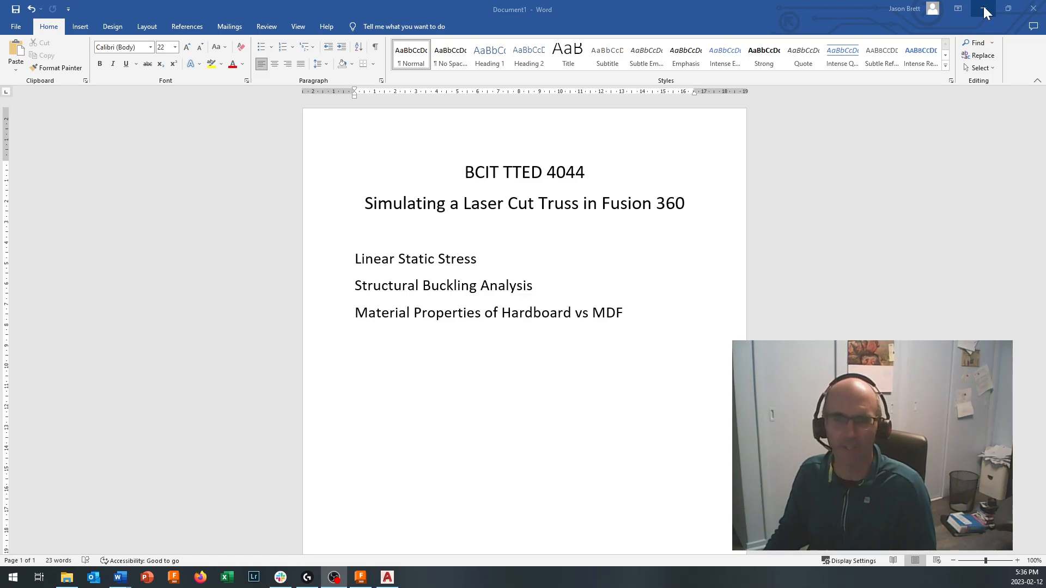
- Minimize the Word document and examine the laser-cut truss layout in the AutoCAD drawing
{"action": "left_click", "coordinate": [985, 12]}
{"action": "scroll", "coordinate": [774, 246], "scroll_direction": "up", "scroll_amount": 2}
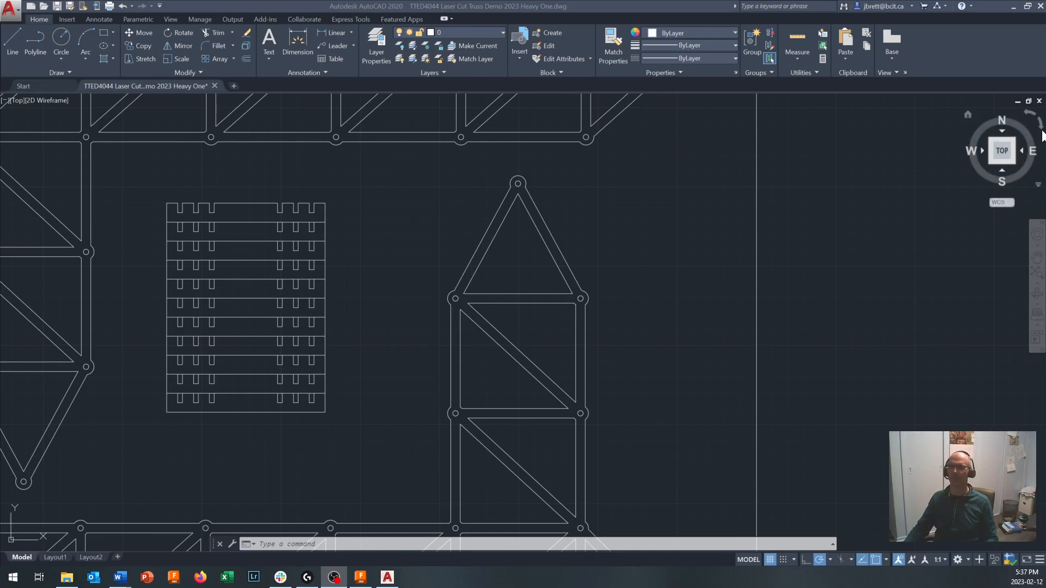
{"action": "scroll", "coordinate": [512, 365], "scroll_direction": "down", "scroll_amount": 8}
{"action": "scroll", "coordinate": [508, 358], "scroll_direction": "up", "scroll_amount": 3}
{"action": "scroll", "coordinate": [497, 362], "scroll_direction": "up", "scroll_amount": 4}
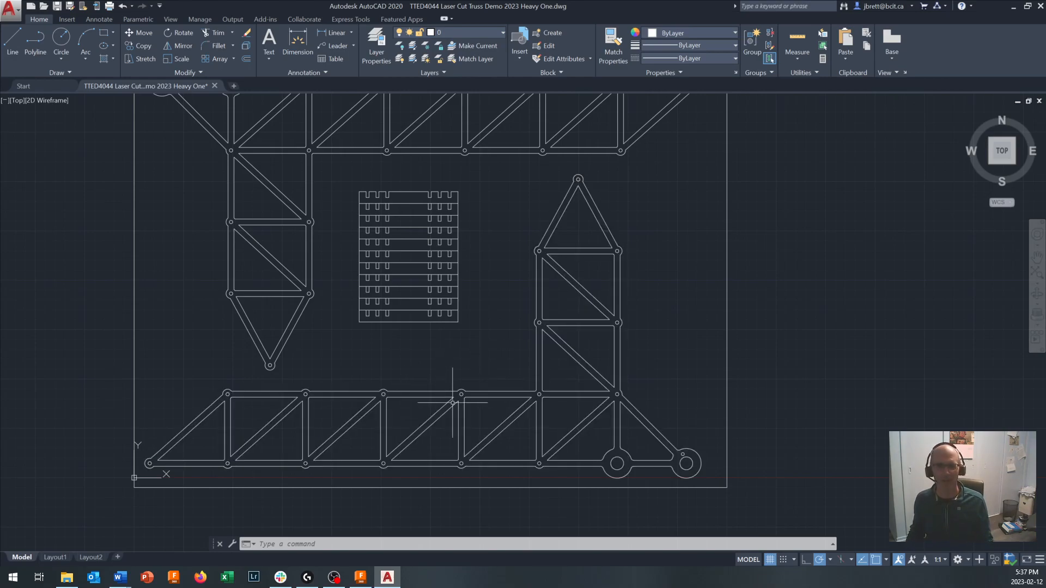
{"action": "scroll", "coordinate": [462, 390], "scroll_direction": "up", "scroll_amount": 3}
{"action": "scroll", "coordinate": [416, 420], "scroll_direction": "down", "scroll_amount": 5}
{"action": "scroll", "coordinate": [420, 458], "scroll_direction": "down", "scroll_amount": 3}
{"action": "scroll", "coordinate": [421, 457], "scroll_direction": "up", "scroll_amount": 7}
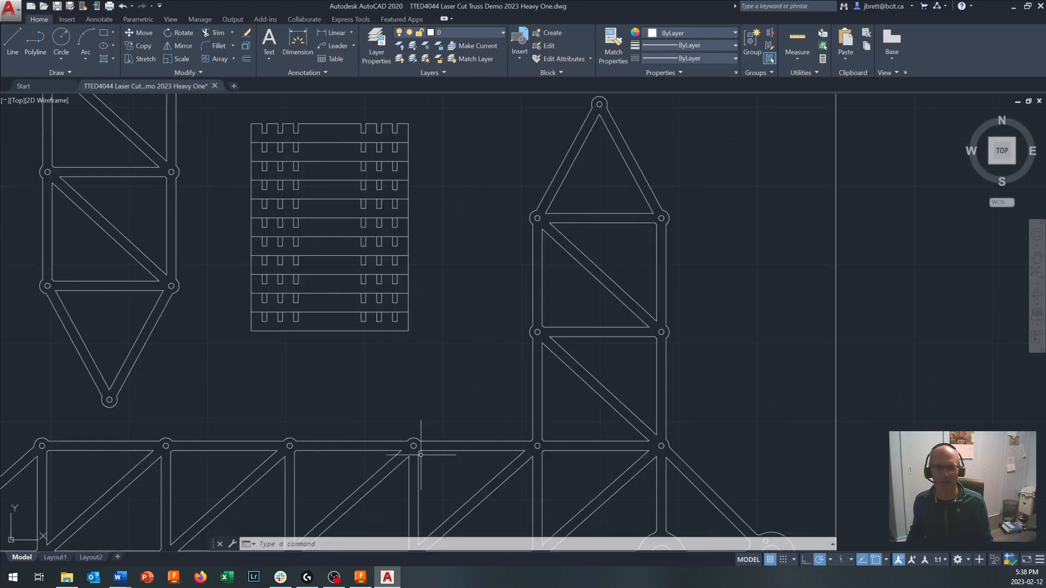
{"action": "scroll", "coordinate": [421, 454], "scroll_direction": "down", "scroll_amount": 3}
{"action": "scroll", "coordinate": [427, 455], "scroll_direction": "up", "scroll_amount": 5}
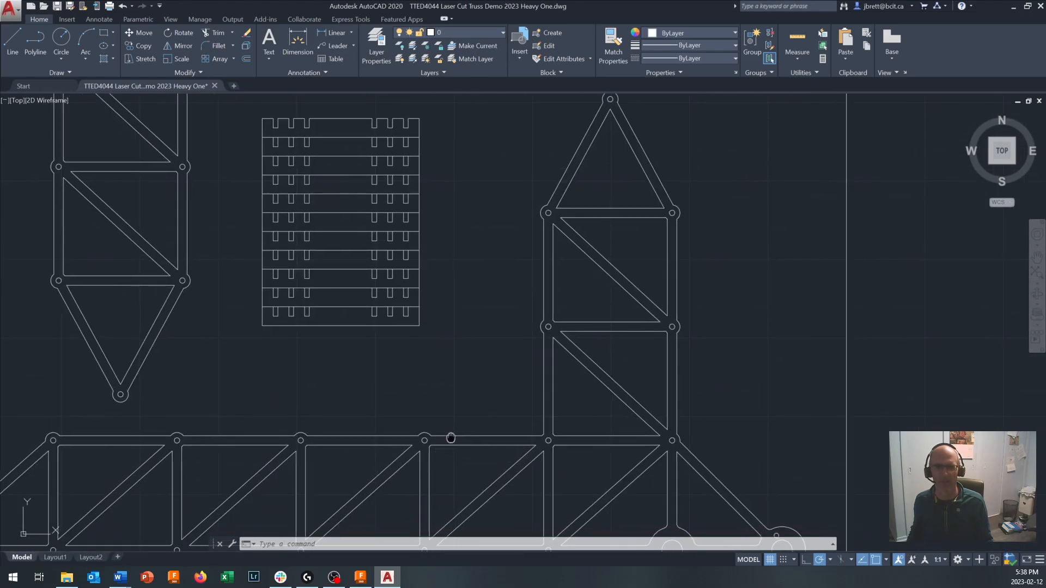
{"action": "scroll", "coordinate": [537, 343], "scroll_direction": "down", "scroll_amount": 4}
{"action": "scroll", "coordinate": [544, 306], "scroll_direction": "up", "scroll_amount": 5}
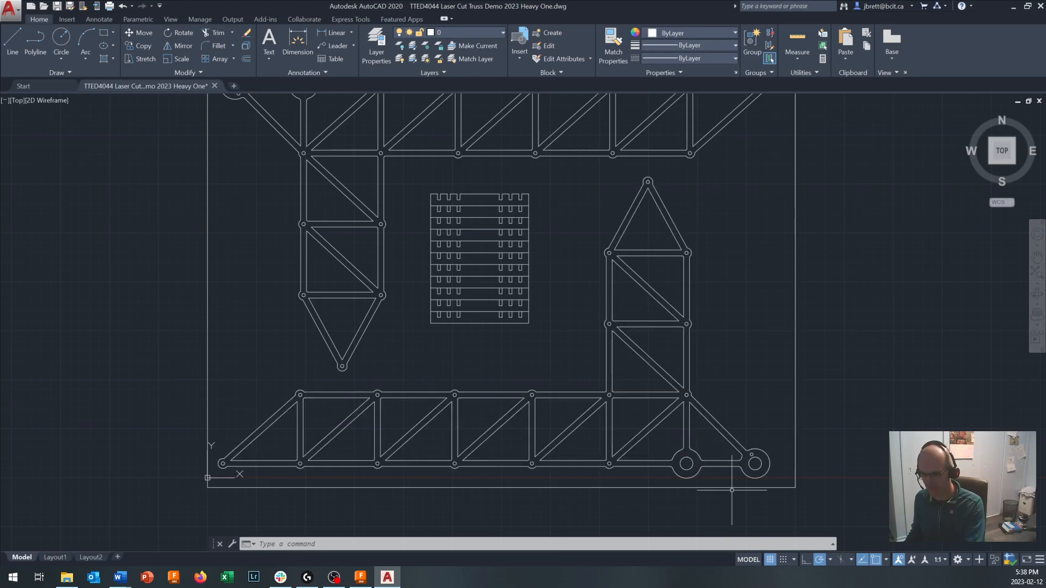
- Hatch the interior of the lower truss side panel with the ANGLE pattern at scale 1
{"action": "type", "text": "h"}
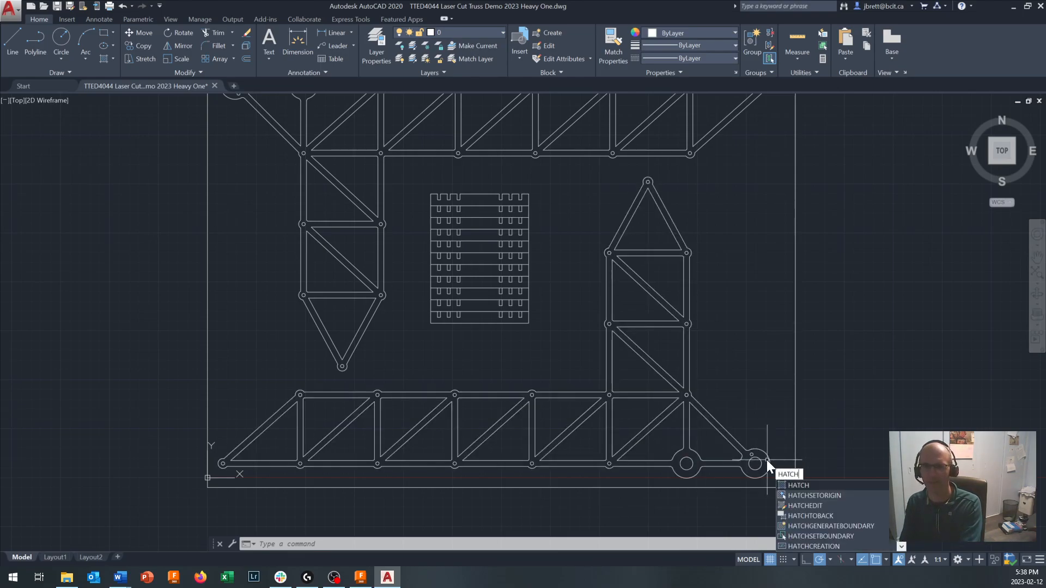
{"action": "key", "text": "Return"}
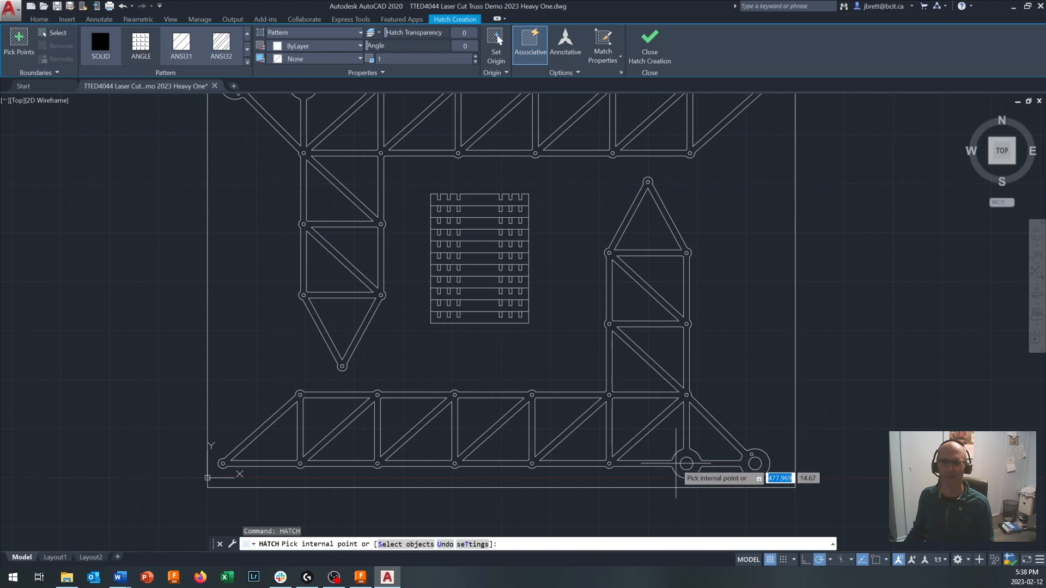
{"action": "left_click", "coordinate": [676, 464]}
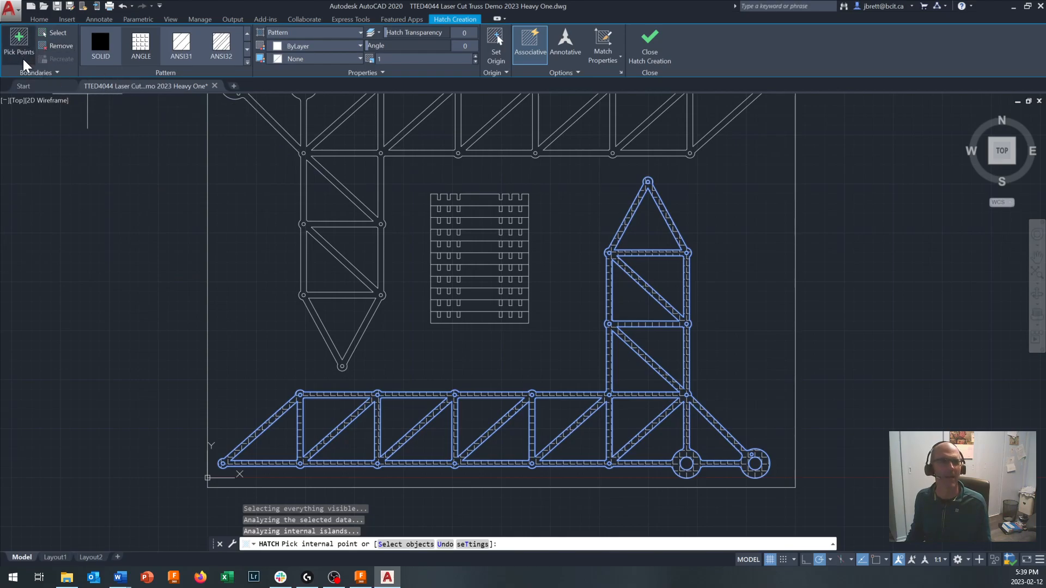
{"action": "key", "text": "Escape"}
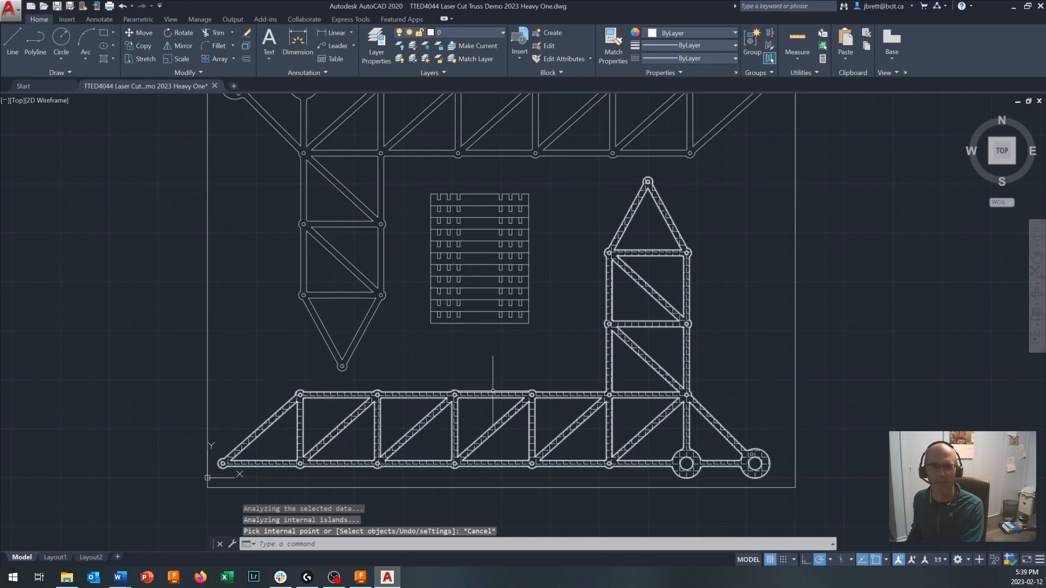
{"action": "right_click", "coordinate": [492, 395]}
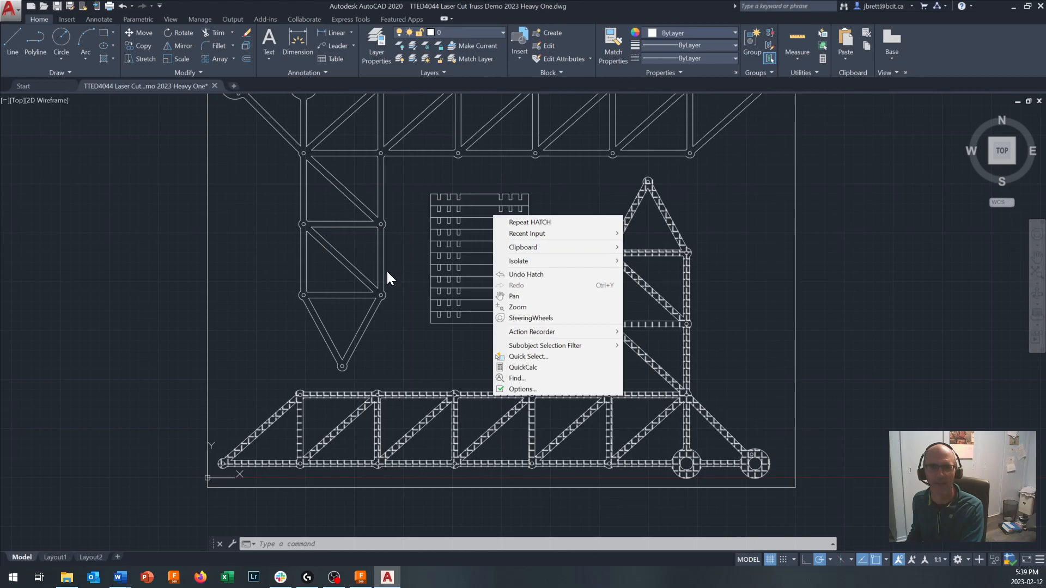
{"action": "left_click", "coordinate": [430, 222]}
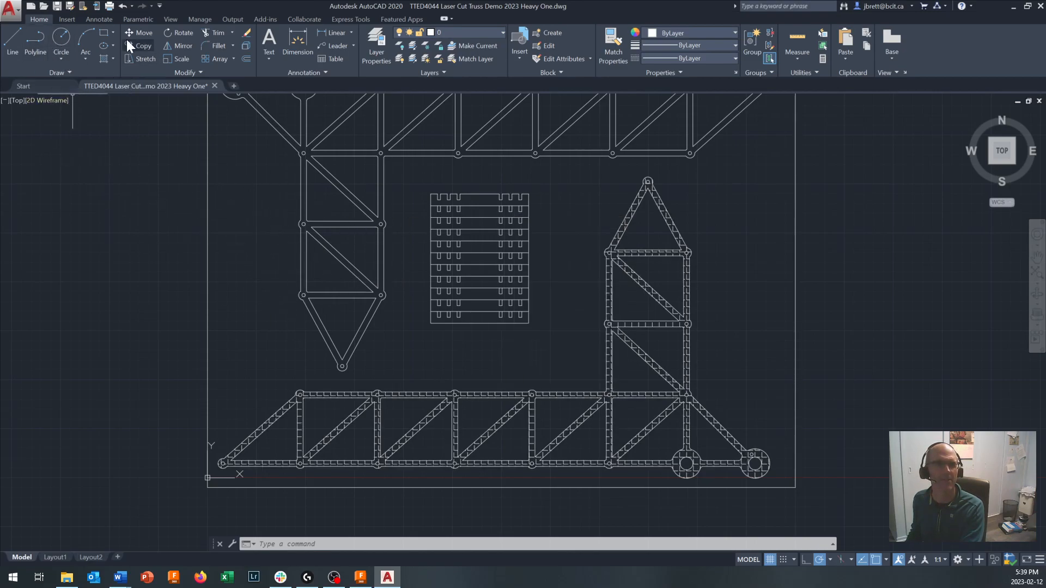
{"action": "left_click", "coordinate": [312, 394]}
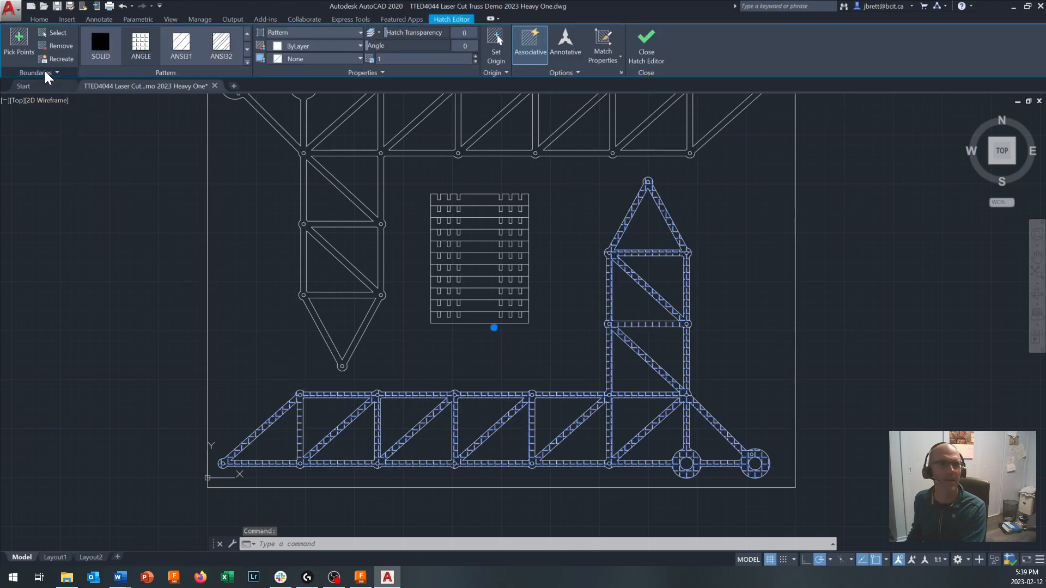
{"action": "left_click", "coordinate": [336, 71]}
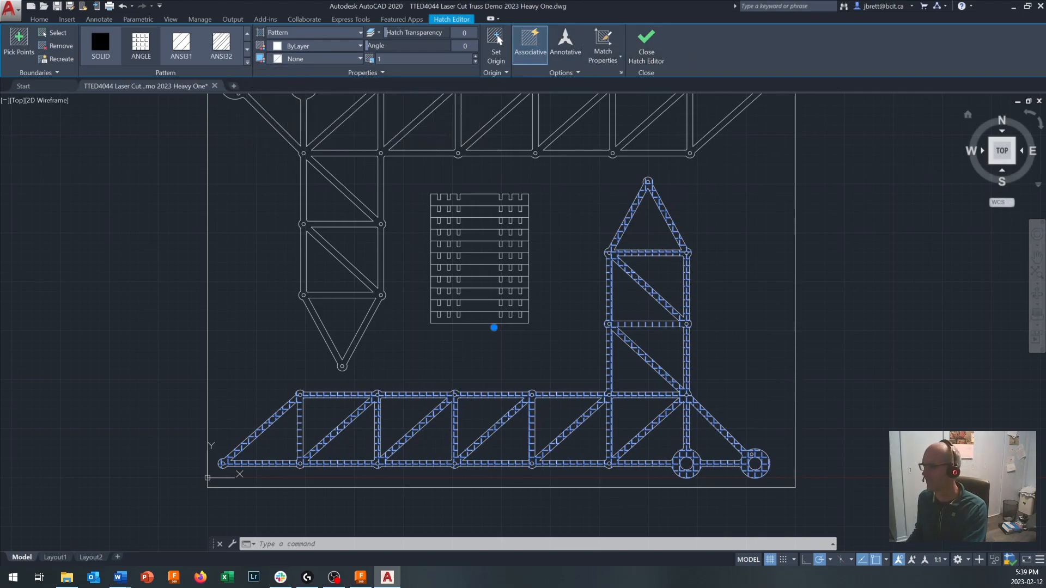
{"action": "key", "text": "Escape"}
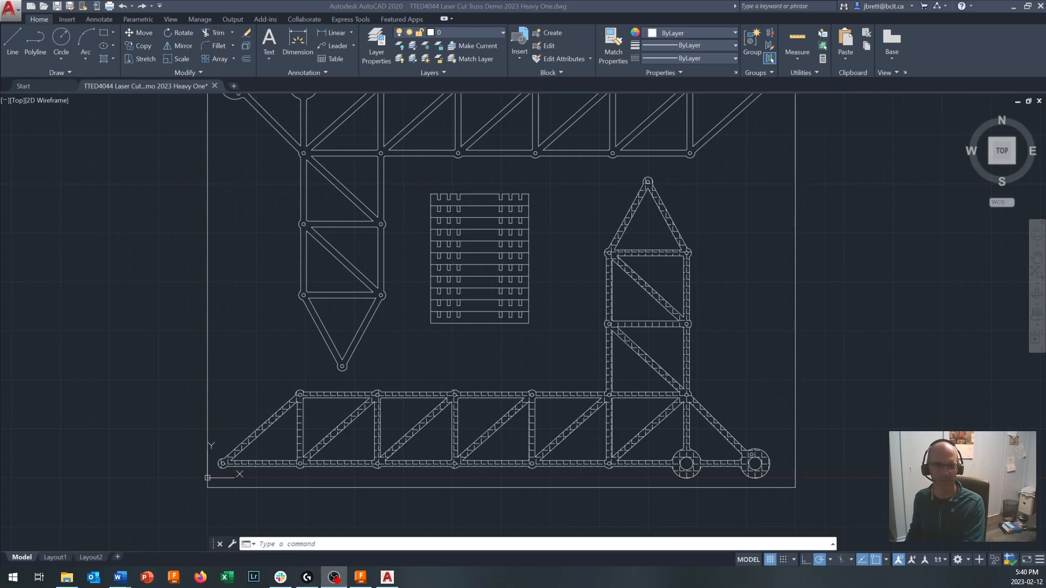
- Show the object properties with the PROPERTIES command and read the area of the hatch on the lower truss
{"action": "left_click", "coordinate": [306, 544]}
{"action": "type", "text": "p"}
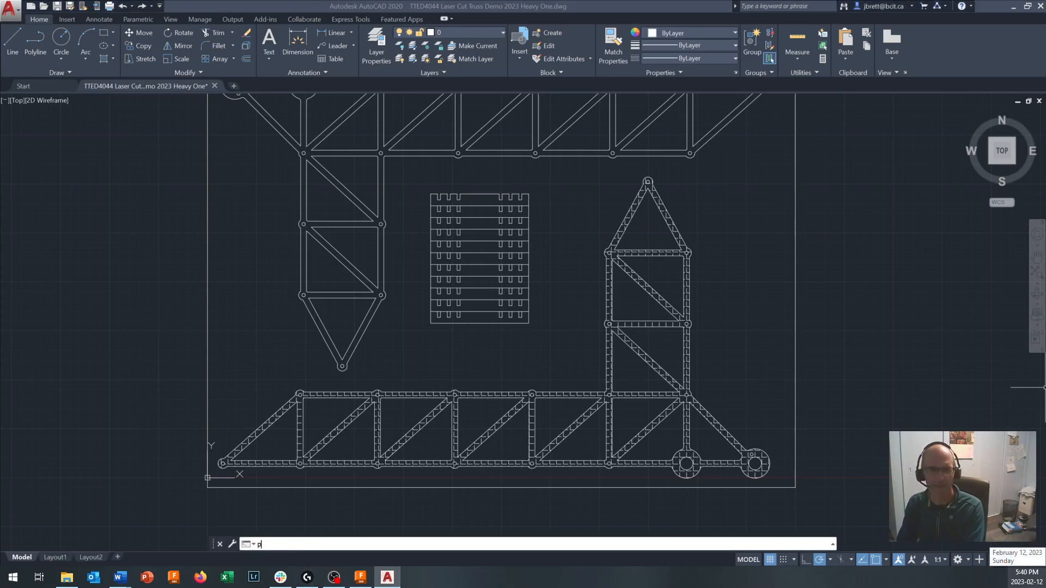
{"action": "type", "text": "roperties"}
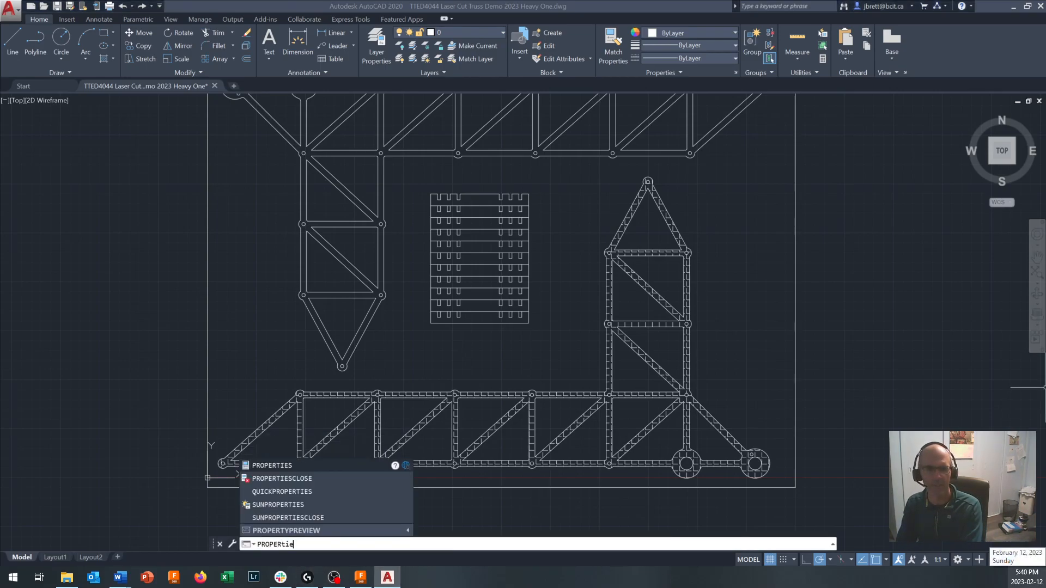
{"action": "key", "text": "Return"}
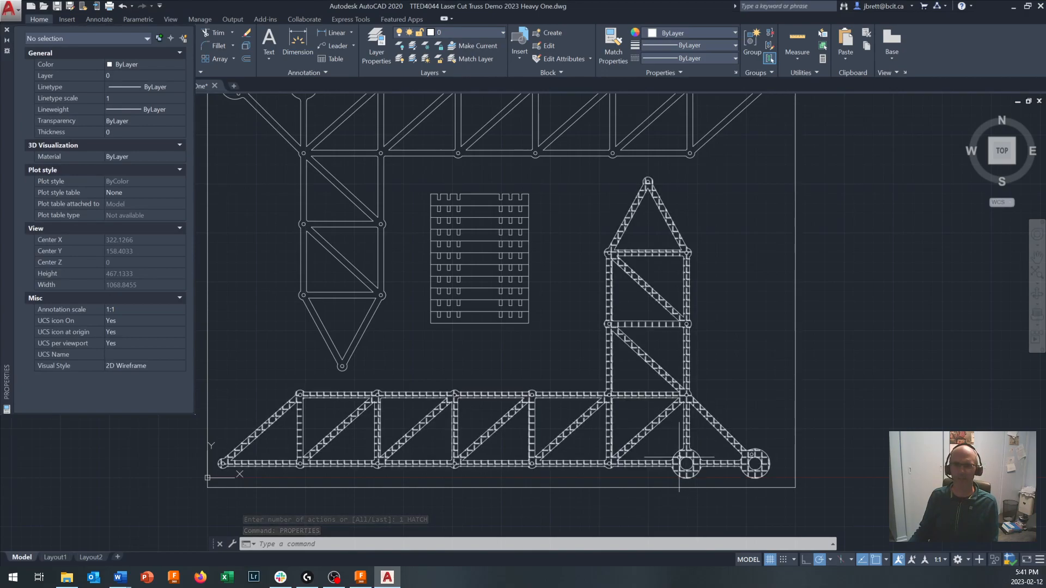
{"action": "left_click", "coordinate": [679, 458]}
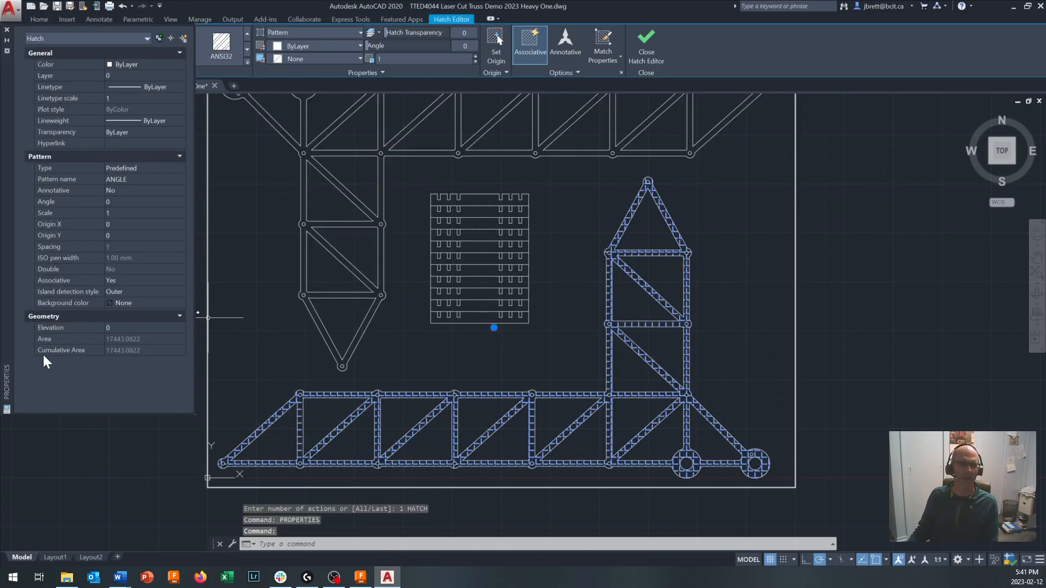
{"action": "left_click", "coordinate": [143, 338]}
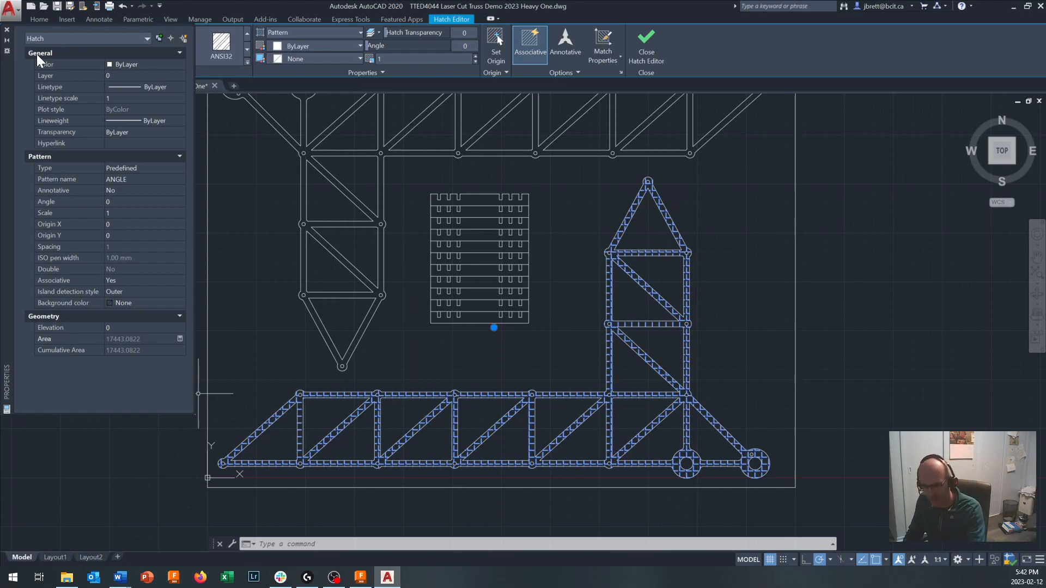
- Close the object properties and undo the hatch on the lower truss
{"action": "key", "text": "ctrl+z"}
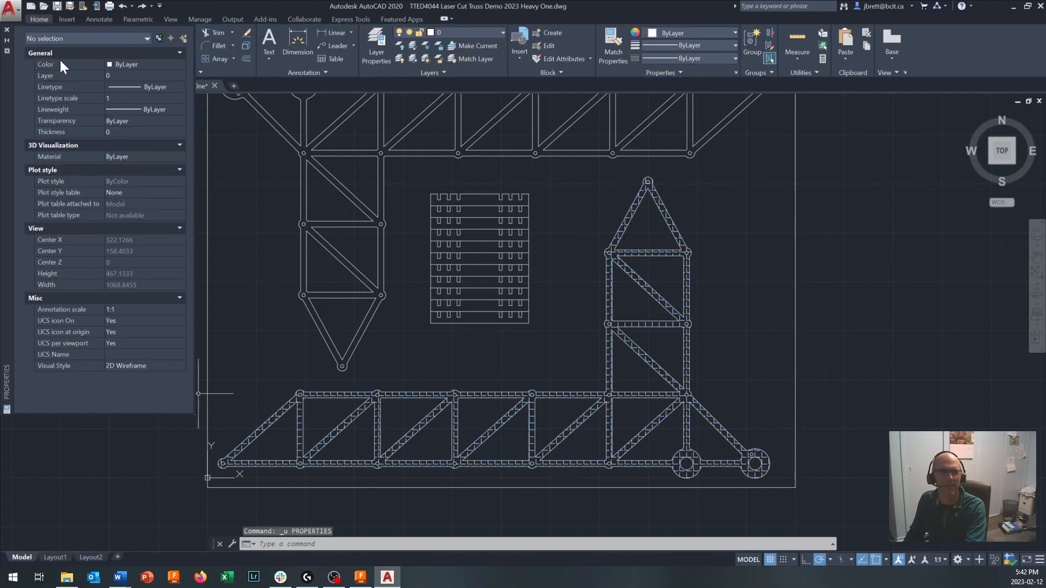
{"action": "left_click", "coordinate": [7, 30]}
{"action": "key", "text": "ctrl+z"}
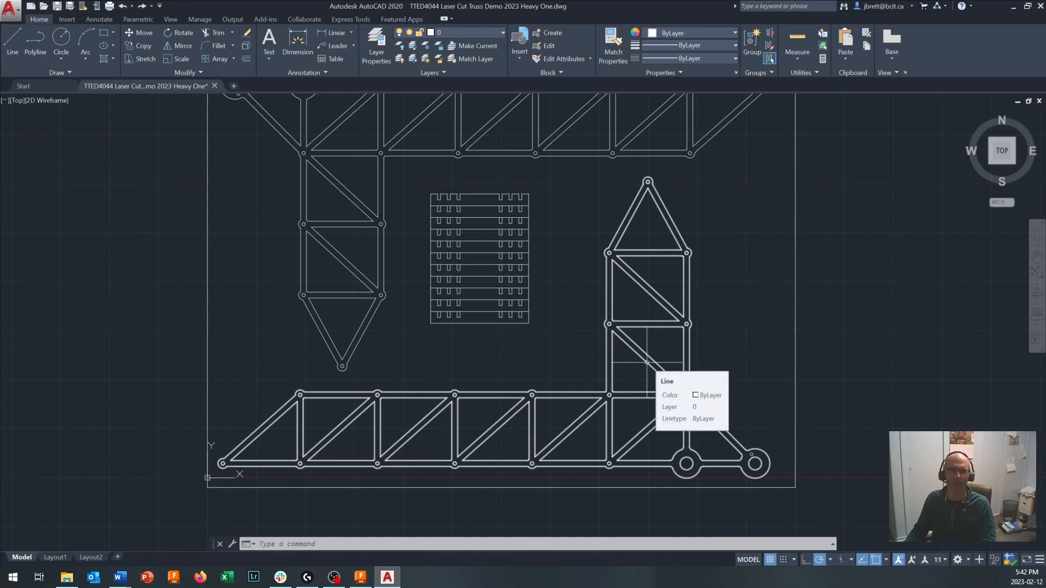
- Save the drawing as AutoCAD 2018 DXF under "TTED4044 Laser Cut Truss Demo 2023 Heavy One.dxf", replacing the existing file
{"action": "left_click", "coordinate": [15, 10]}
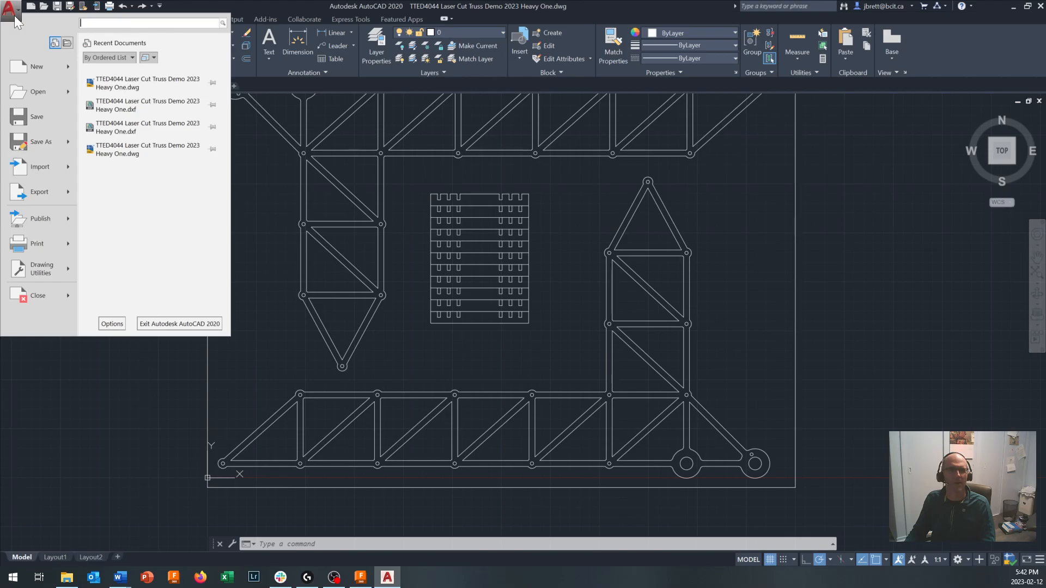
{"action": "left_click", "coordinate": [40, 144]}
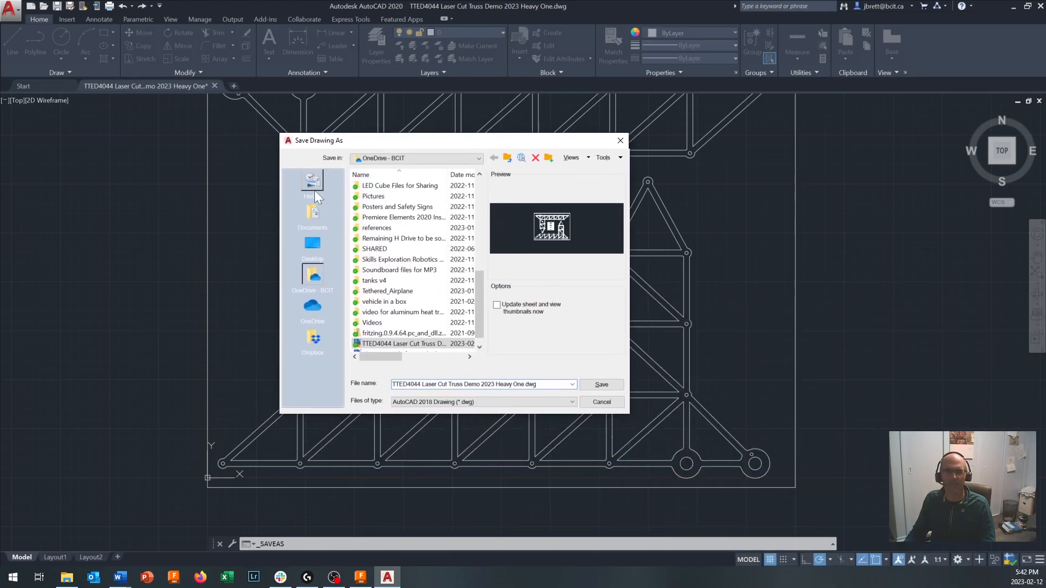
{"action": "left_click", "coordinate": [490, 403]}
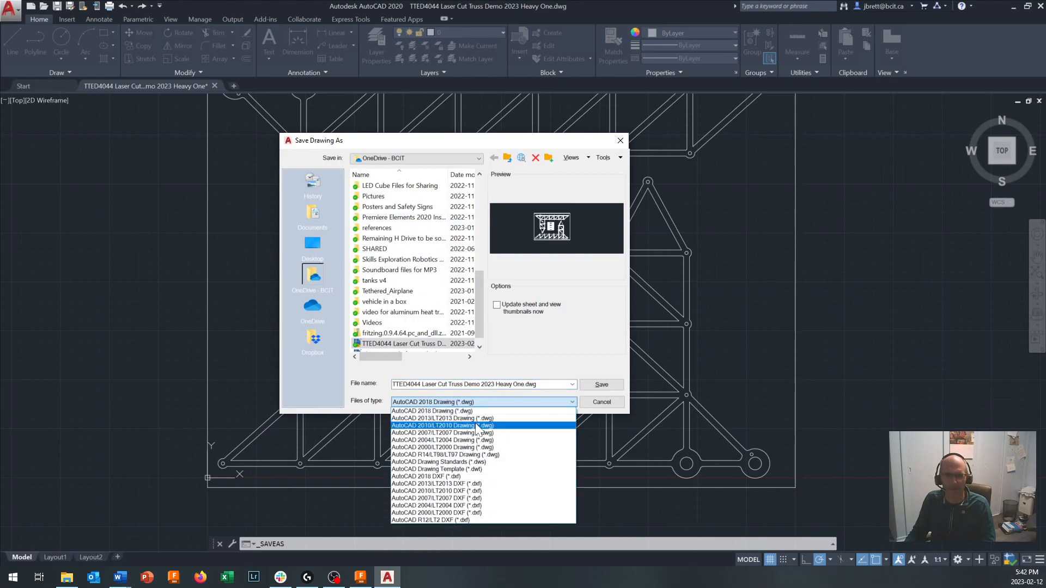
{"action": "left_click", "coordinate": [510, 364]}
{"action": "left_click", "coordinate": [471, 406]}
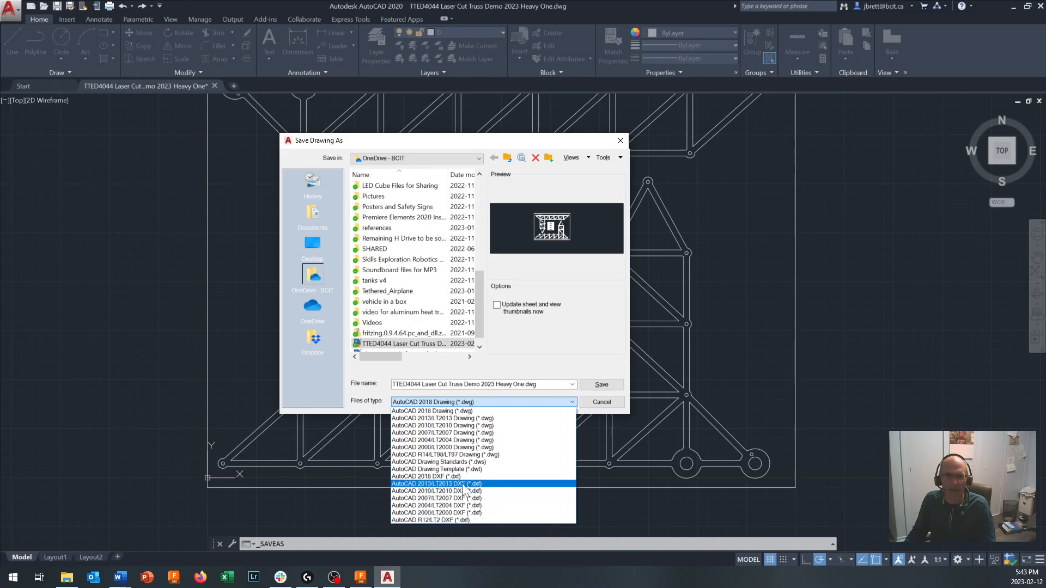
{"action": "left_click", "coordinate": [454, 477]}
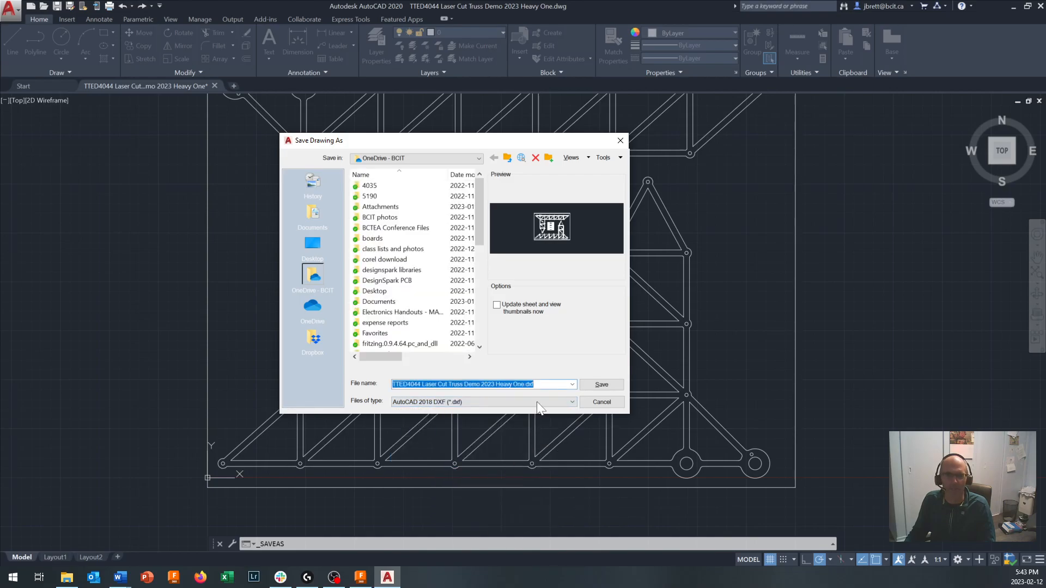
{"action": "left_click", "coordinate": [600, 385]}
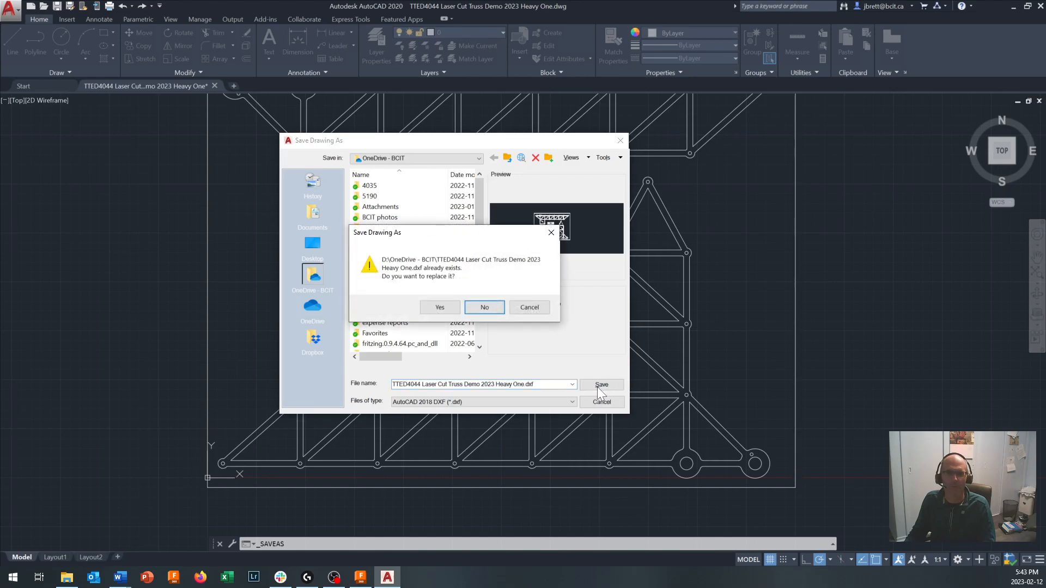
{"action": "left_click", "coordinate": [445, 306]}
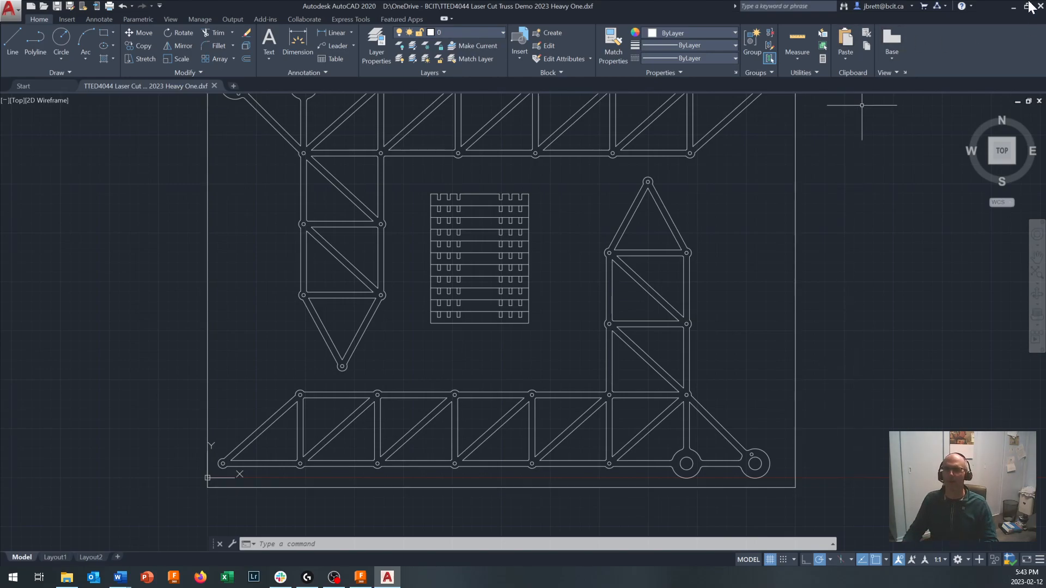
- Switch to Fusion 360, open the Truss Analysis project from the list of all projects and look through its designs
{"action": "left_click", "coordinate": [1012, 6]}
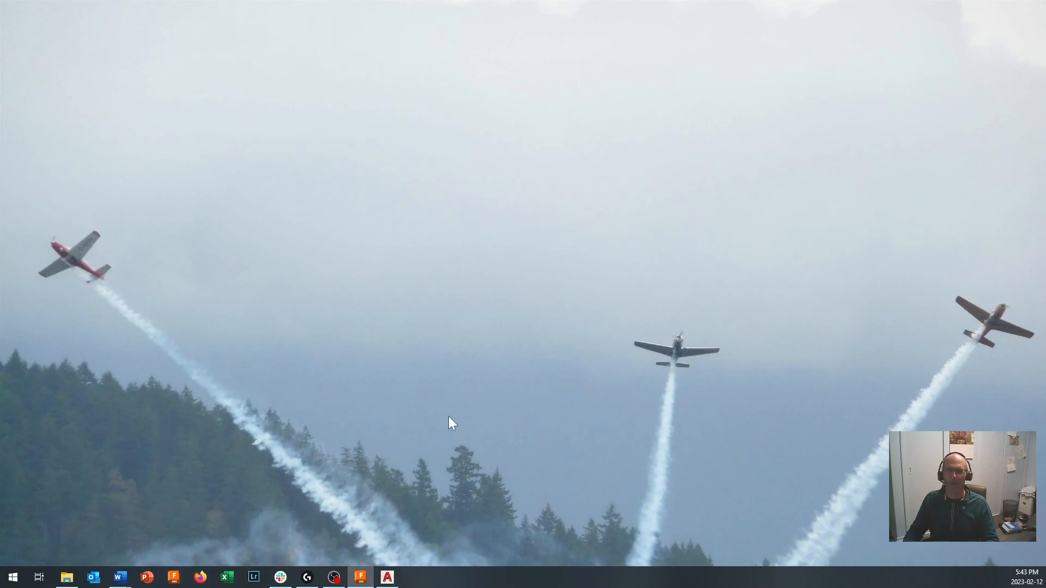
{"action": "left_click", "coordinate": [360, 577]}
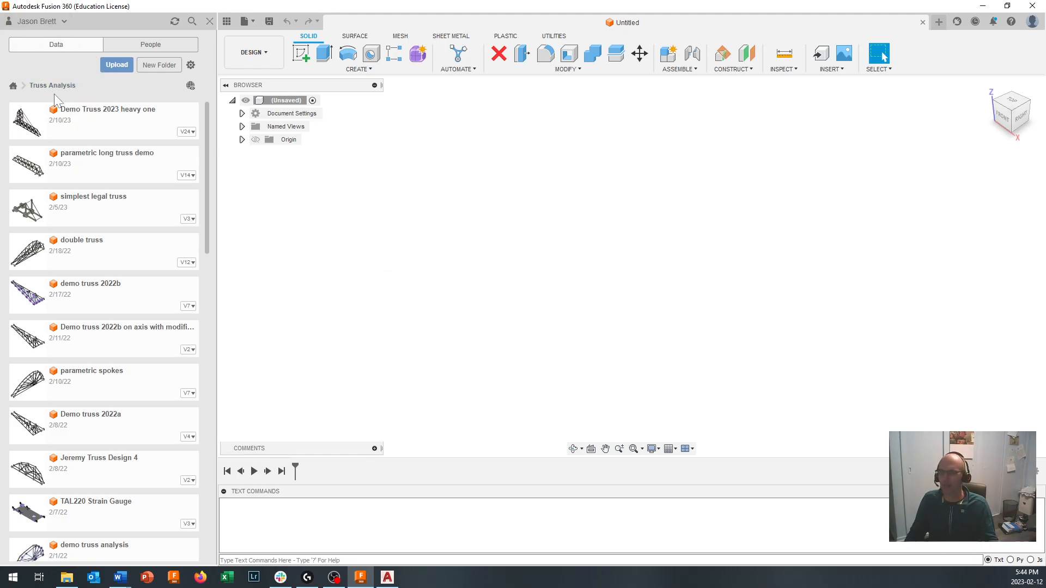
{"action": "left_click", "coordinate": [13, 86]}
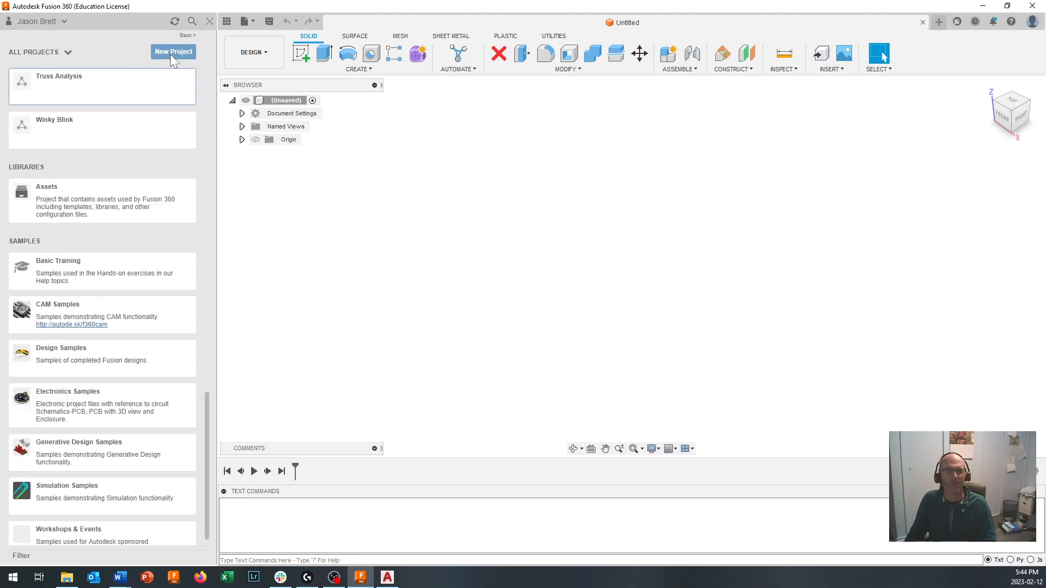
{"action": "scroll", "coordinate": [103, 183], "scroll_direction": "up", "scroll_amount": 7}
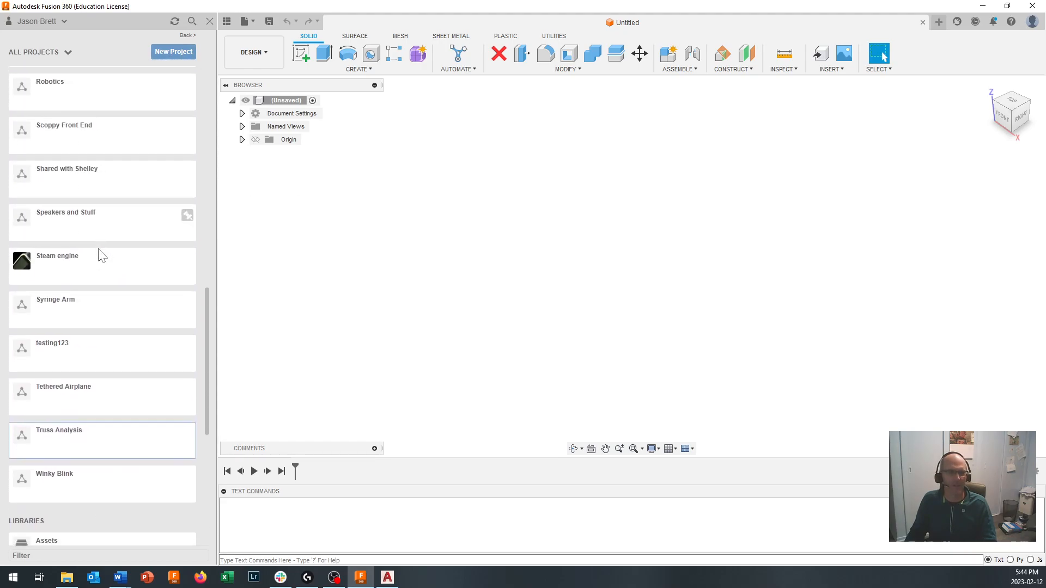
{"action": "scroll", "coordinate": [99, 254], "scroll_direction": "down", "scroll_amount": 1}
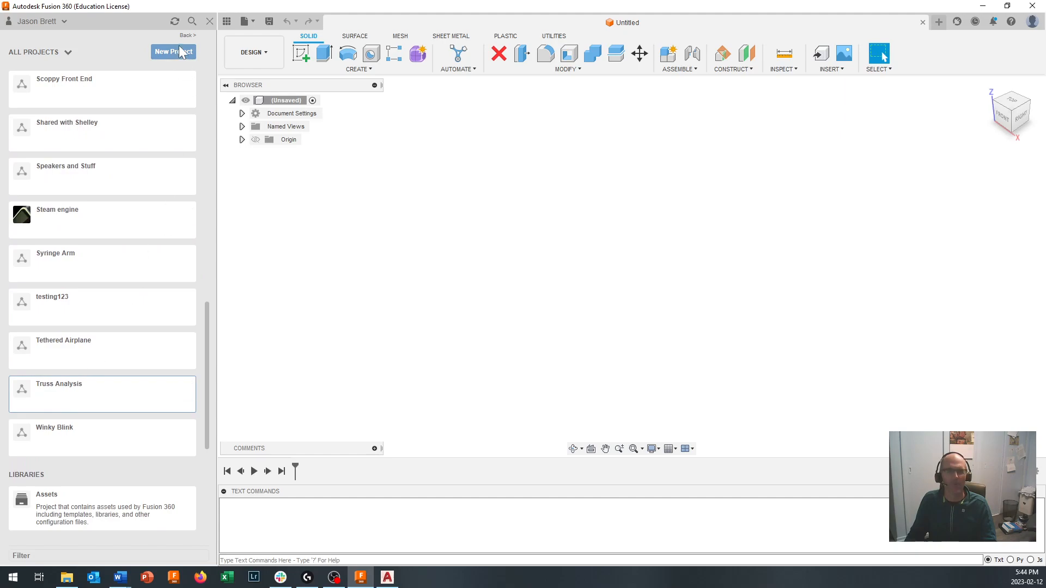
{"action": "left_click", "coordinate": [66, 392]}
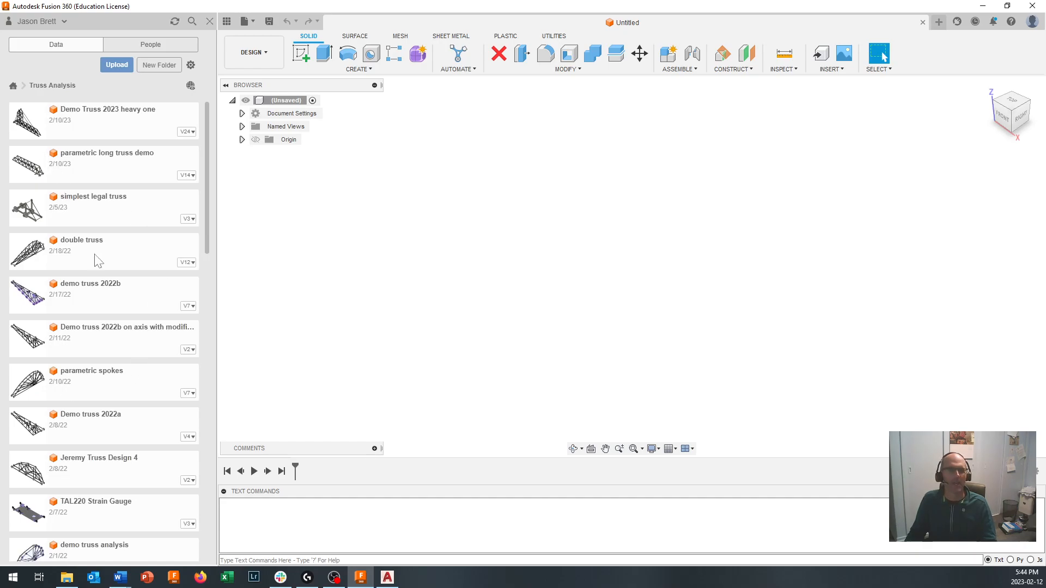
{"action": "scroll", "coordinate": [102, 284], "scroll_direction": "down", "scroll_amount": 6}
{"action": "scroll", "coordinate": [100, 279], "scroll_direction": "down", "scroll_amount": 1}
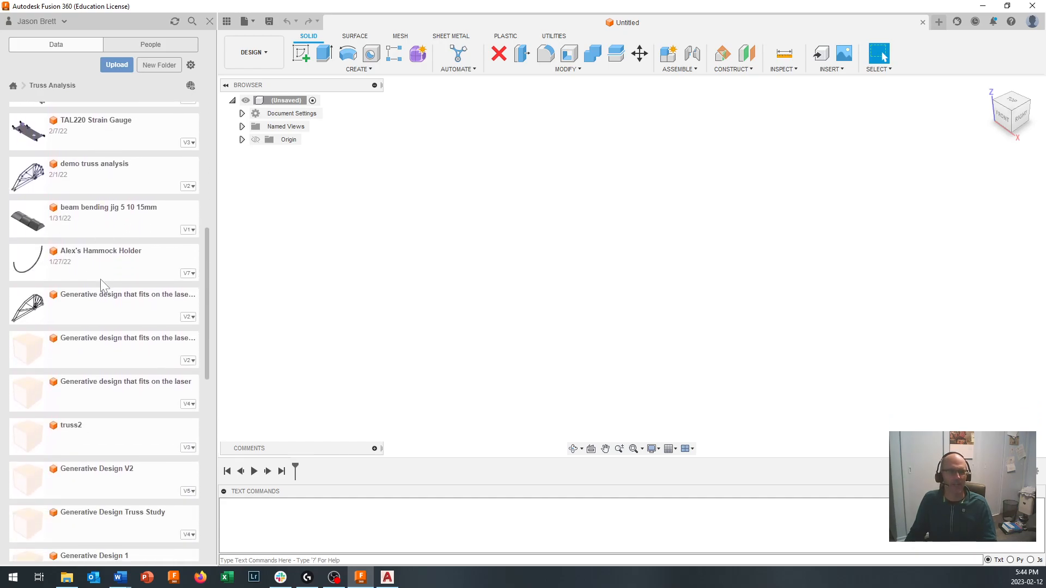
{"action": "scroll", "coordinate": [100, 279], "scroll_direction": "down", "scroll_amount": 5}
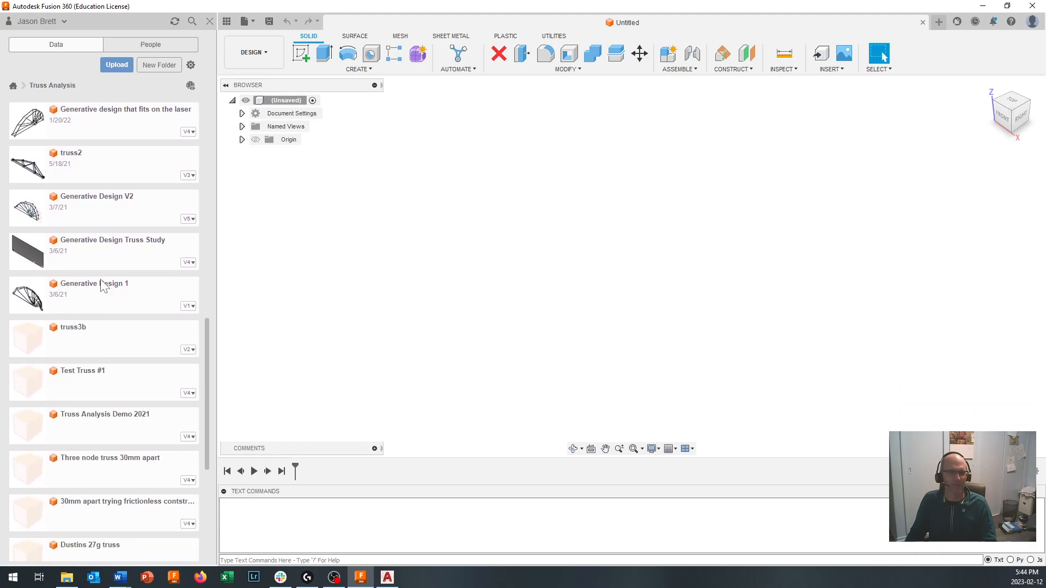
{"action": "scroll", "coordinate": [100, 280], "scroll_direction": "up", "scroll_amount": 4}
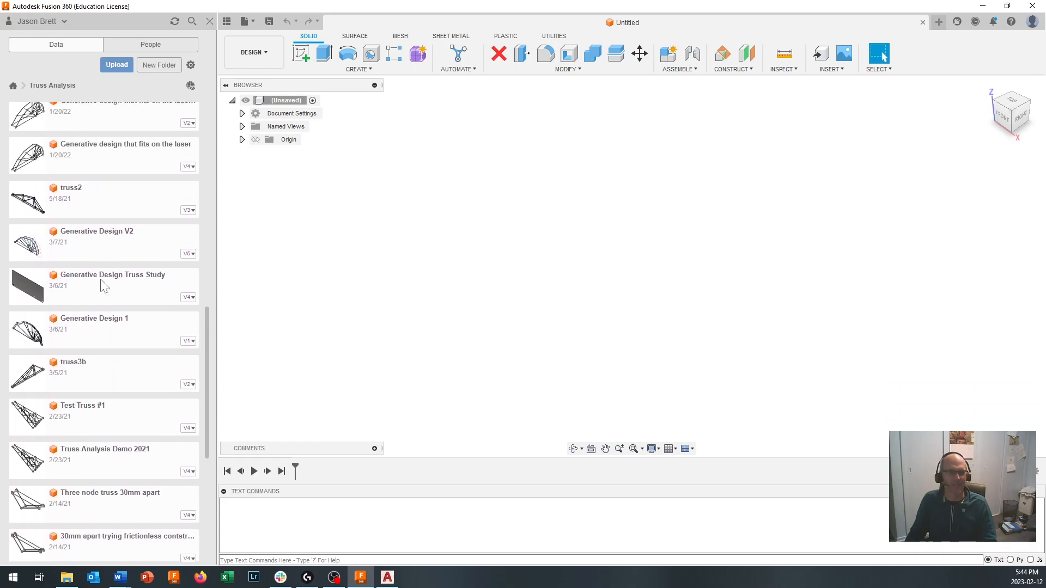
{"action": "scroll", "coordinate": [101, 279], "scroll_direction": "up", "scroll_amount": 8}
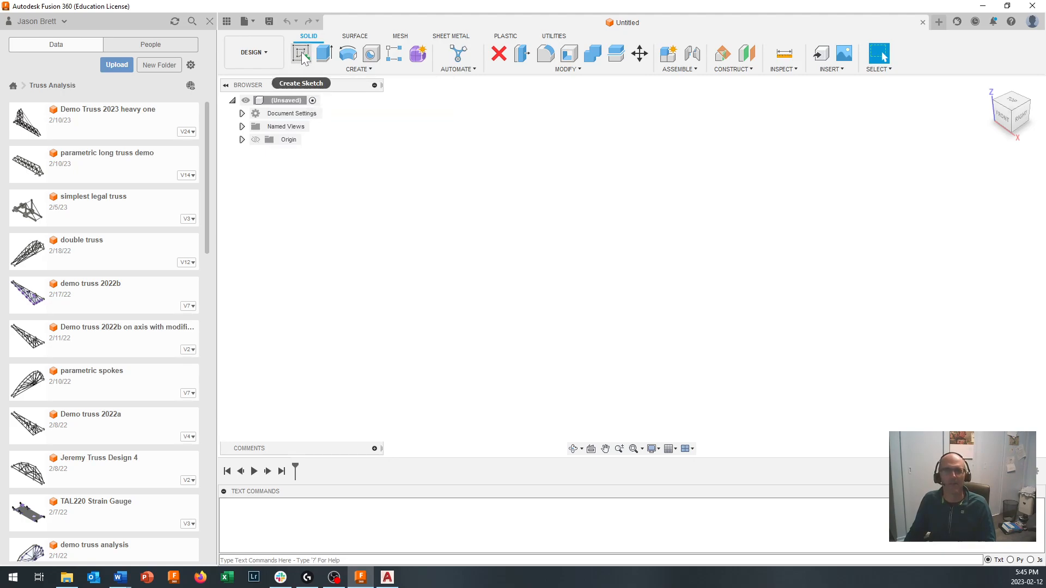
- Create a new sketch on the vertical front (XZ) origin plane of the untitled design
{"action": "left_click", "coordinate": [302, 51]}
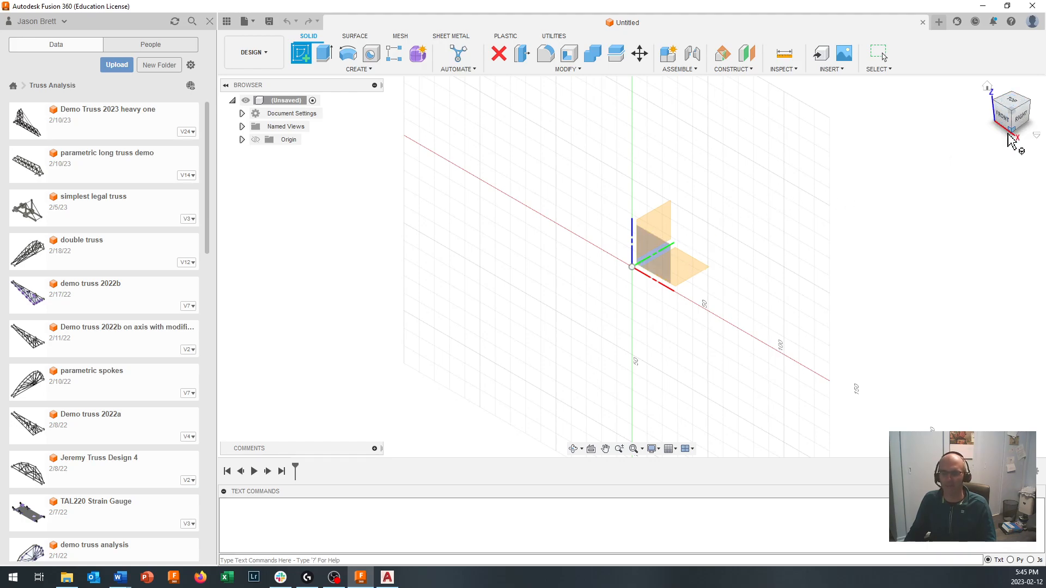
{"action": "middle_click_drag", "start_coordinate": [1010, 164], "coordinate": [1016, 73], "text": "shift"}
{"action": "left_click", "coordinate": [1006, 116]}
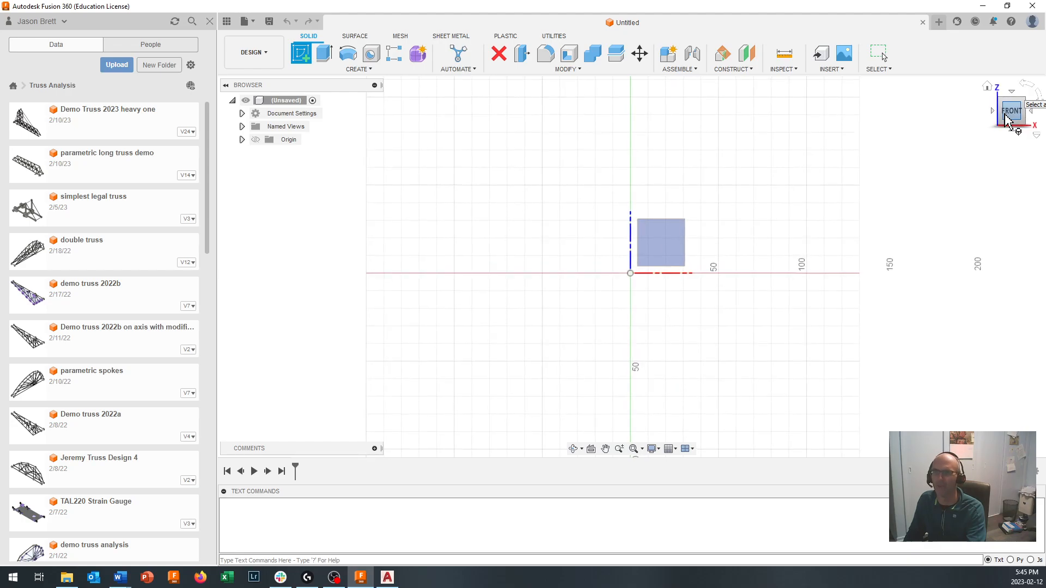
{"action": "left_click_drag", "start_coordinate": [1009, 105], "coordinate": [788, 189]}
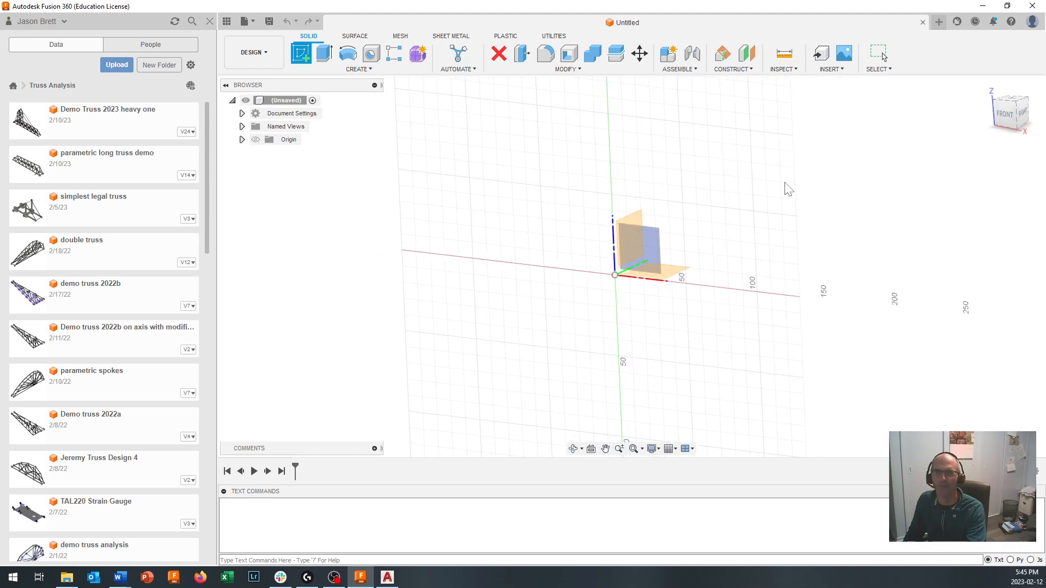
{"action": "scroll", "coordinate": [708, 234], "scroll_direction": "up", "scroll_amount": 2}
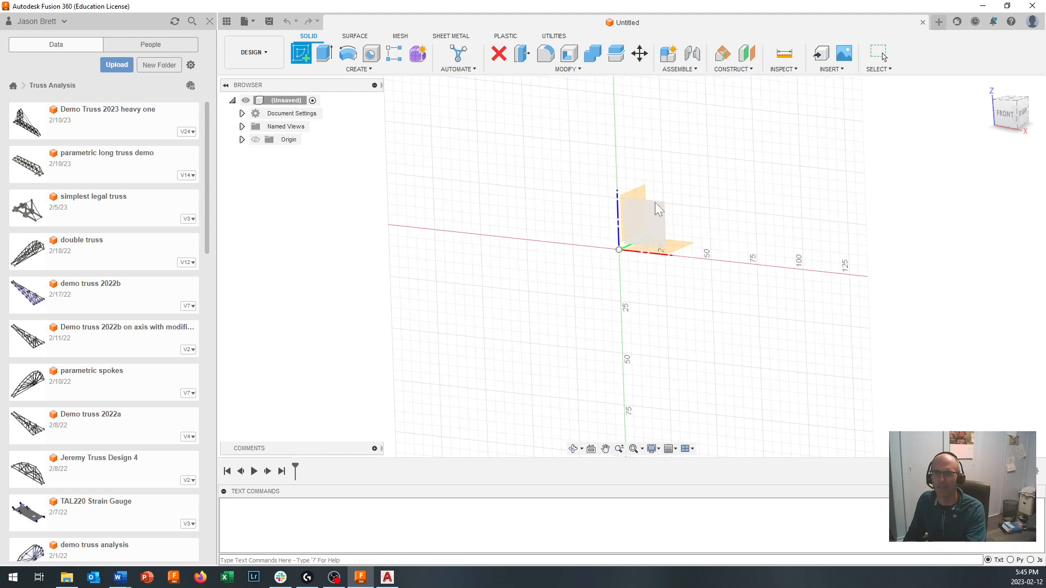
{"action": "left_click_drag", "start_coordinate": [1010, 107], "coordinate": [987, 118]}
{"action": "scroll", "coordinate": [677, 247], "scroll_direction": "down", "scroll_amount": 3}
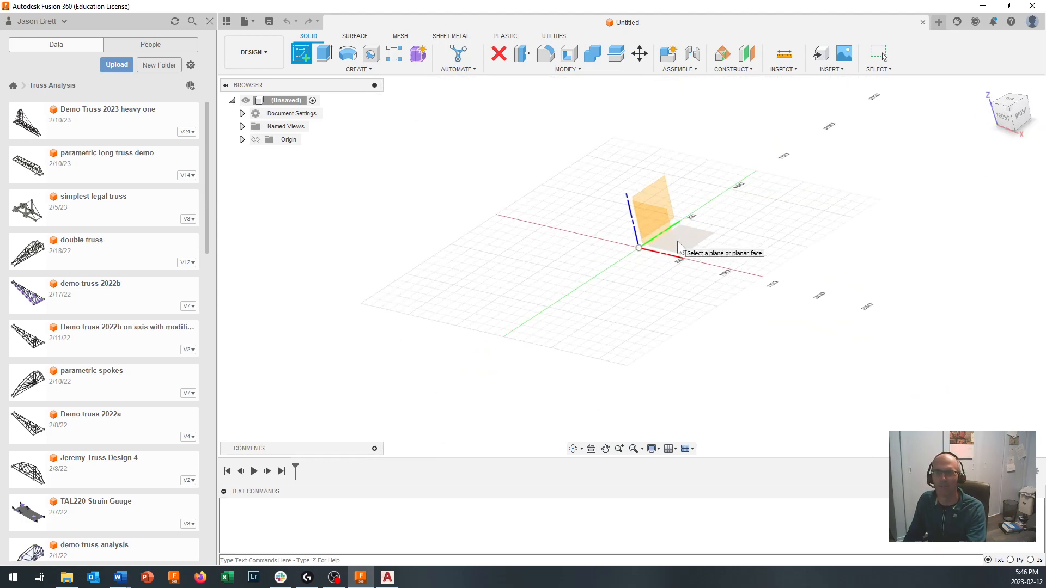
{"action": "scroll", "coordinate": [677, 241], "scroll_direction": "up", "scroll_amount": 4}
{"action": "middle_click_drag", "start_coordinate": [616, 228], "coordinate": [616, 230], "text": "shift"}
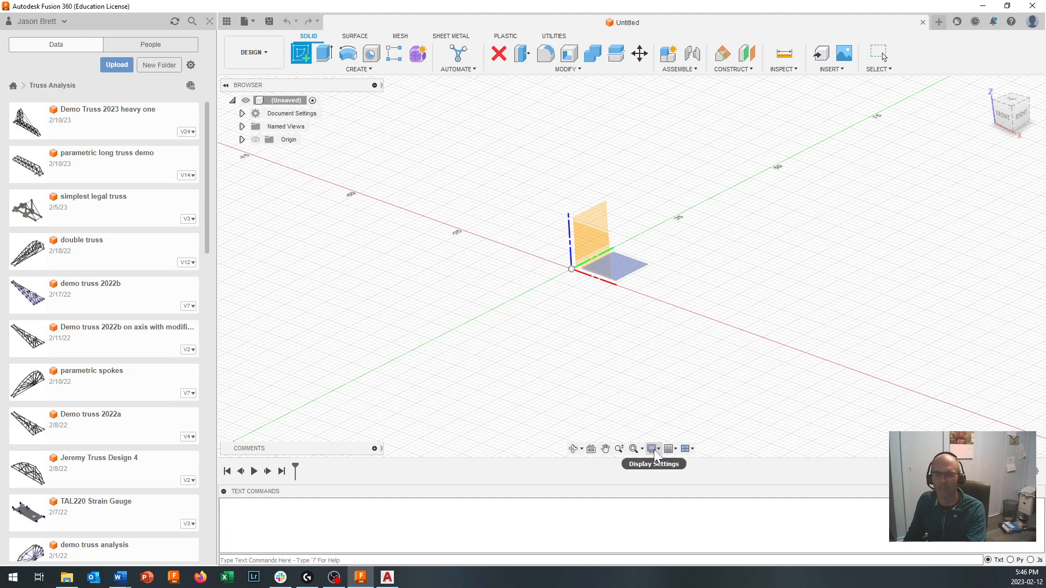
{"action": "left_click", "coordinate": [591, 258]}
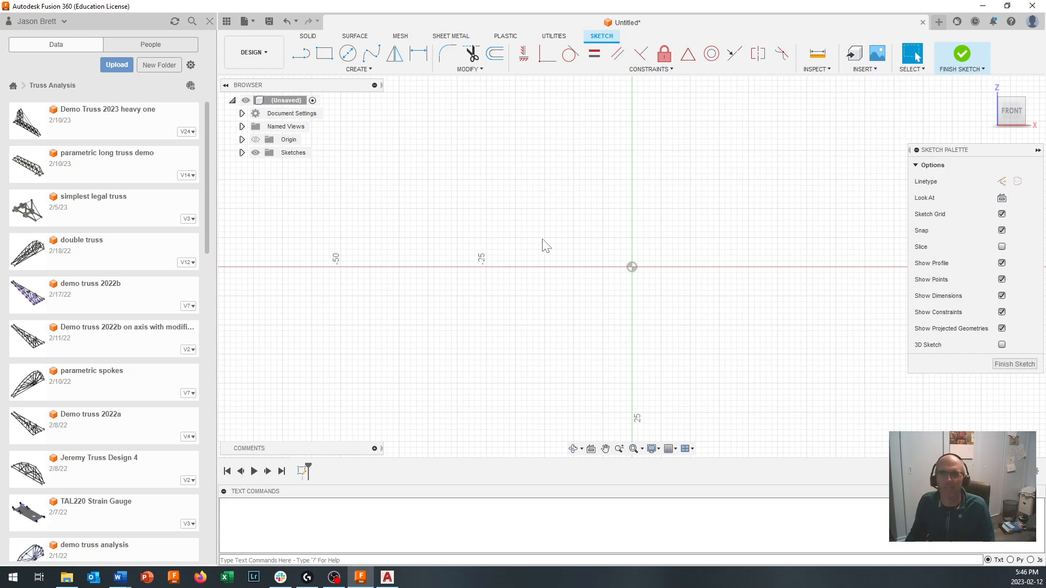
- Insert "TTED4044 Laser Cut Truss Demo 2023 Heavy One.dxf" from the OneDrive - BCIT folder into the sketch, with millimeter units
{"action": "left_click", "coordinate": [864, 69]}
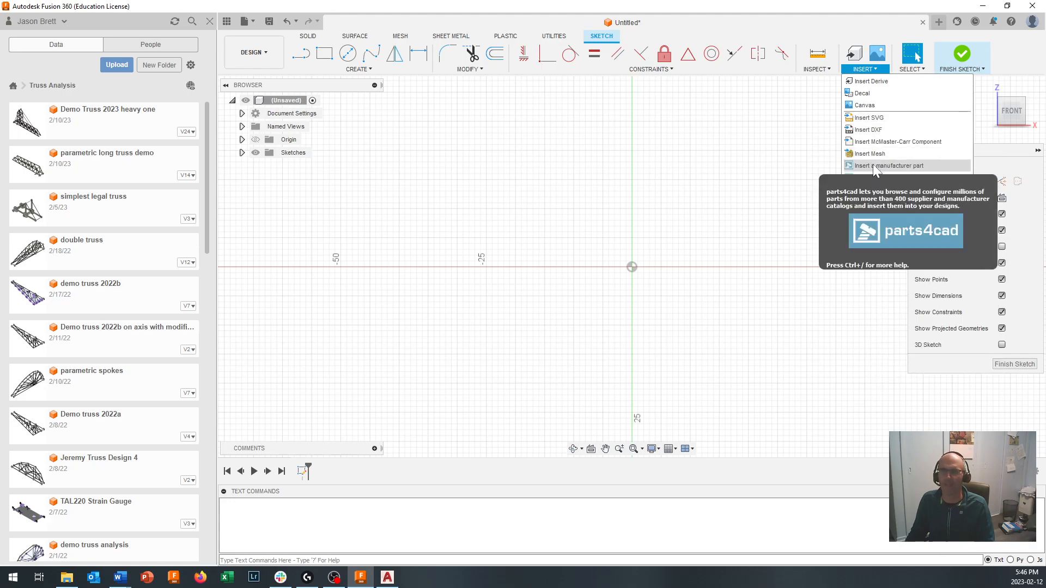
{"action": "left_click", "coordinate": [871, 130]}
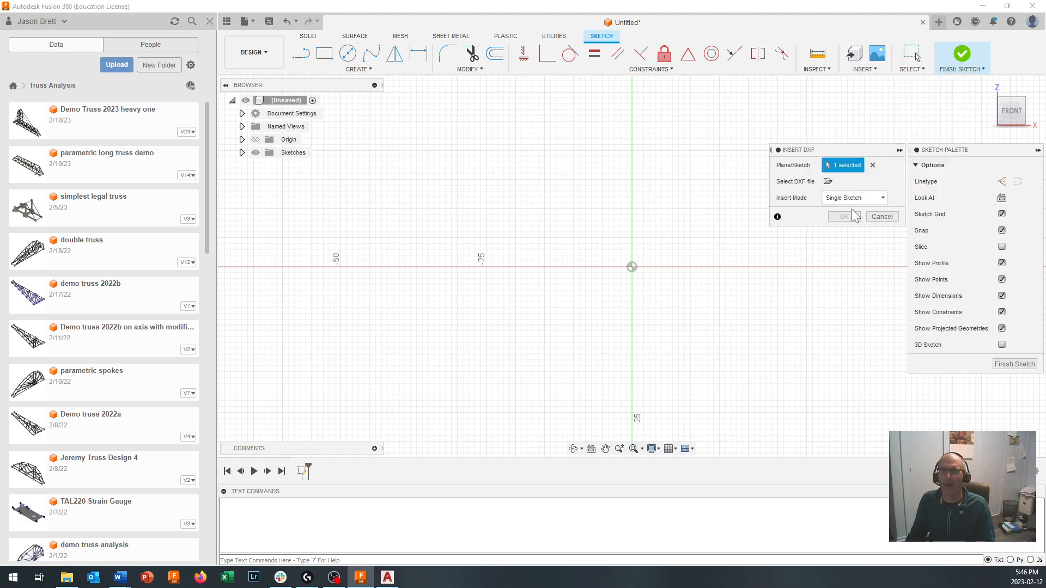
{"action": "left_click", "coordinate": [828, 182]}
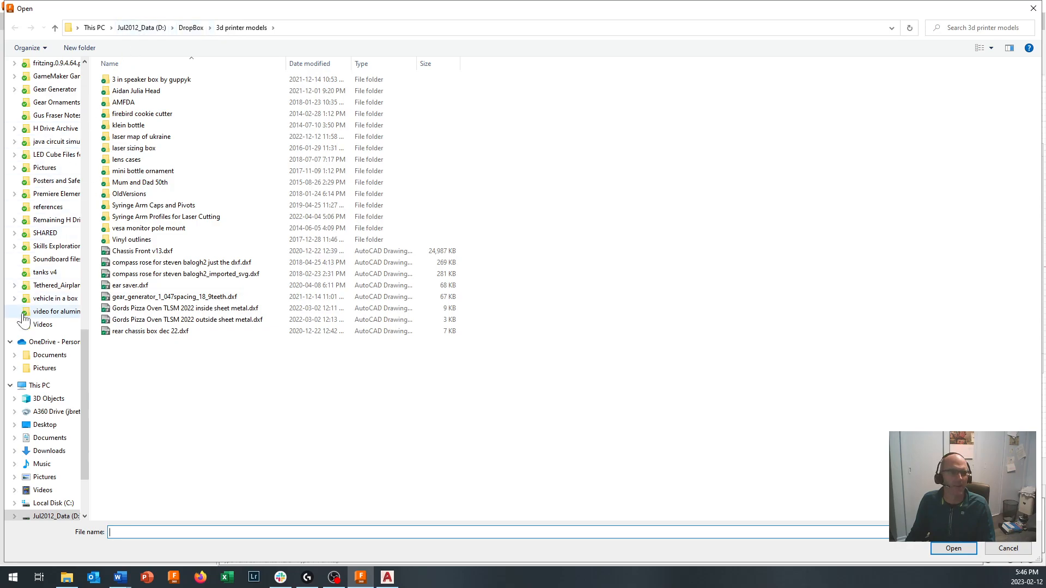
{"action": "scroll", "coordinate": [23, 319], "scroll_direction": "up", "scroll_amount": 4}
{"action": "scroll", "coordinate": [23, 318], "scroll_direction": "up", "scroll_amount": 3}
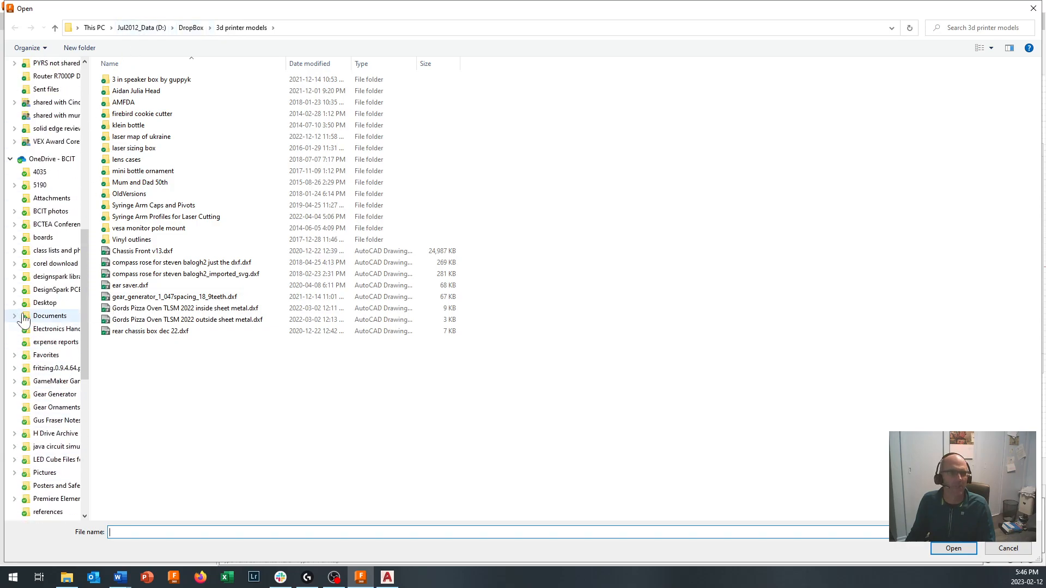
{"action": "left_click", "coordinate": [51, 160]}
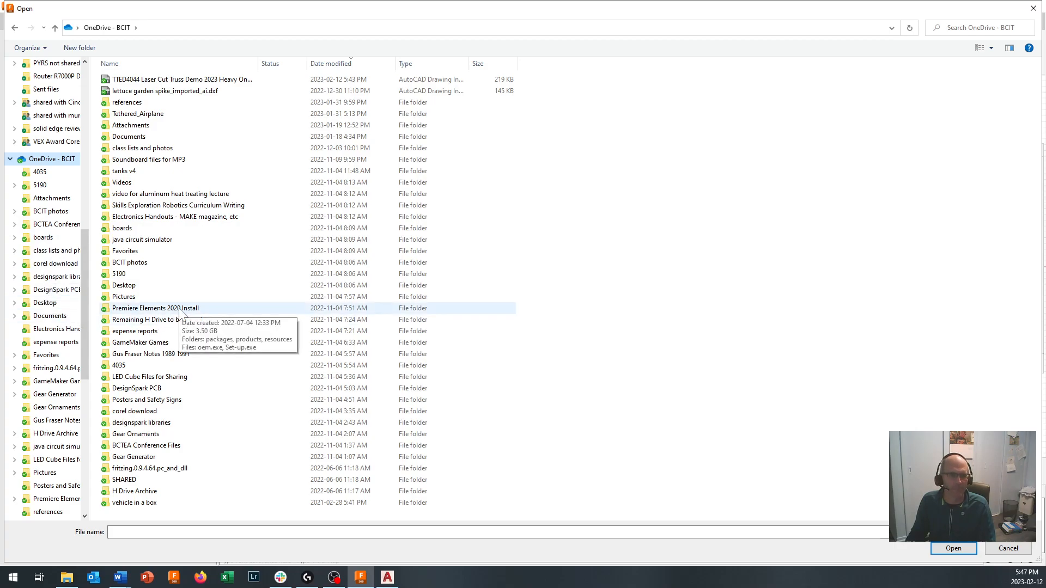
{"action": "left_click_drag", "start_coordinate": [260, 57], "coordinate": [319, 60]}
{"action": "left_click", "coordinate": [203, 81]}
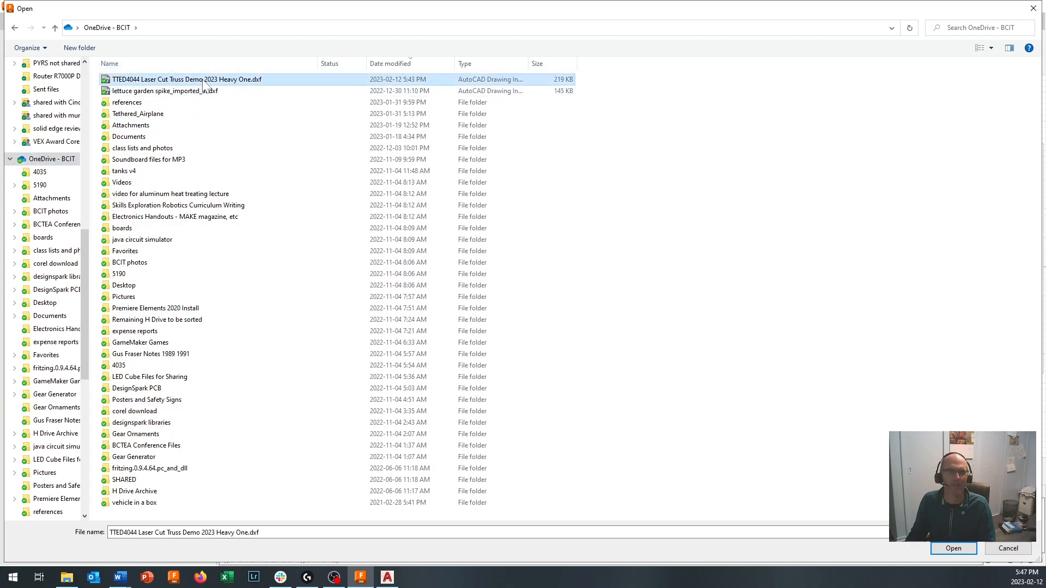
{"action": "double_click", "coordinate": [201, 82]}
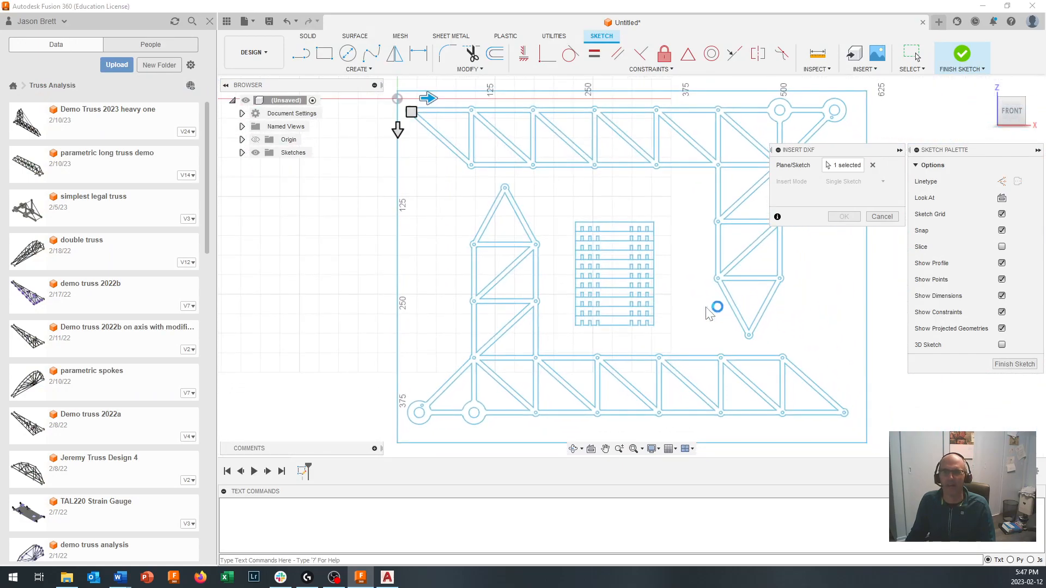
{"action": "scroll", "coordinate": [716, 302], "scroll_direction": "up", "scroll_amount": 2}
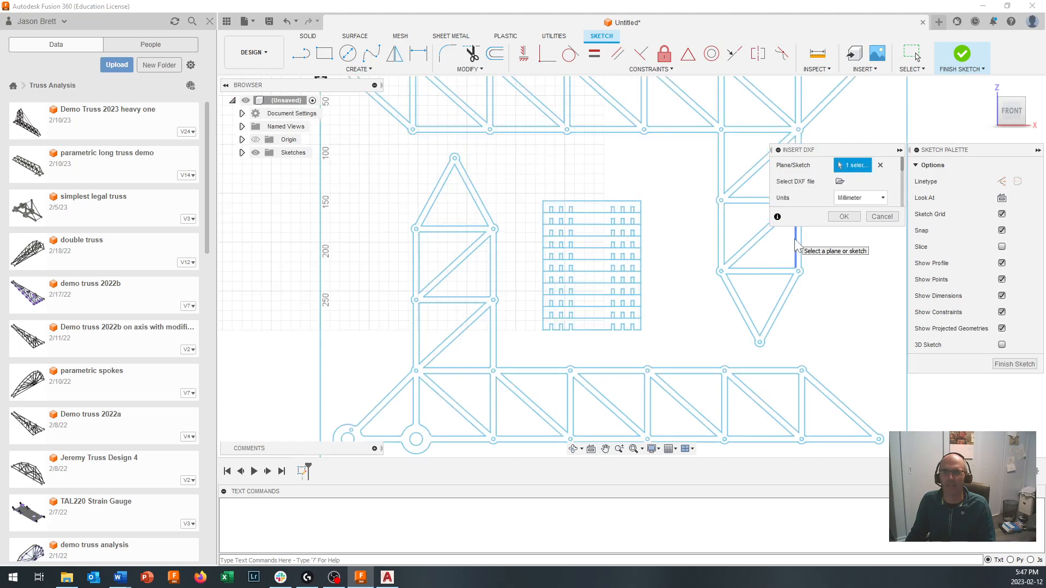
{"action": "scroll", "coordinate": [717, 288], "scroll_direction": "up", "scroll_amount": 1}
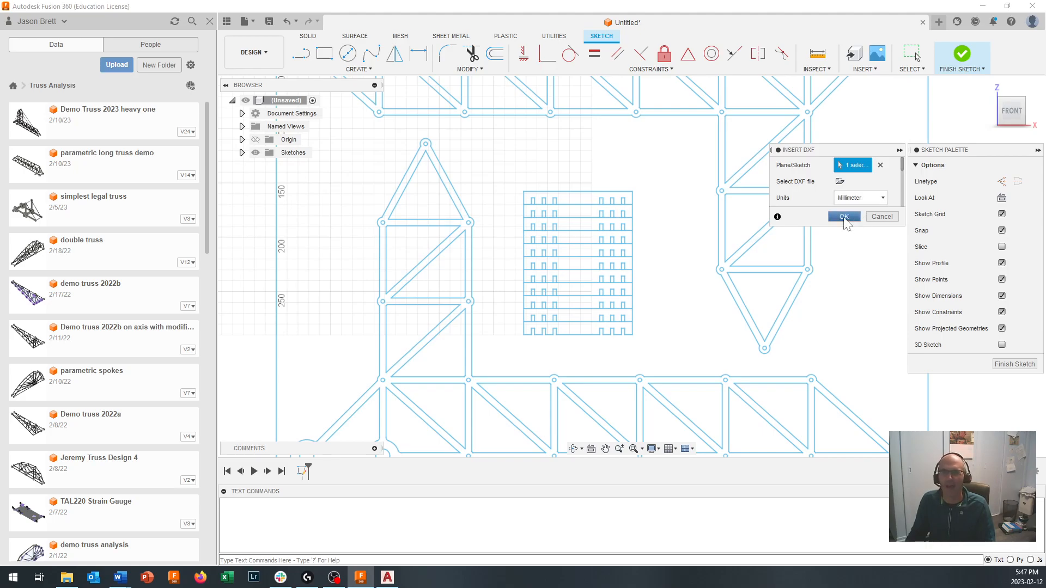
{"action": "left_click", "coordinate": [844, 219]}
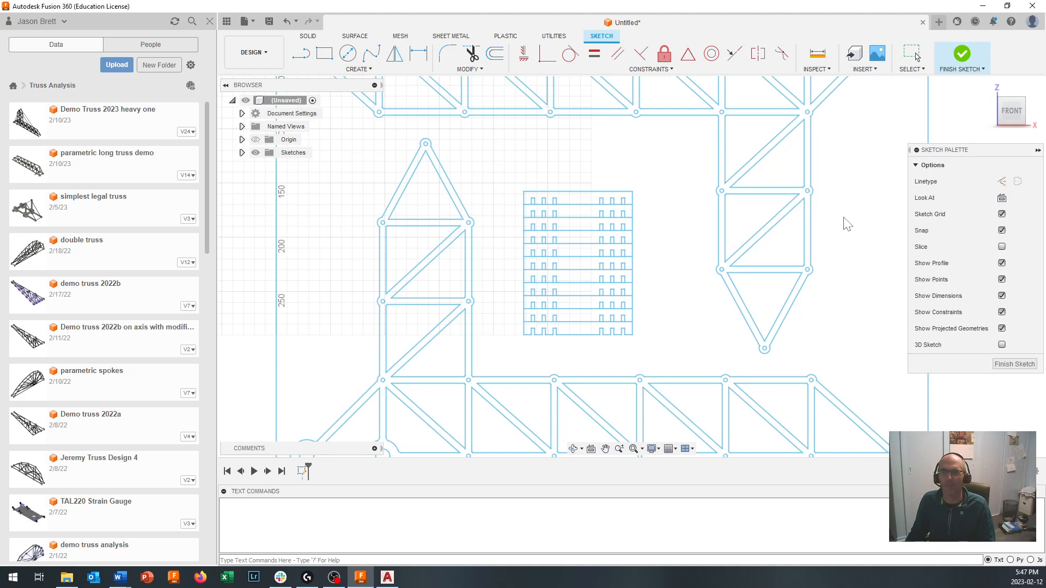
- Check that the imported lower truss forms one closed profile, and finish the sketch
{"action": "scroll", "coordinate": [662, 364], "scroll_direction": "up", "scroll_amount": 1}
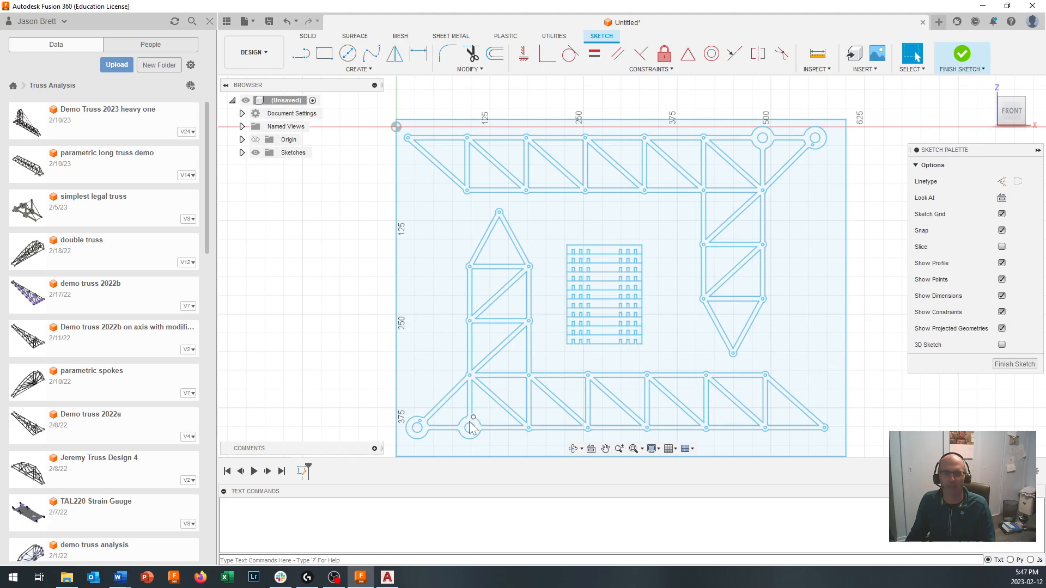
{"action": "scroll", "coordinate": [472, 425], "scroll_direction": "up", "scroll_amount": 3}
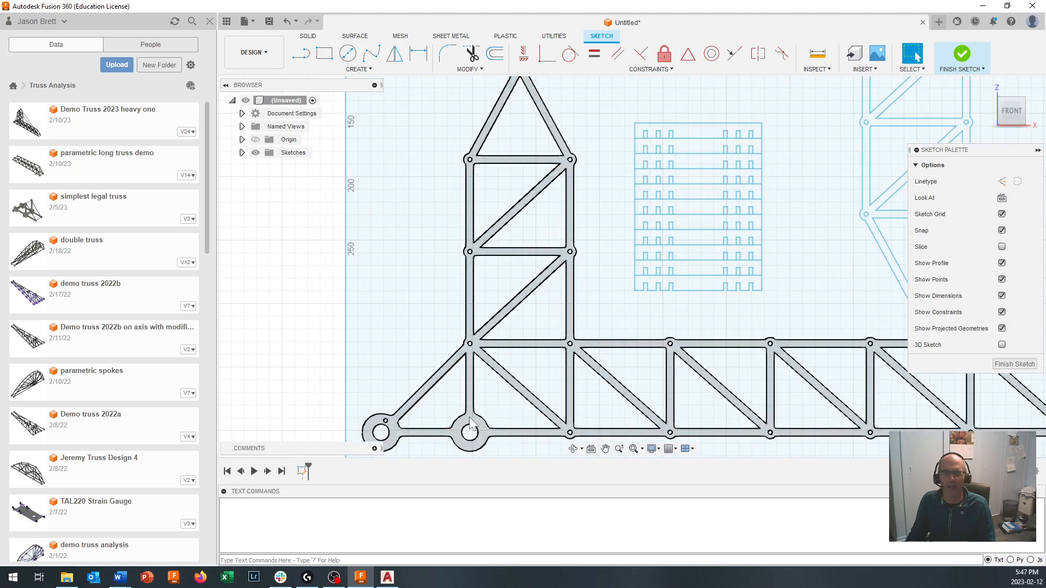
{"action": "scroll", "coordinate": [470, 424], "scroll_direction": "down", "scroll_amount": 3}
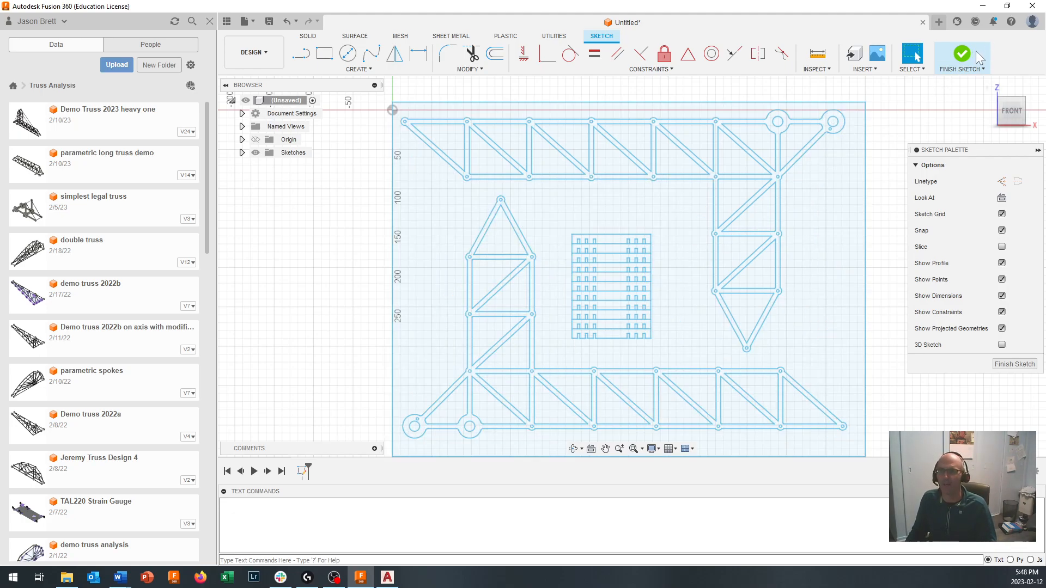
{"action": "left_click", "coordinate": [960, 57]}
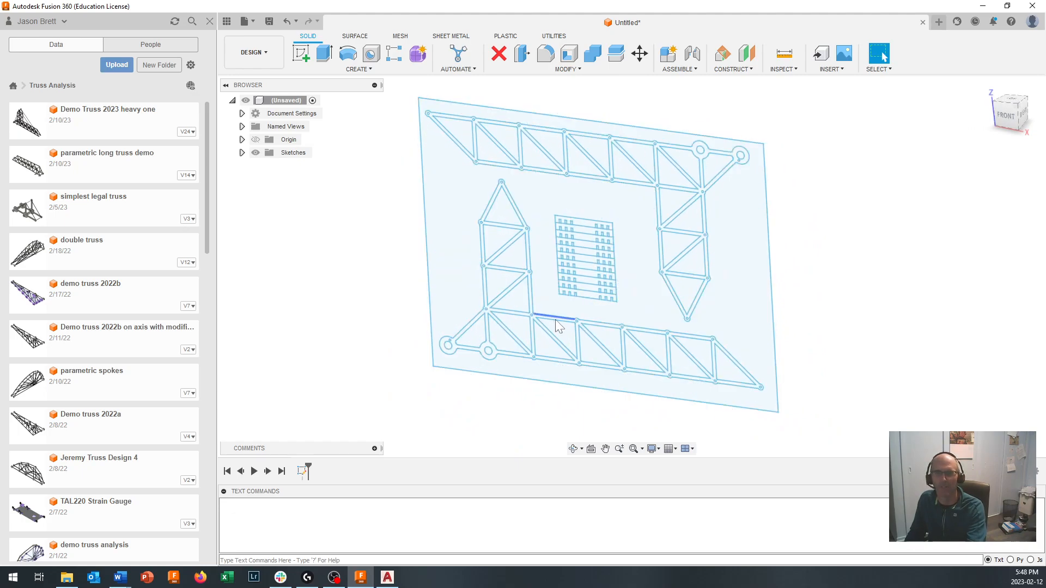
- Extrude the lower truss profile 3 mm to one side as a new body
{"action": "scroll", "coordinate": [561, 321], "scroll_direction": "up", "scroll_amount": 3}
{"action": "scroll", "coordinate": [564, 323], "scroll_direction": "up", "scroll_amount": 2}
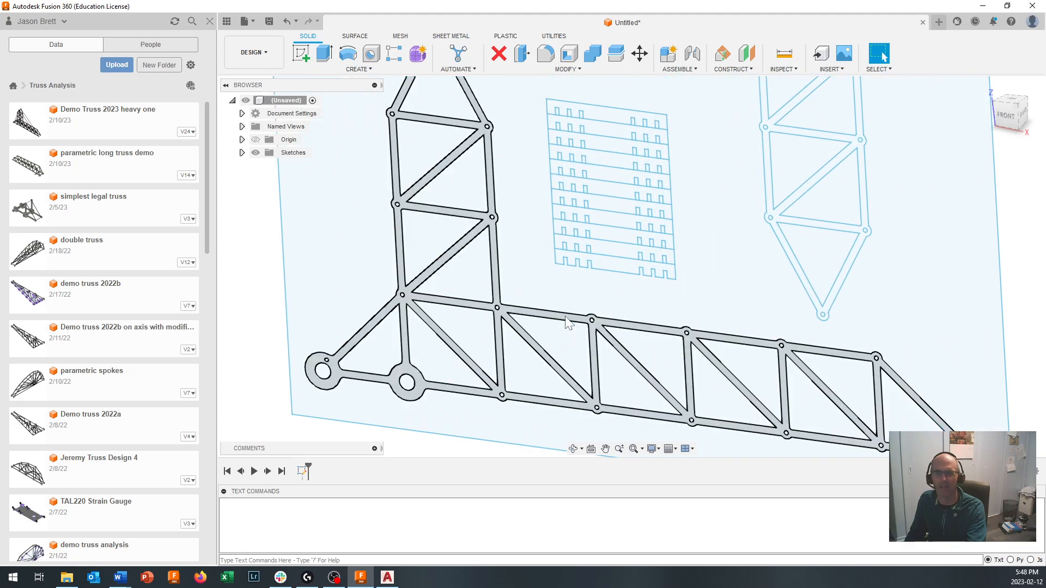
{"action": "left_click", "coordinate": [325, 54]}
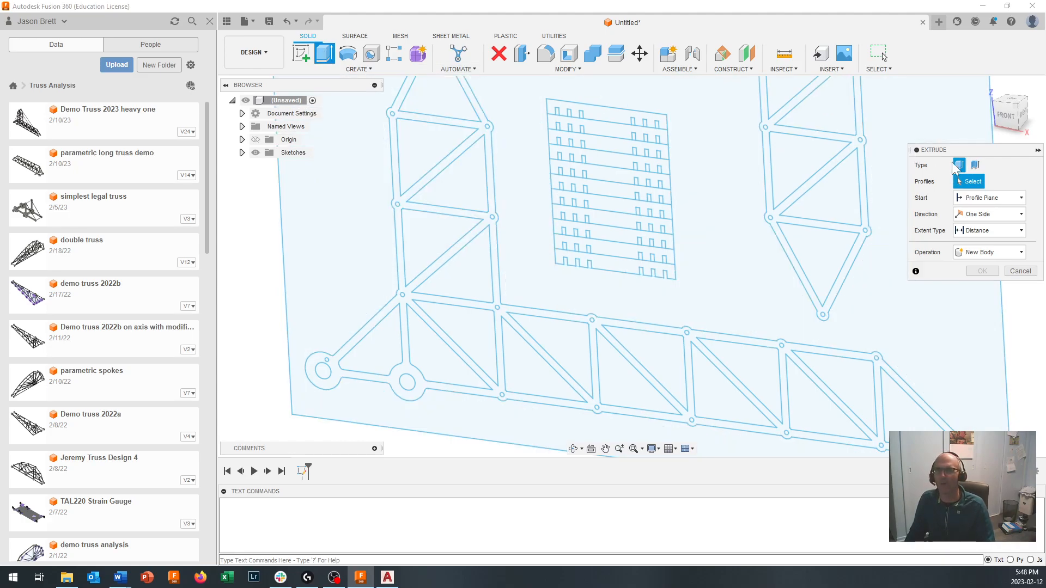
{"action": "left_click_drag", "start_coordinate": [957, 154], "coordinate": [866, 132]}
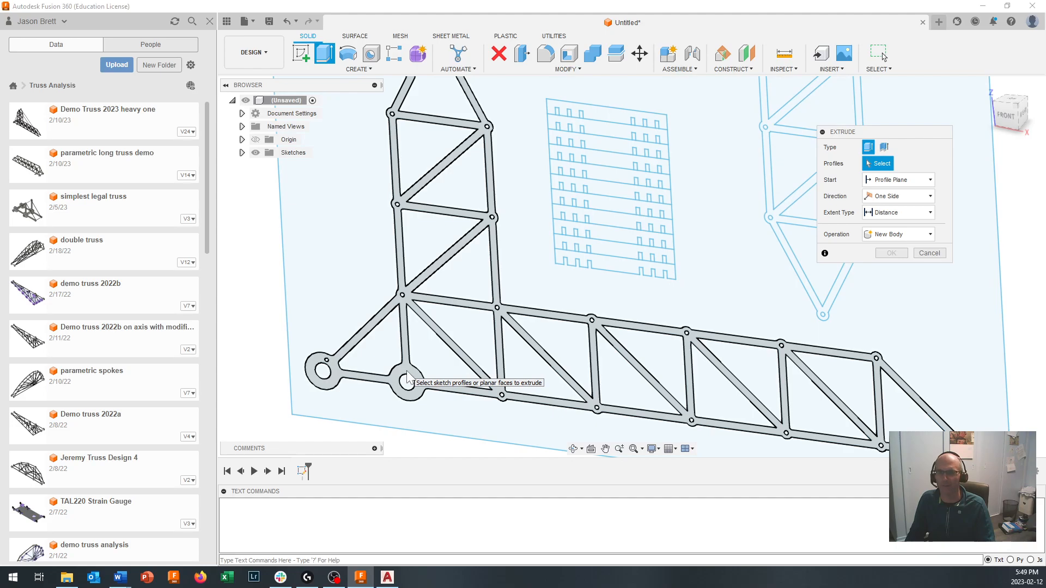
{"action": "left_click", "coordinate": [407, 377]}
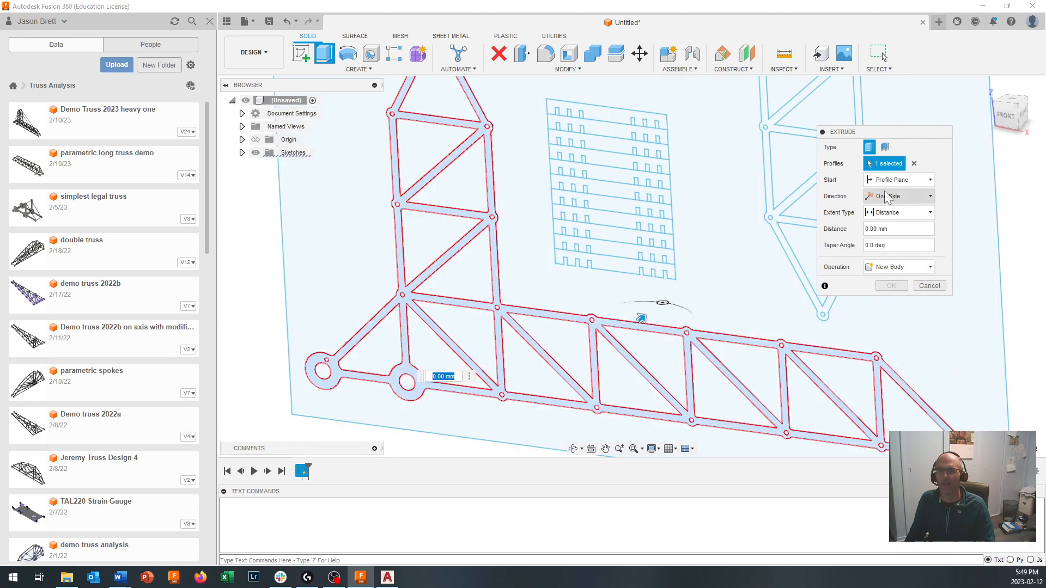
{"action": "left_click", "coordinate": [867, 229]}
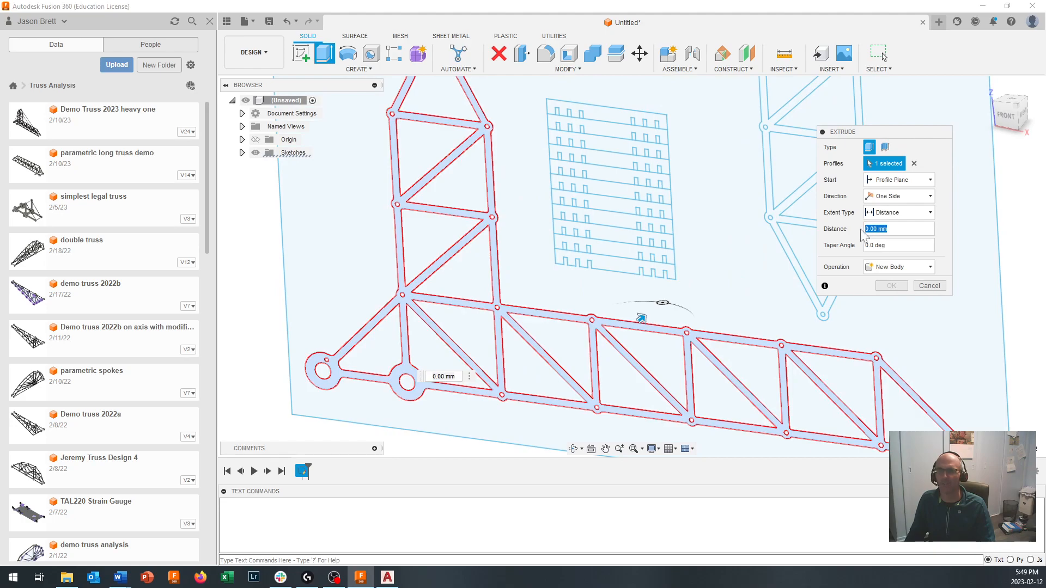
{"action": "type", "text": "3"}
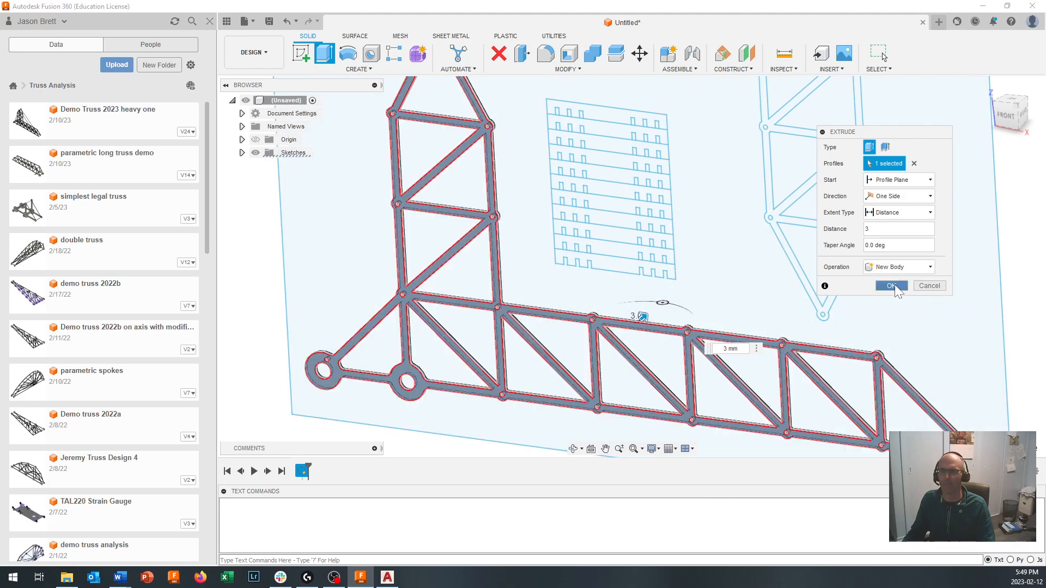
{"action": "left_click", "coordinate": [894, 287]}
- Create a copy of the truss body with Move/Copy, offset 43 mm along Z from the original
{"action": "scroll", "coordinate": [700, 382], "scroll_direction": "down", "scroll_amount": 2}
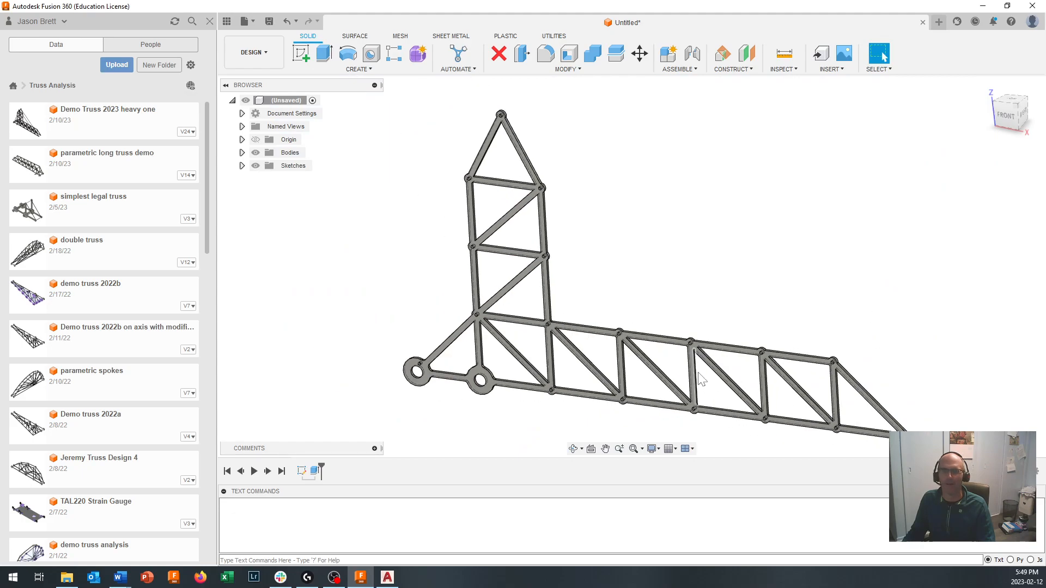
{"action": "scroll", "coordinate": [701, 380], "scroll_direction": "down", "scroll_amount": 1}
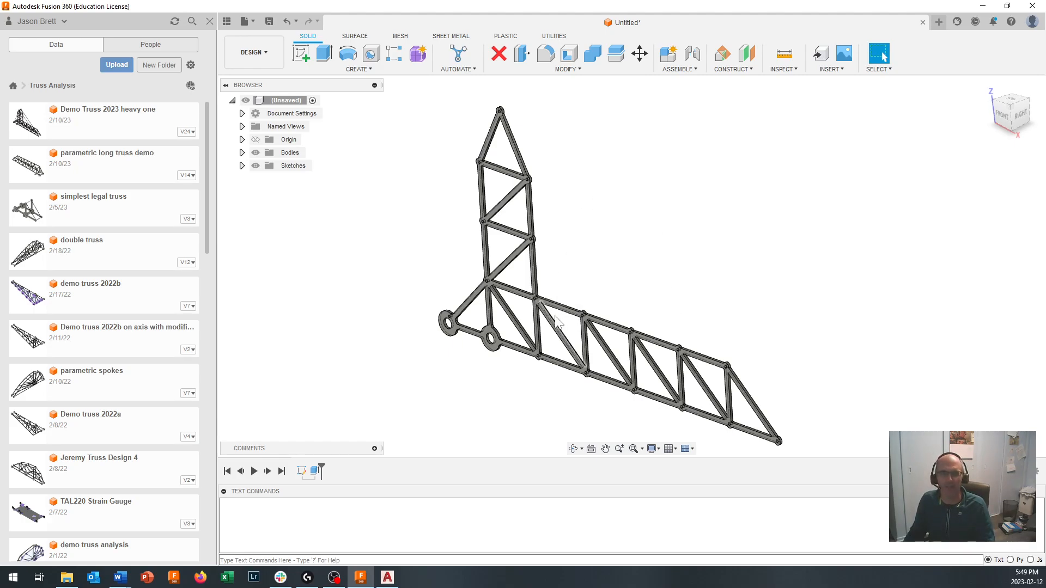
{"action": "left_click", "coordinate": [640, 54]}
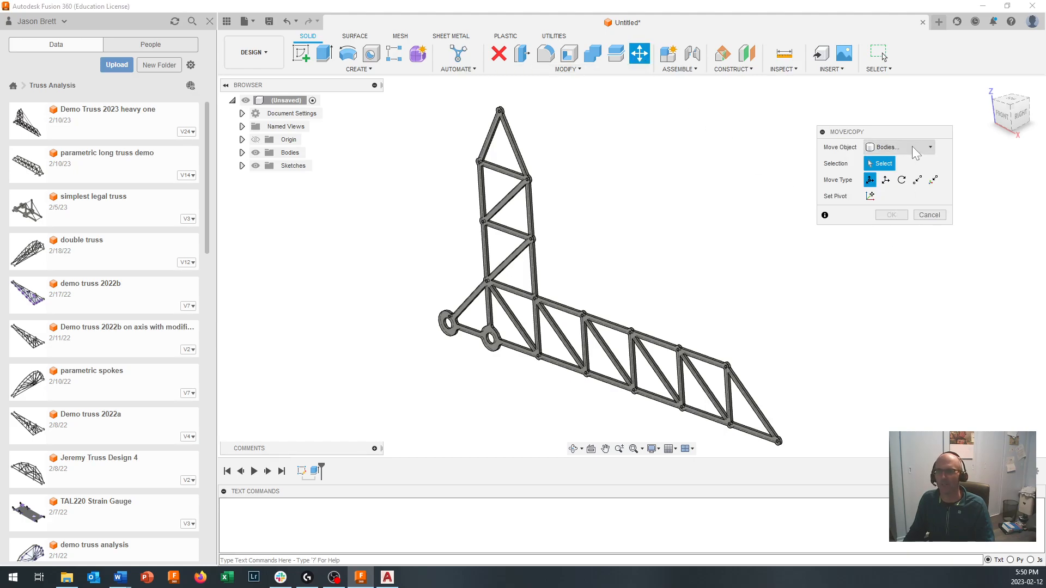
{"action": "left_click", "coordinate": [489, 341]}
{"action": "scroll", "coordinate": [489, 343], "scroll_direction": "up", "scroll_amount": 2}
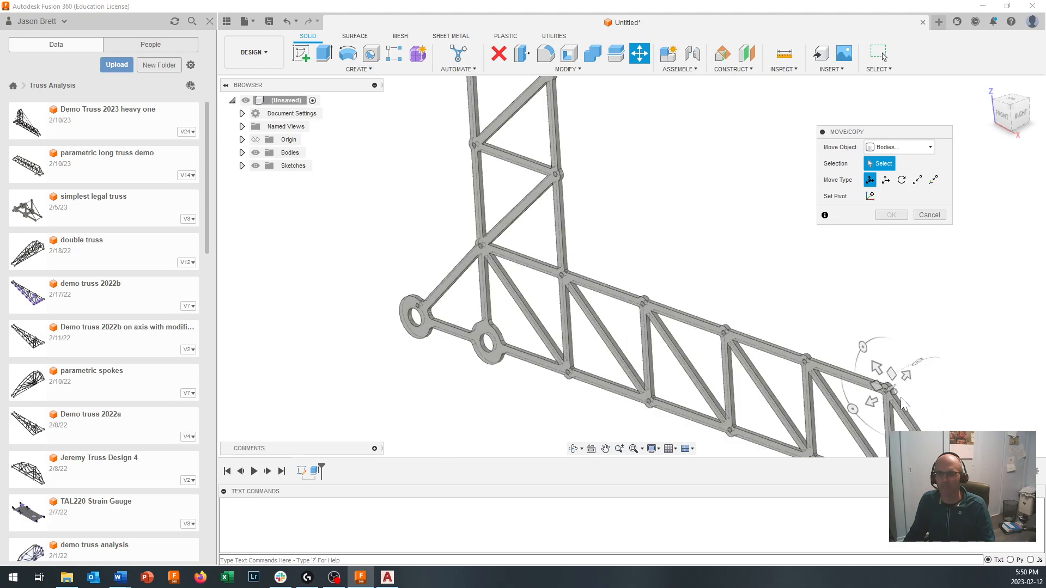
{"action": "left_click", "coordinate": [491, 337]}
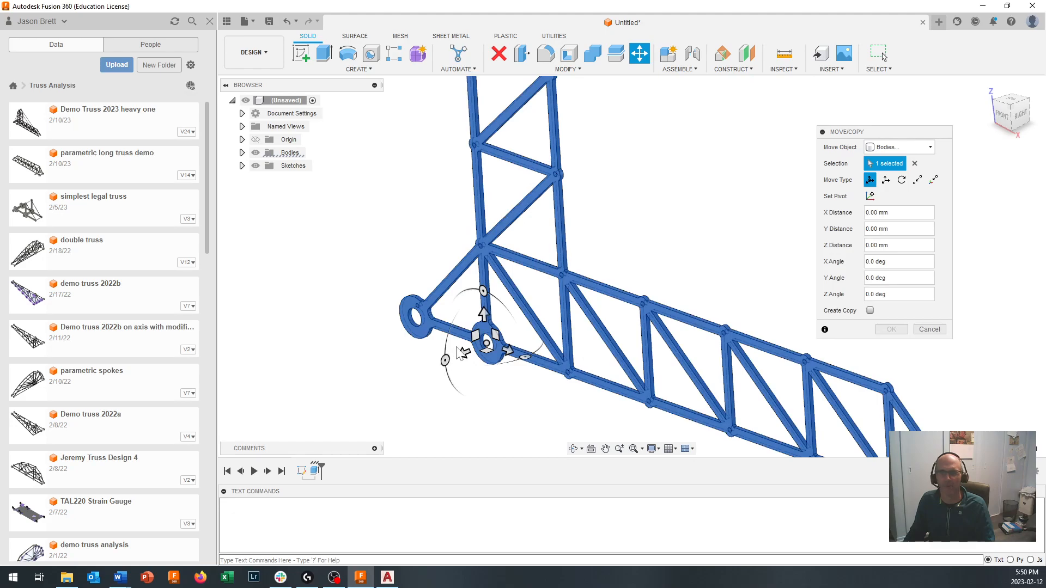
{"action": "scroll", "coordinate": [516, 366], "scroll_direction": "down", "scroll_amount": 4}
{"action": "scroll", "coordinate": [490, 366], "scroll_direction": "up", "scroll_amount": 3}
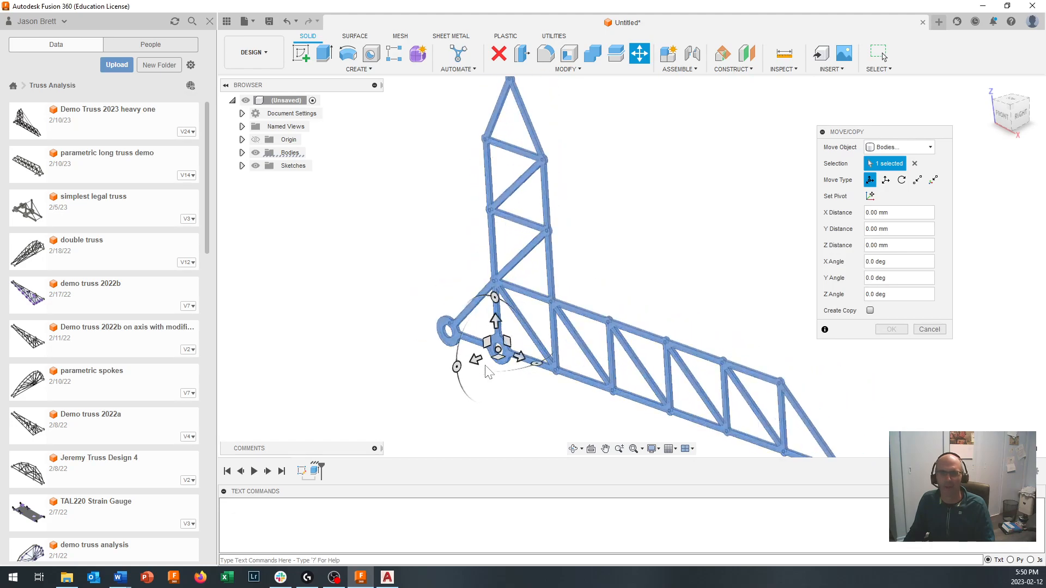
{"action": "left_click", "coordinate": [477, 358]}
{"action": "mouse_move", "coordinate": [477, 358]}
{"action": "left_mouse_down"}
{"action": "mouse_move", "coordinate": [467, 363]}
{"action": "mouse_move", "coordinate": [477, 358]}
{"action": "left_mouse_up"}
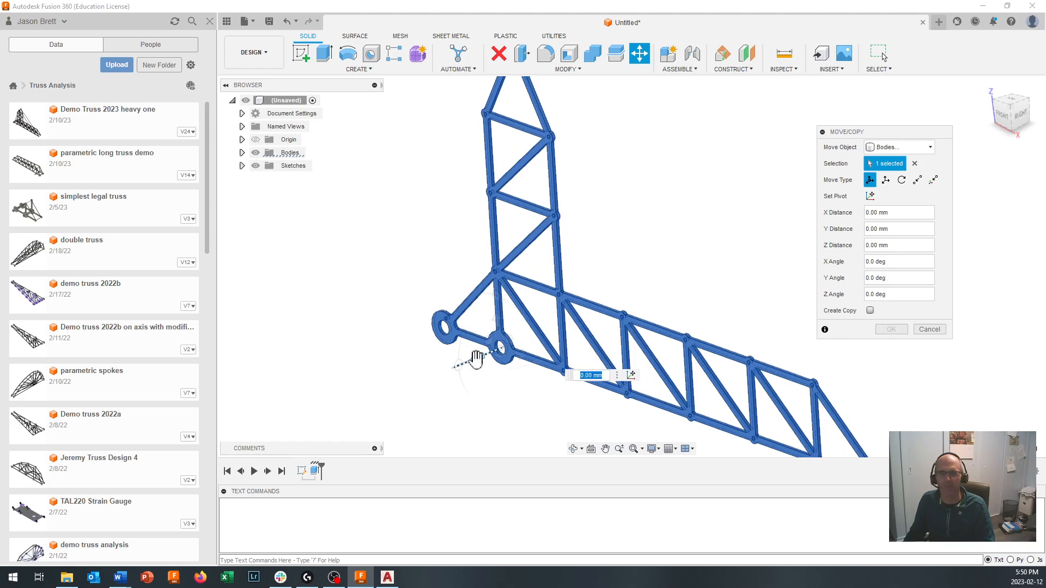
{"action": "left_click", "coordinate": [870, 311]}
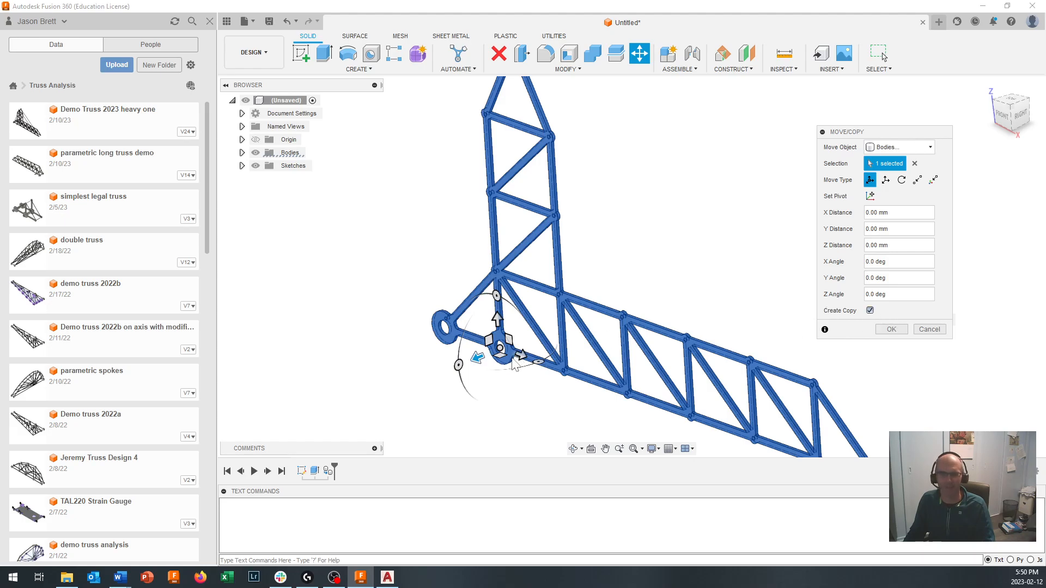
{"action": "left_click_drag", "start_coordinate": [479, 357], "coordinate": [439, 373]}
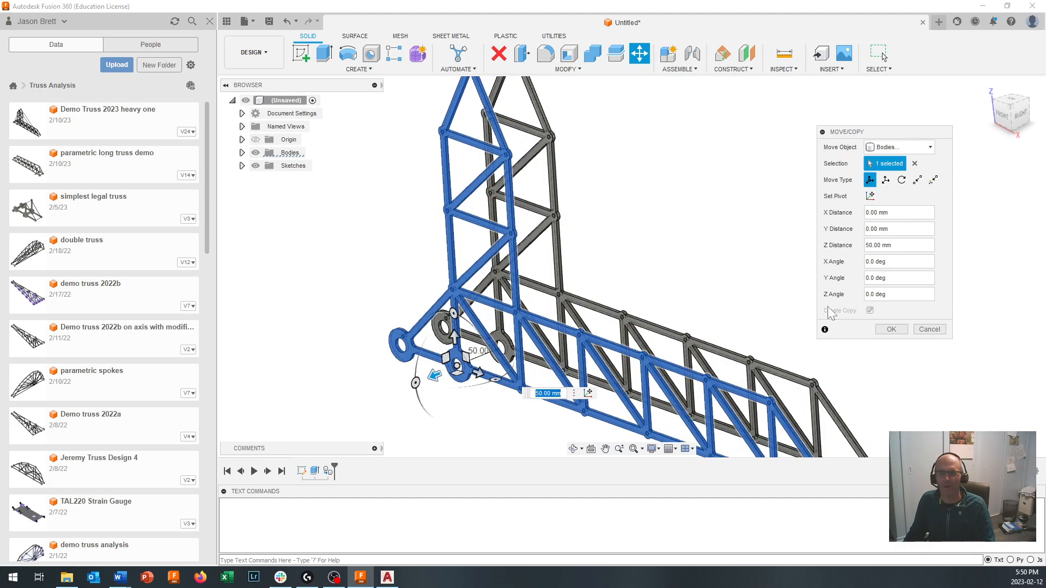
{"action": "key", "text": "Tab"}
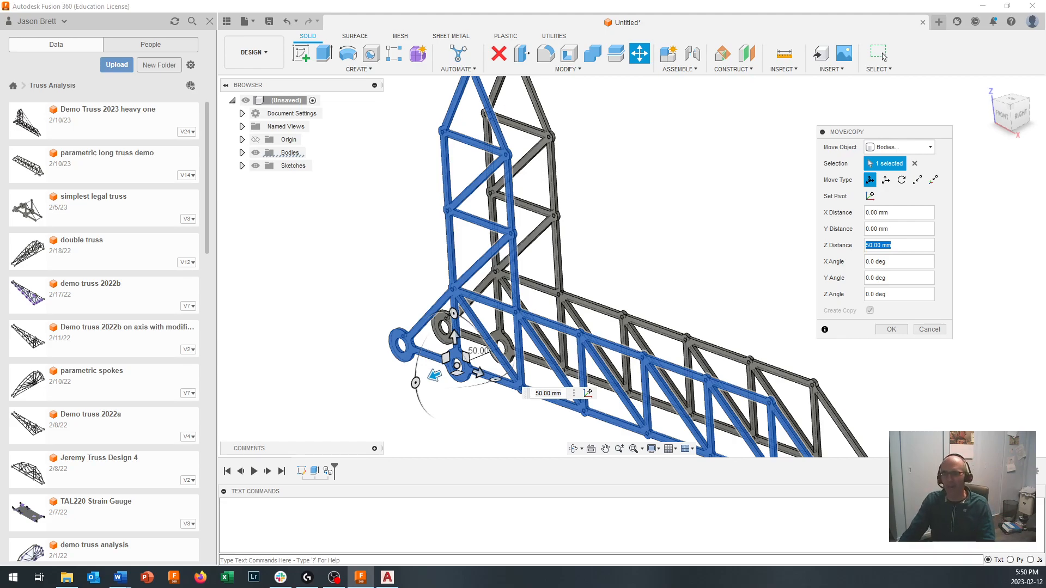
{"action": "type", "text": "43"}
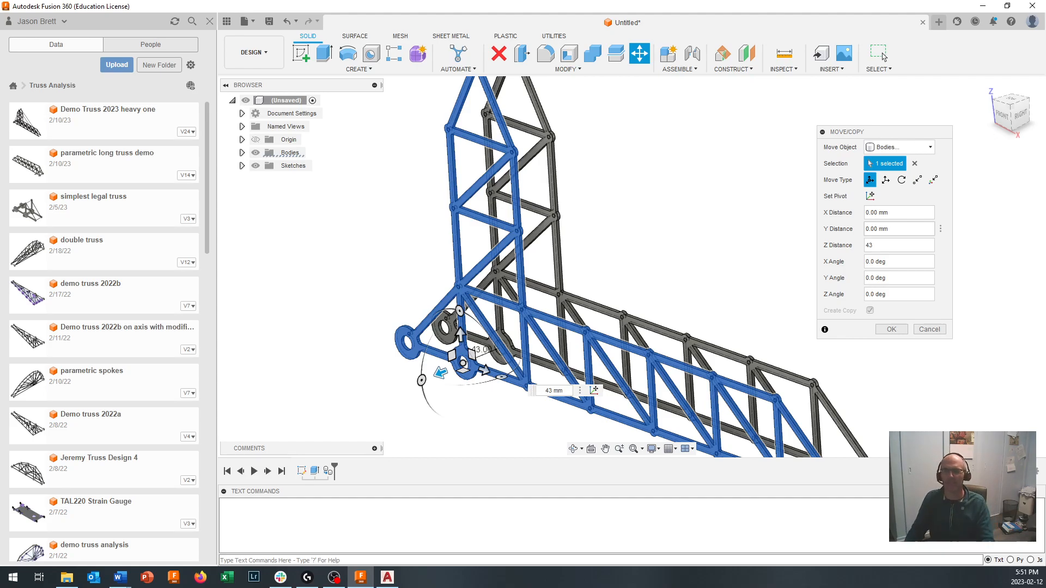
{"action": "left_click", "coordinate": [892, 330]}
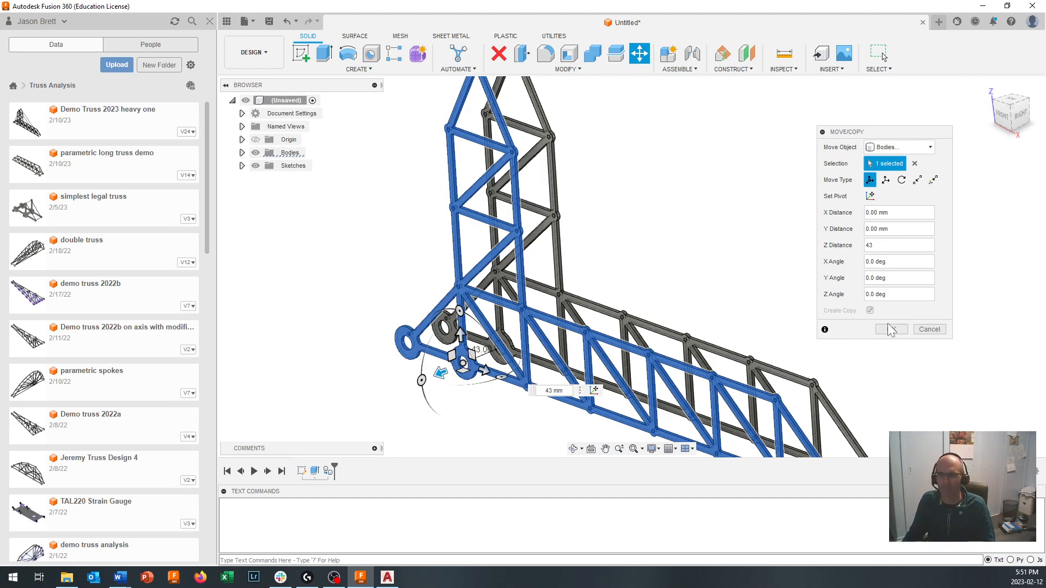
{"action": "left_click", "coordinate": [892, 330]}
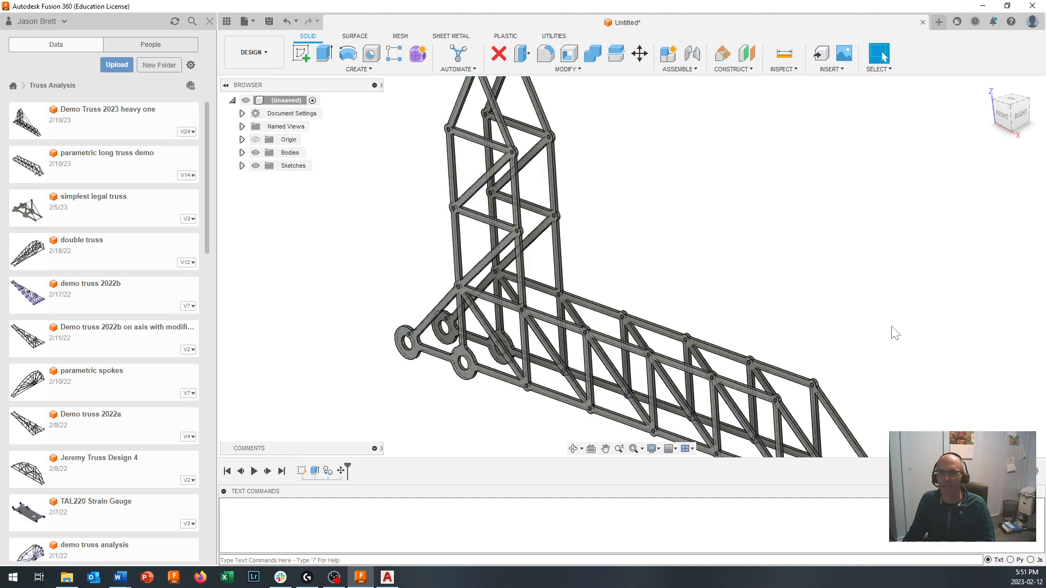
- Rename the original truss body, Body1, as "Truss Section 1"
{"action": "scroll", "coordinate": [688, 353], "scroll_direction": "down", "scroll_amount": 5}
{"action": "middle_click_drag", "start_coordinate": [689, 353], "coordinate": [685, 345], "text": "shift"}
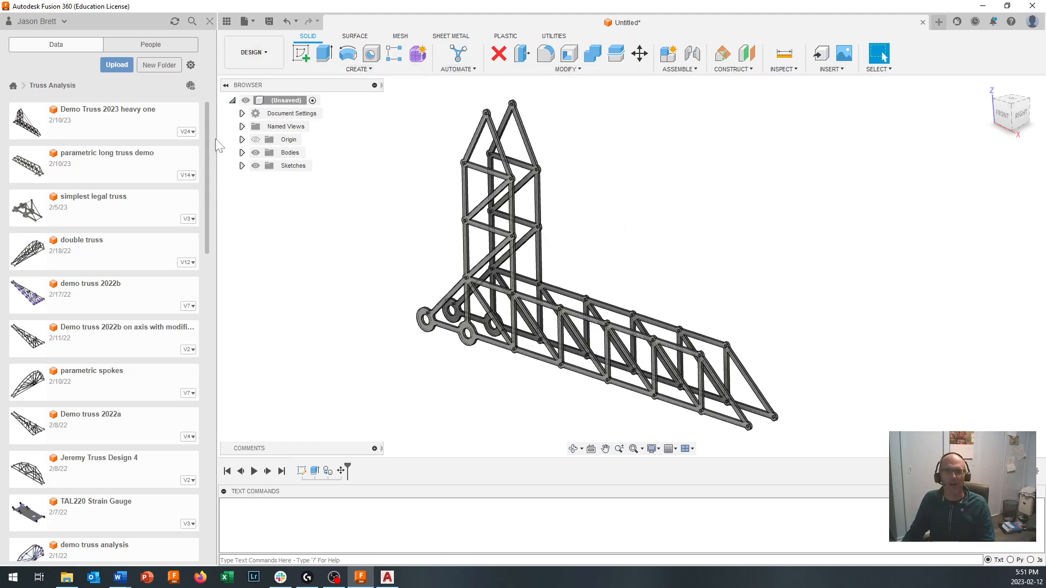
{"action": "left_click", "coordinate": [242, 153]}
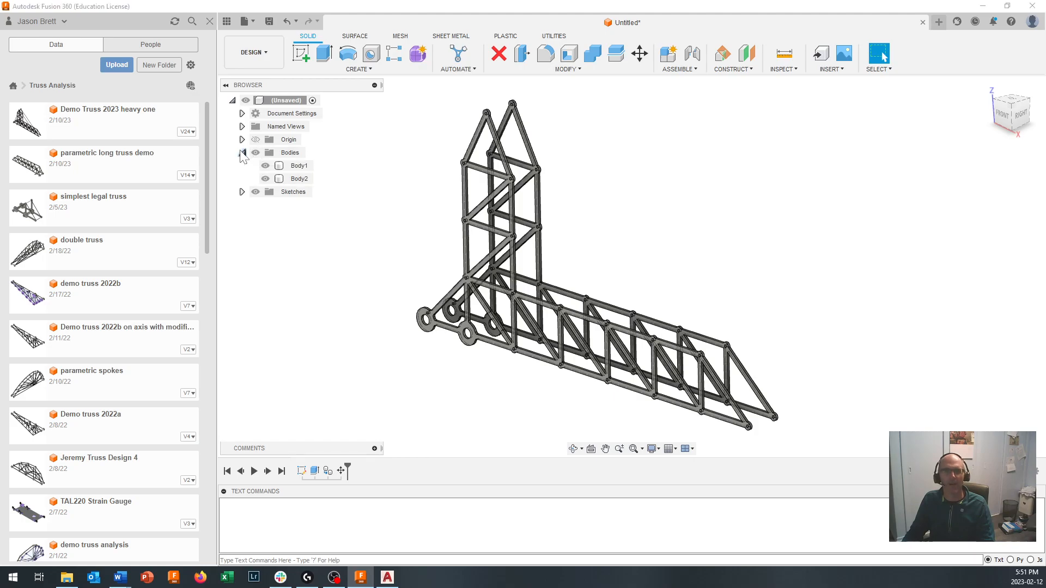
{"action": "left_click", "coordinate": [299, 166]}
{"action": "double_click", "coordinate": [299, 165]}
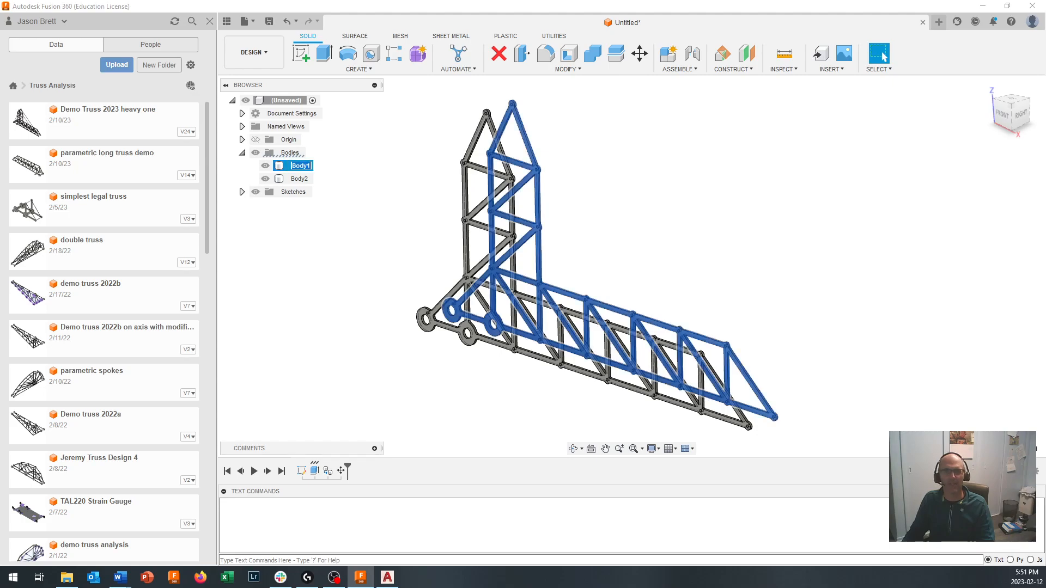
{"action": "type", "text": "Truss Sectio"}
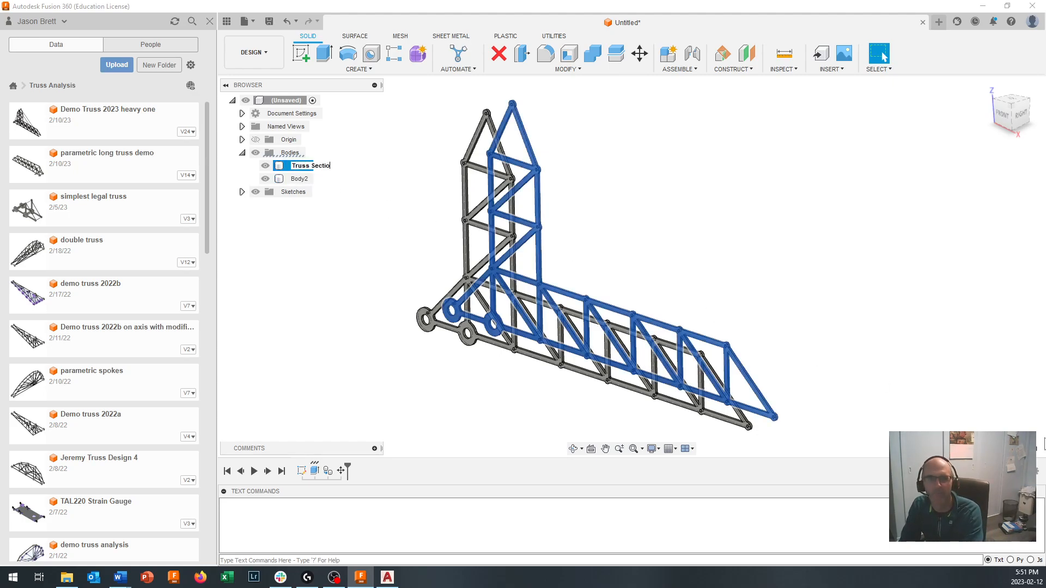
{"action": "type", "text": "n 1"}
{"action": "key", "text": "Return"}
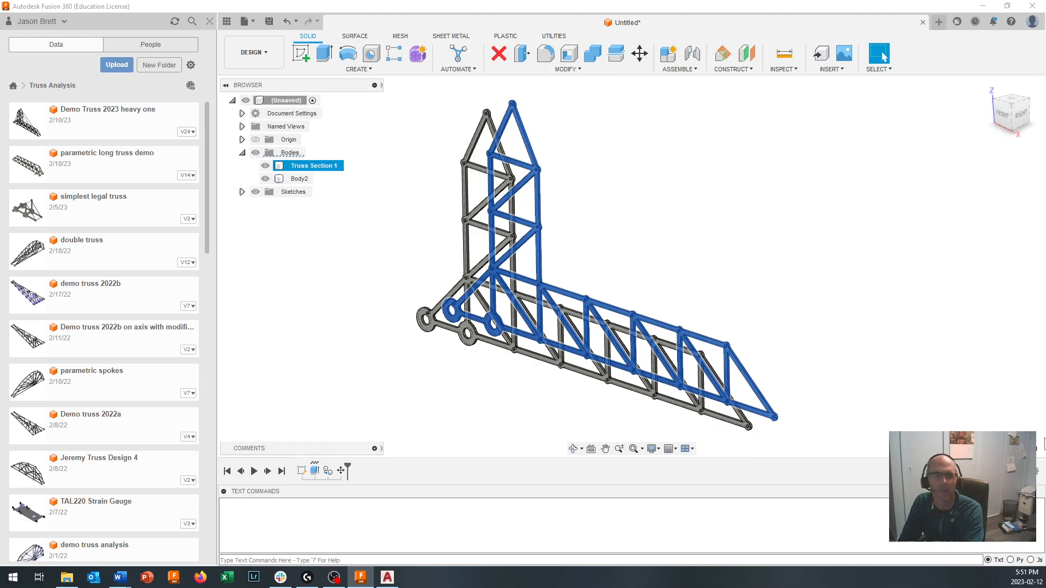
{"action": "left_click", "coordinate": [299, 179]}
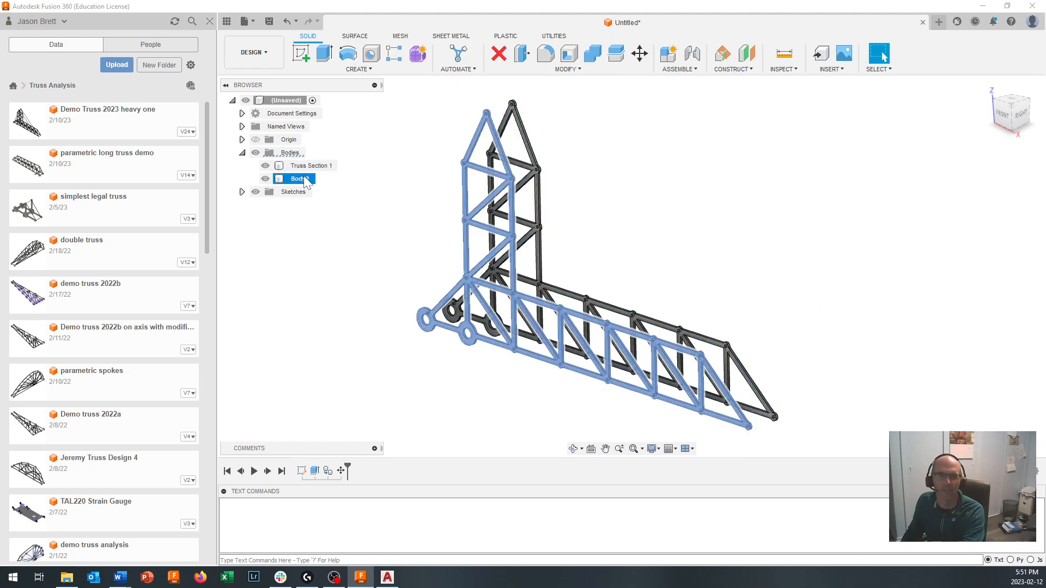
{"action": "key", "text": "Escape"}
{"action": "type", "text": "ss"}
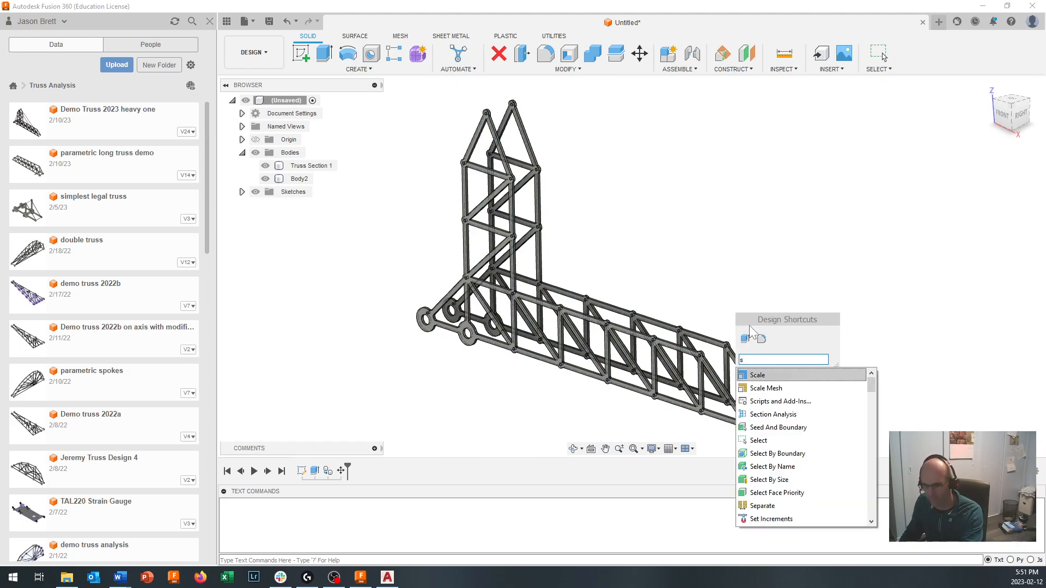
{"action": "type", "text": "r"}
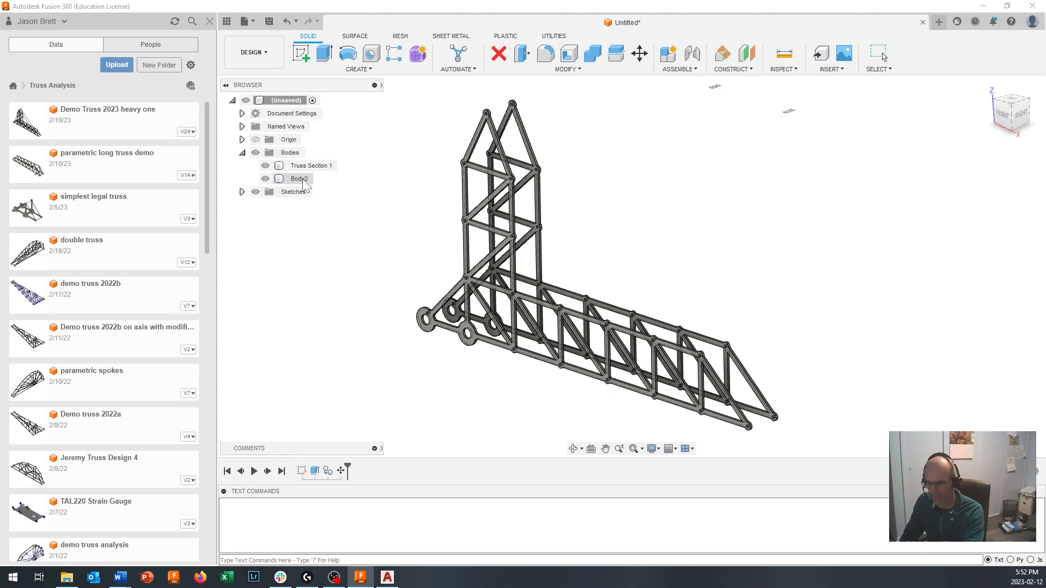
{"action": "key", "text": "3"}
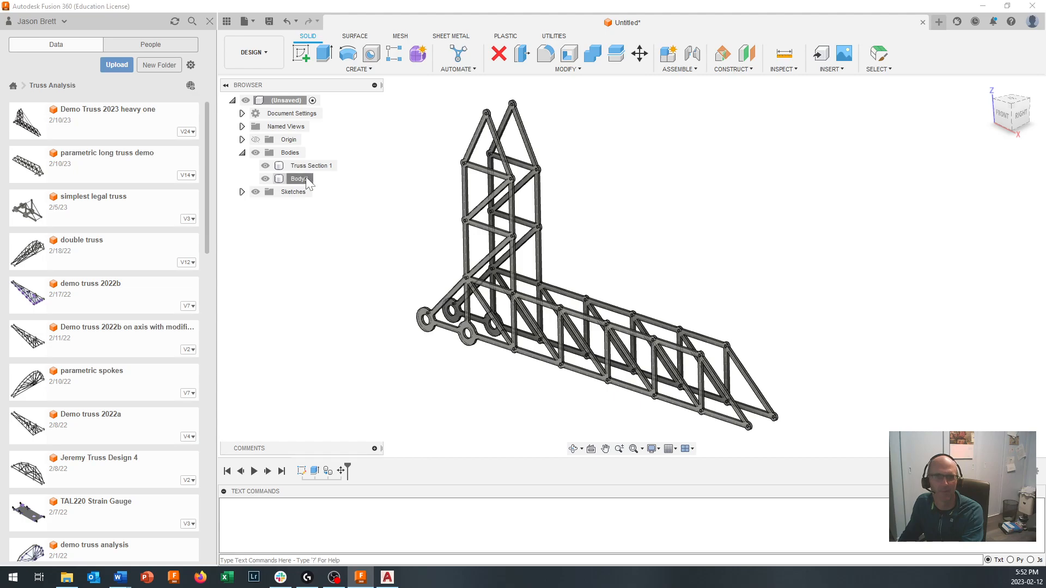
{"action": "key", "text": "t"}
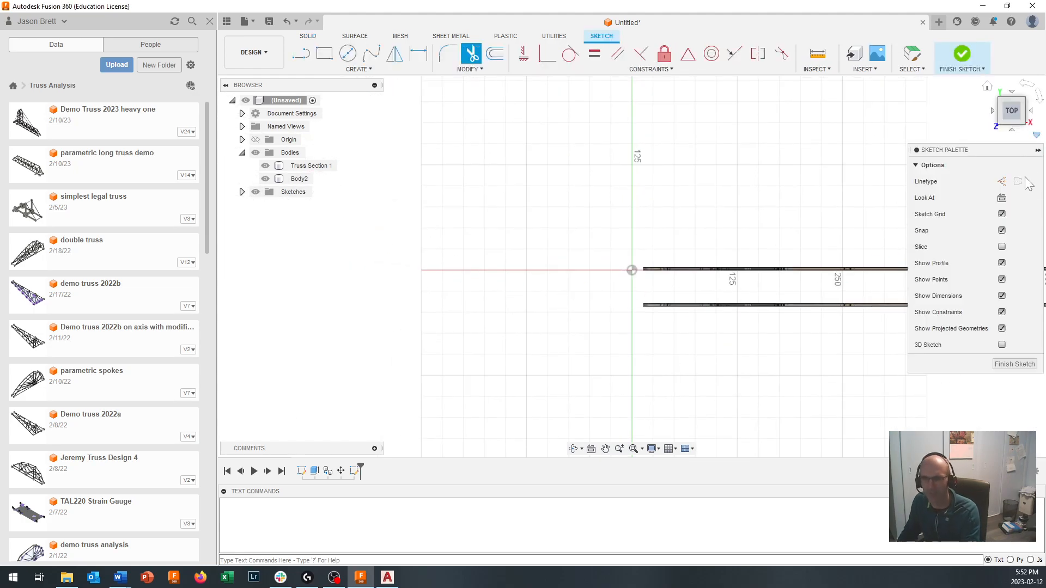
{"action": "left_click", "coordinate": [1024, 123]}
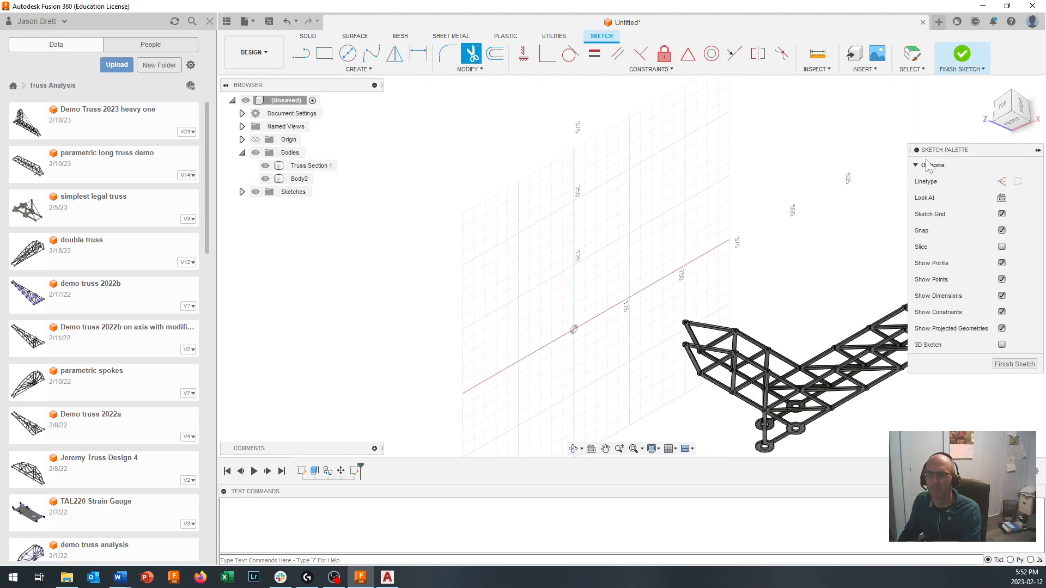
{"action": "left_click", "coordinate": [962, 55]}
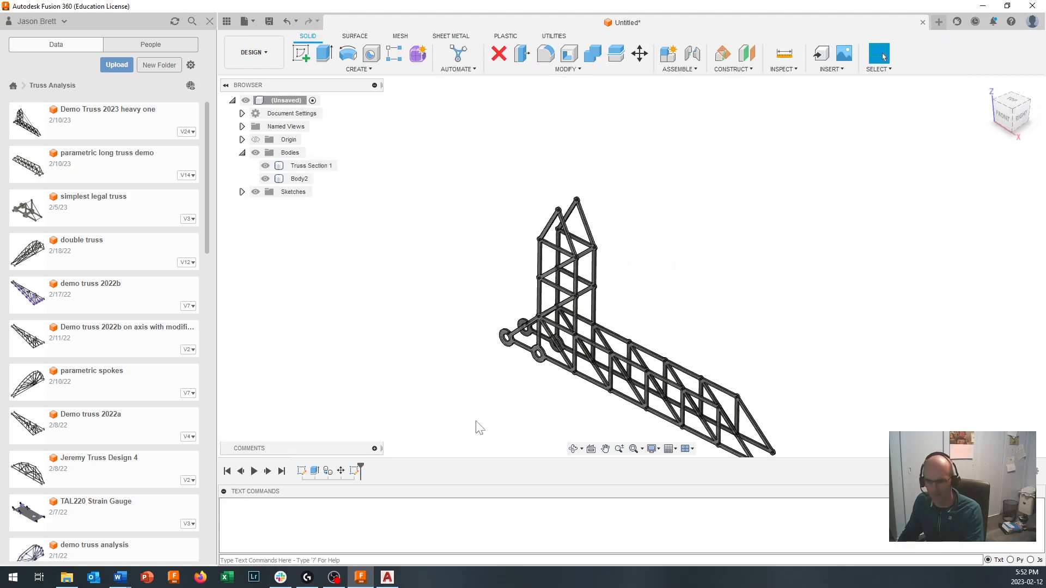
- Undo the stray empty sketch and restore the first truss body's name "Truss Section 1"
{"action": "key", "text": "ctrl+z"}
{"action": "key", "text": "ctrl+z"}
{"action": "key", "text": "ctrl+z"}
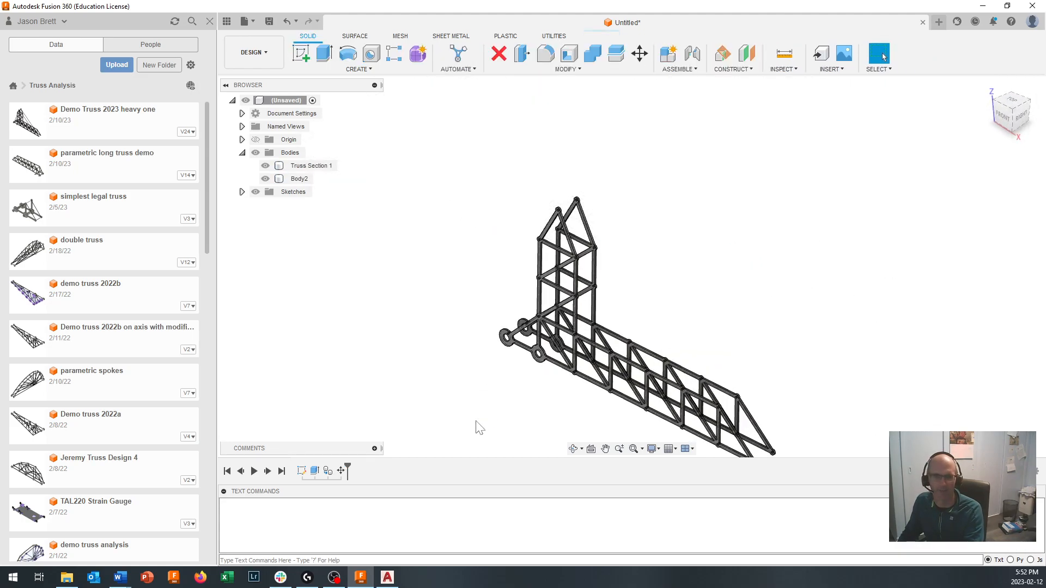
{"action": "scroll", "coordinate": [586, 363], "scroll_direction": "up", "scroll_amount": 4}
{"action": "left_click", "coordinate": [298, 166]}
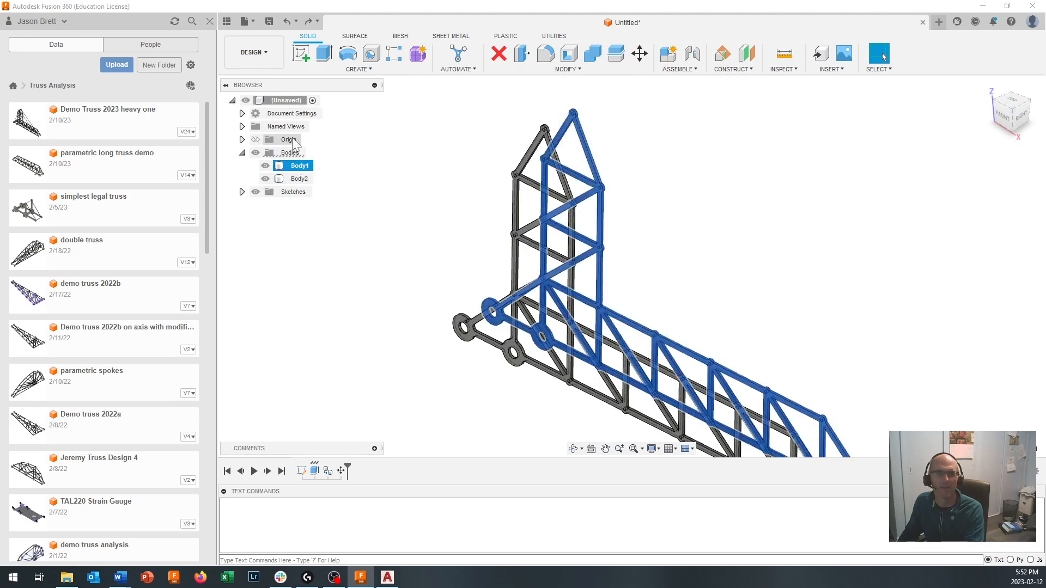
{"action": "left_click", "coordinate": [306, 20]}
- Rename the copied truss body, Body2, as "Truss Section 2"
{"action": "left_click", "coordinate": [304, 180]}
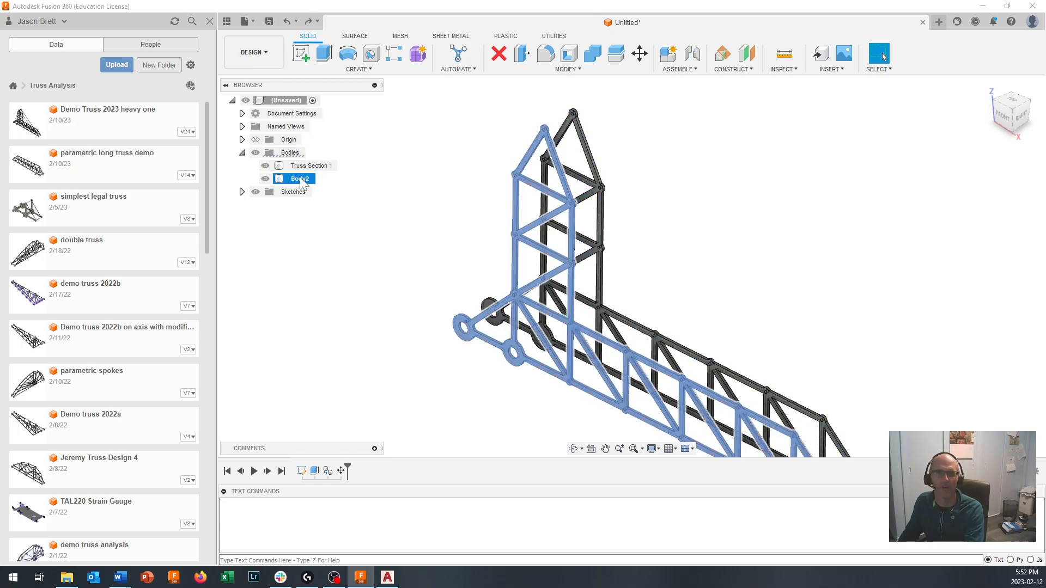
{"action": "double_click", "coordinate": [302, 180]}
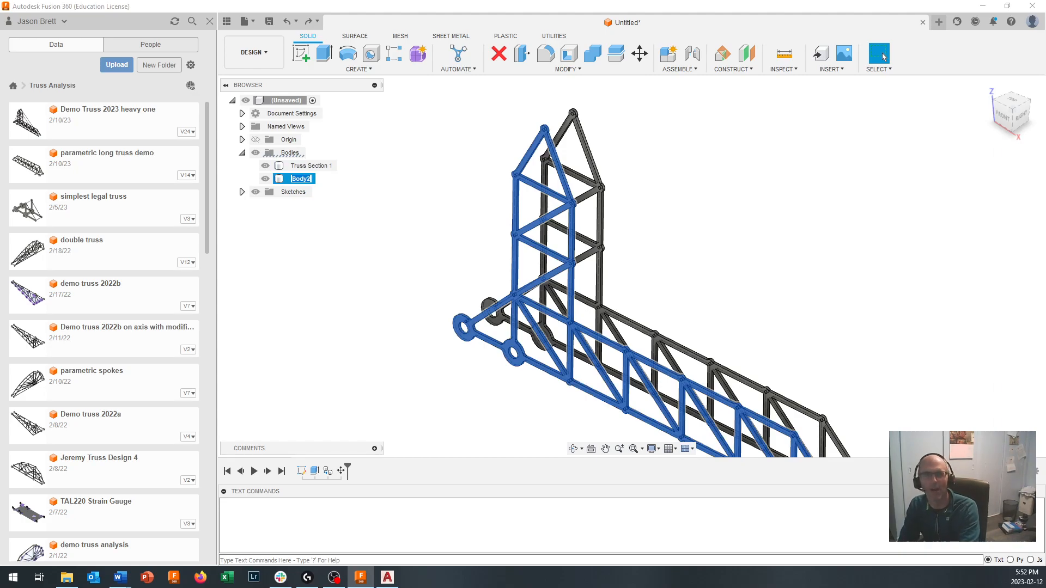
{"action": "type", "text": "Truss Section"}
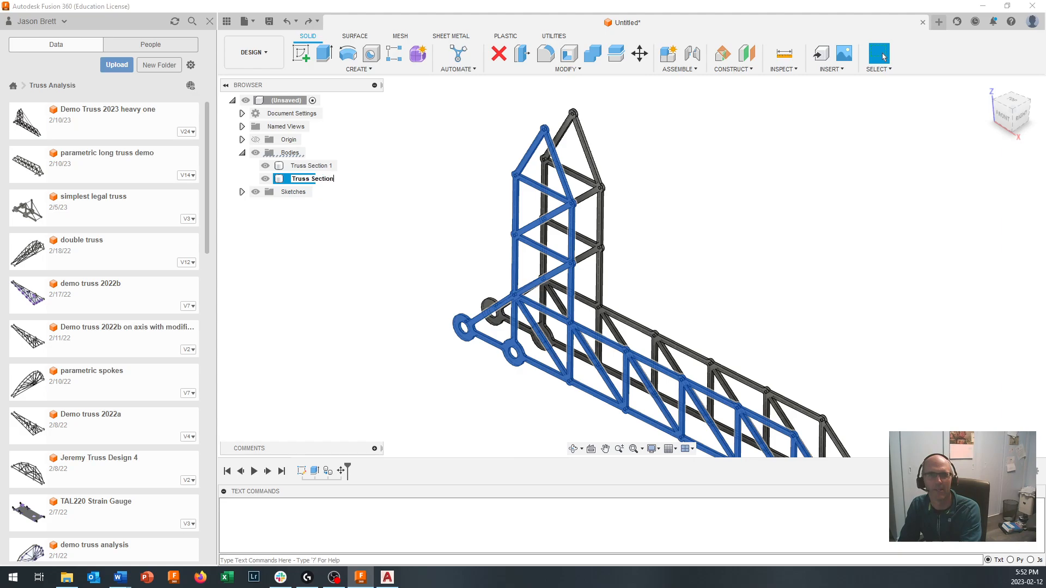
{"action": "type", "text": " 2"}
{"action": "key", "text": "Return"}
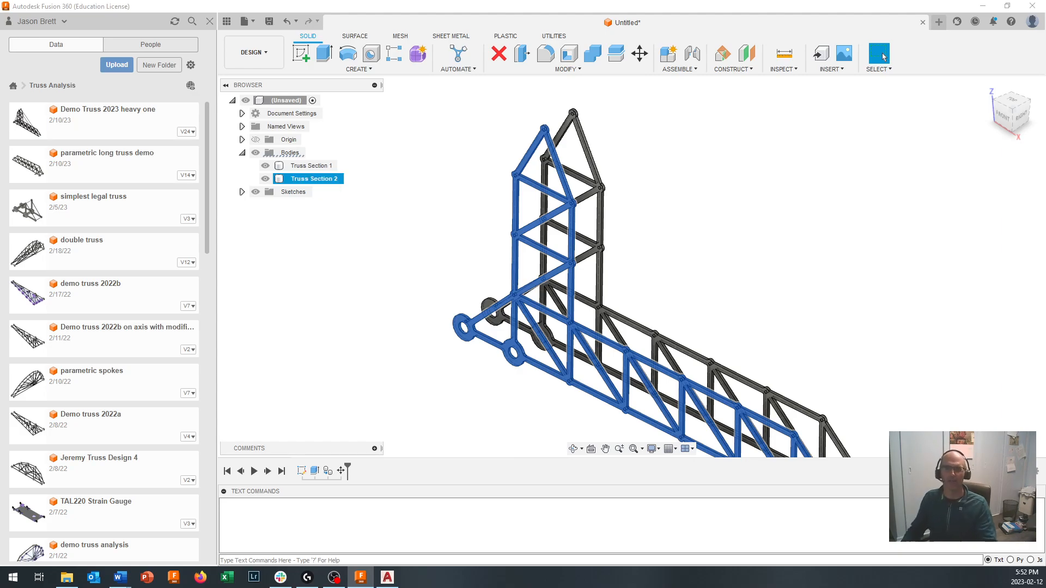
- Open the physical material settings for Truss Section 1 and add MDF Medium Density Fiberboard from the Wood library to the design's materials
{"action": "scroll", "coordinate": [678, 361], "scroll_direction": "down", "scroll_amount": 3}
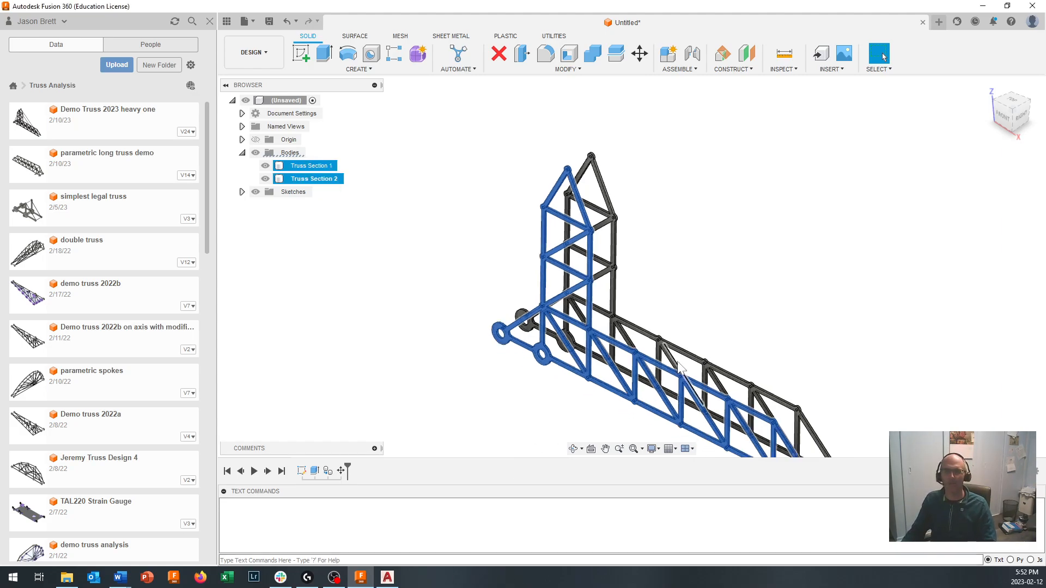
{"action": "middle_click_drag", "start_coordinate": [679, 366], "coordinate": [579, 303]}
{"action": "scroll", "coordinate": [580, 302], "scroll_direction": "up", "scroll_amount": 3}
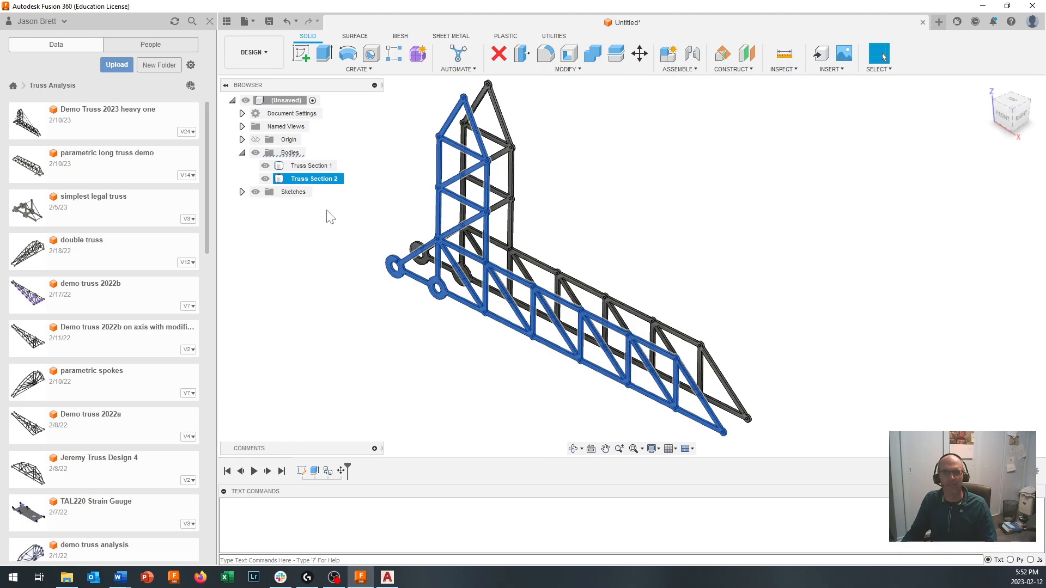
{"action": "right_click", "coordinate": [307, 166]}
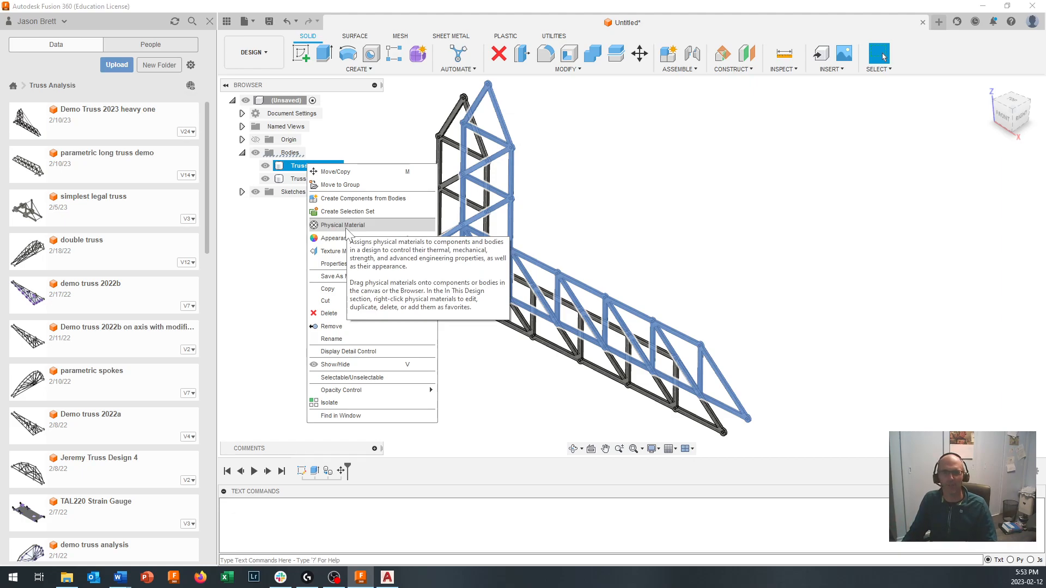
{"action": "left_click", "coordinate": [346, 227]}
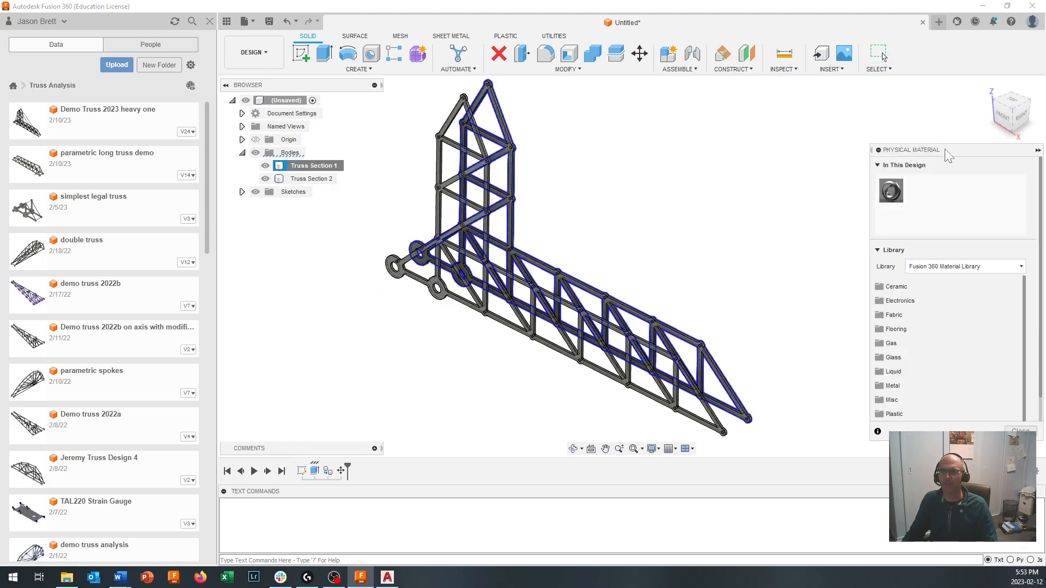
{"action": "left_click_drag", "start_coordinate": [858, 142], "coordinate": [886, 99]}
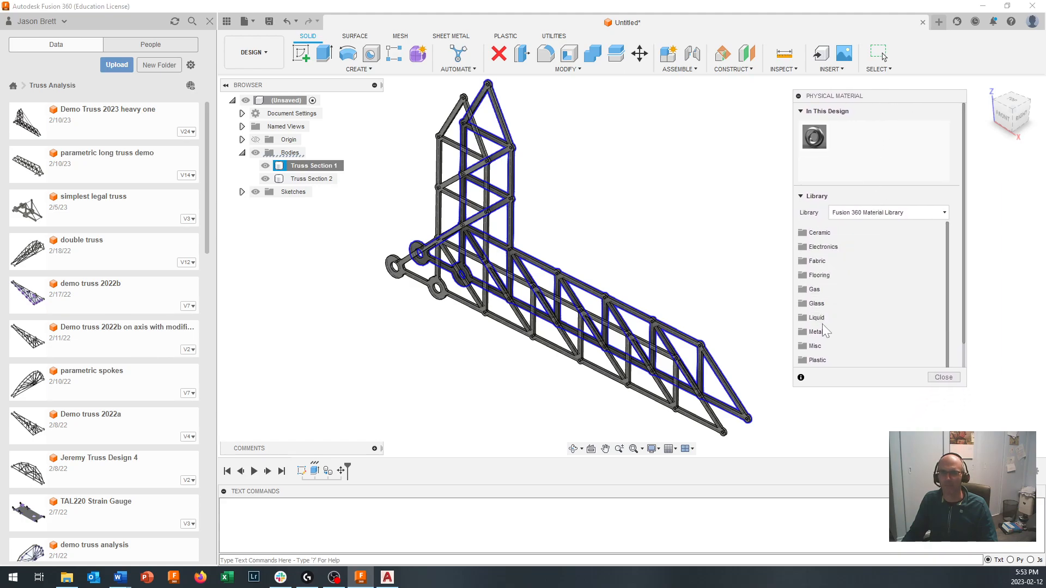
{"action": "scroll", "coordinate": [816, 343], "scroll_direction": "down", "scroll_amount": 1}
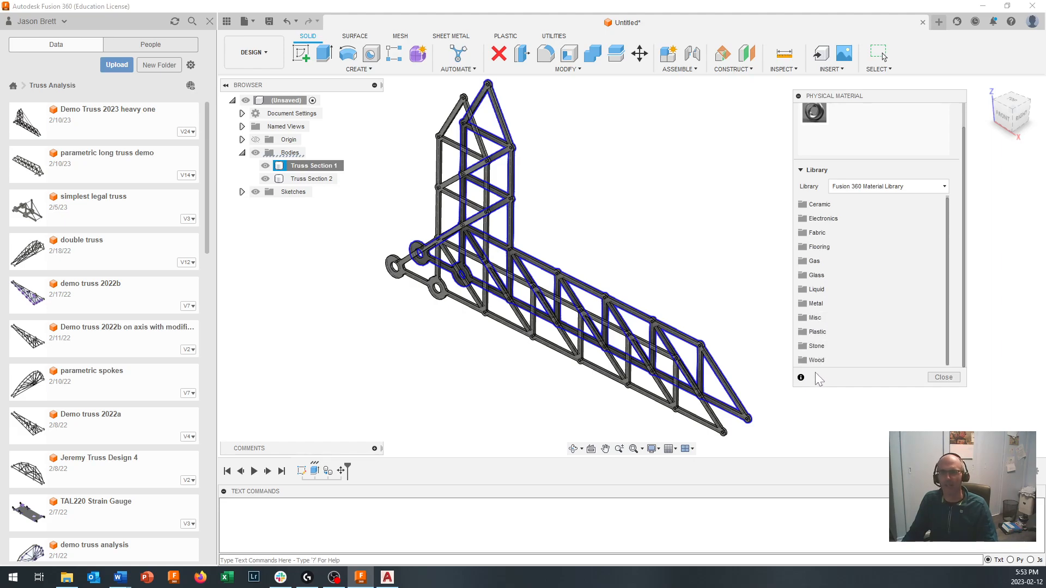
{"action": "left_click", "coordinate": [822, 360]}
{"action": "scroll", "coordinate": [859, 306], "scroll_direction": "down", "scroll_amount": 2}
{"action": "scroll", "coordinate": [859, 306], "scroll_direction": "down", "scroll_amount": 6}
{"action": "scroll", "coordinate": [847, 261], "scroll_direction": "down", "scroll_amount": 1}
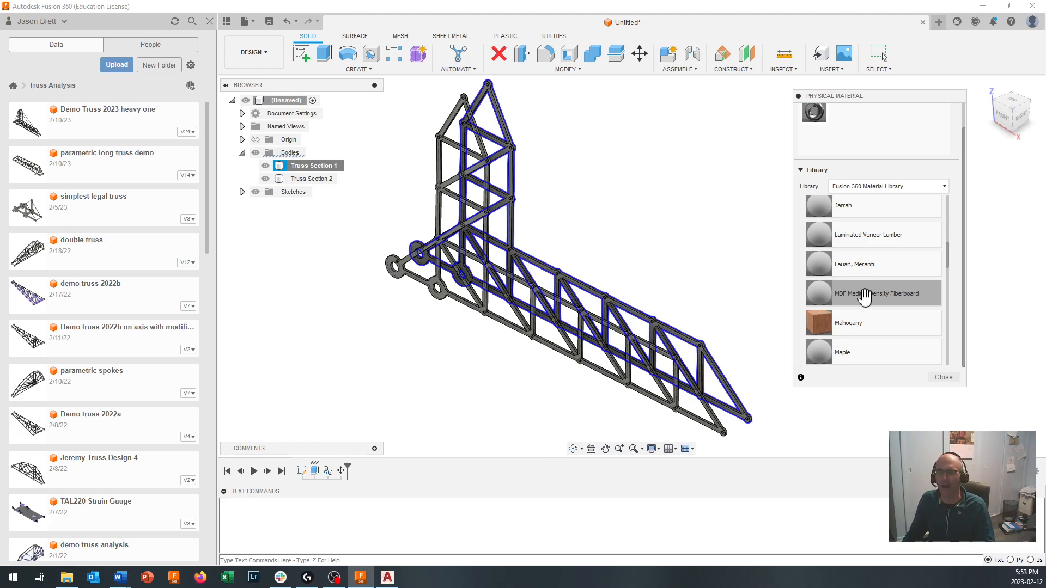
{"action": "left_click_drag", "start_coordinate": [866, 297], "coordinate": [863, 127]}
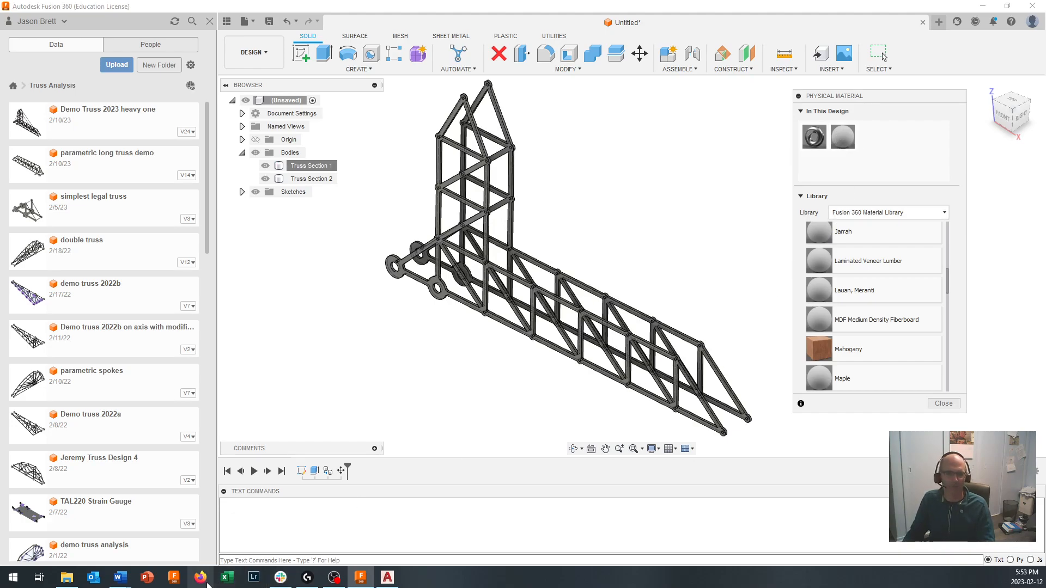
- Check the 1/8" standard hardboard density and modulus of elasticity in Table 1 of the TTED 4044 Word document, and return to Fusion 360
{"action": "mouse_move", "coordinate": [118, 578]}
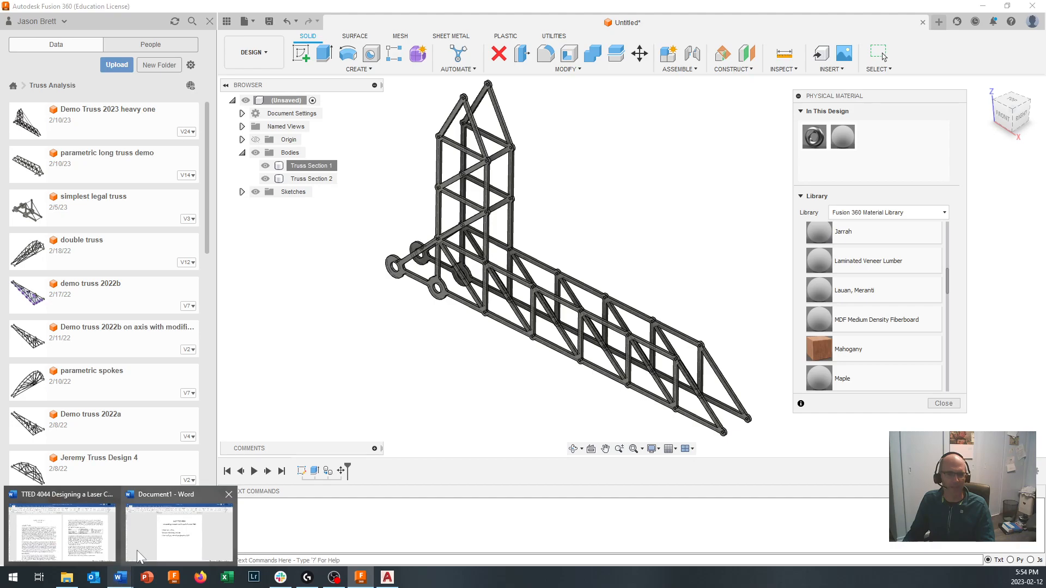
{"action": "mouse_move", "coordinate": [136, 550]}
{"action": "mouse_move", "coordinate": [106, 544]}
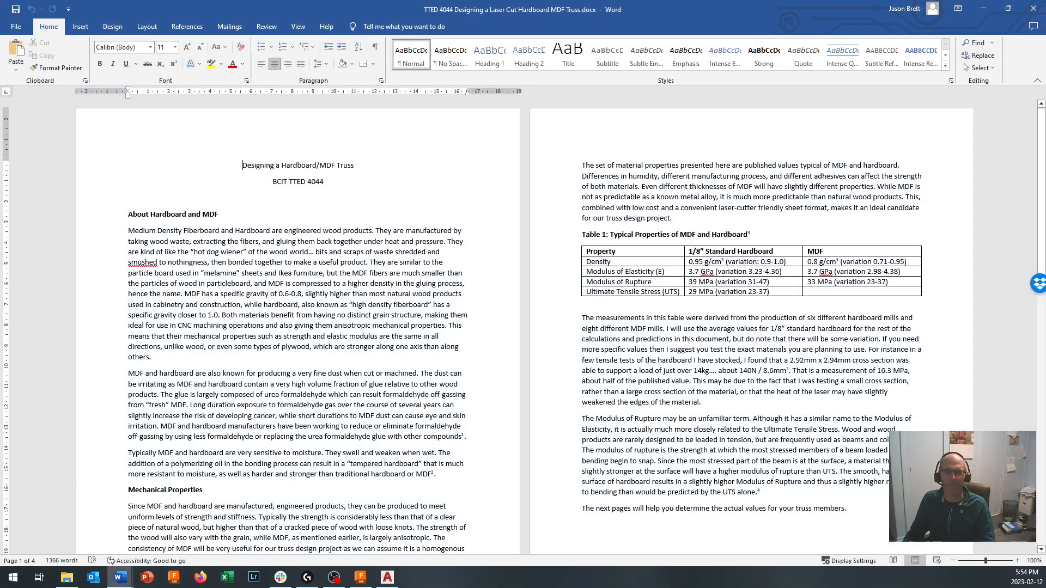
{"action": "scroll", "coordinate": [523, 327], "scroll_direction": "down", "scroll_amount": 2}
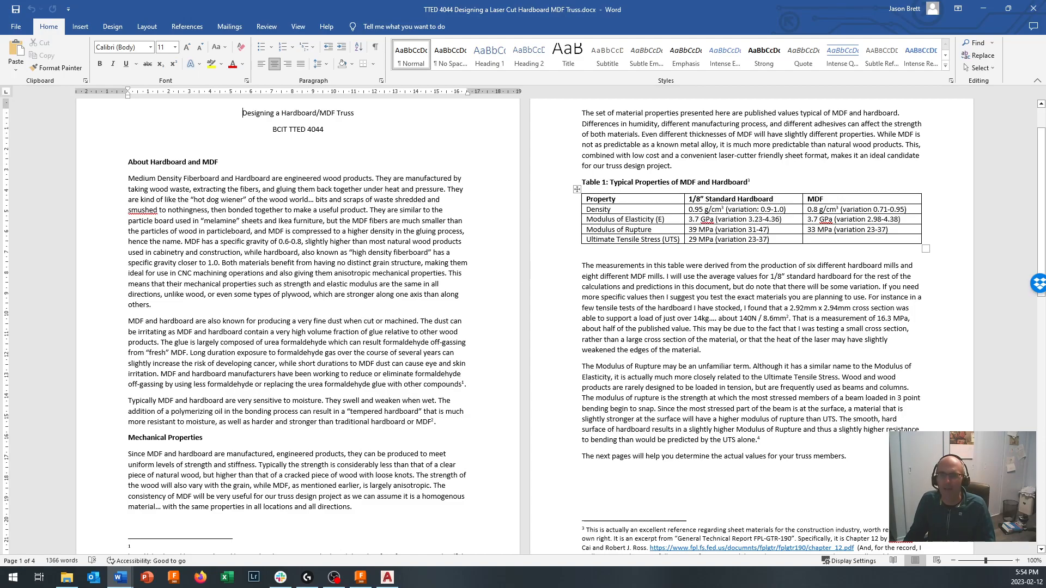
{"action": "left_click_drag", "start_coordinate": [689, 209], "coordinate": [709, 219]}
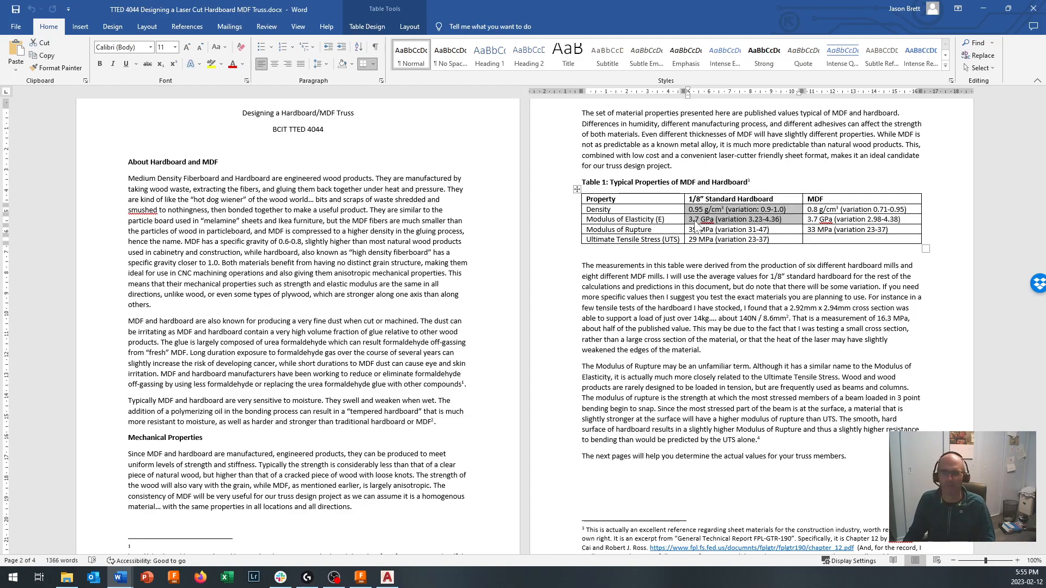
{"action": "scroll", "coordinate": [696, 225], "scroll_direction": "down", "scroll_amount": 3}
{"action": "scroll", "coordinate": [697, 225], "scroll_direction": "up", "scroll_amount": 4}
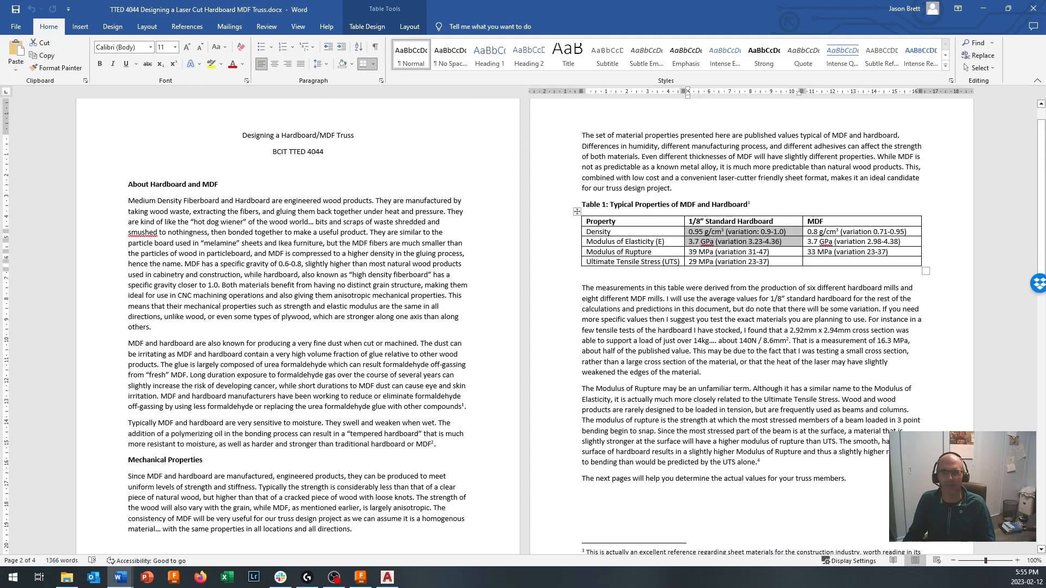
{"action": "scroll", "coordinate": [770, 245], "scroll_direction": "down", "scroll_amount": 3}
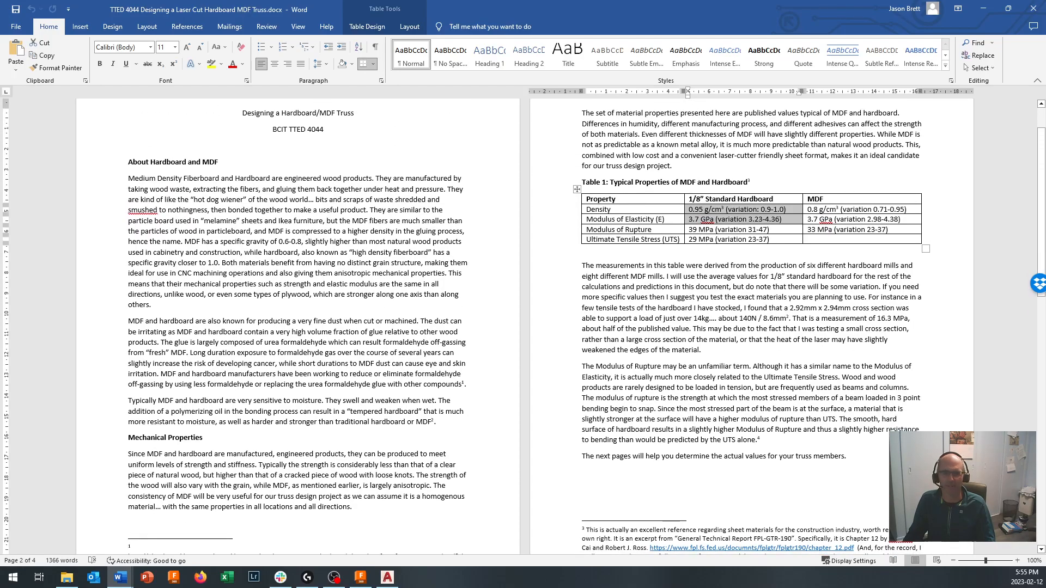
{"action": "scroll", "coordinate": [769, 246], "scroll_direction": "up", "scroll_amount": 3}
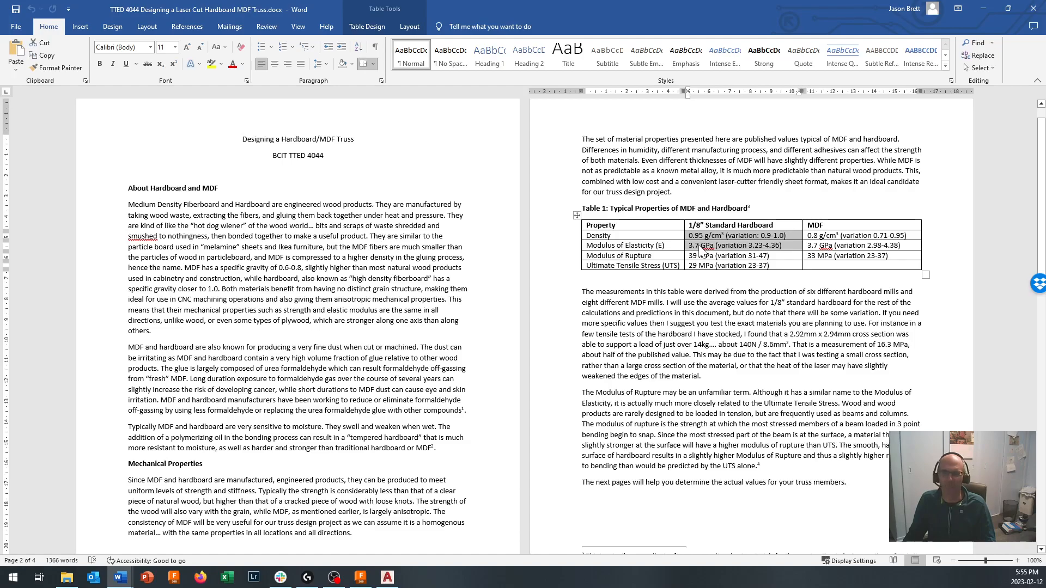
{"action": "left_click", "coordinate": [700, 248]}
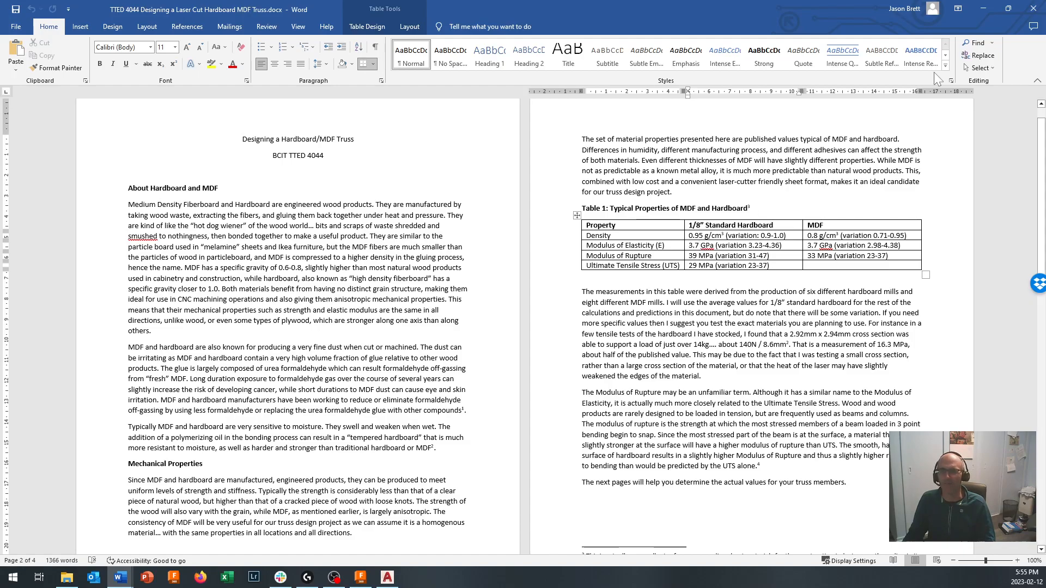
{"action": "left_click_drag", "start_coordinate": [781, 246], "coordinate": [747, 245]}
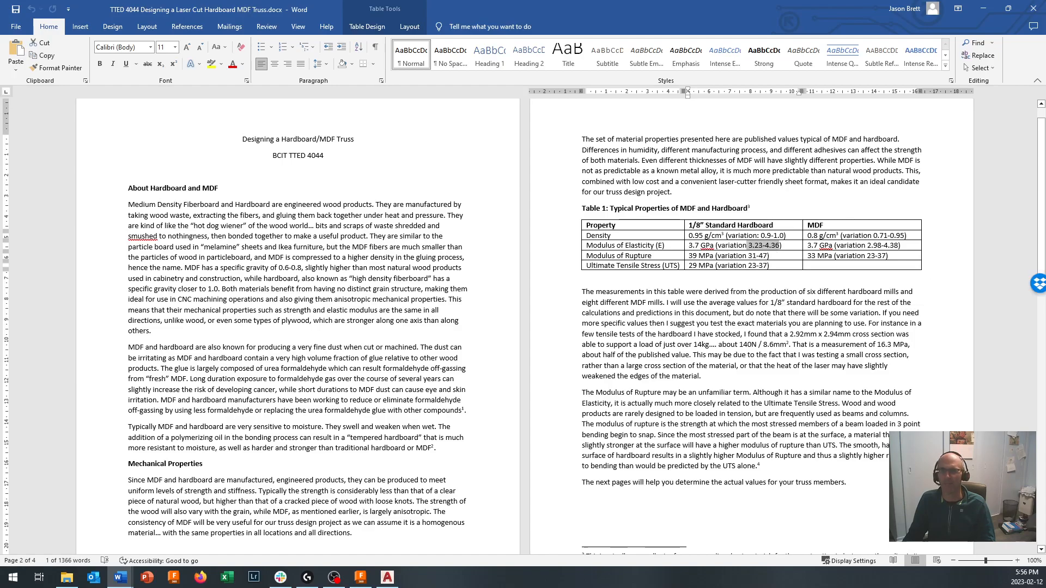
{"action": "left_click", "coordinate": [707, 254]}
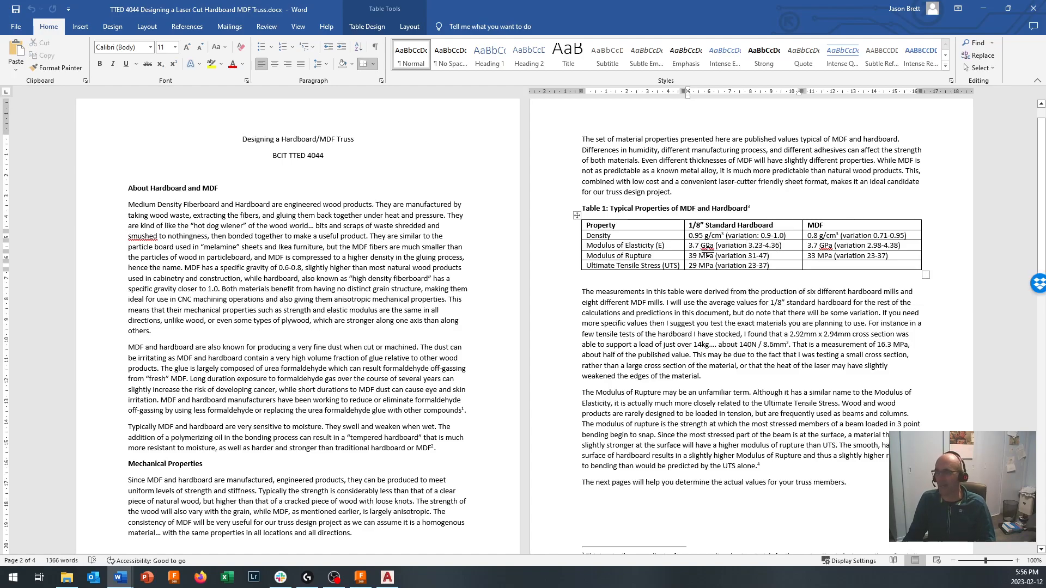
{"action": "left_click", "coordinate": [982, 16]}
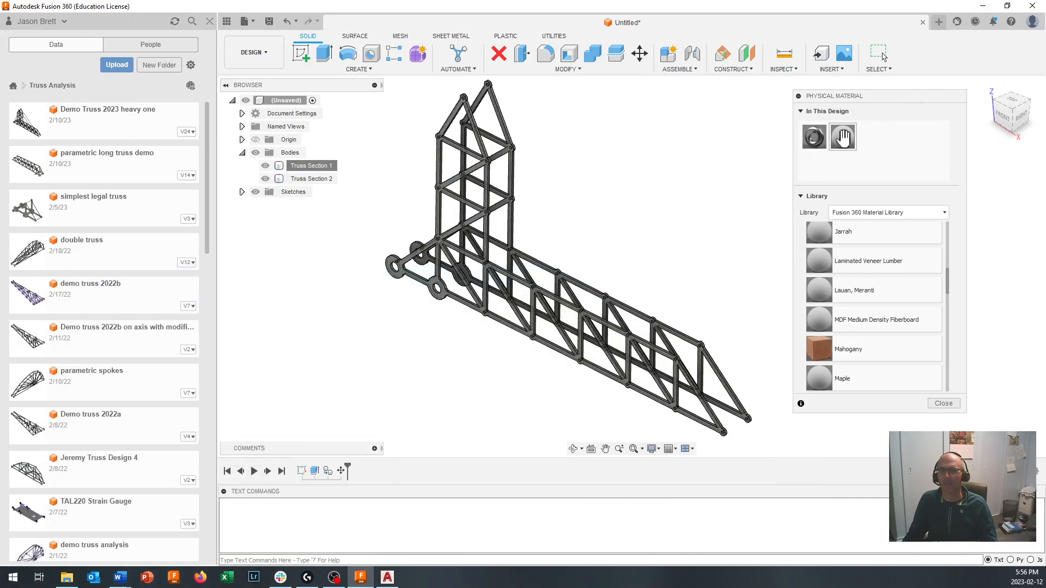
- Edit the advanced physical properties of the design's MDF Medium Density Fiberboard material, setting Young's modulus to 3.7 GPa
{"action": "right_click", "coordinate": [843, 139]}
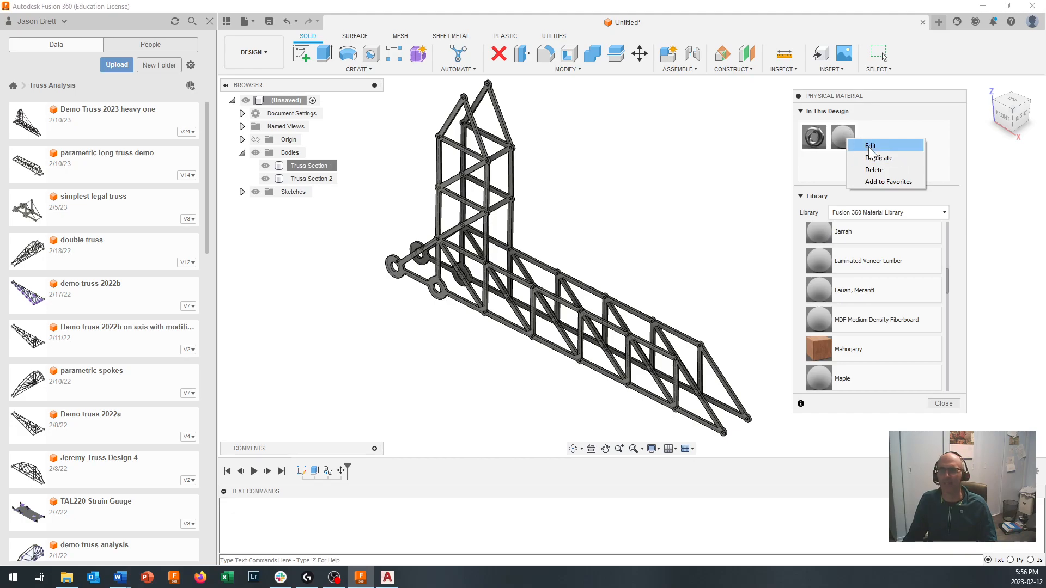
{"action": "left_click", "coordinate": [870, 146]}
{"action": "left_click_drag", "start_coordinate": [962, 100], "coordinate": [735, 101]}
{"action": "right_click", "coordinate": [617, 129]}
{"action": "left_click", "coordinate": [647, 139]}
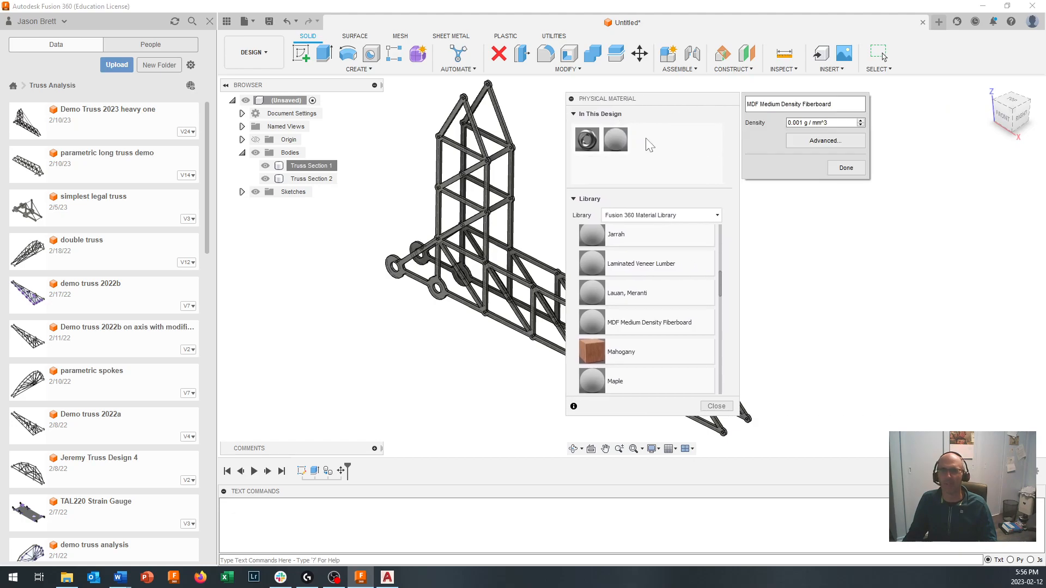
{"action": "left_click", "coordinate": [827, 142]}
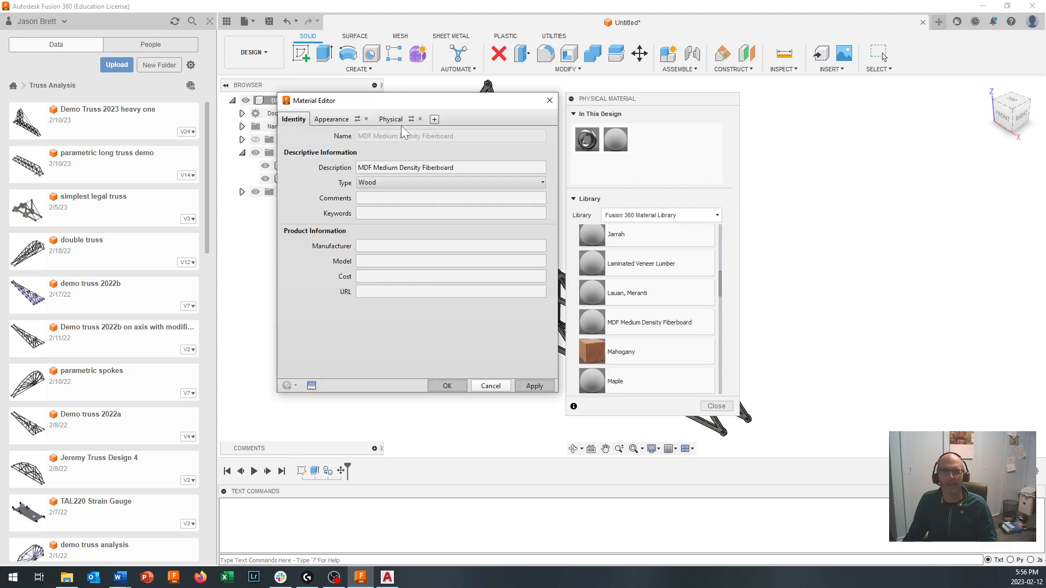
{"action": "left_click", "coordinate": [390, 118]}
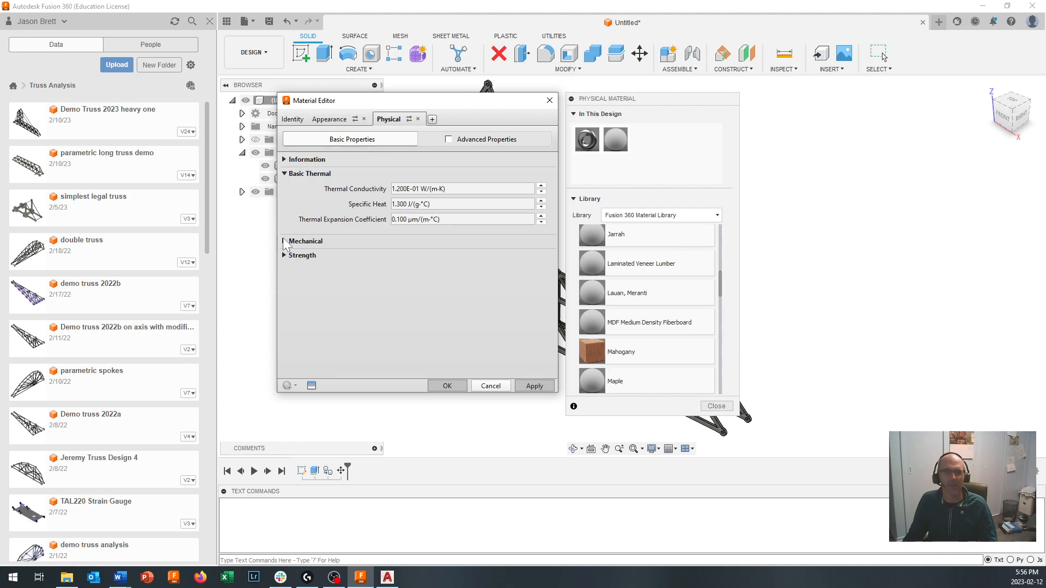
{"action": "left_click", "coordinate": [284, 241]}
{"action": "left_click", "coordinate": [392, 256]}
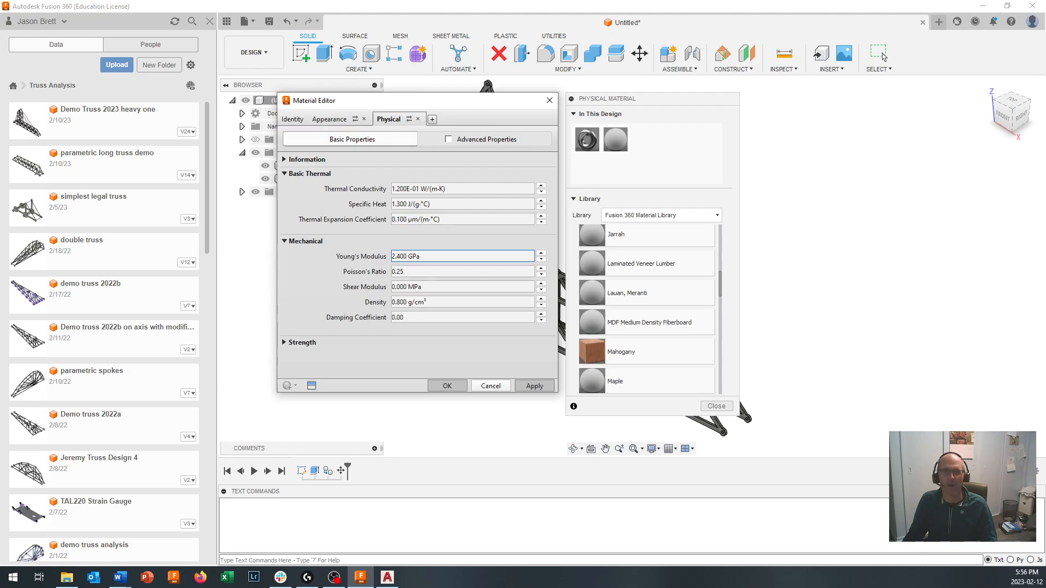
{"action": "left_click_drag", "start_coordinate": [392, 257], "coordinate": [407, 257]}
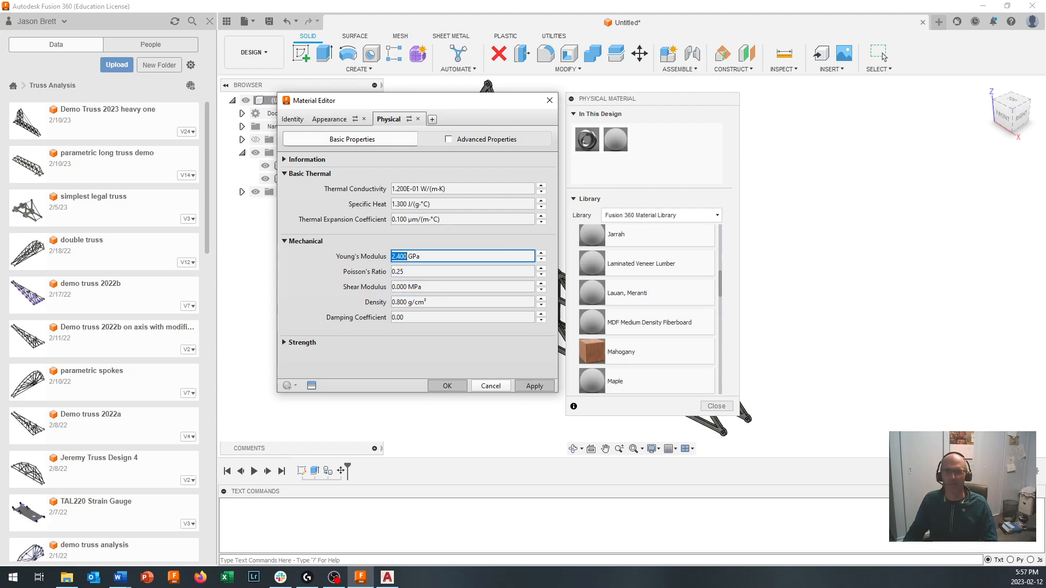
{"action": "type", "text": "3."}
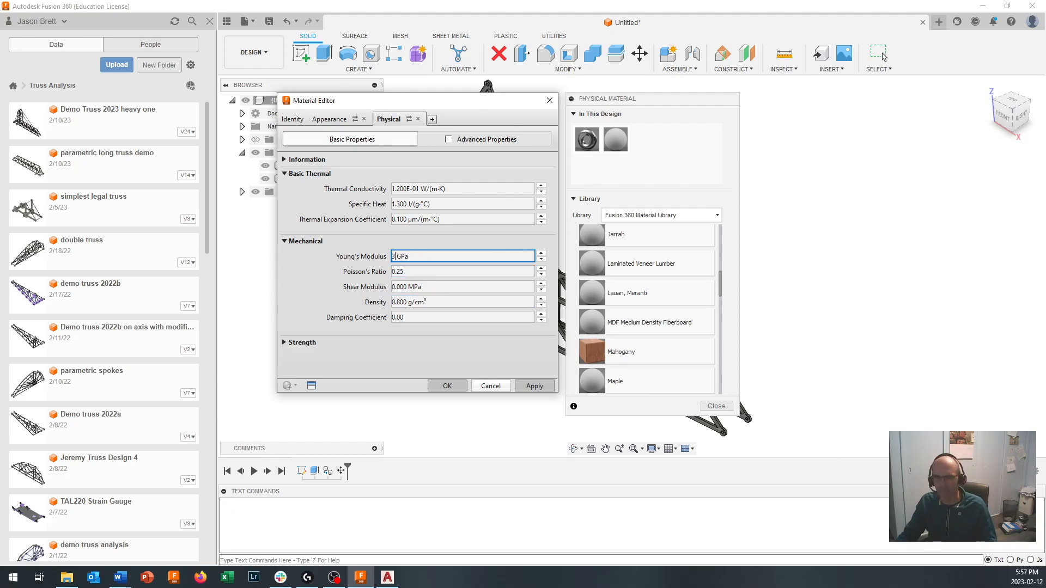
{"action": "type", "text": "7"}
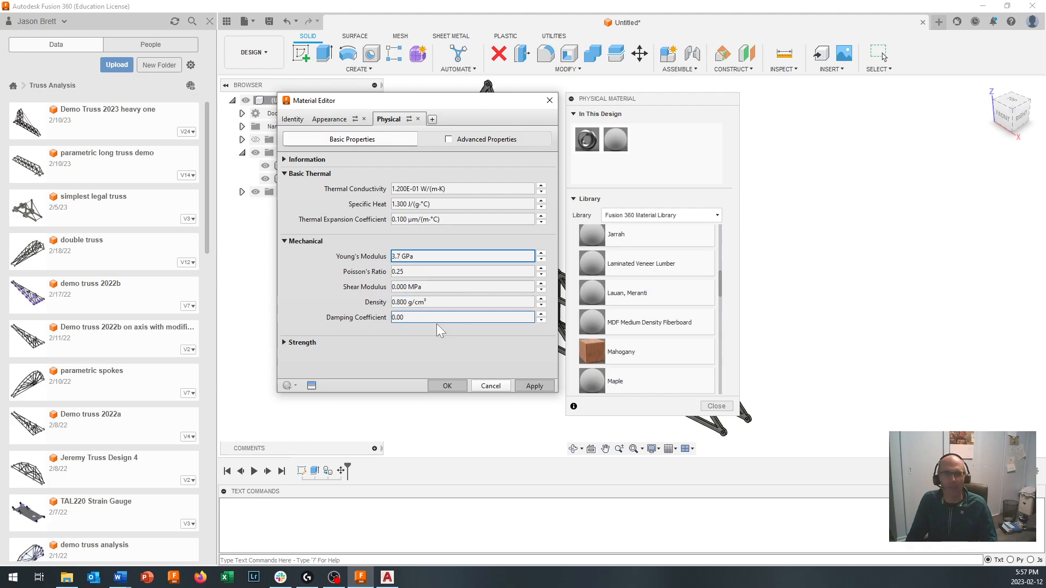
- Set the MDF material's density to 0.95 g/cm³ and apply the mechanical property changes
{"action": "left_click", "coordinate": [442, 302]}
{"action": "left_click_drag", "start_coordinate": [441, 301], "coordinate": [391, 302]}
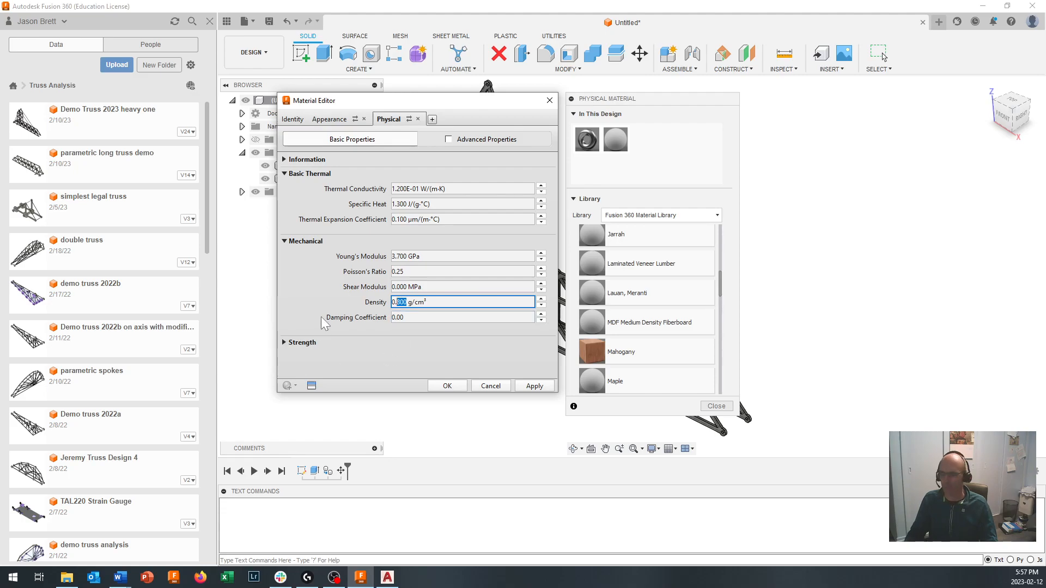
{"action": "type", "text": "0.95"}
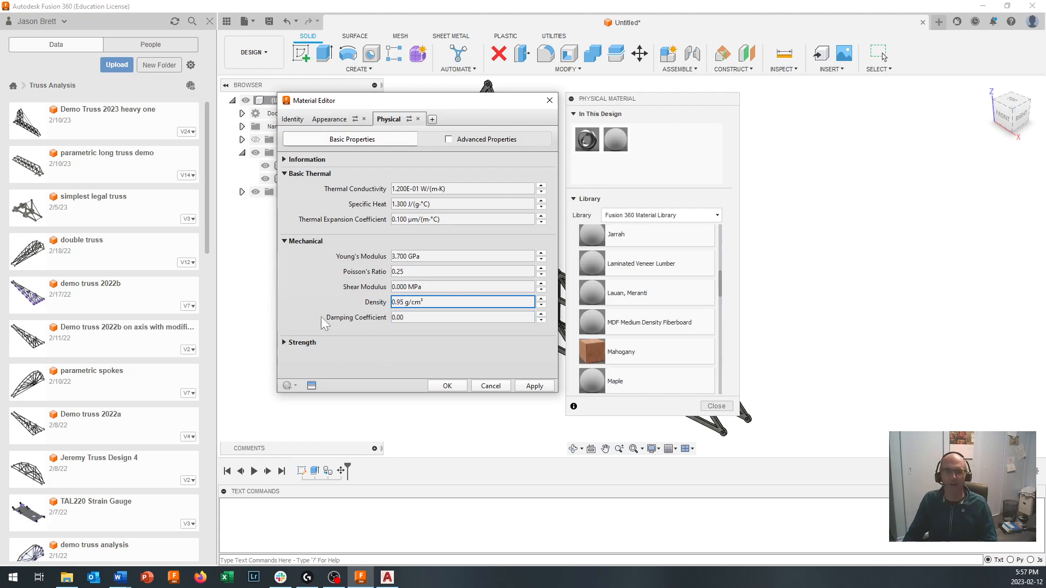
{"action": "left_click", "coordinate": [534, 386]}
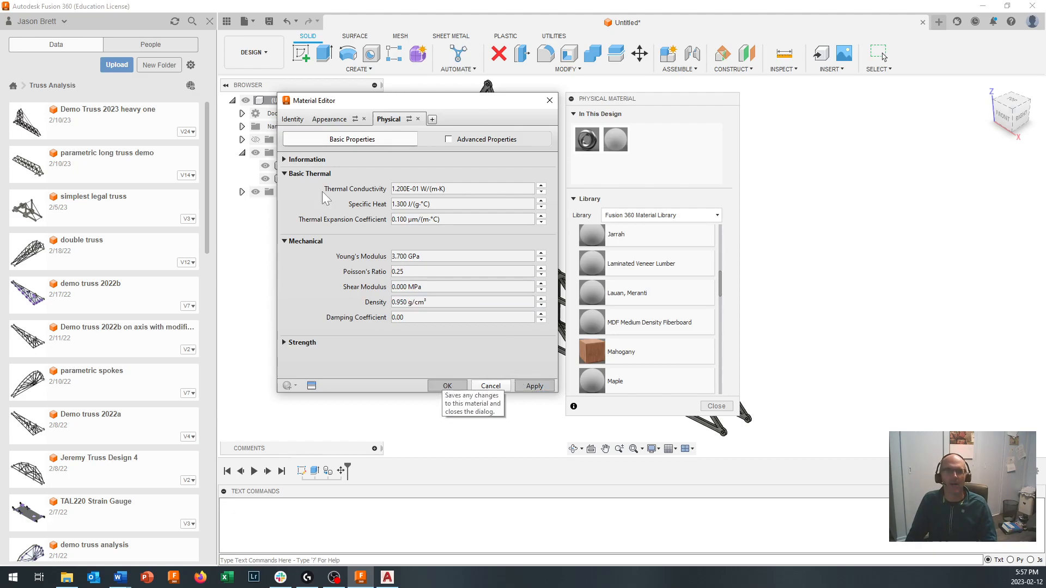
- Change the MDF material's appearance colour to a muted green, RGB 161 179 144, and apply it
{"action": "left_click", "coordinate": [330, 119]}
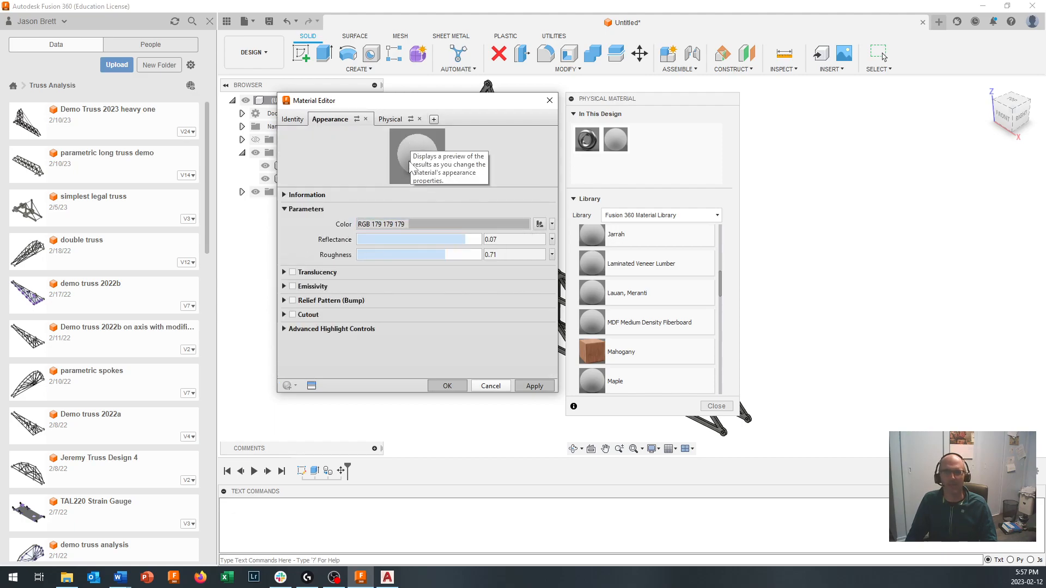
{"action": "left_click", "coordinate": [426, 225]}
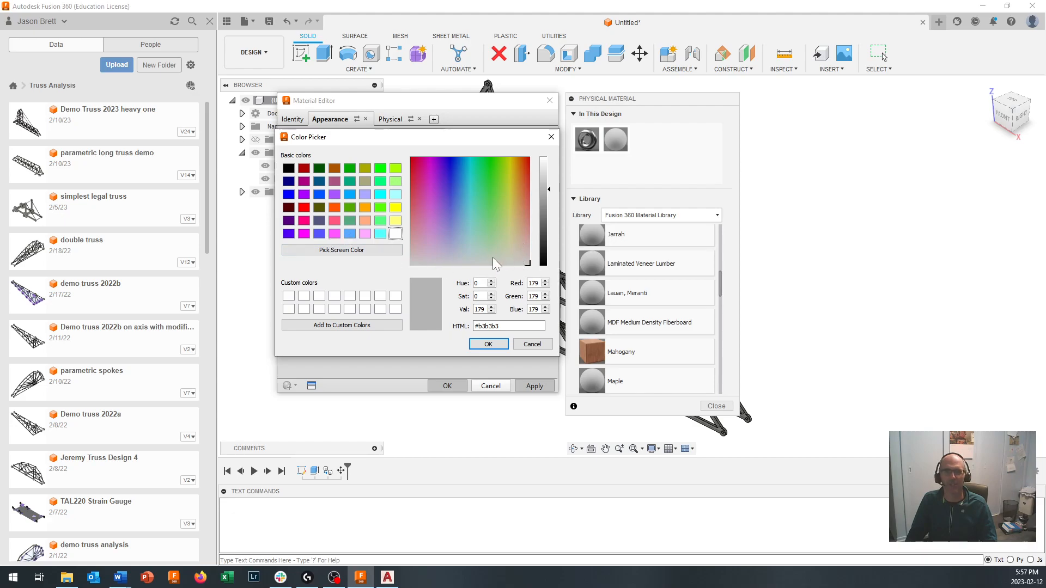
{"action": "left_click", "coordinate": [460, 250]}
{"action": "left_click_drag", "start_coordinate": [477, 252], "coordinate": [499, 245]}
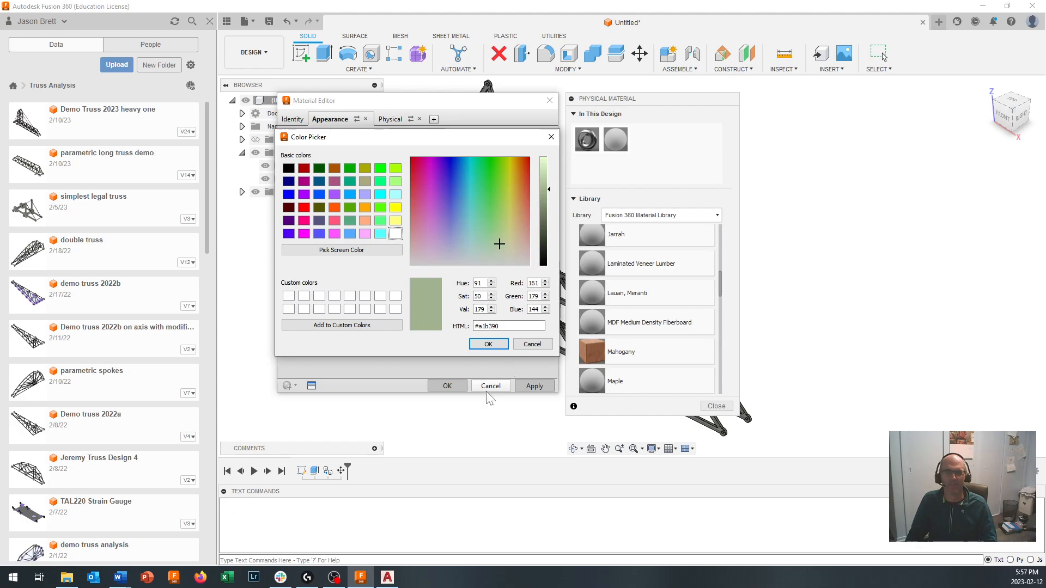
{"action": "left_click", "coordinate": [488, 344]}
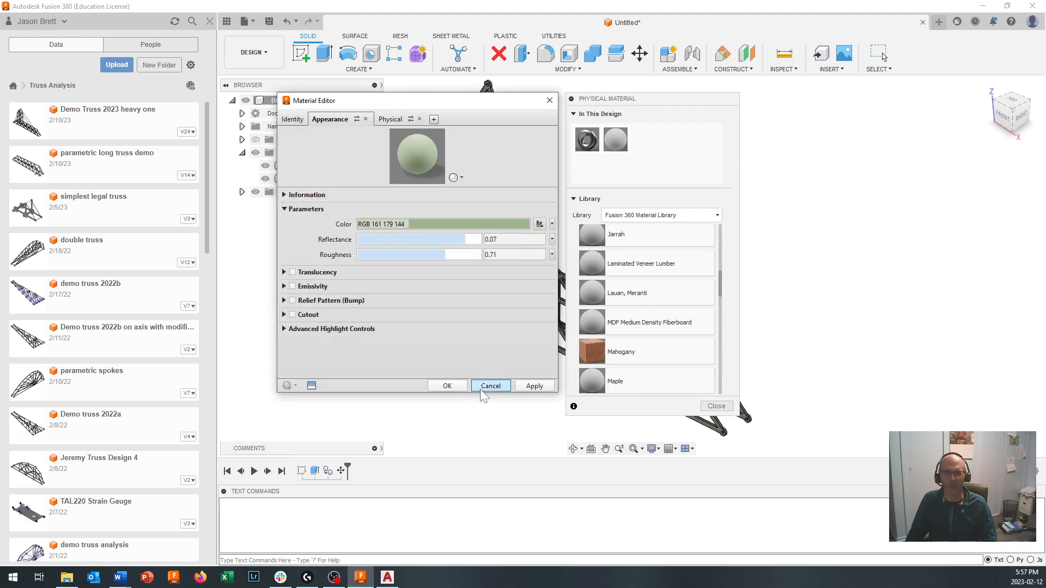
{"action": "left_click", "coordinate": [545, 382]}
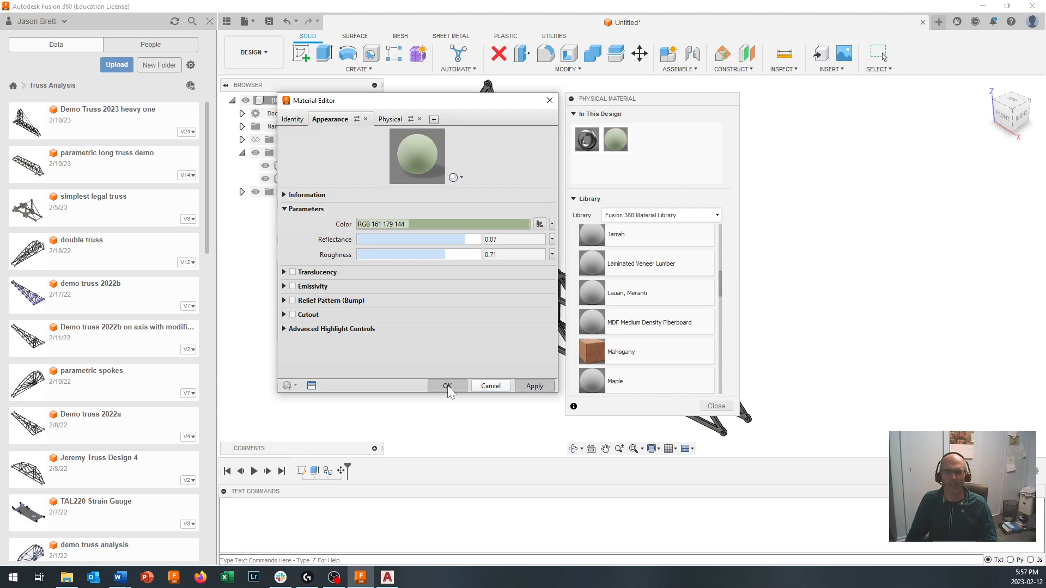
- Close the material editor, assign the design's edited MDF Medium Density Fiberboard to Truss Section 1 and Truss Section 2, and close the material list
{"action": "left_click", "coordinate": [493, 388]}
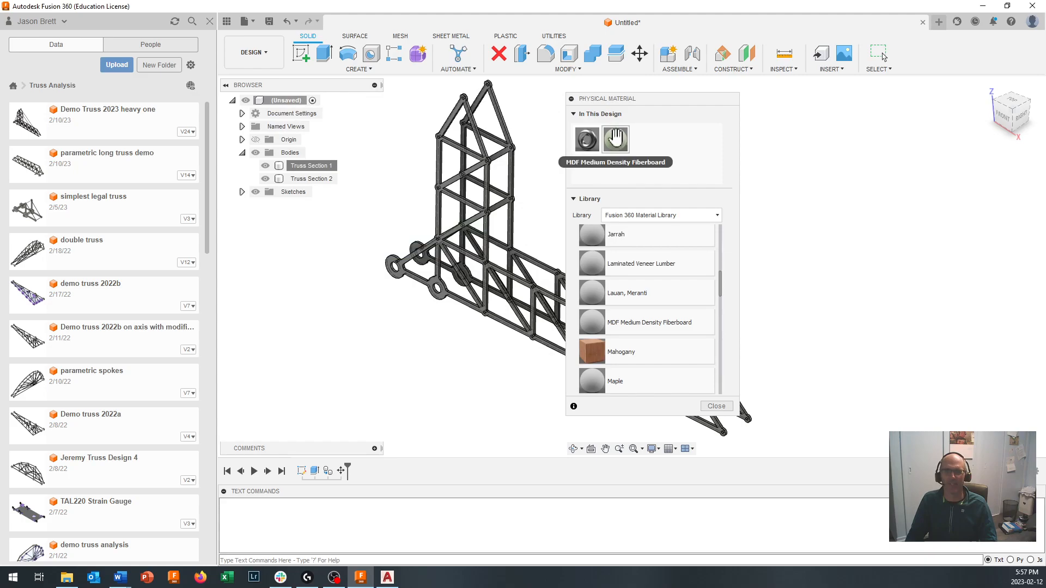
{"action": "left_click_drag", "start_coordinate": [615, 137], "coordinate": [331, 173]}
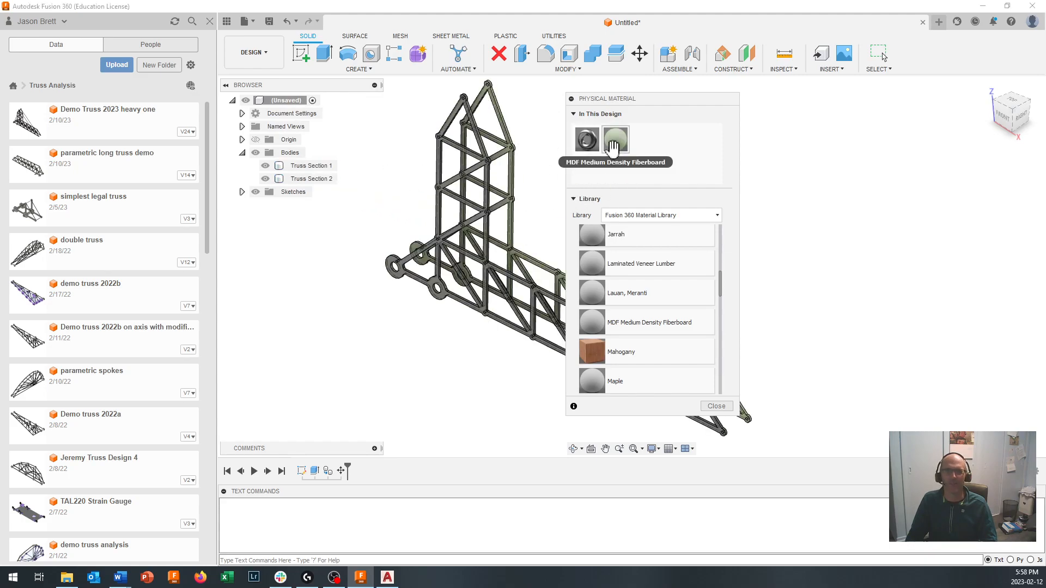
{"action": "scroll", "coordinate": [534, 158], "scroll_direction": "up", "scroll_amount": 3}
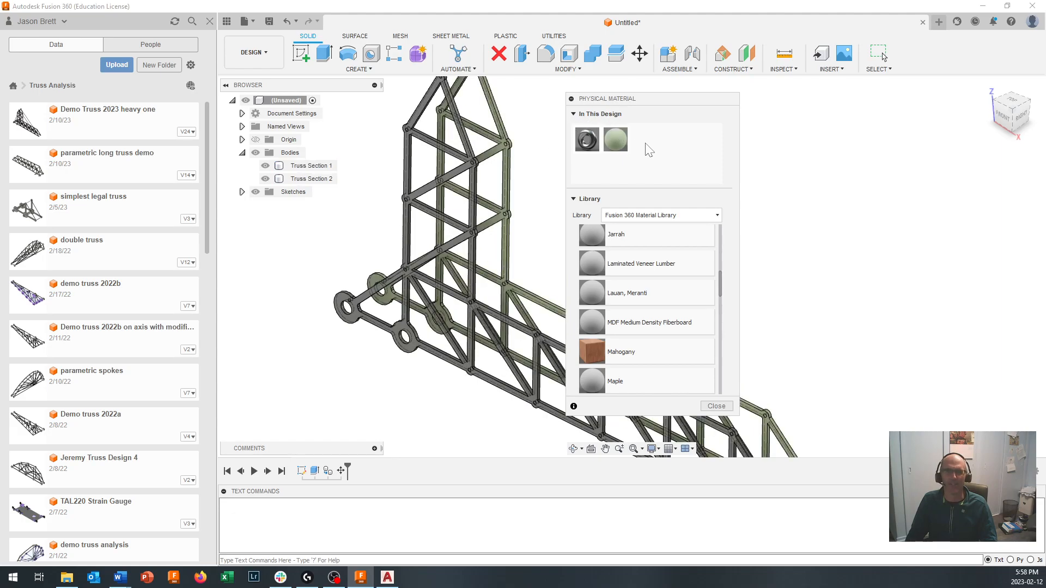
{"action": "left_click_drag", "start_coordinate": [615, 139], "coordinate": [329, 183]}
{"action": "scroll", "coordinate": [545, 245], "scroll_direction": "down", "scroll_amount": 3}
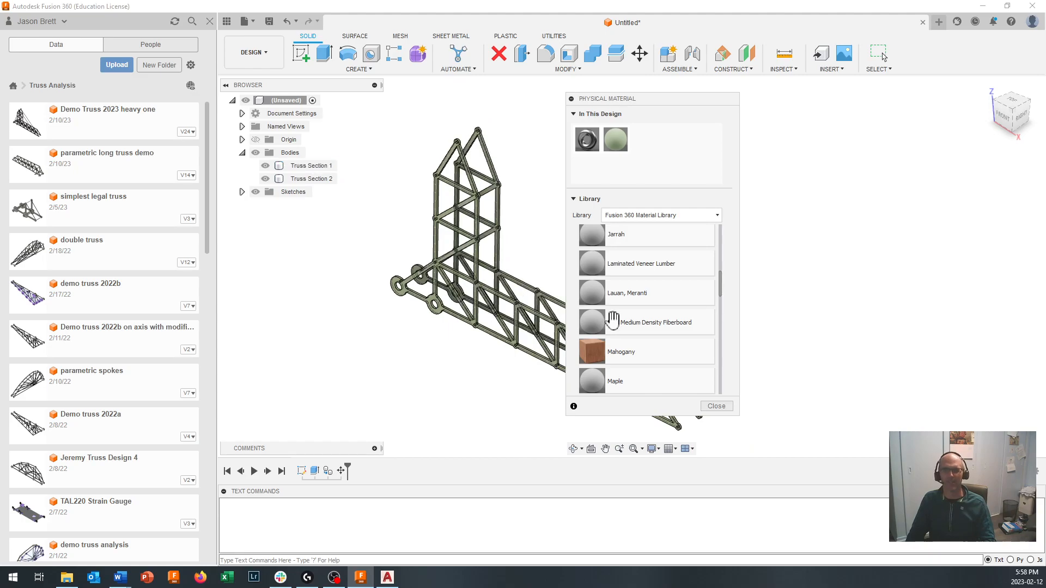
{"action": "left_click", "coordinate": [717, 406]}
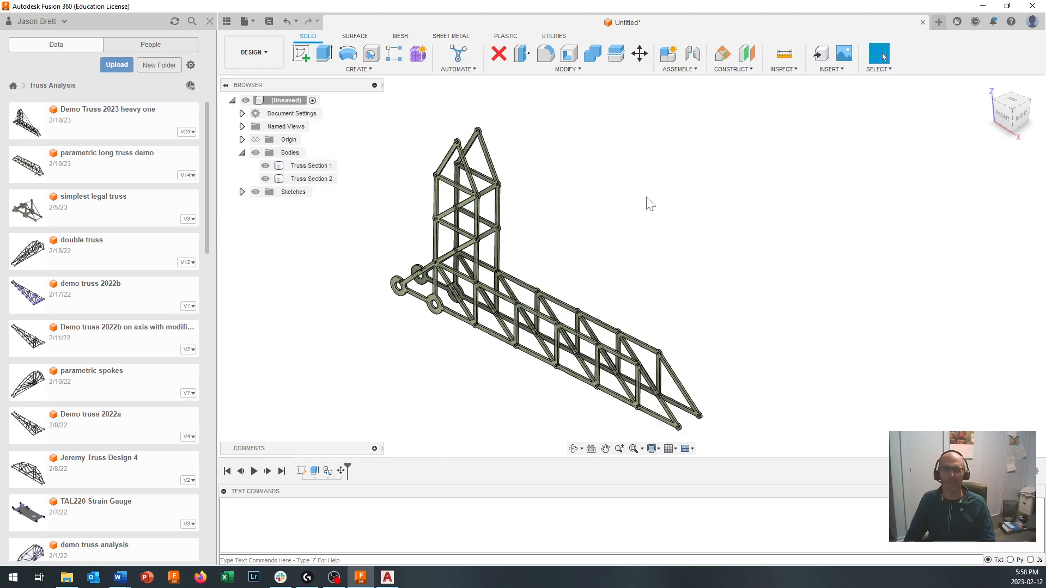
- Create a new sketch on the front planar face of Truss Section 2 and fit the whole truss in view
{"action": "left_click", "coordinate": [297, 54]}
{"action": "scroll", "coordinate": [478, 281], "scroll_direction": "up", "scroll_amount": 3}
{"action": "scroll", "coordinate": [474, 302], "scroll_direction": "up", "scroll_amount": 4}
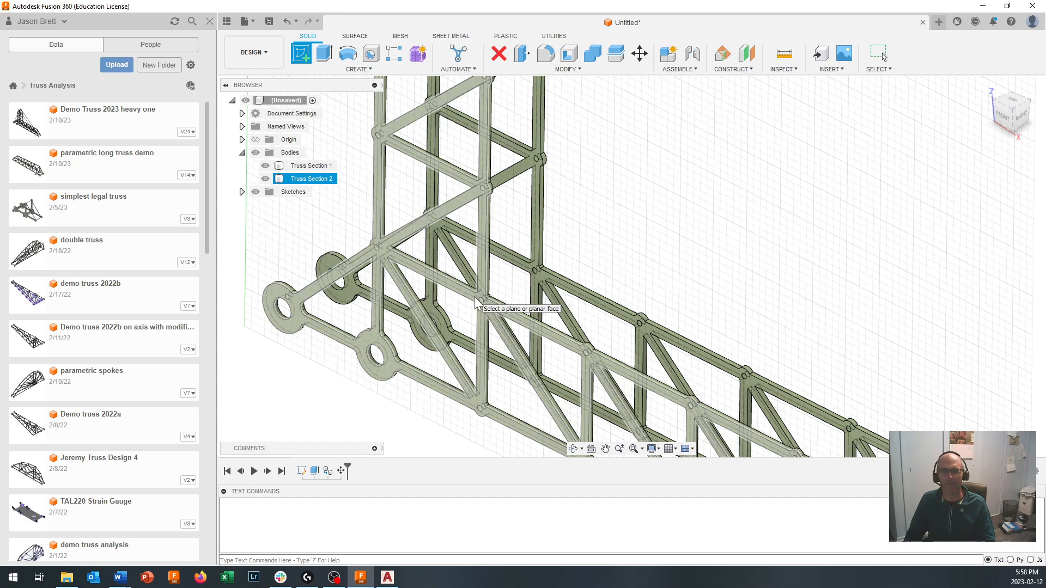
{"action": "left_click", "coordinate": [474, 298]}
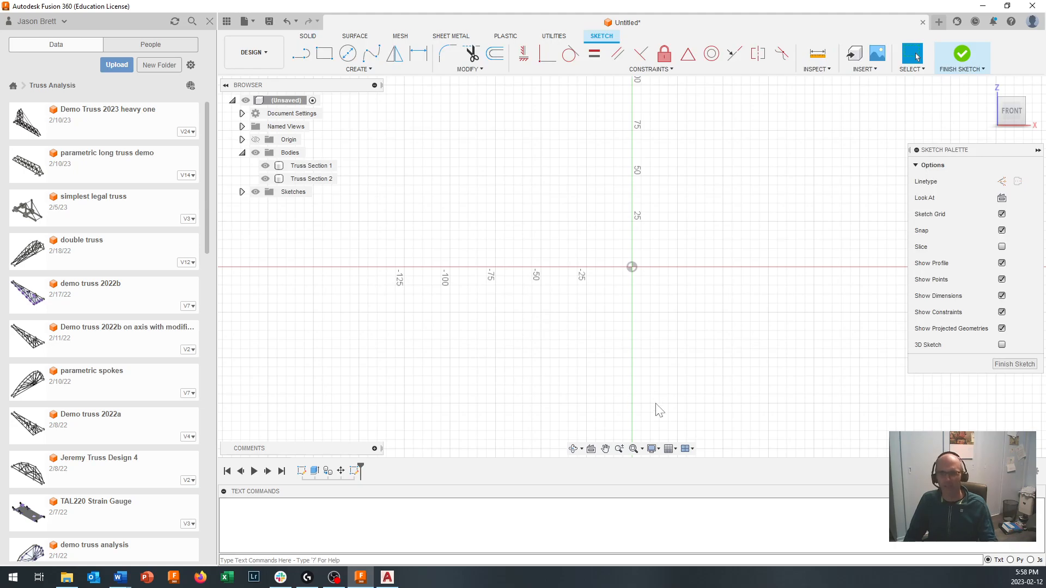
{"action": "left_click", "coordinate": [634, 449]}
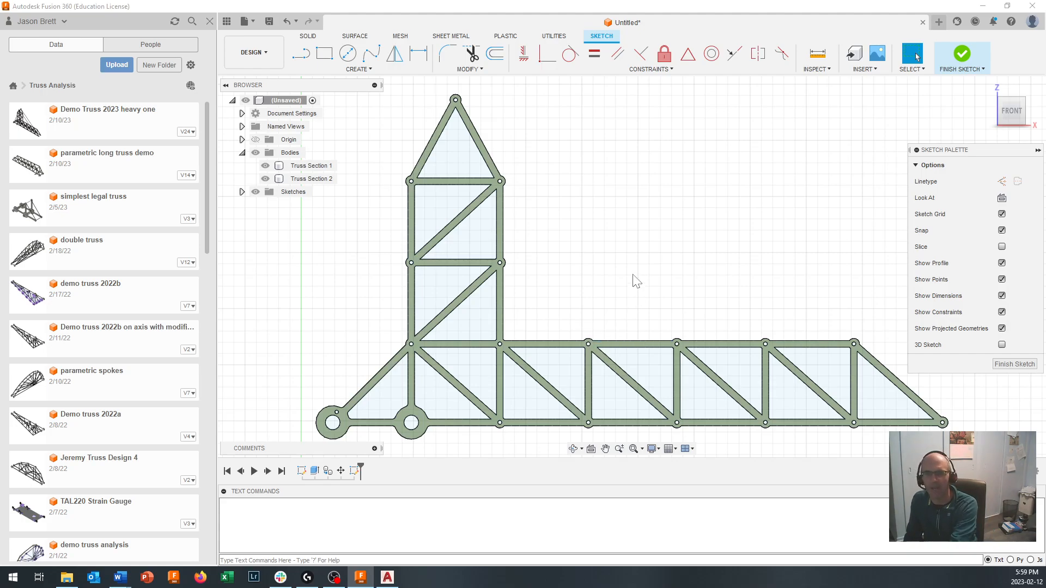
- Project the front face of Truss Section 2 into the sketch with the projection link on, and finish the sketch
{"action": "left_click", "coordinate": [376, 68]}
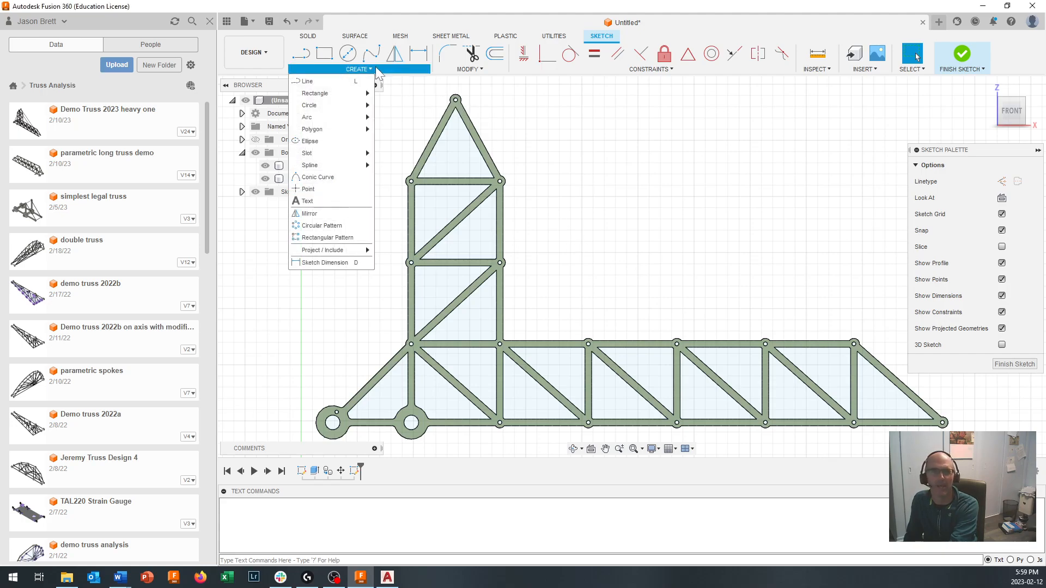
{"action": "mouse_move", "coordinate": [349, 250]}
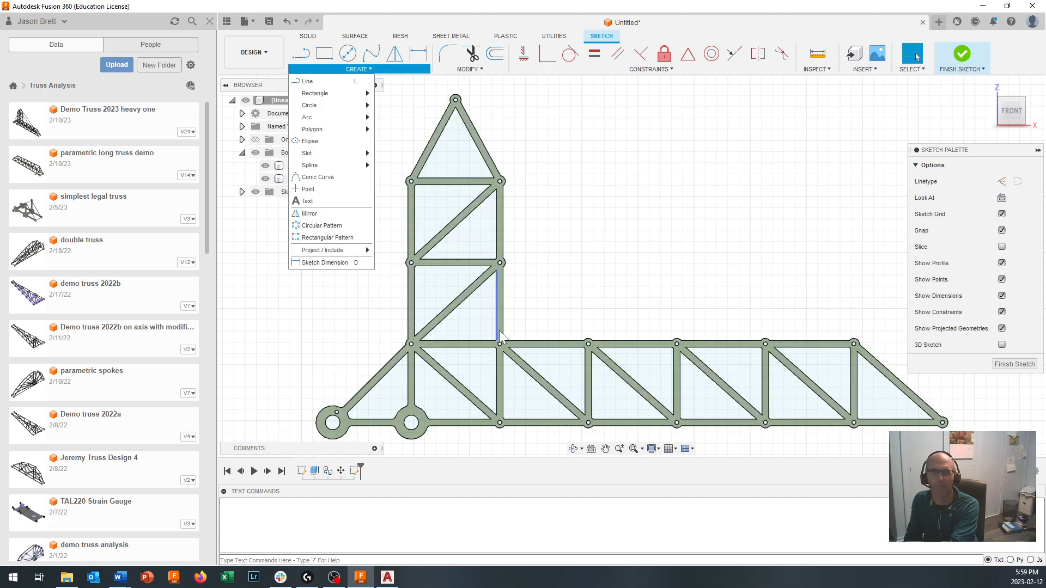
{"action": "key", "text": "p"}
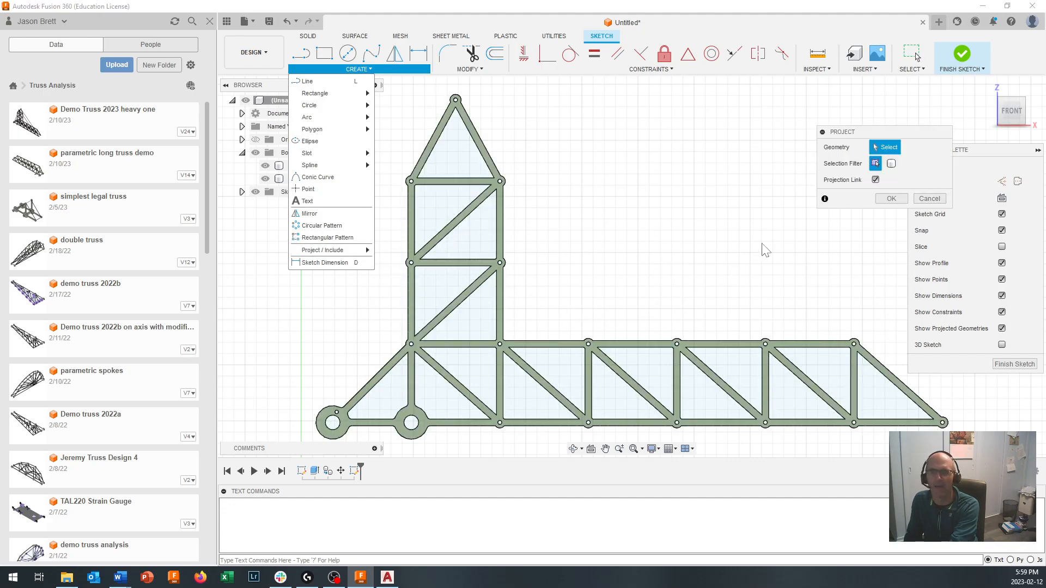
{"action": "scroll", "coordinate": [511, 353], "scroll_direction": "up", "scroll_amount": 2}
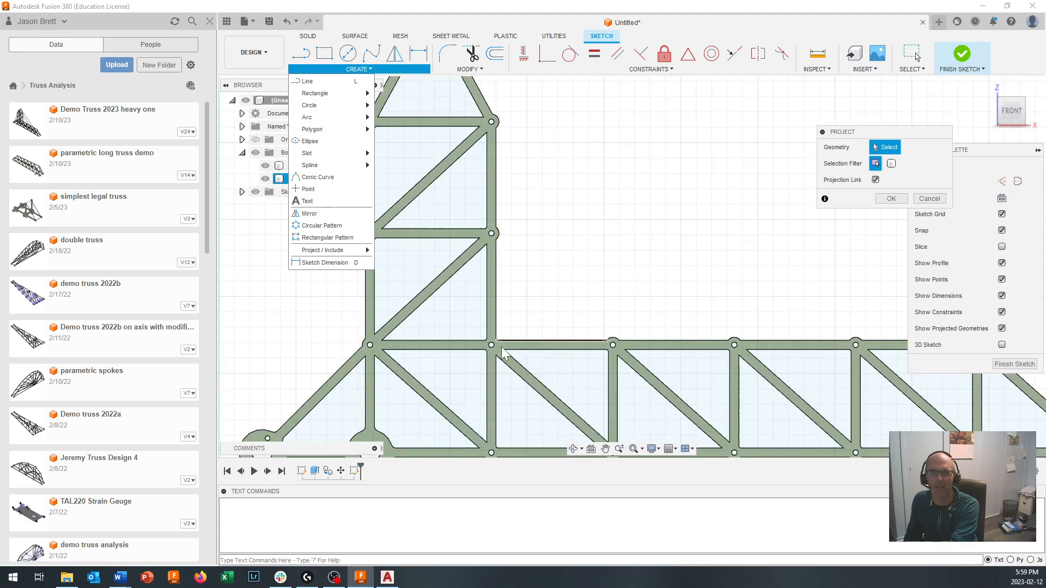
{"action": "left_click", "coordinate": [499, 350]}
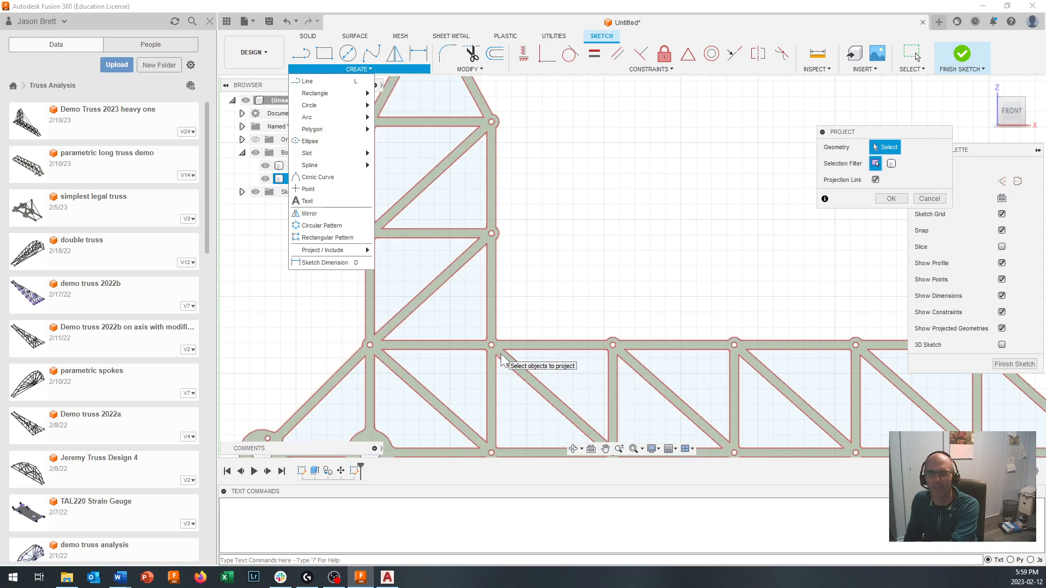
{"action": "left_click", "coordinate": [501, 355]}
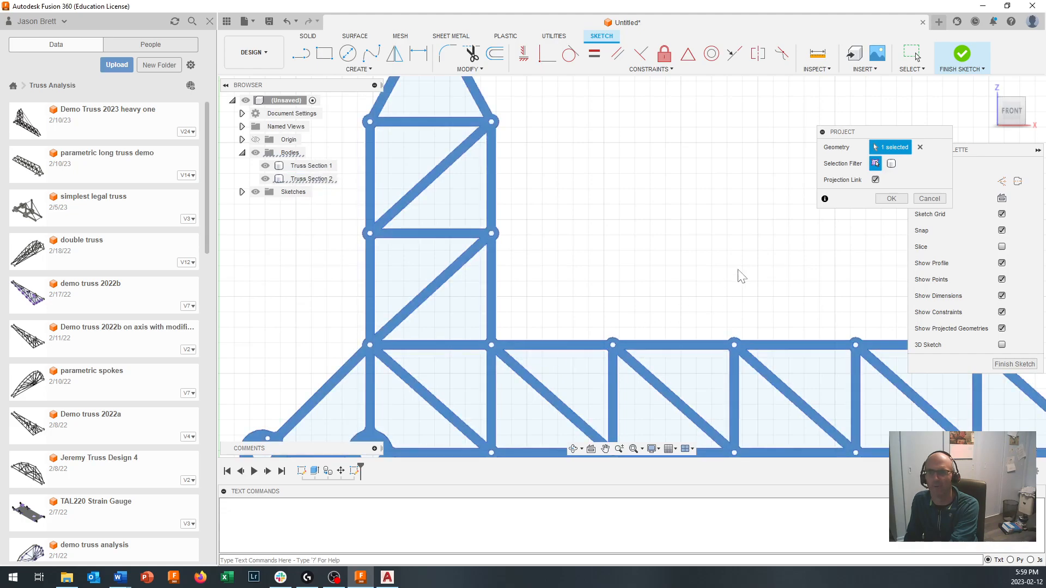
{"action": "left_click", "coordinate": [891, 199]}
{"action": "scroll", "coordinate": [583, 359], "scroll_direction": "down", "scroll_amount": 3}
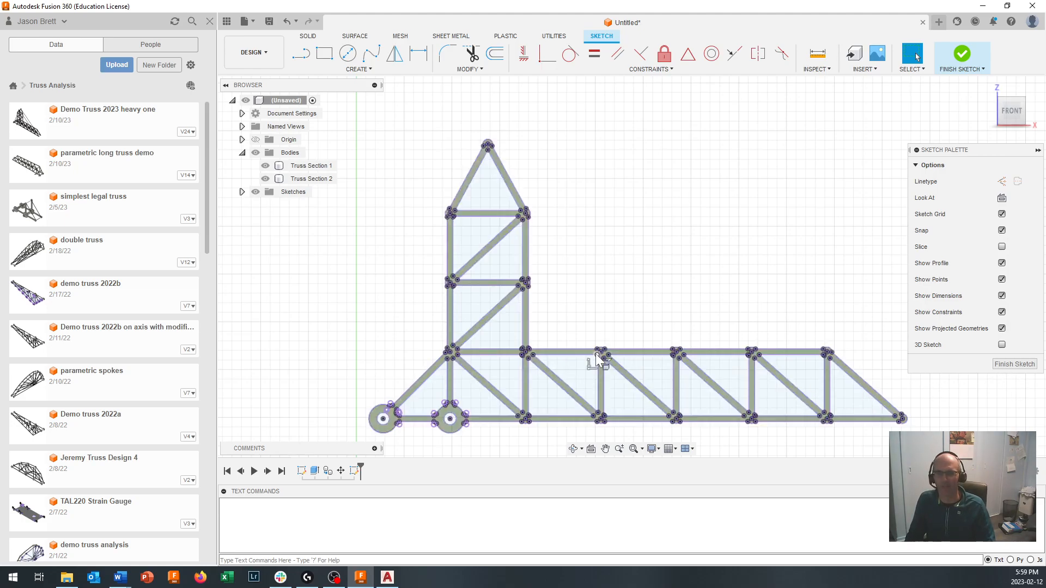
{"action": "left_click", "coordinate": [1011, 366]}
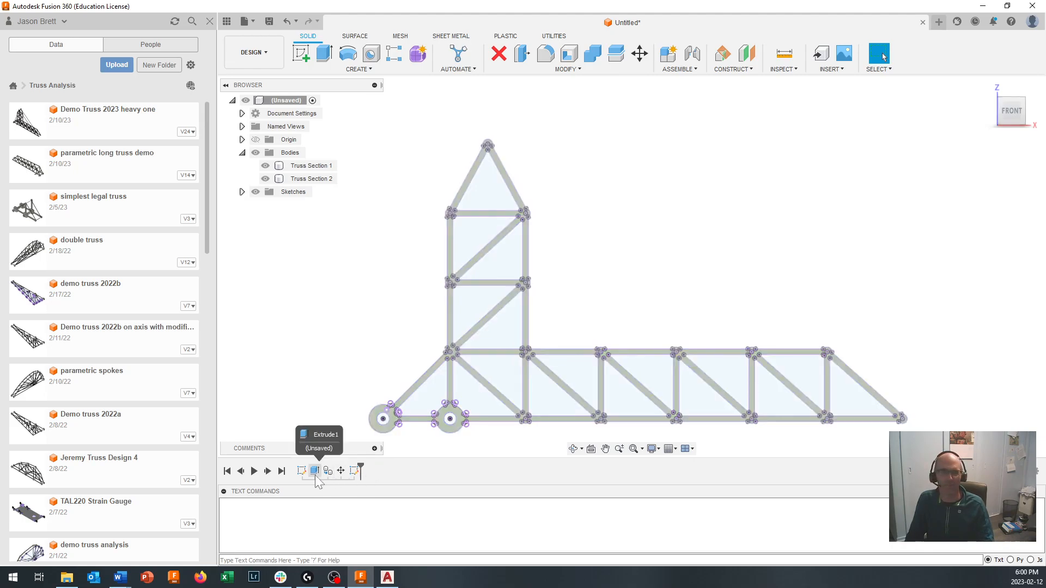
- Compare the original Sketch1 with the projected Sketch3, leaving Sketch1 hidden
{"action": "left_click", "coordinate": [242, 191]}
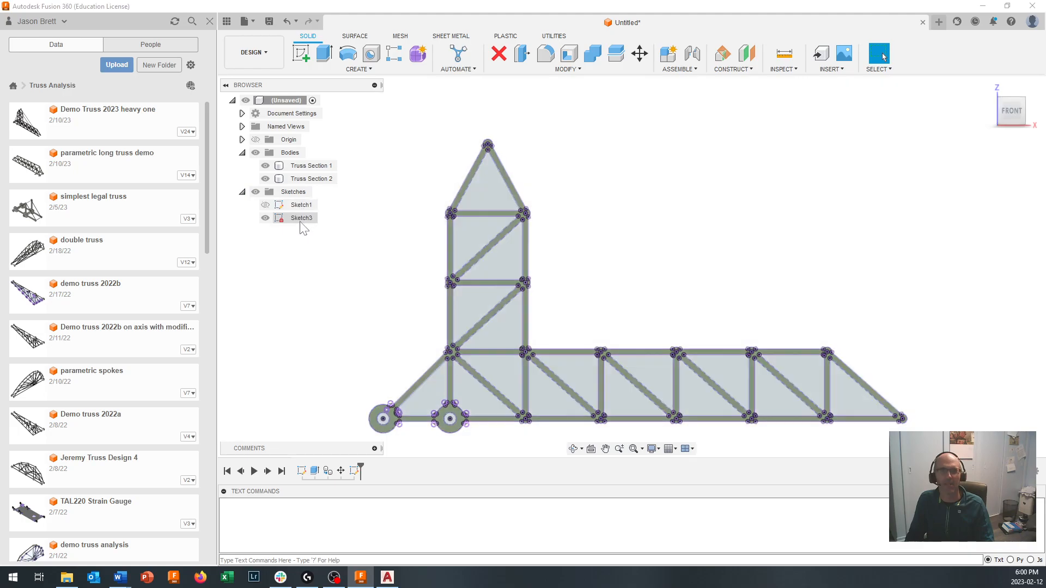
{"action": "left_click", "coordinate": [291, 205]}
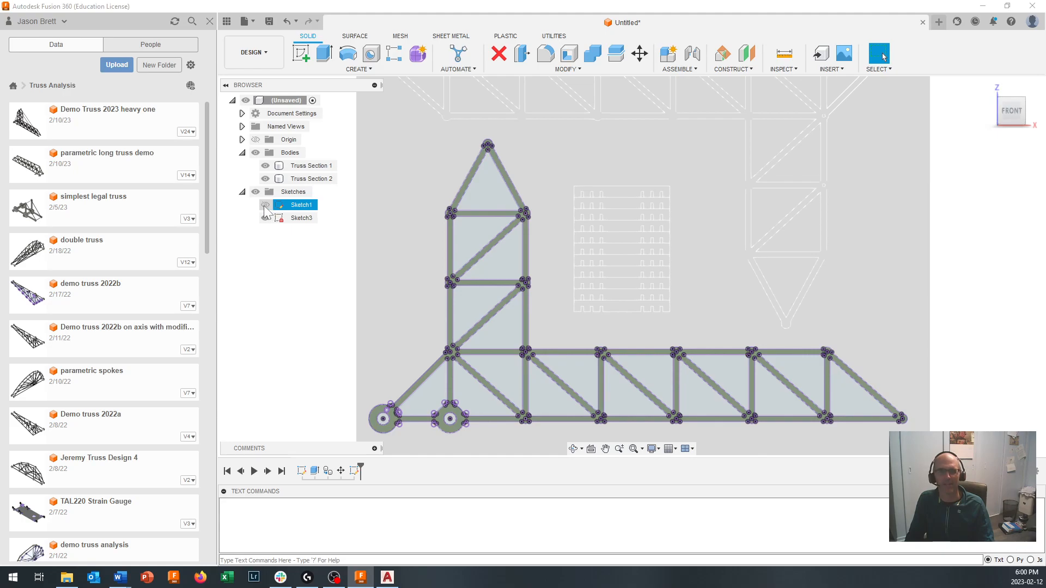
{"action": "left_click", "coordinate": [300, 234]}
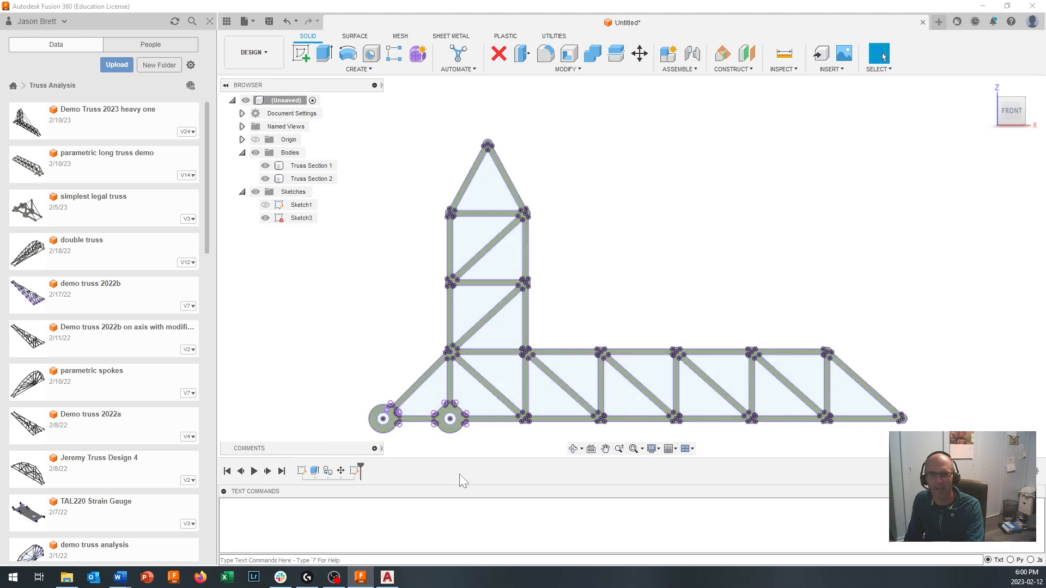
{"action": "left_click", "coordinate": [356, 472]}
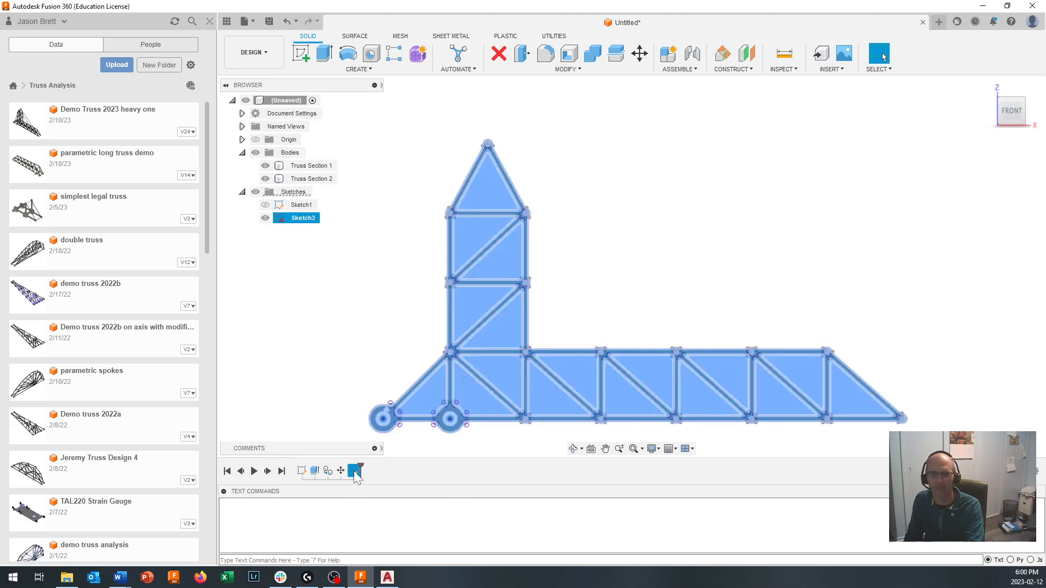
{"action": "key", "text": "Escape"}
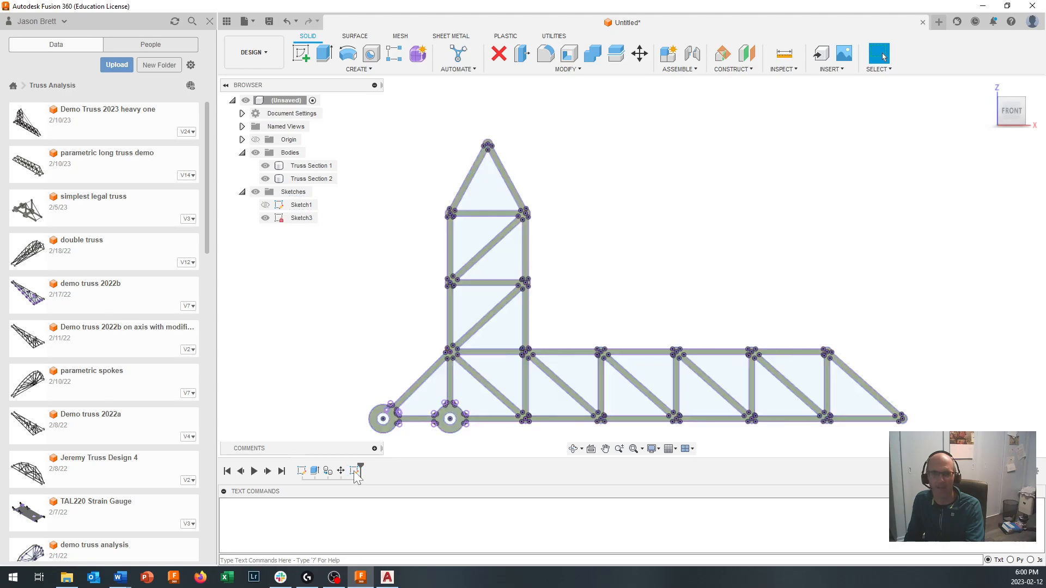
{"action": "left_click", "coordinate": [358, 471]}
{"action": "key", "text": "Escape"}
- Edit Sketch3, adding a short horizontal line across the lower edge of the hole at the truss's far right tip, and finish the sketch
{"action": "double_click", "coordinate": [357, 472]}
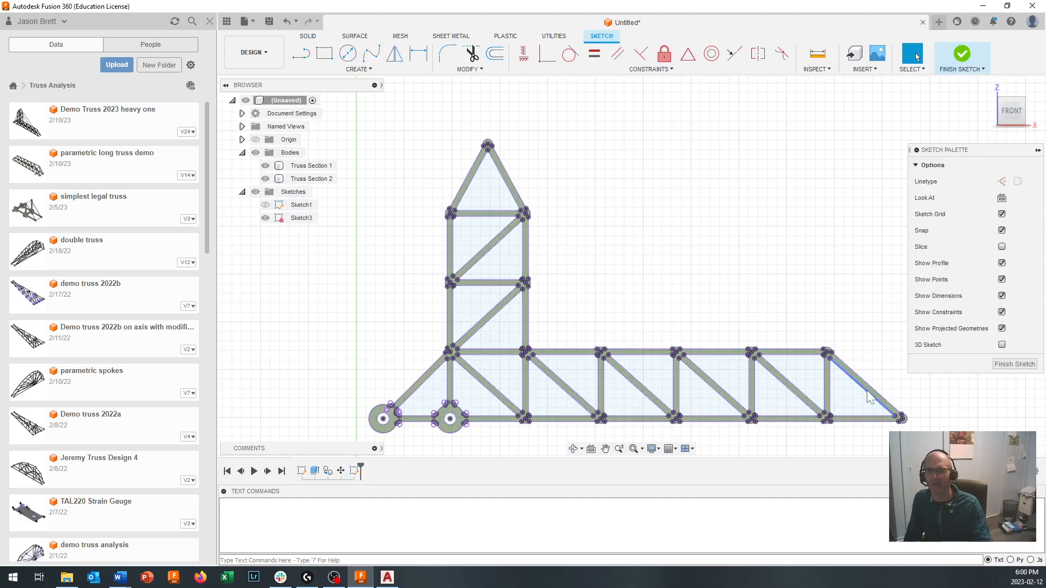
{"action": "middle_click_drag", "start_coordinate": [913, 444], "coordinate": [800, 402]}
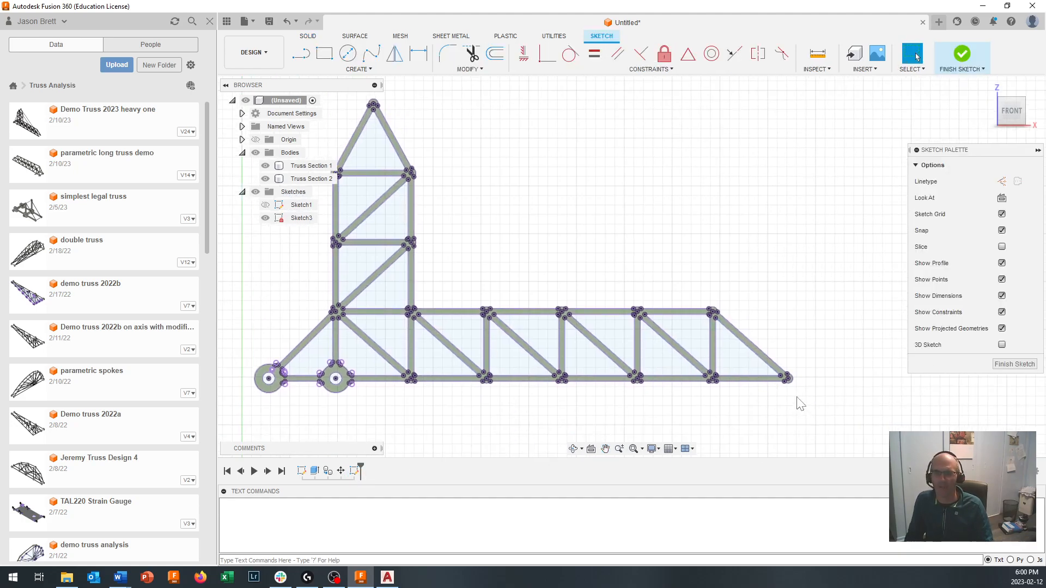
{"action": "scroll", "coordinate": [784, 378], "scroll_direction": "up", "scroll_amount": 9}
{"action": "scroll", "coordinate": [785, 377], "scroll_direction": "up", "scroll_amount": 3}
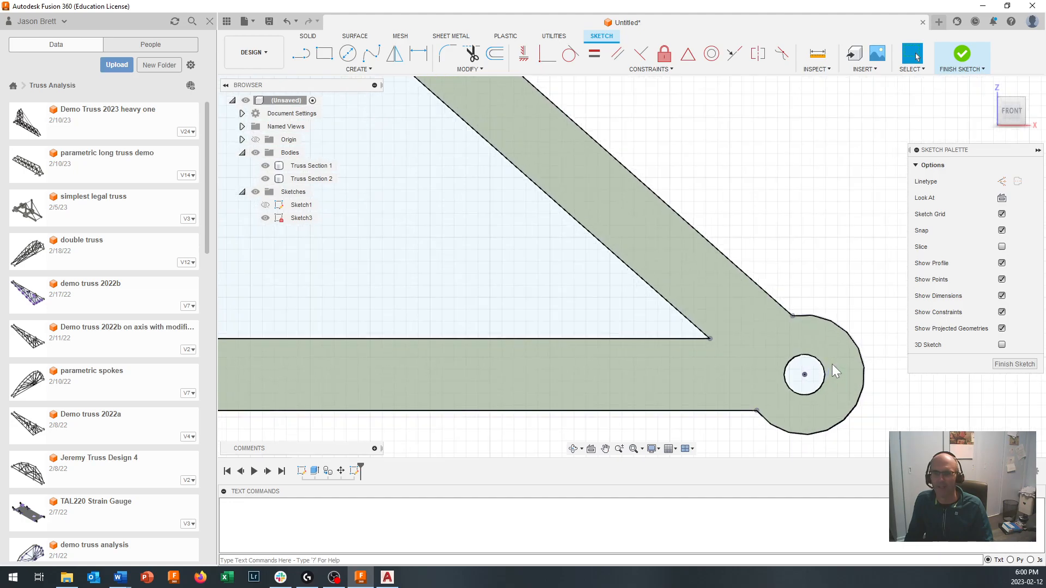
{"action": "scroll", "coordinate": [809, 396], "scroll_direction": "down", "scroll_amount": 5}
{"action": "scroll", "coordinate": [809, 401], "scroll_direction": "down", "scroll_amount": 3}
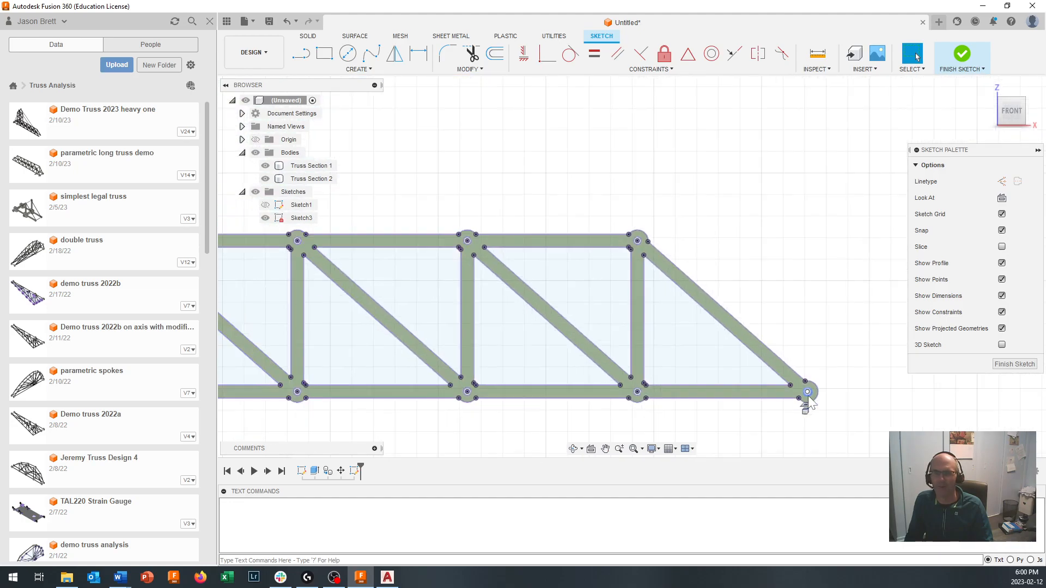
{"action": "scroll", "coordinate": [809, 402], "scroll_direction": "down", "scroll_amount": 2}
{"action": "scroll", "coordinate": [809, 402], "scroll_direction": "up", "scroll_amount": 8}
{"action": "scroll", "coordinate": [809, 403], "scroll_direction": "up", "scroll_amount": 3}
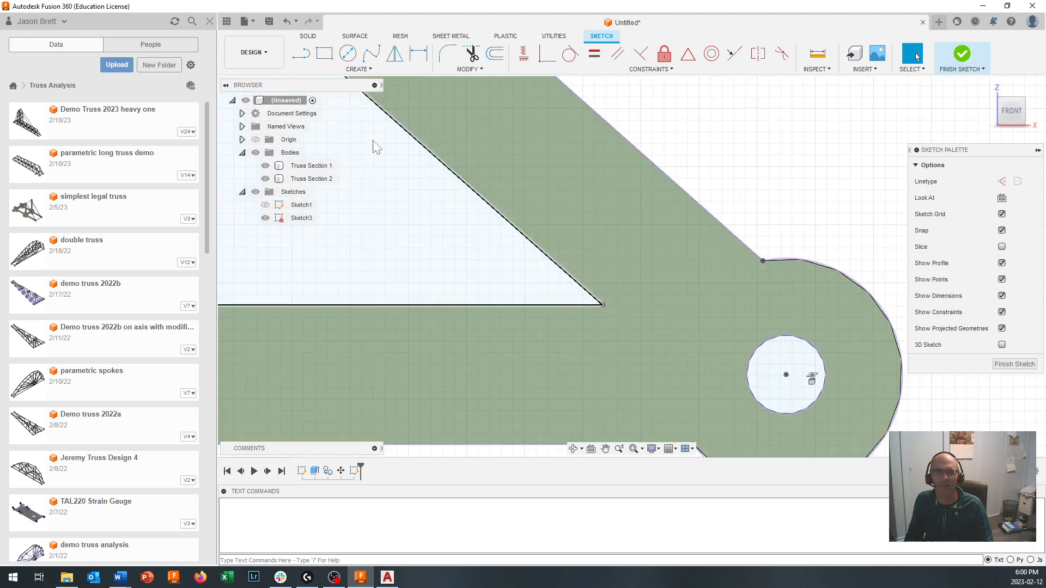
{"action": "left_click", "coordinate": [303, 54]}
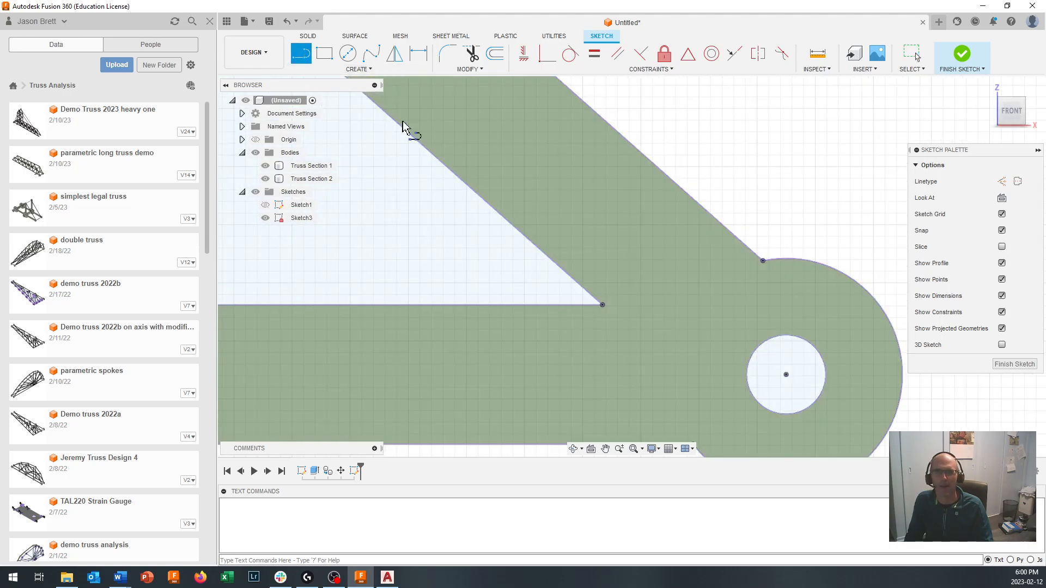
{"action": "scroll", "coordinate": [809, 420], "scroll_direction": "up", "scroll_amount": 1}
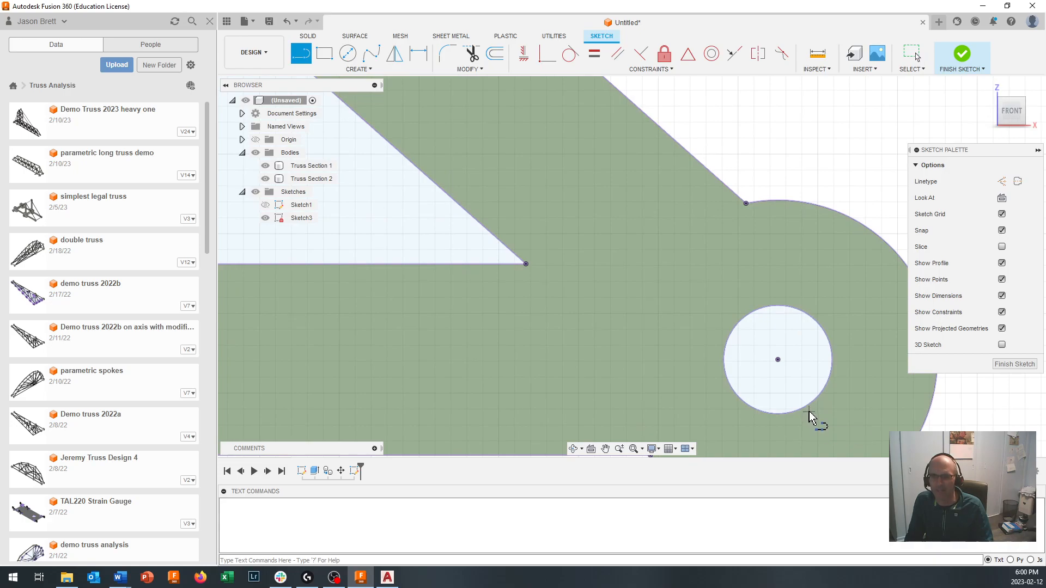
{"action": "left_click", "coordinate": [737, 410]}
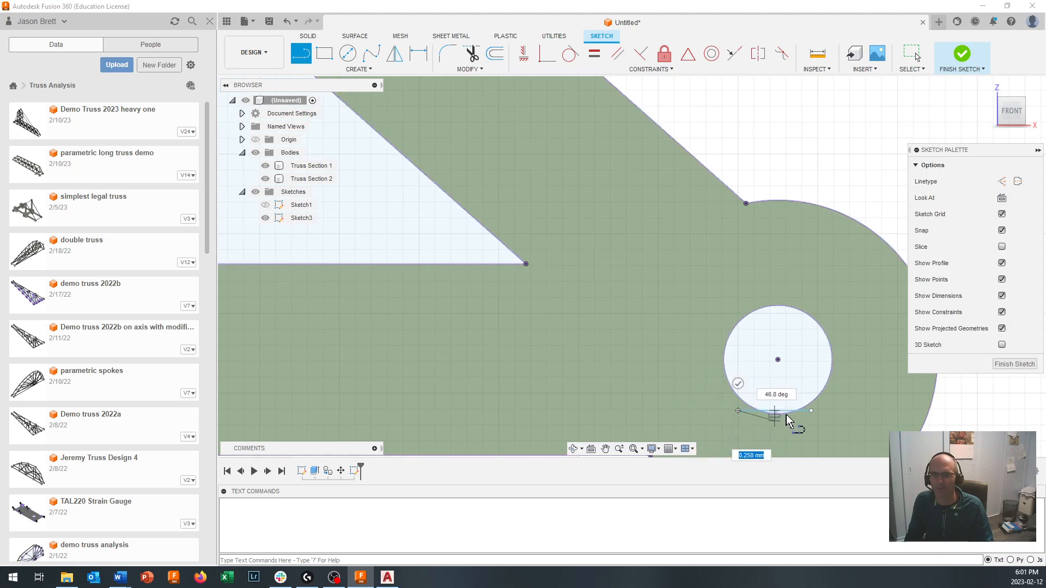
{"action": "scroll", "coordinate": [776, 434], "scroll_direction": "up", "scroll_amount": 4}
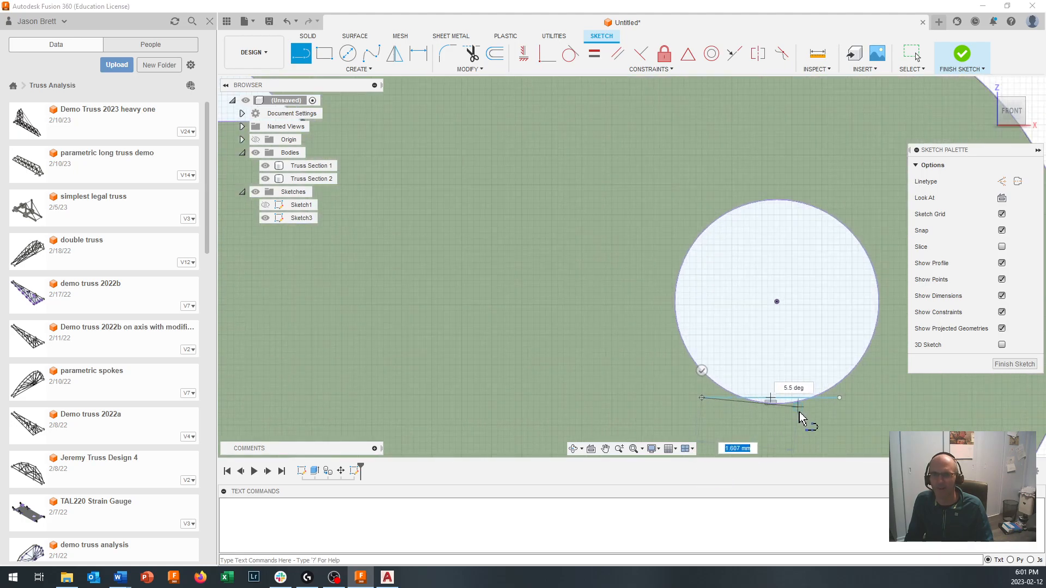
{"action": "left_click", "coordinate": [700, 371]}
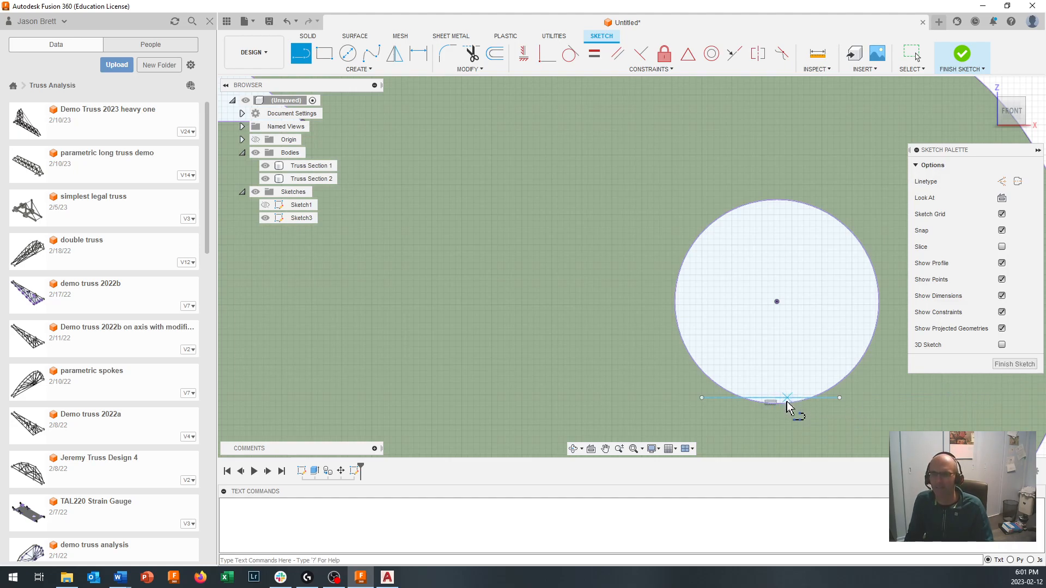
{"action": "left_click", "coordinate": [1011, 363]}
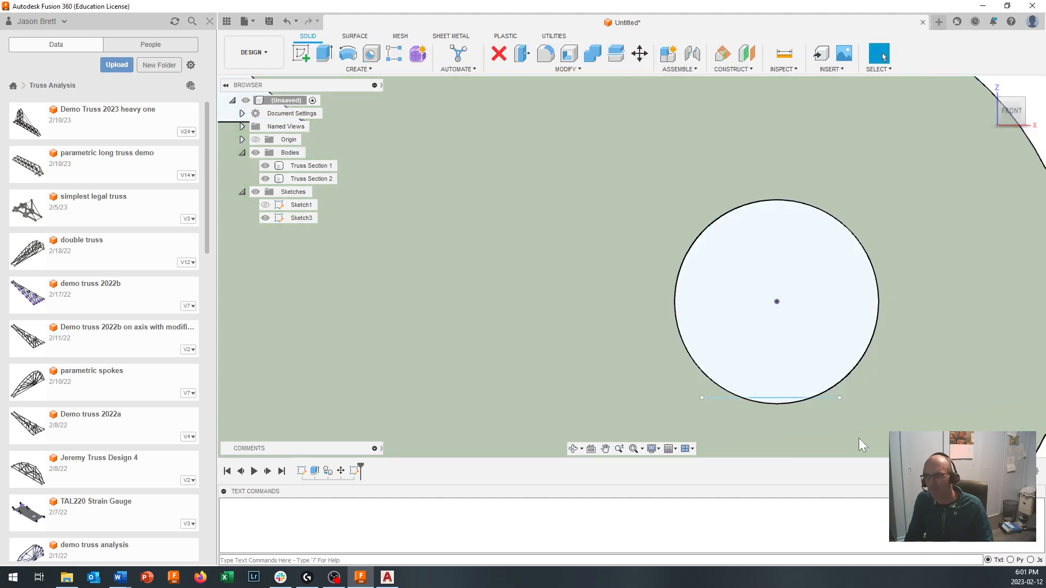
- Start an extrusion from Sketch3, selecting the hole at the tower's apex and the two joint holes at the base of its top triangle
{"action": "scroll", "coordinate": [693, 404], "scroll_direction": "down", "scroll_amount": 5}
{"action": "scroll", "coordinate": [693, 404], "scroll_direction": "down", "scroll_amount": 6}
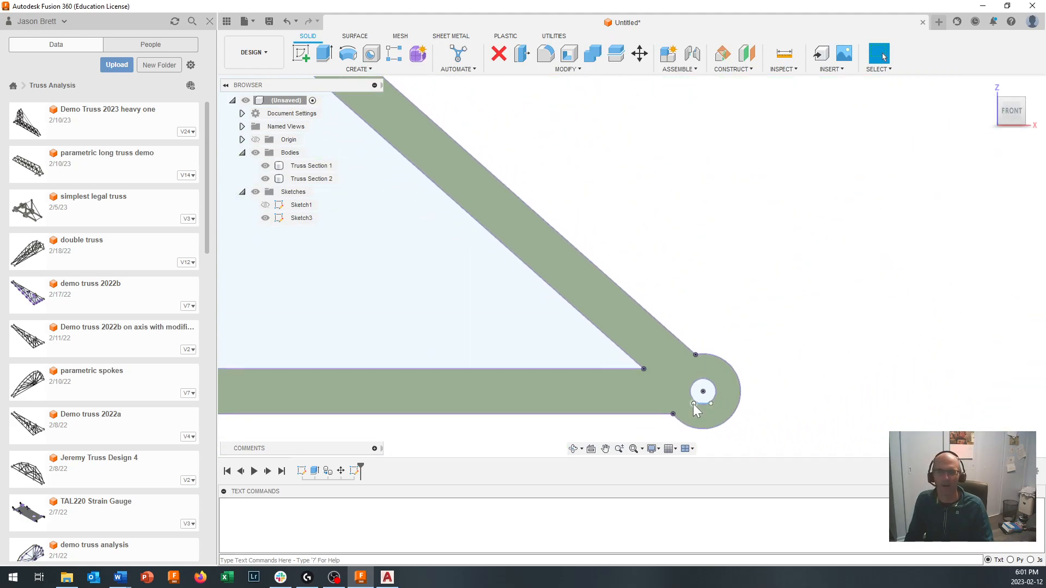
{"action": "scroll", "coordinate": [523, 431], "scroll_direction": "down", "scroll_amount": 5}
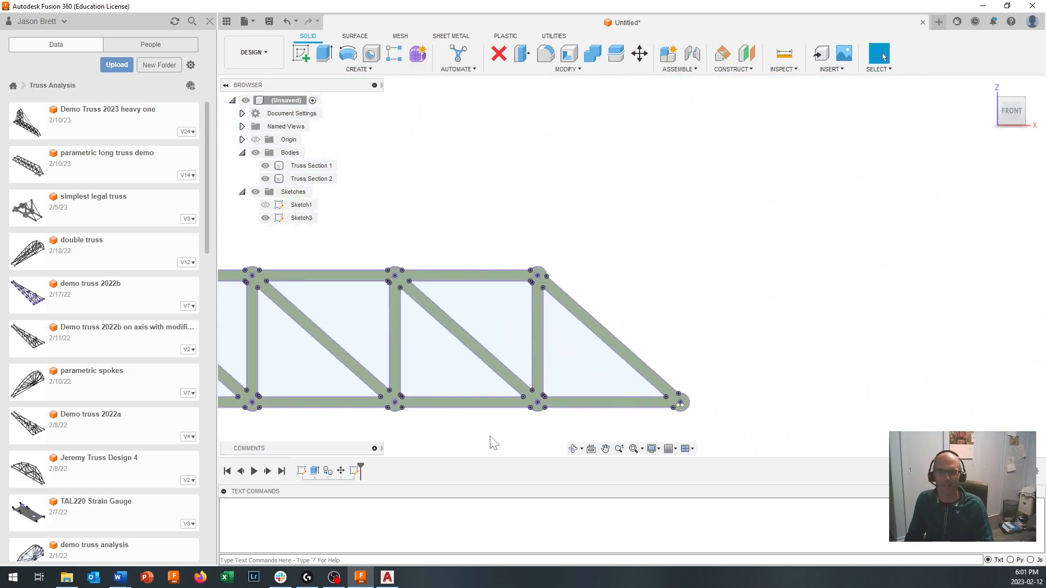
{"action": "scroll", "coordinate": [523, 436], "scroll_direction": "down", "scroll_amount": 2}
{"action": "scroll", "coordinate": [390, 399], "scroll_direction": "up", "scroll_amount": 3}
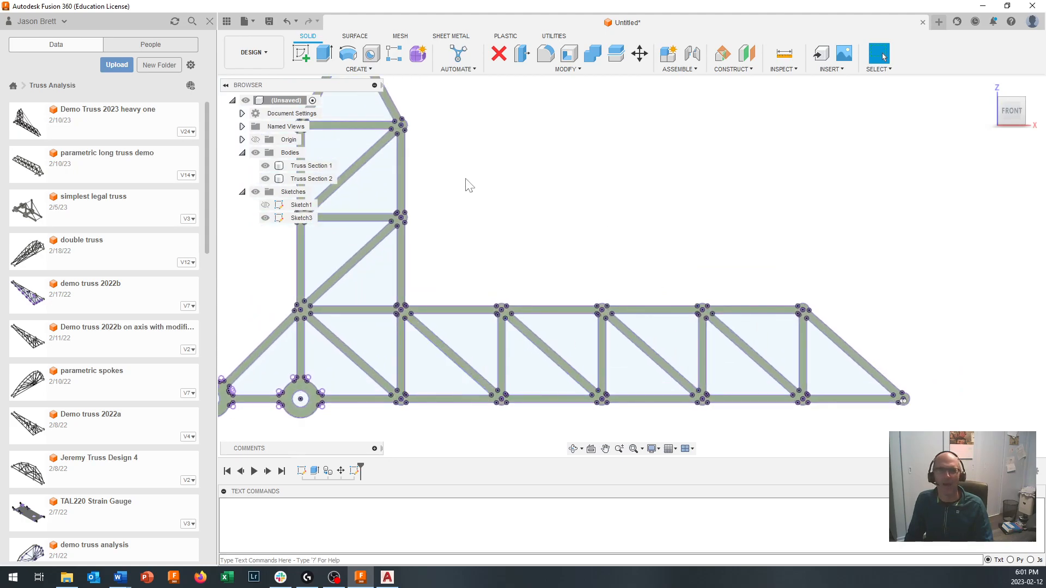
{"action": "left_click", "coordinate": [323, 61]}
{"action": "middle_click_drag", "start_coordinate": [472, 214], "coordinate": [539, 250]}
{"action": "scroll", "coordinate": [483, 113], "scroll_direction": "up", "scroll_amount": 5}
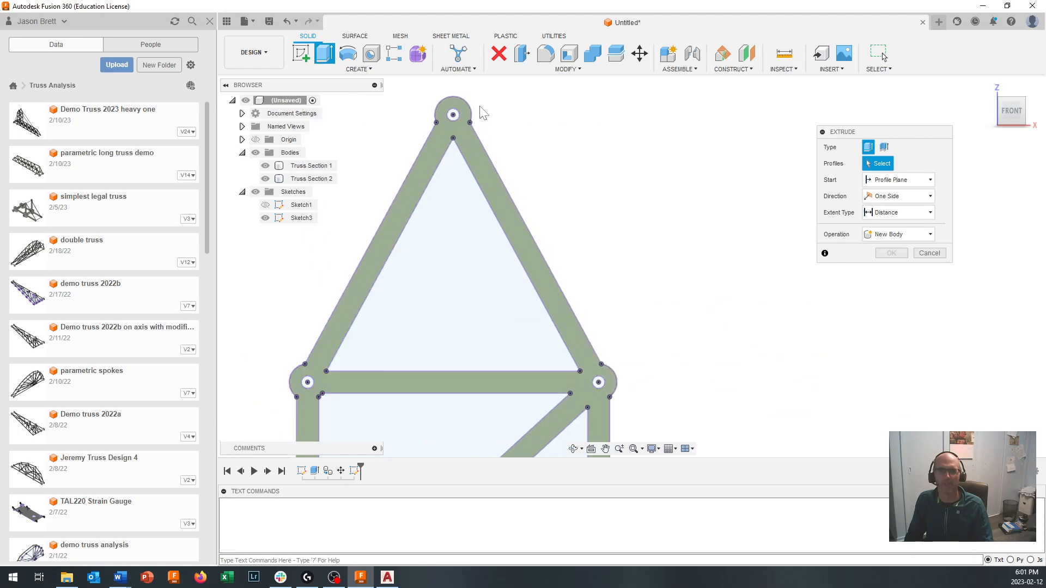
{"action": "left_click", "coordinate": [453, 115]}
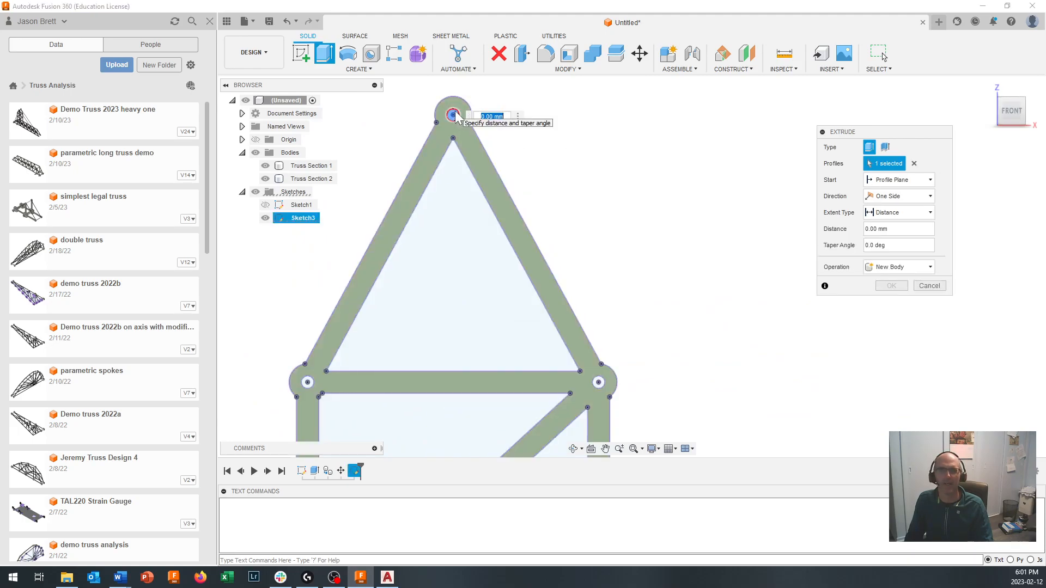
{"action": "left_click", "coordinate": [308, 383]}
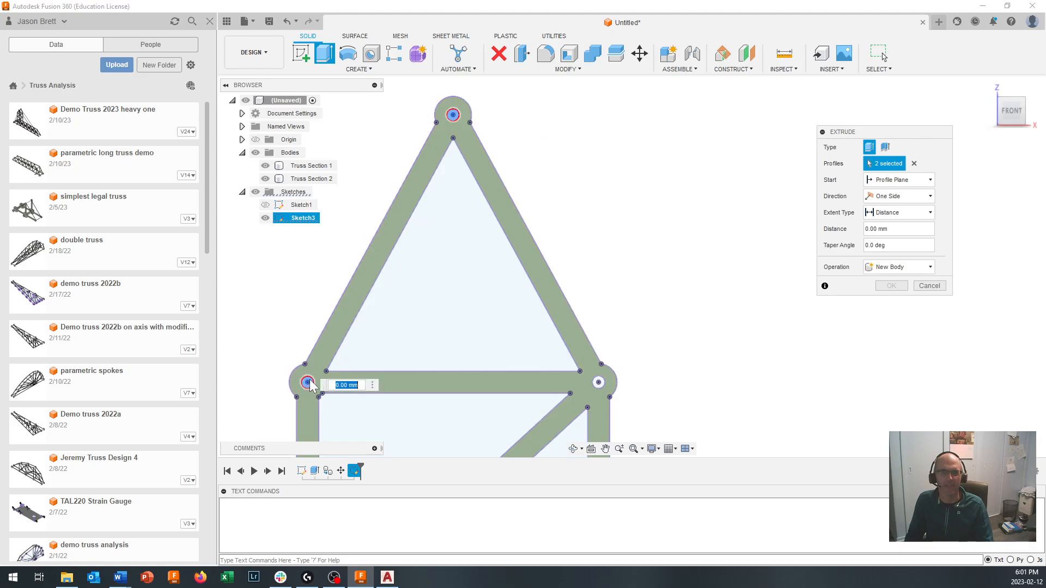
{"action": "left_click", "coordinate": [599, 383]}
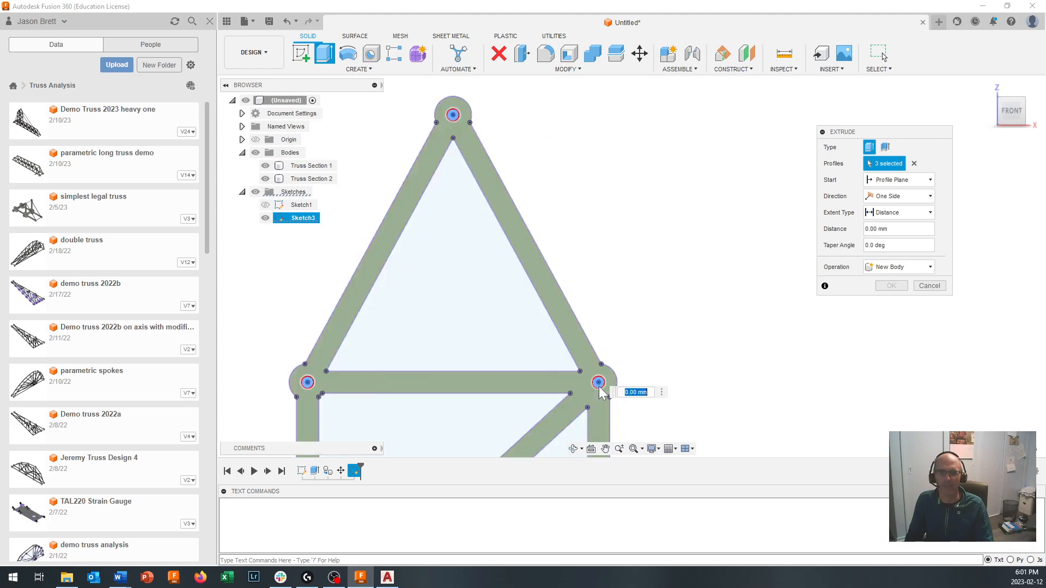
{"action": "left_click", "coordinate": [572, 346]}
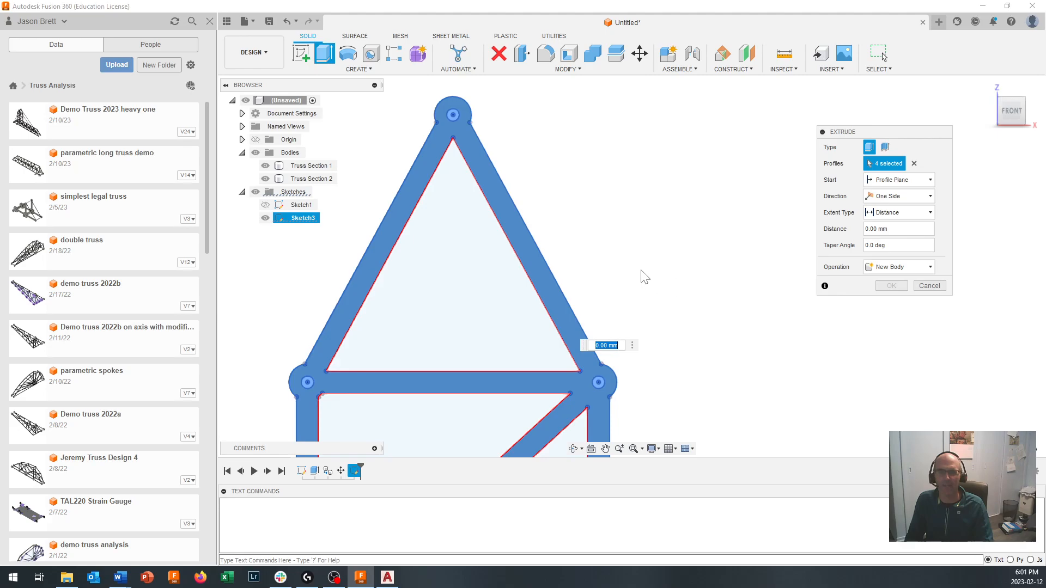
{"action": "left_click", "coordinate": [564, 326]}
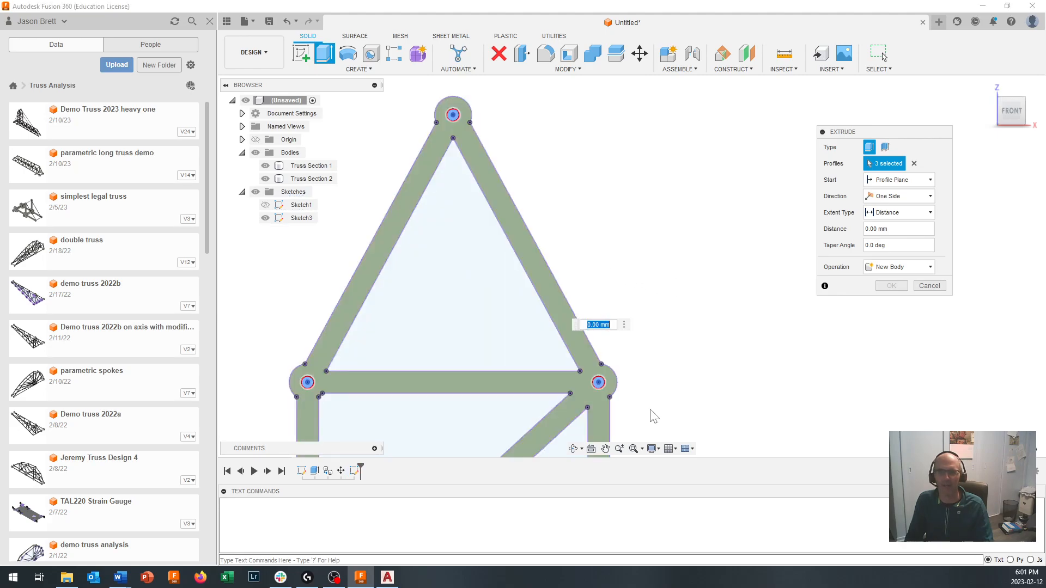
- Add the two joint holes one level below the tower's top triangle to the extrusion profiles
{"action": "scroll", "coordinate": [706, 414], "scroll_direction": "down", "scroll_amount": 5}
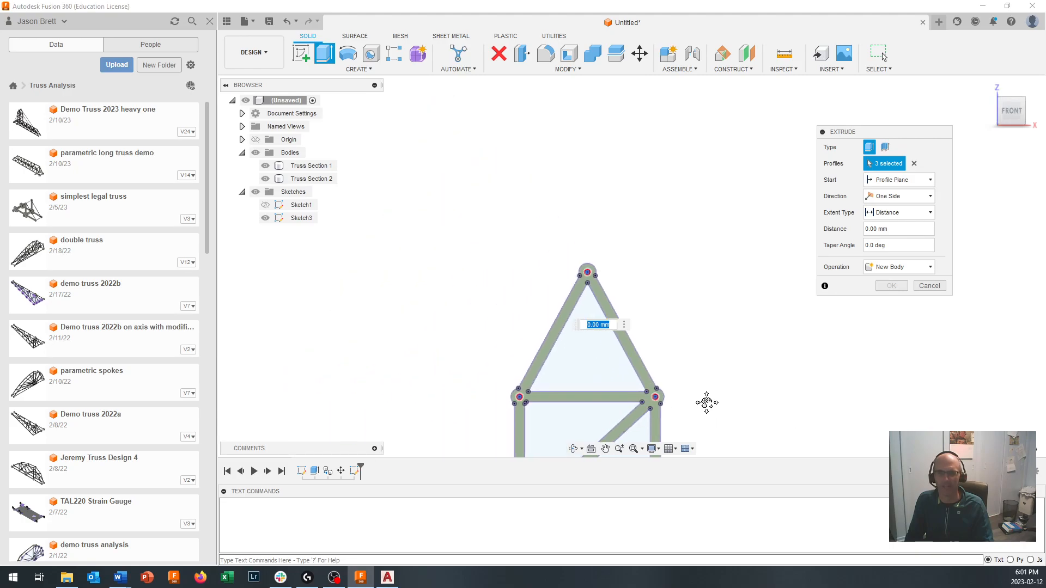
{"action": "middle_click_drag", "start_coordinate": [706, 410], "coordinate": [688, 210]}
{"action": "scroll", "coordinate": [638, 343], "scroll_direction": "up", "scroll_amount": 6}
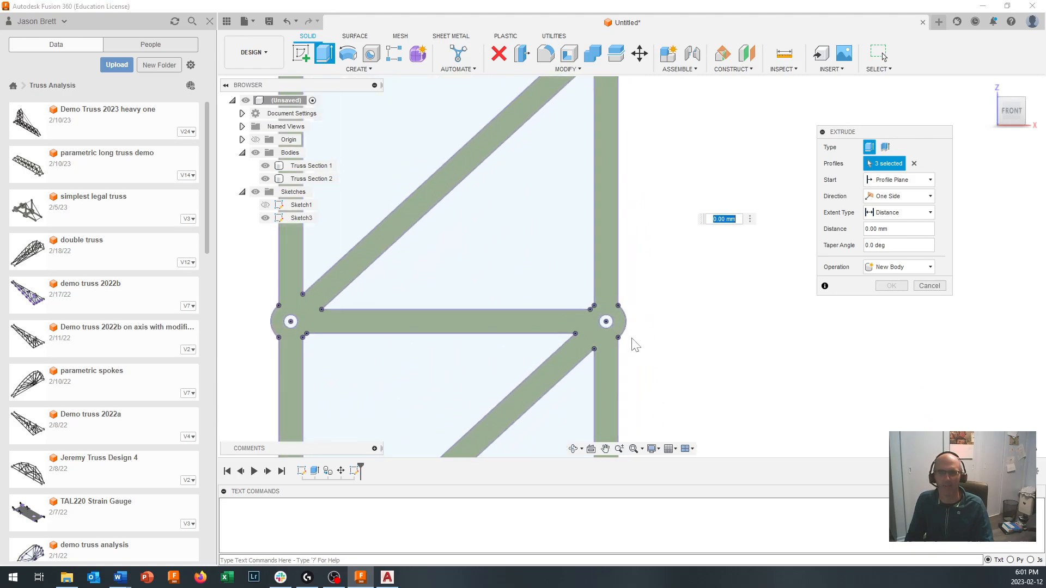
{"action": "scroll", "coordinate": [632, 342], "scroll_direction": "up", "scroll_amount": 1}
{"action": "left_click", "coordinate": [603, 320]}
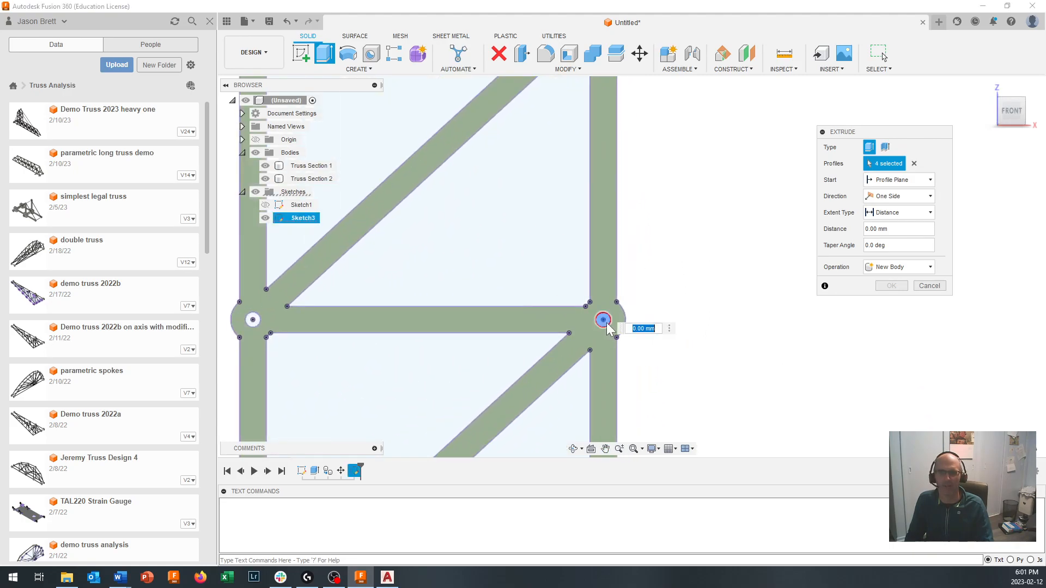
{"action": "left_click", "coordinate": [253, 320]}
- Add the two holes where the tower's legs meet the horizontal arm's upper chord to the extrusion profiles
{"action": "scroll", "coordinate": [363, 392], "scroll_direction": "down", "scroll_amount": 1}
{"action": "middle_click_drag", "start_coordinate": [364, 392], "coordinate": [536, 231]}
{"action": "scroll", "coordinate": [523, 278], "scroll_direction": "up", "scroll_amount": 4}
{"action": "scroll", "coordinate": [514, 375], "scroll_direction": "down", "scroll_amount": 8}
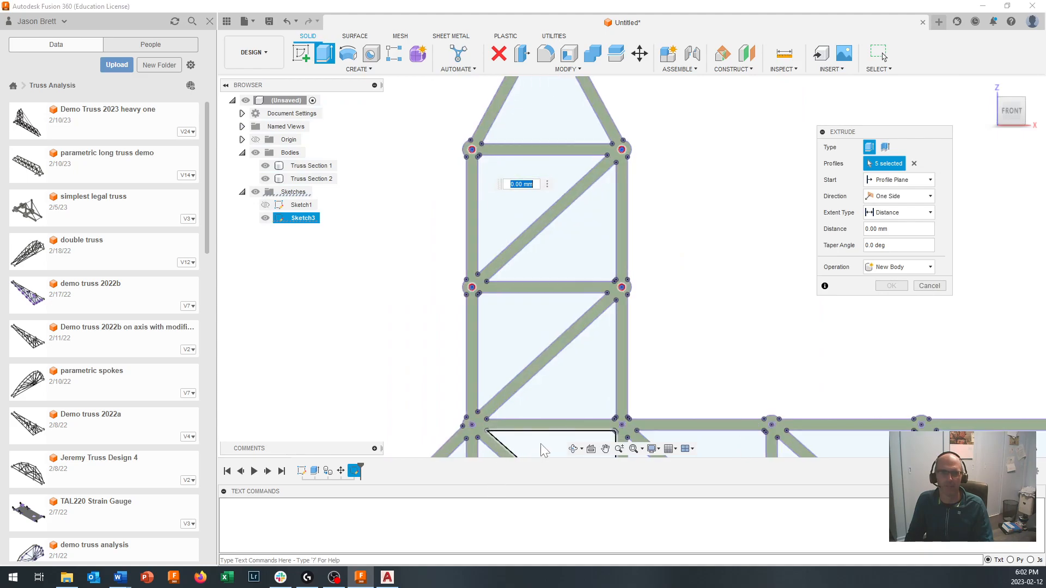
{"action": "scroll", "coordinate": [481, 289], "scroll_direction": "up", "scroll_amount": 4}
{"action": "scroll", "coordinate": [481, 288], "scroll_direction": "up", "scroll_amount": 2}
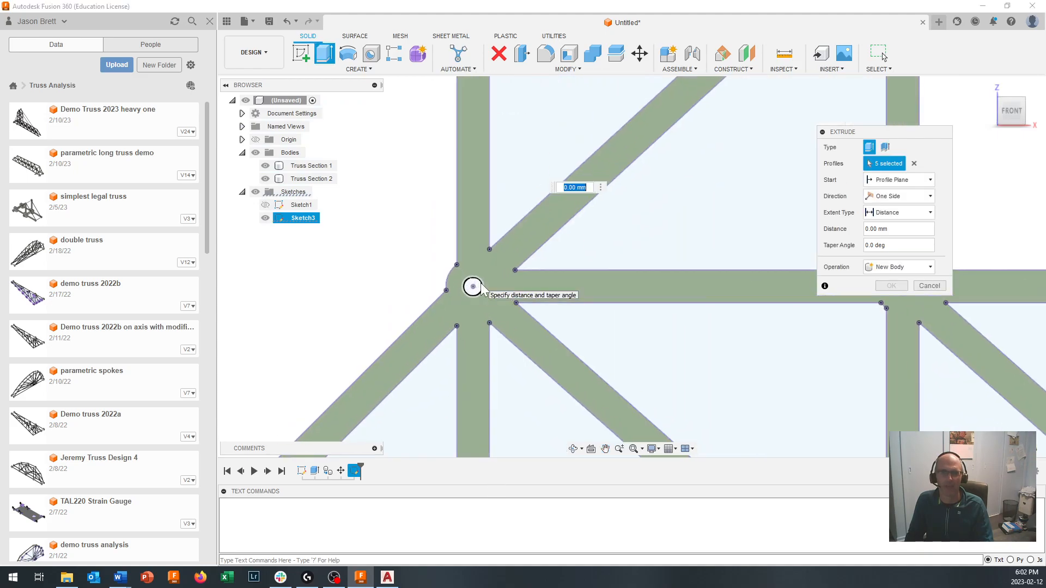
{"action": "left_click", "coordinate": [473, 287]}
{"action": "scroll", "coordinate": [684, 381], "scroll_direction": "down", "scroll_amount": 3}
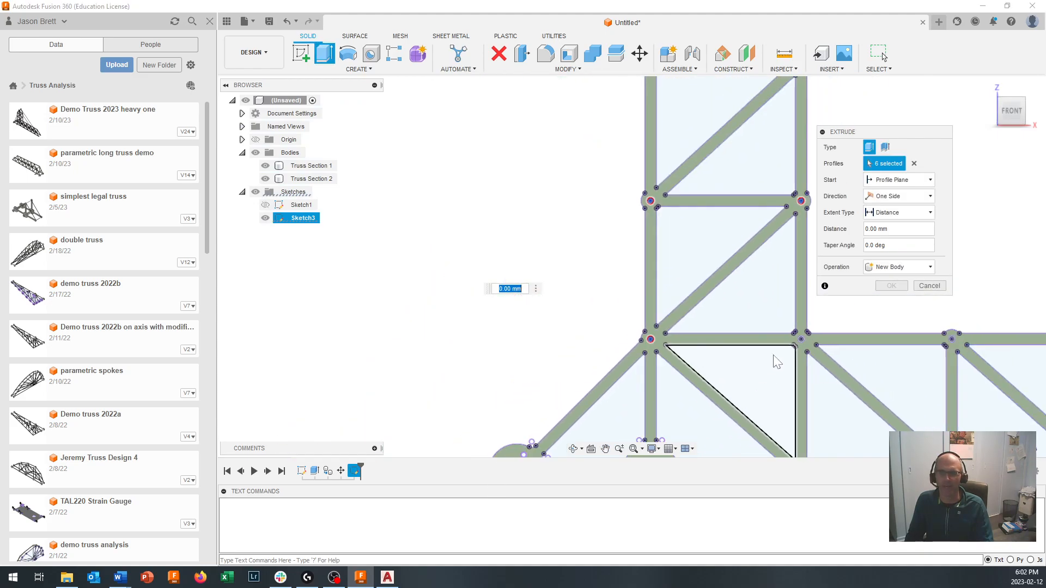
{"action": "scroll", "coordinate": [806, 335], "scroll_direction": "up", "scroll_amount": 3}
{"action": "scroll", "coordinate": [806, 335], "scroll_direction": "up", "scroll_amount": 3}
{"action": "left_click", "coordinate": [797, 355]}
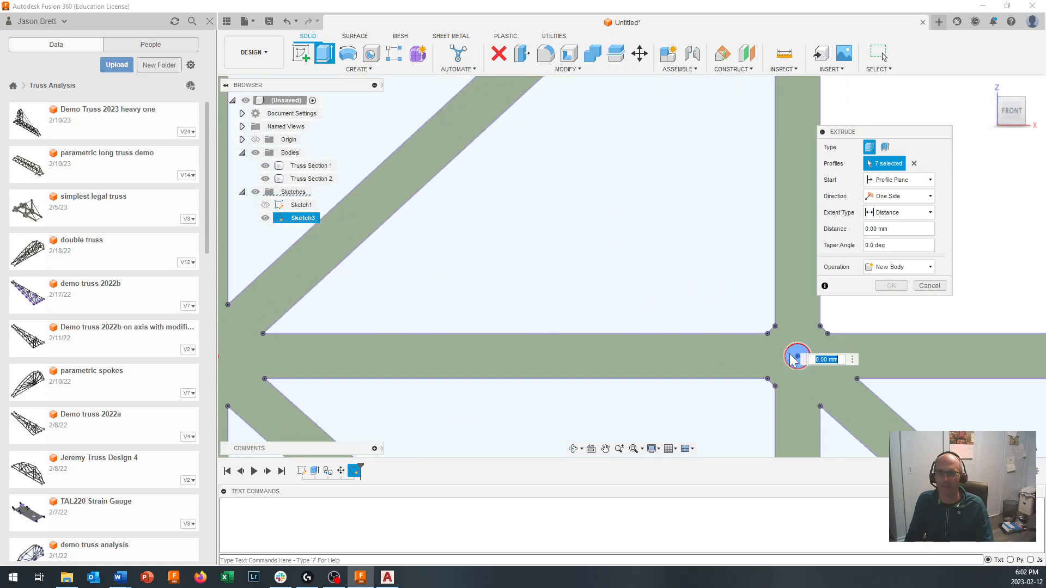
- Add the lower-chord joint hole directly below the tower's right leg to the extrusion profiles
{"action": "scroll", "coordinate": [674, 434], "scroll_direction": "down", "scroll_amount": 5}
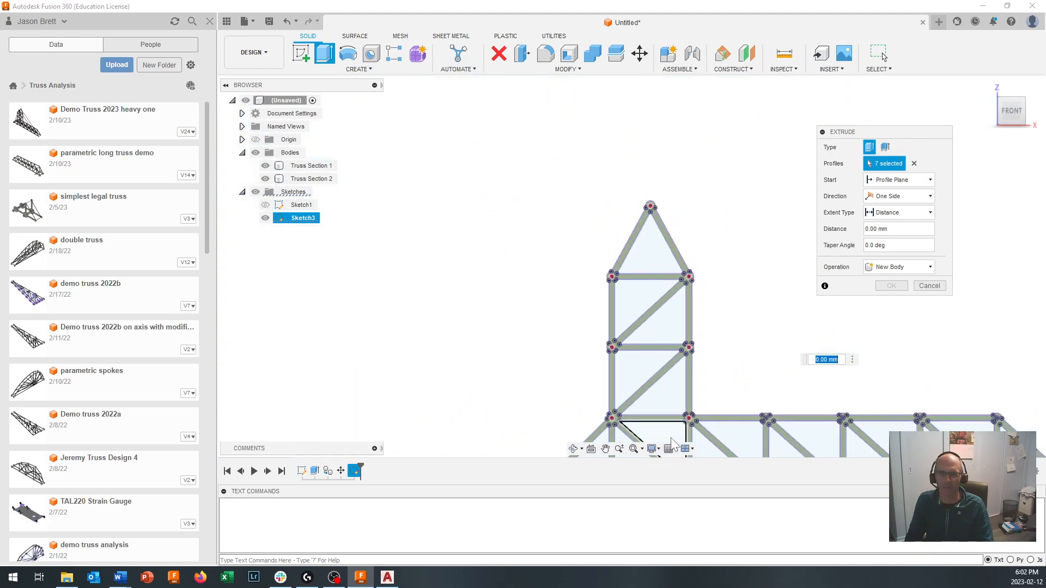
{"action": "middle_click_drag", "start_coordinate": [672, 428], "coordinate": [547, 290]}
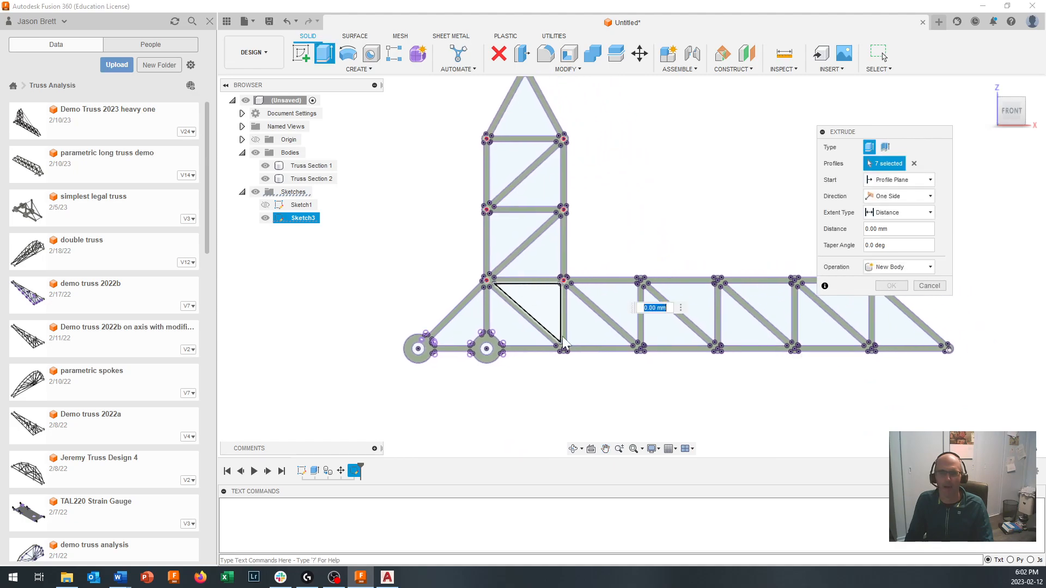
{"action": "scroll", "coordinate": [579, 352], "scroll_direction": "up", "scroll_amount": 3}
{"action": "scroll", "coordinate": [579, 352], "scroll_direction": "up", "scroll_amount": 5}
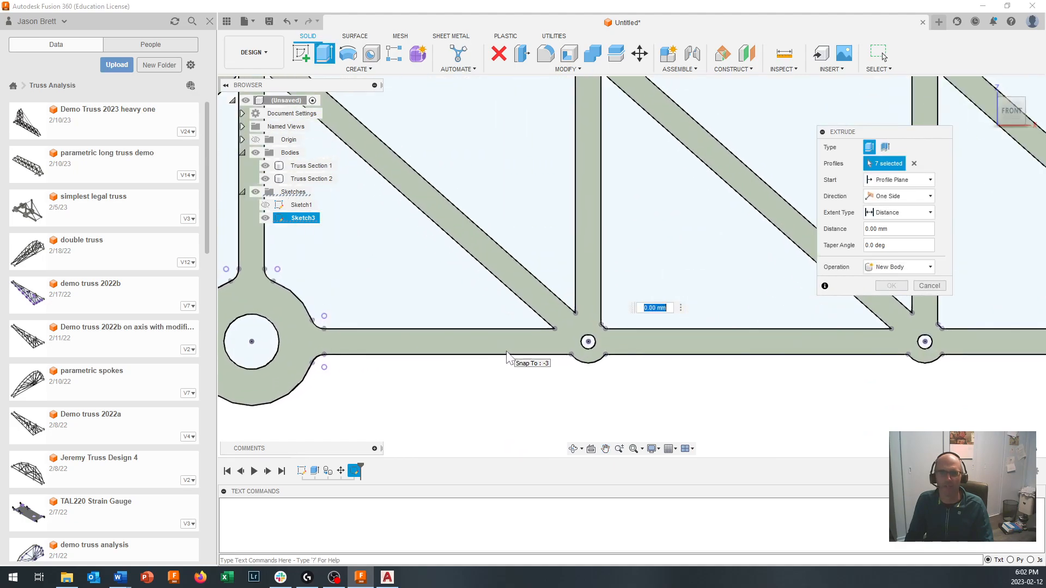
{"action": "left_click", "coordinate": [618, 347]}
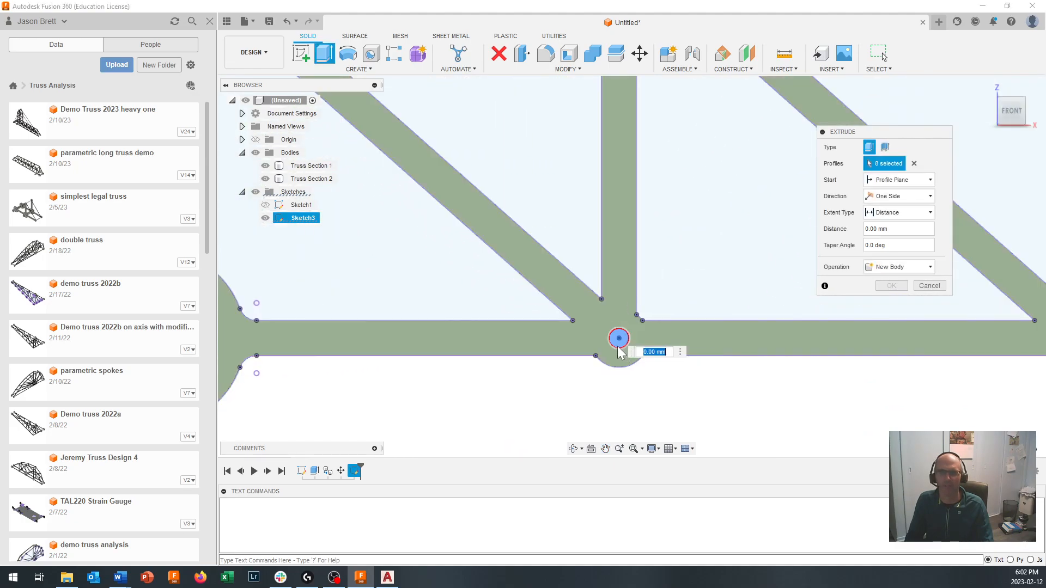
- Add the lower and upper joint holes of the arm's first vertical member right of the tower to the extrusion profiles
{"action": "scroll", "coordinate": [722, 383], "scroll_direction": "down", "scroll_amount": 6}
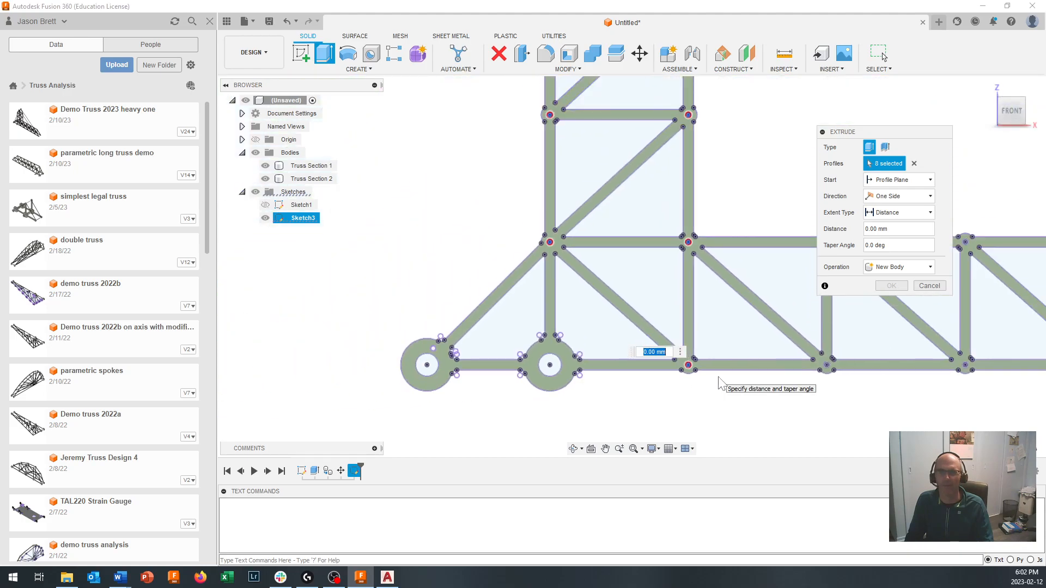
{"action": "scroll", "coordinate": [828, 382], "scroll_direction": "up", "scroll_amount": 7}
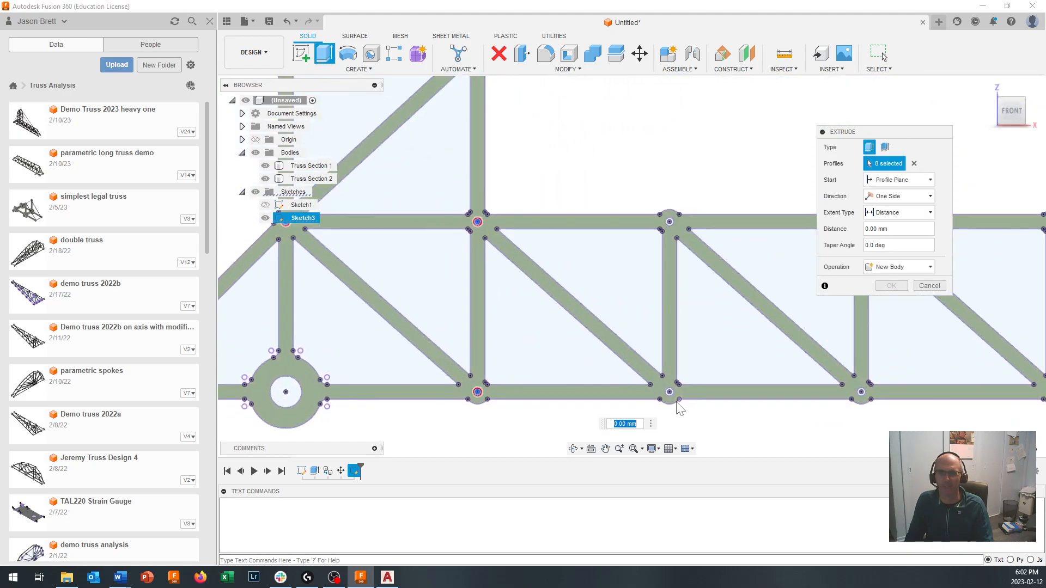
{"action": "left_click", "coordinate": [658, 376]}
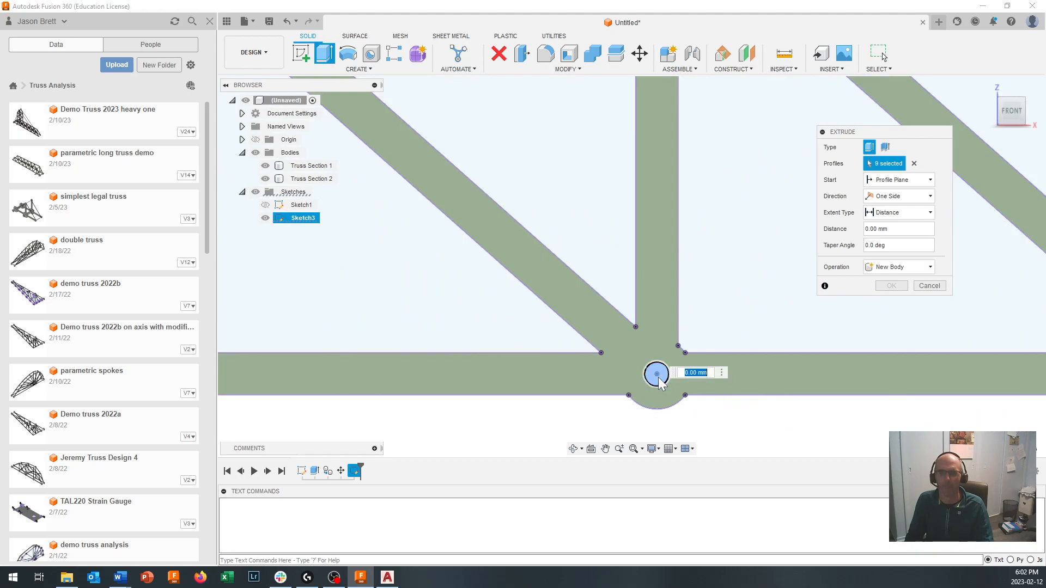
{"action": "scroll", "coordinate": [658, 376], "scroll_direction": "down", "scroll_amount": 3}
{"action": "scroll", "coordinate": [660, 212], "scroll_direction": "up", "scroll_amount": 4}
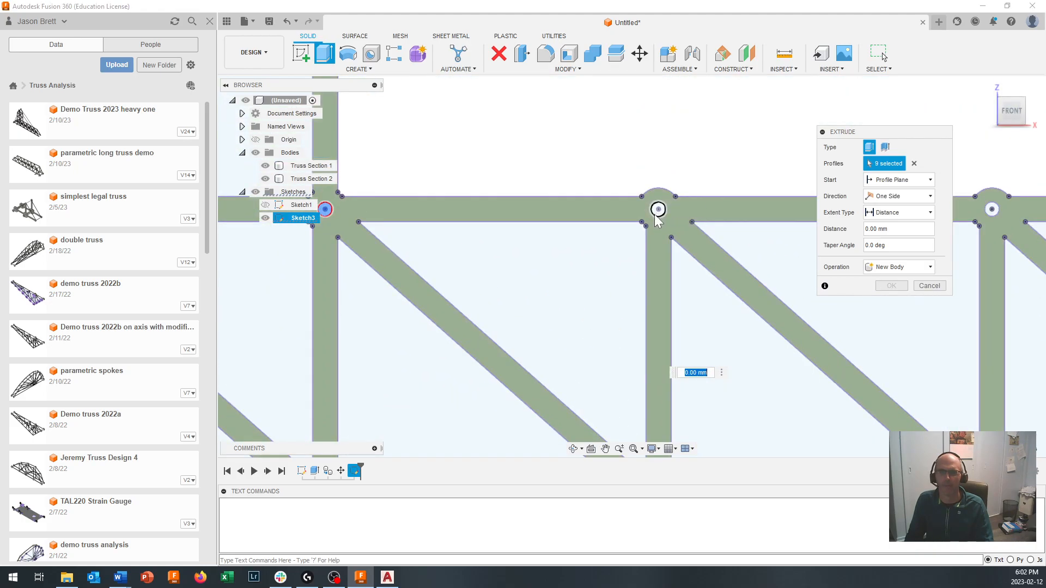
{"action": "left_click", "coordinate": [658, 216]}
- Add the upper and lower joint holes of the arm's second vertical member right of the tower to the extrusion profiles
{"action": "scroll", "coordinate": [727, 346], "scroll_direction": "down", "scroll_amount": 5}
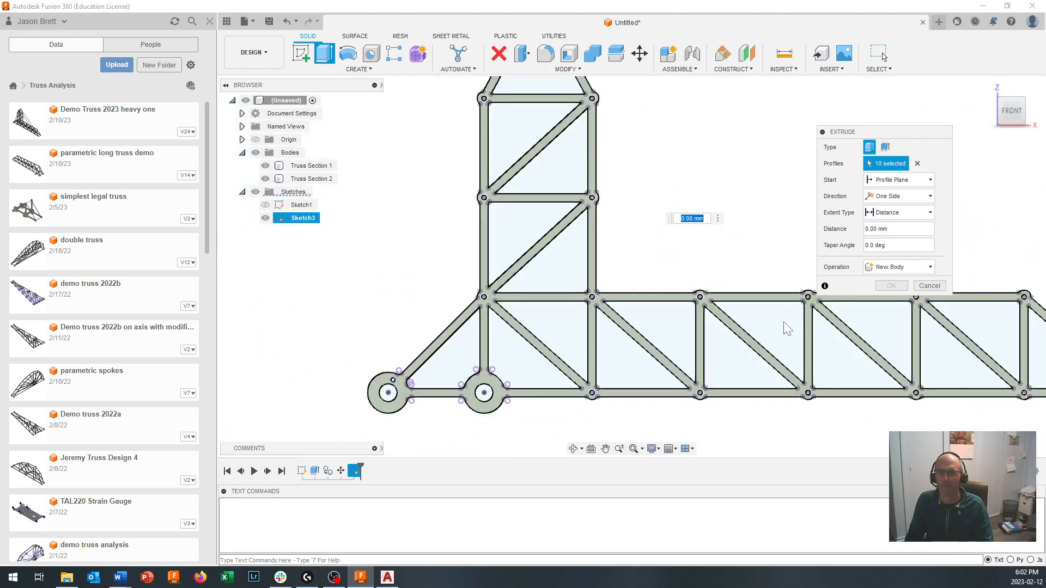
{"action": "middle_click_drag", "start_coordinate": [787, 327], "coordinate": [659, 318]}
{"action": "scroll", "coordinate": [564, 264], "scroll_direction": "up", "scroll_amount": 5}
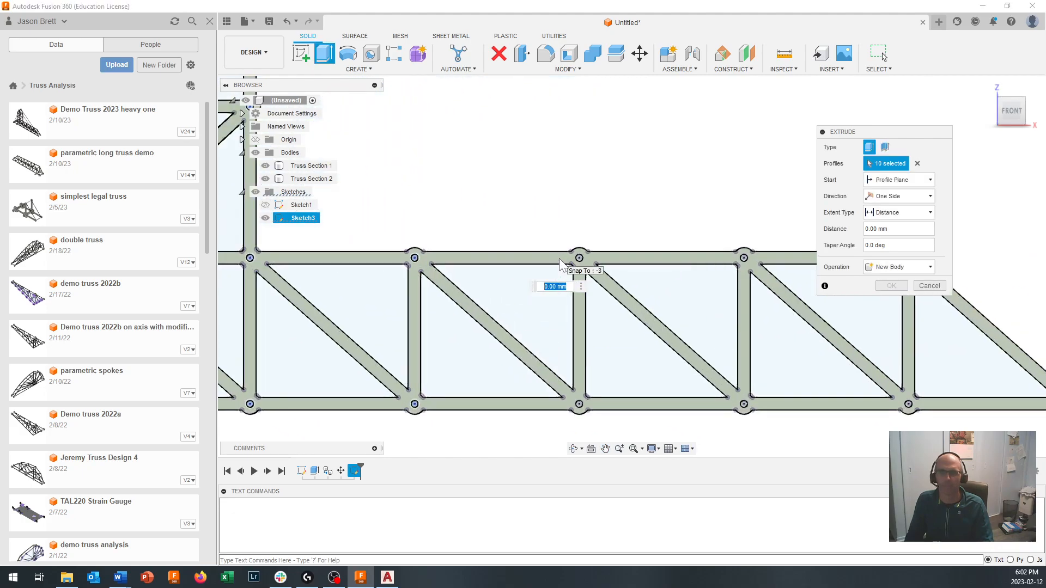
{"action": "scroll", "coordinate": [586, 262], "scroll_direction": "up", "scroll_amount": 4}
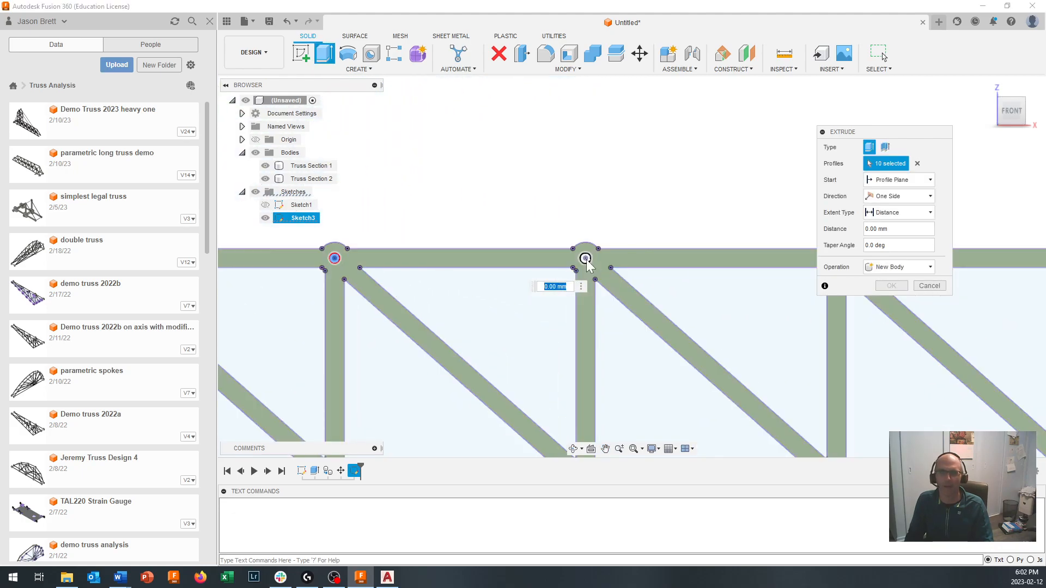
{"action": "scroll", "coordinate": [586, 263], "scroll_direction": "up", "scroll_amount": 2}
{"action": "scroll", "coordinate": [585, 261], "scroll_direction": "down", "scroll_amount": 6}
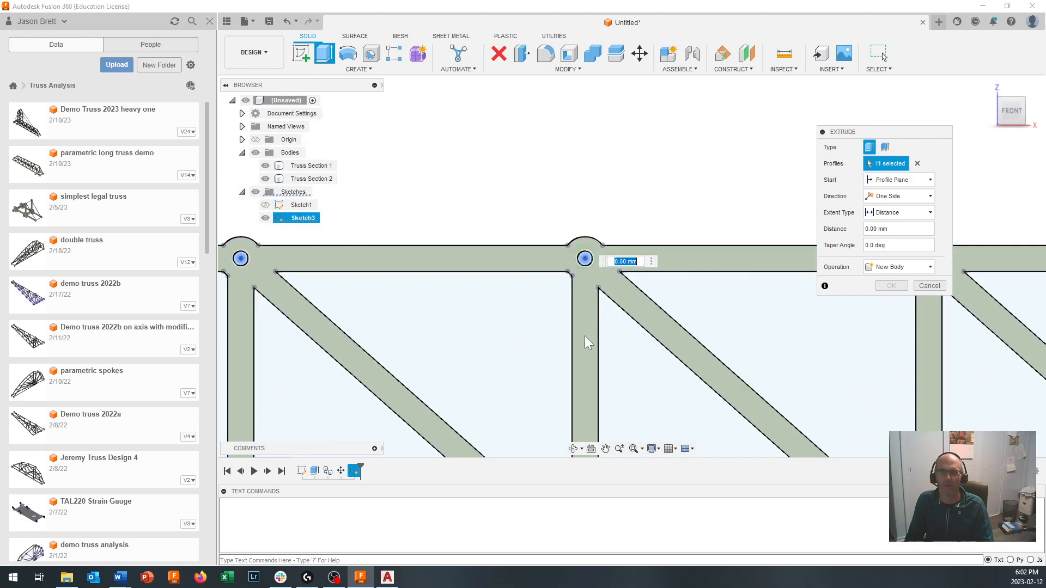
{"action": "left_click", "coordinate": [626, 382]}
{"action": "scroll", "coordinate": [561, 382], "scroll_direction": "up", "scroll_amount": 5}
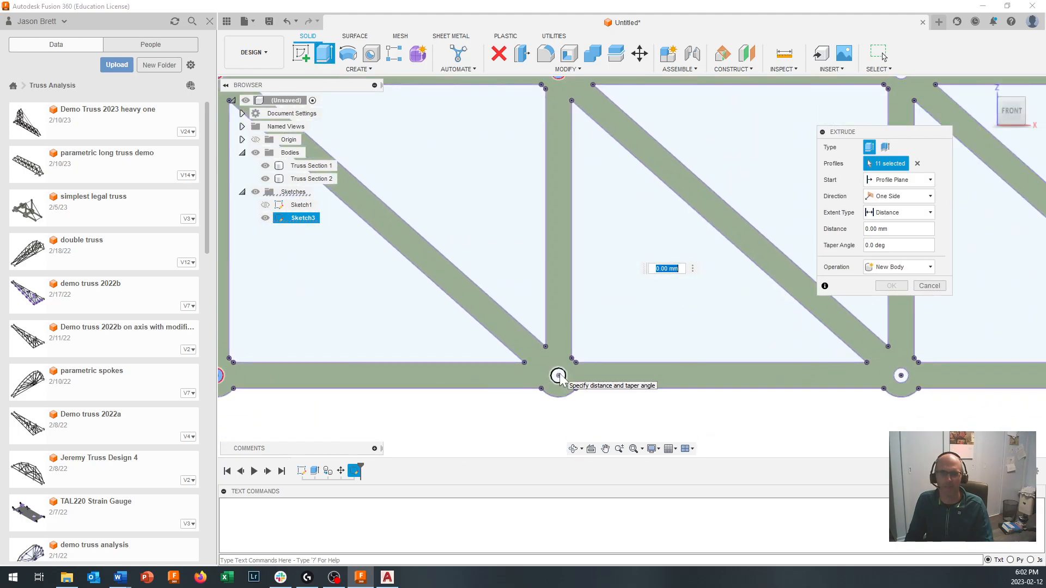
{"action": "left_click", "coordinate": [559, 376]}
- Add the lower and upper joint holes of the arm's third vertical member right of the tower to the extrusion profiles
{"action": "left_click", "coordinate": [900, 376]}
{"action": "scroll", "coordinate": [899, 376], "scroll_direction": "down", "scroll_amount": 3}
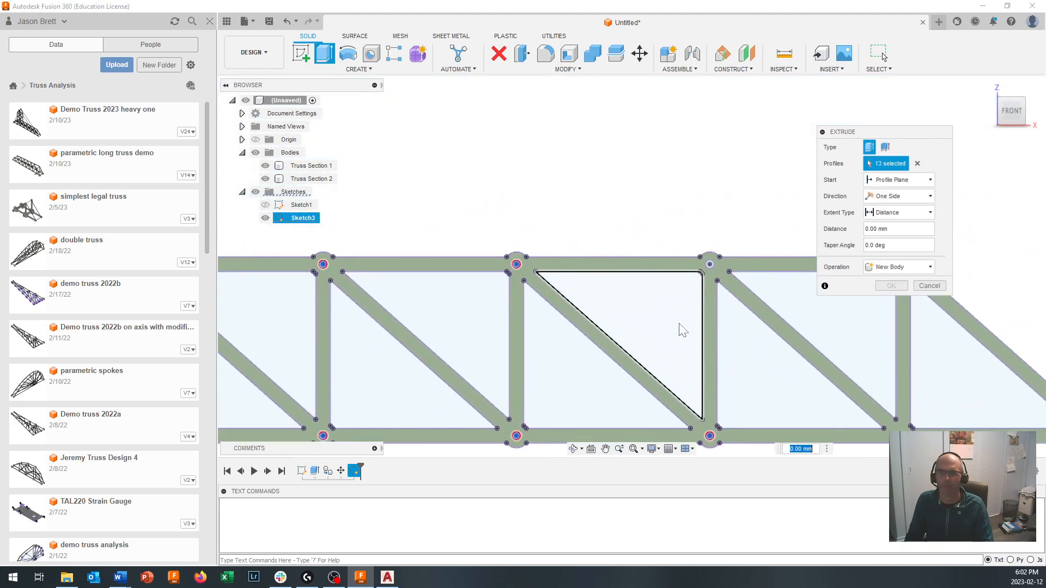
{"action": "scroll", "coordinate": [711, 267], "scroll_direction": "up", "scroll_amount": 3}
{"action": "left_click", "coordinate": [712, 263]}
- Add the lower and upper joint holes of the arm's last vertical member before the tip to the extrusion profiles
{"action": "scroll", "coordinate": [733, 344], "scroll_direction": "down", "scroll_amount": 5}
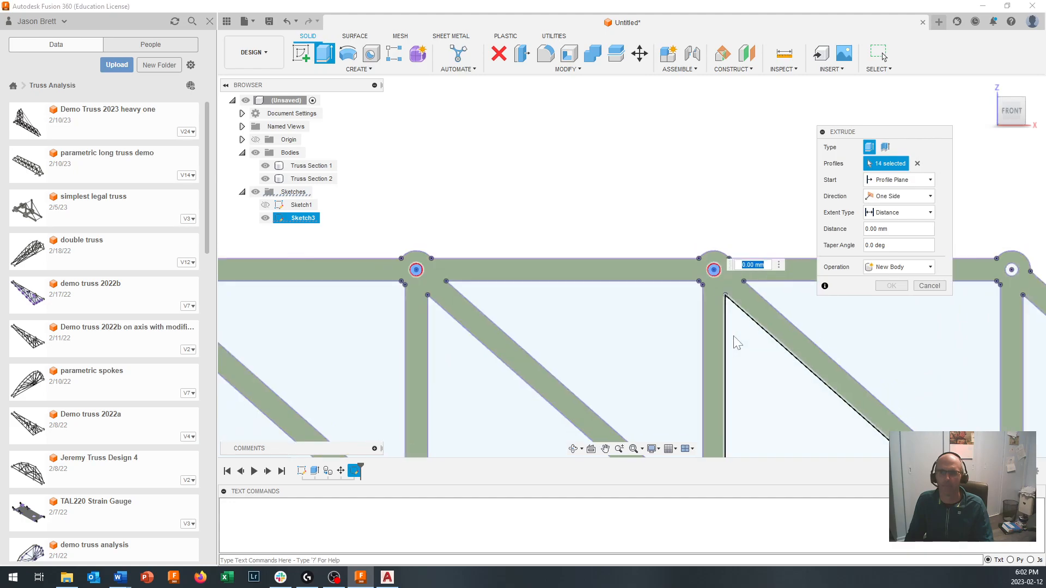
{"action": "scroll", "coordinate": [845, 415], "scroll_direction": "up", "scroll_amount": 5}
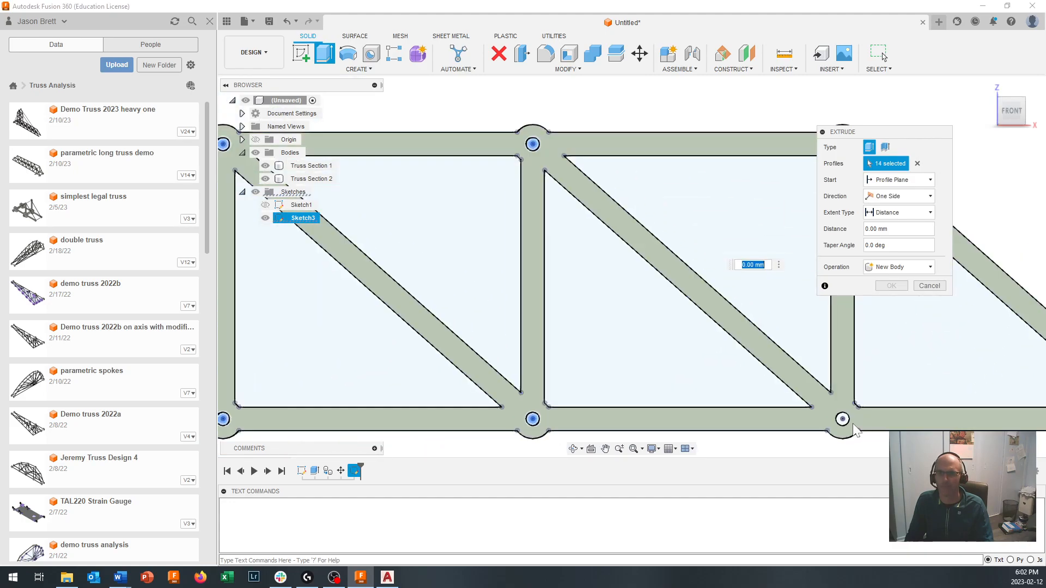
{"action": "left_click", "coordinate": [843, 419]}
{"action": "scroll", "coordinate": [845, 426], "scroll_direction": "down", "scroll_amount": 5}
{"action": "scroll", "coordinate": [822, 367], "scroll_direction": "up", "scroll_amount": 4}
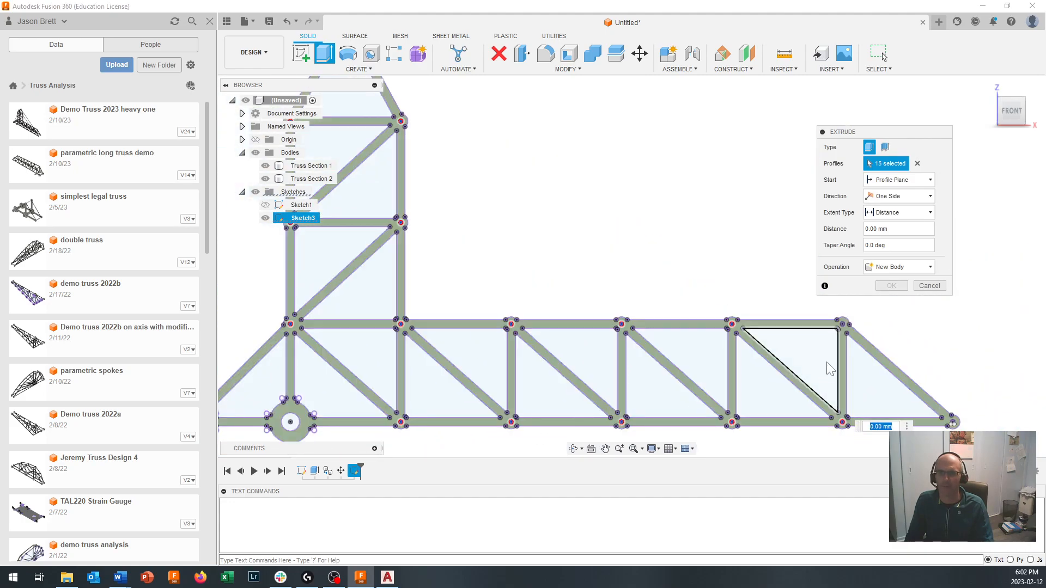
{"action": "scroll", "coordinate": [668, 342], "scroll_direction": "up", "scroll_amount": 4}
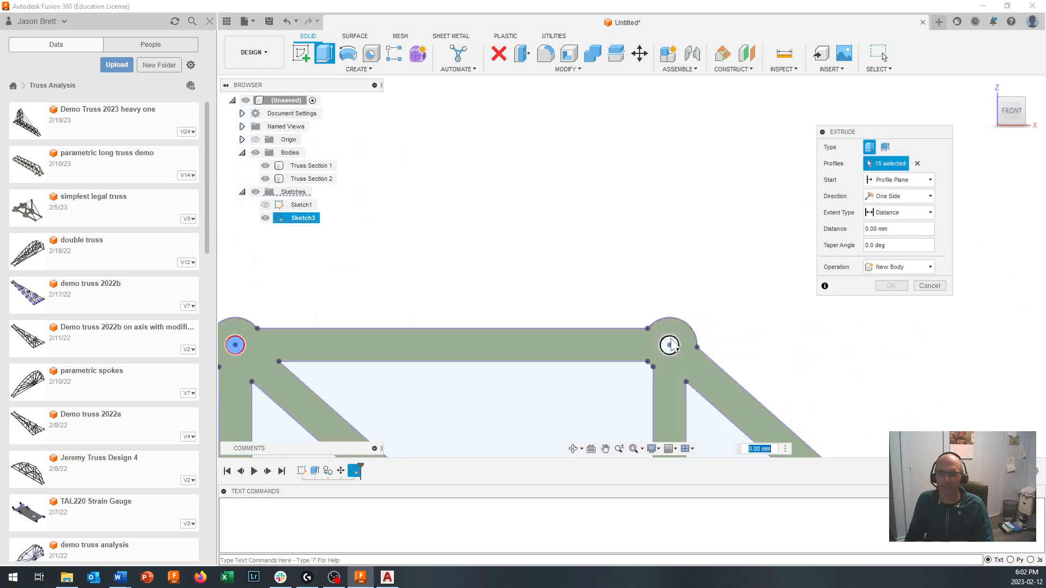
{"action": "left_click", "coordinate": [670, 345]}
{"action": "scroll", "coordinate": [684, 406], "scroll_direction": "down", "scroll_amount": 3}
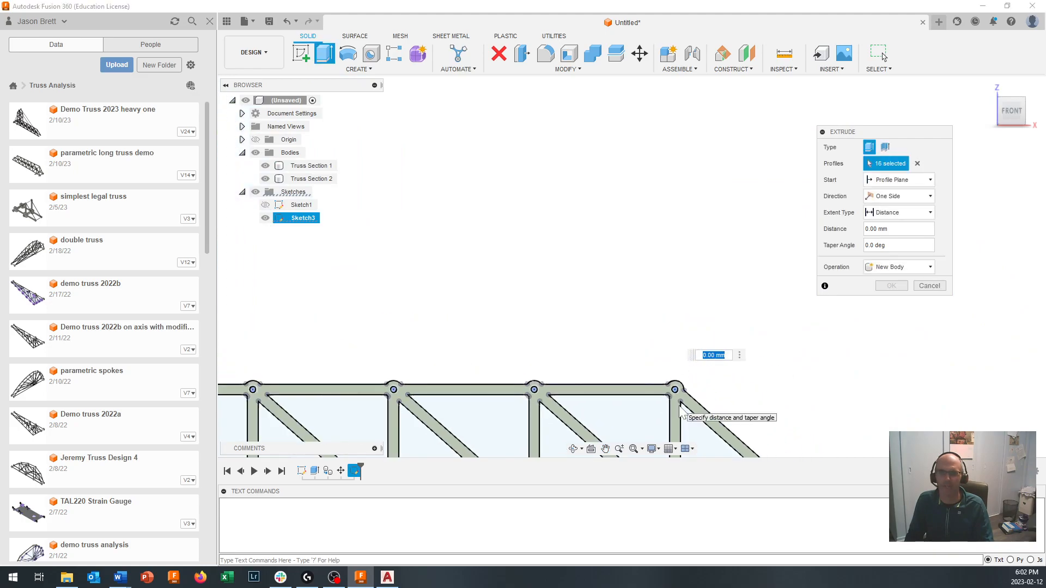
- Add the joint hole at the arm's tip to the extrusion profiles
{"action": "middle_click_drag", "start_coordinate": [619, 427], "coordinate": [577, 230]}
{"action": "scroll", "coordinate": [764, 343], "scroll_direction": "up", "scroll_amount": 5}
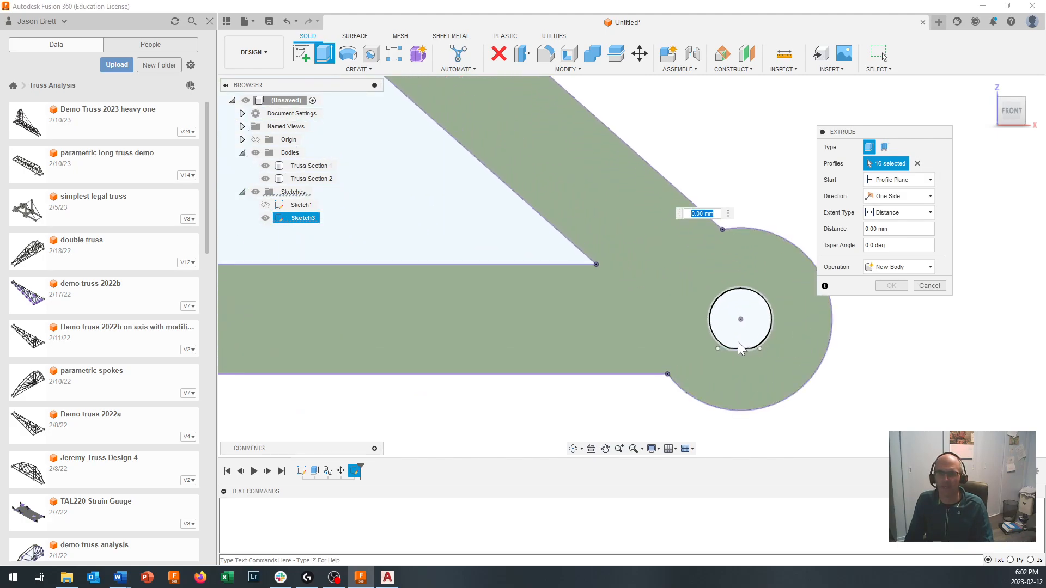
{"action": "left_click", "coordinate": [732, 311]}
{"action": "scroll", "coordinate": [737, 357], "scroll_direction": "up", "scroll_amount": 6}
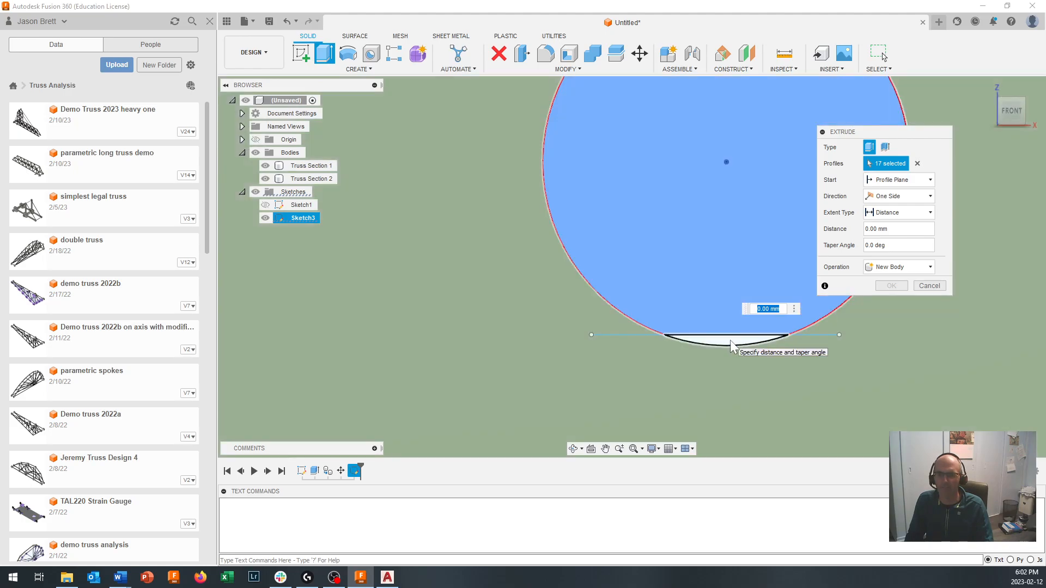
{"action": "scroll", "coordinate": [732, 349], "scroll_direction": "down", "scroll_amount": 6}
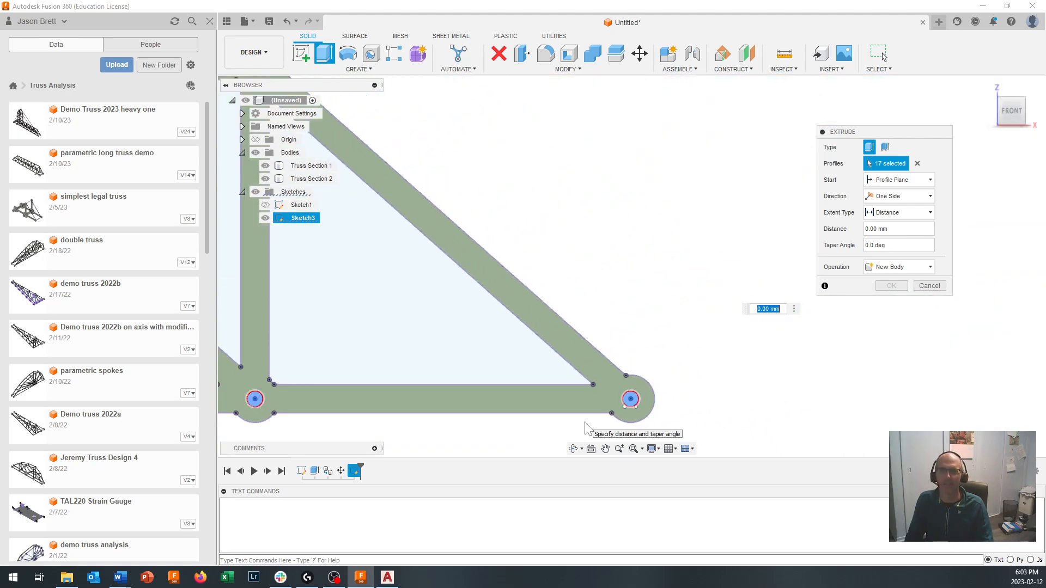
- Extrude the selected joint-hole profiles with the To Object extent up to the opposite body, Truss Section 1, using the Join operation
{"action": "scroll", "coordinate": [585, 425], "scroll_direction": "down", "scroll_amount": 5}
{"action": "scroll", "coordinate": [518, 378], "scroll_direction": "up", "scroll_amount": 1}
{"action": "middle_click_drag", "start_coordinate": [519, 377], "coordinate": [776, 348]}
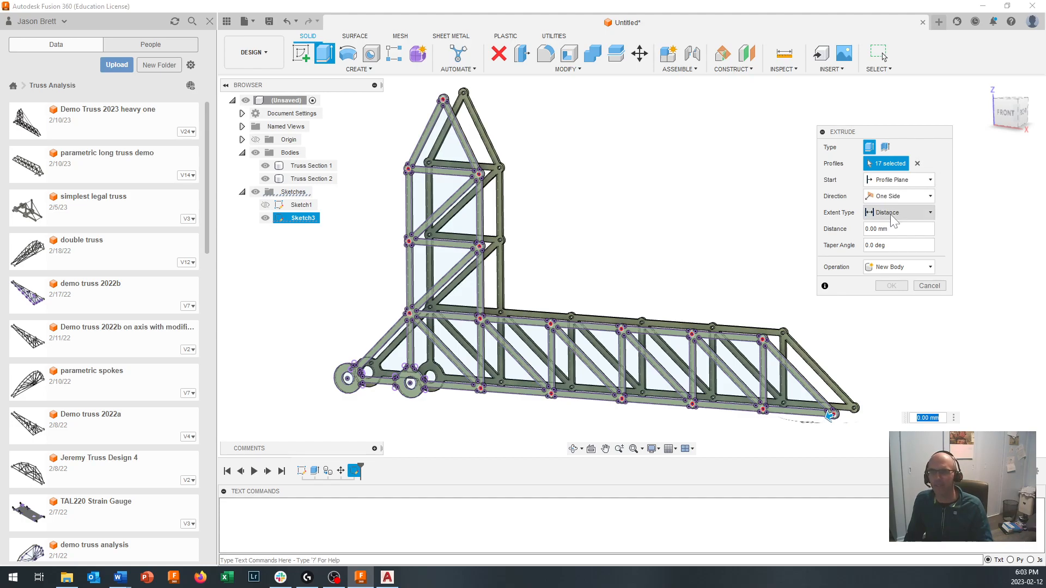
{"action": "left_click", "coordinate": [892, 216]}
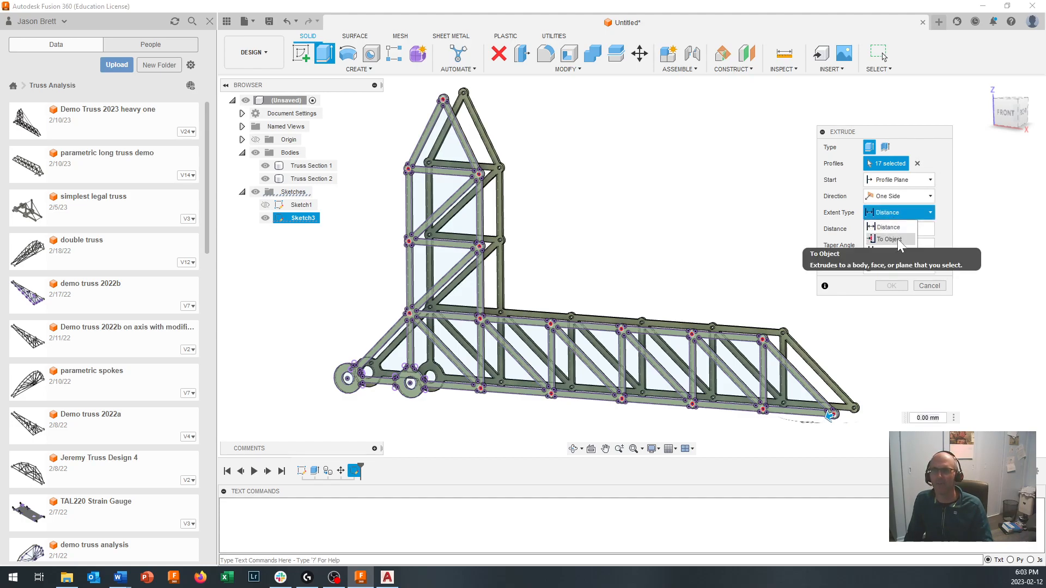
{"action": "left_click", "coordinate": [890, 240]}
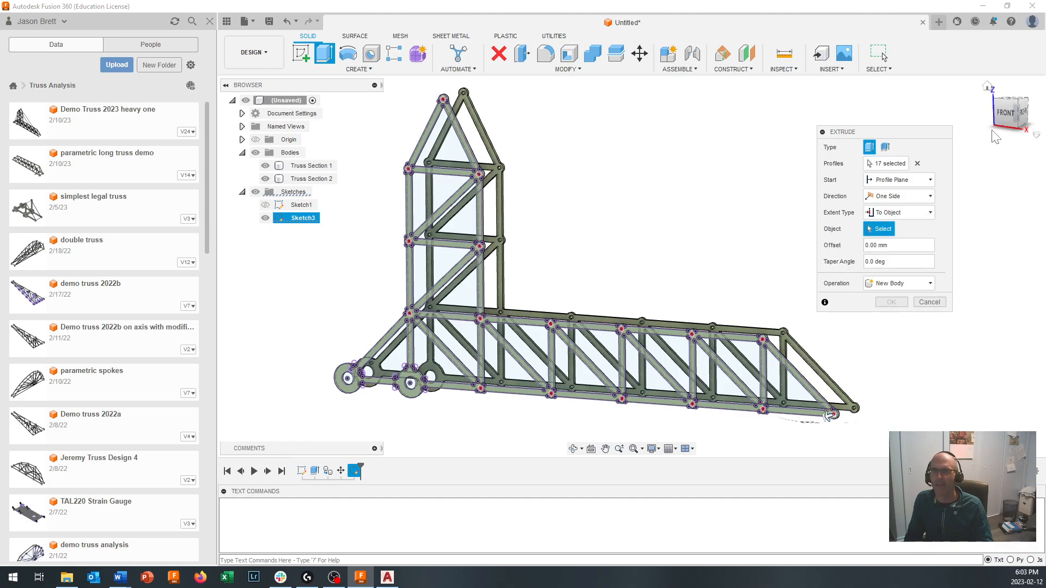
{"action": "mouse_move", "coordinate": [1010, 121]}
{"action": "left_mouse_down"}
{"action": "mouse_move", "coordinate": [979, 106]}
{"action": "mouse_move", "coordinate": [920, 117]}
{"action": "mouse_move", "coordinate": [909, 155]}
{"action": "mouse_move", "coordinate": [921, 183]}
{"action": "left_mouse_up"}
{"action": "scroll", "coordinate": [551, 270], "scroll_direction": "up", "scroll_amount": 5}
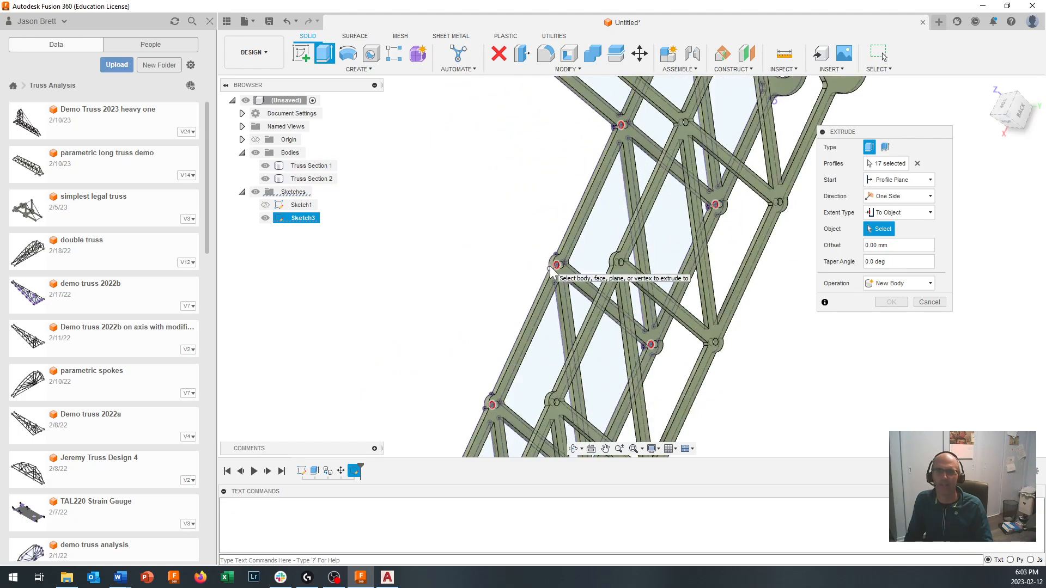
{"action": "left_click", "coordinate": [621, 275]}
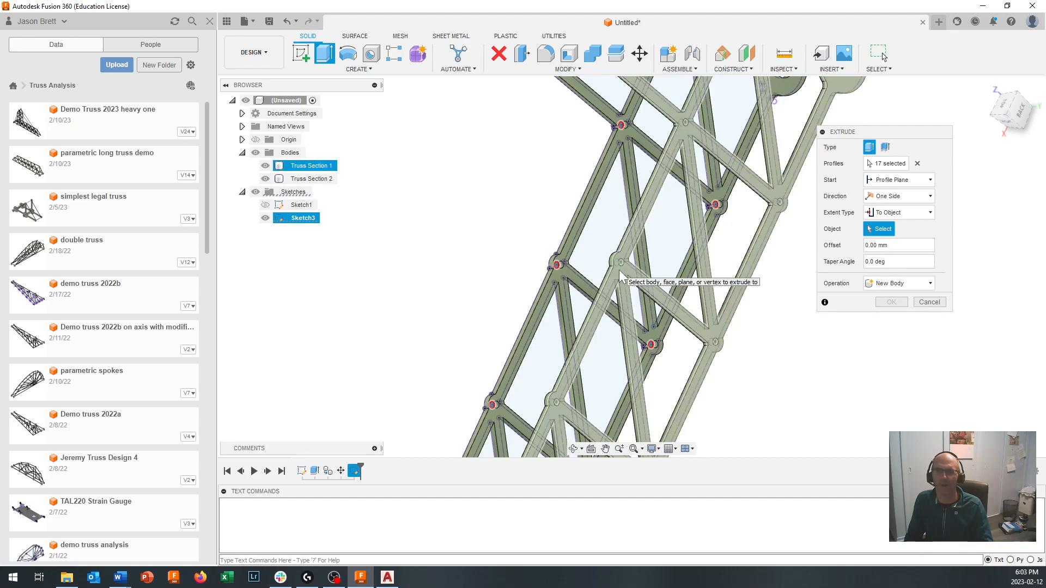
{"action": "left_click", "coordinate": [621, 277]}
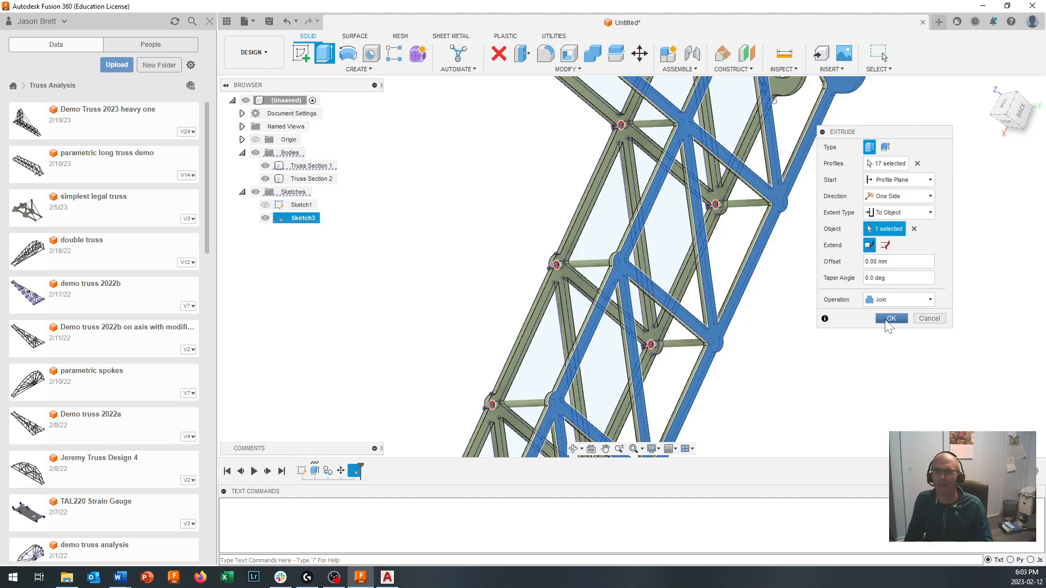
{"action": "left_click", "coordinate": [890, 319]}
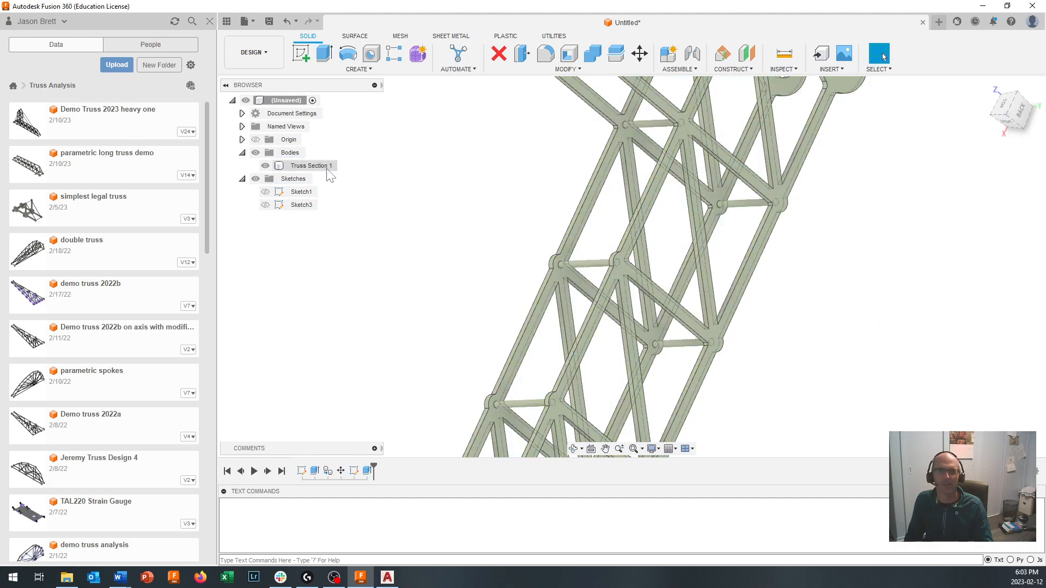
- Examine the joined two-sided truss and display the physical properties of the Truss Section 1 body
{"action": "left_click", "coordinate": [598, 279]}
{"action": "scroll", "coordinate": [610, 294], "scroll_direction": "down", "scroll_amount": 3}
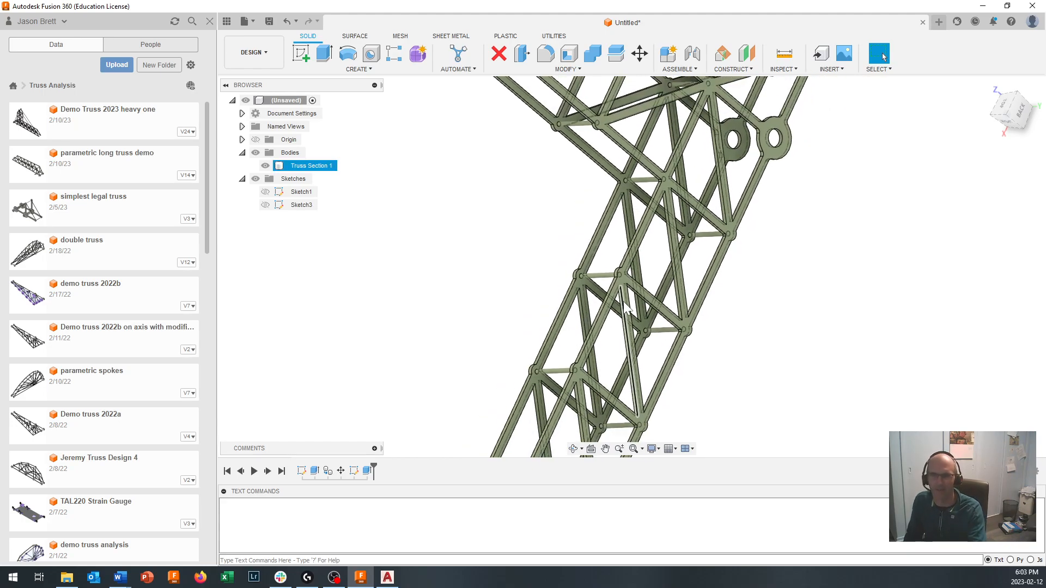
{"action": "scroll", "coordinate": [626, 308], "scroll_direction": "down", "scroll_amount": 2}
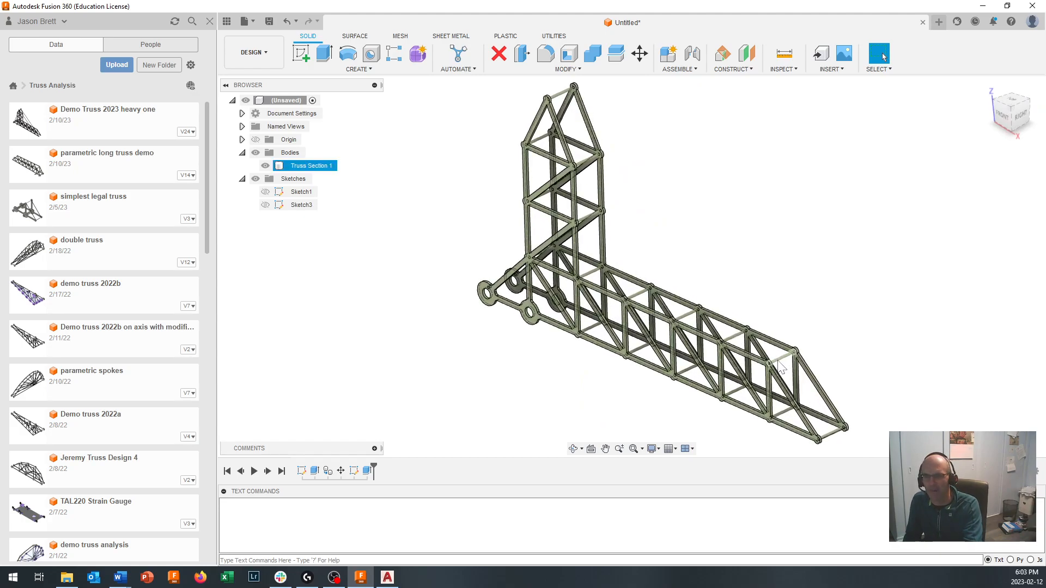
{"action": "scroll", "coordinate": [780, 361], "scroll_direction": "up", "scroll_amount": 2}
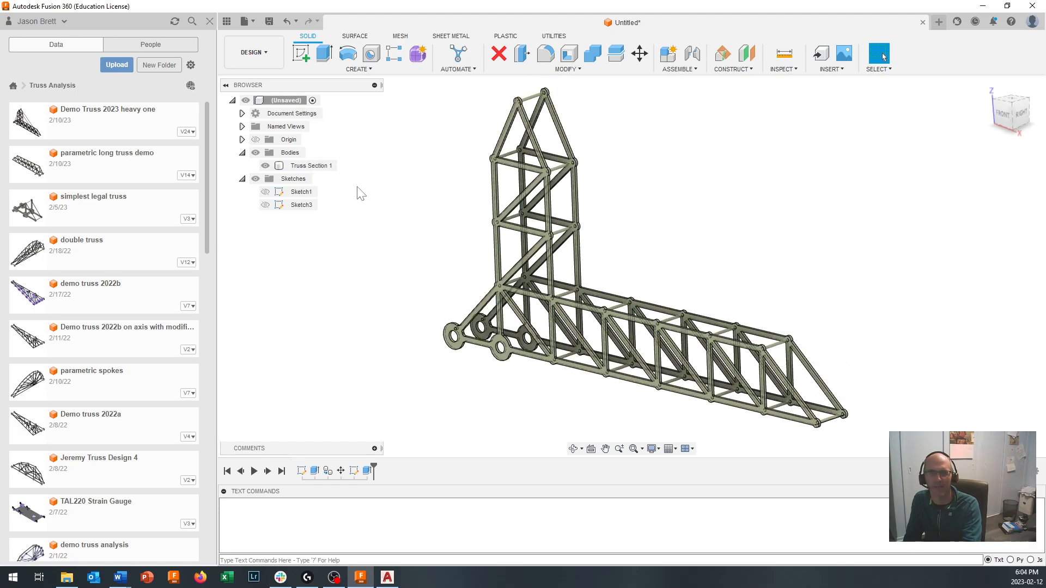
{"action": "left_click", "coordinate": [322, 167]}
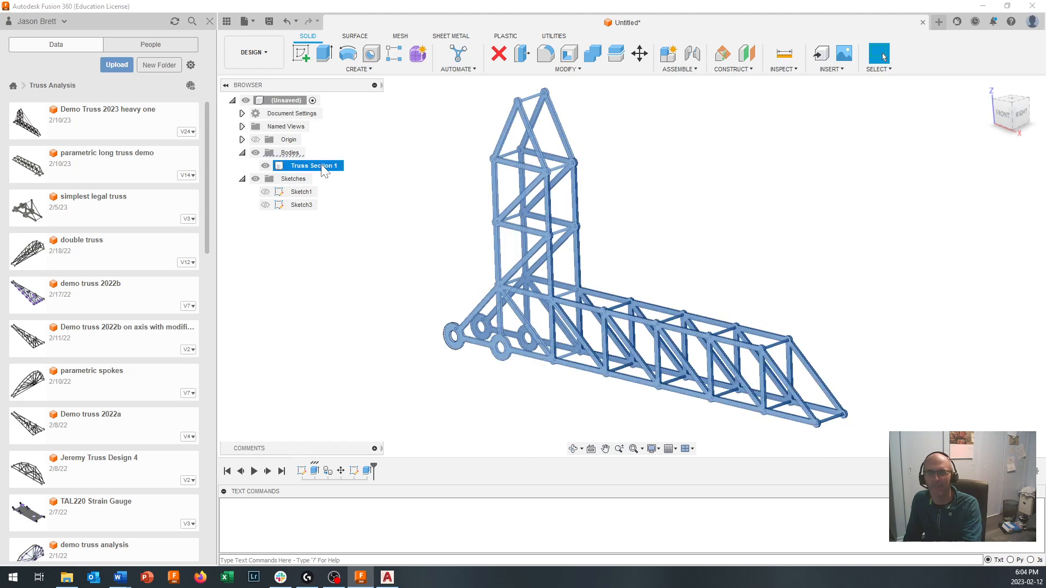
{"action": "right_click", "coordinate": [323, 170]}
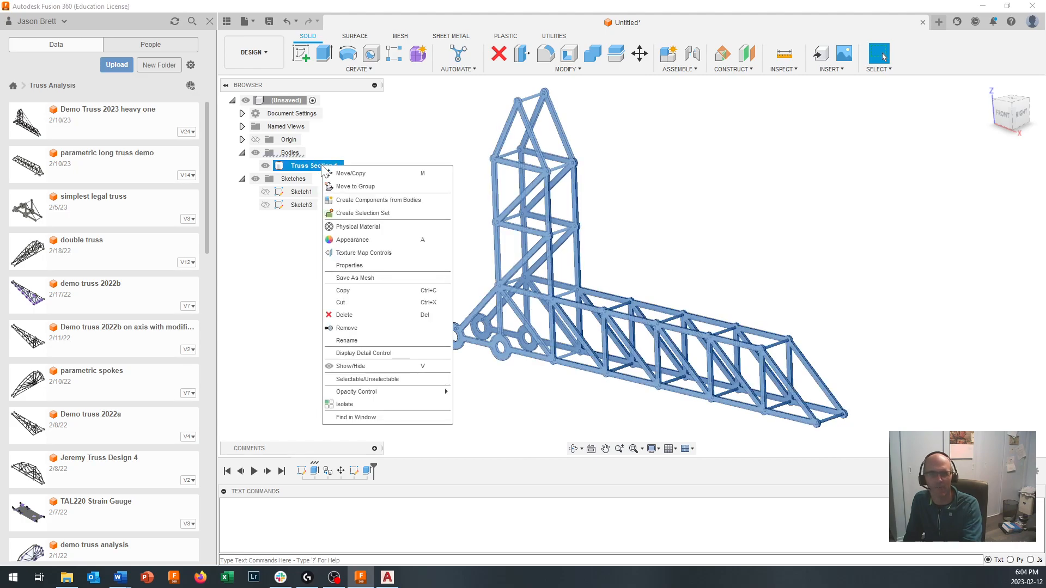
{"action": "left_click", "coordinate": [351, 266]}
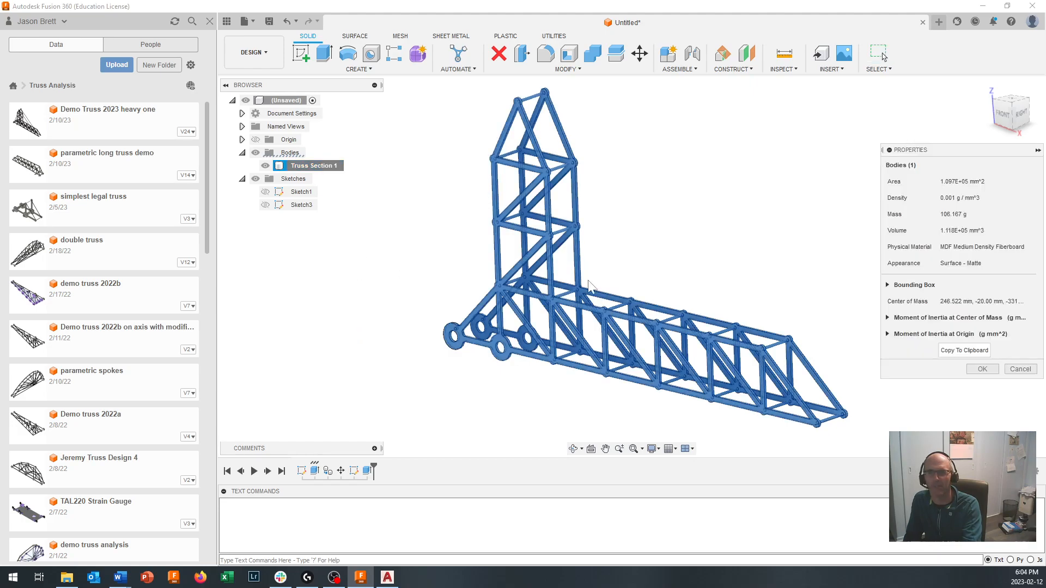
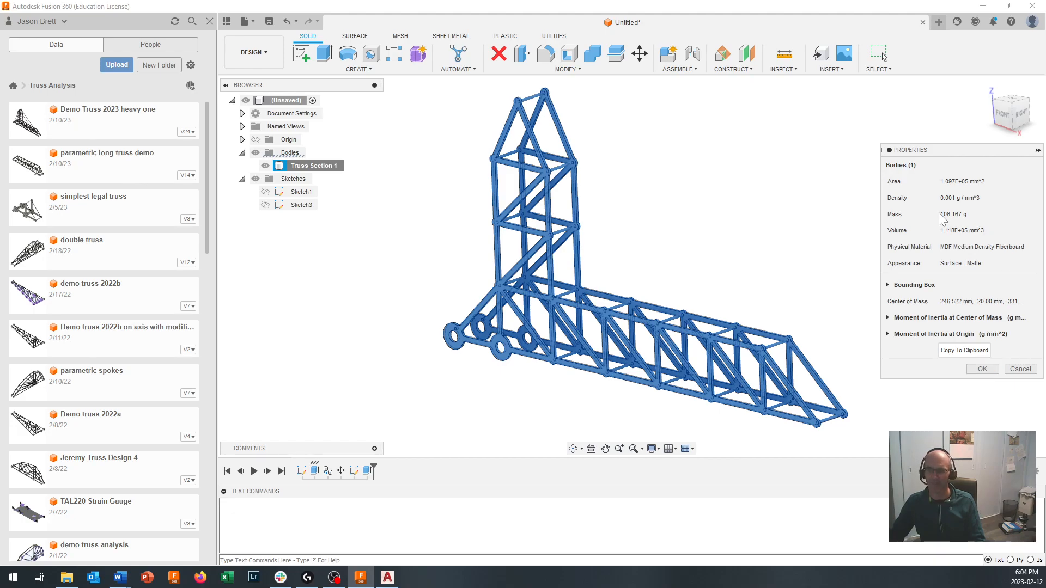
- Close the body's physical properties and create a component from the Truss Section 1 body
{"action": "left_click", "coordinate": [982, 369]}
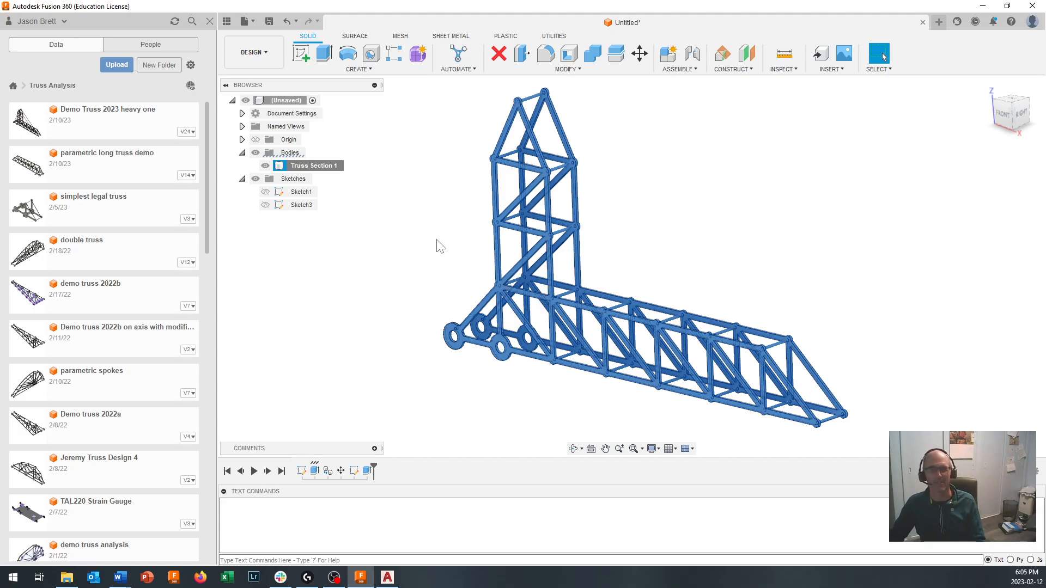
{"action": "scroll", "coordinate": [602, 216], "scroll_direction": "down", "scroll_amount": 1}
{"action": "scroll", "coordinate": [602, 211], "scroll_direction": "up", "scroll_amount": 1}
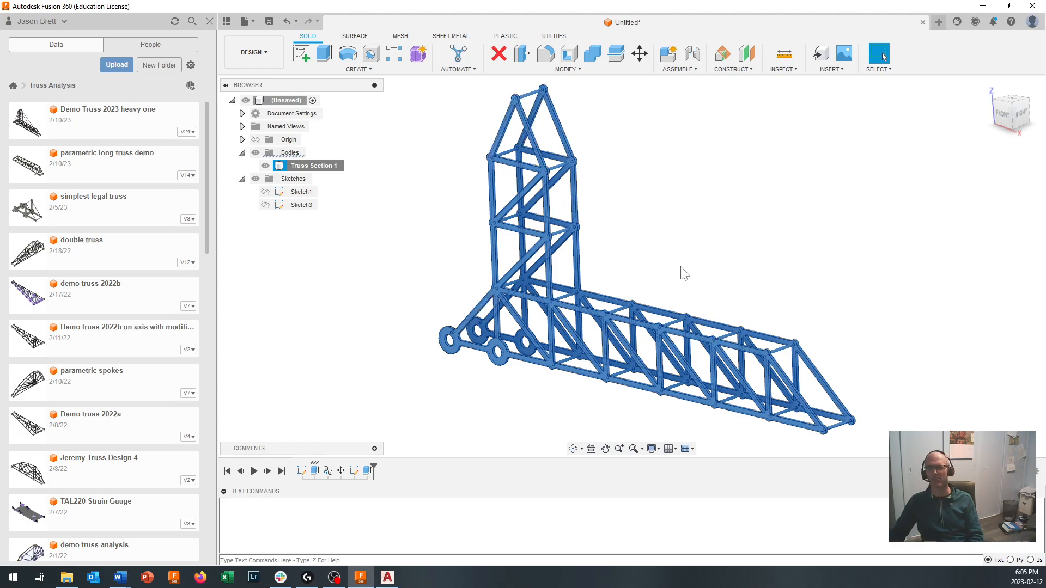
{"action": "scroll", "coordinate": [684, 274], "scroll_direction": "down", "scroll_amount": 2}
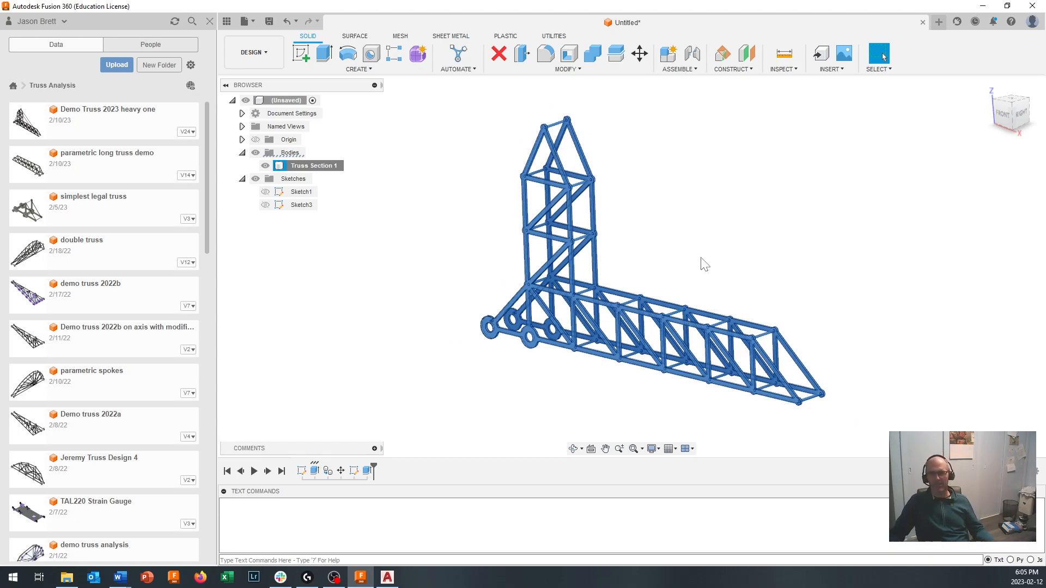
{"action": "left_click", "coordinate": [701, 262]}
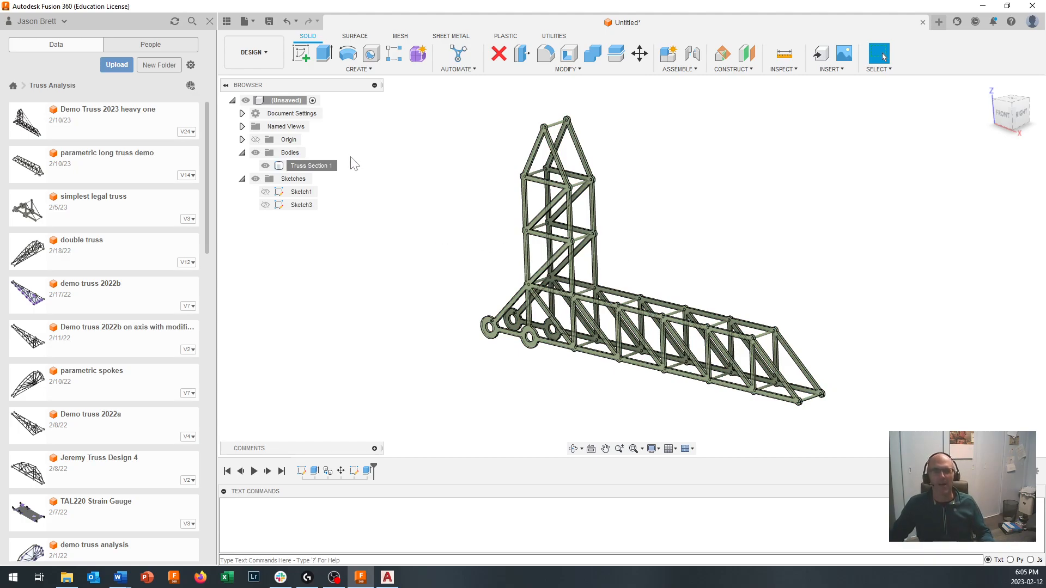
{"action": "right_click", "coordinate": [313, 170]}
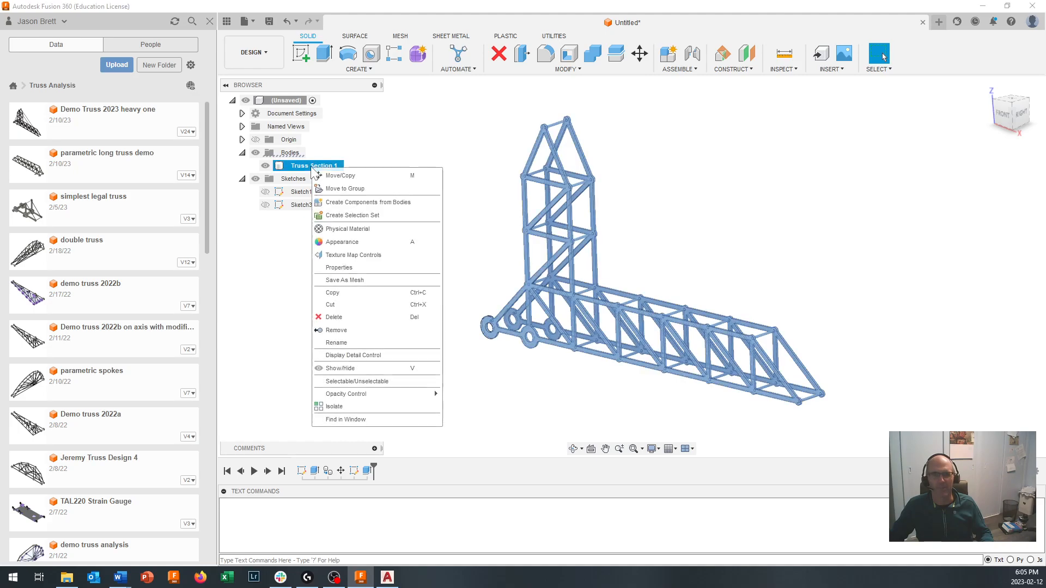
{"action": "left_click", "coordinate": [384, 202]}
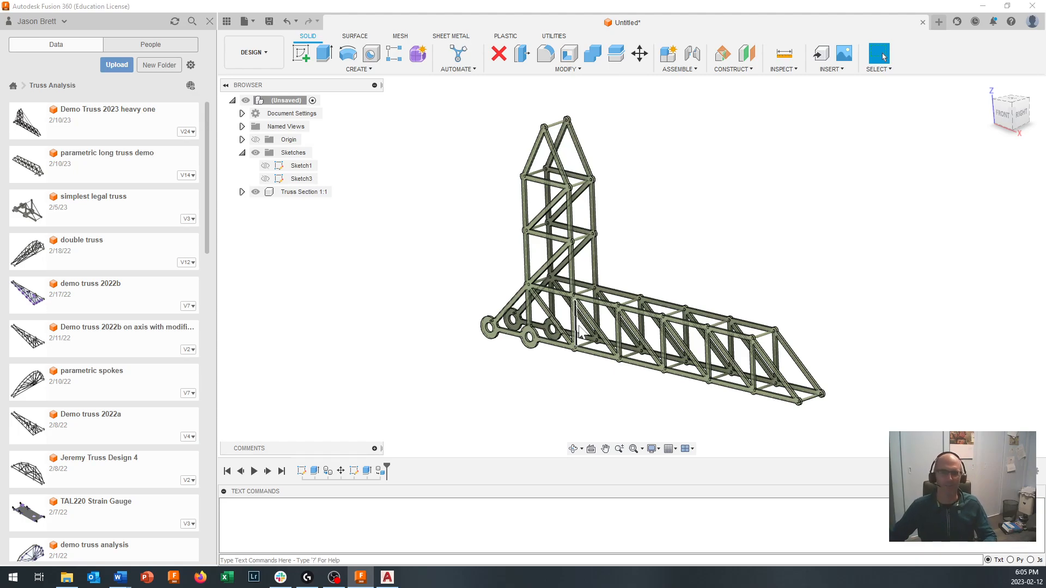
- Start a new sketch on the front face of the truss, near the outermost base ring
{"action": "scroll", "coordinate": [535, 338], "scroll_direction": "up", "scroll_amount": 3}
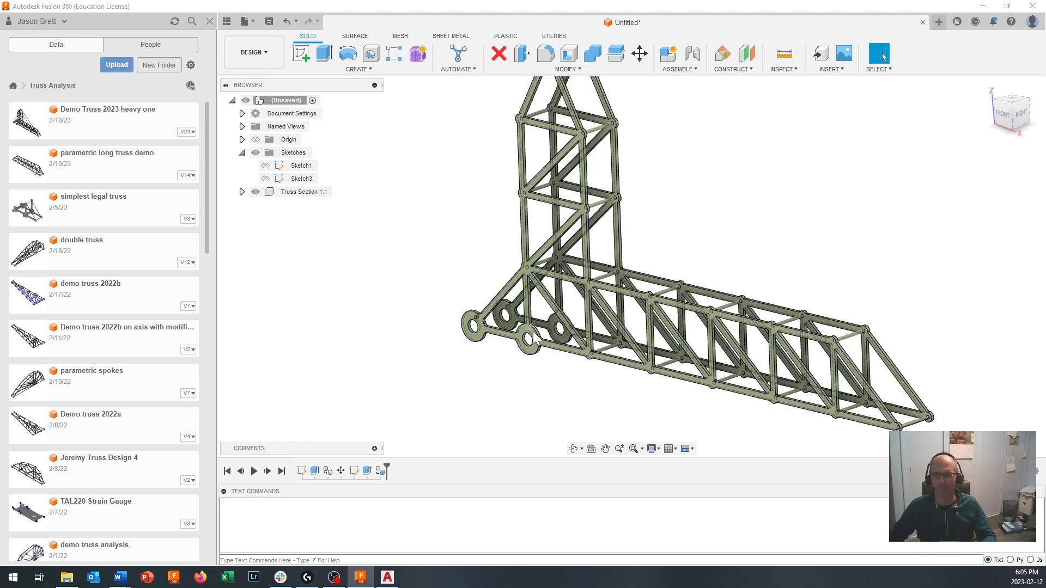
{"action": "scroll", "coordinate": [536, 338], "scroll_direction": "up", "scroll_amount": 2}
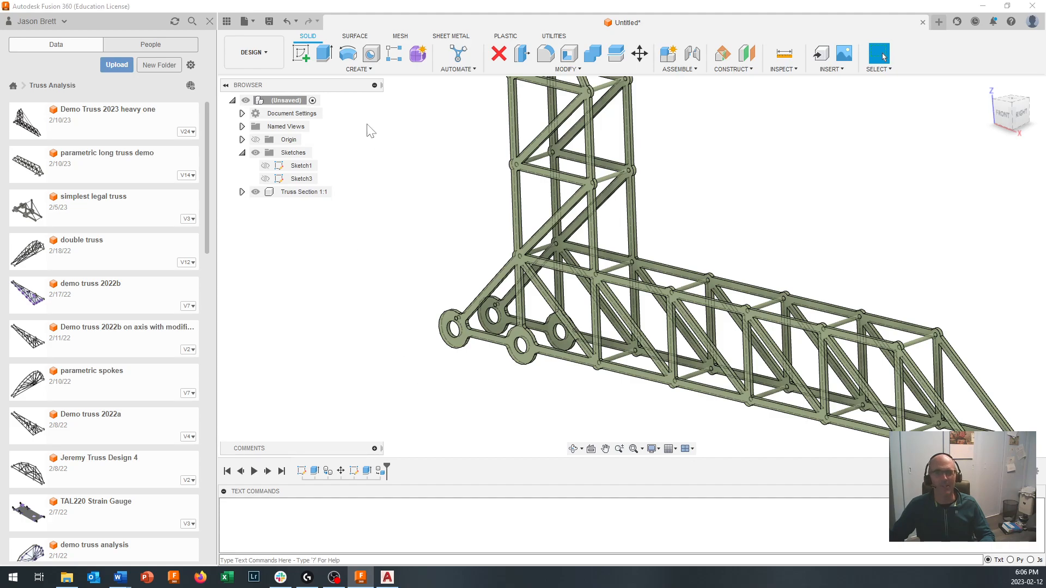
{"action": "left_click", "coordinate": [303, 57]}
{"action": "scroll", "coordinate": [447, 334], "scroll_direction": "up", "scroll_amount": 3}
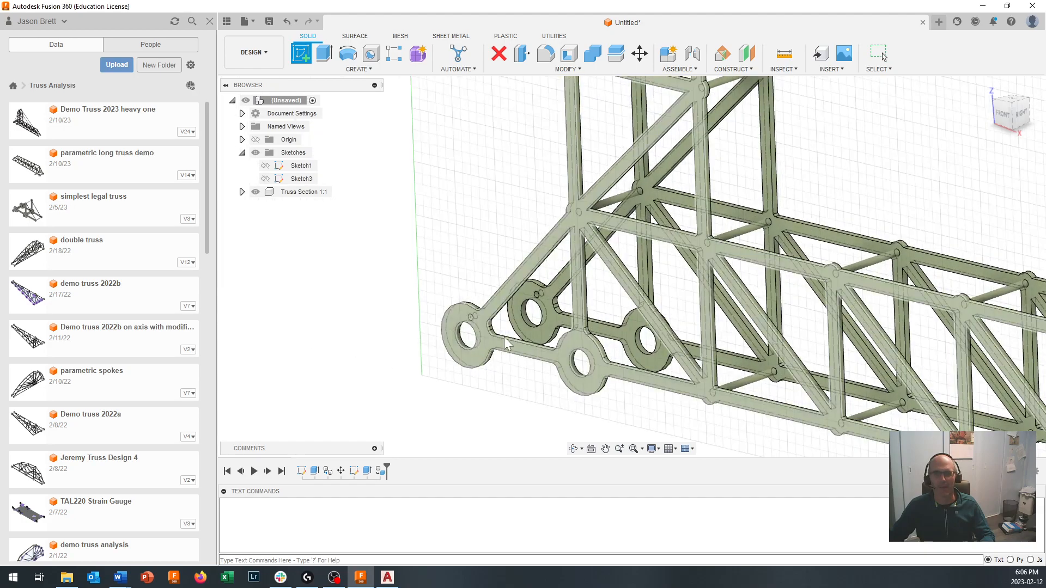
{"action": "left_click", "coordinate": [488, 345]}
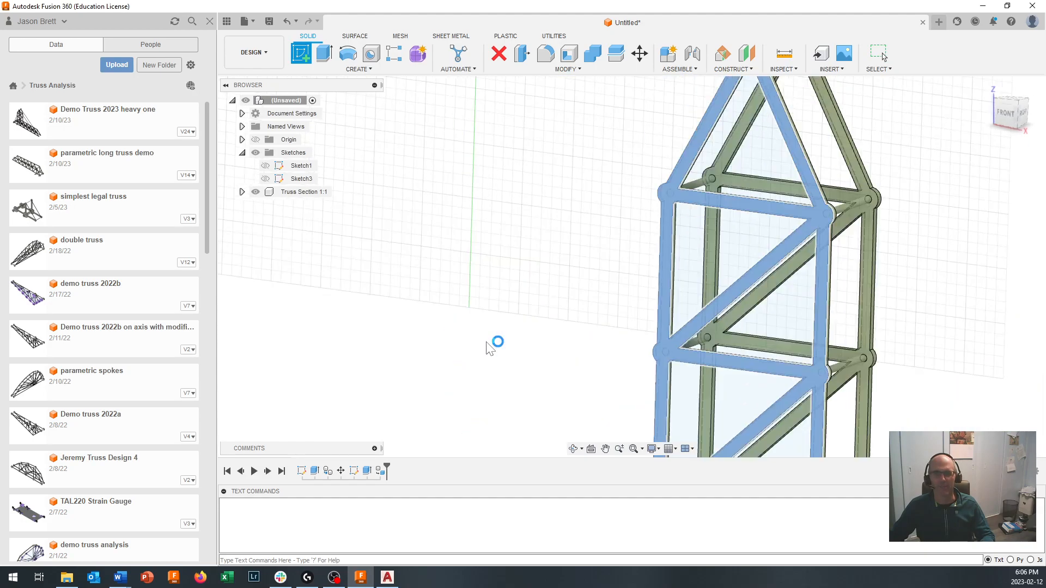
{"action": "left_click", "coordinate": [632, 447]}
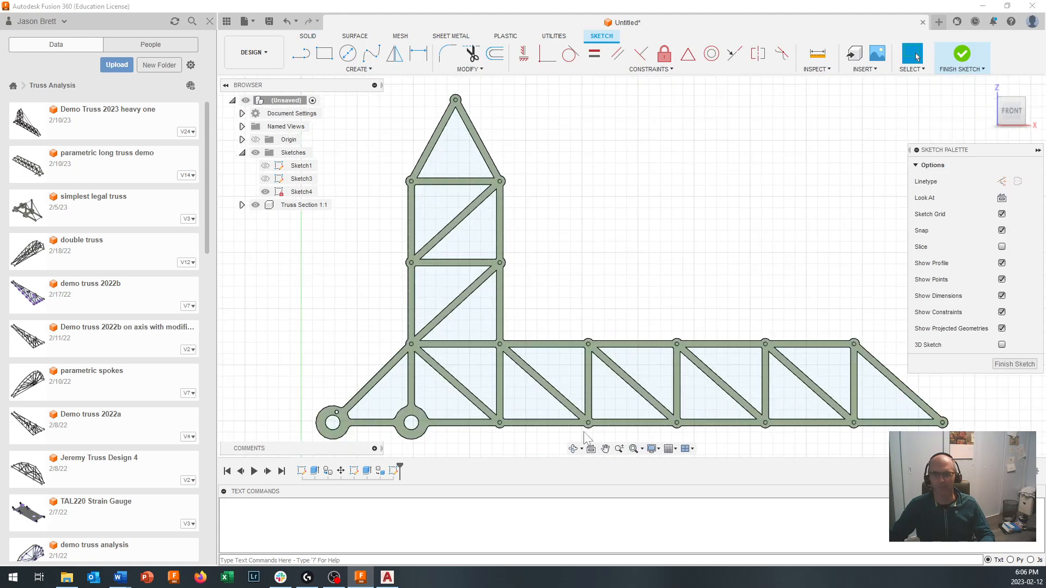
{"action": "scroll", "coordinate": [416, 299], "scroll_direction": "up", "scroll_amount": 5}
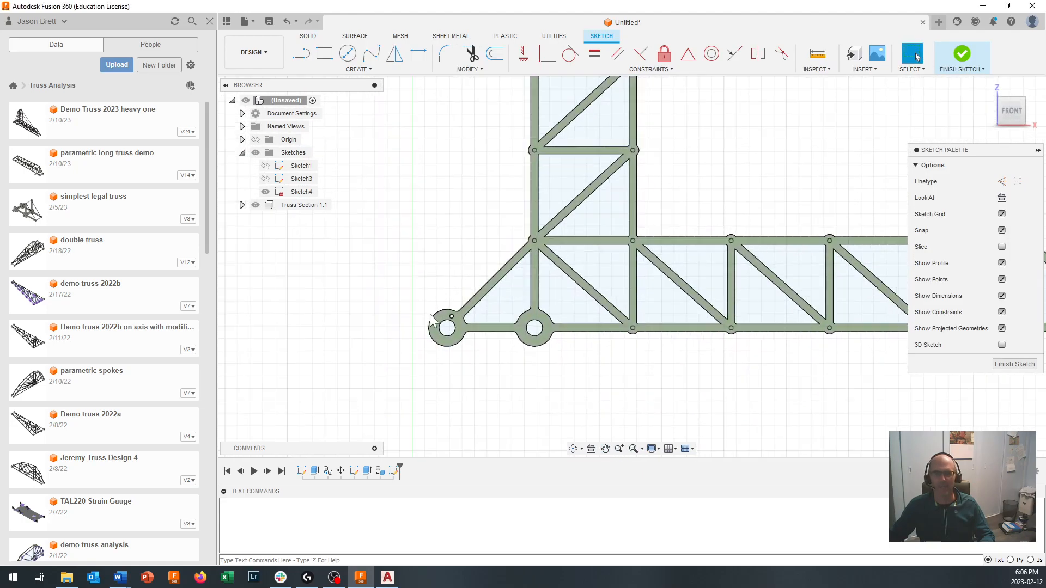
{"action": "scroll", "coordinate": [458, 339], "scroll_direction": "up", "scroll_amount": 1}
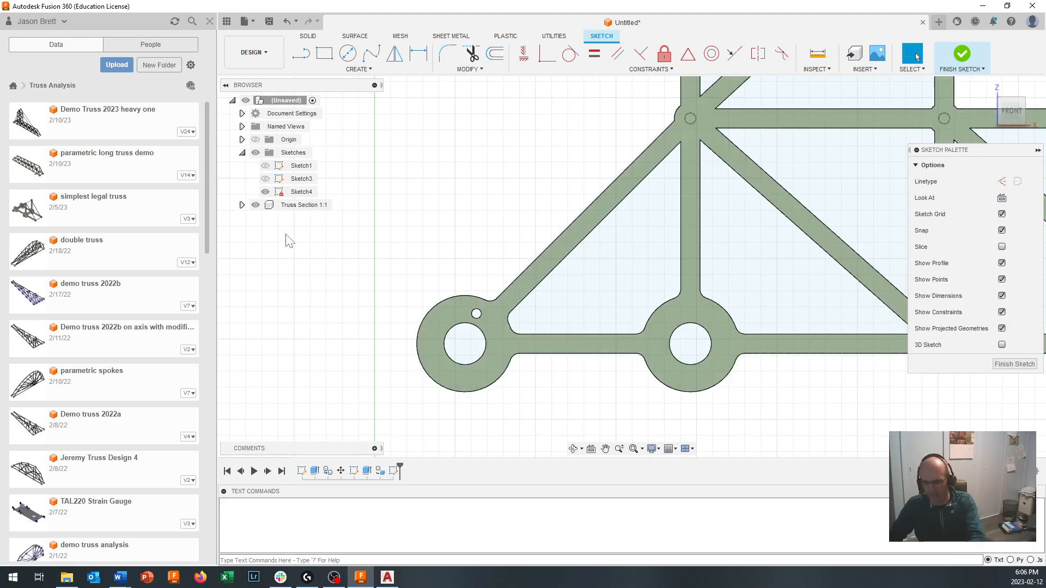
- Project the hole edge of the outermost base ring into the sketch and finish the sketch
{"action": "left_click", "coordinate": [357, 69]}
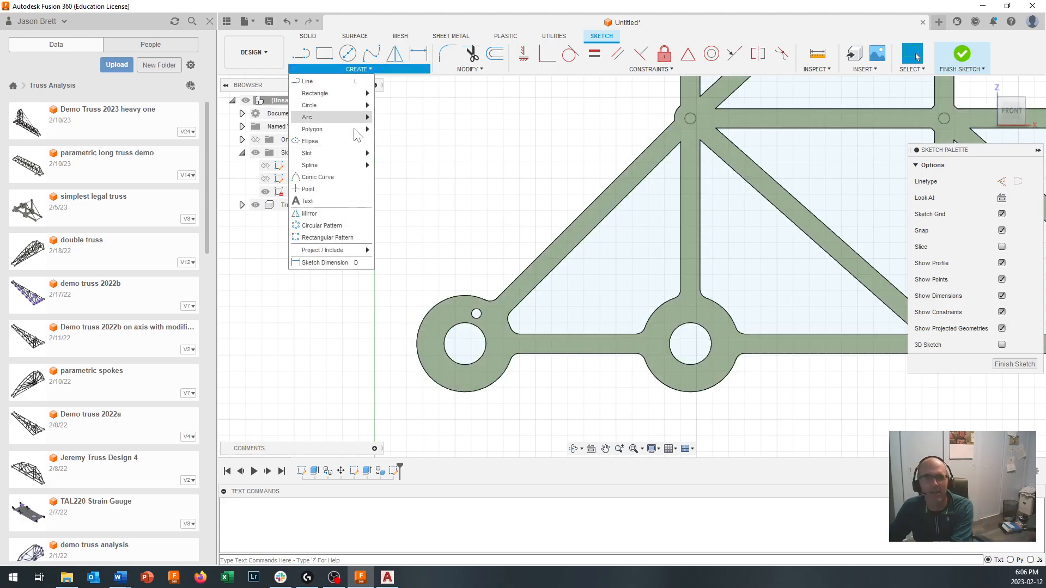
{"action": "mouse_move", "coordinate": [341, 250]}
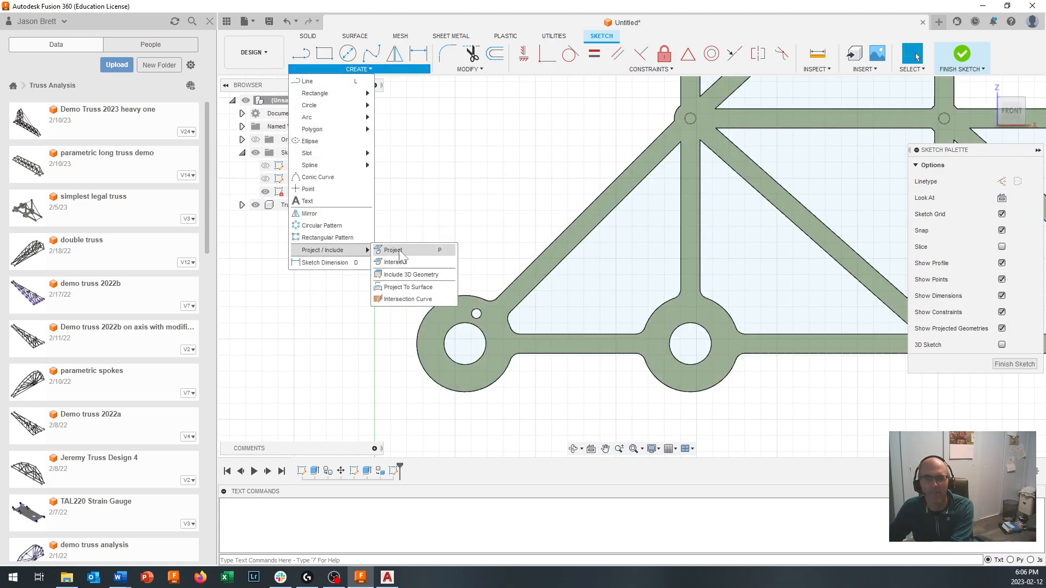
{"action": "left_click", "coordinate": [410, 249]}
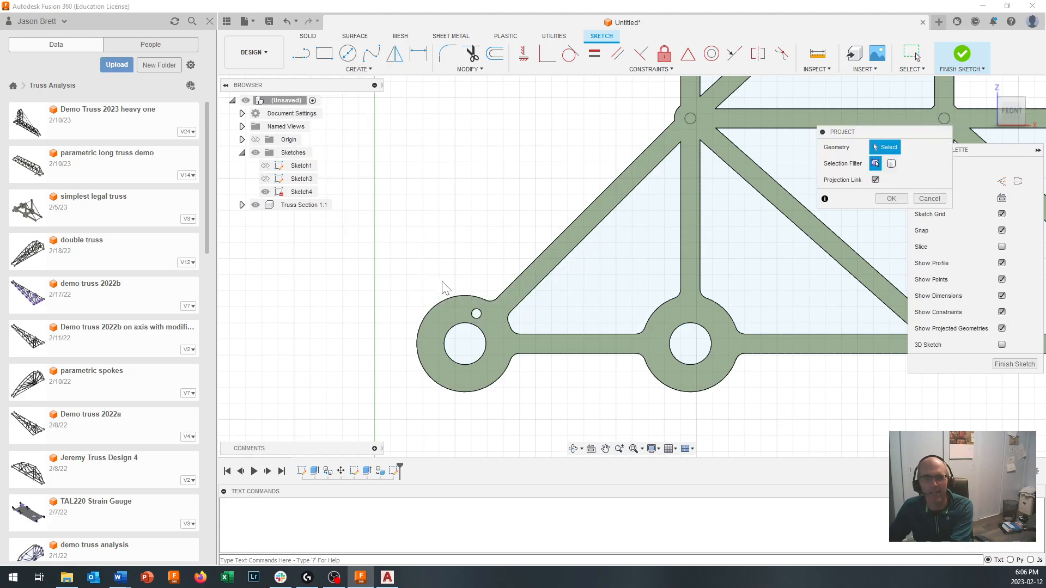
{"action": "left_click", "coordinate": [467, 324]}
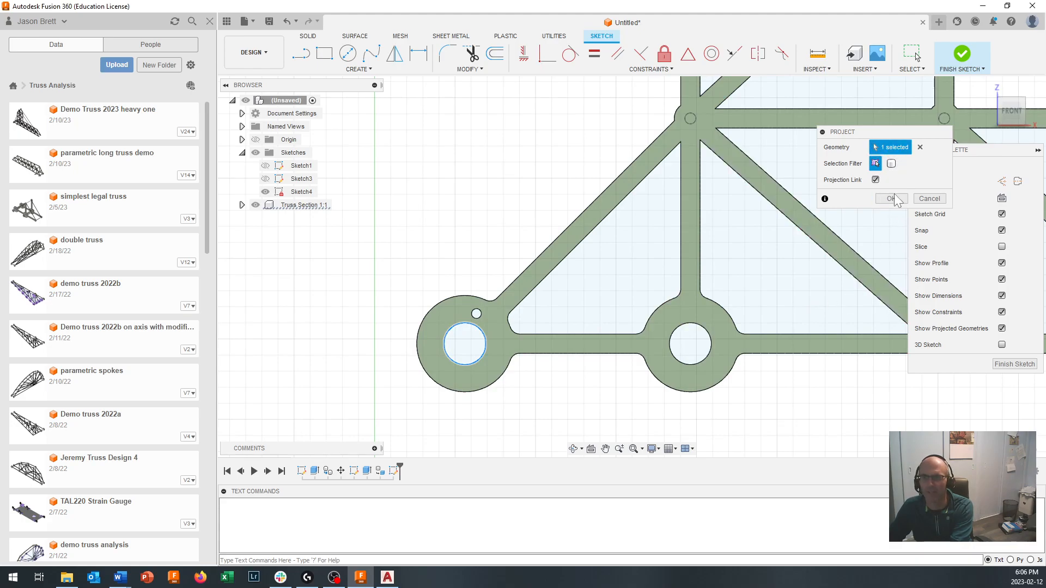
{"action": "left_click", "coordinate": [891, 198]}
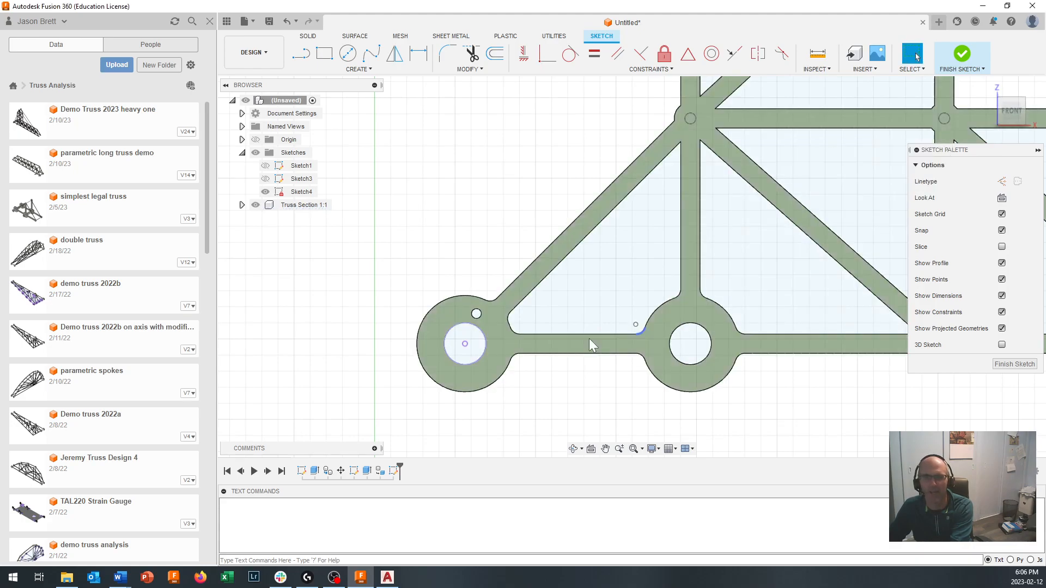
{"action": "left_click", "coordinate": [1010, 365]}
- Set up a Two Sides extrusion of the projected ring-hole profile, 20 mm on side 1 and 75 mm on side 2
{"action": "middle_click_drag", "start_coordinate": [838, 409], "coordinate": [464, 174], "text": "shift"}
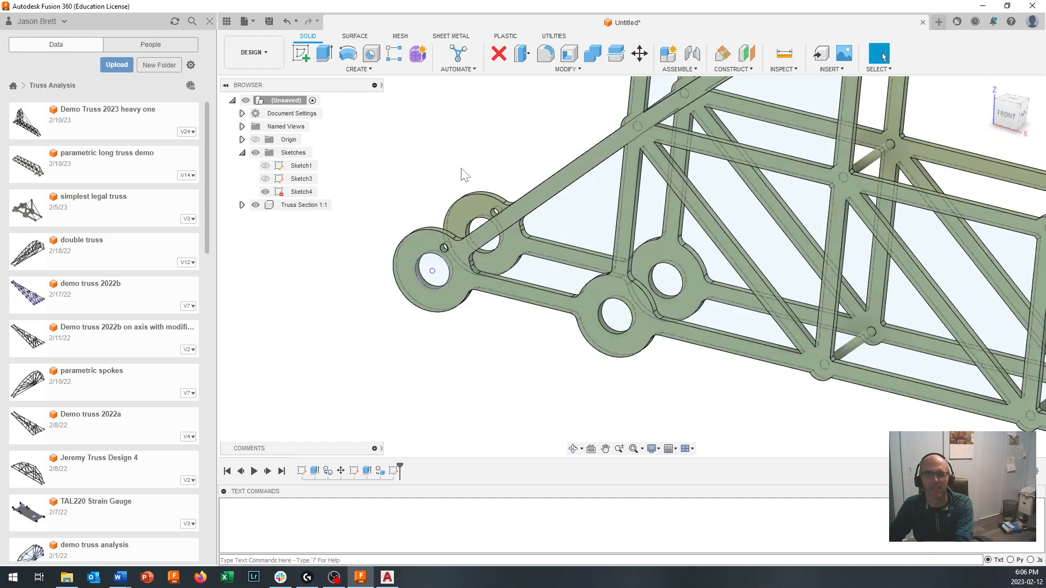
{"action": "left_click", "coordinate": [323, 54]}
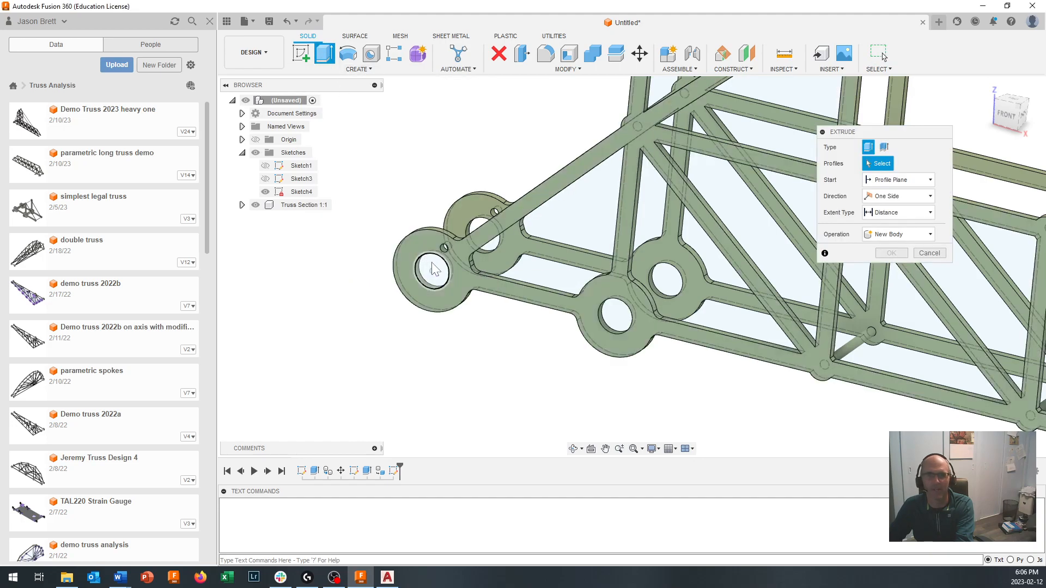
{"action": "left_click", "coordinate": [433, 270]}
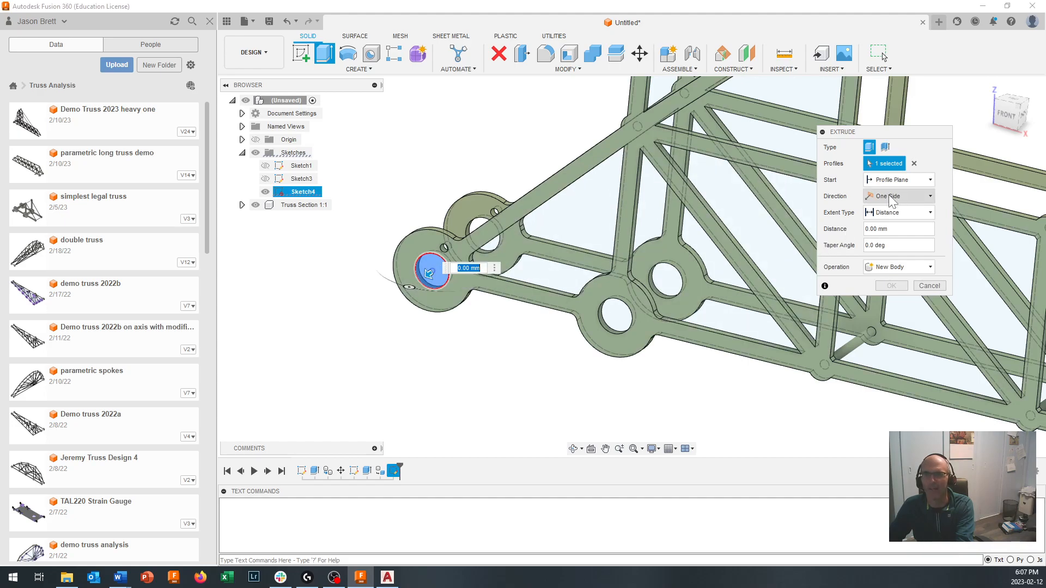
{"action": "left_click", "coordinate": [892, 200]}
{"action": "left_click", "coordinate": [892, 226]}
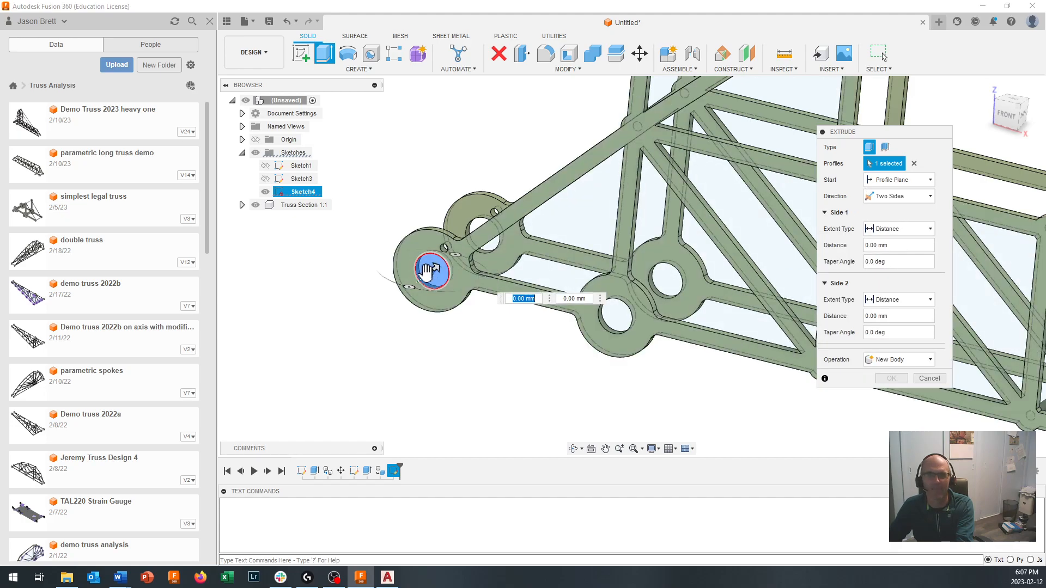
{"action": "type", "text": "20"}
{"action": "left_click_drag", "start_coordinate": [436, 267], "coordinate": [540, 235]}
{"action": "middle_click_drag", "start_coordinate": [539, 236], "coordinate": [532, 293], "text": "shift"}
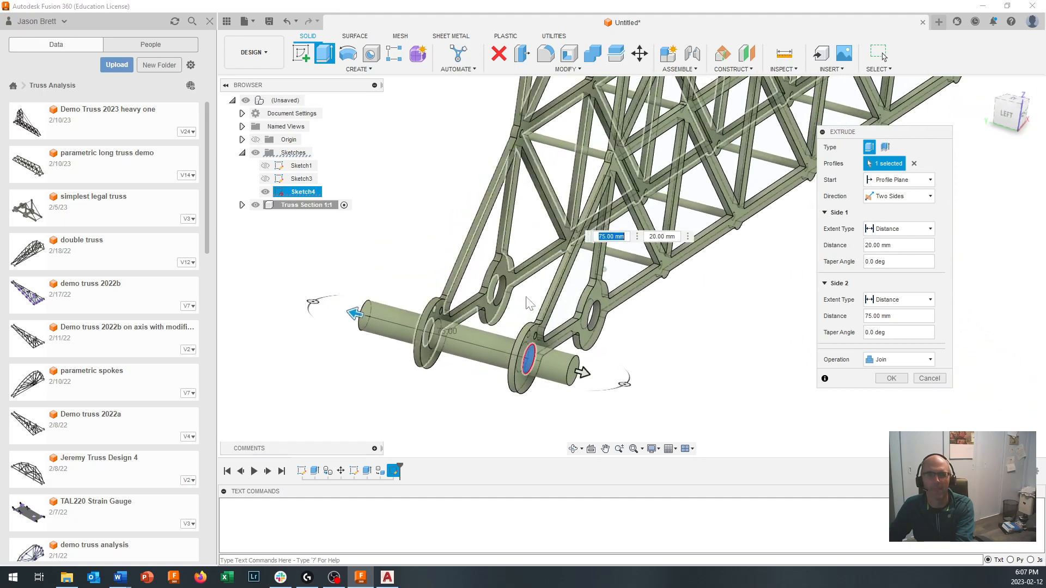
- Set the pin extrusion to New Component, extend side 1 to 30 mm and create the pin
{"action": "left_click", "coordinate": [586, 373]}
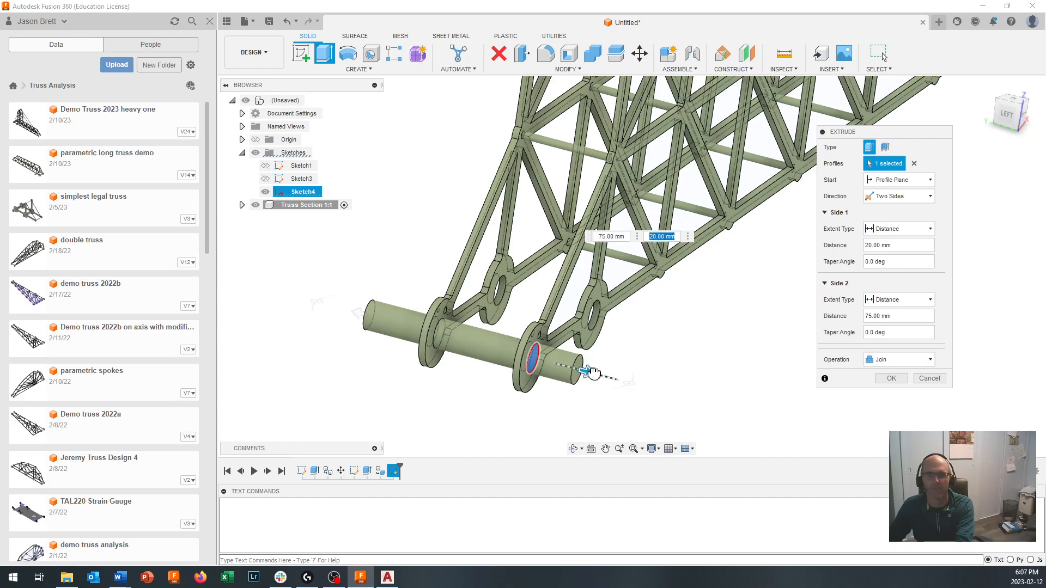
{"action": "left_click", "coordinate": [893, 363]}
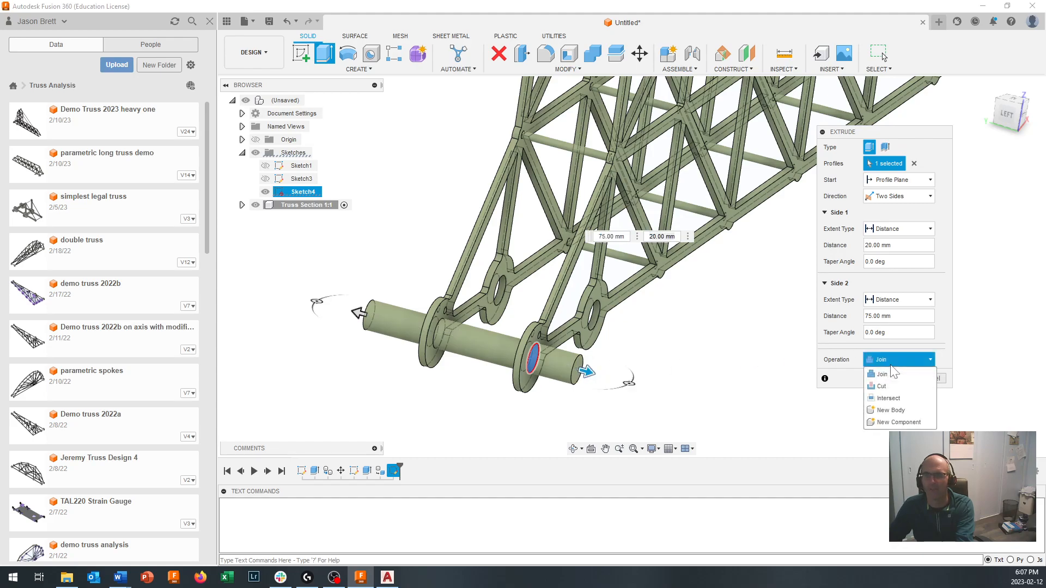
{"action": "left_click", "coordinate": [899, 423]}
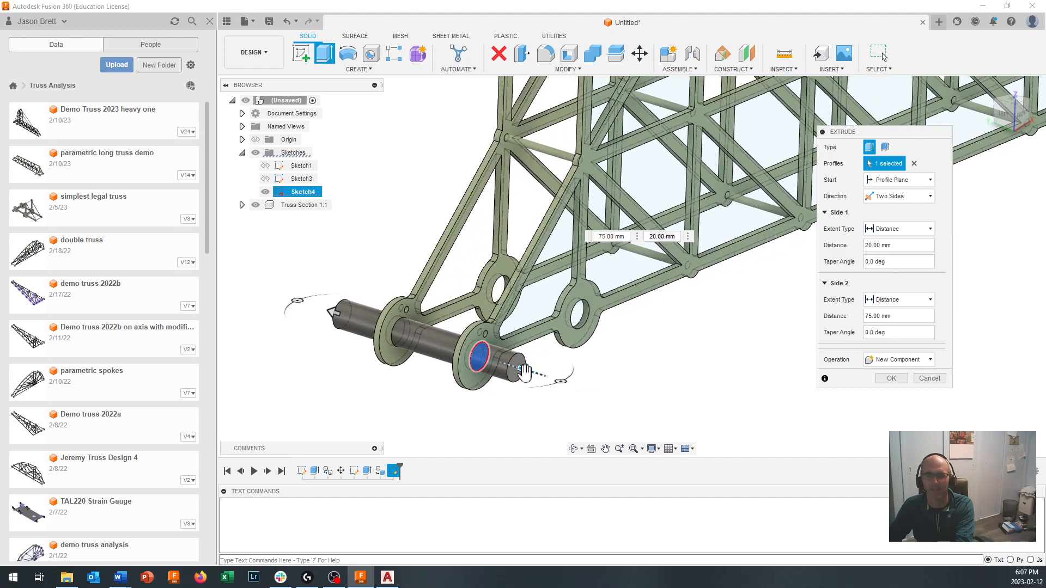
{"action": "left_click_drag", "start_coordinate": [525, 372], "coordinate": [542, 375]}
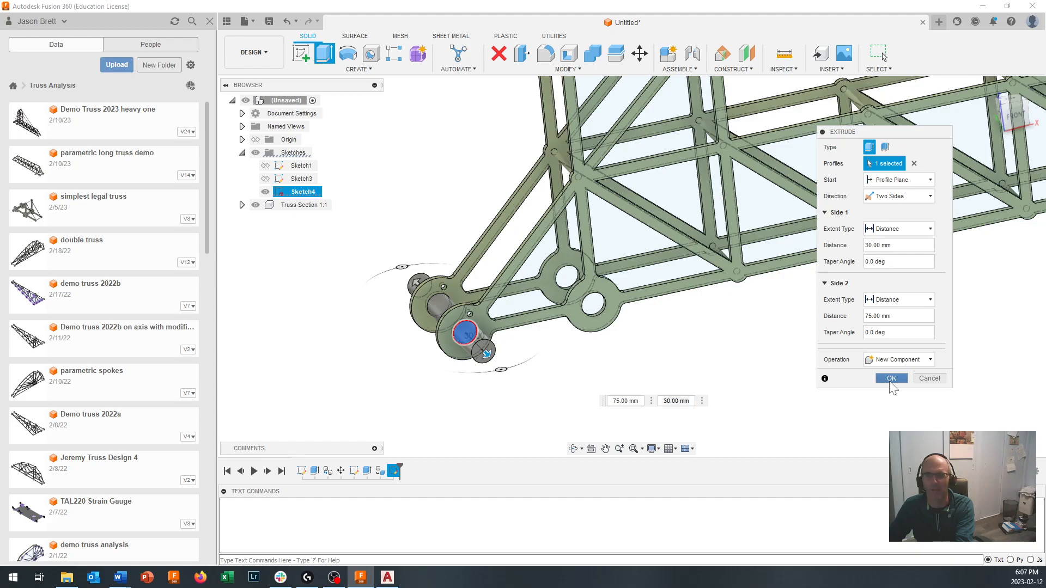
{"action": "left_click", "coordinate": [891, 381]}
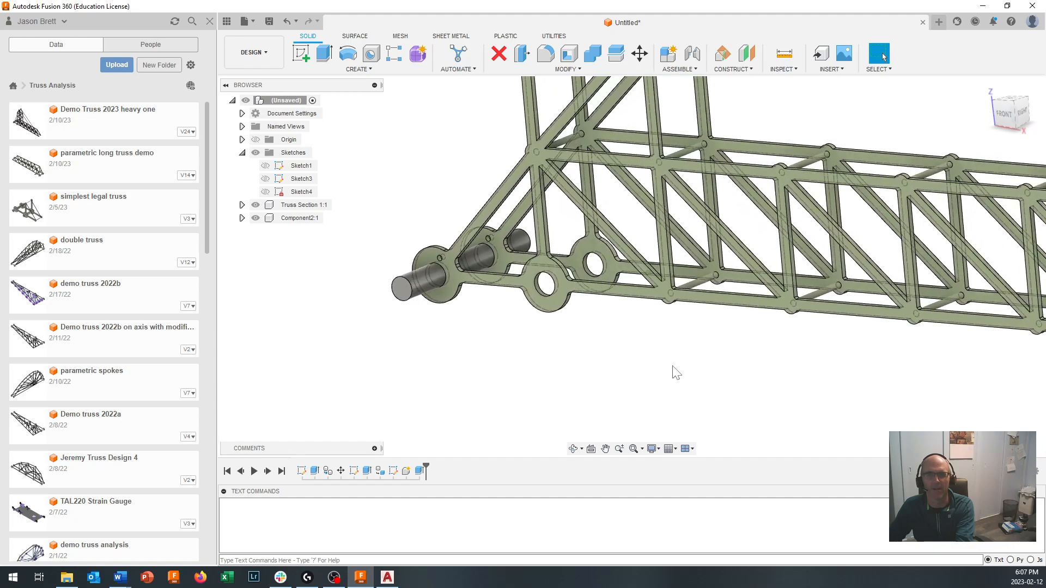
- Start another sketch on the truss's front face and project the hole edge of the second base ring into it
{"action": "left_click", "coordinate": [302, 55]}
{"action": "left_click", "coordinate": [545, 265]}
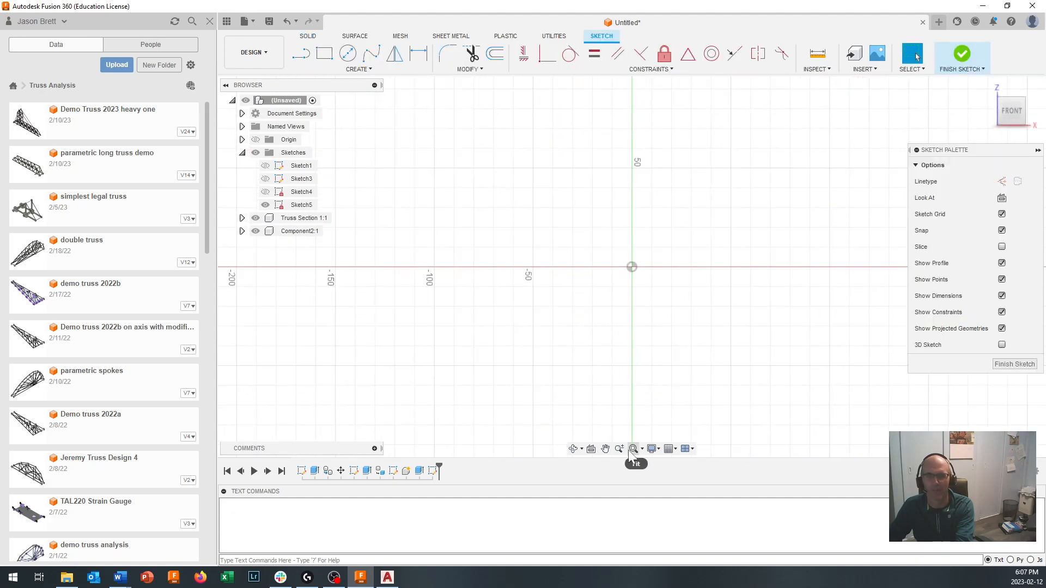
{"action": "left_click", "coordinate": [632, 450]}
{"action": "scroll", "coordinate": [414, 444], "scroll_direction": "up", "scroll_amount": 5}
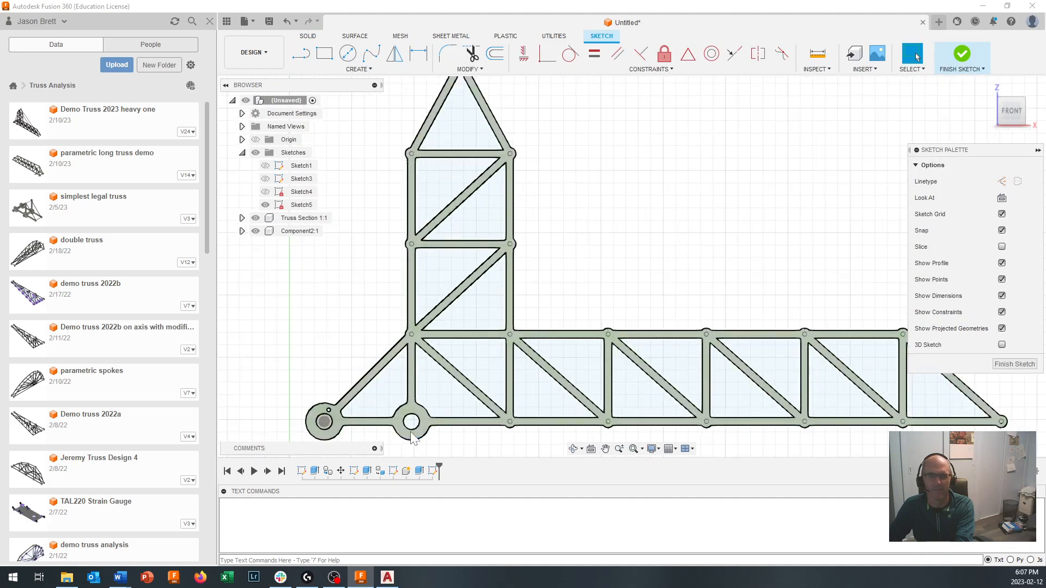
{"action": "mouse_move", "coordinate": [418, 413]}
{"action": "middle_mouse_down"}
{"action": "mouse_move", "coordinate": [444, 374]}
{"action": "mouse_move", "coordinate": [503, 332]}
{"action": "middle_mouse_up"}
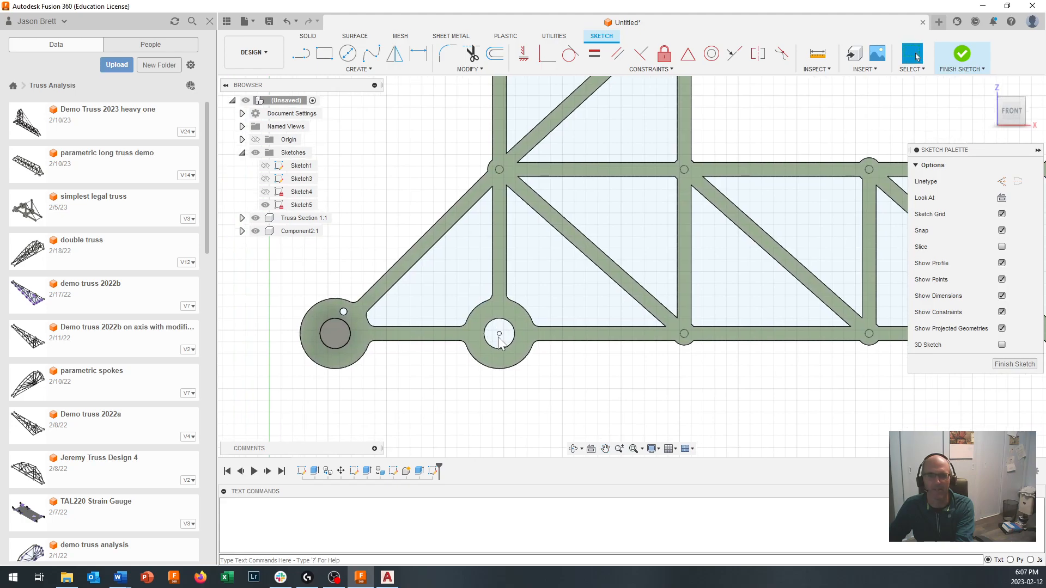
{"action": "scroll", "coordinate": [503, 331], "scroll_direction": "up", "scroll_amount": 2}
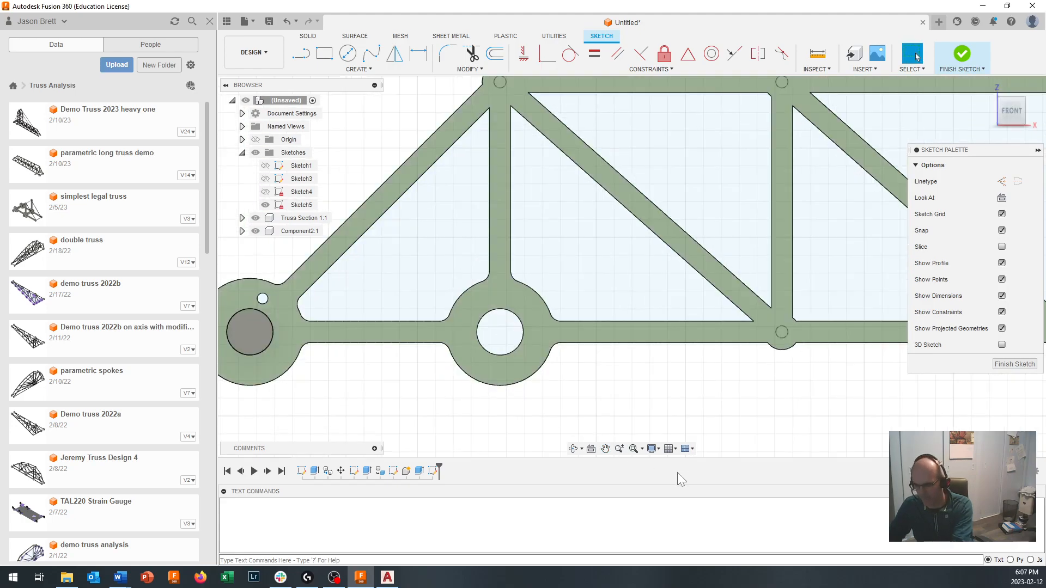
{"action": "key", "text": "p"}
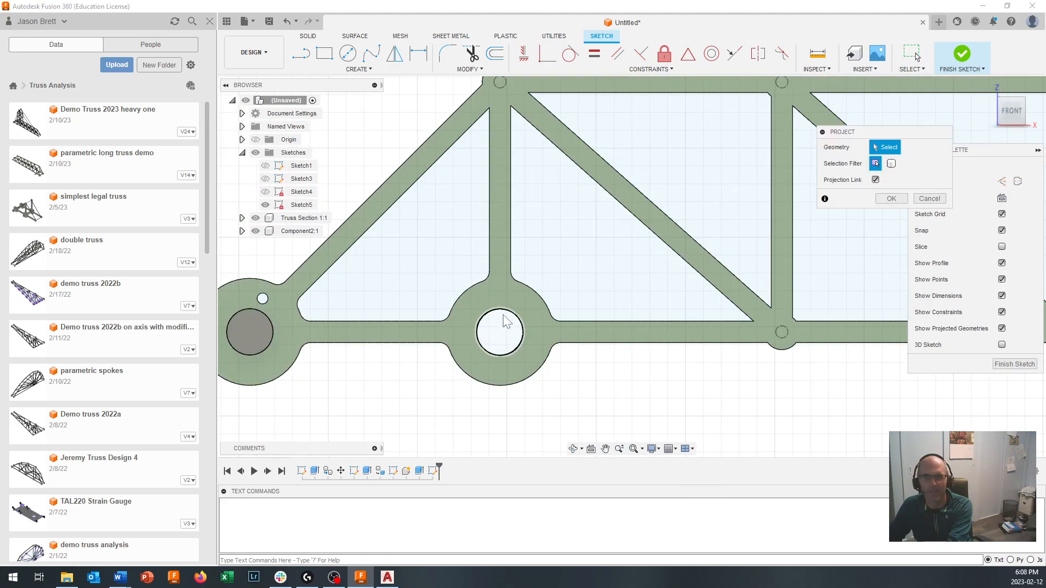
{"action": "left_click", "coordinate": [512, 320]}
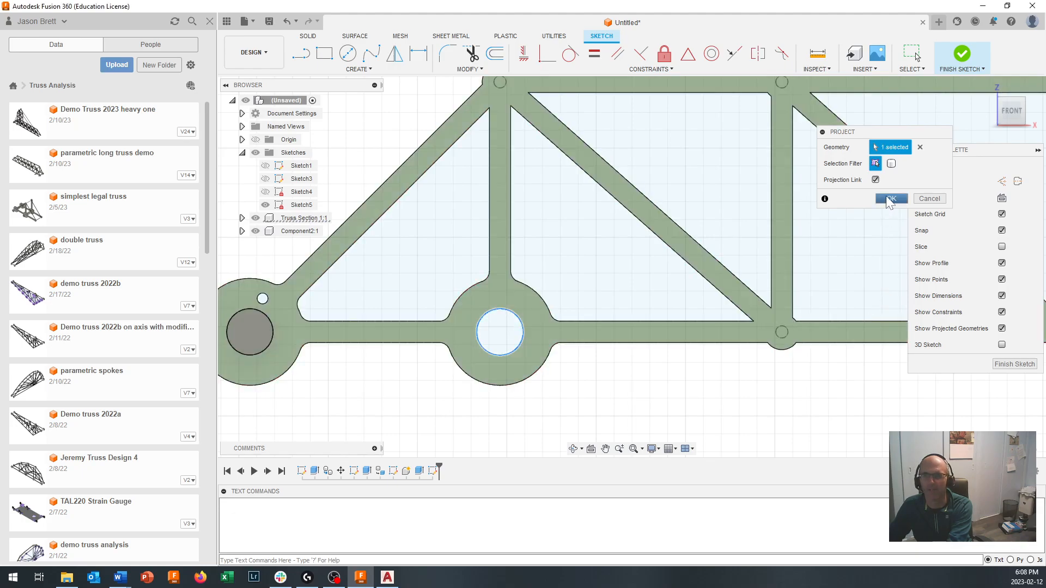
{"action": "left_click", "coordinate": [889, 199]}
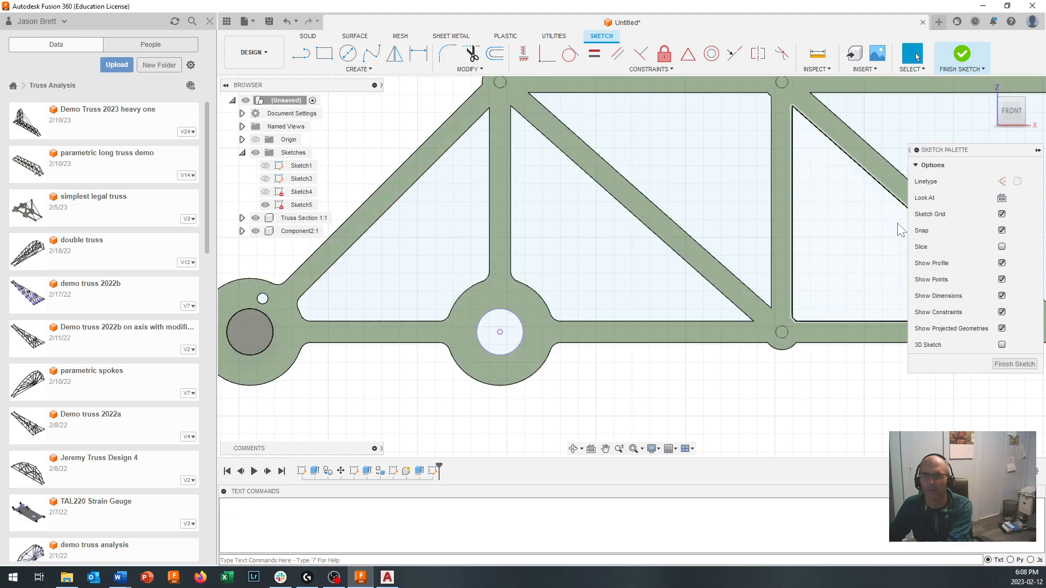
{"action": "left_click", "coordinate": [1008, 366]}
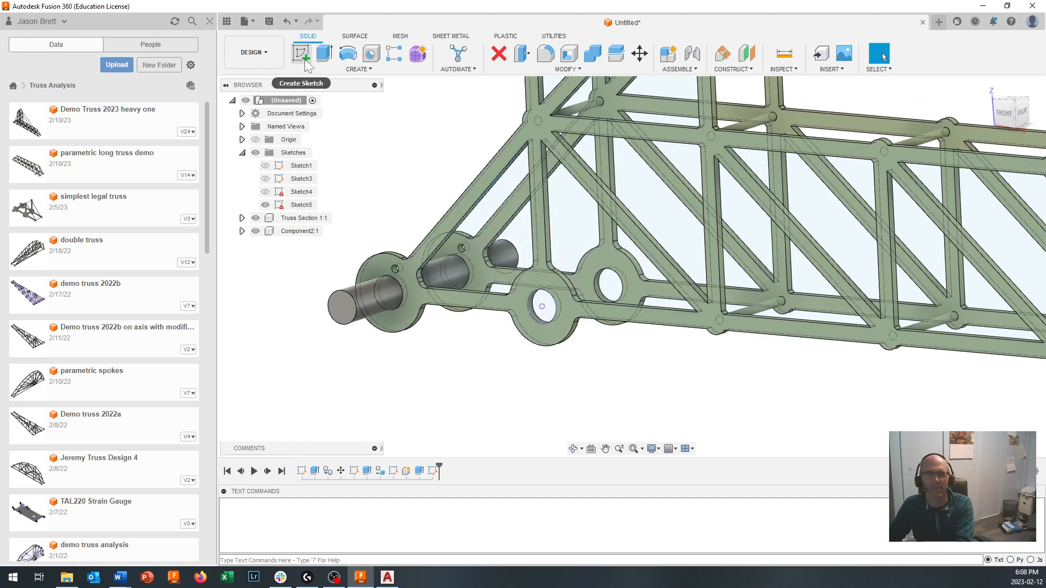
{"action": "left_click", "coordinate": [324, 54]}
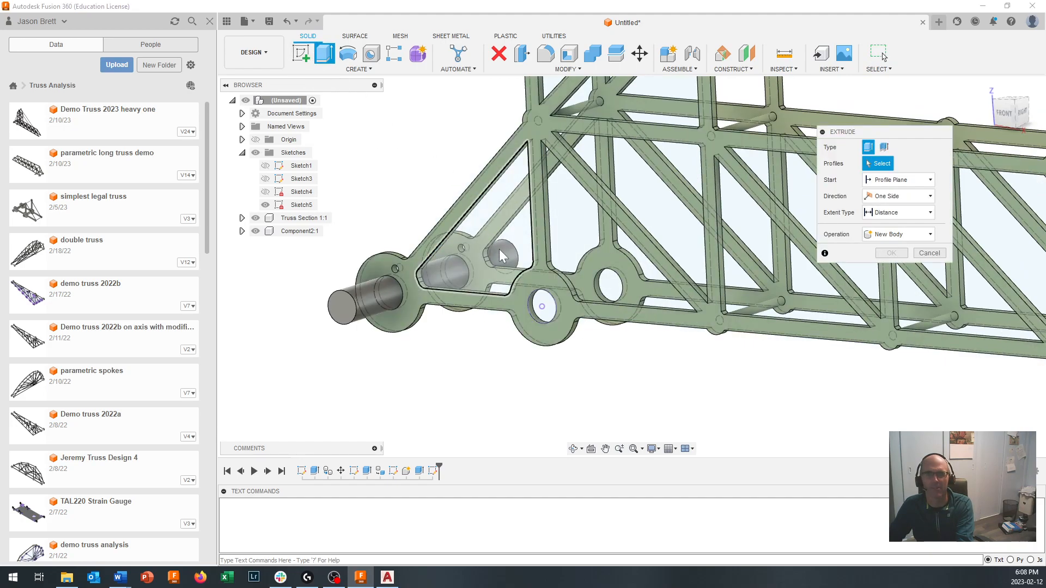
{"action": "left_click", "coordinate": [540, 308]}
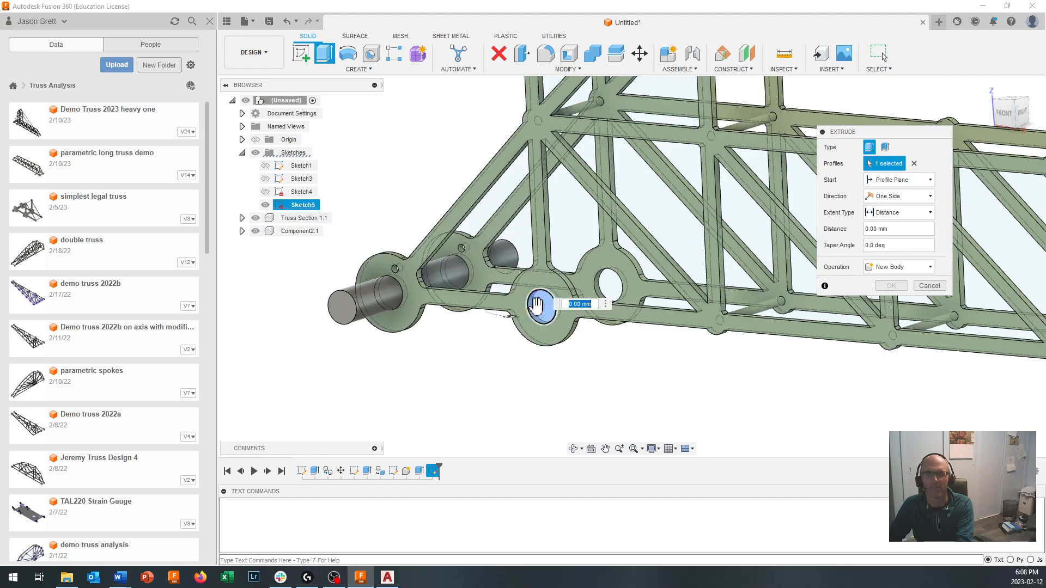
{"action": "left_click_drag", "start_coordinate": [535, 306], "coordinate": [475, 327]}
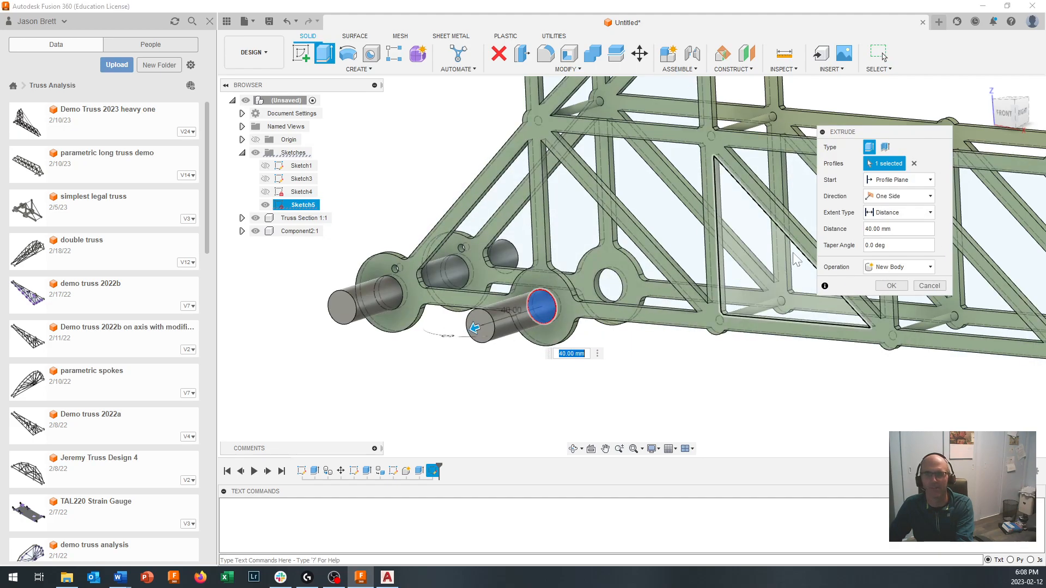
{"action": "left_click", "coordinate": [896, 196]}
{"action": "left_click", "coordinate": [896, 214]}
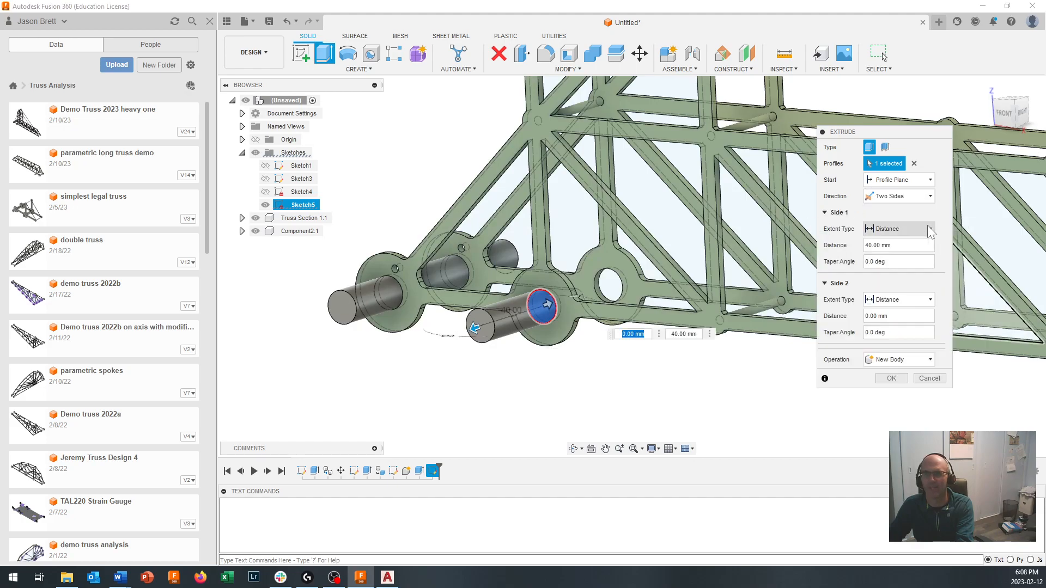
{"action": "left_click_drag", "start_coordinate": [550, 303], "coordinate": [670, 263]}
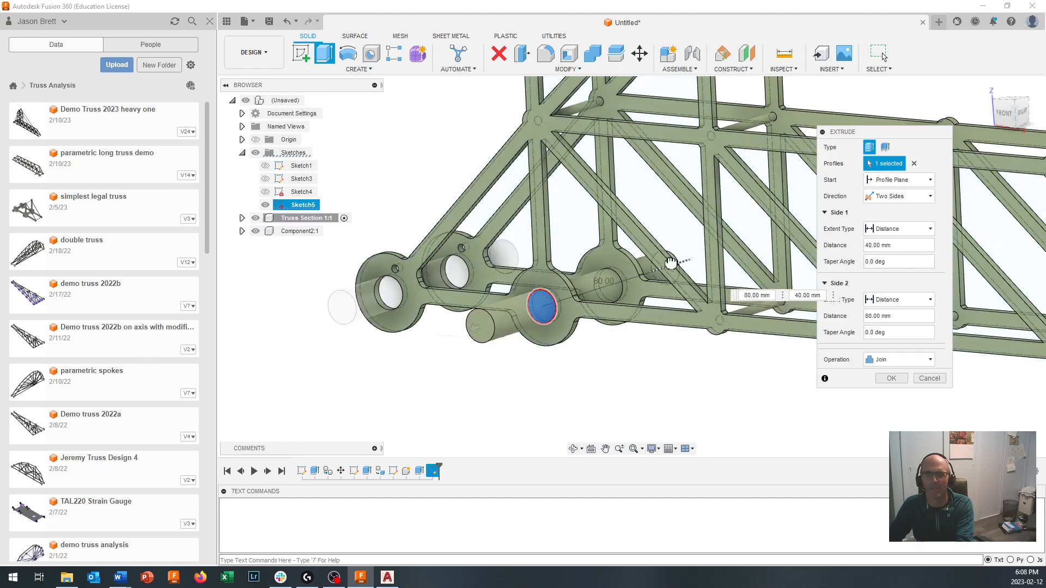
{"action": "left_click", "coordinate": [893, 361]}
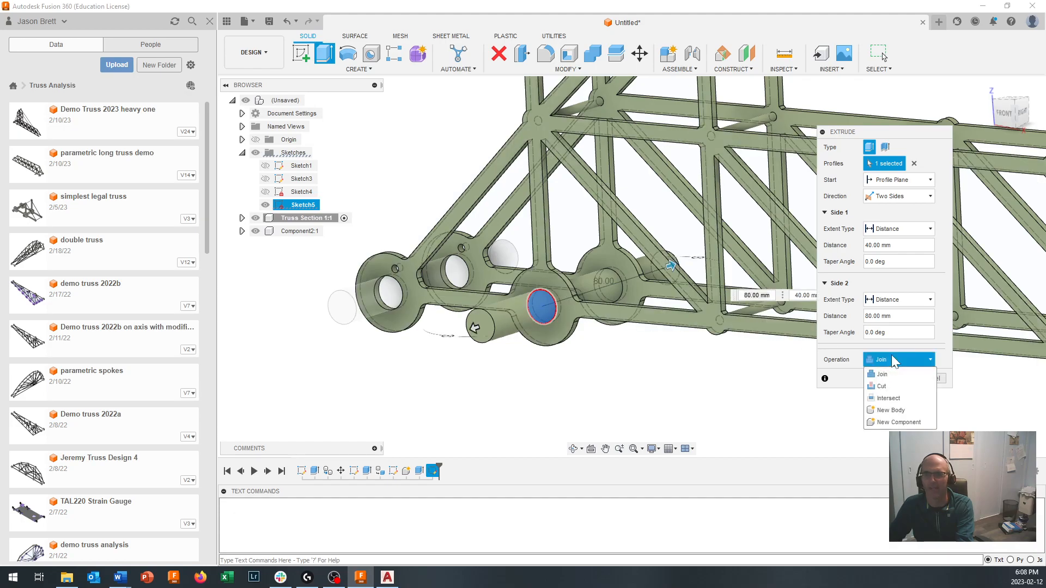
{"action": "left_click", "coordinate": [943, 355]}
{"action": "left_click", "coordinate": [929, 379]}
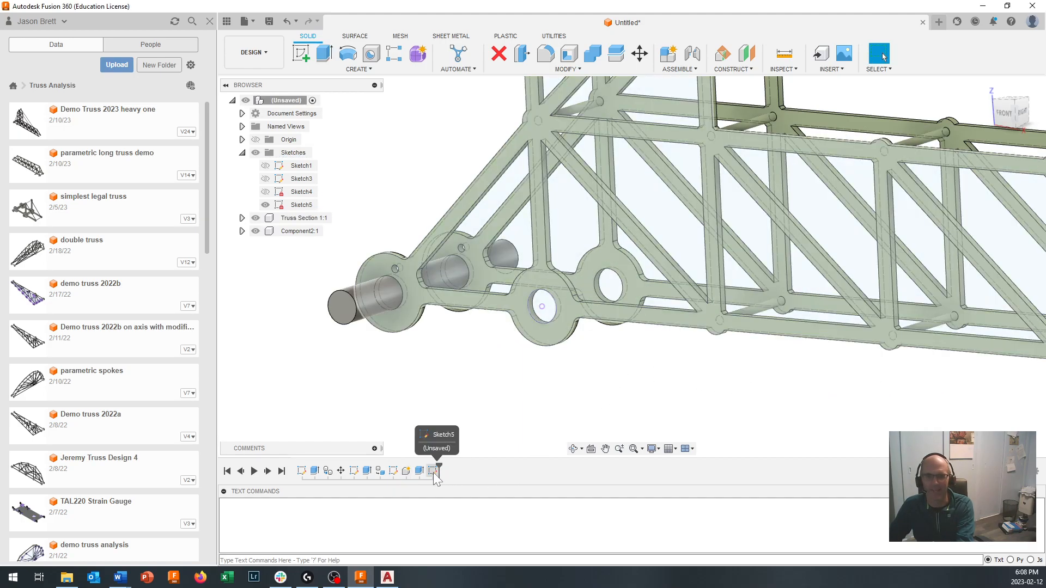
- Reopen the second base ring's hole sketch, draw a horizontal line about 7.6 mm long across the circle's lower edge, and finish the sketch
{"action": "left_click", "coordinate": [433, 472]}
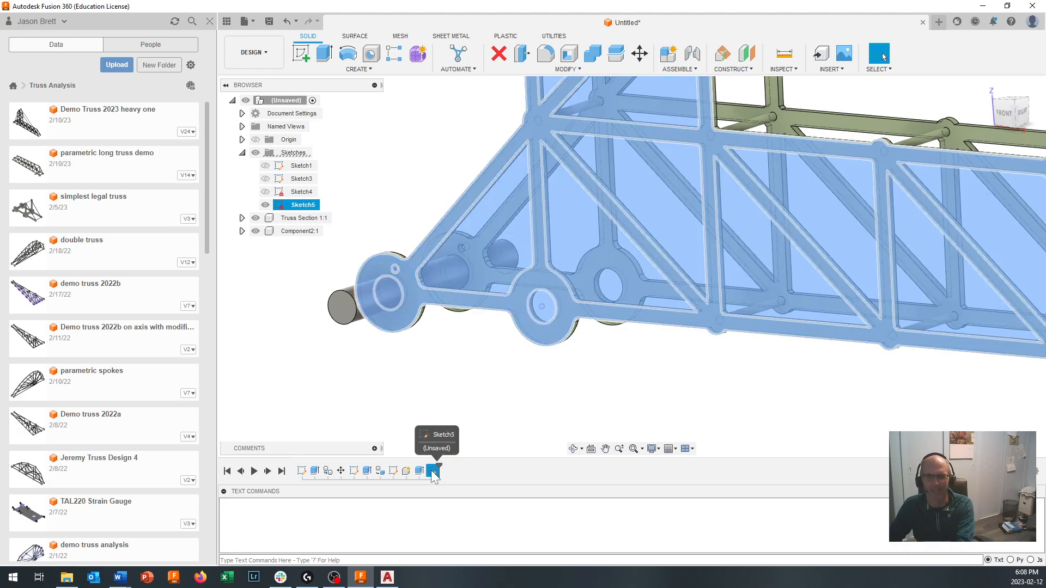
{"action": "key", "text": "Escape"}
{"action": "double_click", "coordinate": [434, 472]}
{"action": "scroll", "coordinate": [546, 318], "scroll_direction": "up", "scroll_amount": 5}
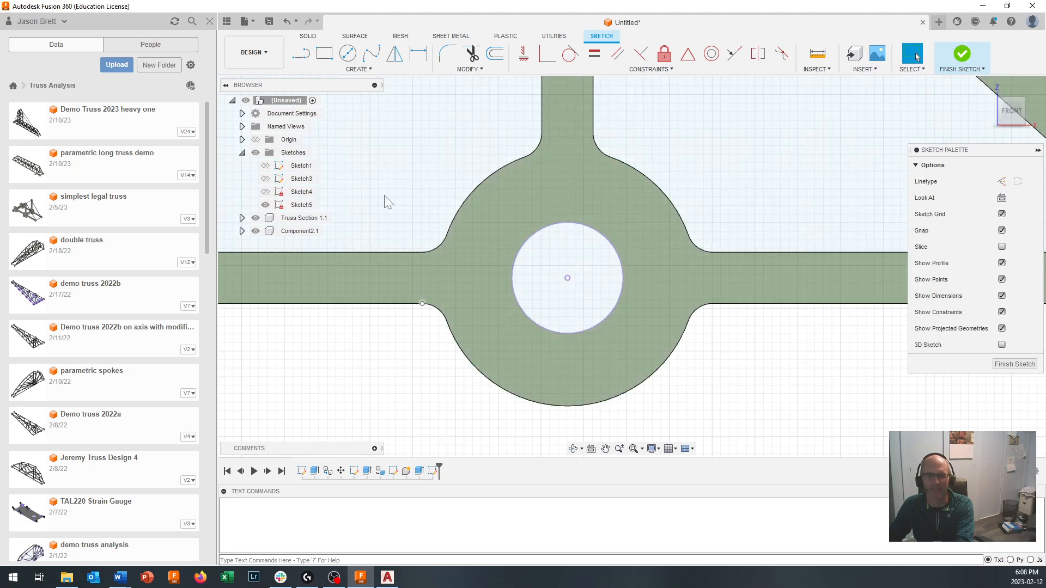
{"action": "left_click", "coordinate": [298, 58]}
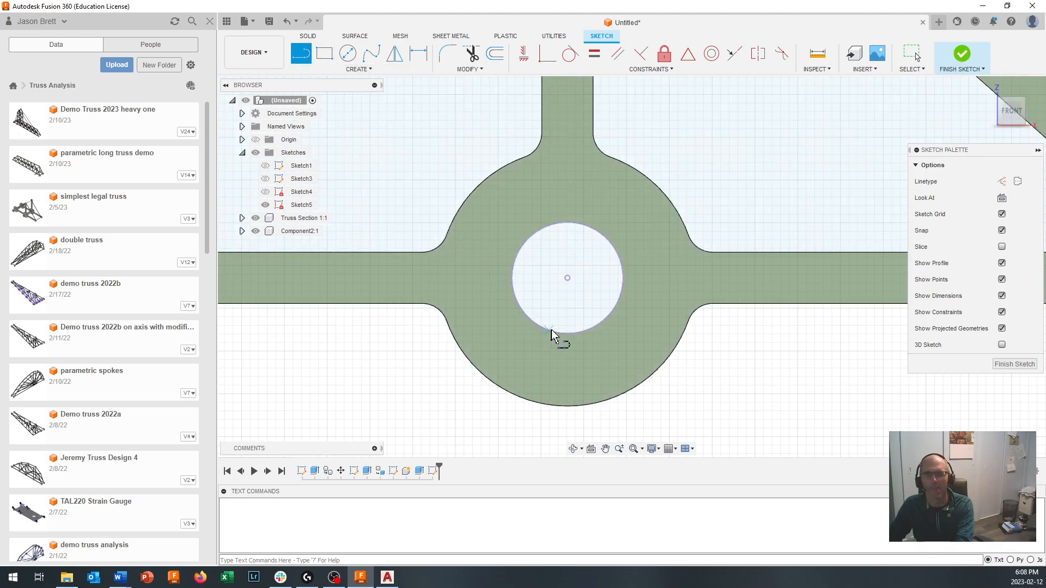
{"action": "scroll", "coordinate": [607, 333], "scroll_direction": "up", "scroll_amount": 3}
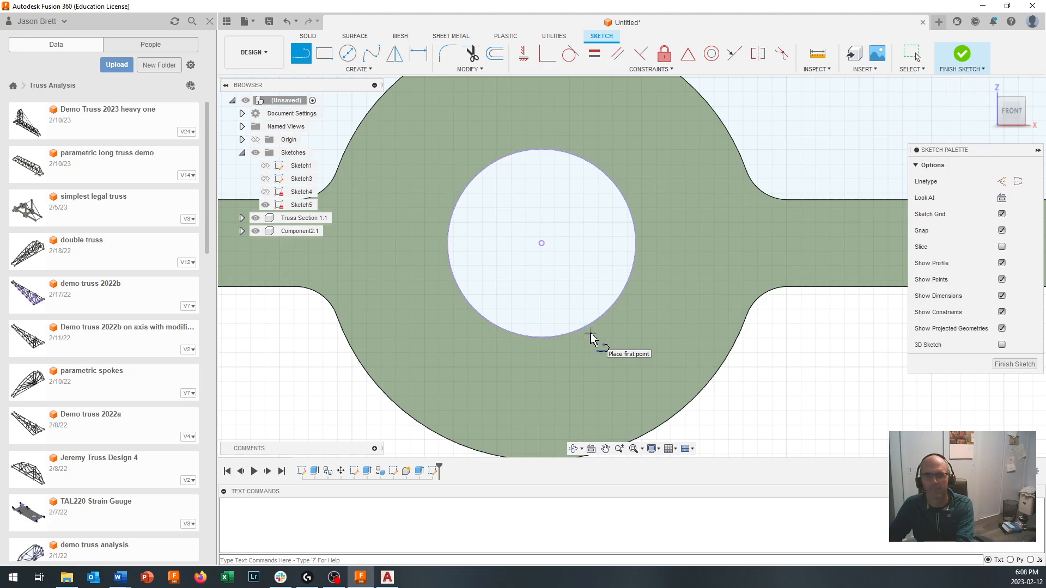
{"action": "left_click", "coordinate": [593, 331]}
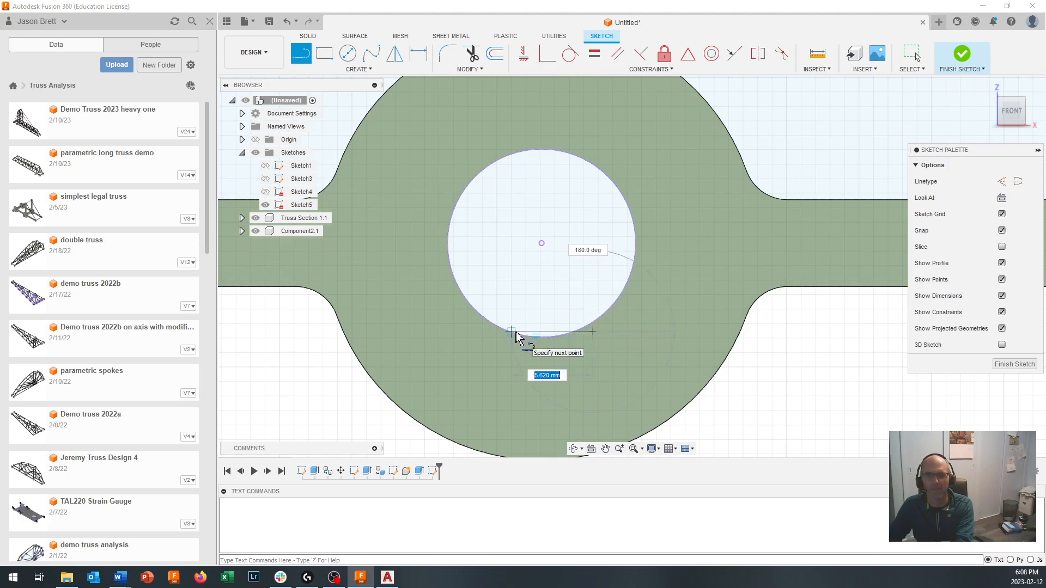
{"action": "left_click", "coordinate": [484, 334]}
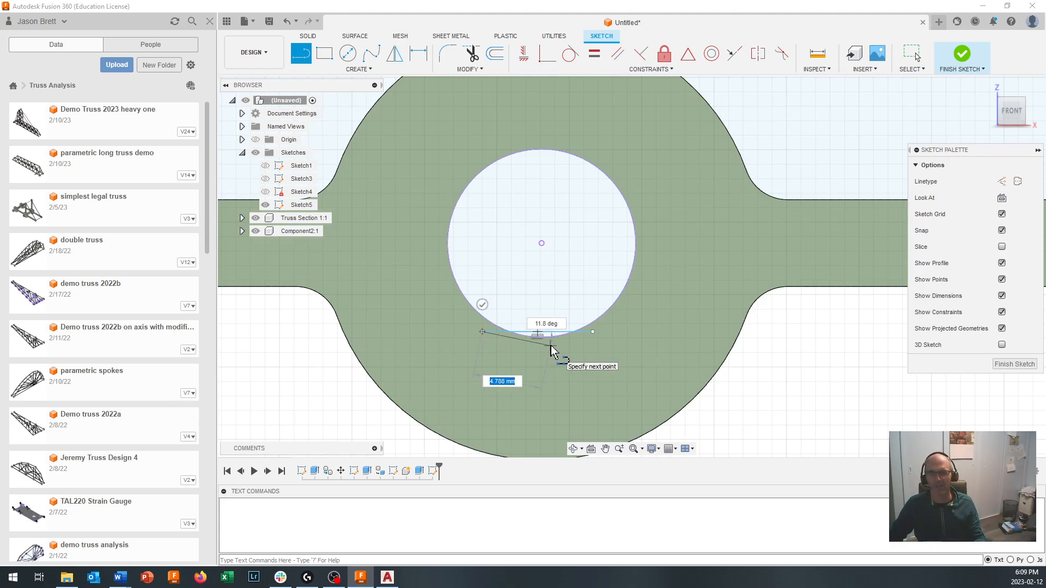
{"action": "left_click", "coordinate": [1012, 365]}
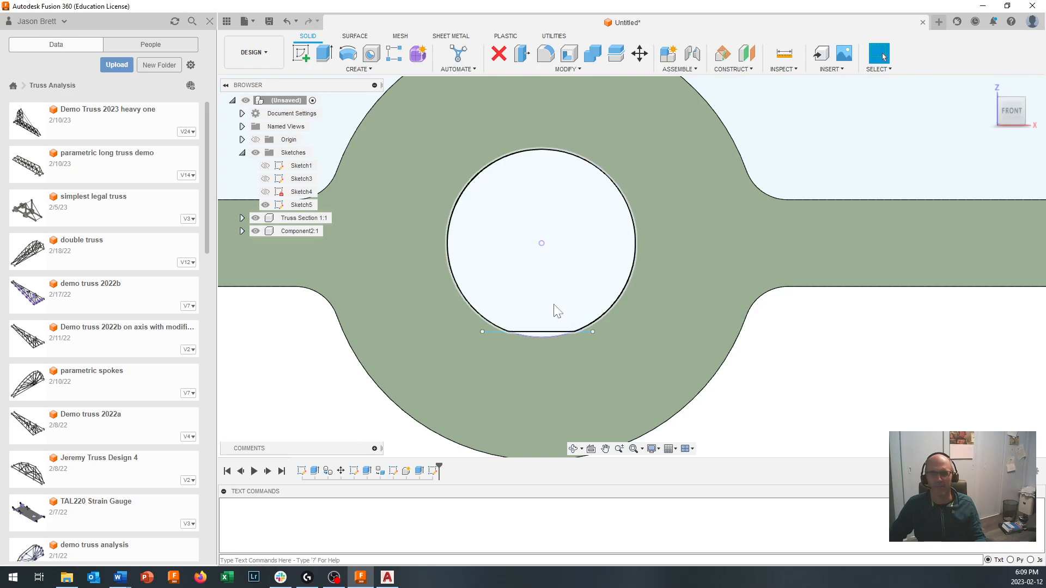
- Set up a Two Sides extrusion of the flat-bottomed profile in the second ring's hole, 25 mm on side 1 and 65 mm on side 2
{"action": "middle_click_drag", "start_coordinate": [554, 305], "coordinate": [551, 307], "text": "shift"}
{"action": "scroll", "coordinate": [548, 314], "scroll_direction": "down", "scroll_amount": 6}
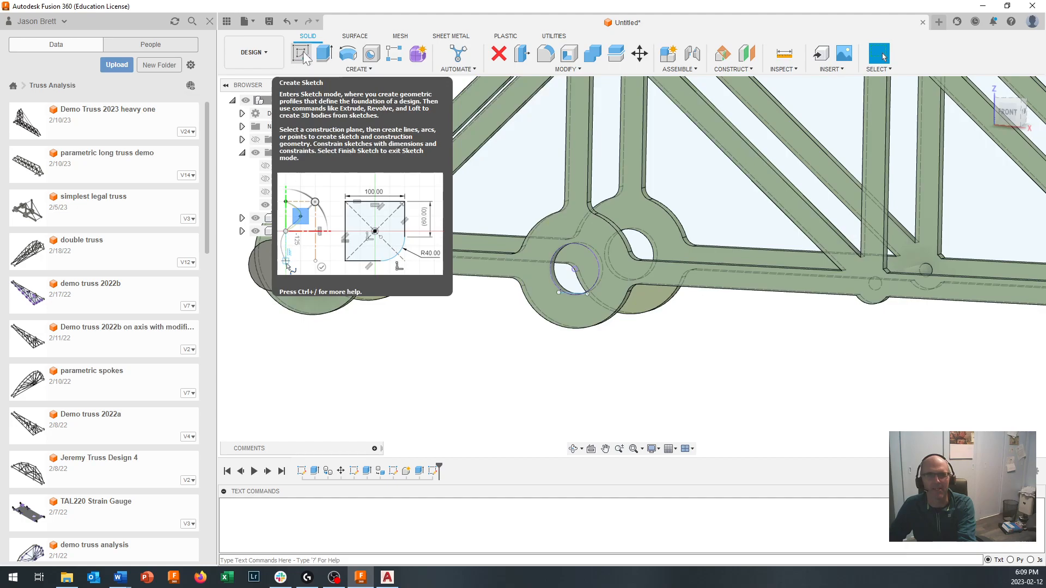
{"action": "left_click", "coordinate": [325, 59]}
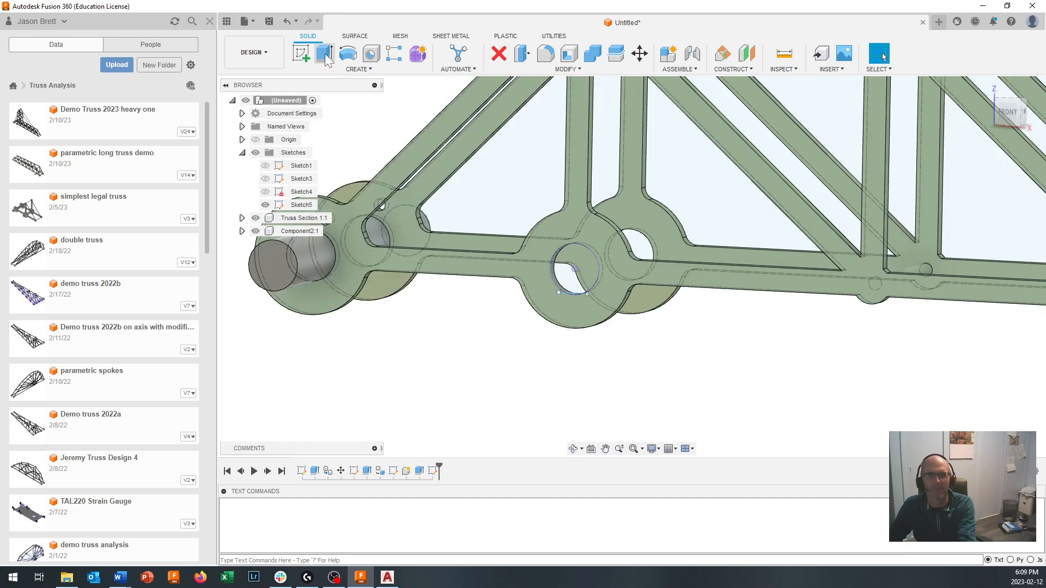
{"action": "left_click", "coordinate": [588, 267]}
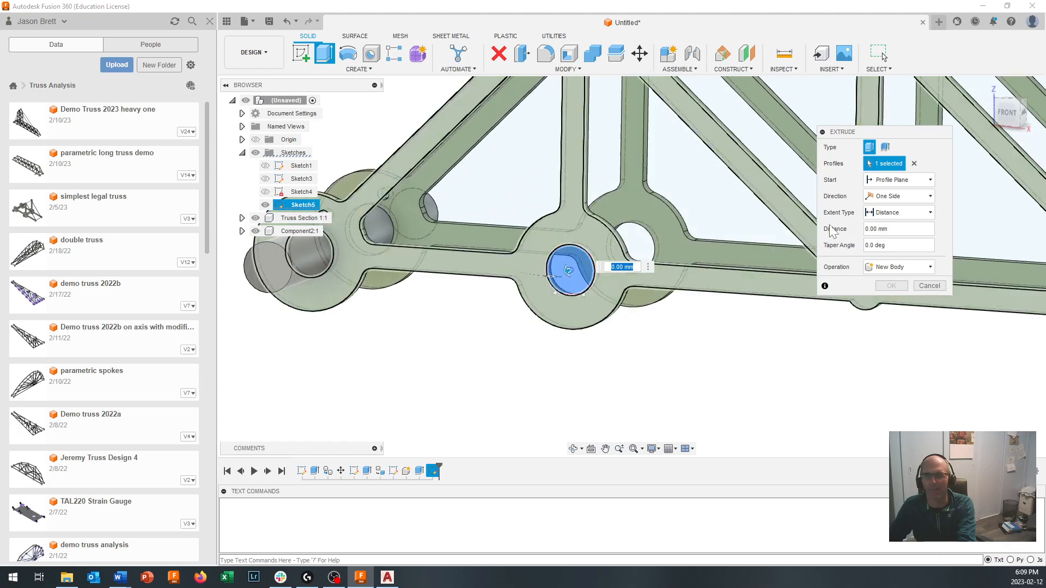
{"action": "left_click", "coordinate": [908, 213]}
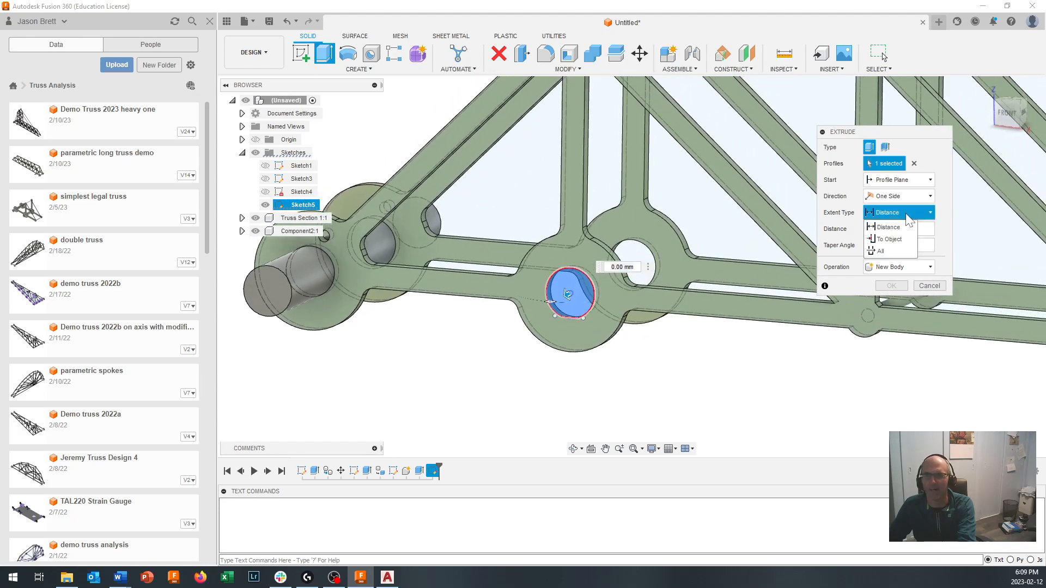
{"action": "left_click", "coordinate": [898, 196]}
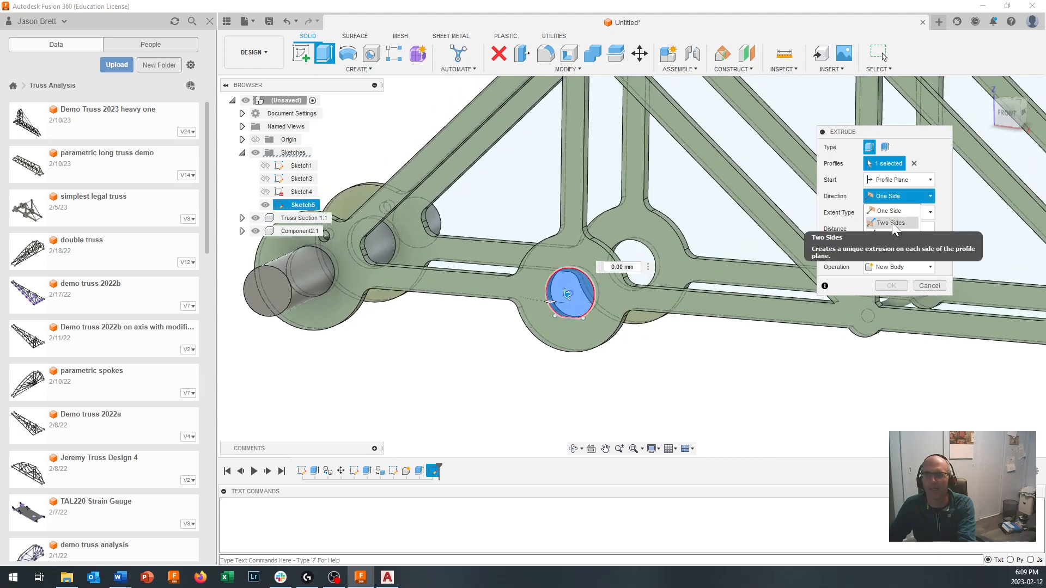
{"action": "left_click", "coordinate": [883, 221]}
{"action": "middle_click_drag", "start_coordinate": [544, 306], "coordinate": [536, 305], "text": "shift"}
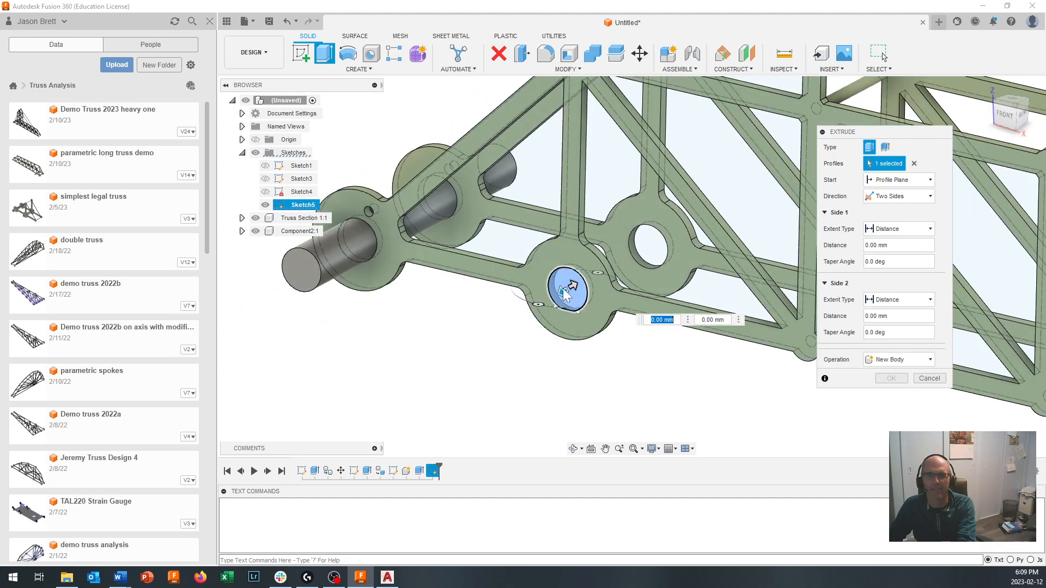
{"action": "left_click", "coordinate": [563, 295]}
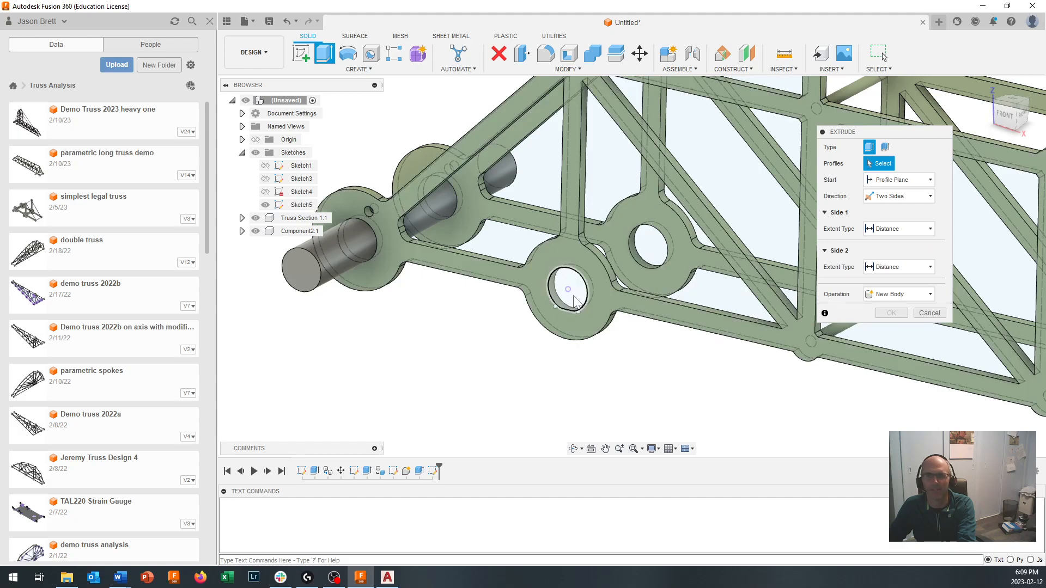
{"action": "left_click", "coordinate": [567, 289]}
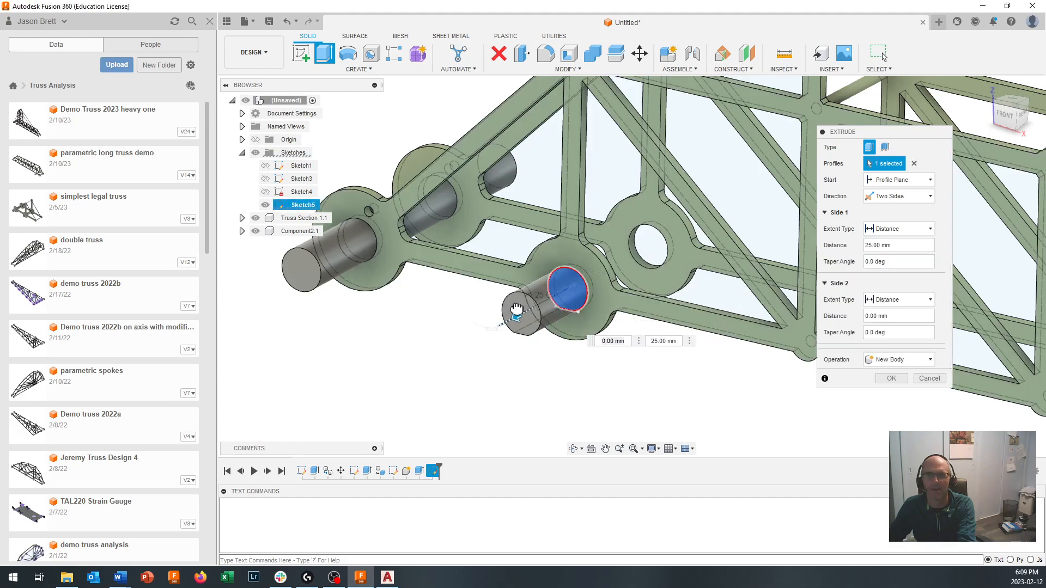
{"action": "left_click_drag", "start_coordinate": [574, 285], "coordinate": [705, 238]}
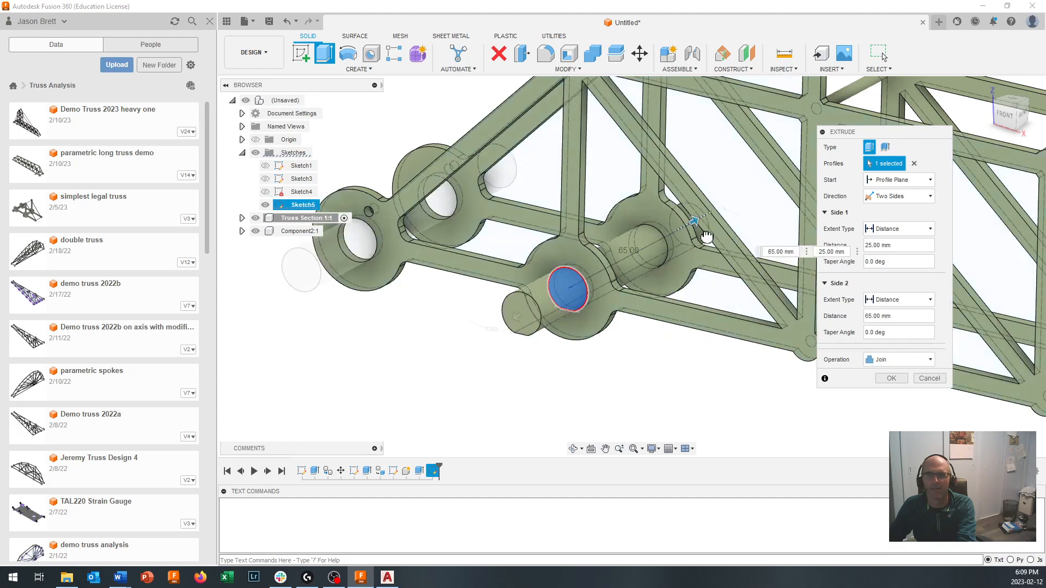
- Set the second pin's extrusion operation to New Component and create the pin
{"action": "left_click", "coordinate": [892, 360]}
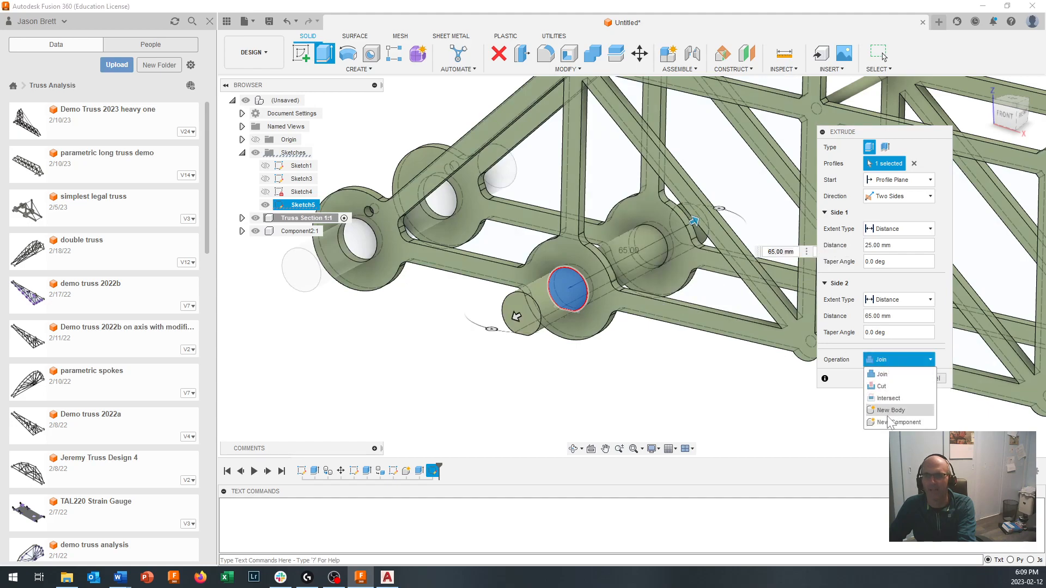
{"action": "left_click", "coordinate": [886, 423]}
{"action": "middle_click_drag", "start_coordinate": [850, 409], "coordinate": [624, 316], "text": "shift"}
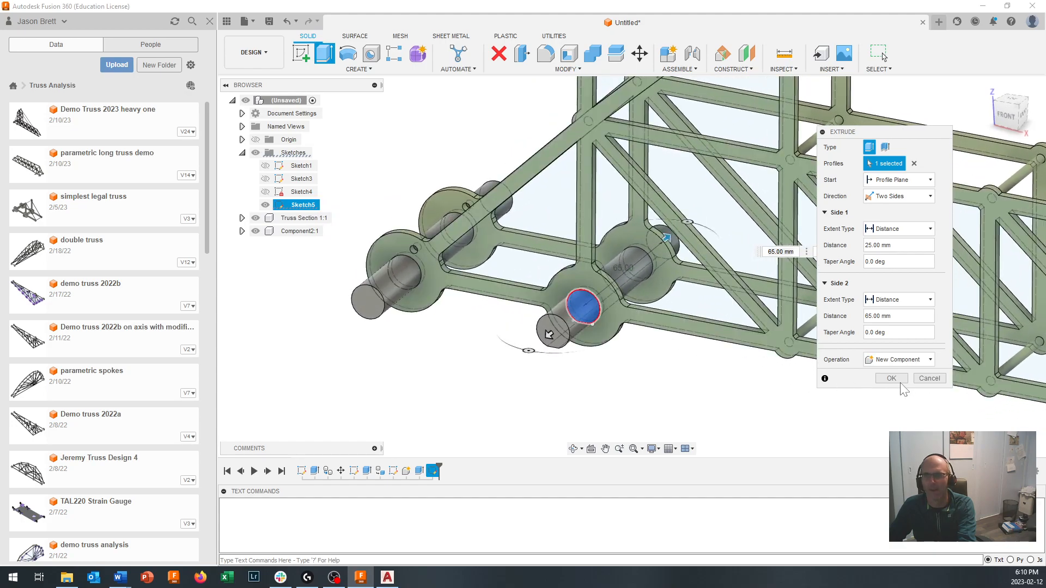
{"action": "left_click", "coordinate": [891, 379]}
- Rename the component of the pin in the outermost base ring to Rear Support
{"action": "middle_click_drag", "start_coordinate": [573, 288], "coordinate": [307, 231], "text": "shift"}
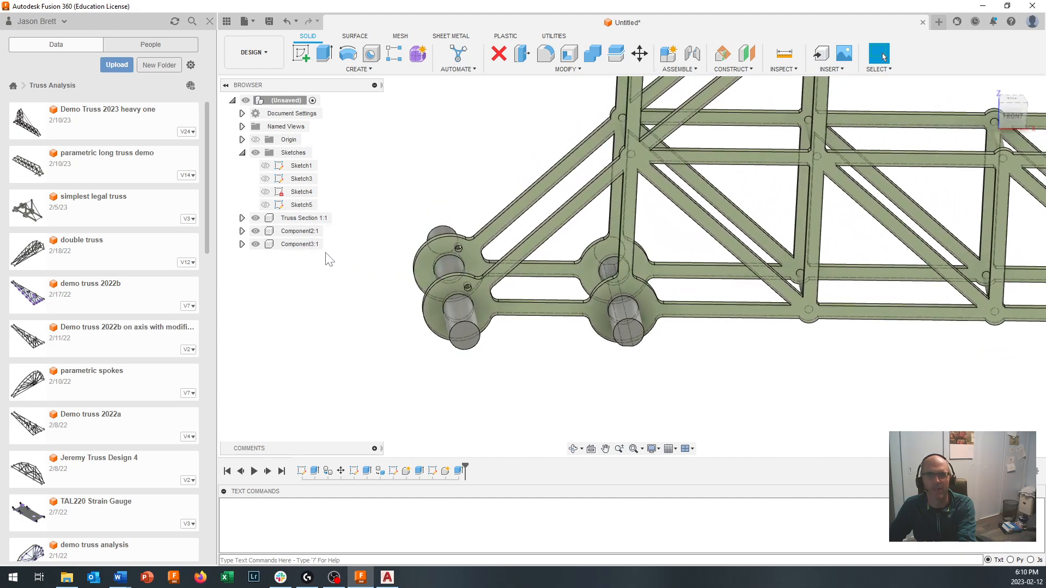
{"action": "double_click", "coordinate": [300, 231]}
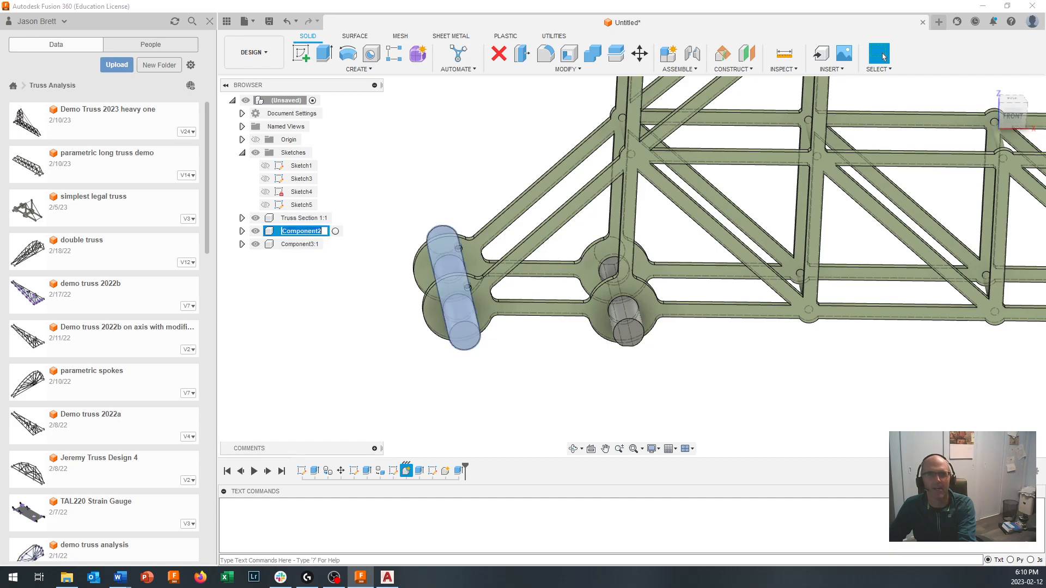
{"action": "type", "text": "Rear Support"}
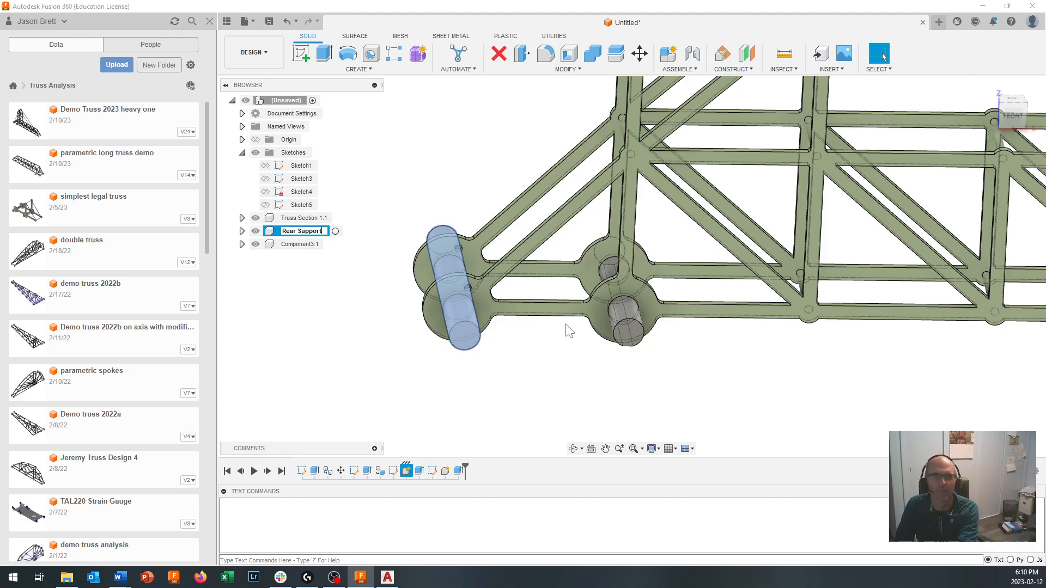
{"action": "key", "text": "Return"}
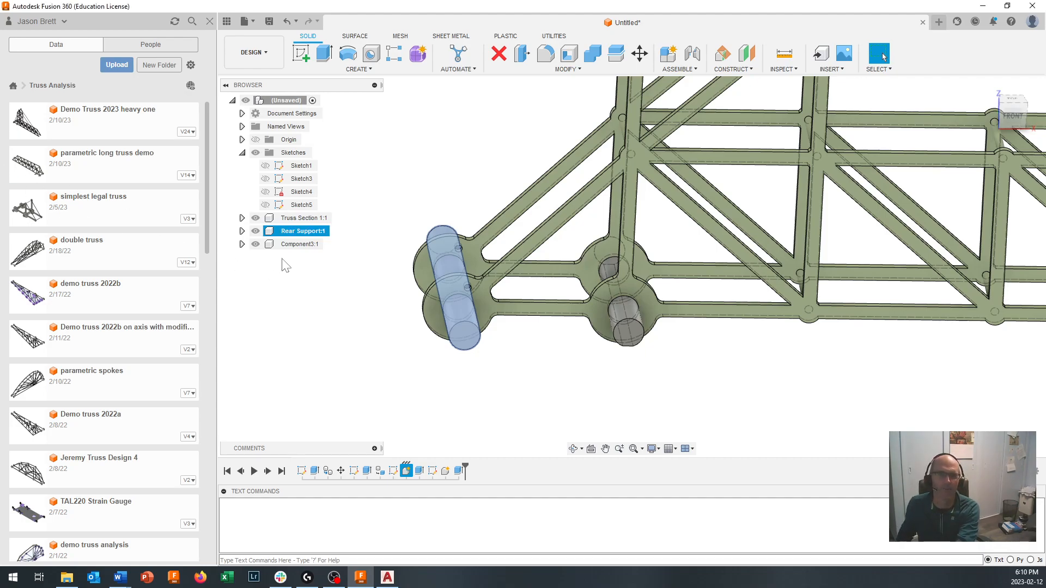
- Rename the component of the flat-bottomed pin in the second base ring to Front Support
{"action": "left_click", "coordinate": [298, 245]}
{"action": "double_click", "coordinate": [298, 245]}
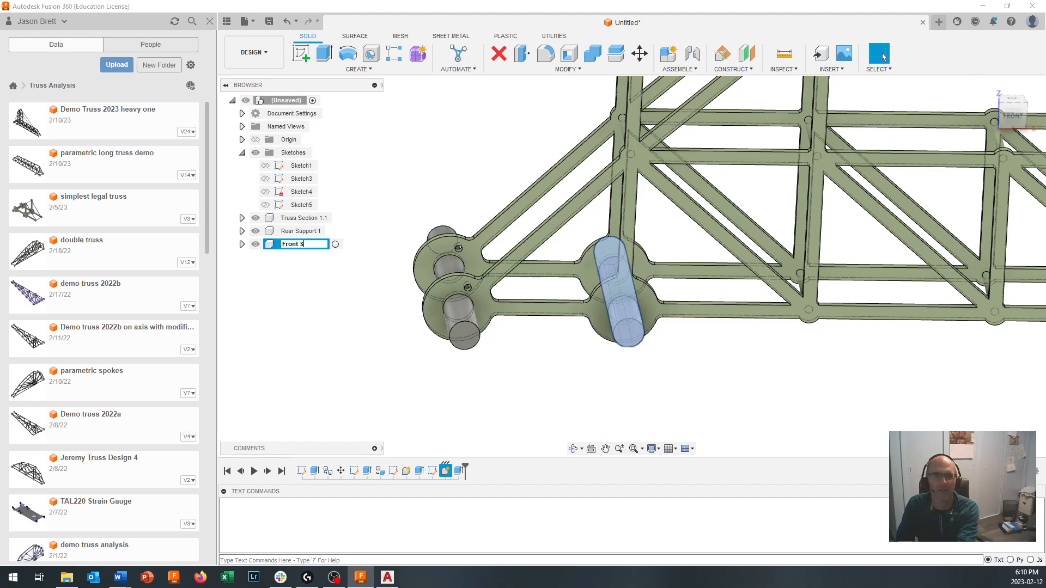
{"action": "type", "text": "Front Support"}
{"action": "key", "text": "Return"}
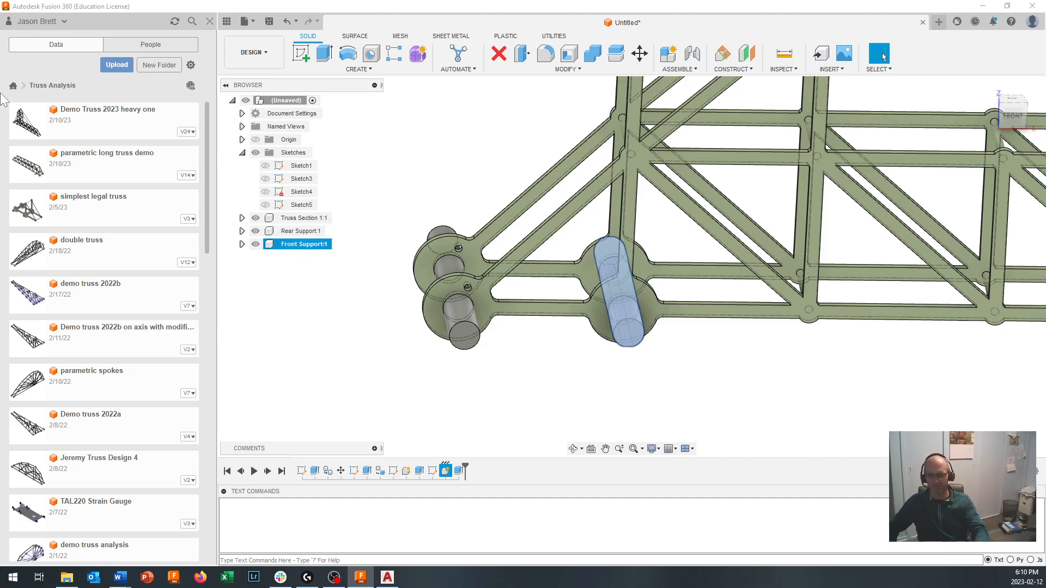
{"action": "left_click", "coordinate": [742, 361]}
- Start an as-built joint of type Cylindrical between the Rear Support pin and Truss Section 1
{"action": "middle_click_drag", "start_coordinate": [739, 362], "coordinate": [617, 360], "text": "shift"}
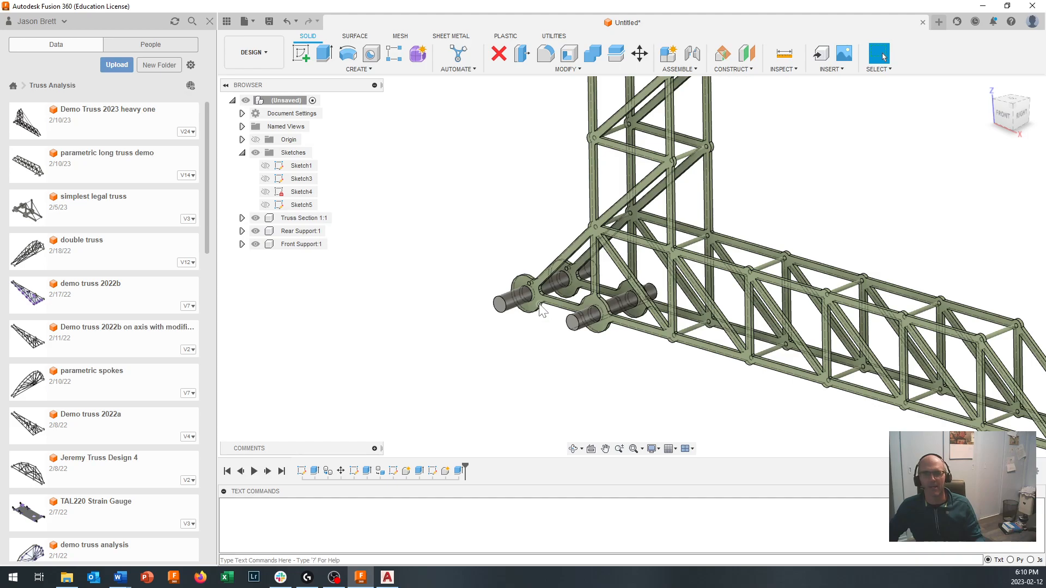
{"action": "scroll", "coordinate": [531, 297], "scroll_direction": "up", "scroll_amount": 4}
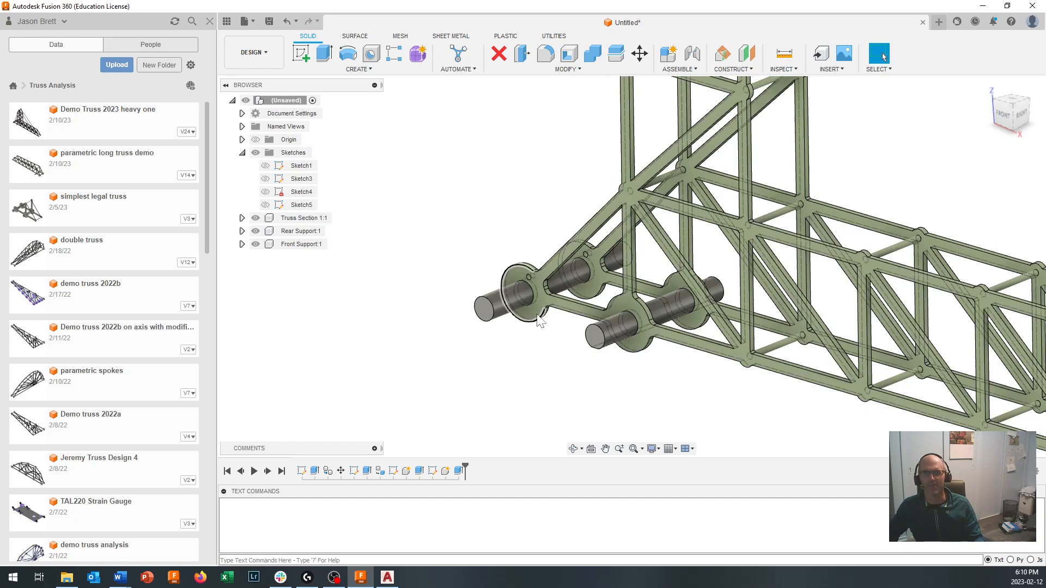
{"action": "left_click", "coordinate": [680, 69]}
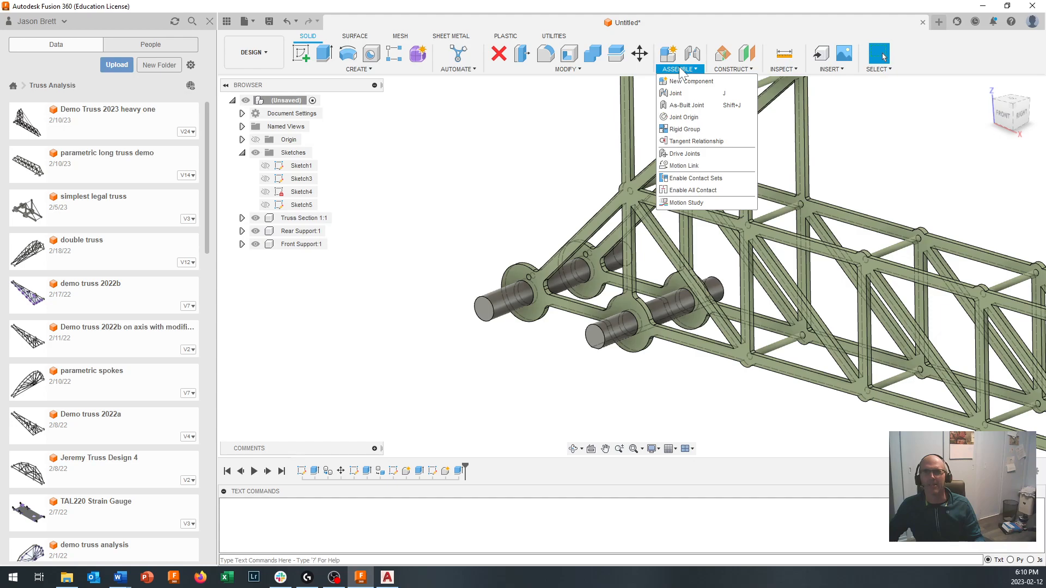
{"action": "left_click", "coordinate": [690, 105]}
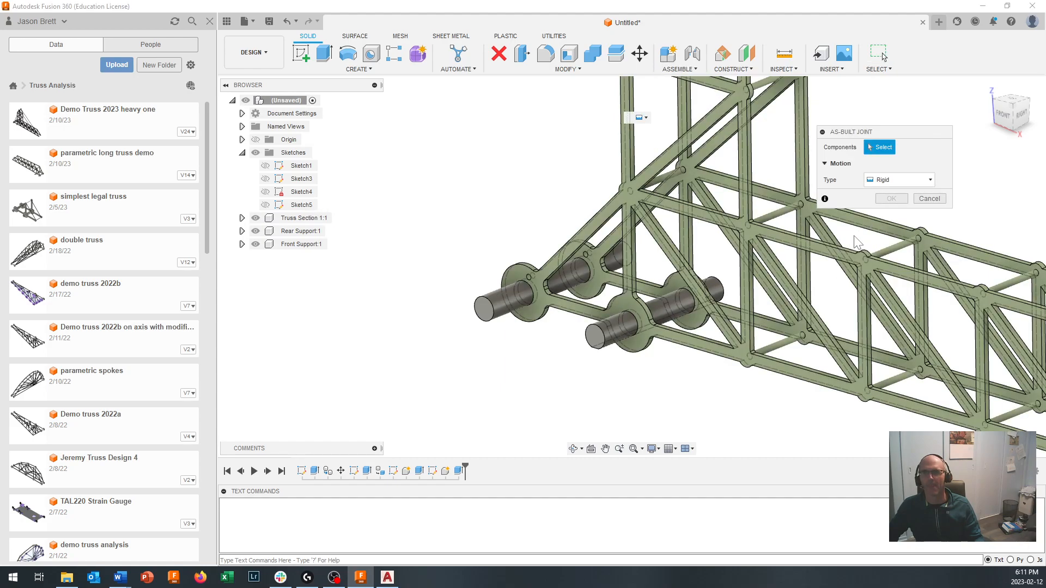
{"action": "left_click", "coordinate": [889, 185]}
{"action": "left_click", "coordinate": [885, 225]}
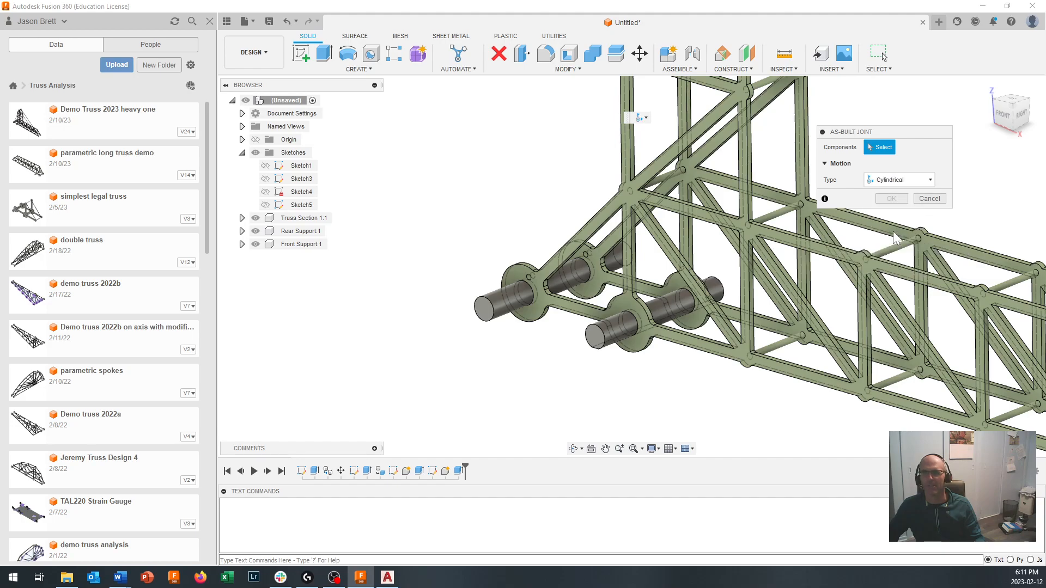
{"action": "left_click", "coordinate": [502, 301]}
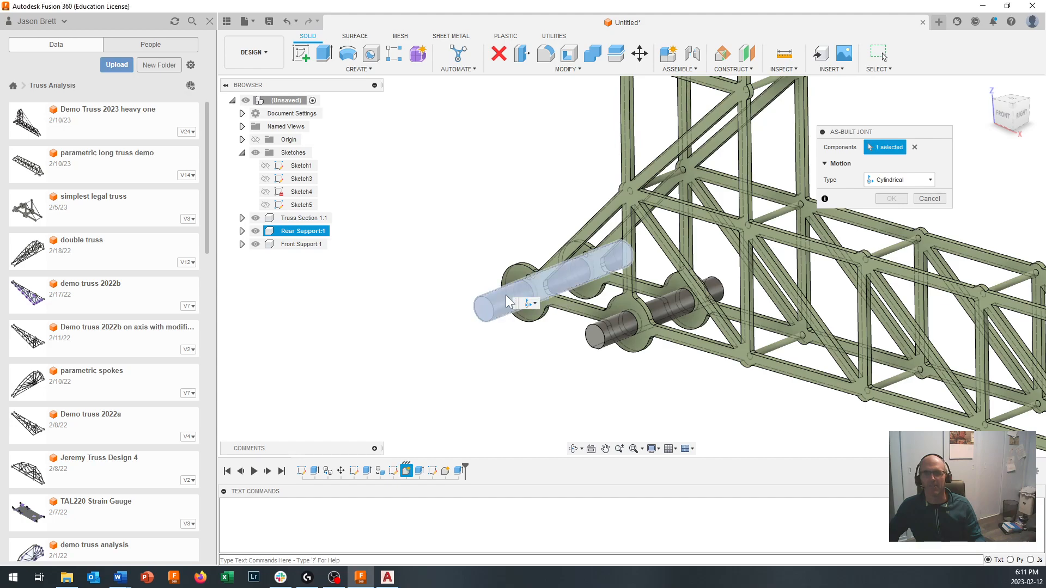
{"action": "scroll", "coordinate": [506, 301], "scroll_direction": "up", "scroll_amount": 6}
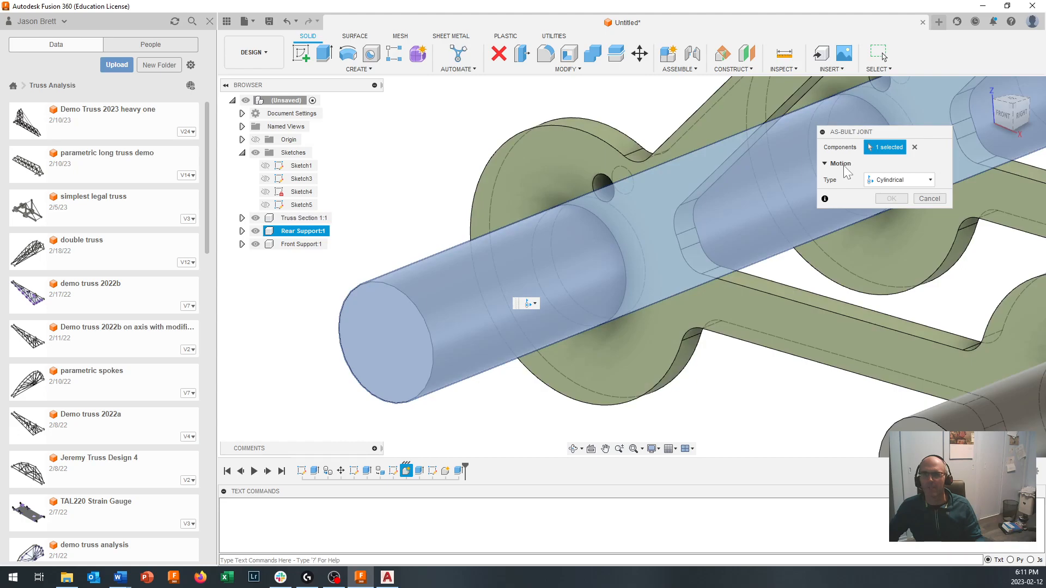
{"action": "left_click", "coordinate": [565, 195]}
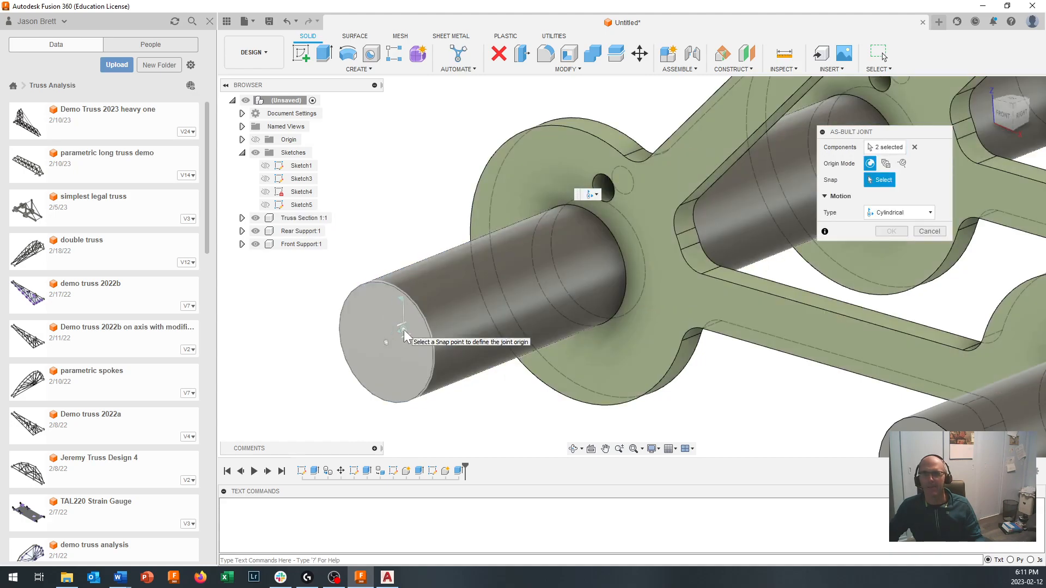
- Place the Cylindrical joint's origin at the centre of the rear pin's end face, preview its motion and create the joint
{"action": "left_click", "coordinate": [404, 333]}
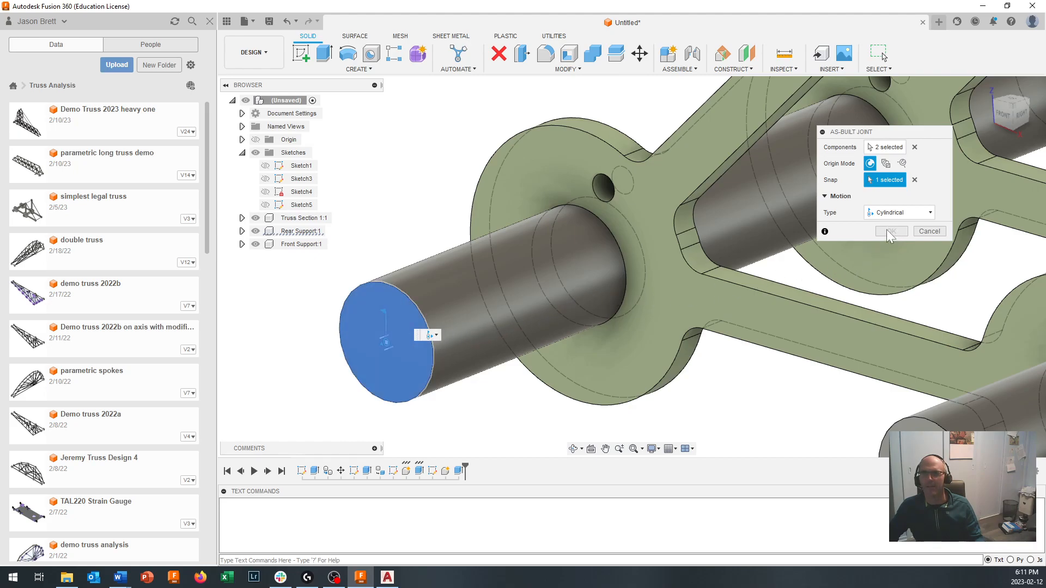
{"action": "left_click", "coordinate": [888, 215]}
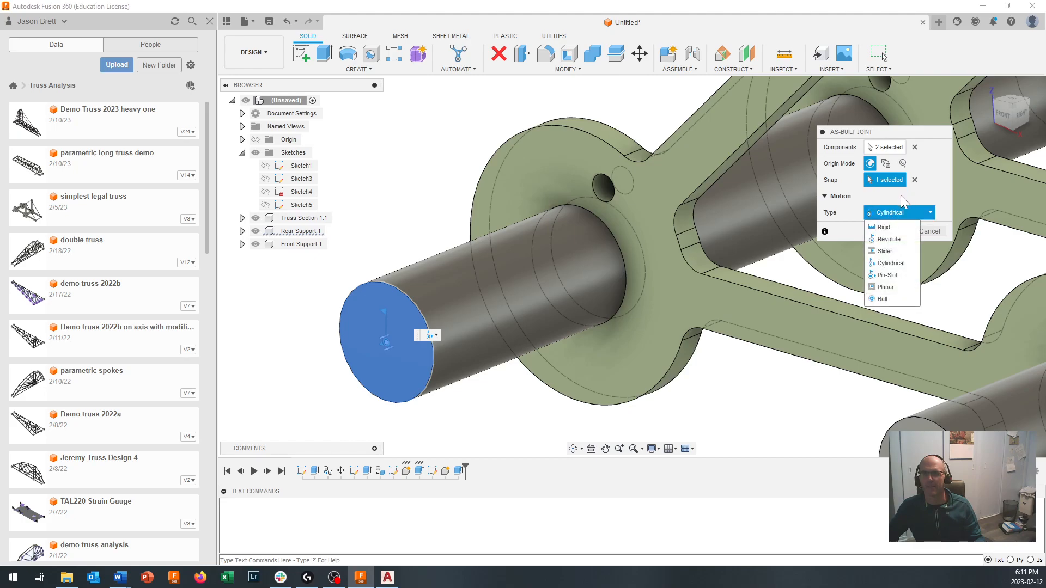
{"action": "left_click", "coordinate": [892, 264]}
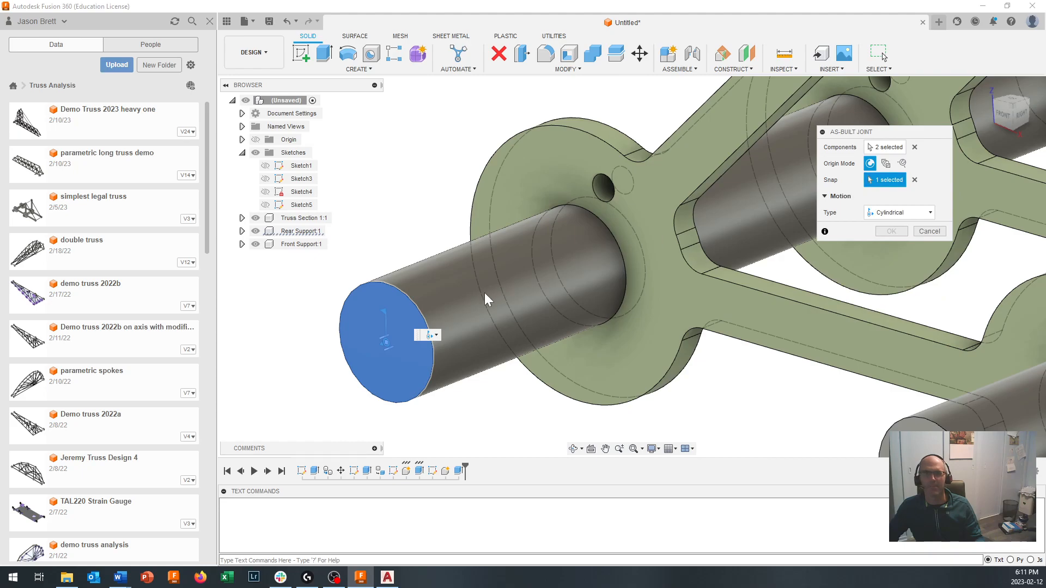
{"action": "left_click", "coordinate": [391, 335]}
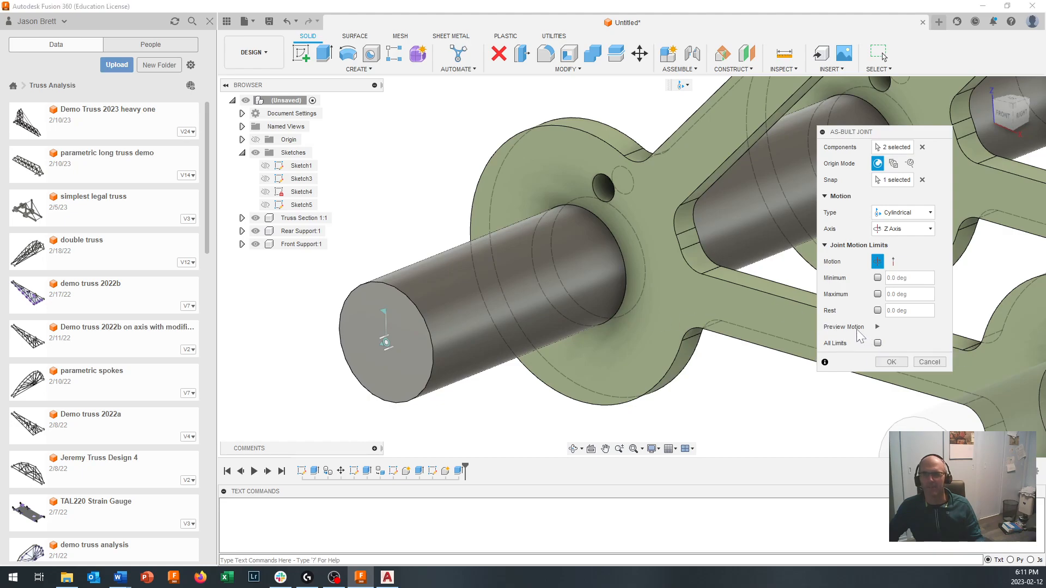
{"action": "left_click", "coordinate": [877, 326]}
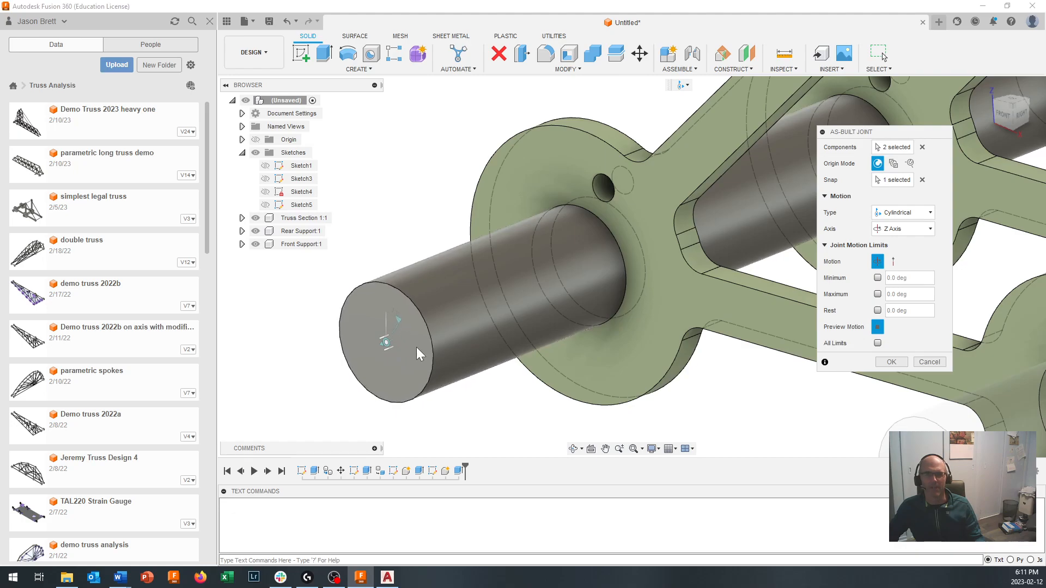
{"action": "scroll", "coordinate": [471, 351], "scroll_direction": "down", "scroll_amount": 3}
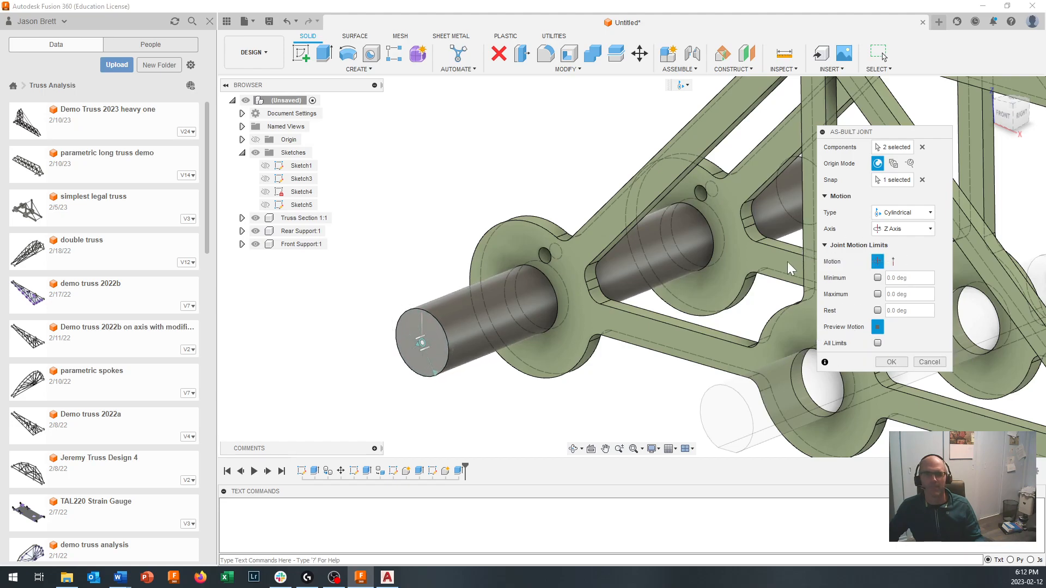
{"action": "left_click", "coordinate": [890, 362]}
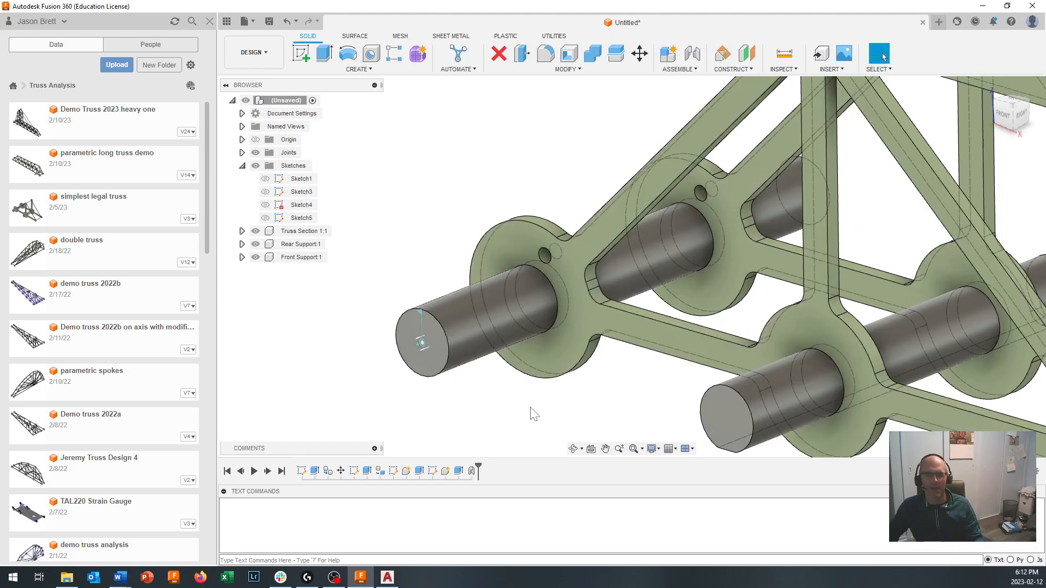
- Reopen the rear pin's joint to review its selected components and snap point and preview its motion
{"action": "double_click", "coordinate": [471, 471]}
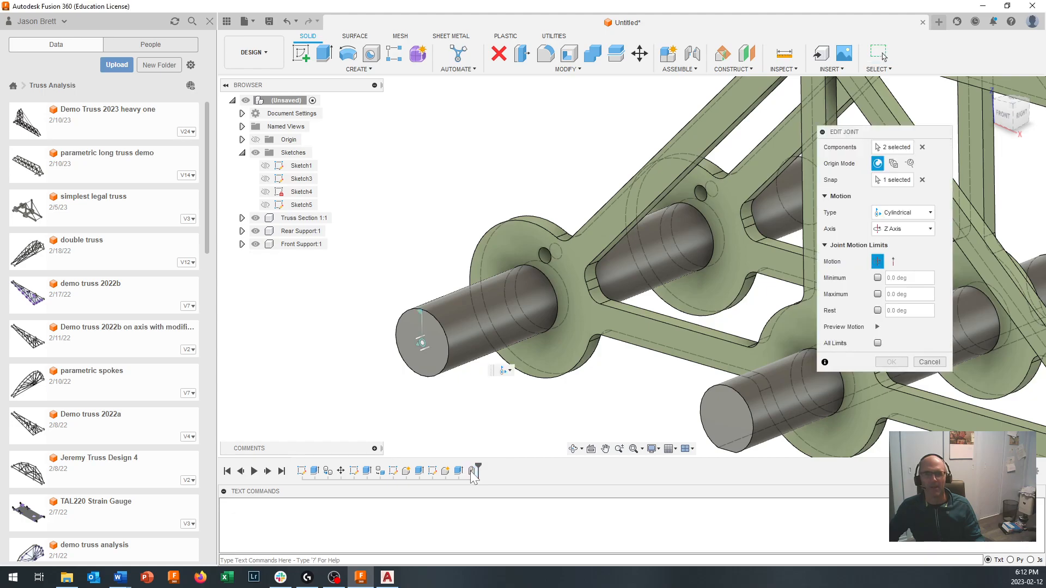
{"action": "left_click", "coordinate": [898, 148]}
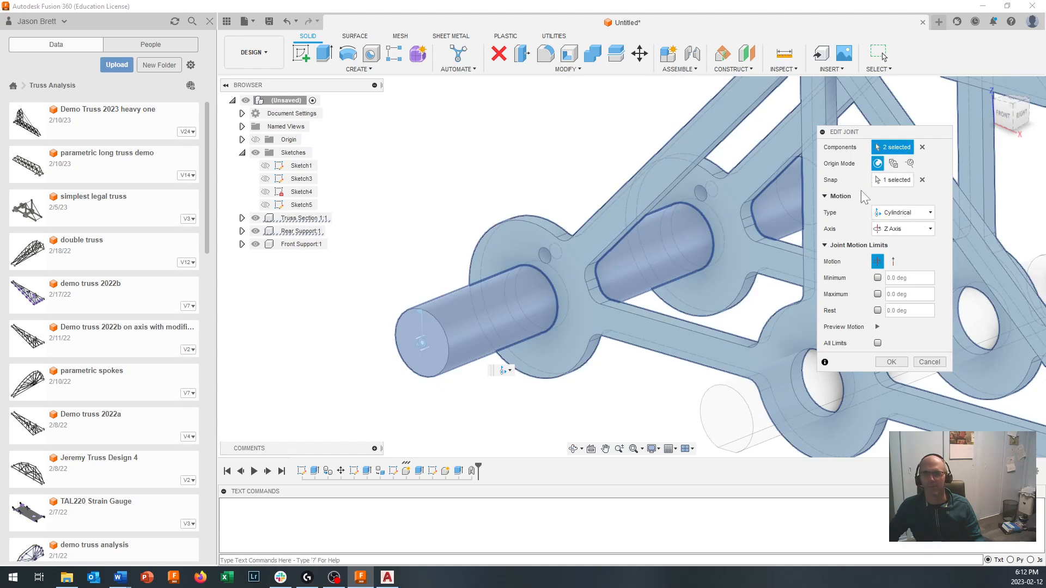
{"action": "left_click", "coordinate": [896, 180]}
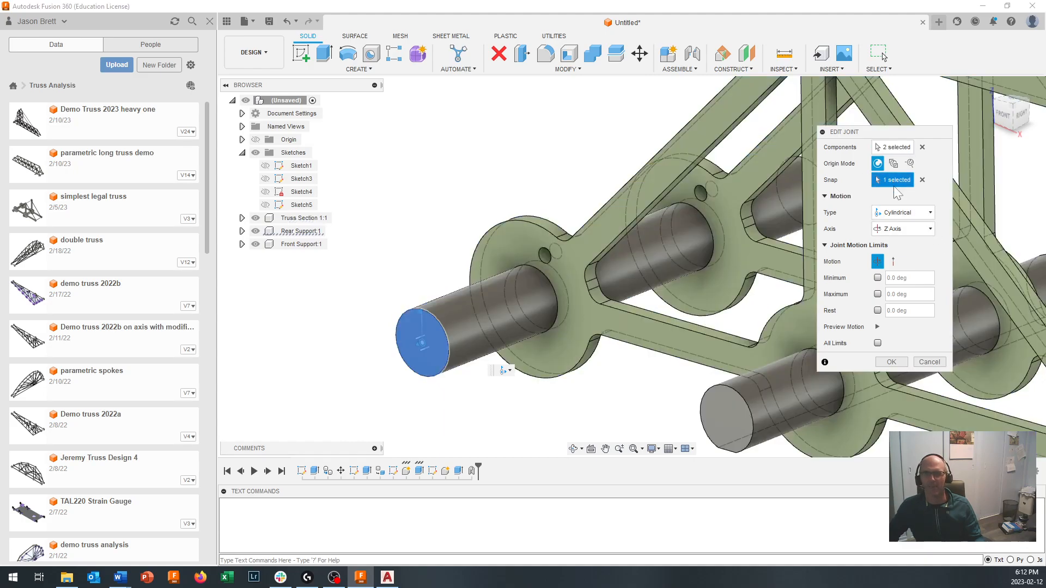
{"action": "left_click", "coordinate": [878, 327]}
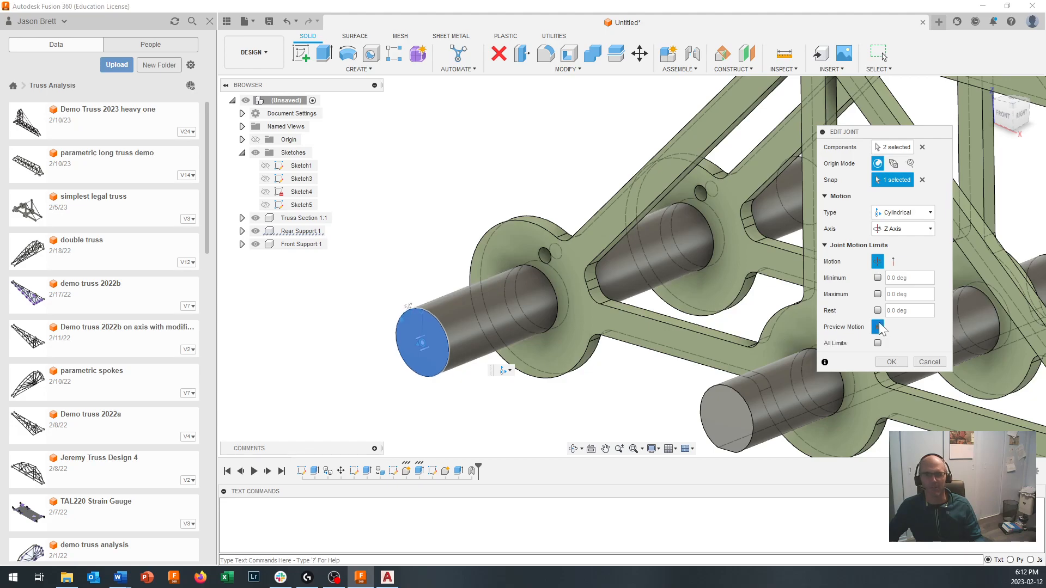
{"action": "left_click", "coordinate": [892, 362]}
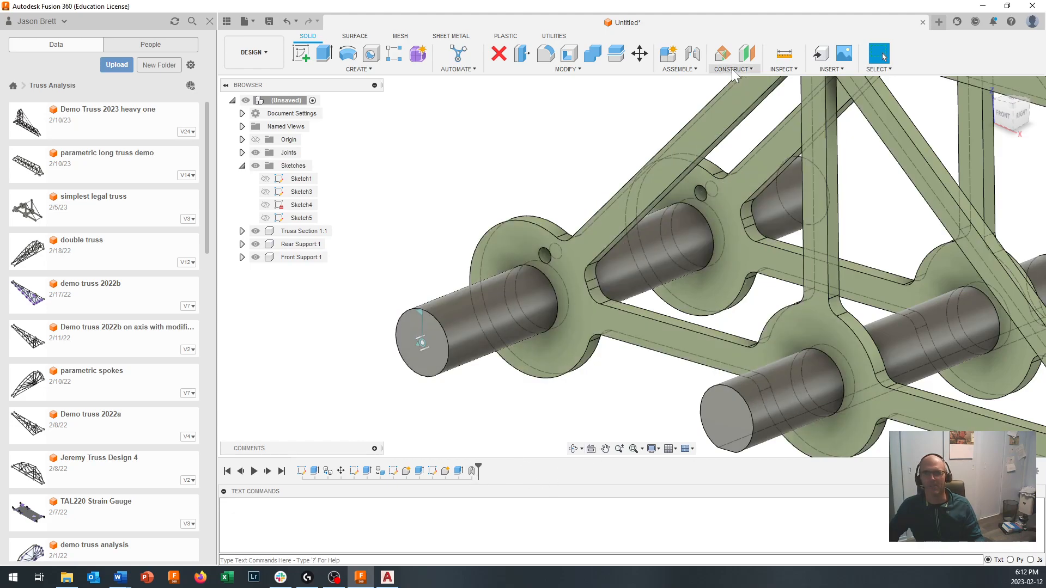
- Create a Cylindrical as-built joint between the Front Support pin and Truss Section 1, with its origin at the centre of the pin's end face
{"action": "left_click", "coordinate": [679, 69]}
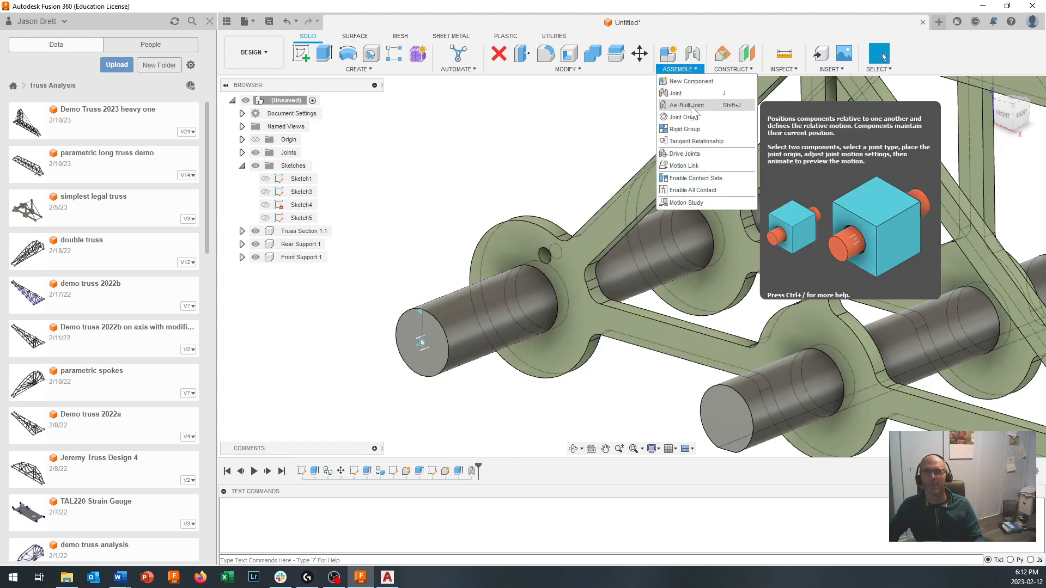
{"action": "left_click", "coordinate": [689, 106]}
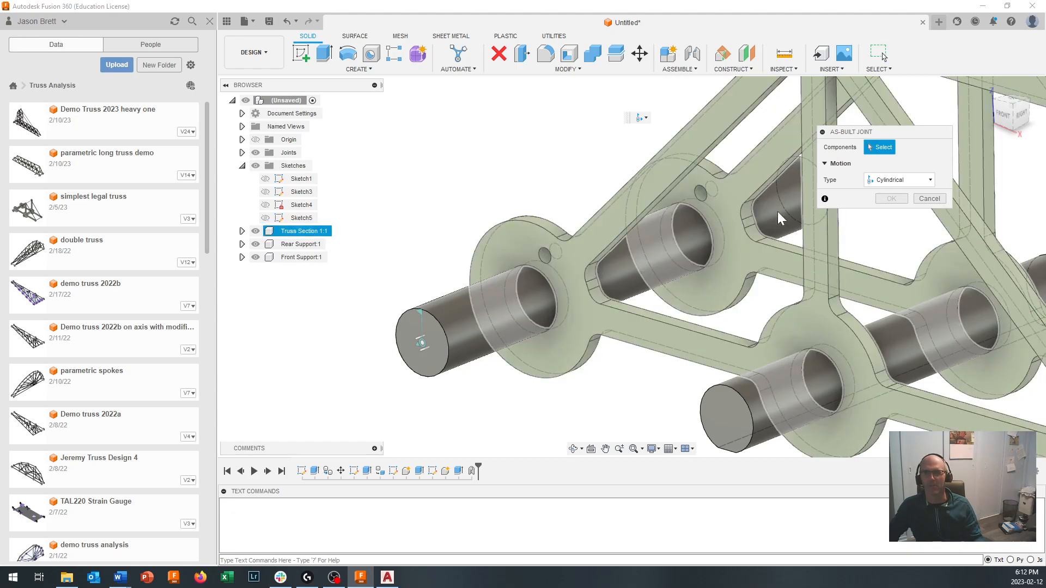
{"action": "left_click", "coordinate": [762, 402]}
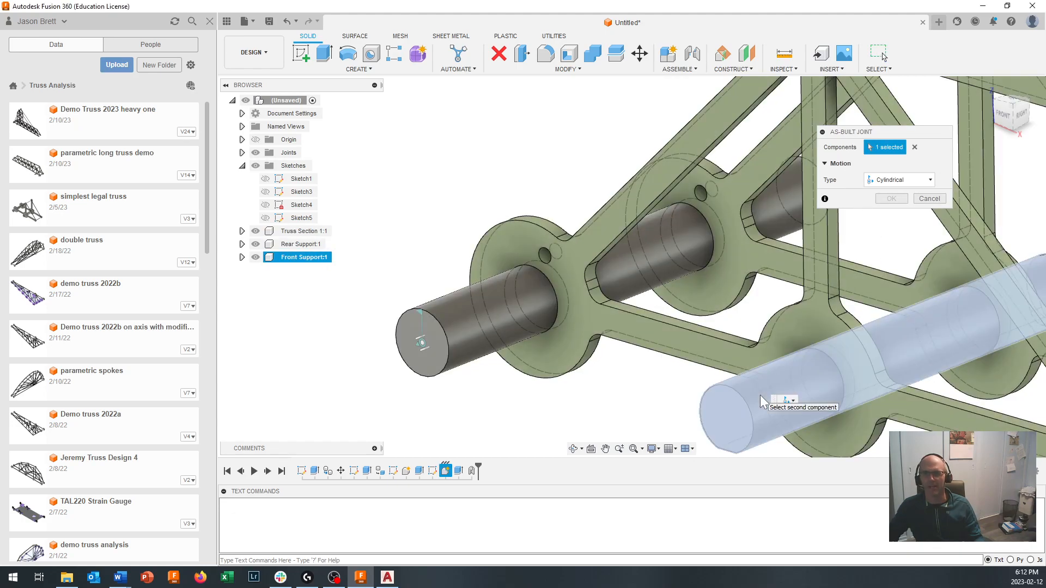
{"action": "left_click", "coordinate": [824, 316]}
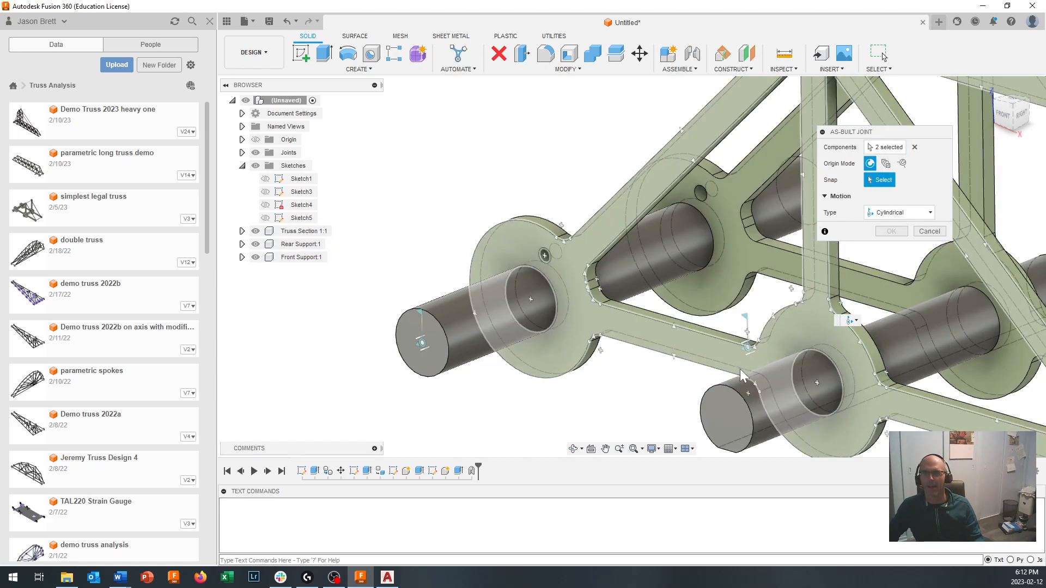
{"action": "left_click", "coordinate": [735, 417]}
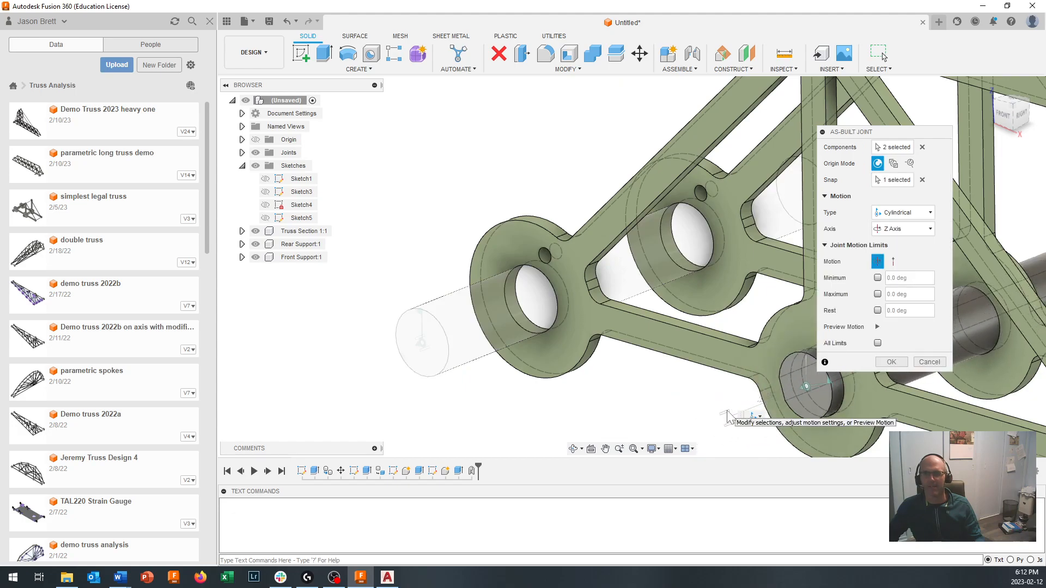
{"action": "left_click", "coordinate": [877, 327]}
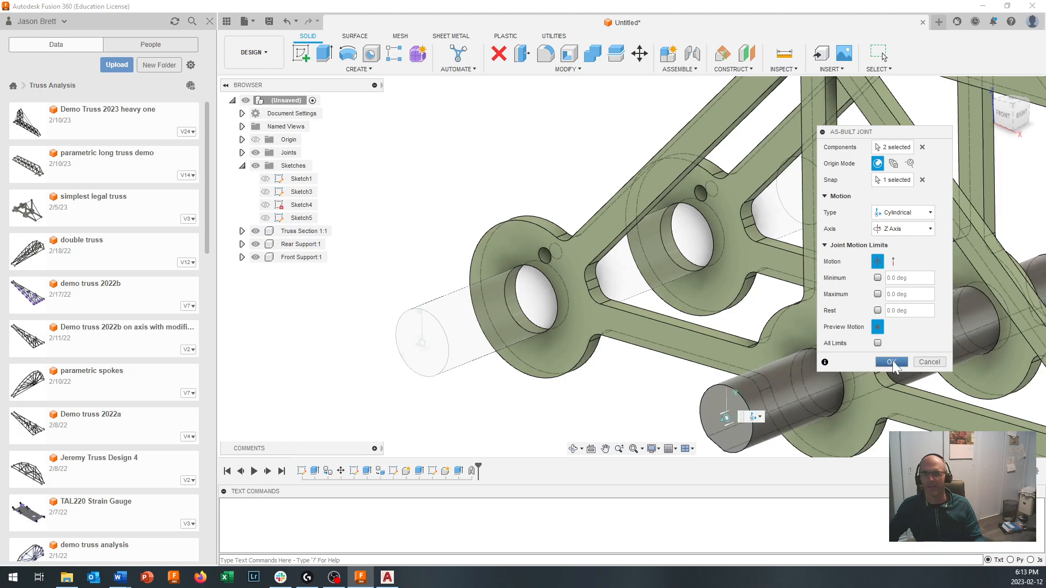
{"action": "left_click", "coordinate": [892, 361]}
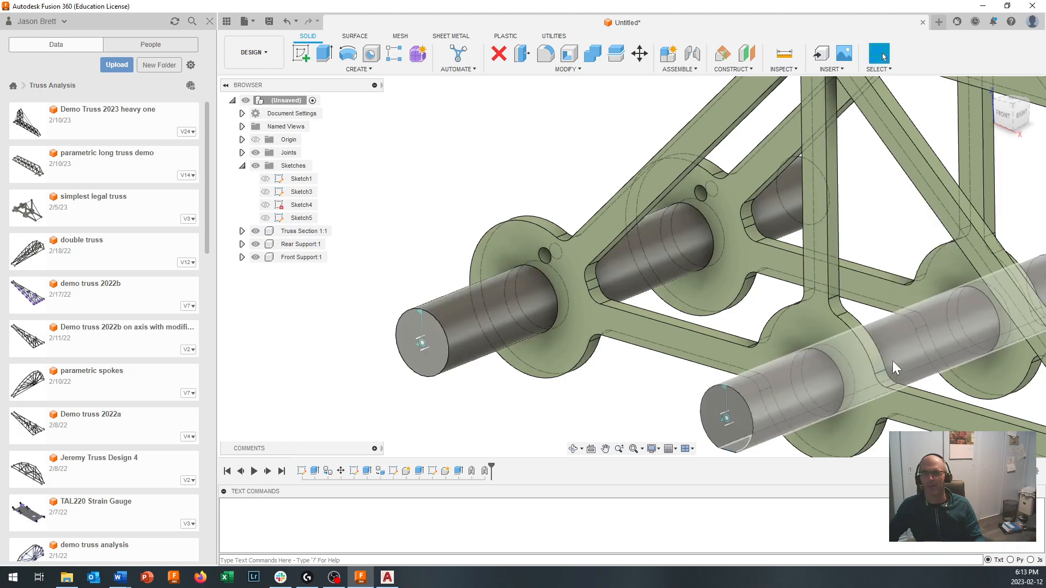
- Save the design as Truss Demo 2023 in the Truss Analysis project
{"action": "scroll", "coordinate": [810, 391], "scroll_direction": "down", "scroll_amount": 10}
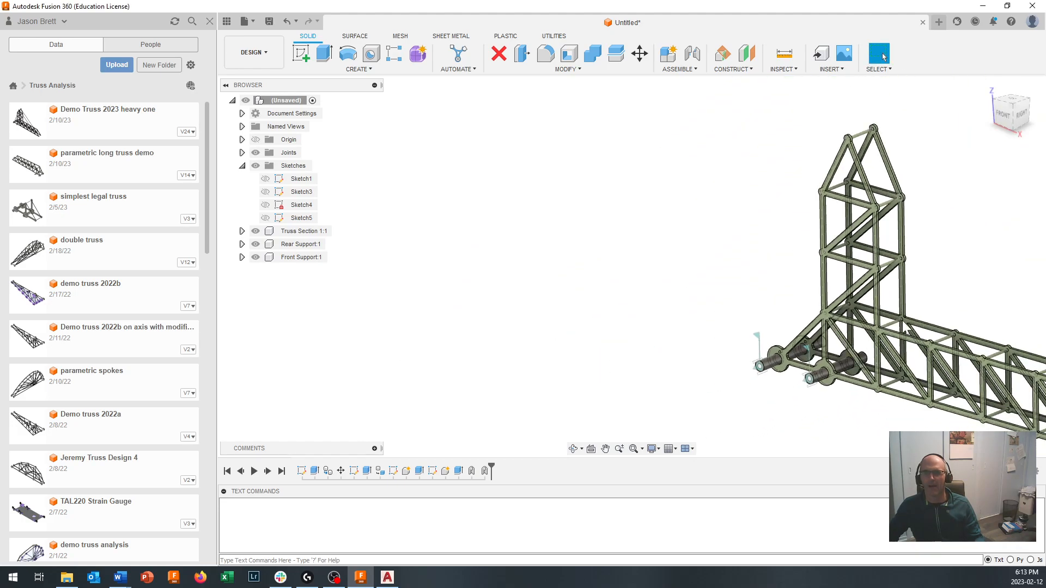
{"action": "middle_click_drag", "start_coordinate": [933, 308], "coordinate": [658, 271]}
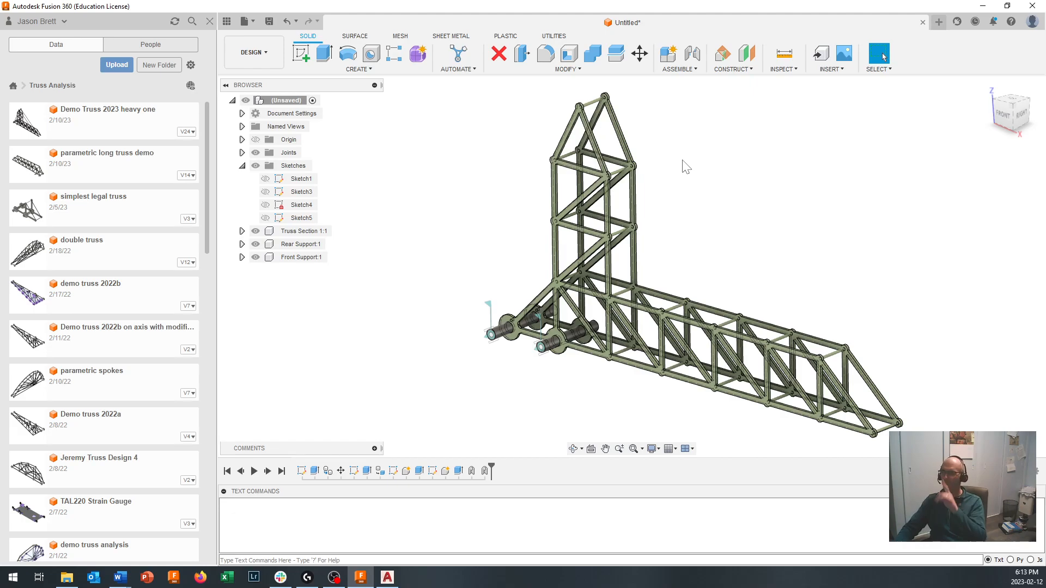
{"action": "left_click", "coordinate": [270, 21]}
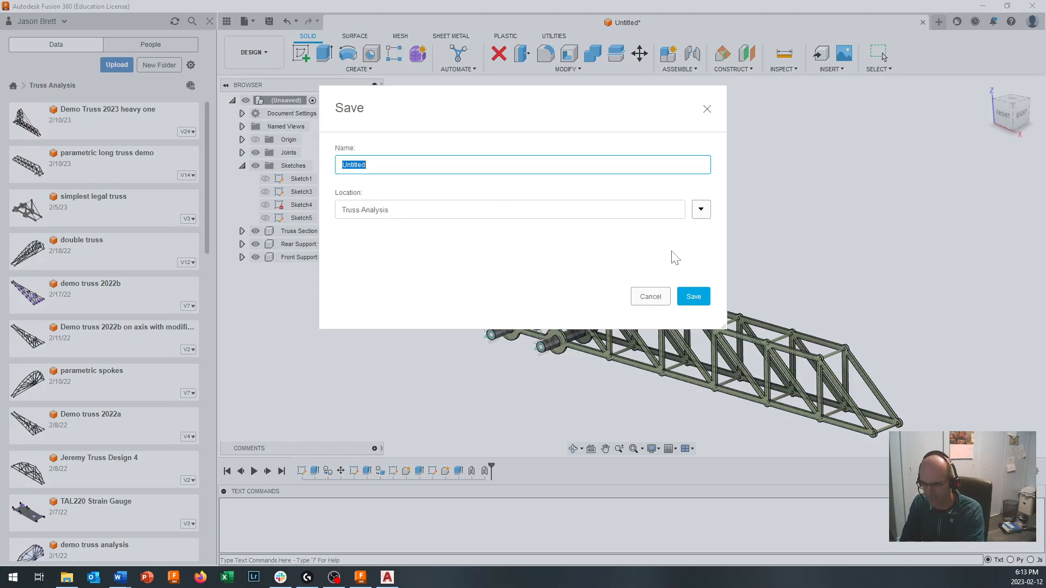
{"action": "type", "text": "Truss Demo 2023"}
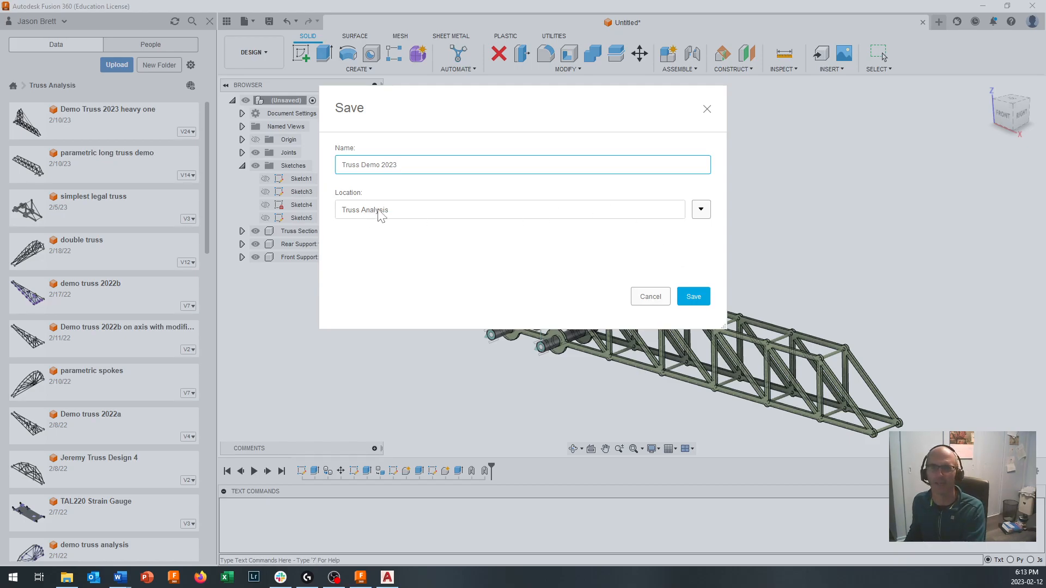
{"action": "left_click", "coordinate": [694, 299]}
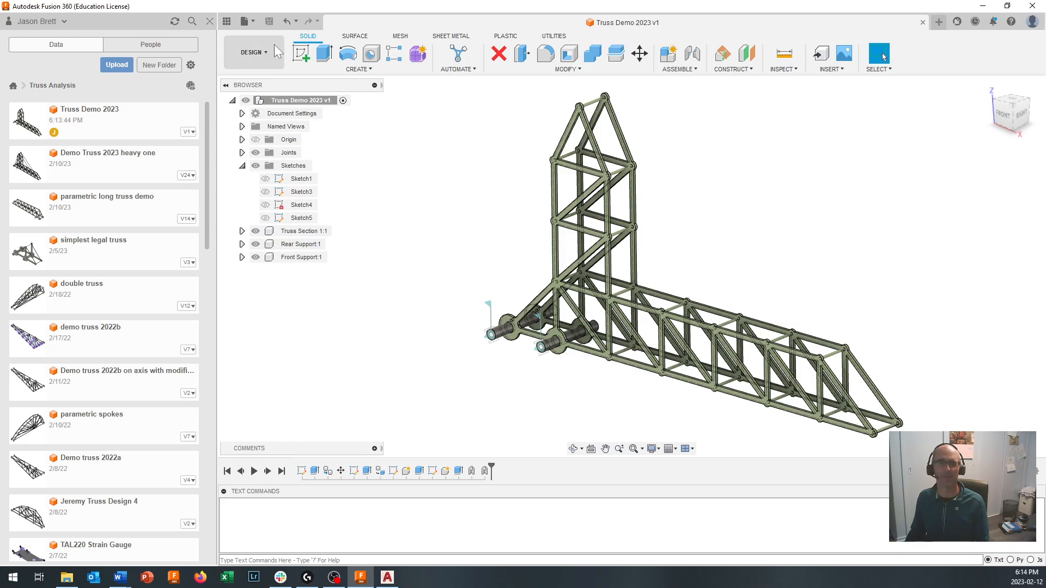
- Switch to the Simulation workspace and create a Static Stress study for the truss
{"action": "left_click", "coordinate": [250, 55]}
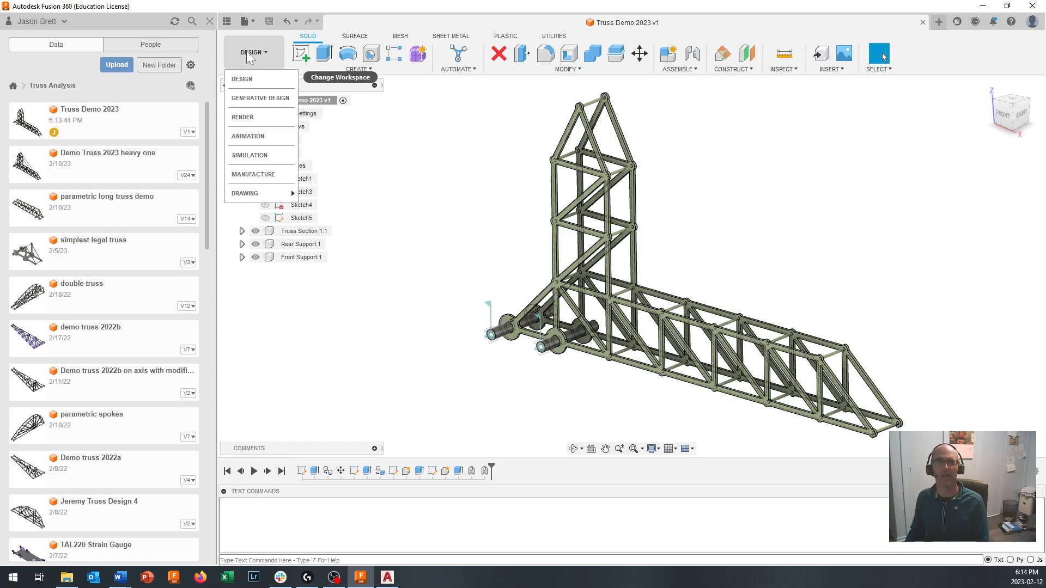
{"action": "left_click", "coordinate": [250, 155]}
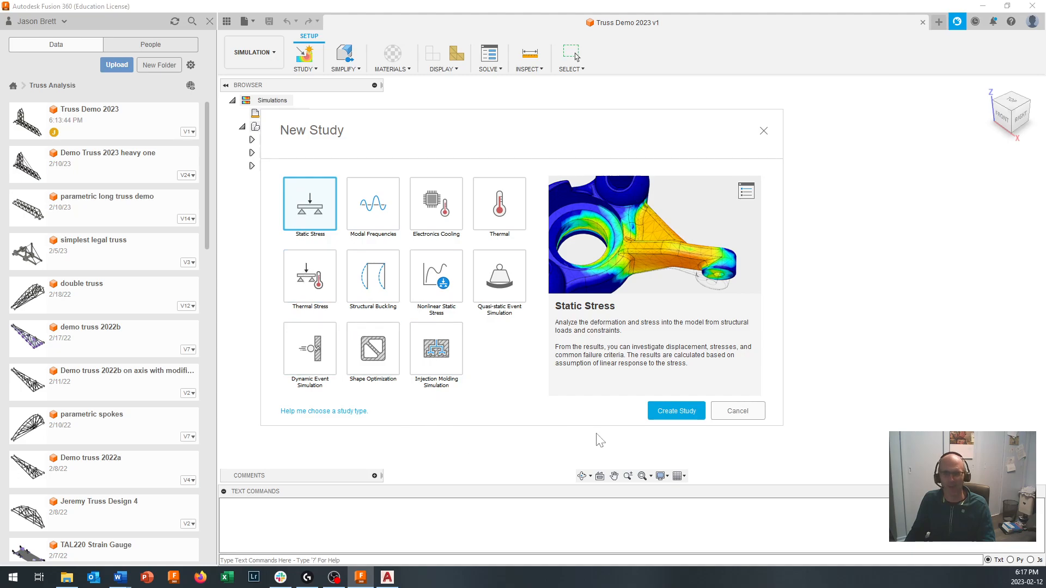
{"action": "left_click", "coordinate": [682, 412]}
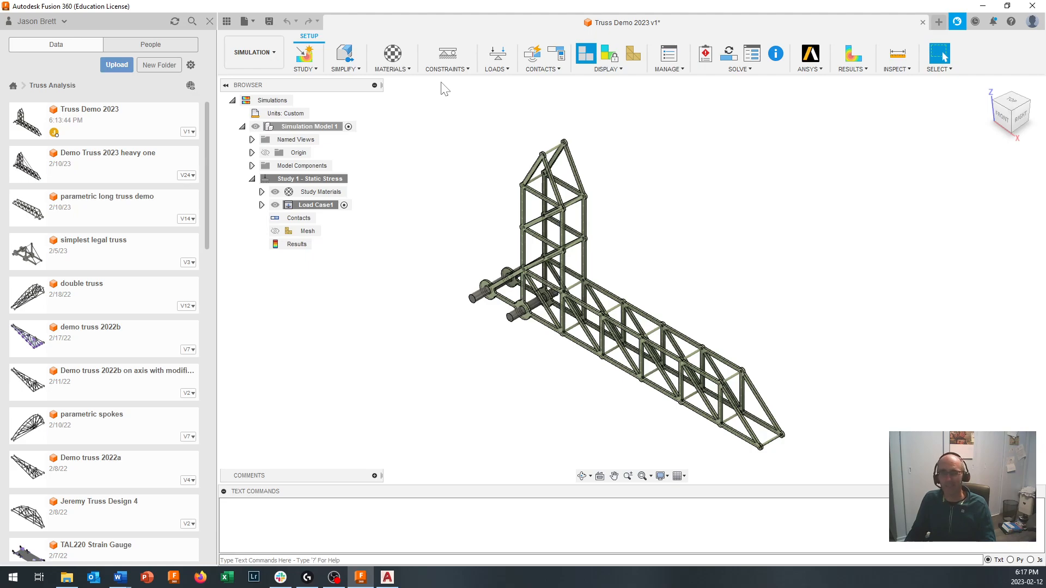
- Apply a Fixed structural constraint in all three axes to the cylindrical face of the rear support pin
{"action": "left_click", "coordinate": [451, 69]}
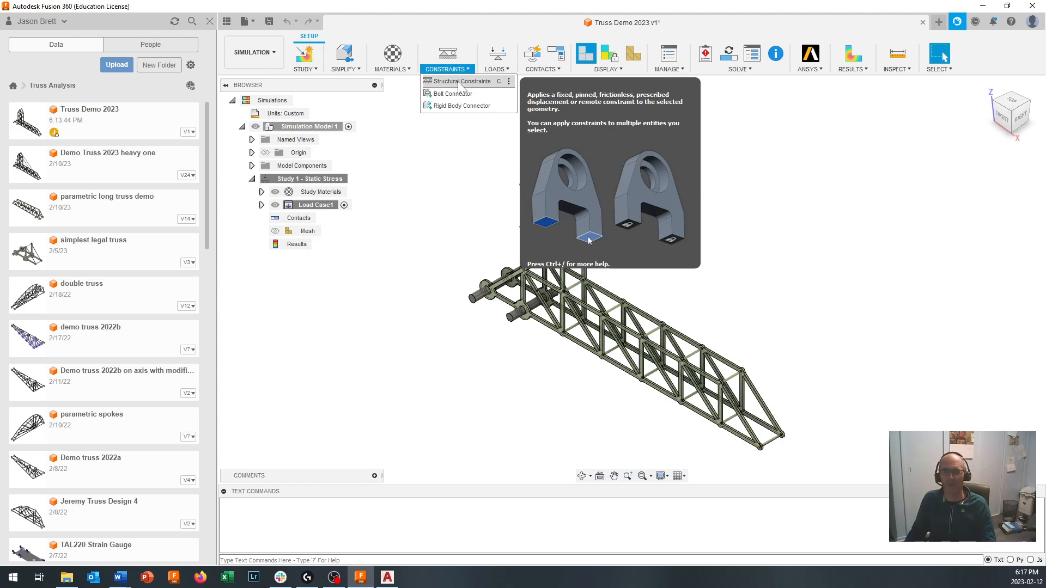
{"action": "left_click", "coordinate": [459, 81]}
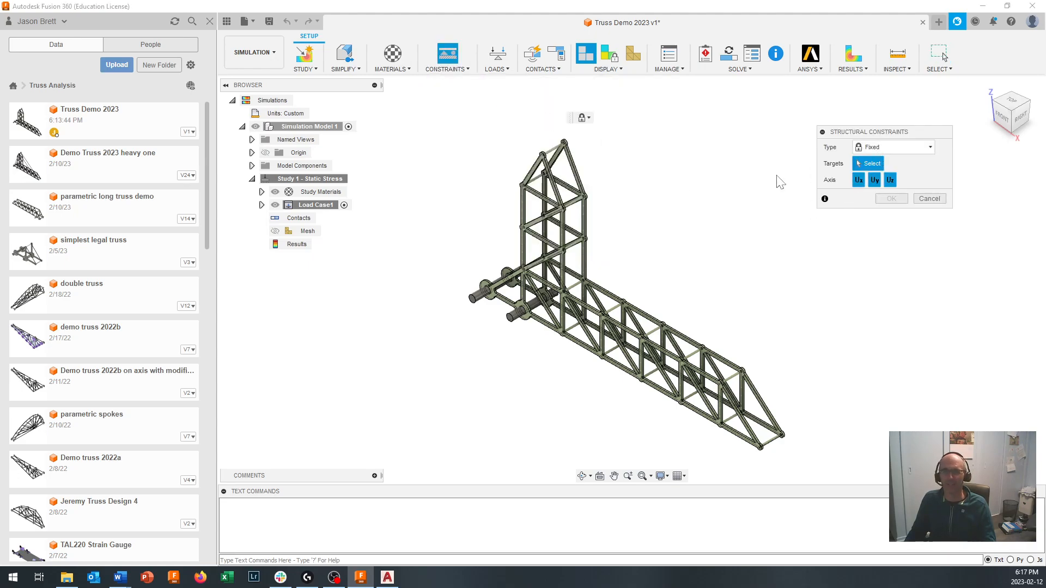
{"action": "scroll", "coordinate": [463, 307], "scroll_direction": "up", "scroll_amount": 3}
{"action": "scroll", "coordinate": [464, 309], "scroll_direction": "up", "scroll_amount": 1}
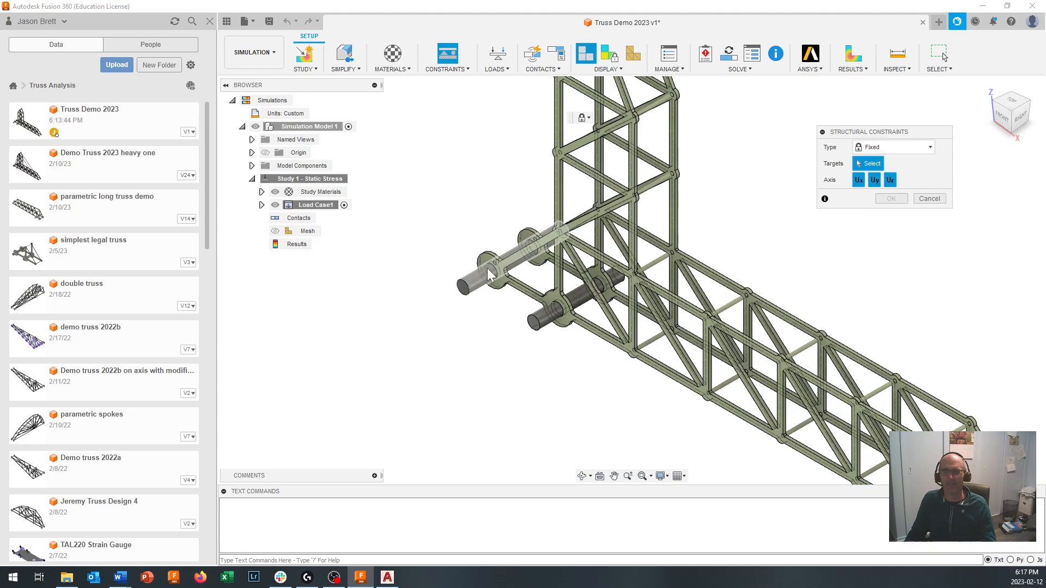
{"action": "left_click", "coordinate": [481, 287]}
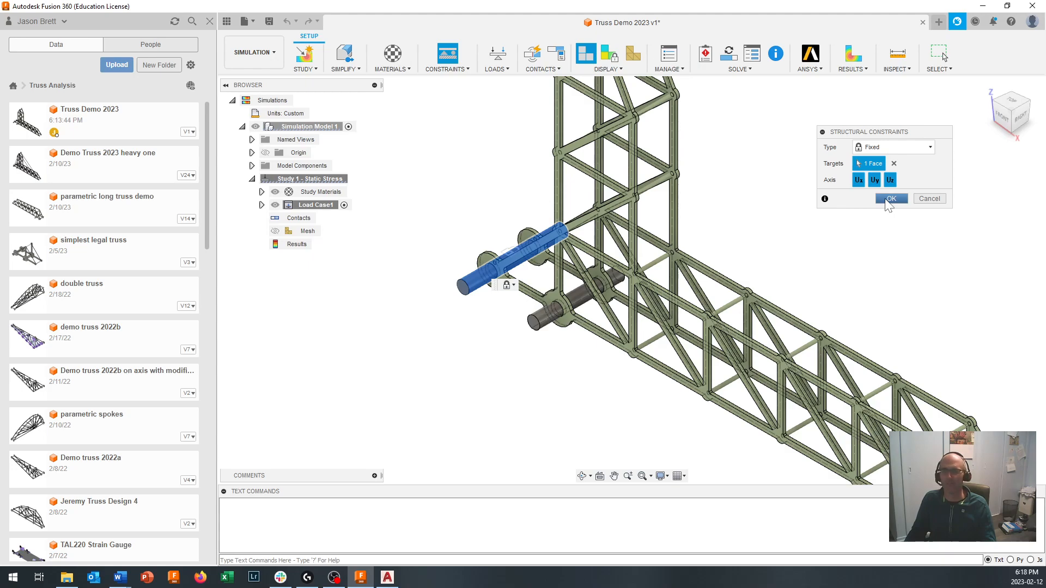
{"action": "left_click", "coordinate": [891, 199]}
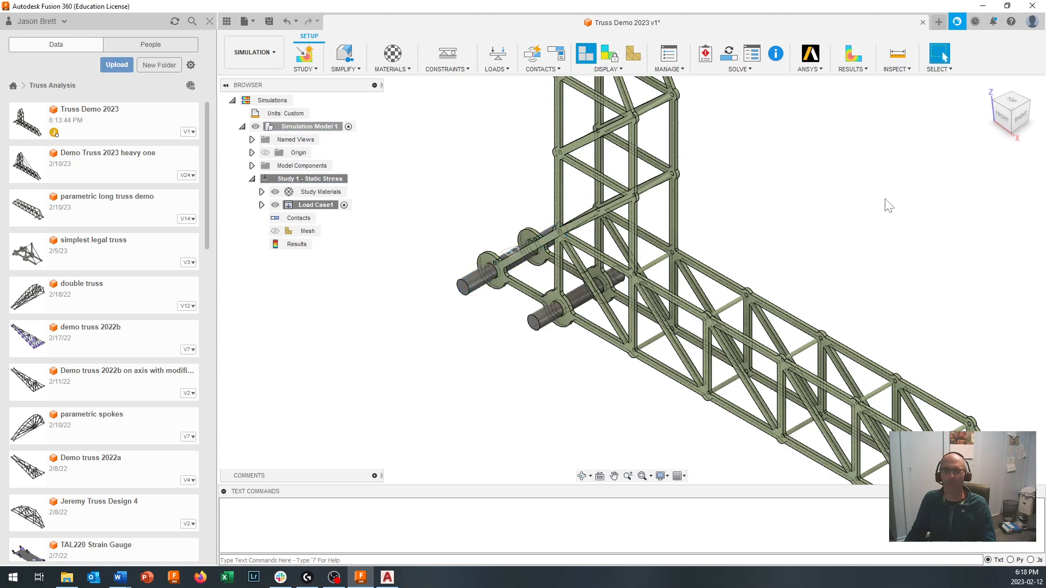
- Apply a Frictionless structural constraint to the flat bottom face of the front support pin
{"action": "left_click", "coordinate": [457, 69]}
{"action": "left_click", "coordinate": [461, 81]}
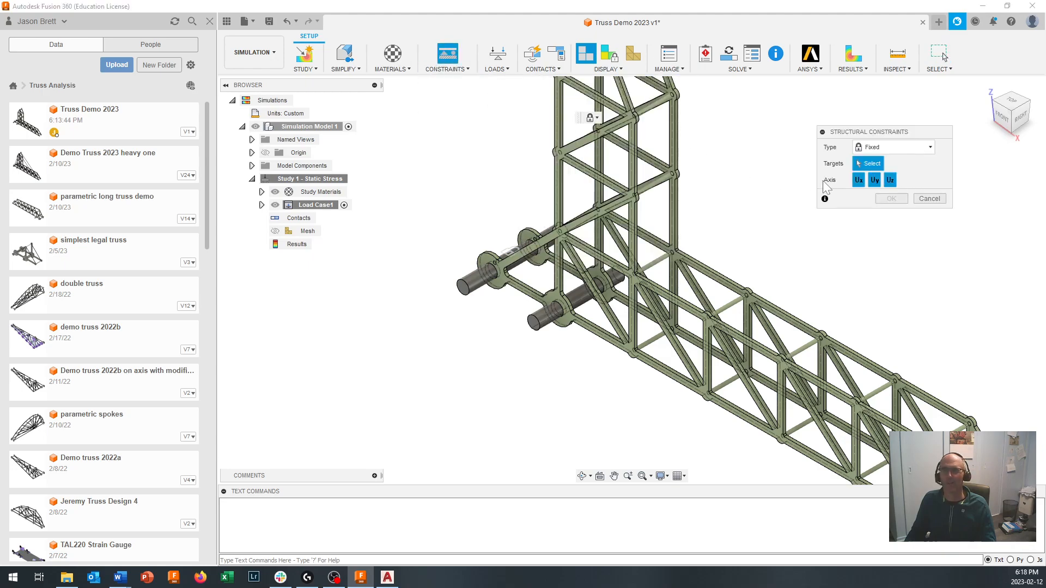
{"action": "left_click", "coordinate": [913, 146]}
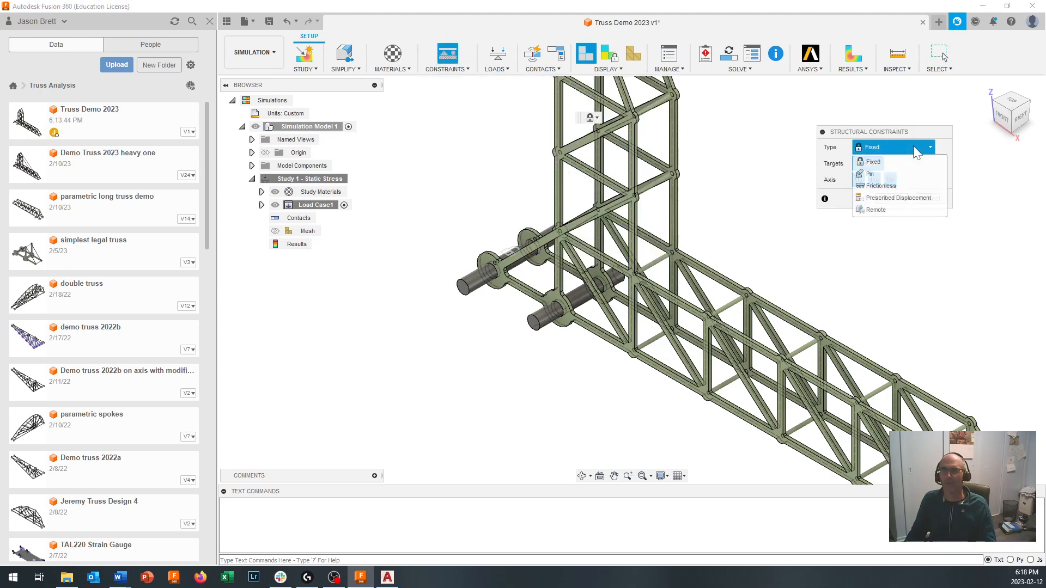
{"action": "left_click", "coordinate": [893, 184]}
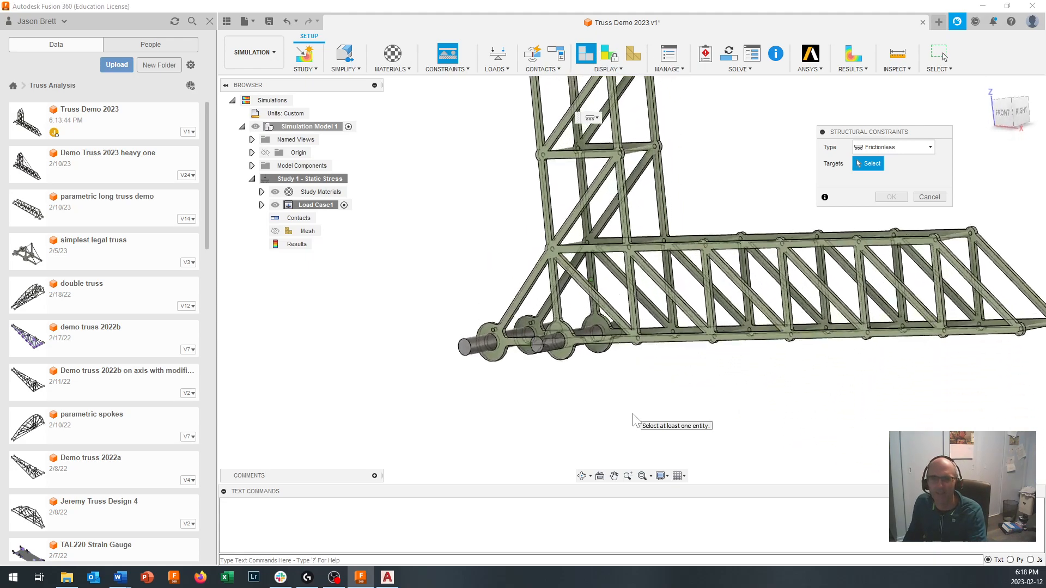
{"action": "scroll", "coordinate": [528, 364], "scroll_direction": "up", "scroll_amount": 3}
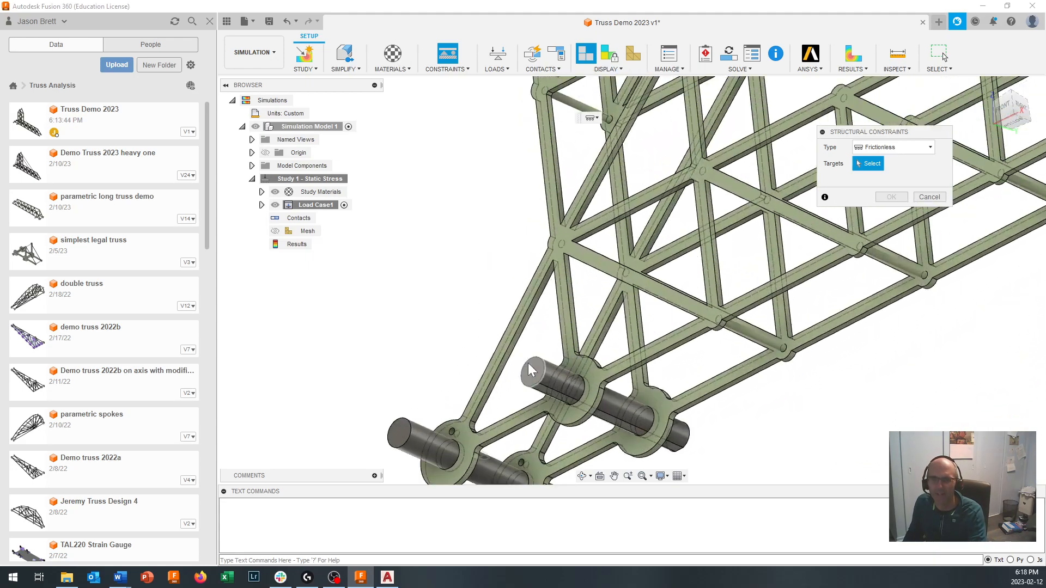
{"action": "scroll", "coordinate": [545, 382], "scroll_direction": "up", "scroll_amount": 2}
{"action": "scroll", "coordinate": [548, 400], "scroll_direction": "up", "scroll_amount": 3}
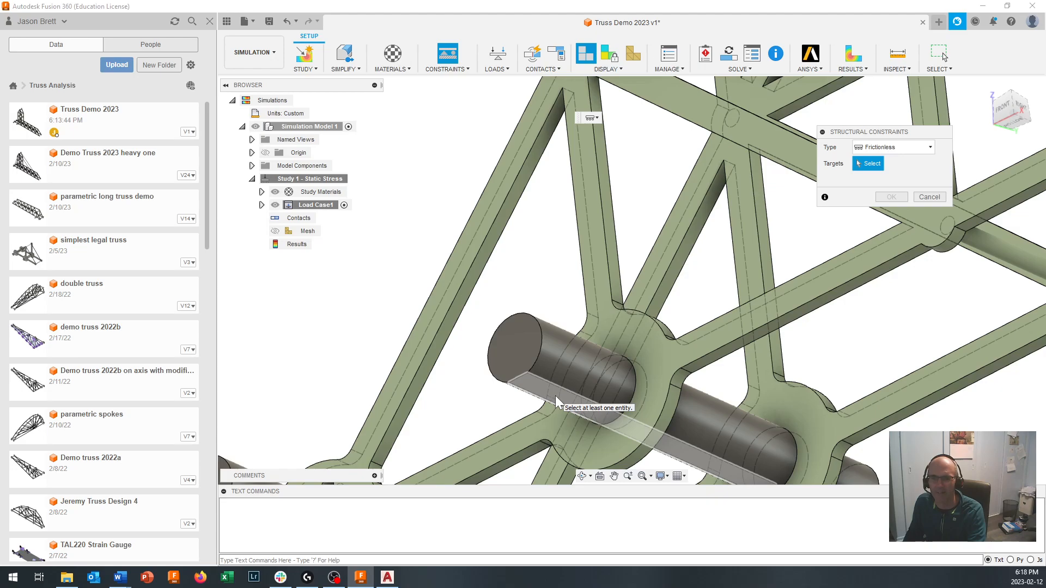
{"action": "left_click", "coordinate": [555, 396]}
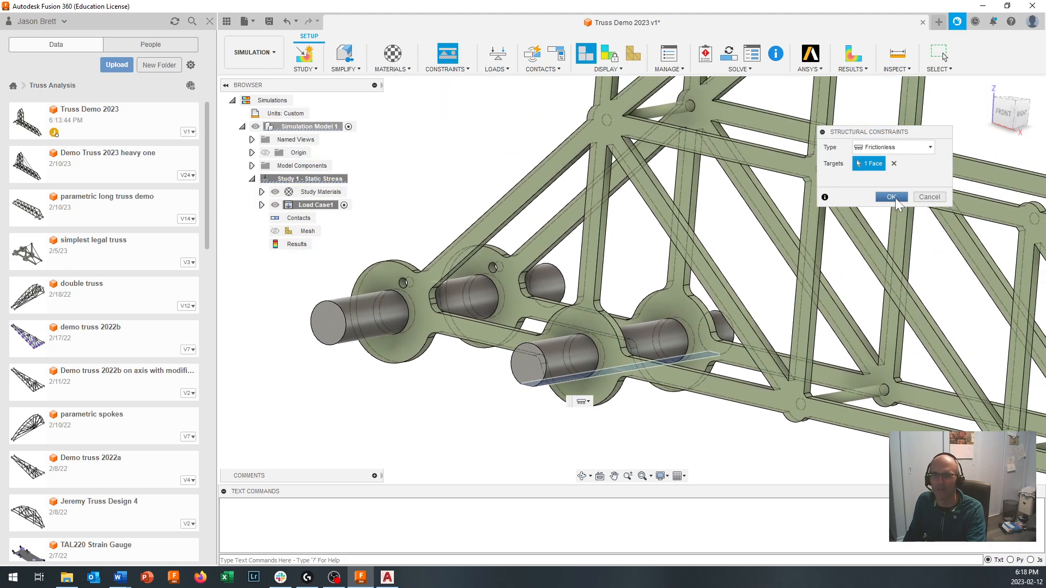
{"action": "left_click", "coordinate": [895, 198]}
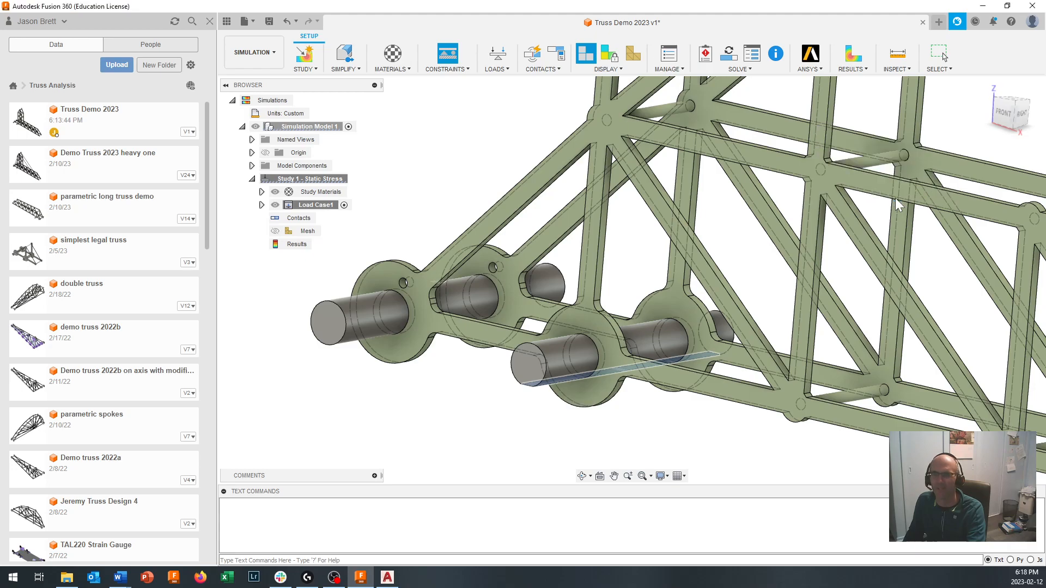
- Apply a 30 N downward force to the flat underside of the cross member at the truss's far tip, flipping the force direction
{"action": "scroll", "coordinate": [877, 218], "scroll_direction": "down", "scroll_amount": 4}
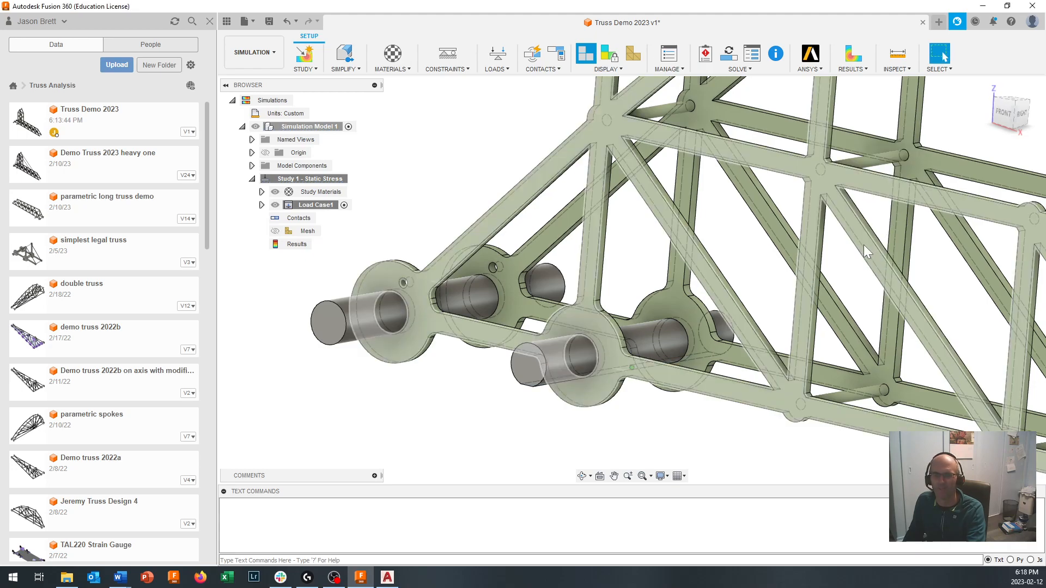
{"action": "scroll", "coordinate": [836, 278], "scroll_direction": "down", "scroll_amount": 5}
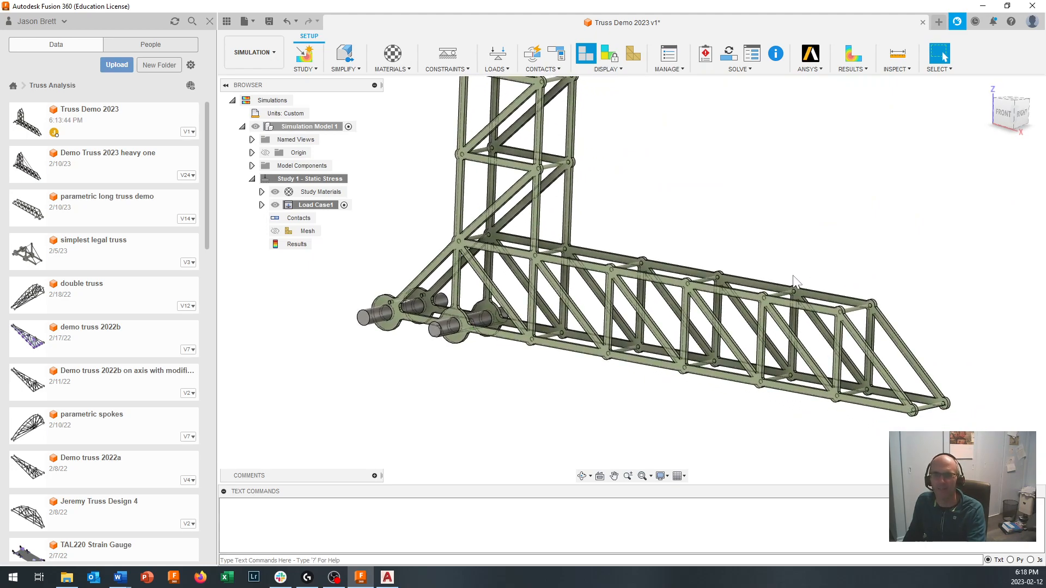
{"action": "left_click", "coordinate": [496, 70]}
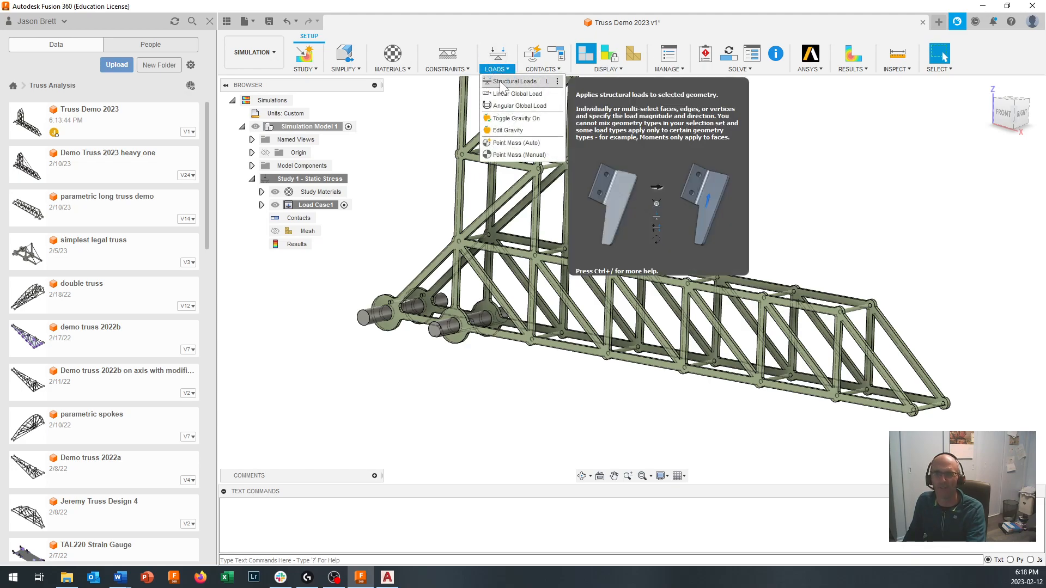
{"action": "left_click", "coordinate": [502, 82]}
{"action": "middle_click_drag", "start_coordinate": [796, 313], "coordinate": [826, 262], "text": "shift"}
{"action": "scroll", "coordinate": [826, 265], "scroll_direction": "up", "scroll_amount": 10}
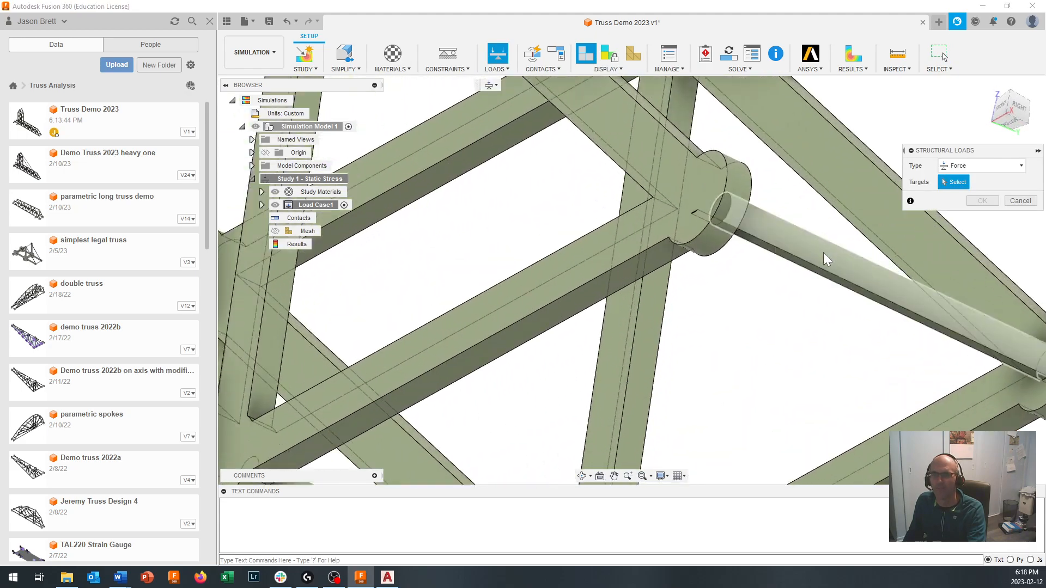
{"action": "scroll", "coordinate": [817, 272], "scroll_direction": "up", "scroll_amount": 2}
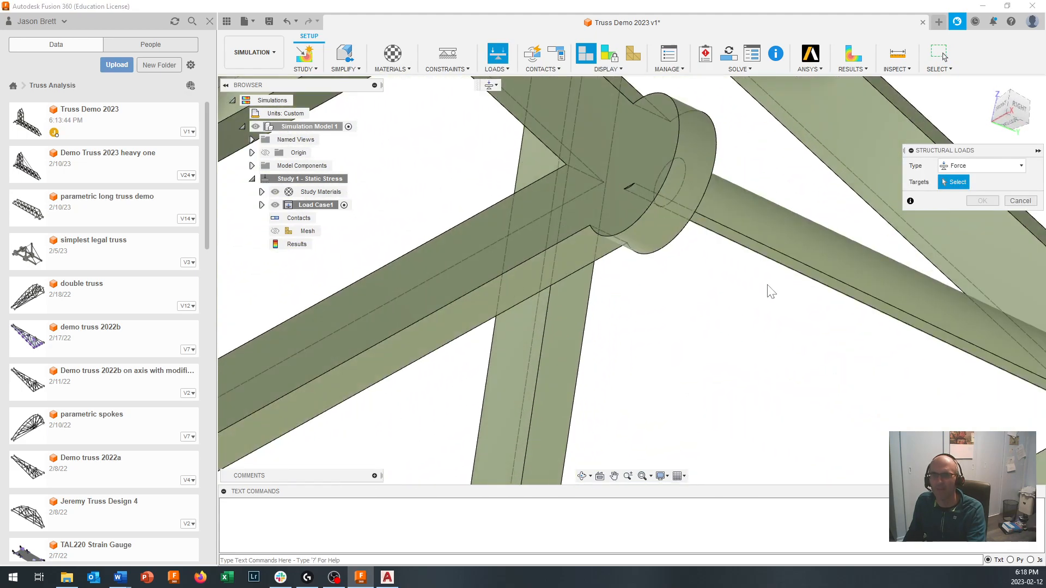
{"action": "left_click", "coordinate": [795, 269]}
{"action": "scroll", "coordinate": [796, 269], "scroll_direction": "down", "scroll_amount": 5}
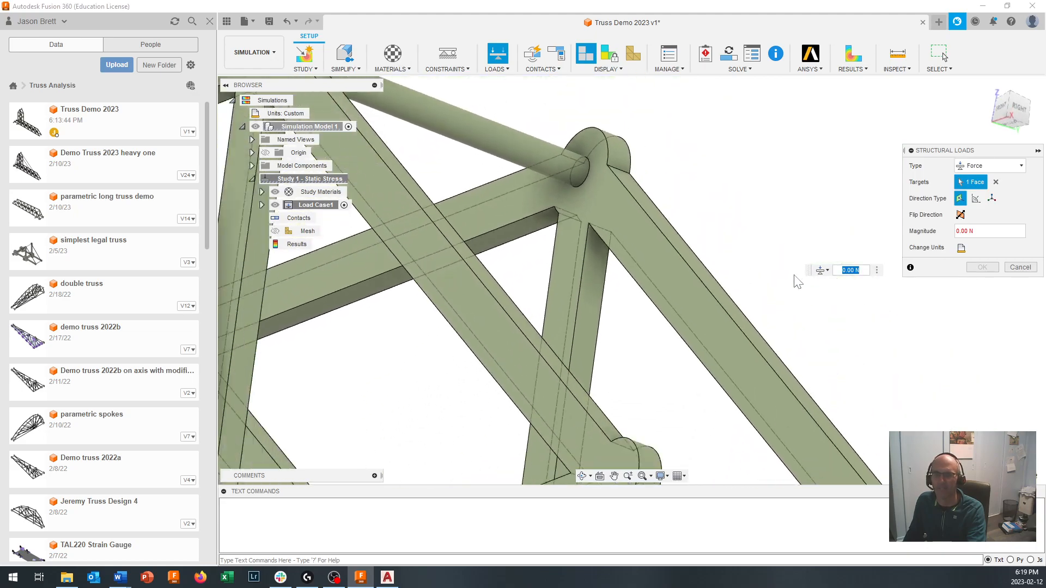
{"action": "scroll", "coordinate": [793, 276], "scroll_direction": "down", "scroll_amount": 3}
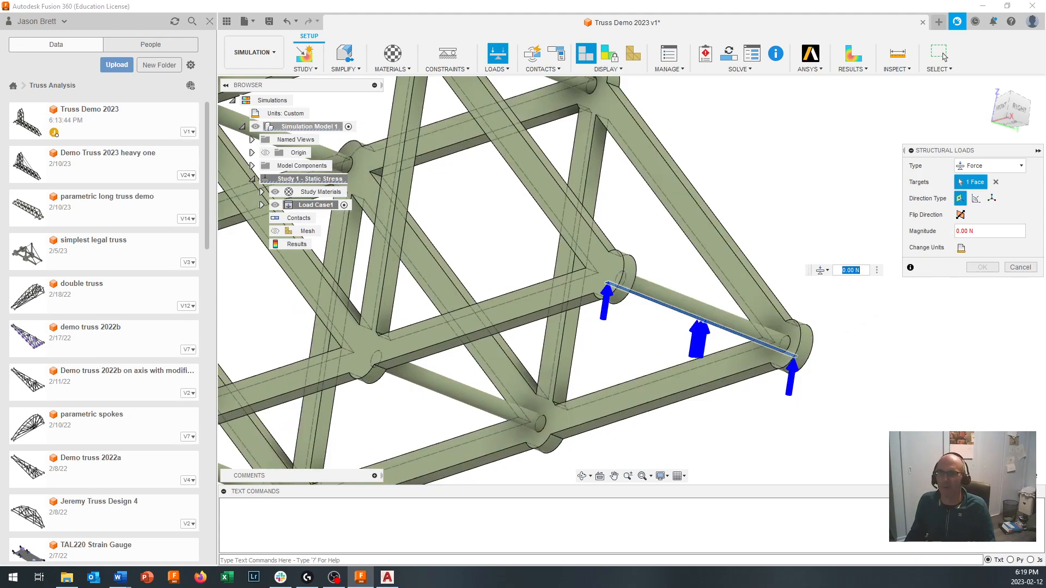
{"action": "left_click", "coordinate": [960, 216]}
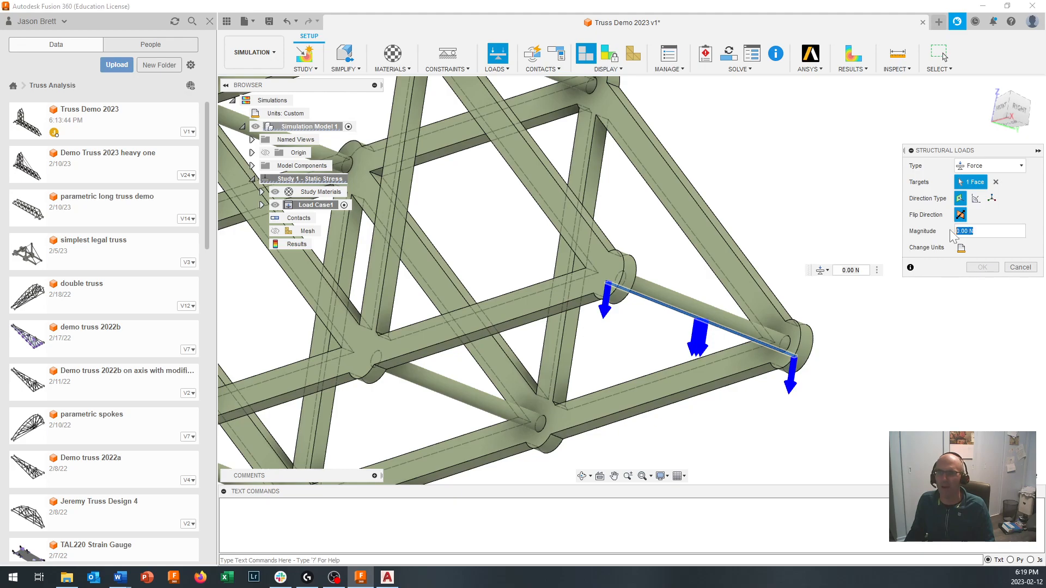
{"action": "type", "text": "30"}
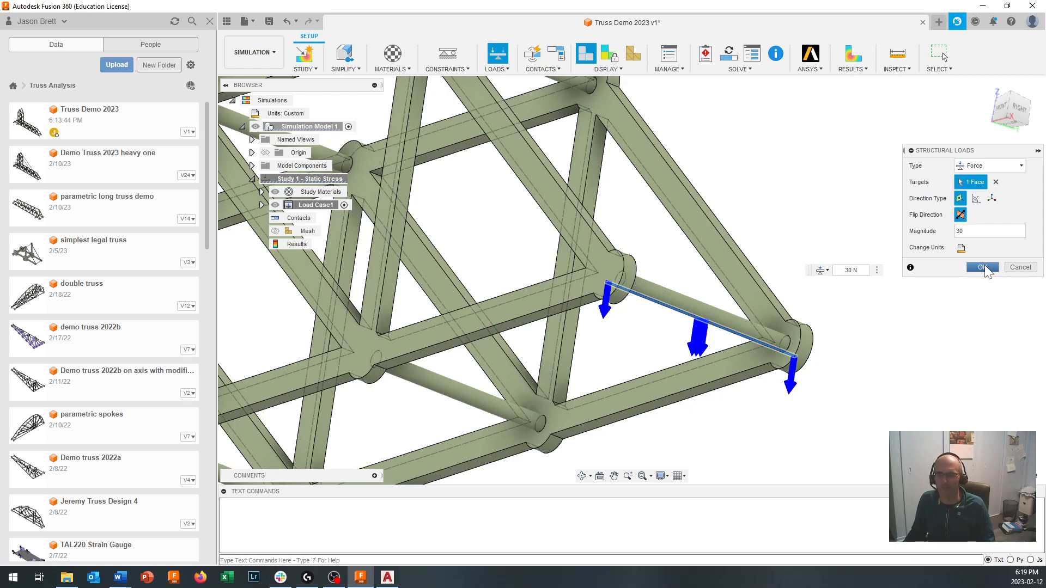
{"action": "left_click", "coordinate": [983, 267]}
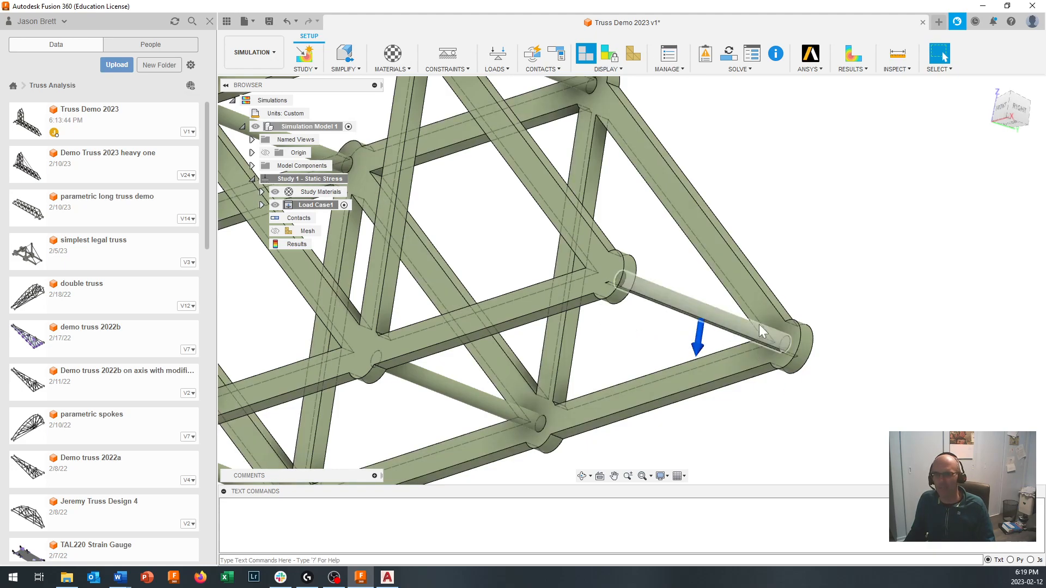
- Generate automatic contacts with a 0.10 mm solids detection tolerance and run the study's pre-check
{"action": "scroll", "coordinate": [760, 361], "scroll_direction": "down", "scroll_amount": 5}
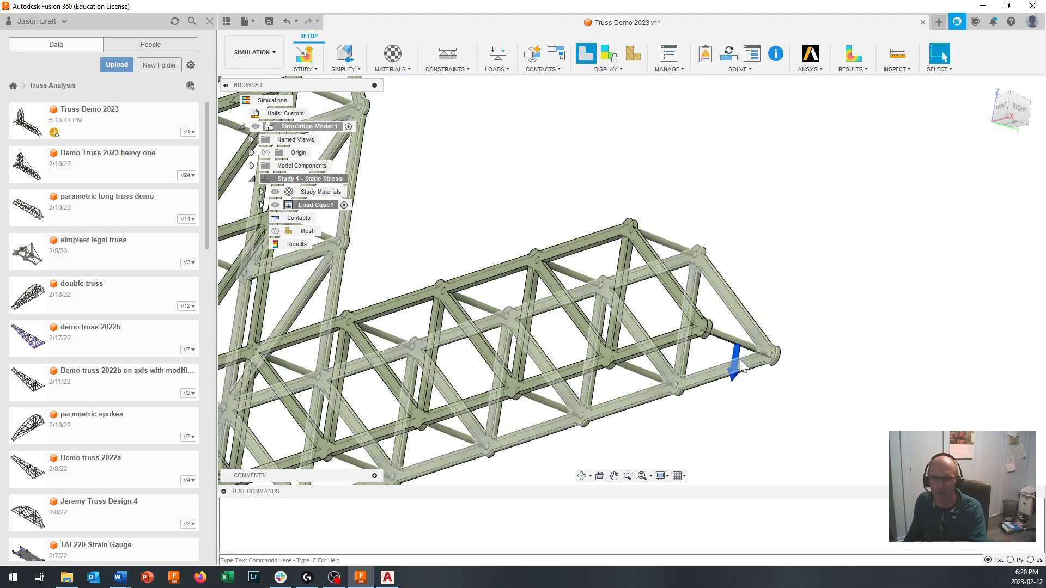
{"action": "middle_click_drag", "start_coordinate": [740, 343], "coordinate": [752, 421], "text": "shift"}
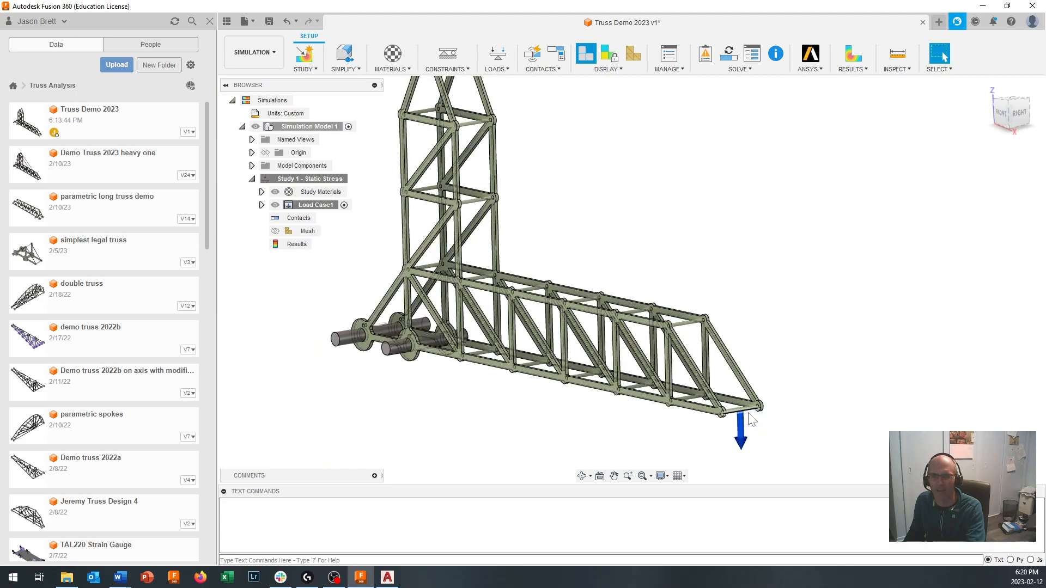
{"action": "scroll", "coordinate": [742, 417], "scroll_direction": "down", "scroll_amount": 4}
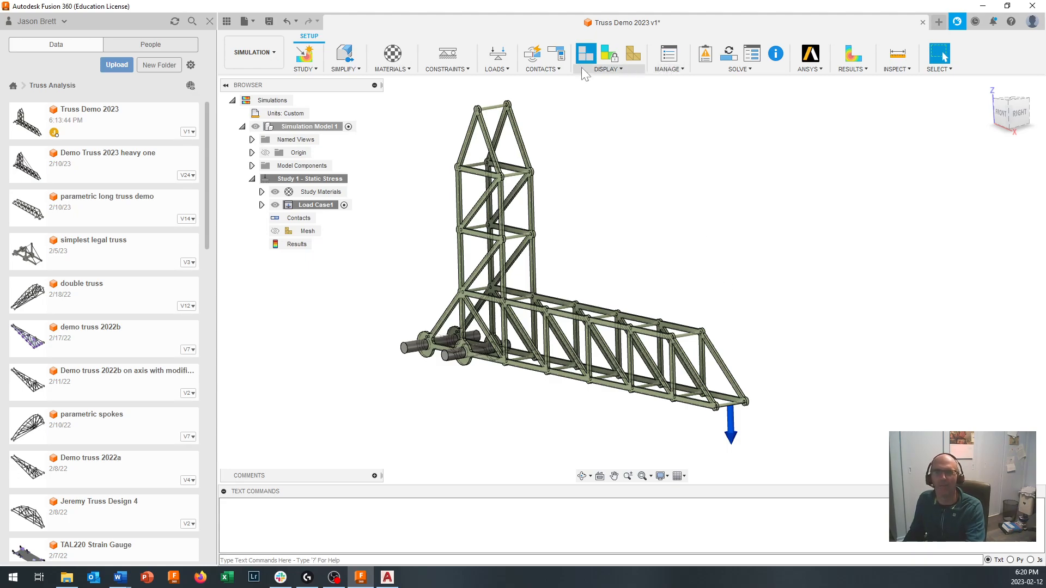
{"action": "left_click", "coordinate": [543, 70]}
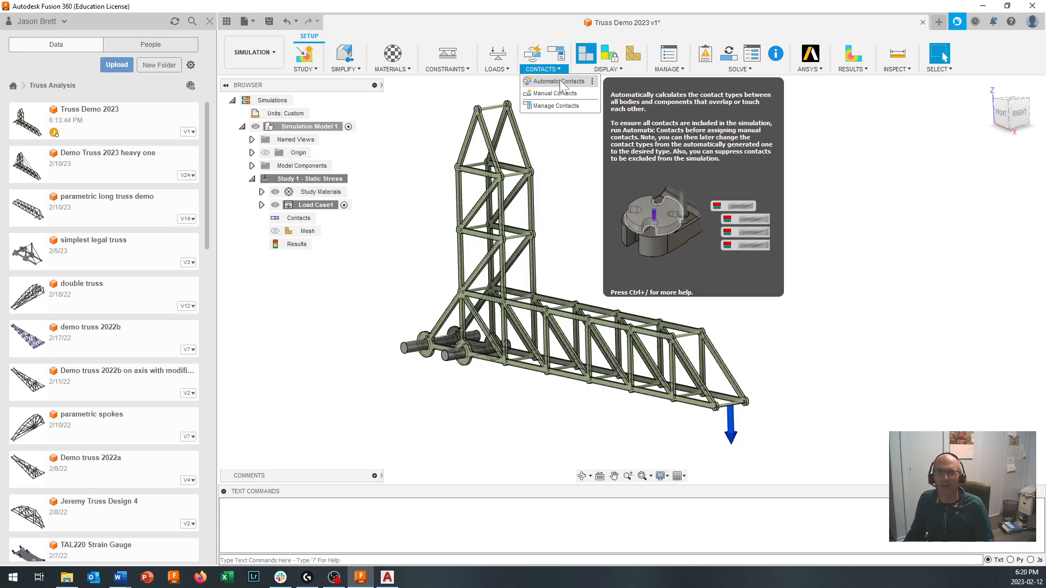
{"action": "left_click", "coordinate": [561, 82]}
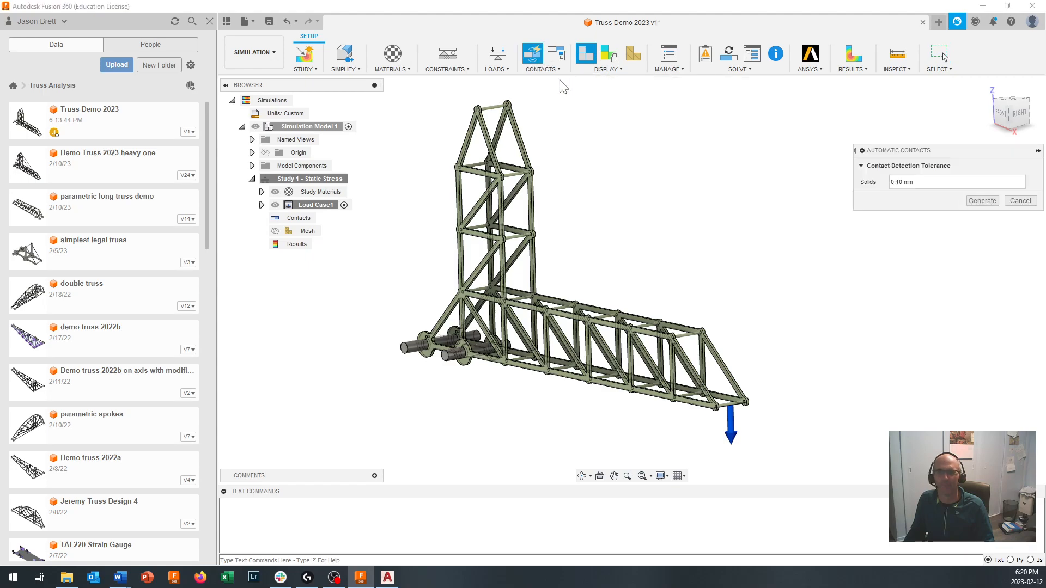
{"action": "left_click", "coordinate": [983, 201]}
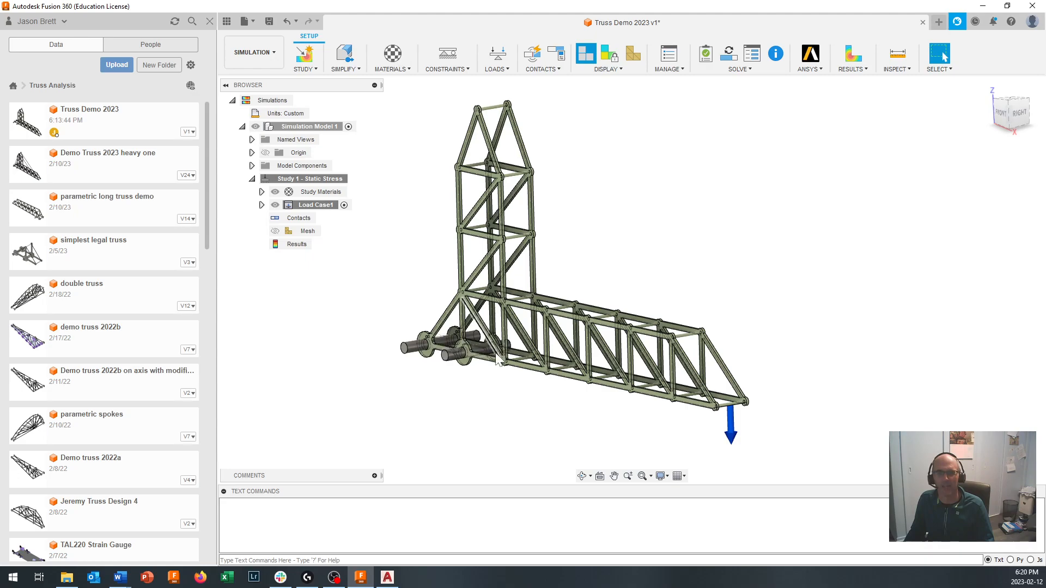
{"action": "left_click", "coordinate": [739, 69]}
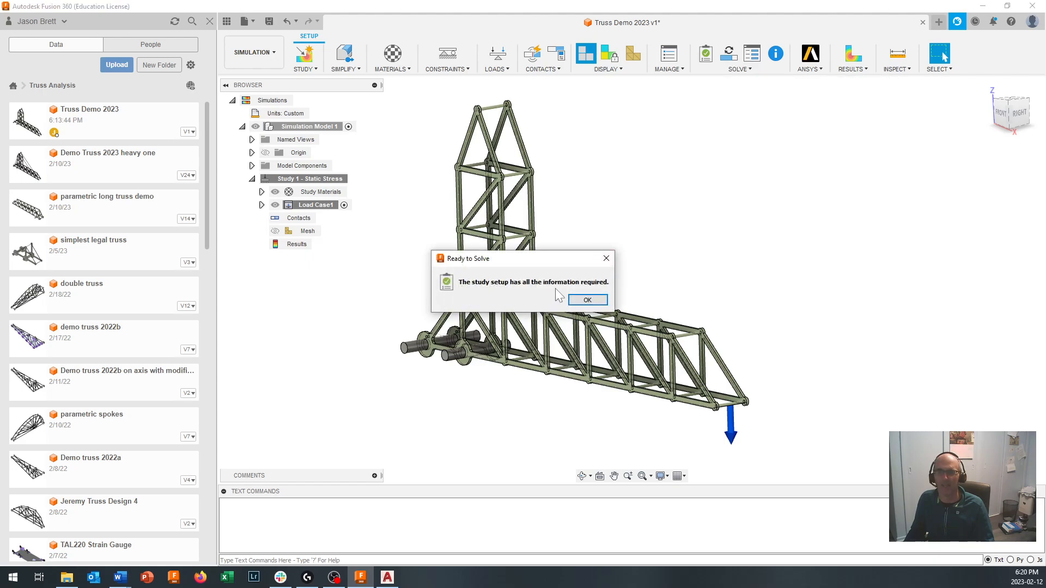
{"action": "left_click", "coordinate": [587, 300]}
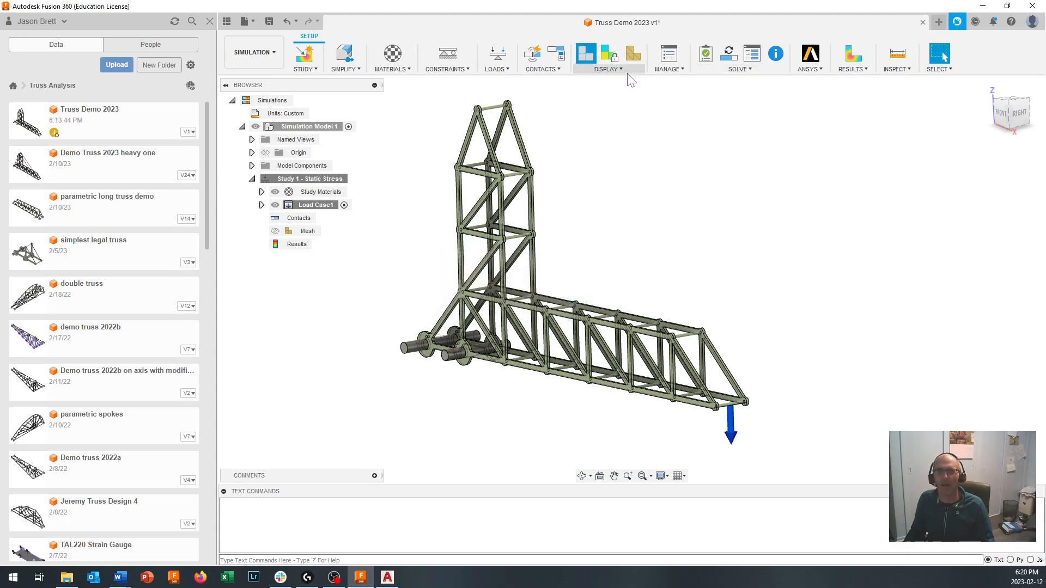
- Expand Load Case1 with its loads and constraints to review what is applied in the static stress study
{"action": "left_click", "coordinate": [553, 72]}
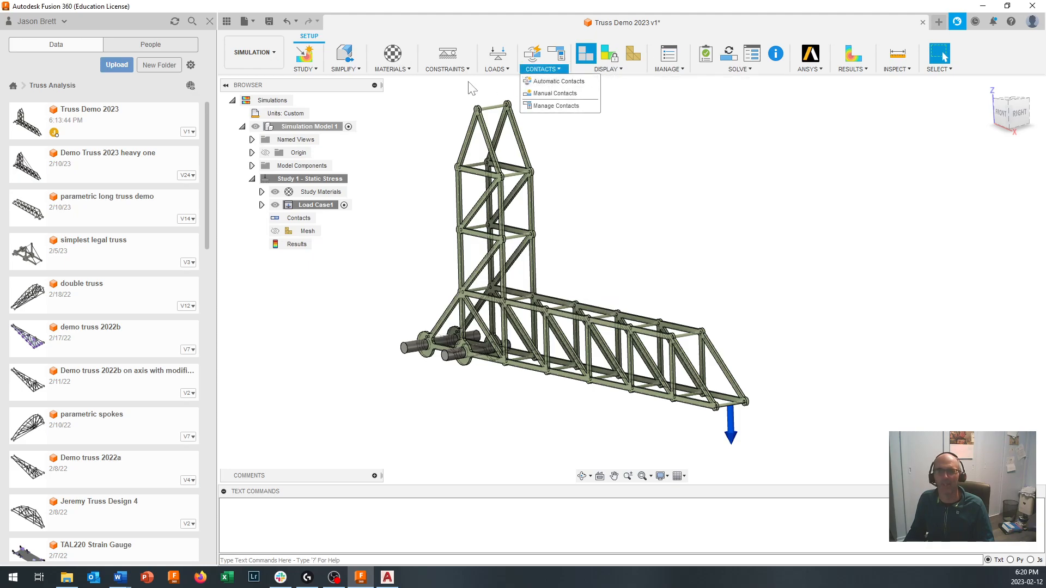
{"action": "left_click", "coordinate": [496, 69]}
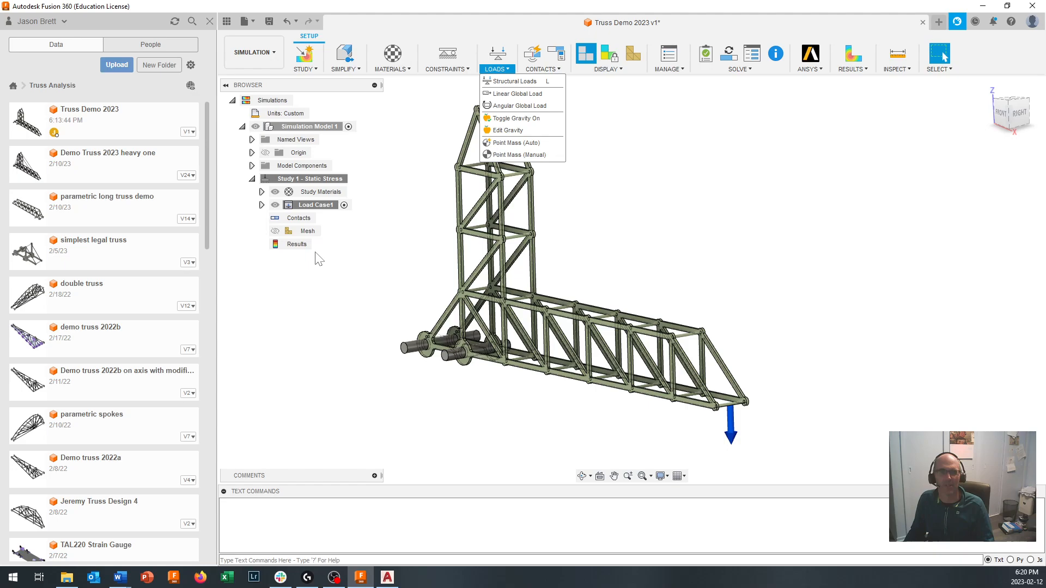
{"action": "left_click", "coordinate": [262, 205]}
{"action": "left_click", "coordinate": [262, 205]}
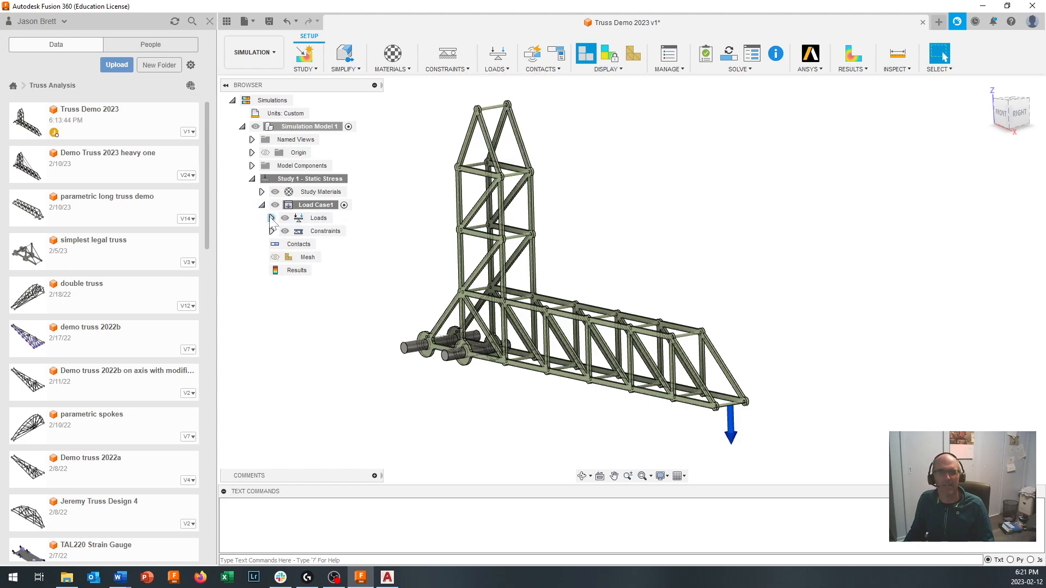
{"action": "left_click", "coordinate": [271, 219]}
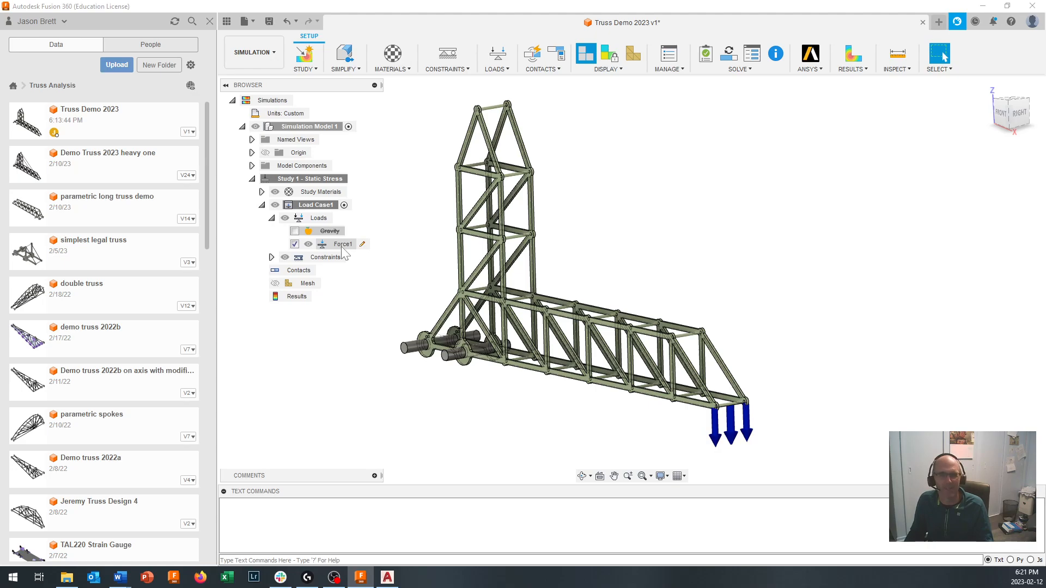
{"action": "left_click", "coordinate": [271, 257]}
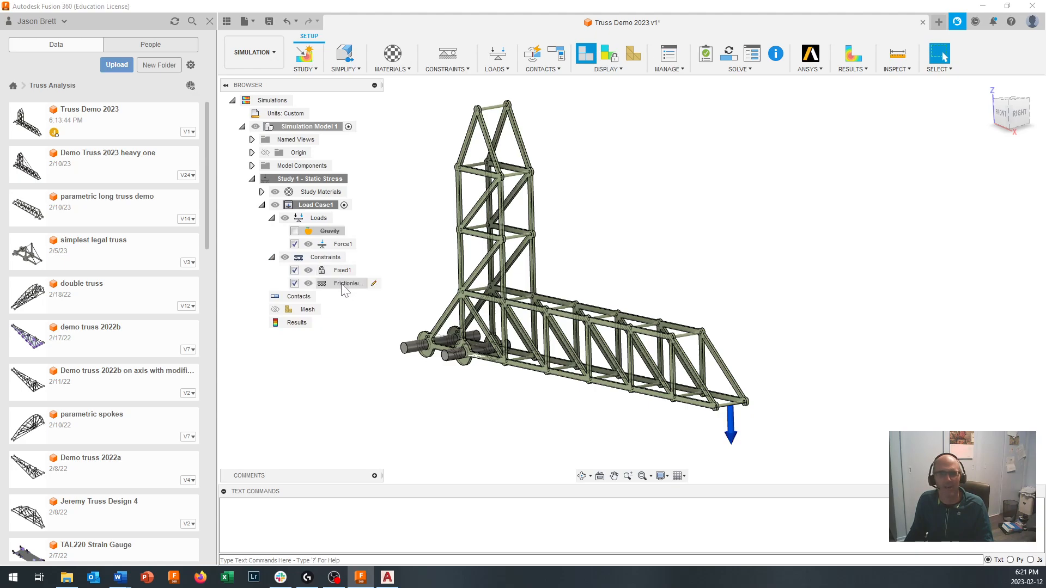
{"action": "scroll", "coordinate": [443, 339], "scroll_direction": "up", "scroll_amount": 3}
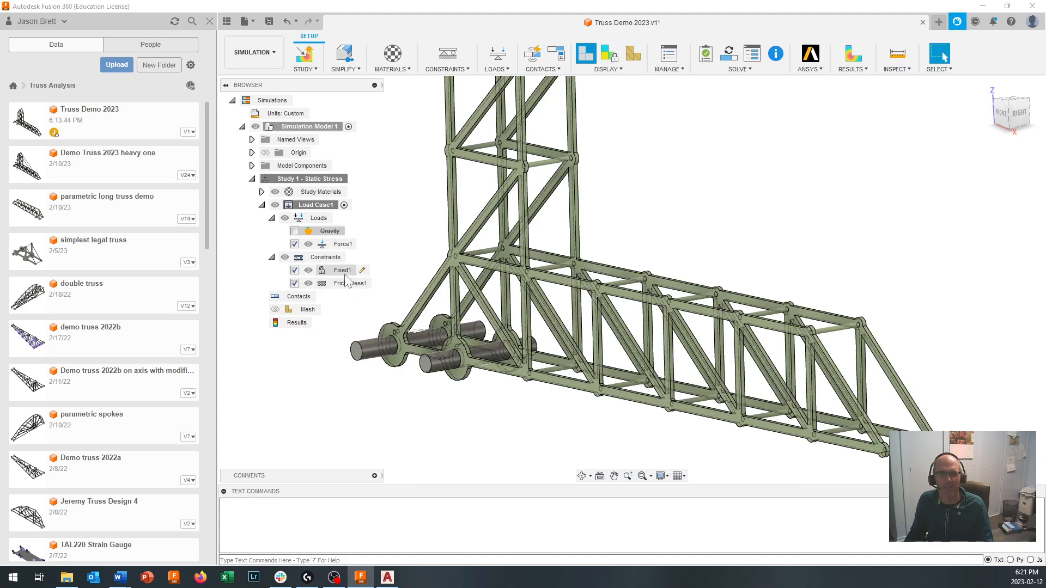
{"action": "scroll", "coordinate": [349, 335], "scroll_direction": "down", "scroll_amount": 2}
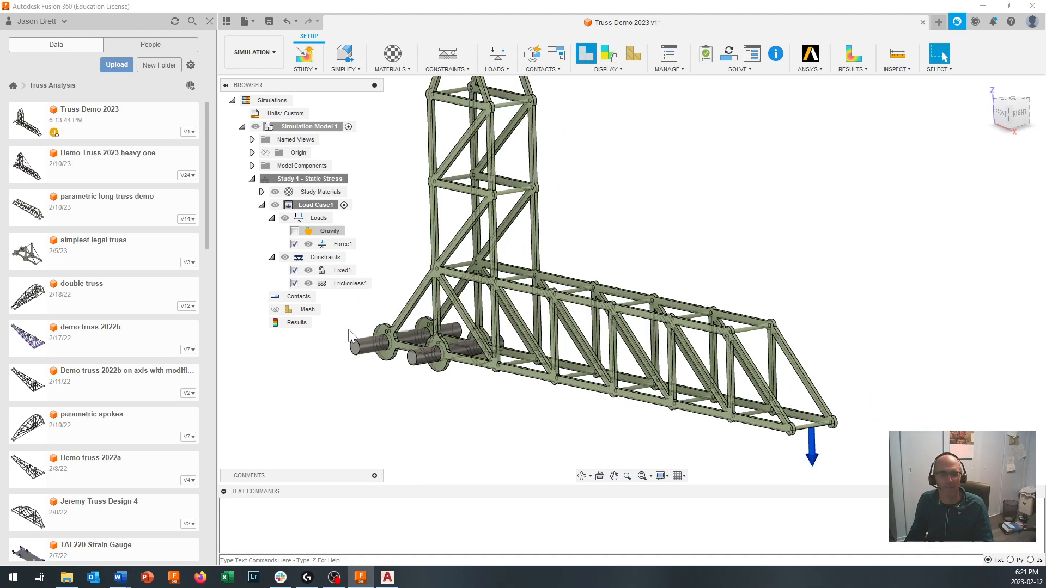
{"action": "scroll", "coordinate": [349, 330], "scroll_direction": "down", "scroll_amount": 1}
{"action": "left_click", "coordinate": [363, 272]}
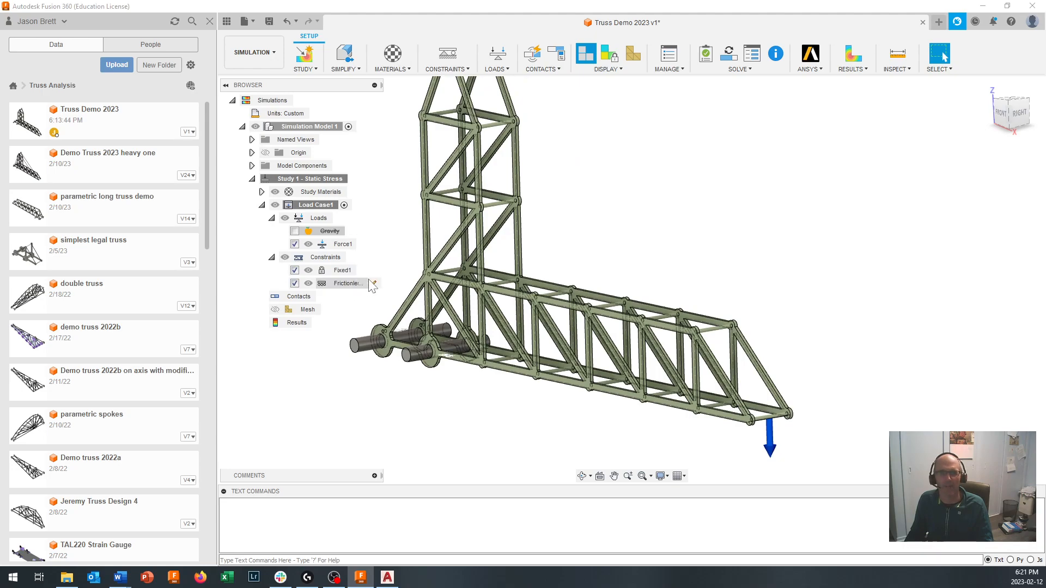
{"action": "middle_click_drag", "start_coordinate": [557, 252], "coordinate": [663, 289]}
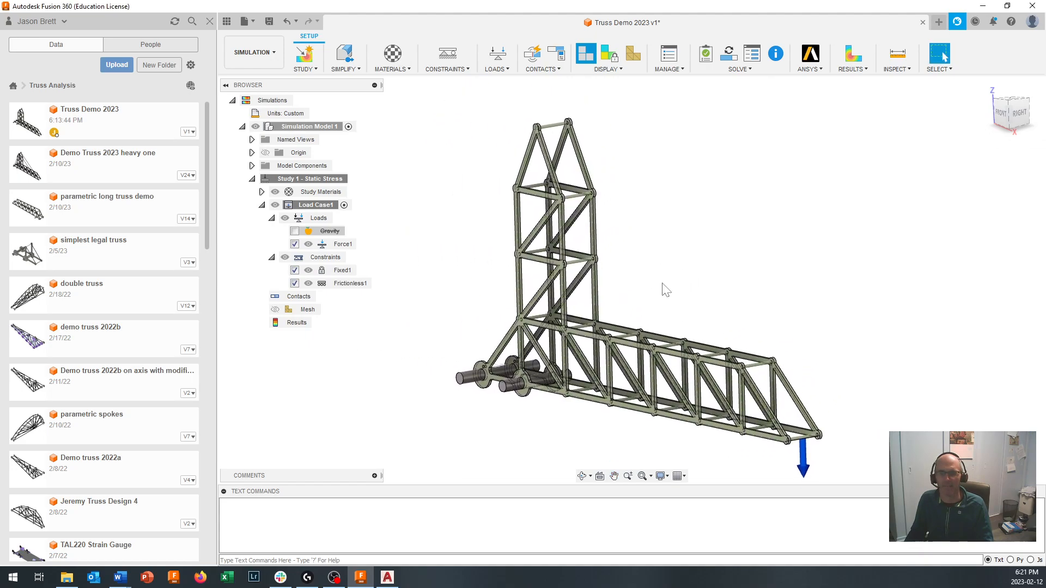
{"action": "scroll", "coordinate": [672, 304], "scroll_direction": "down", "scroll_amount": 1}
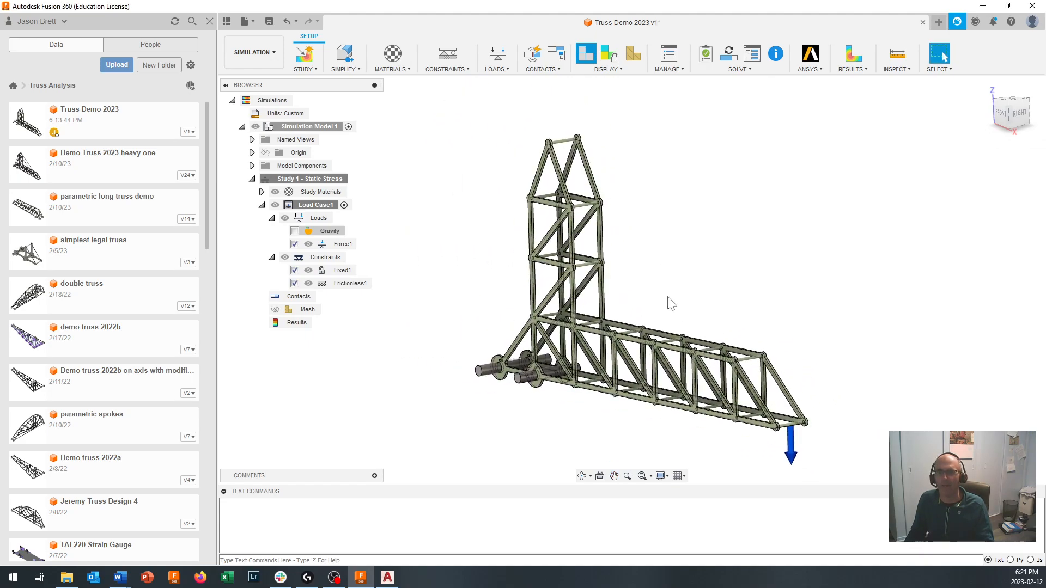
- Solve the Study 1 static stress simulation and dismiss the job status list
{"action": "left_click", "coordinate": [738, 70]}
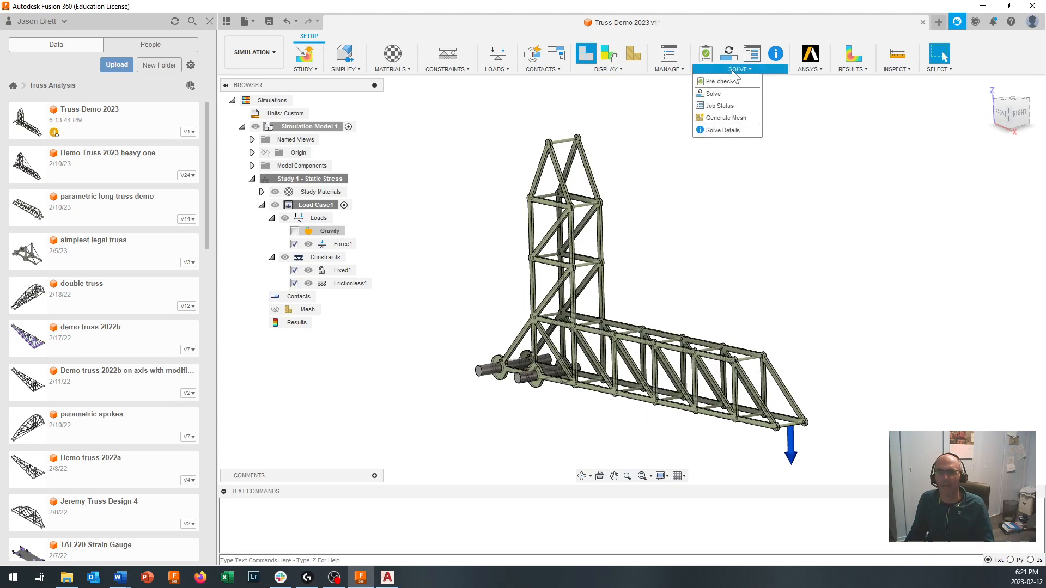
{"action": "left_click", "coordinate": [721, 97]}
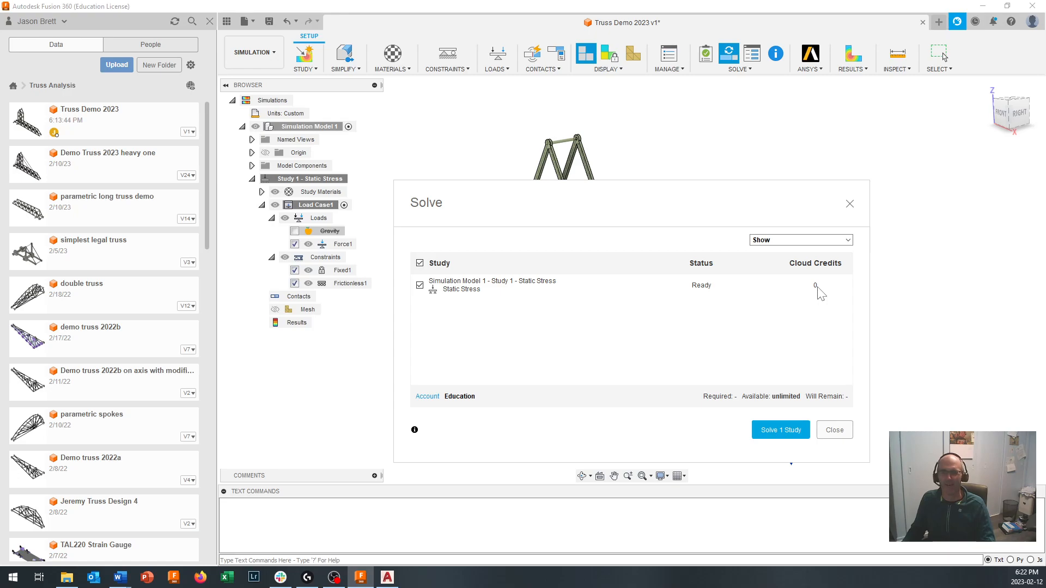
{"action": "left_click", "coordinate": [784, 432]}
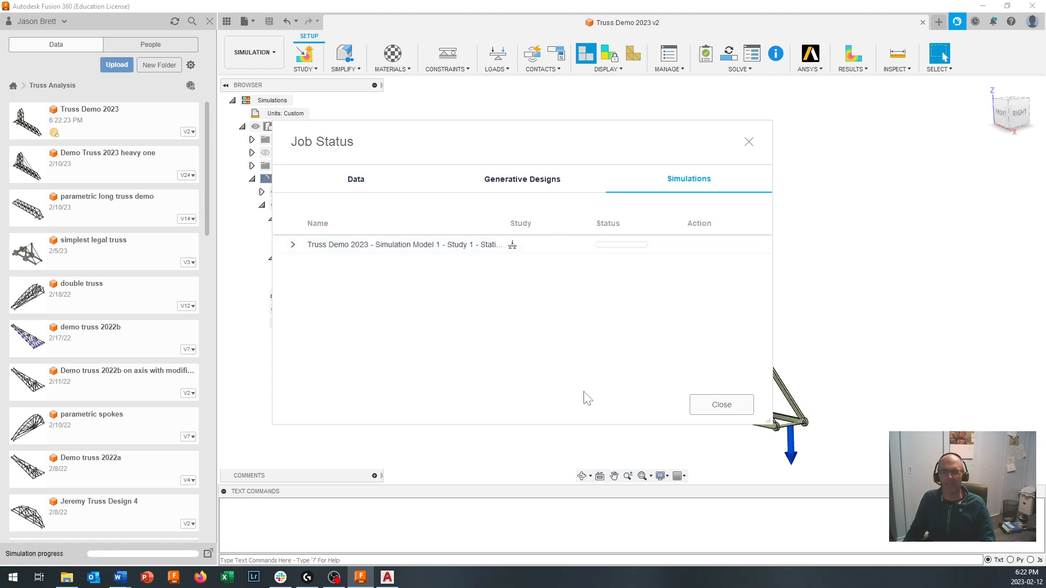
{"action": "left_click", "coordinate": [722, 406]}
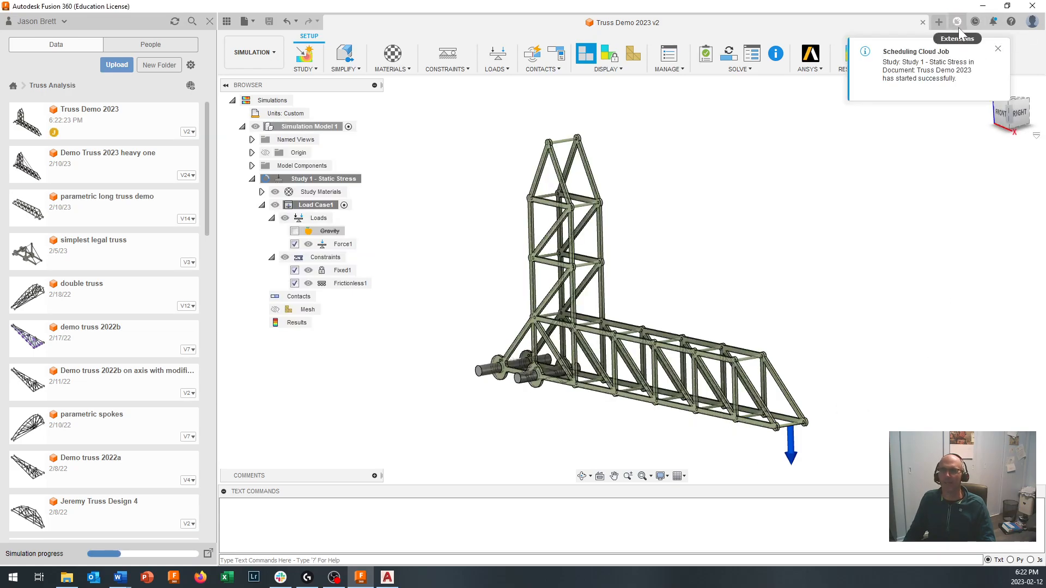
- Check the notifications for the status of the static stress cloud job
{"action": "left_click", "coordinate": [994, 21]}
{"action": "left_click", "coordinate": [1001, 64]}
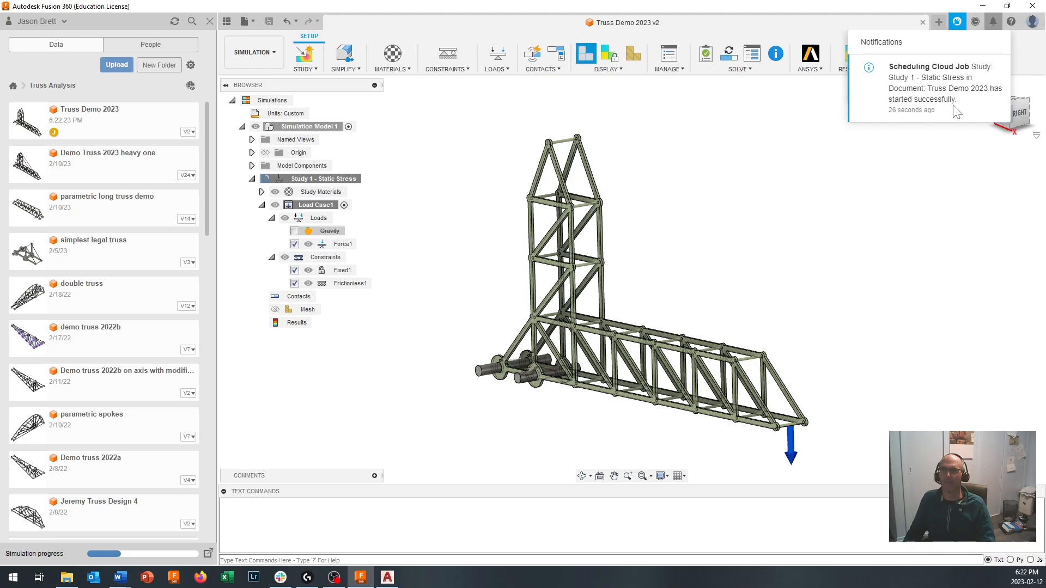
{"action": "left_click", "coordinate": [783, 203]}
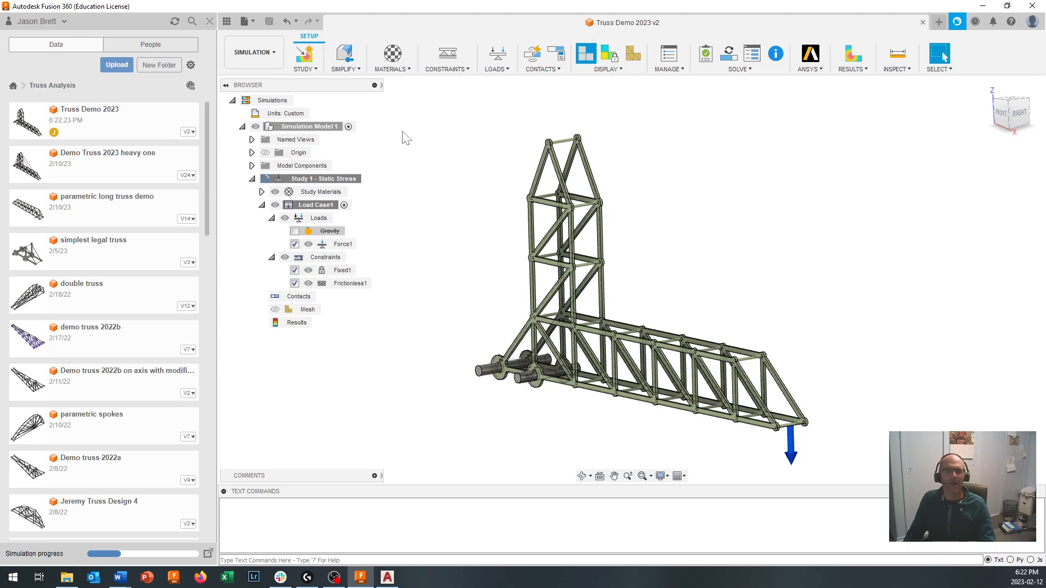
- Clone the static stress study and change the copy's study type to Structural Buckling with 50 modes
{"action": "right_click", "coordinate": [313, 179]}
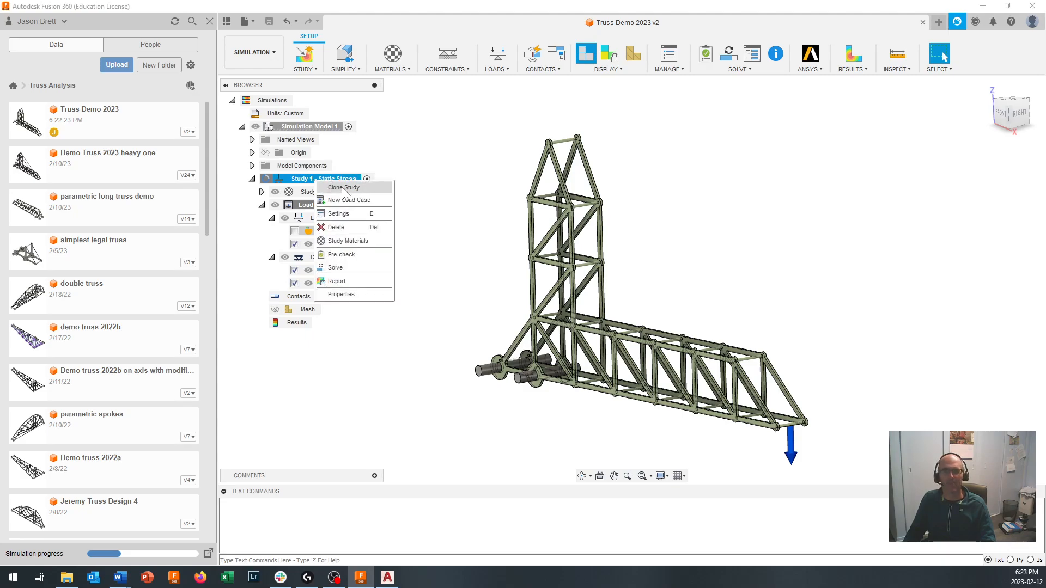
{"action": "left_click", "coordinate": [341, 187]}
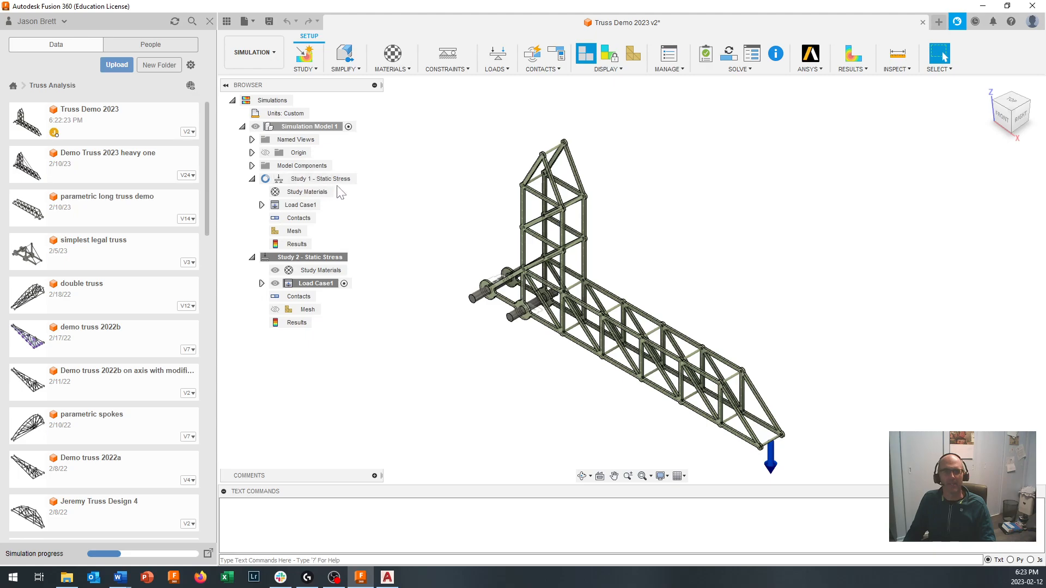
{"action": "right_click", "coordinate": [322, 263]}
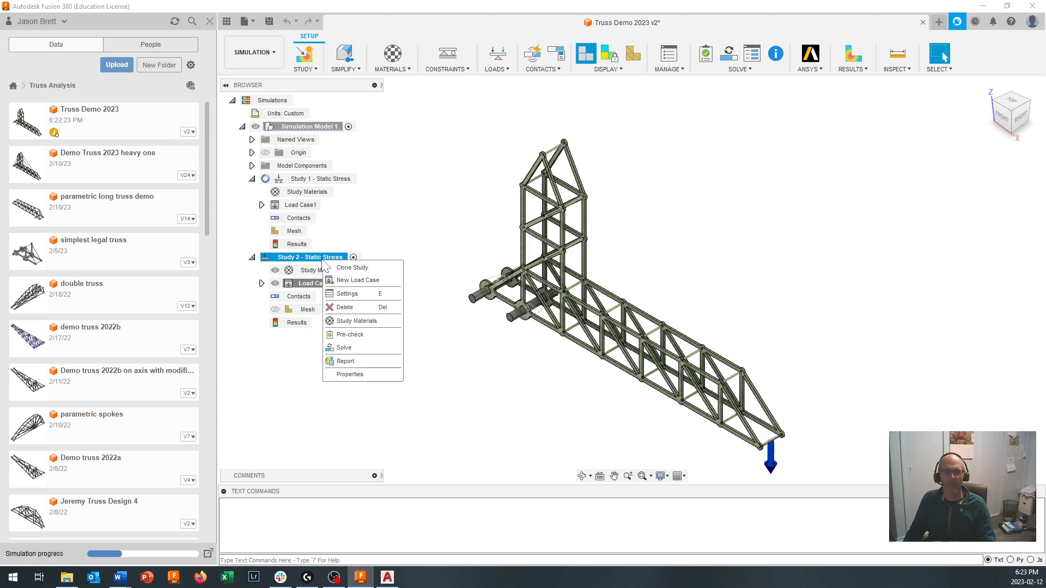
{"action": "left_click", "coordinate": [357, 295]}
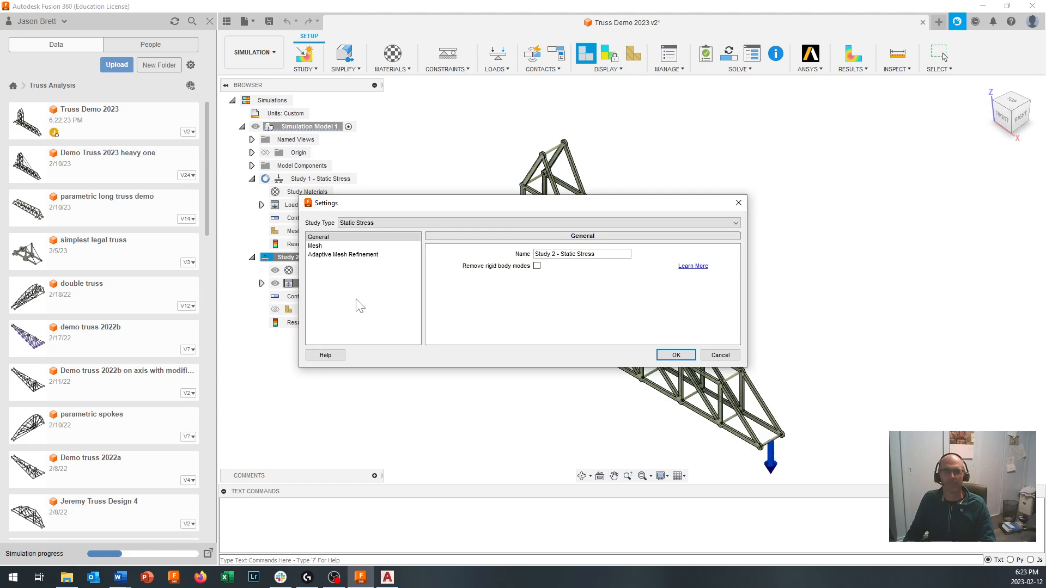
{"action": "left_click", "coordinate": [401, 222]}
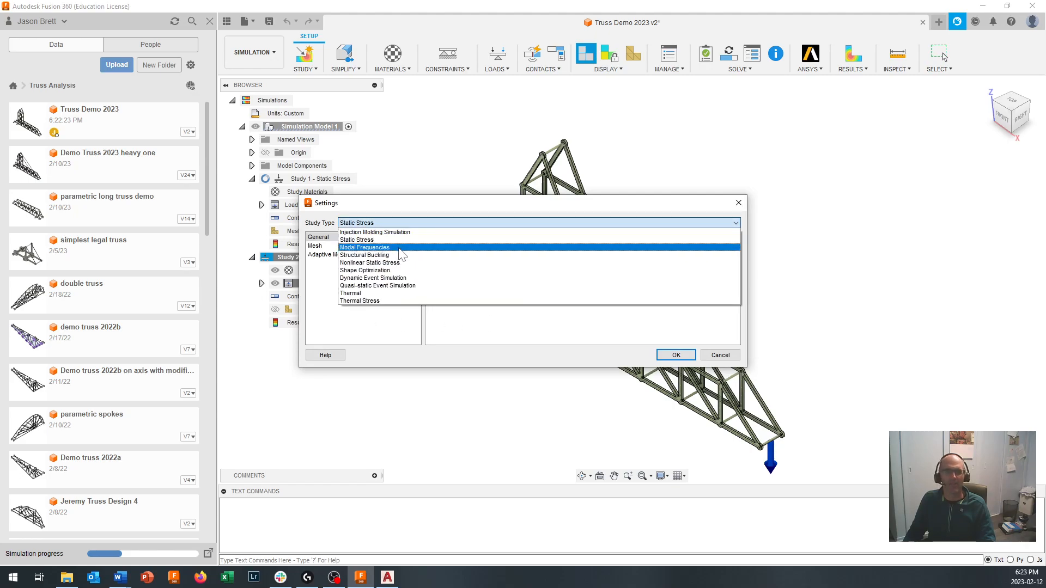
{"action": "left_click", "coordinate": [391, 256]}
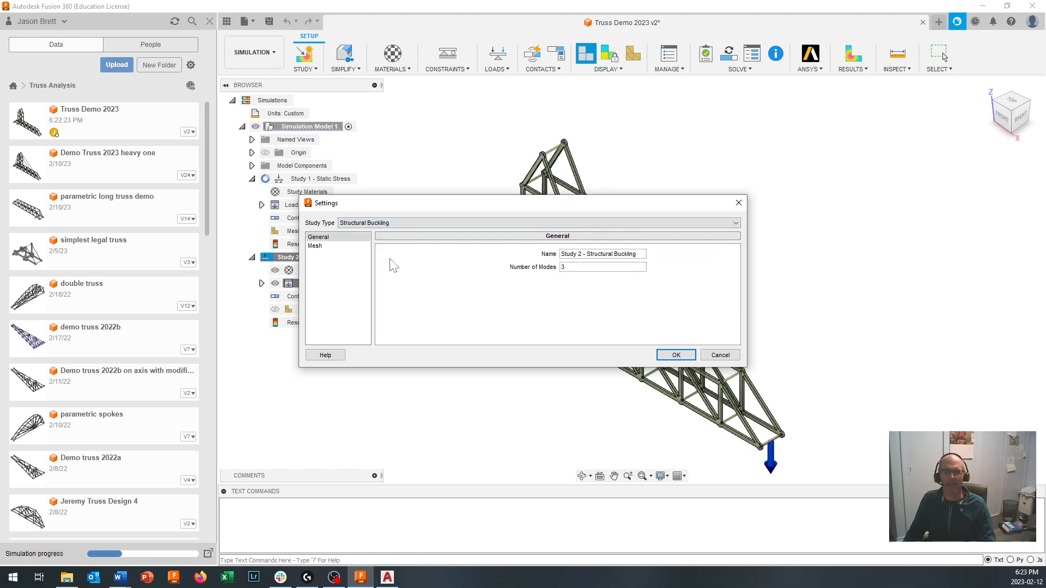
{"action": "left_click_drag", "start_coordinate": [573, 268], "coordinate": [543, 270]}
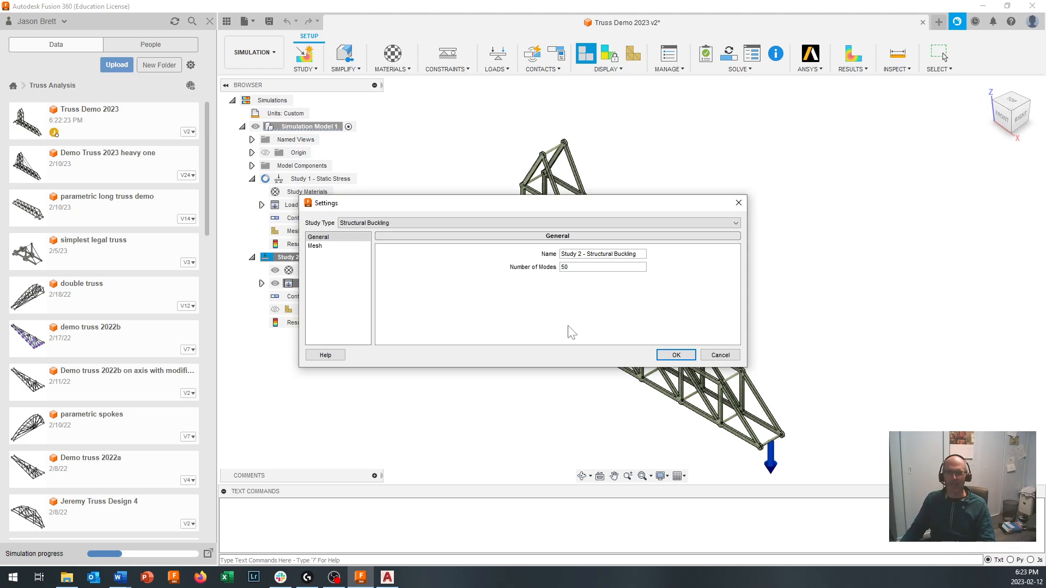
{"action": "left_click", "coordinate": [676, 355]}
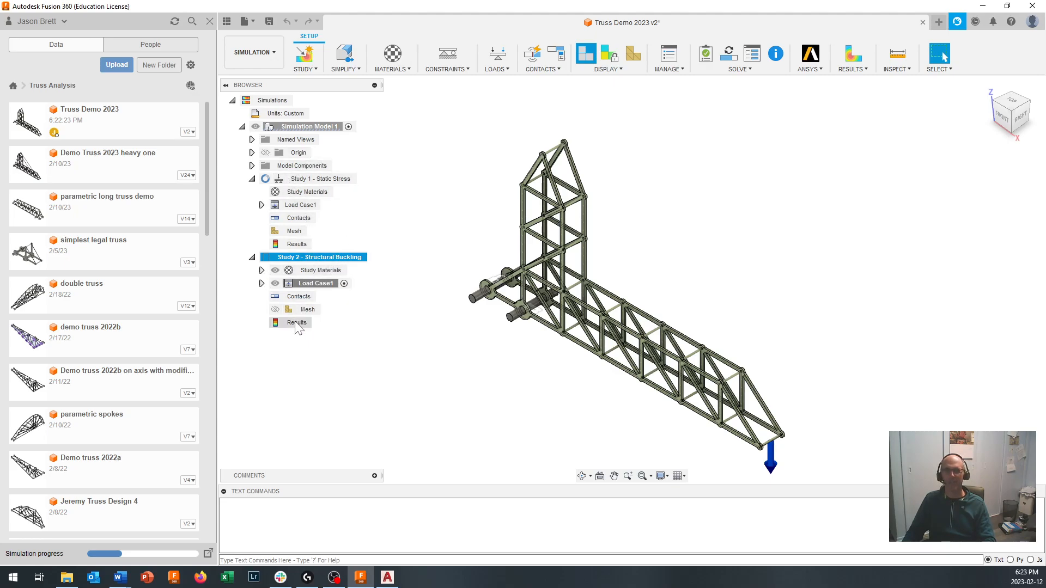
- Expand the buckling study's Load Case1 to review its copied loads and constraints
{"action": "left_click", "coordinate": [261, 284]}
{"action": "left_click", "coordinate": [271, 296]}
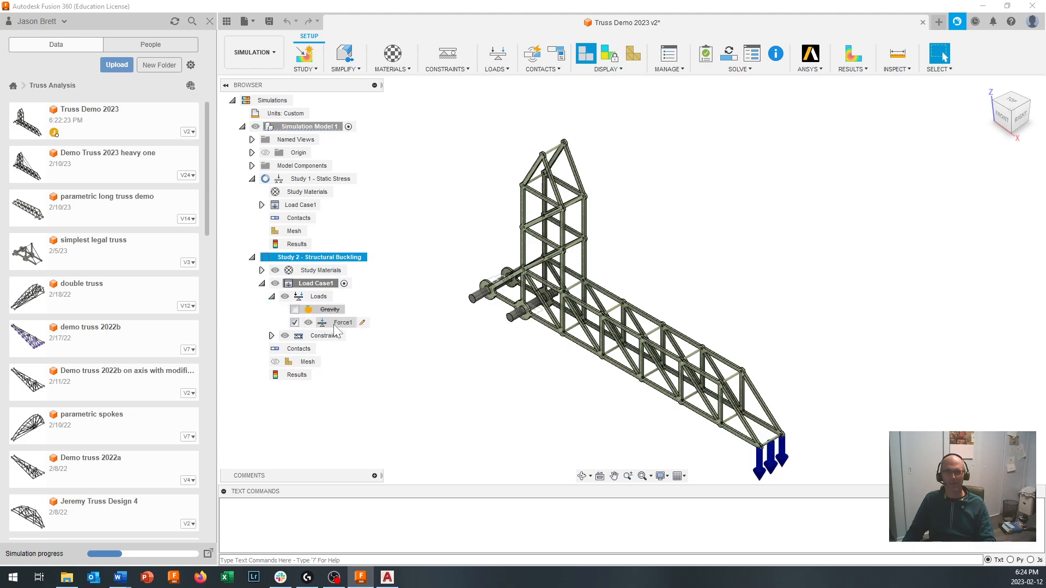
{"action": "left_click", "coordinate": [271, 336]}
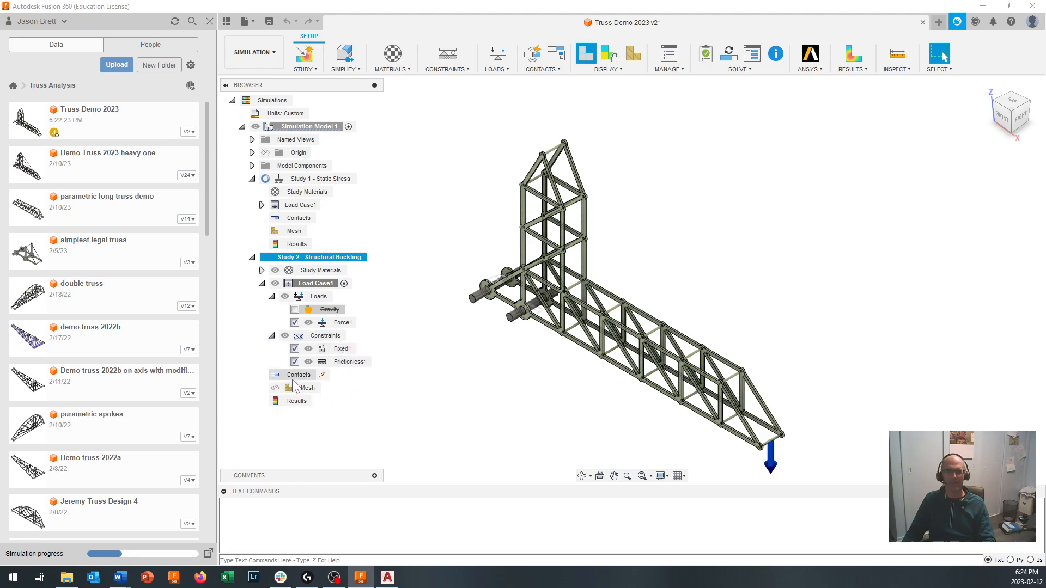
- Run the pre-check on the Structural Buckling study and solve it
{"action": "left_click", "coordinate": [739, 70]}
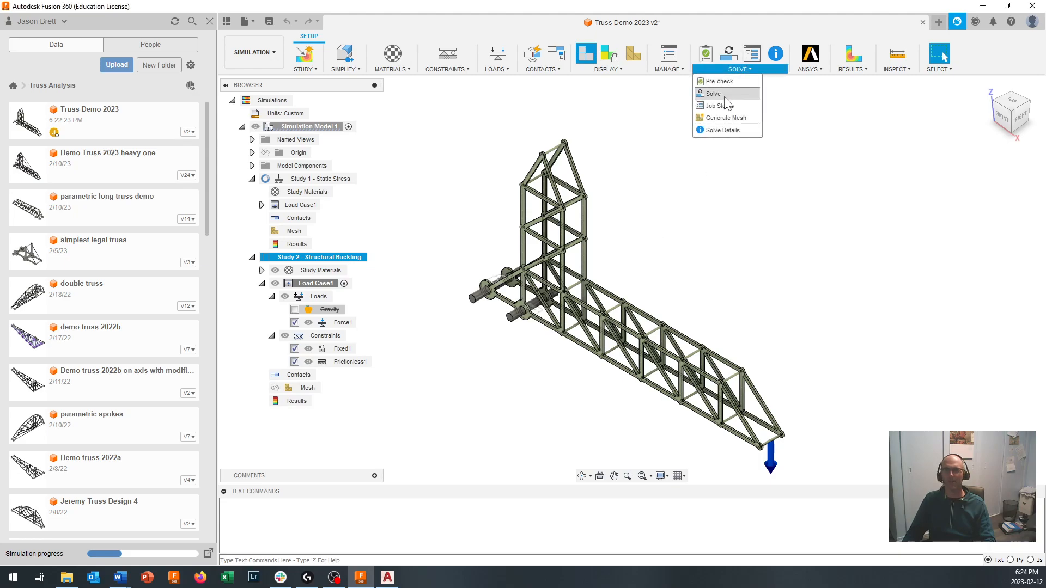
{"action": "left_click", "coordinate": [722, 81]}
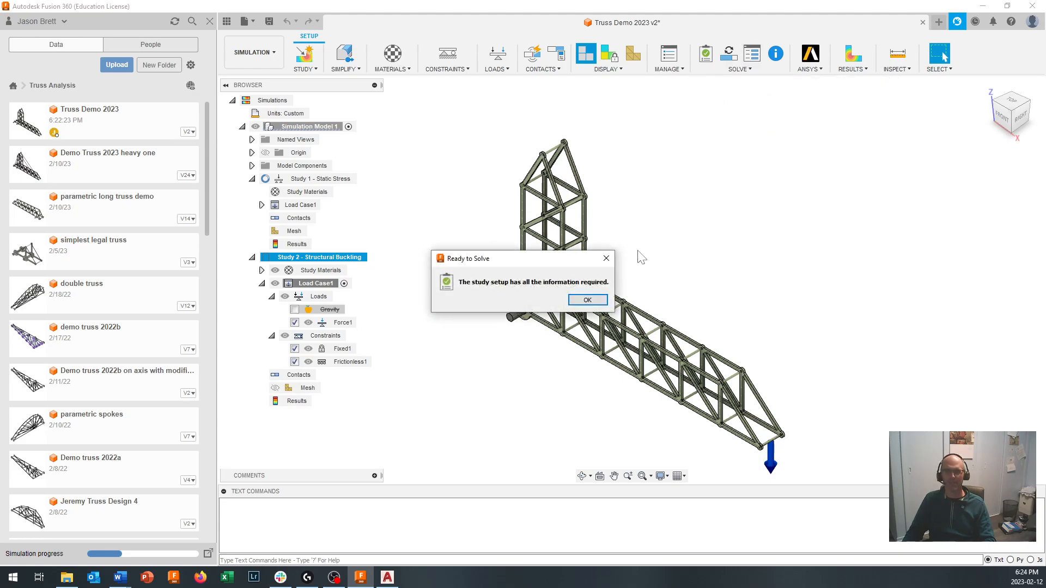
{"action": "left_click", "coordinate": [586, 300]}
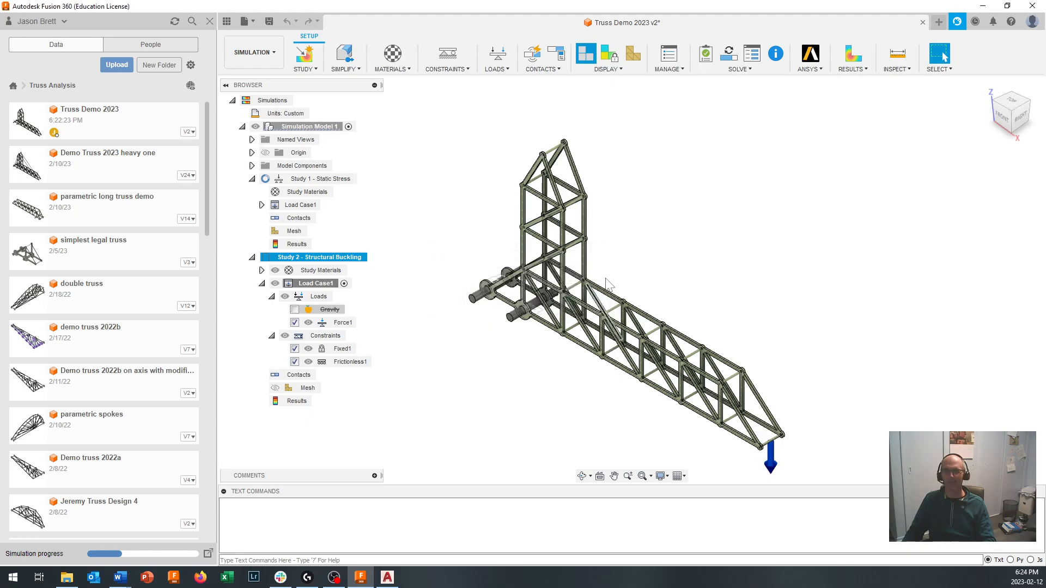
{"action": "left_click", "coordinate": [741, 70]}
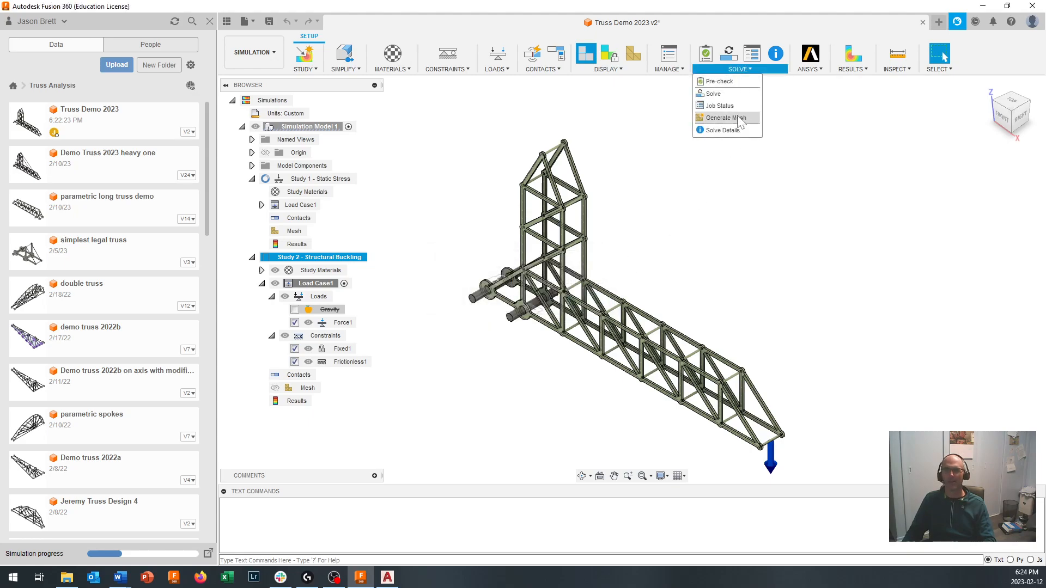
{"action": "left_click", "coordinate": [713, 94]}
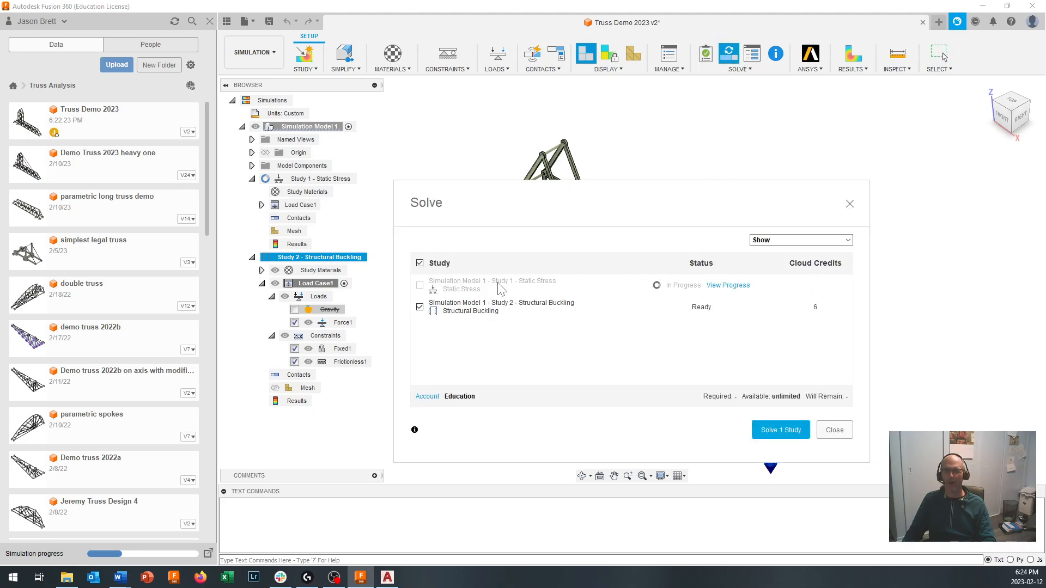
{"action": "left_click", "coordinate": [780, 430]}
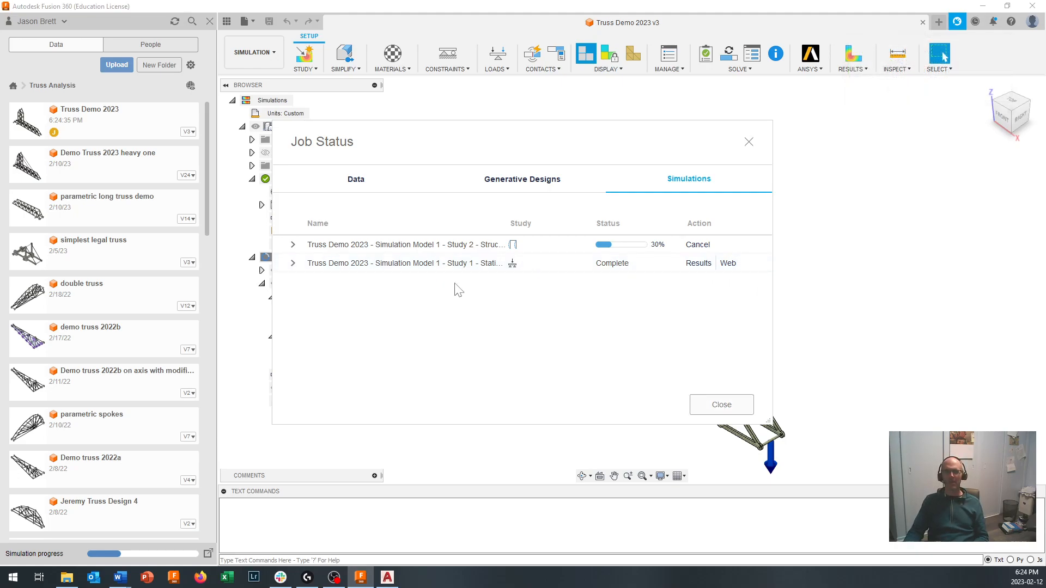
{"action": "left_click", "coordinate": [721, 404]}
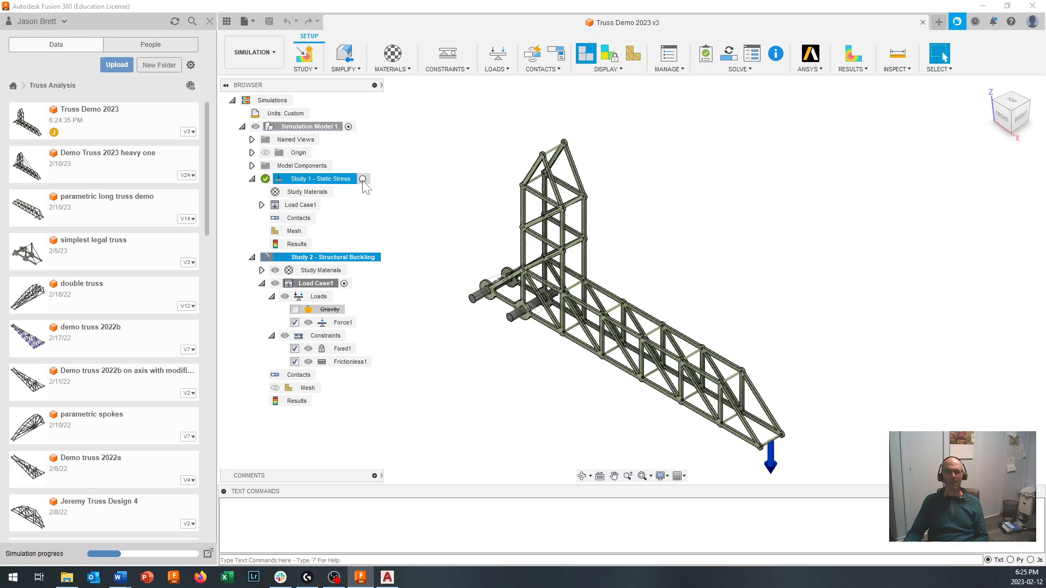
- Activate Study 1 - Static Stress to examine its safety factor results on the truss and the safety factor targets
{"action": "left_click", "coordinate": [362, 179]}
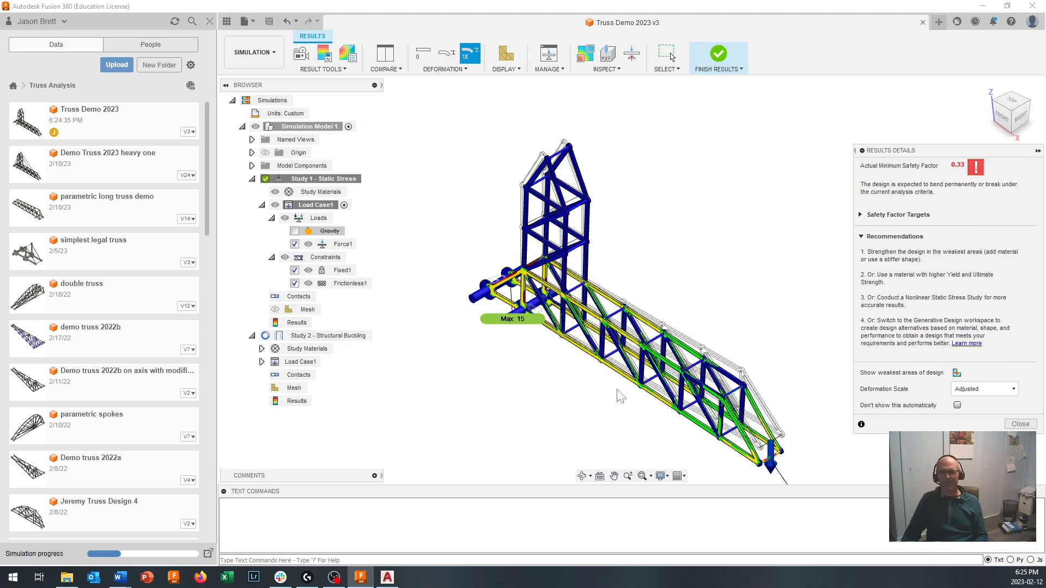
{"action": "scroll", "coordinate": [618, 389], "scroll_direction": "up", "scroll_amount": 1}
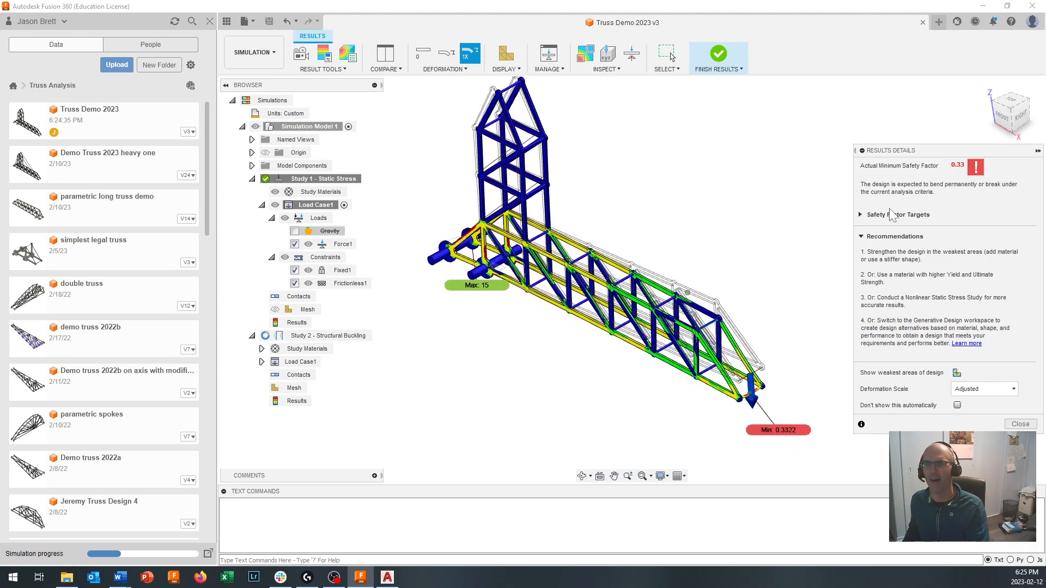
{"action": "left_click", "coordinate": [861, 216]}
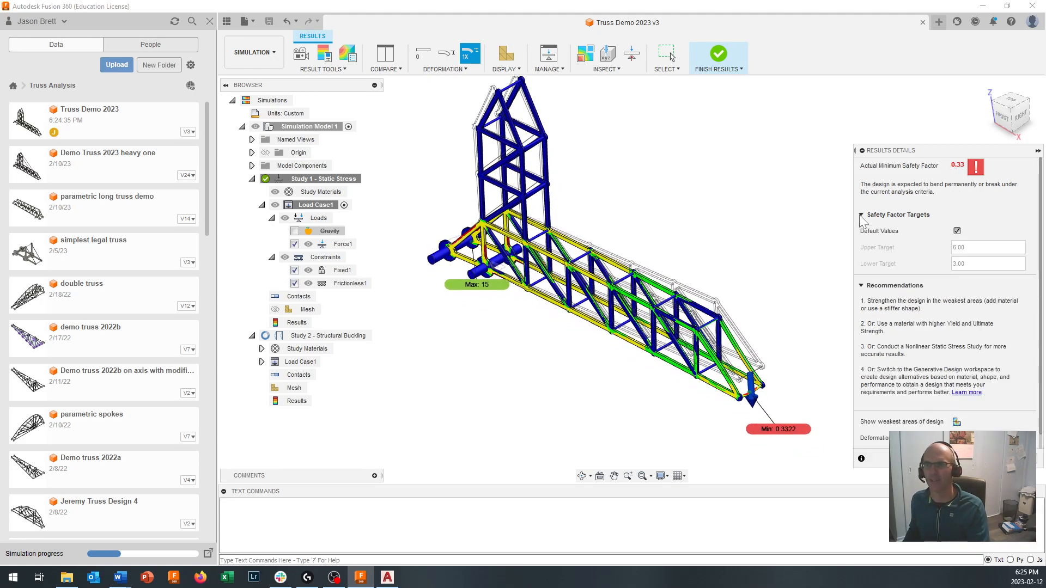
{"action": "left_click", "coordinate": [861, 216]}
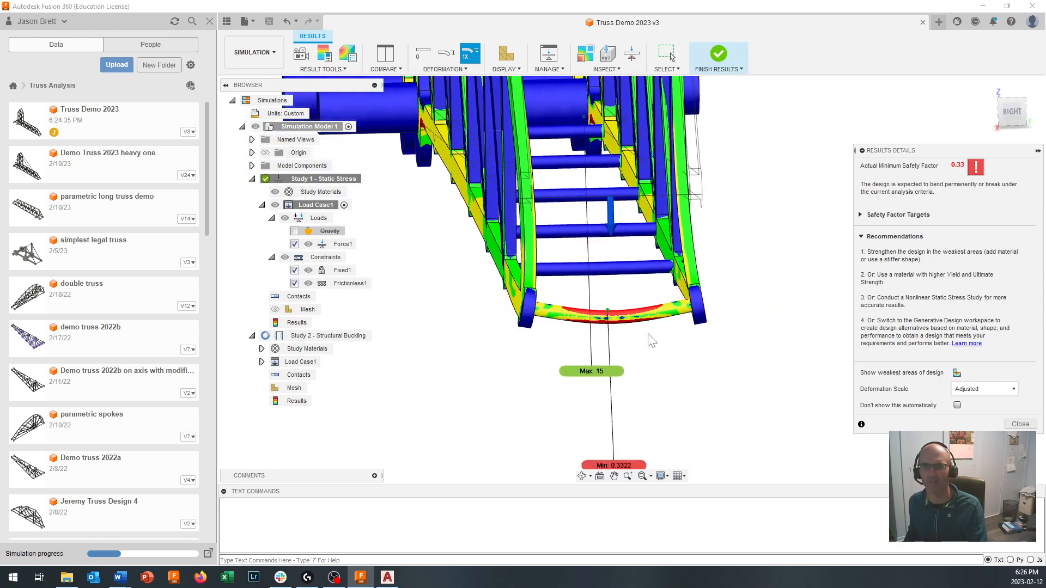
- Set the deformation scale of the static stress results to Actual
{"action": "middle_click_drag", "start_coordinate": [649, 334], "coordinate": [717, 187], "text": "shift"}
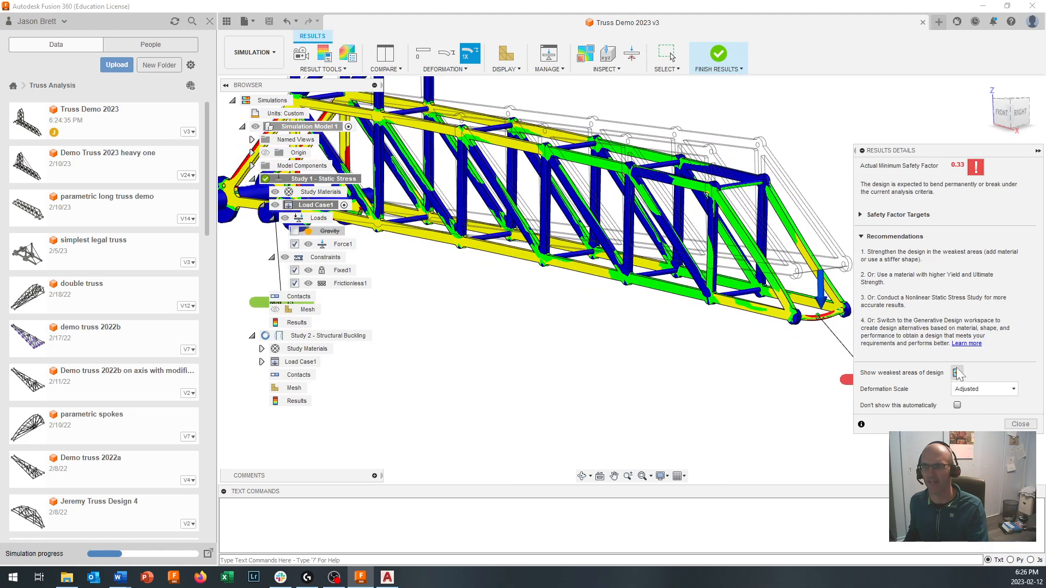
{"action": "left_click", "coordinate": [975, 392]}
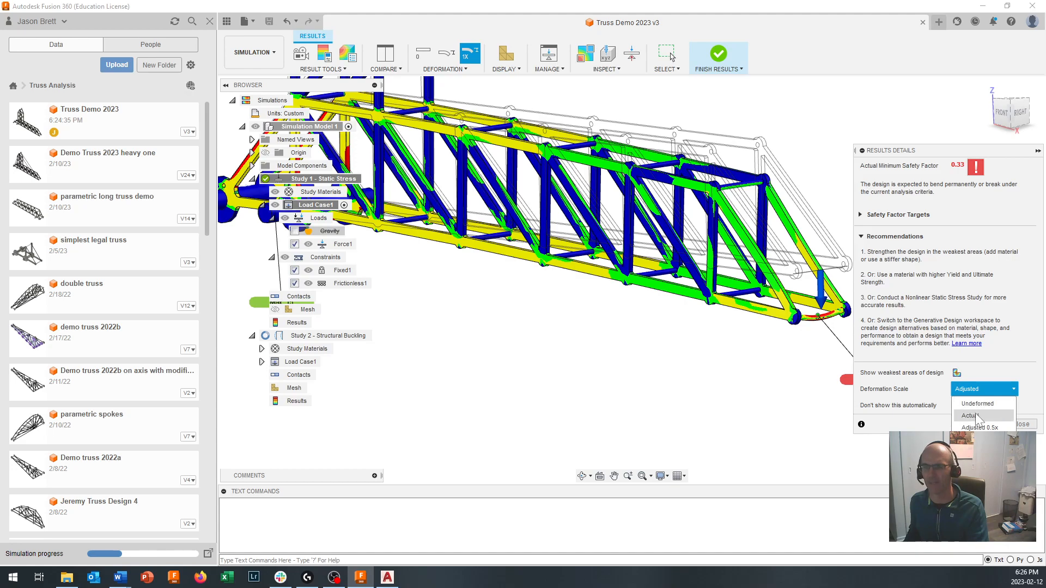
{"action": "left_click", "coordinate": [976, 417]}
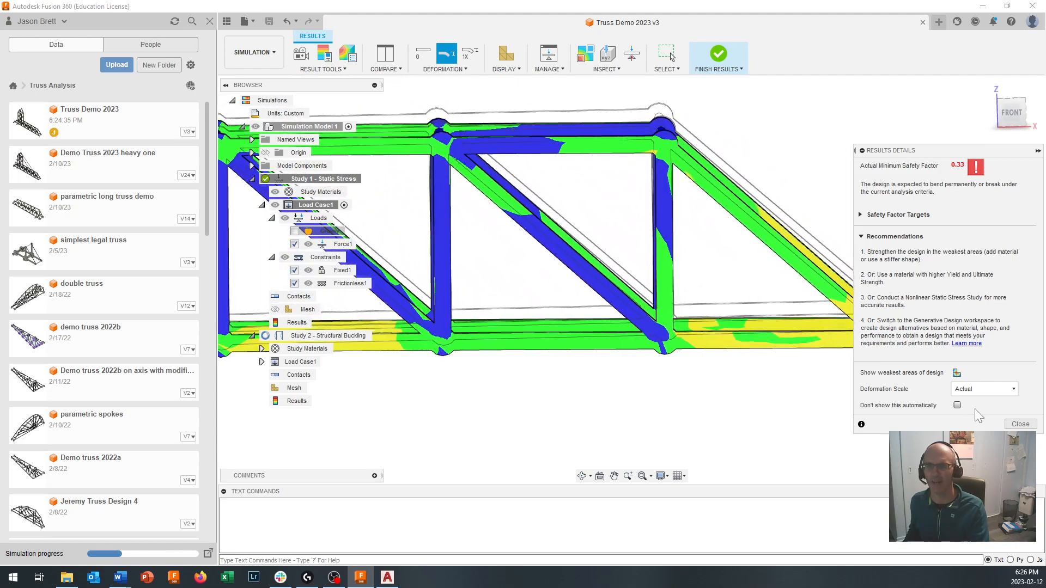
- Set the deformation scale of the static stress results to Adjusted and dismiss the results details
{"action": "left_click", "coordinate": [976, 389]}
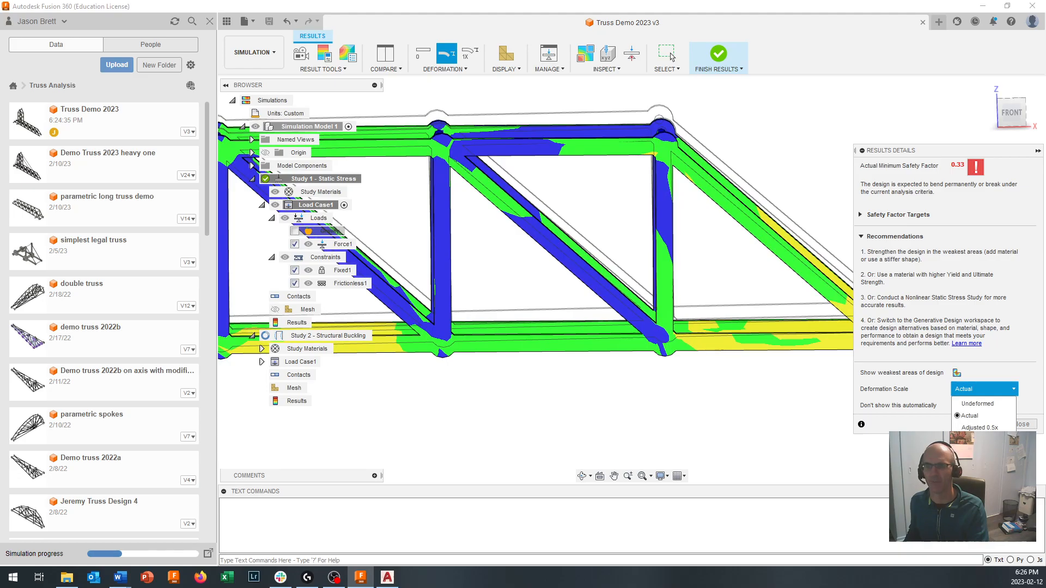
{"action": "left_click", "coordinate": [978, 427]}
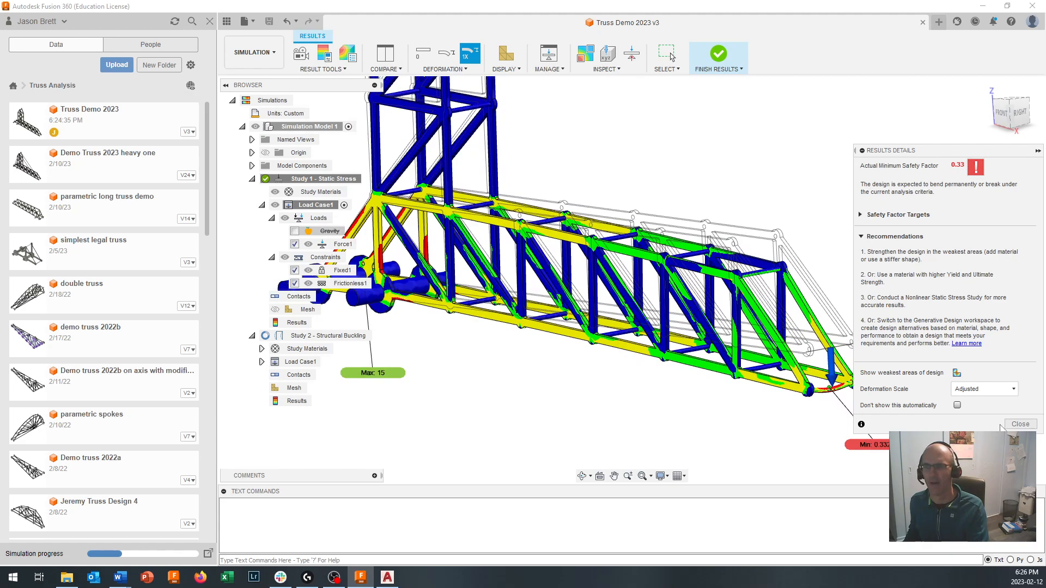
{"action": "left_click_drag", "start_coordinate": [947, 153], "coordinate": [815, 163]}
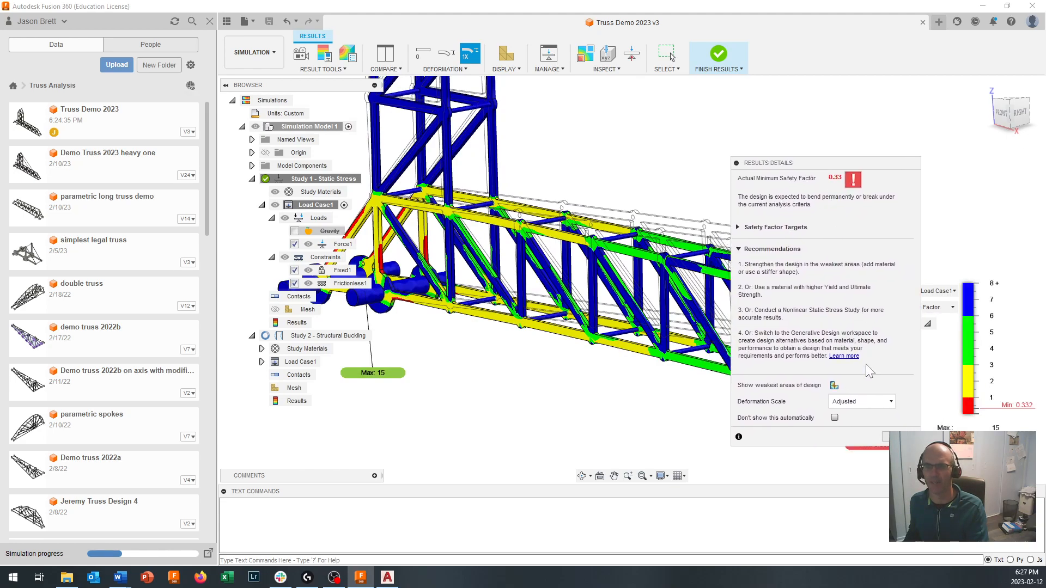
{"action": "left_click", "coordinate": [668, 54]}
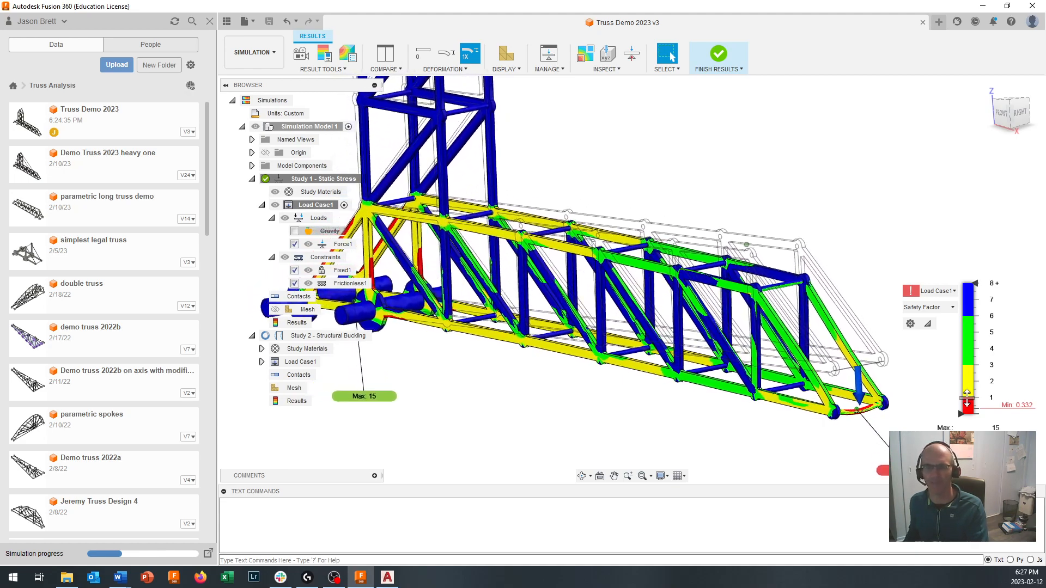
- Examine the safety factor colours around the support pins and the lower joints at the base of the truss
{"action": "middle_click_drag", "start_coordinate": [395, 302], "coordinate": [473, 315], "text": "shift"}
{"action": "scroll", "coordinate": [472, 315], "scroll_direction": "up", "scroll_amount": 5}
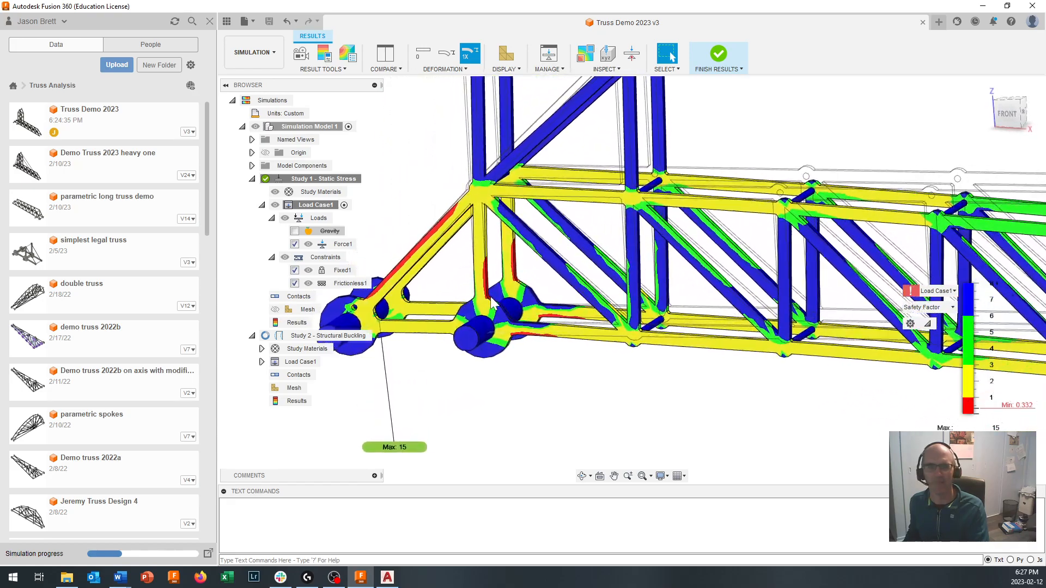
{"action": "scroll", "coordinate": [493, 302], "scroll_direction": "up", "scroll_amount": 5}
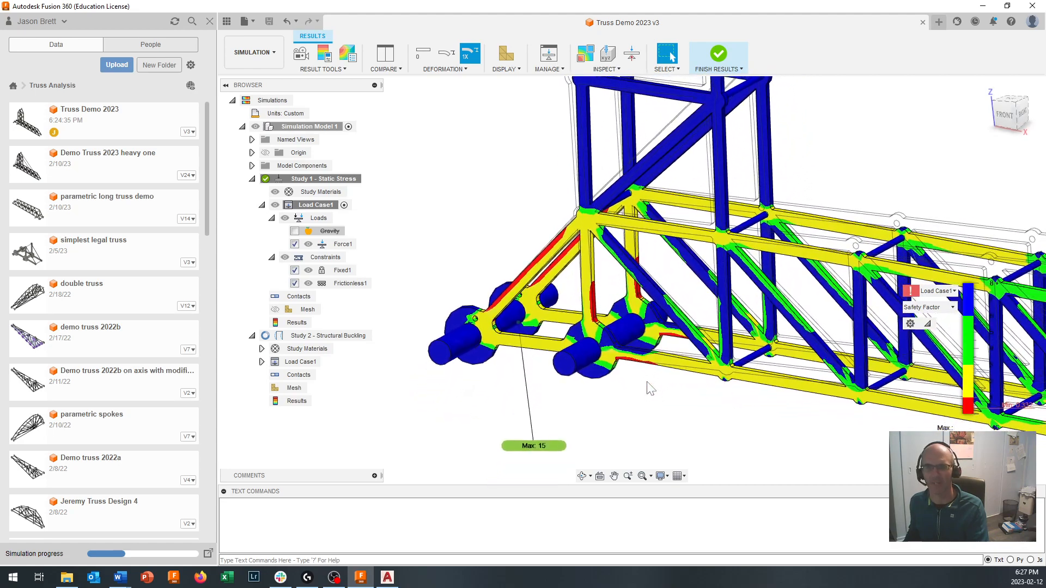
{"action": "scroll", "coordinate": [643, 373], "scroll_direction": "up", "scroll_amount": 3}
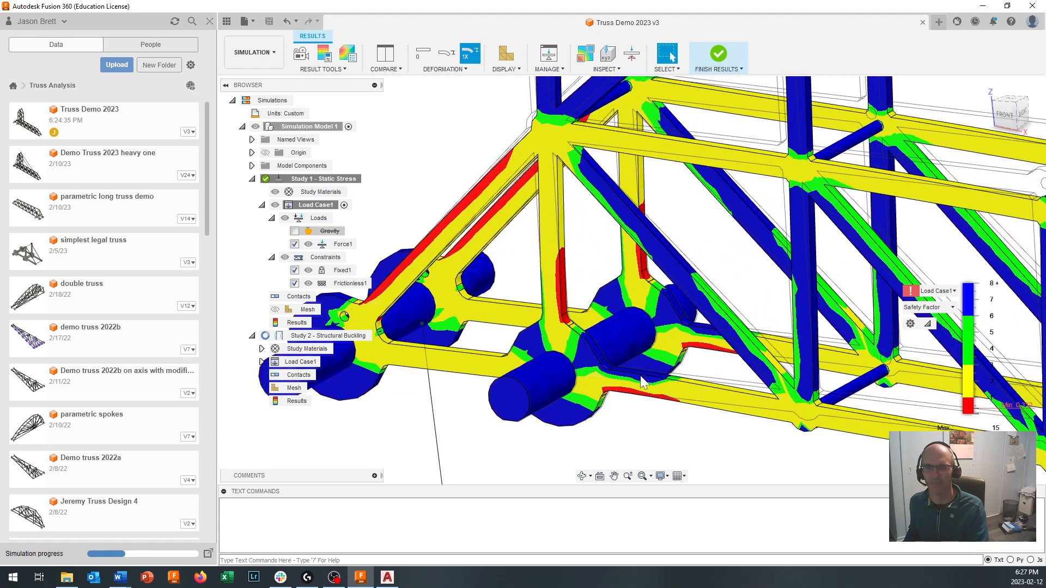
{"action": "scroll", "coordinate": [643, 383], "scroll_direction": "down", "scroll_amount": 4}
{"action": "middle_click_drag", "start_coordinate": [645, 383], "coordinate": [834, 349], "text": "shift"}
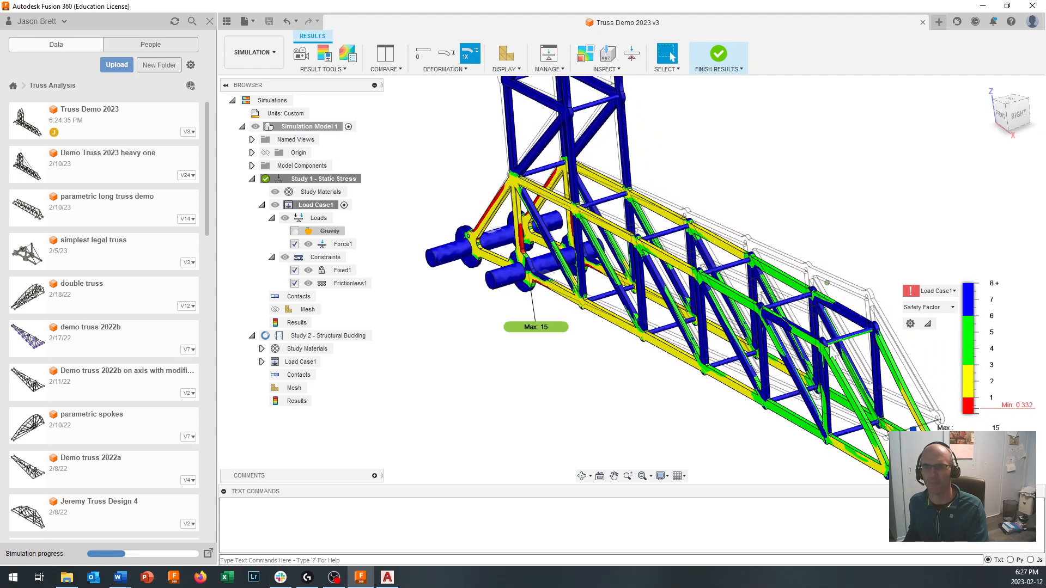
- Examine the safety factor and deformation along the vertical tower and the long arm out to the loaded end
{"action": "middle_click_drag", "start_coordinate": [855, 402], "coordinate": [870, 488]}
{"action": "middle_click_drag", "start_coordinate": [551, 80], "coordinate": [560, 116]}
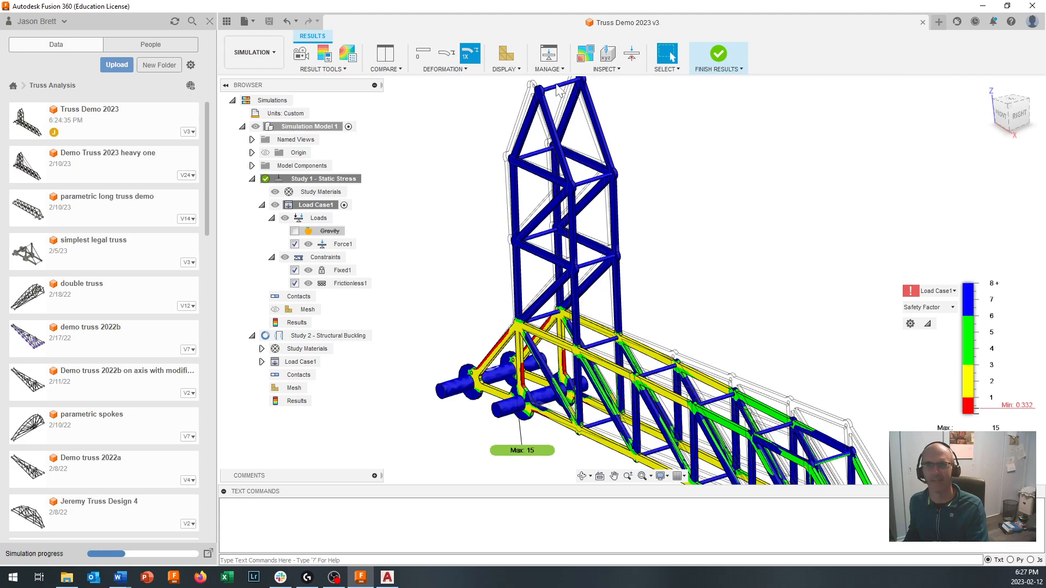
{"action": "middle_click_drag", "start_coordinate": [557, 94], "coordinate": [547, 314], "text": "shift"}
{"action": "scroll", "coordinate": [597, 431], "scroll_direction": "up", "scroll_amount": 6}
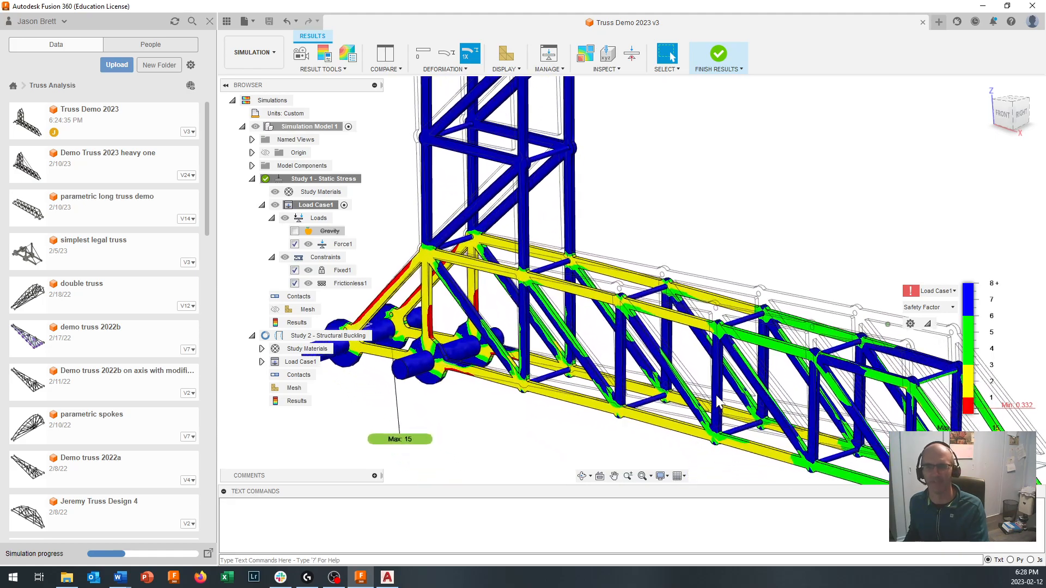
{"action": "scroll", "coordinate": [728, 407], "scroll_direction": "up", "scroll_amount": 4}
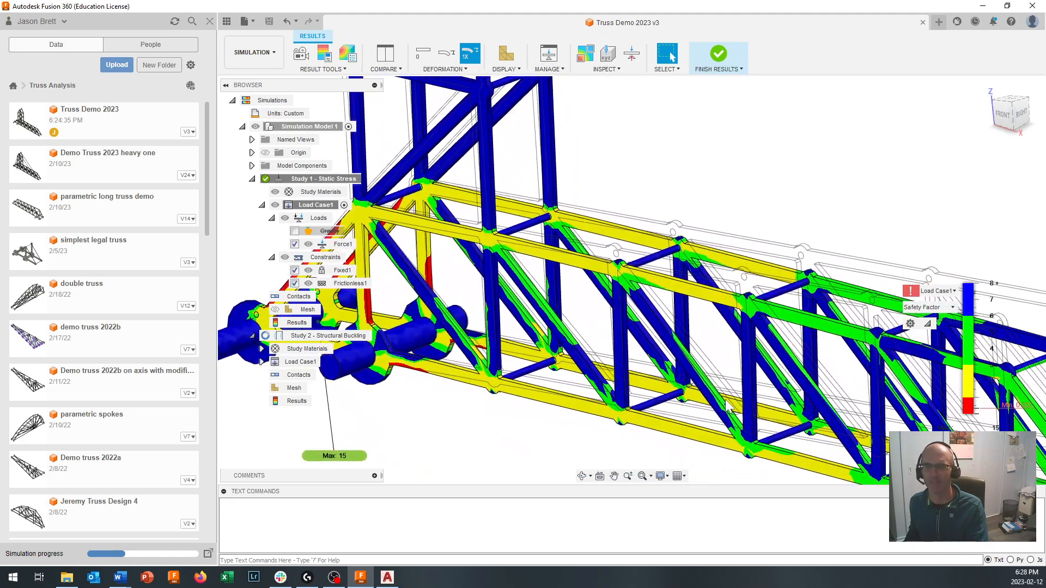
{"action": "scroll", "coordinate": [728, 408], "scroll_direction": "up", "scroll_amount": 3}
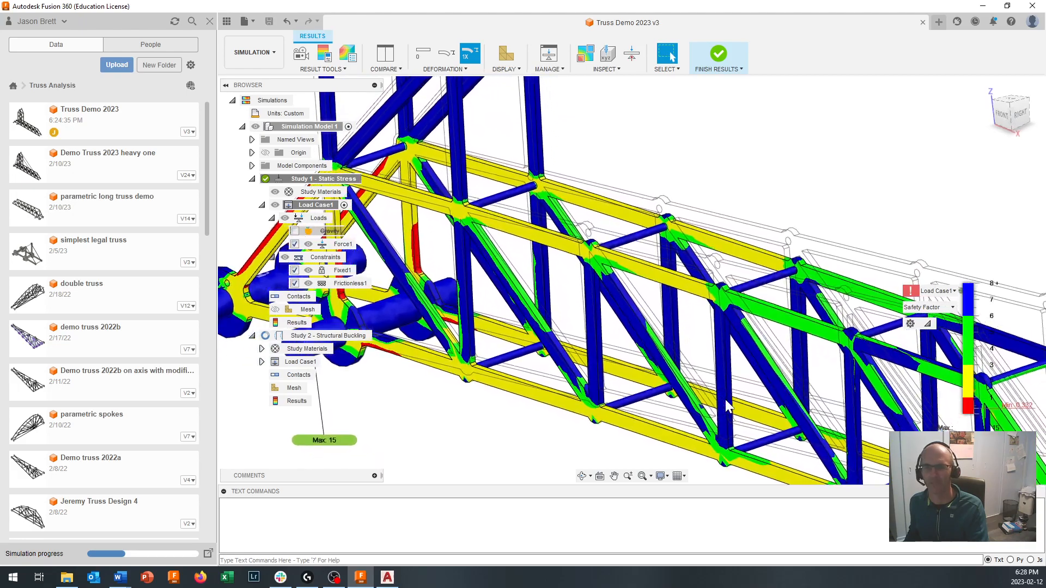
{"action": "scroll", "coordinate": [726, 406], "scroll_direction": "down", "scroll_amount": 10}
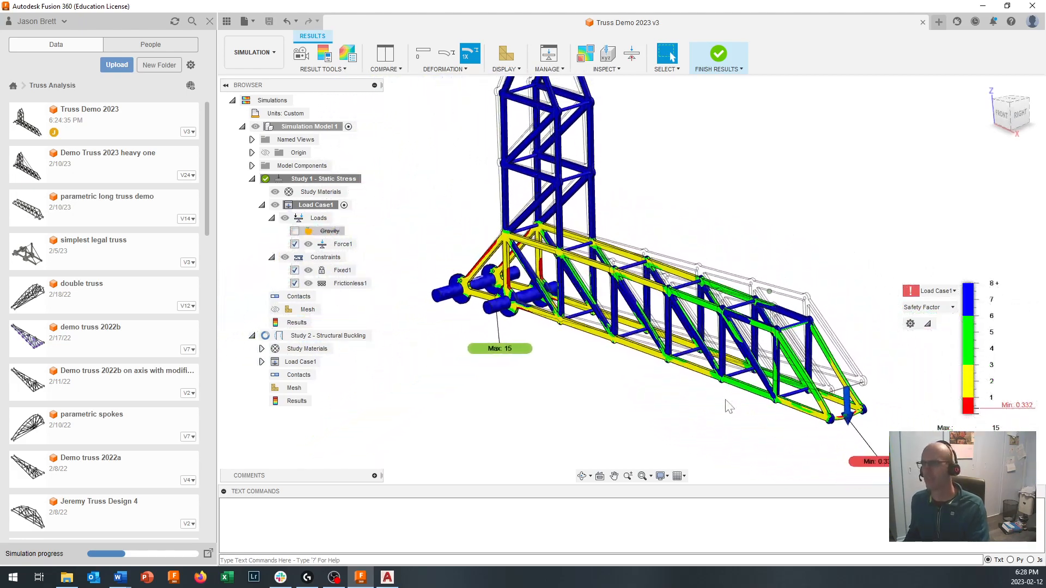
{"action": "scroll", "coordinate": [726, 406], "scroll_direction": "down", "scroll_amount": 2}
{"action": "scroll", "coordinate": [726, 406], "scroll_direction": "up", "scroll_amount": 1}
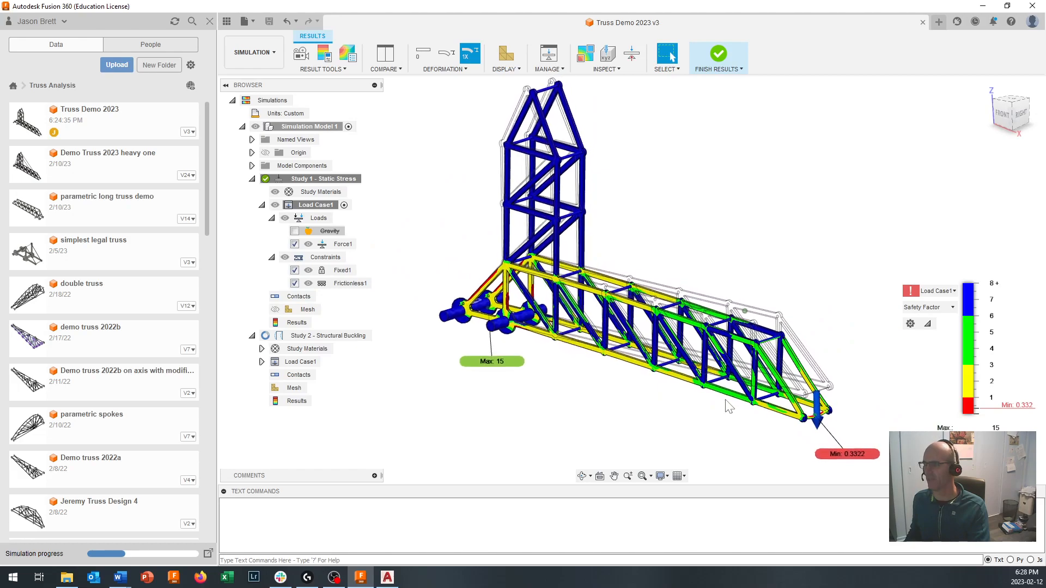
{"action": "scroll", "coordinate": [728, 406], "scroll_direction": "up", "scroll_amount": 2}
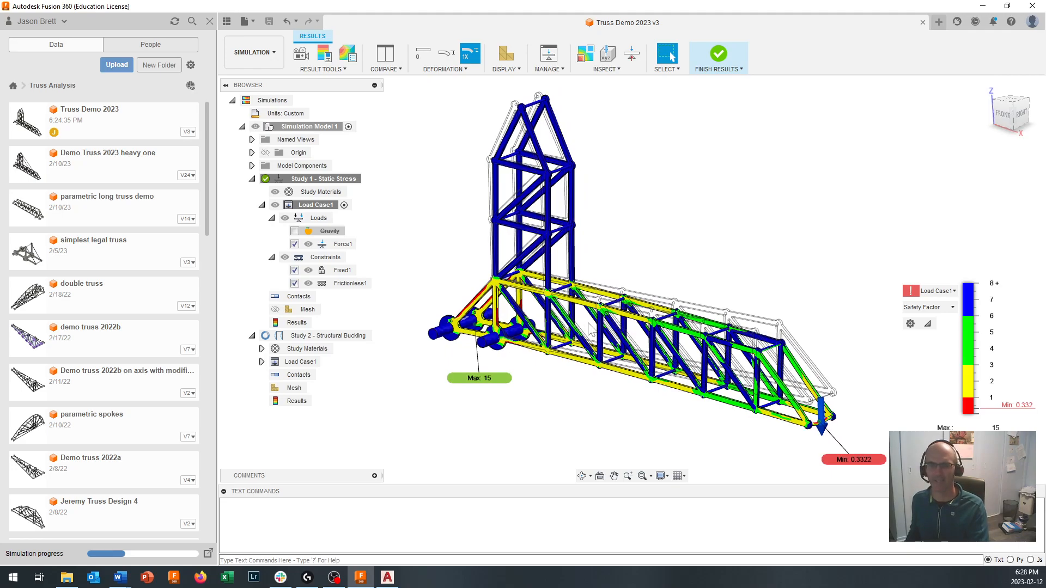
- Inspect the red diagonal and vertical members above the support pins and compare them with the rest of the truss
{"action": "scroll", "coordinate": [469, 319], "scroll_direction": "up", "scroll_amount": 3}
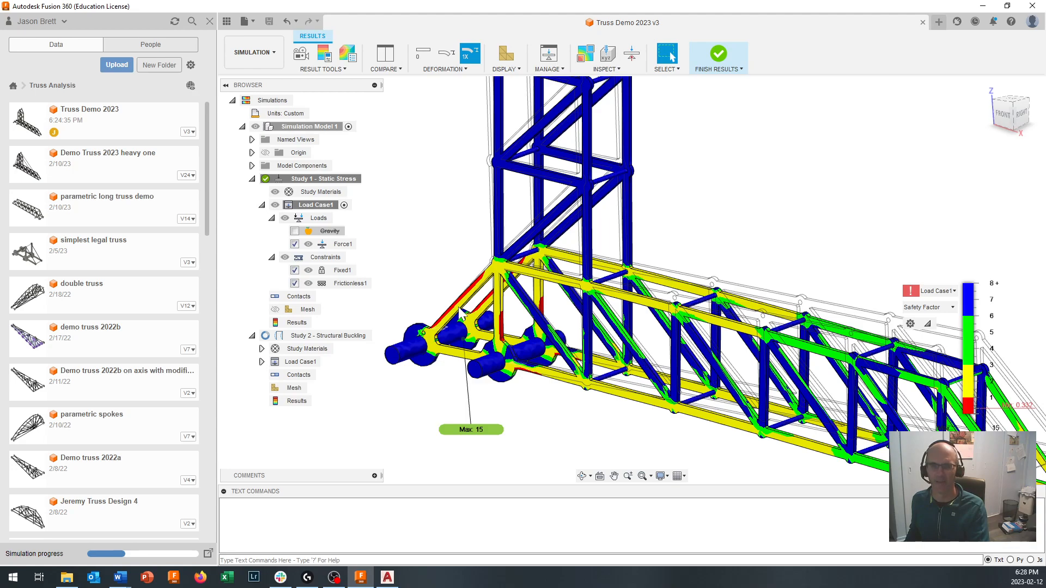
{"action": "scroll", "coordinate": [461, 313], "scroll_direction": "up", "scroll_amount": 3}
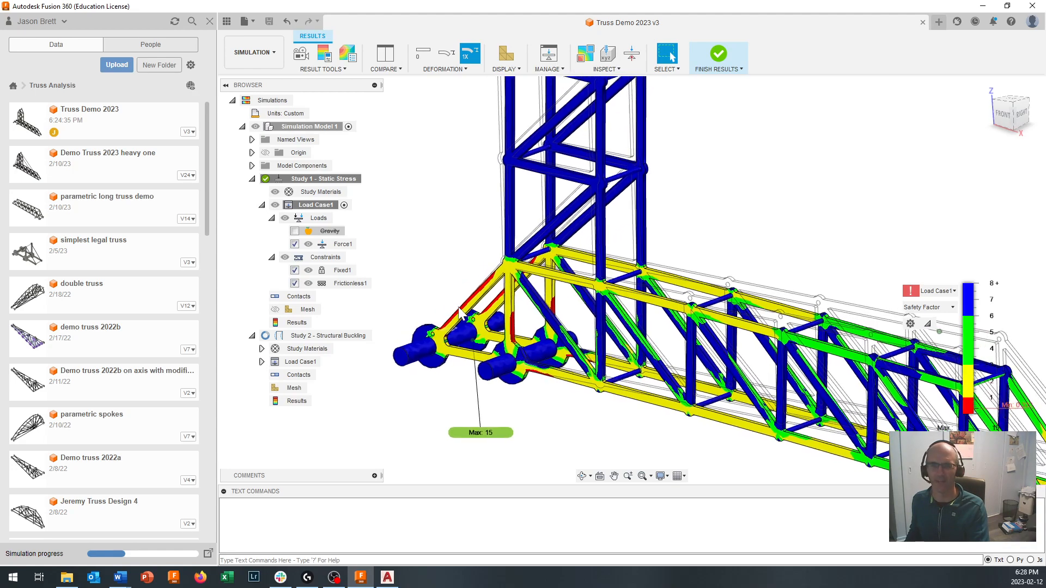
{"action": "scroll", "coordinate": [452, 327], "scroll_direction": "up", "scroll_amount": 5}
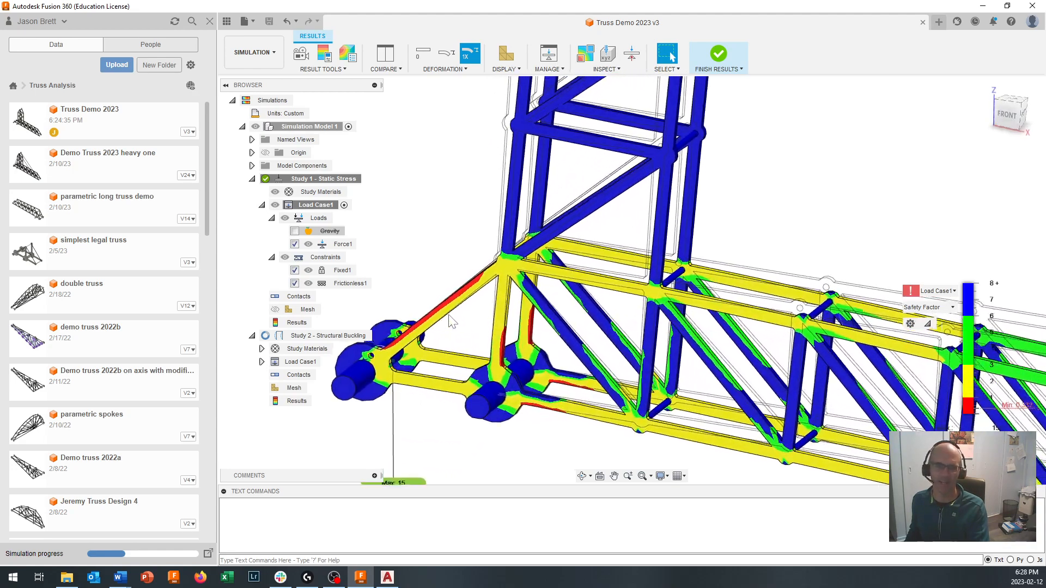
{"action": "scroll", "coordinate": [468, 344], "scroll_direction": "up", "scroll_amount": 4}
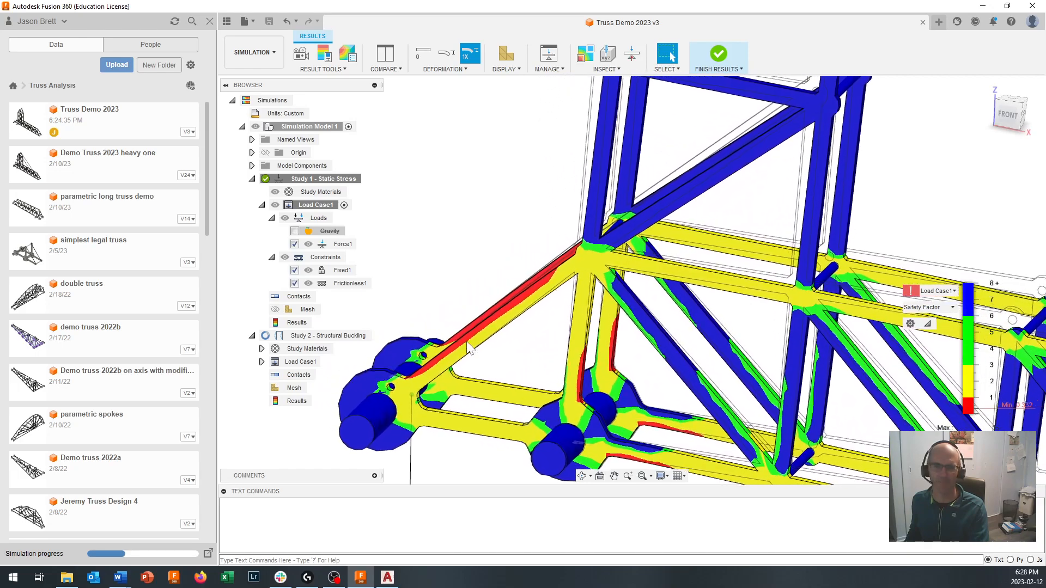
{"action": "scroll", "coordinate": [499, 338], "scroll_direction": "down", "scroll_amount": 5}
{"action": "scroll", "coordinate": [501, 338], "scroll_direction": "down", "scroll_amount": 2}
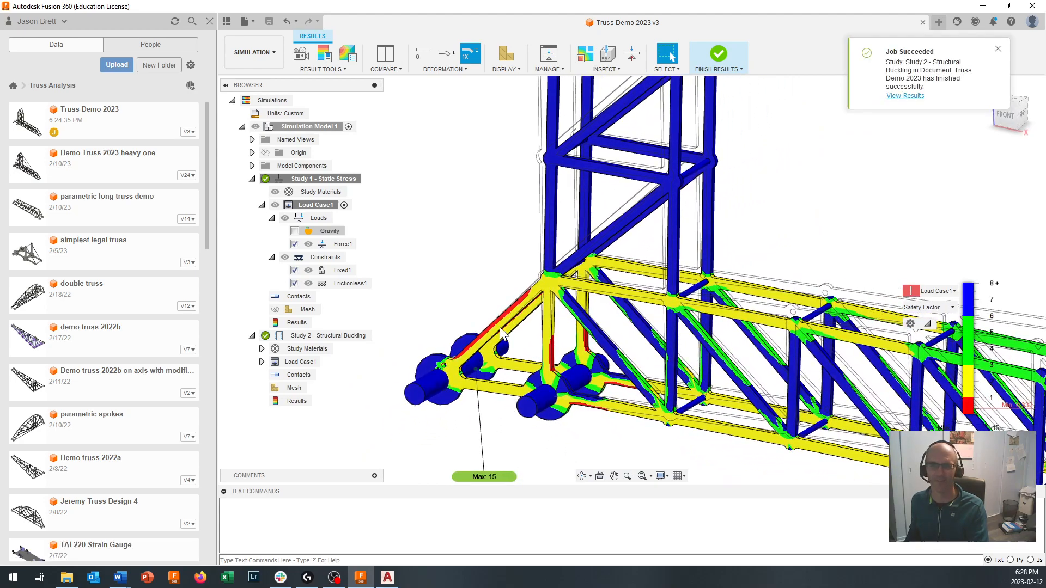
{"action": "scroll", "coordinate": [500, 337], "scroll_direction": "down", "scroll_amount": 5}
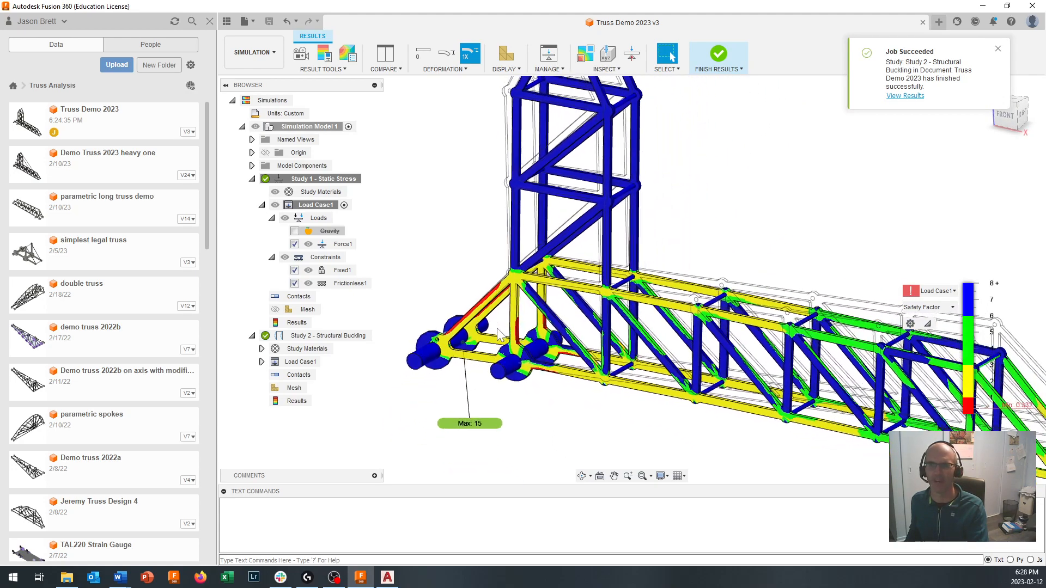
{"action": "scroll", "coordinate": [499, 336], "scroll_direction": "down", "scroll_amount": 5}
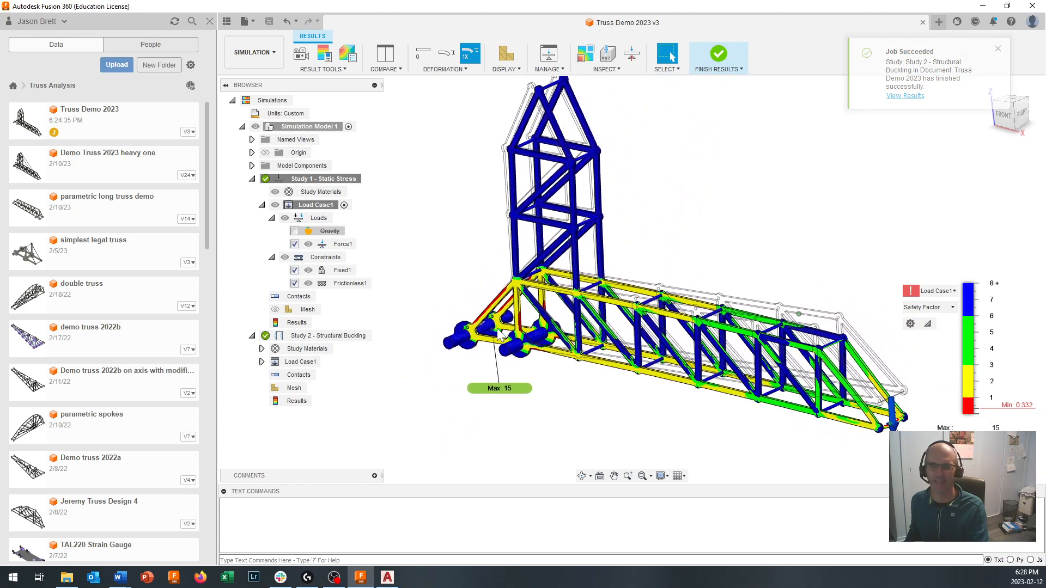
{"action": "scroll", "coordinate": [500, 336], "scroll_direction": "up", "scroll_amount": 2}
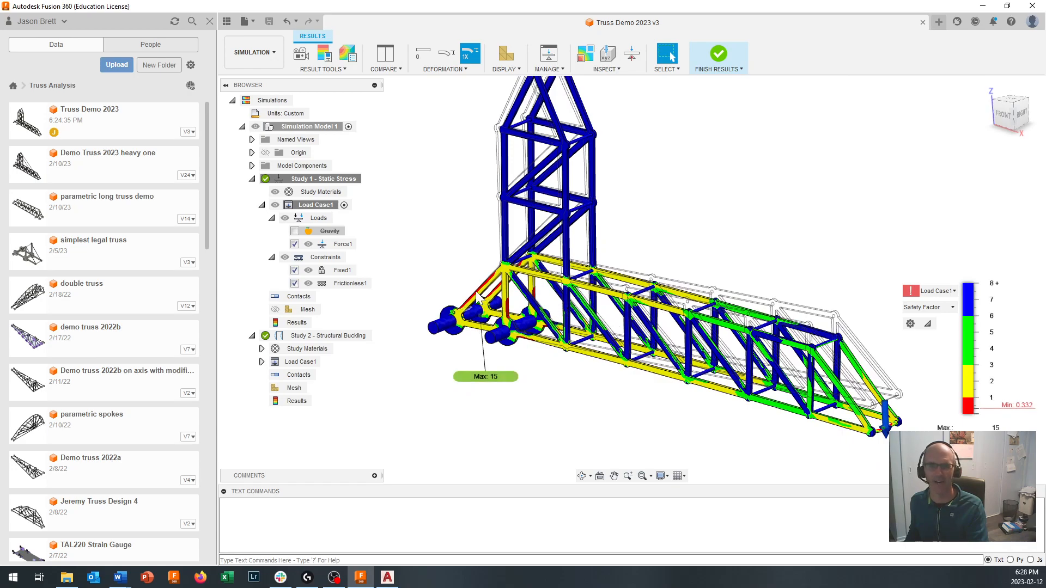
{"action": "middle_click_drag", "start_coordinate": [542, 346], "coordinate": [541, 345]}
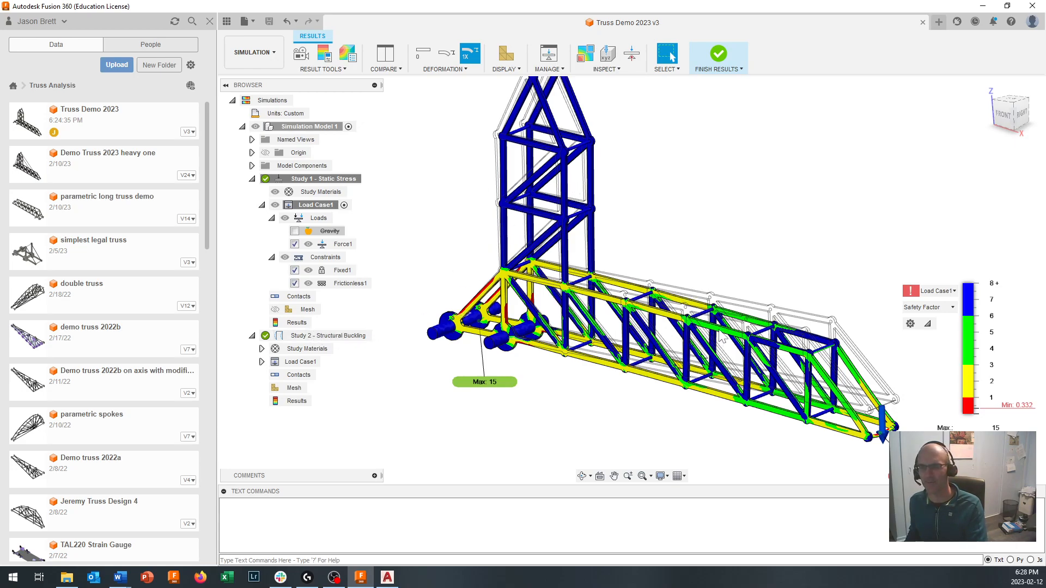
{"action": "middle_click_drag", "start_coordinate": [717, 333], "coordinate": [717, 339], "text": "shift"}
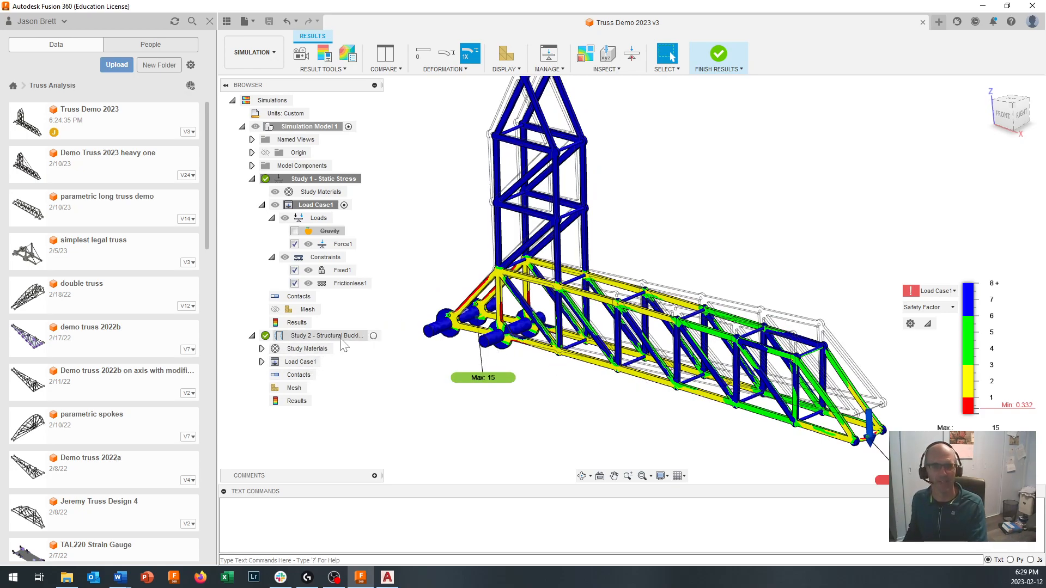
- Activate Study 2 - Structural Buckling and examine the total displacement shape of Buckling Mode 1
{"action": "double_click", "coordinate": [360, 335]}
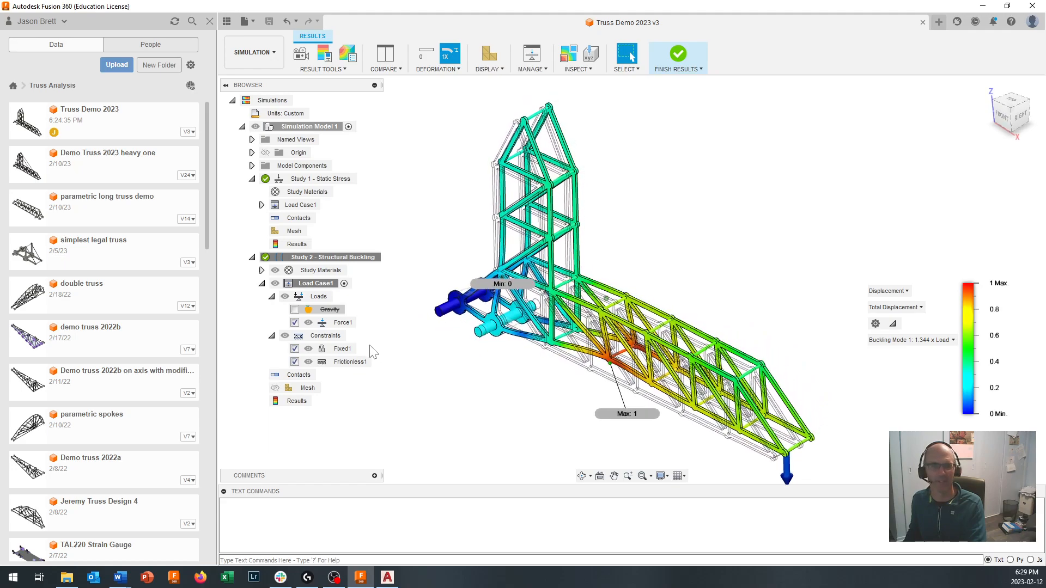
{"action": "left_click", "coordinate": [926, 342]}
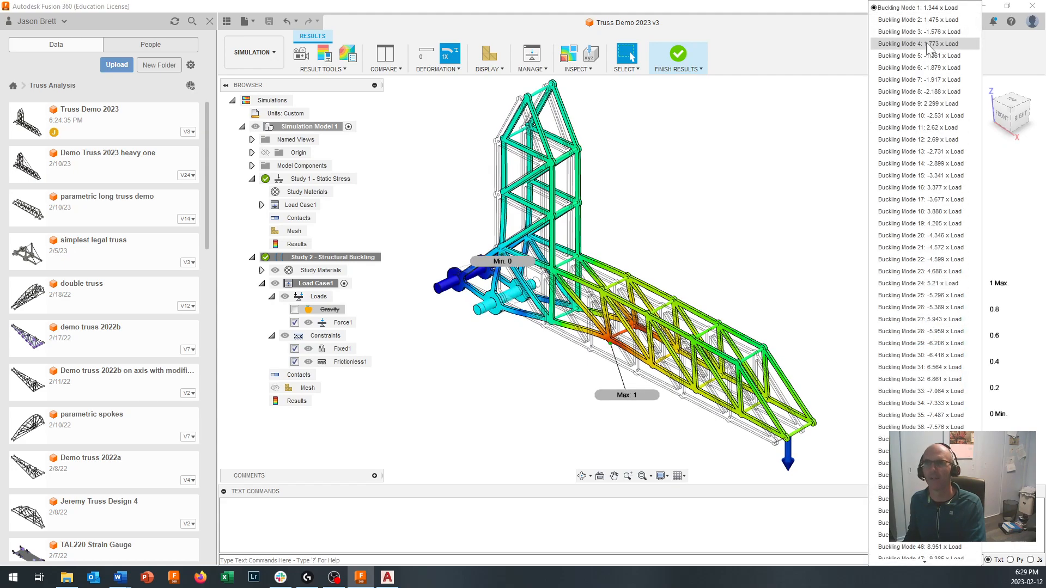
{"action": "left_click", "coordinate": [935, 13]}
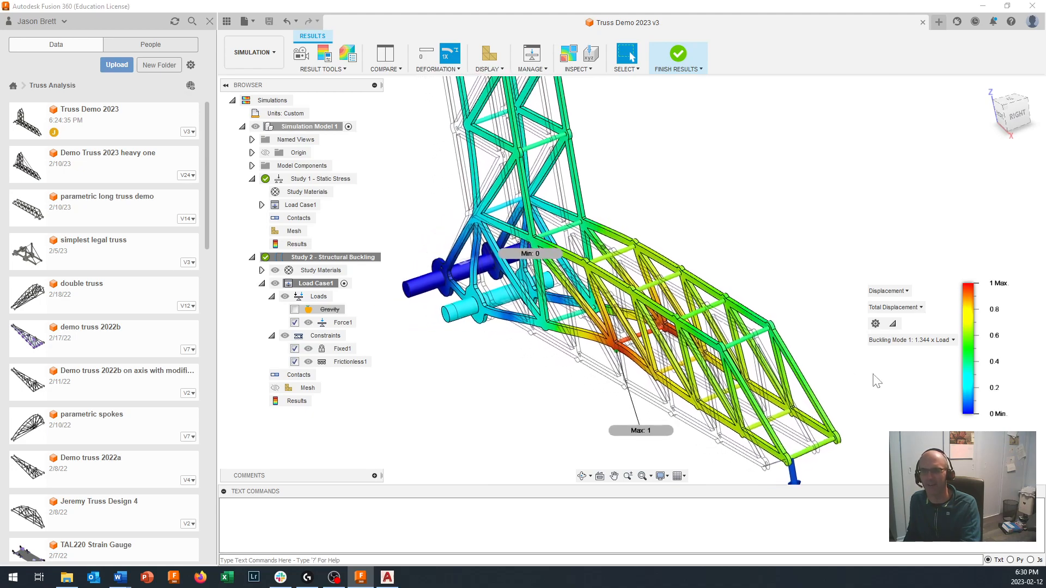
{"action": "mouse_move", "coordinate": [971, 414]}
{"action": "left_click_drag", "start_coordinate": [971, 331], "coordinate": [974, 293]}
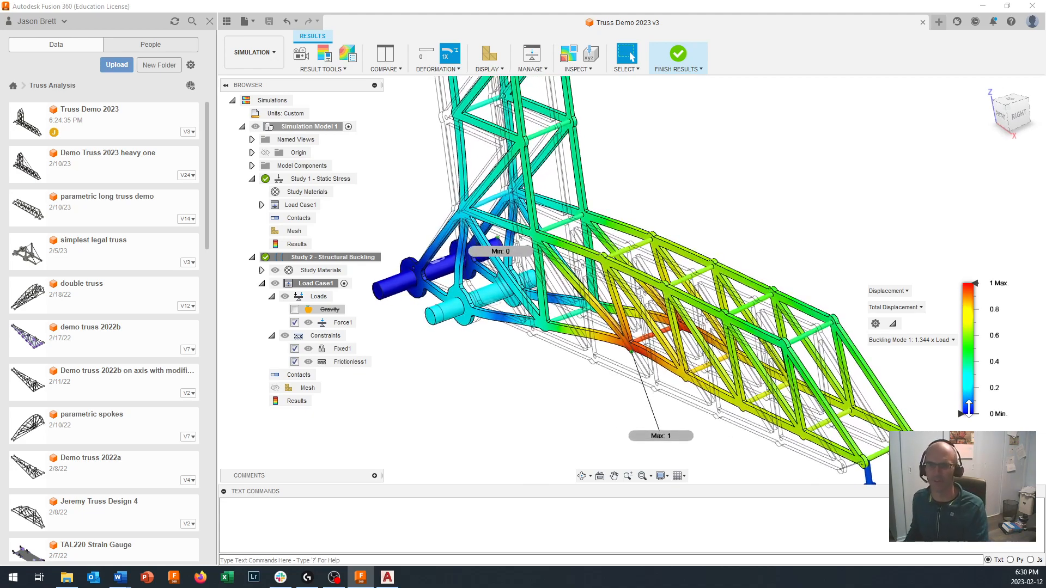
- Display Buckling Mode 2 and Buckling Mode 3 in turn to compare how the truss deforms
{"action": "left_click", "coordinate": [930, 344]}
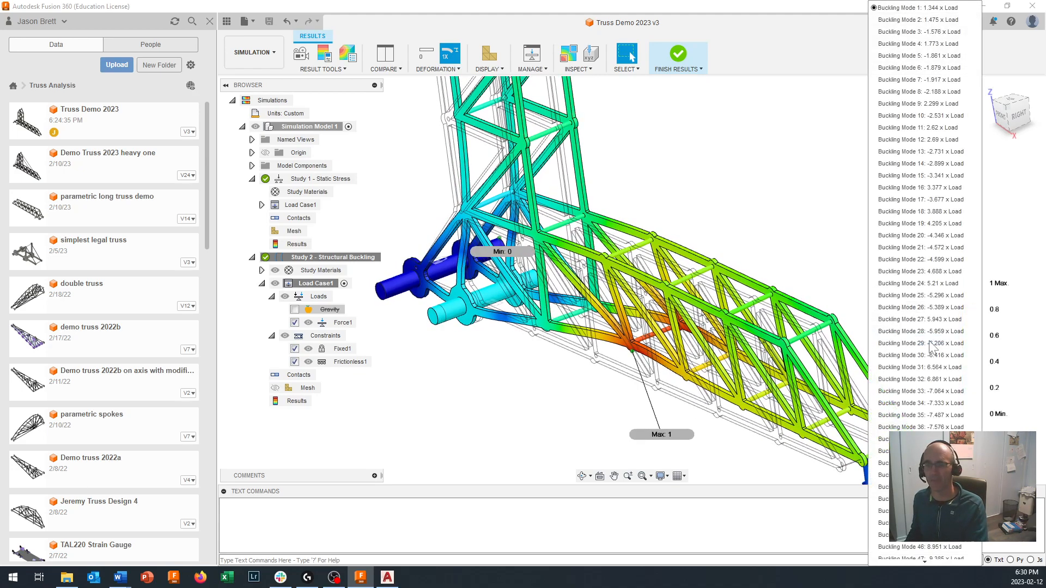
{"action": "left_click", "coordinate": [926, 21]}
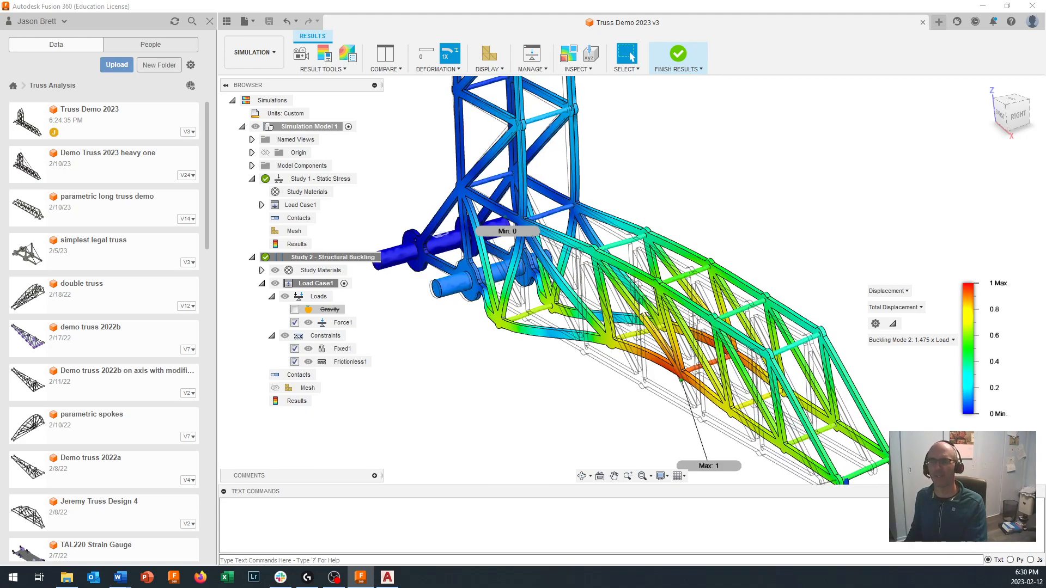
{"action": "left_click", "coordinate": [921, 340]}
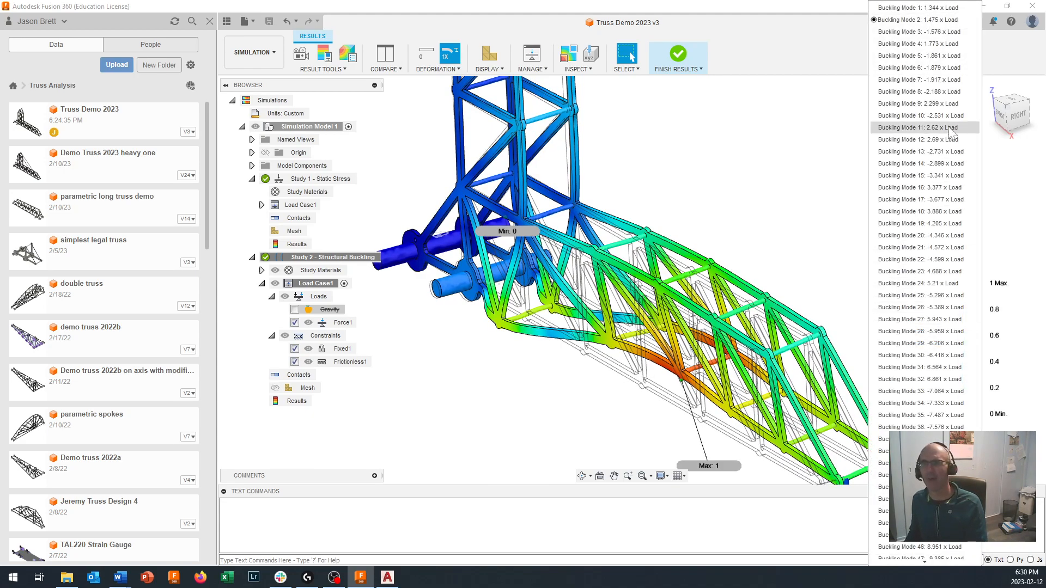
{"action": "left_click", "coordinate": [950, 32]}
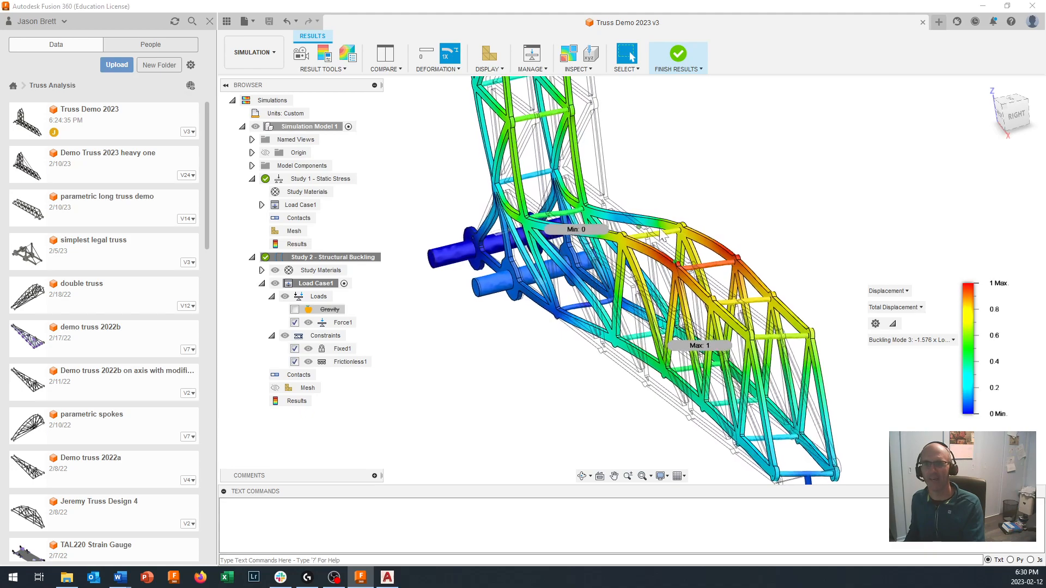
{"action": "middle_click_drag", "start_coordinate": [659, 255], "coordinate": [866, 385], "text": "shift"}
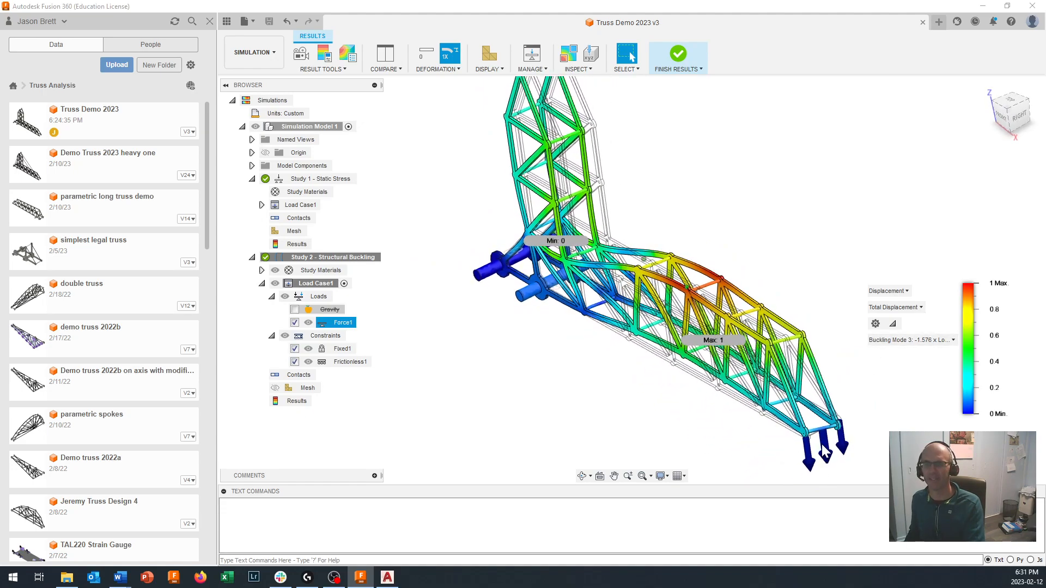
- Return the buckling results display to Buckling Mode 1
{"action": "left_click", "coordinate": [936, 341]}
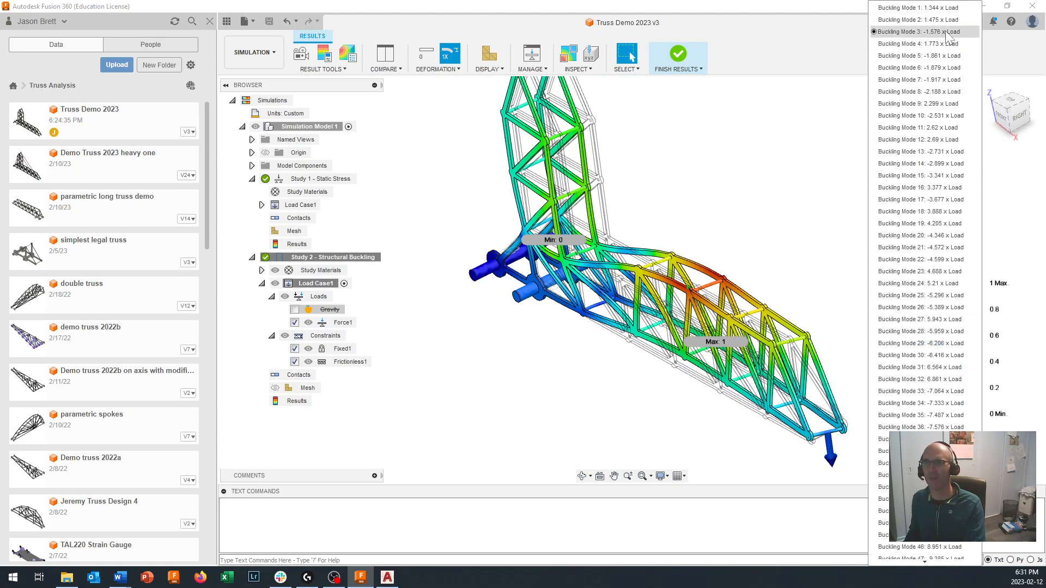
{"action": "left_click", "coordinate": [939, 7]}
{"action": "scroll", "coordinate": [862, 191], "scroll_direction": "up", "scroll_amount": 3}
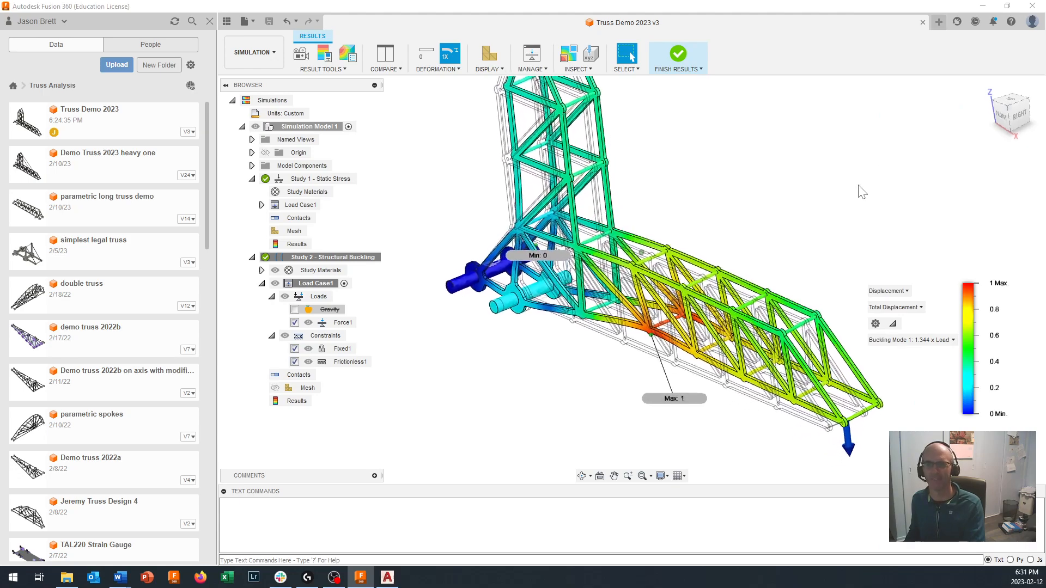
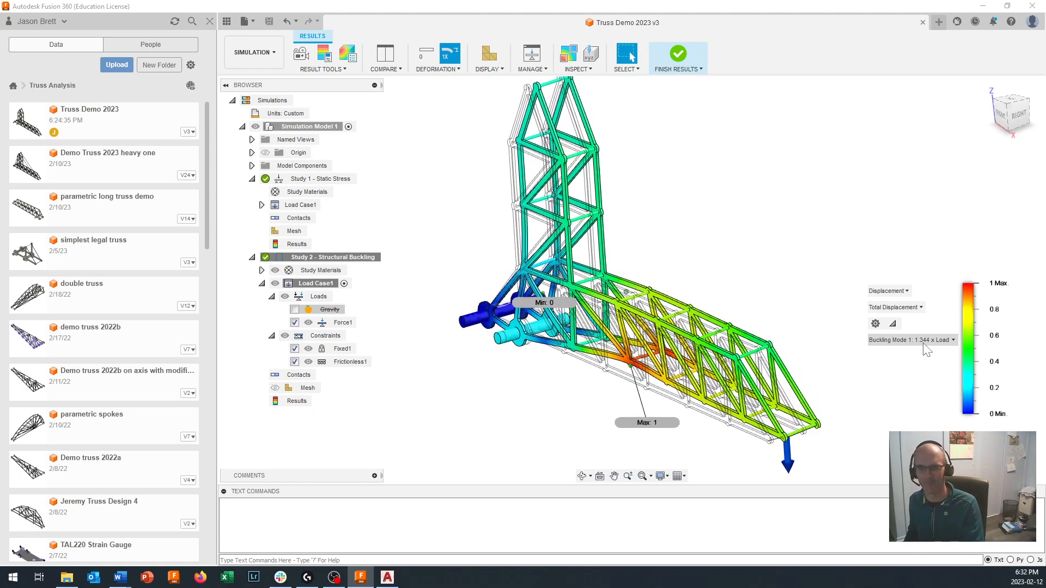
- Finish reviewing the buckling results and switch from the Simulation workspace to the Design workspace
{"action": "scroll", "coordinate": [917, 365], "scroll_direction": "up", "scroll_amount": 4}
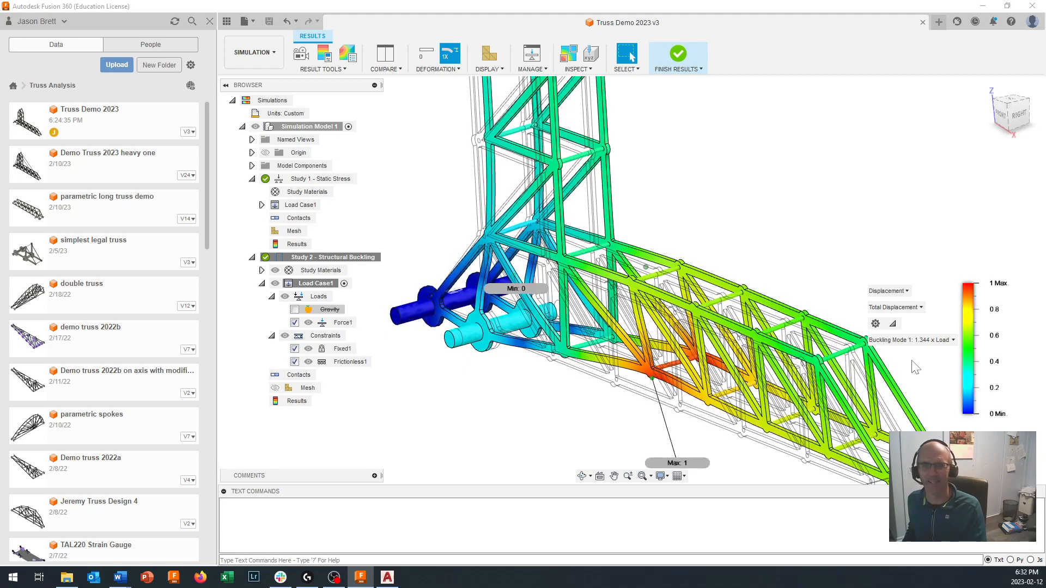
{"action": "scroll", "coordinate": [913, 371], "scroll_direction": "down", "scroll_amount": 4}
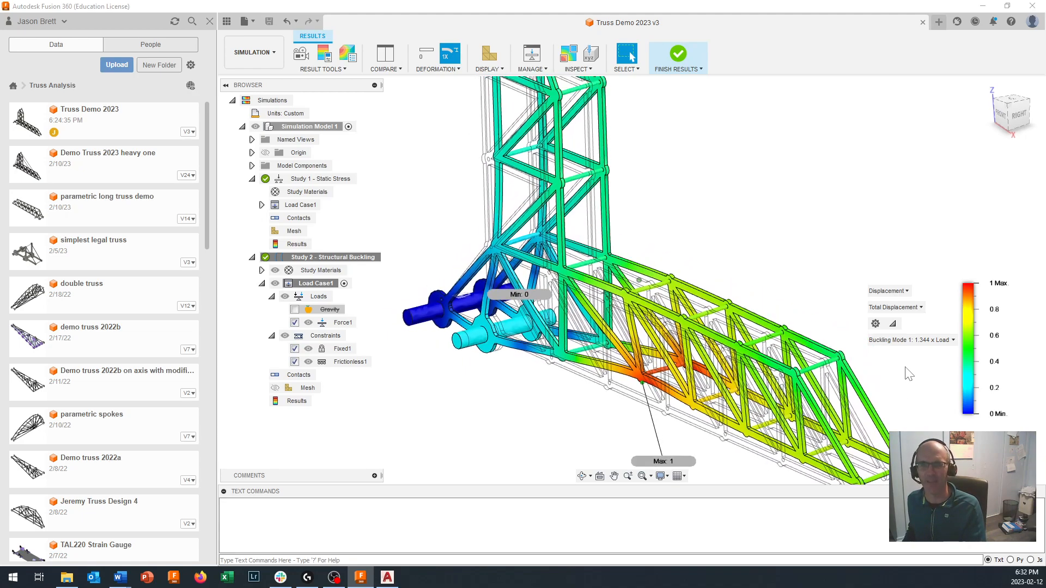
{"action": "scroll", "coordinate": [909, 373], "scroll_direction": "up", "scroll_amount": 2}
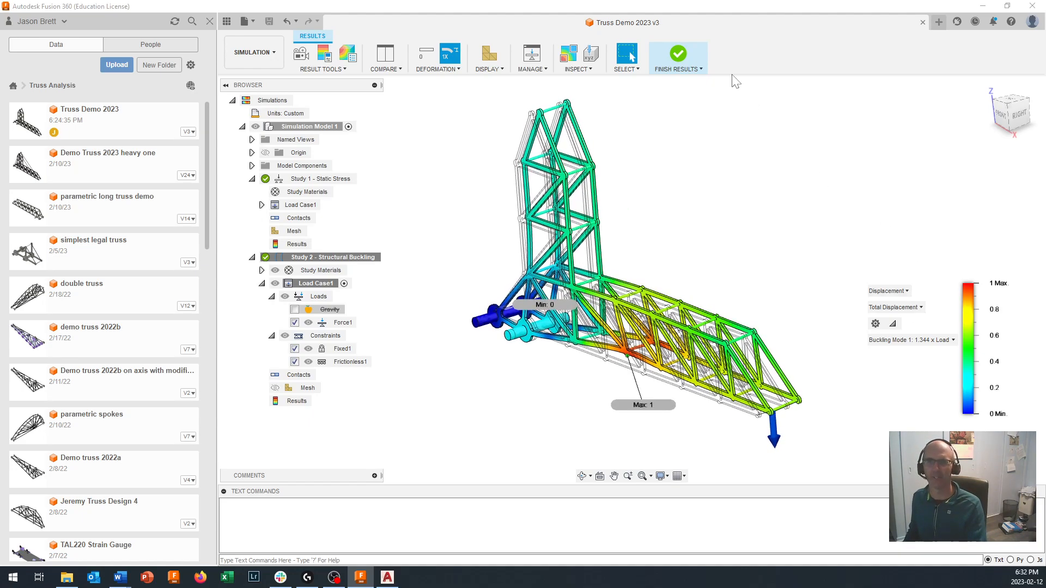
{"action": "left_click", "coordinate": [682, 63]}
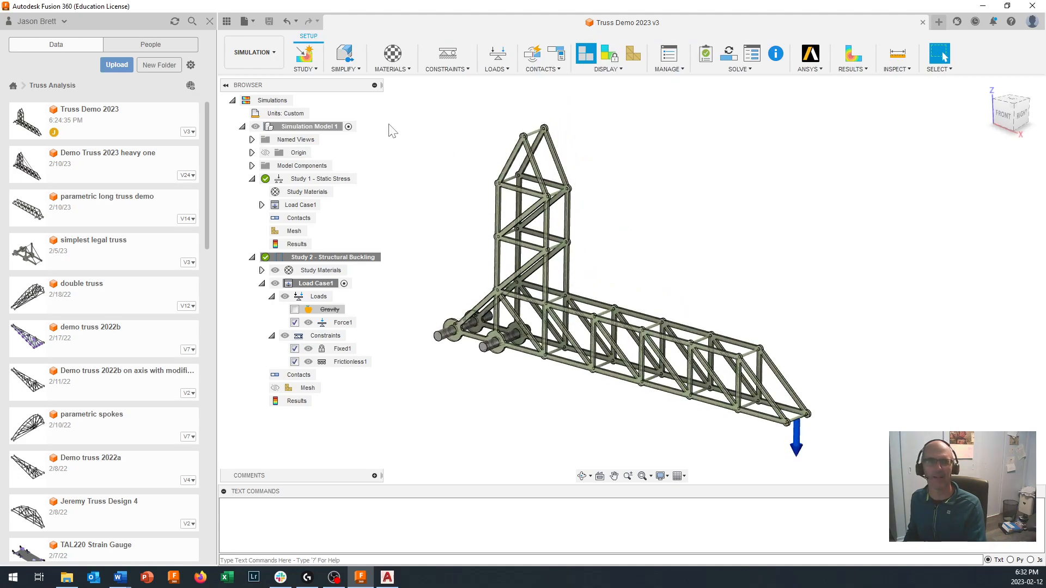
{"action": "left_click", "coordinate": [249, 53]}
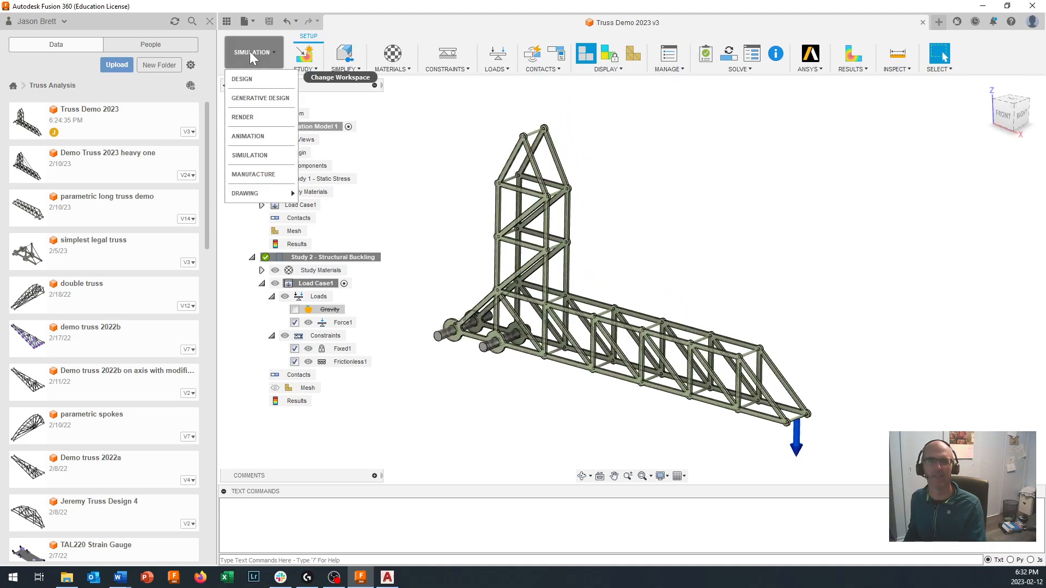
{"action": "left_click", "coordinate": [247, 83]}
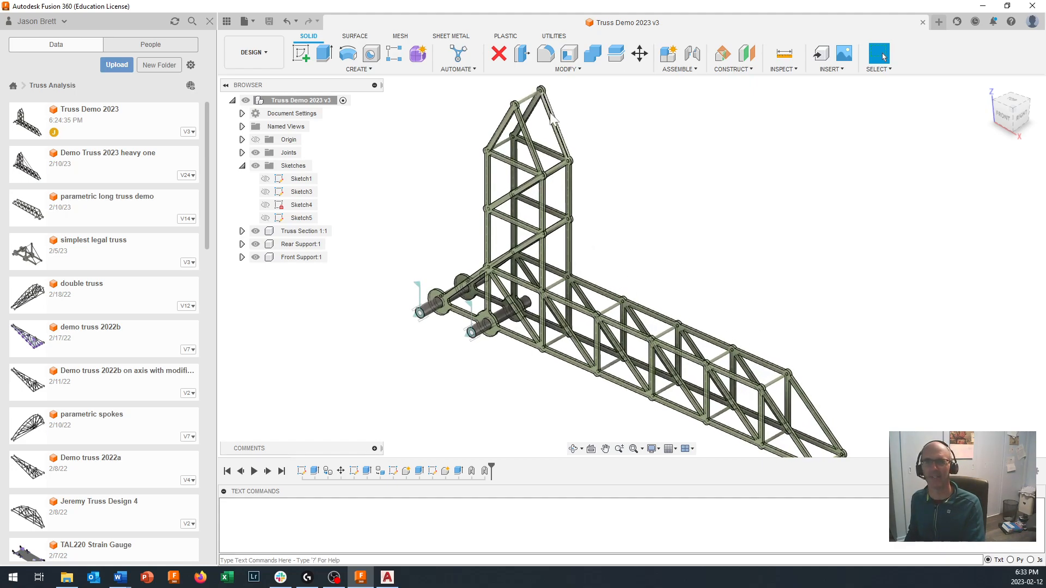
- Start an offset construction plane from the inner face of the far truss side, with a distance of 1 mm
{"action": "middle_click_drag", "start_coordinate": [677, 335], "coordinate": [651, 164], "text": "shift"}
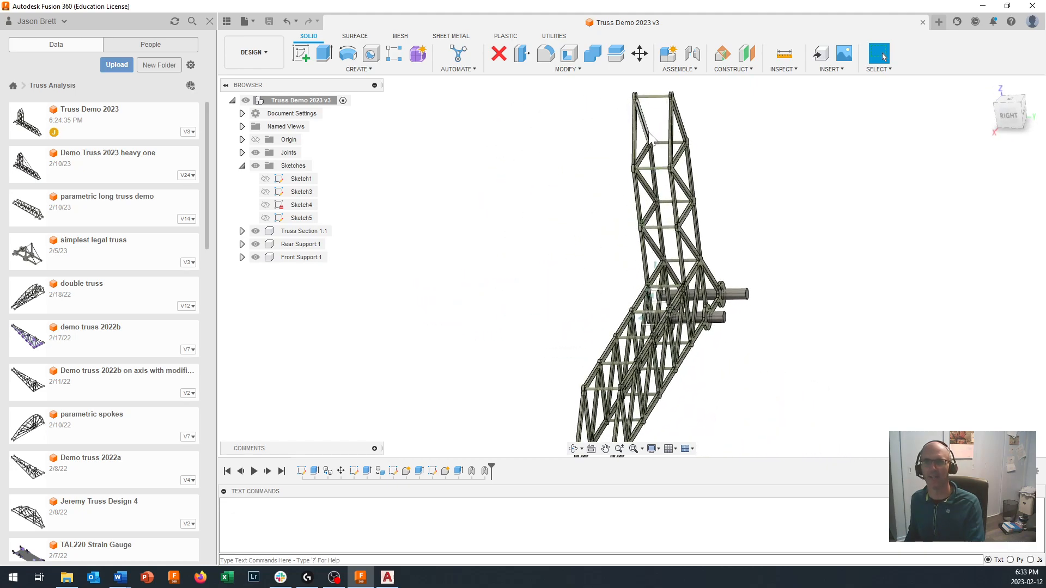
{"action": "middle_click_drag", "start_coordinate": [635, 218], "coordinate": [678, 170], "text": "shift"}
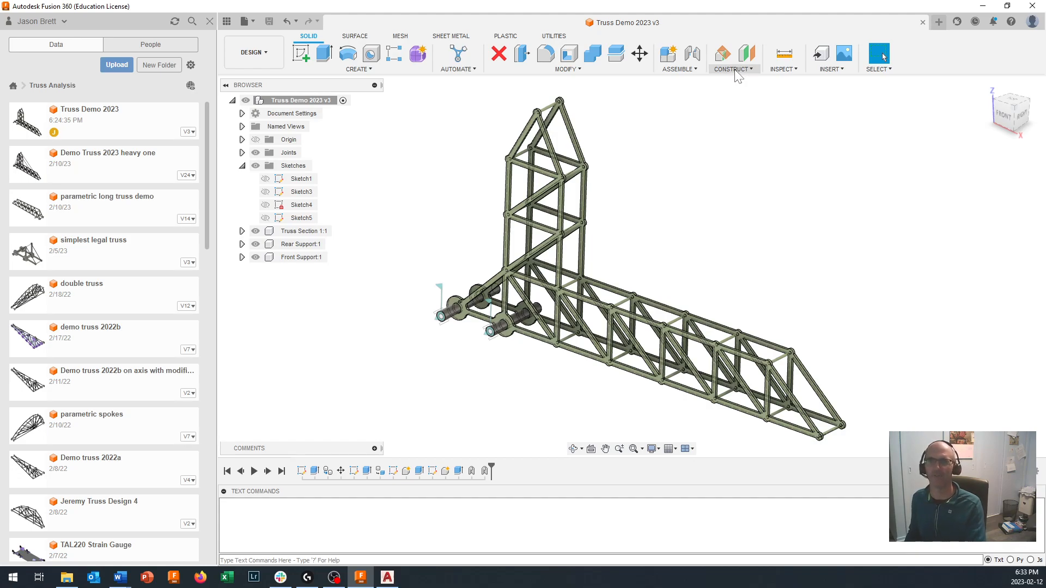
{"action": "left_click", "coordinate": [736, 74]}
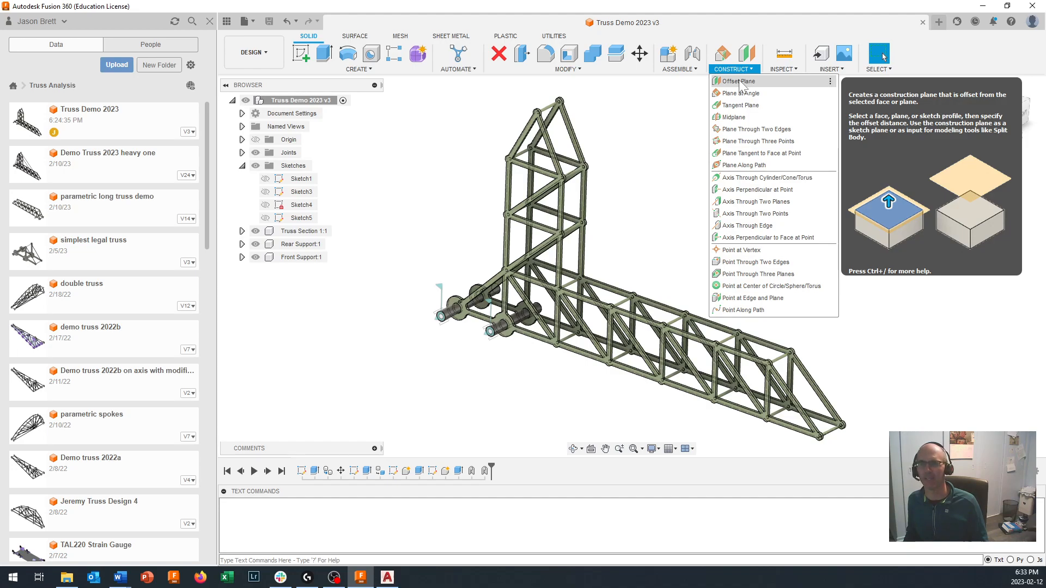
{"action": "left_click", "coordinate": [740, 83]}
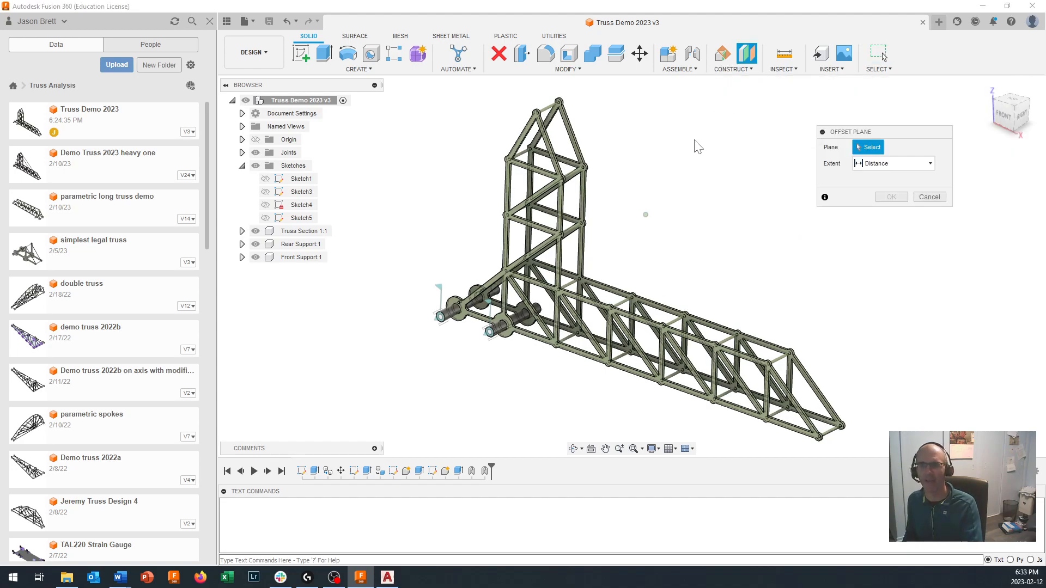
{"action": "scroll", "coordinate": [616, 174], "scroll_direction": "up", "scroll_amount": 5}
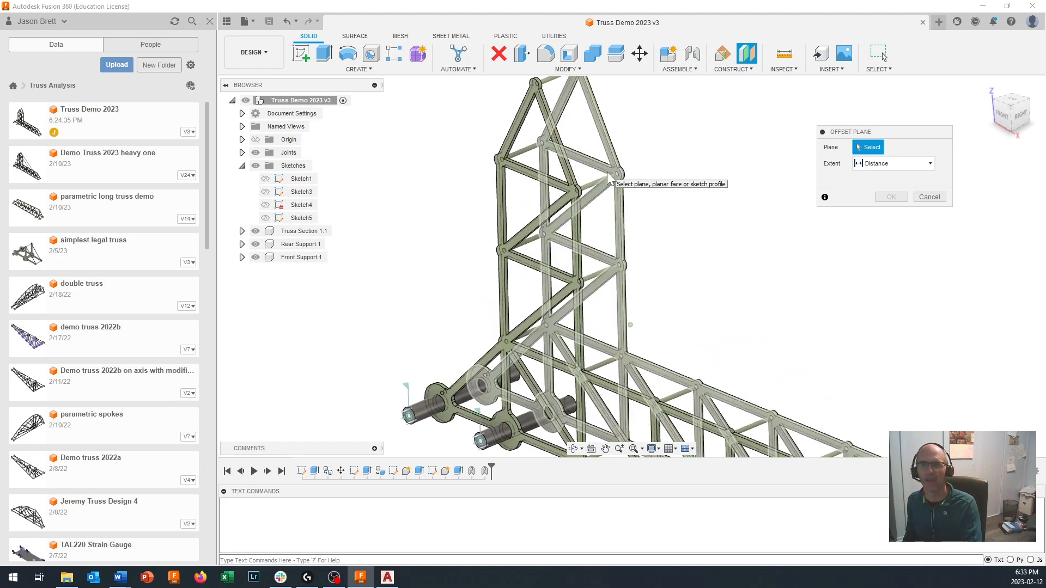
{"action": "scroll", "coordinate": [609, 174], "scroll_direction": "up", "scroll_amount": 1}
{"action": "scroll", "coordinate": [616, 172], "scroll_direction": "down", "scroll_amount": 4}
{"action": "scroll", "coordinate": [616, 173], "scroll_direction": "up", "scroll_amount": 2}
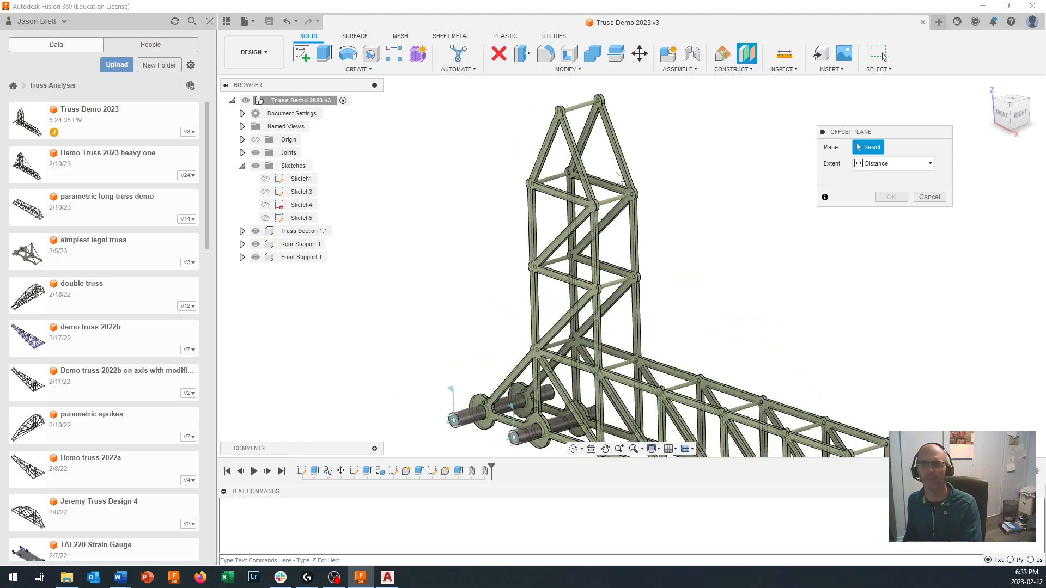
{"action": "scroll", "coordinate": [617, 180], "scroll_direction": "up", "scroll_amount": 3}
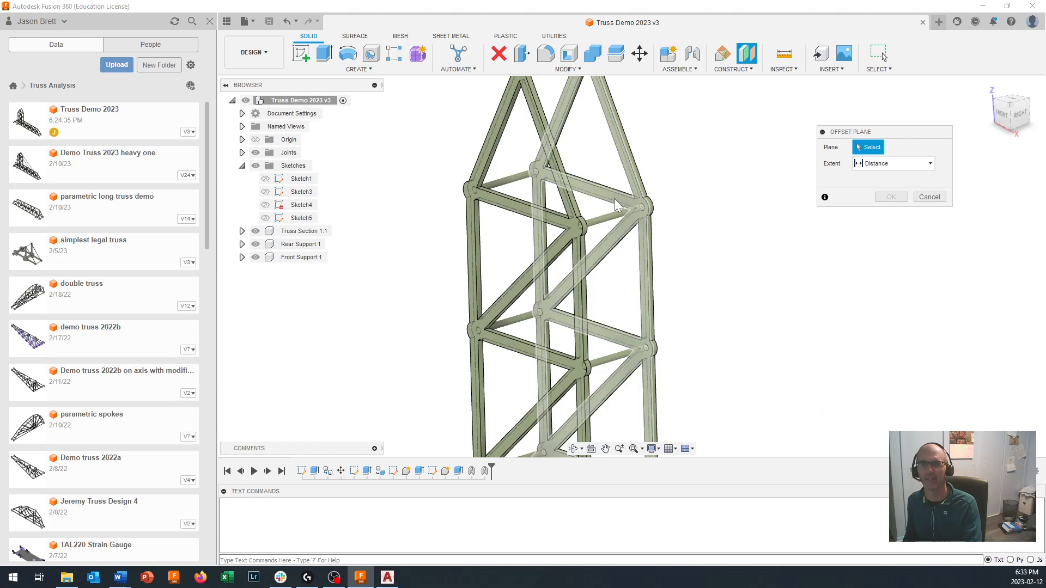
{"action": "scroll", "coordinate": [617, 204], "scroll_direction": "up", "scroll_amount": 2}
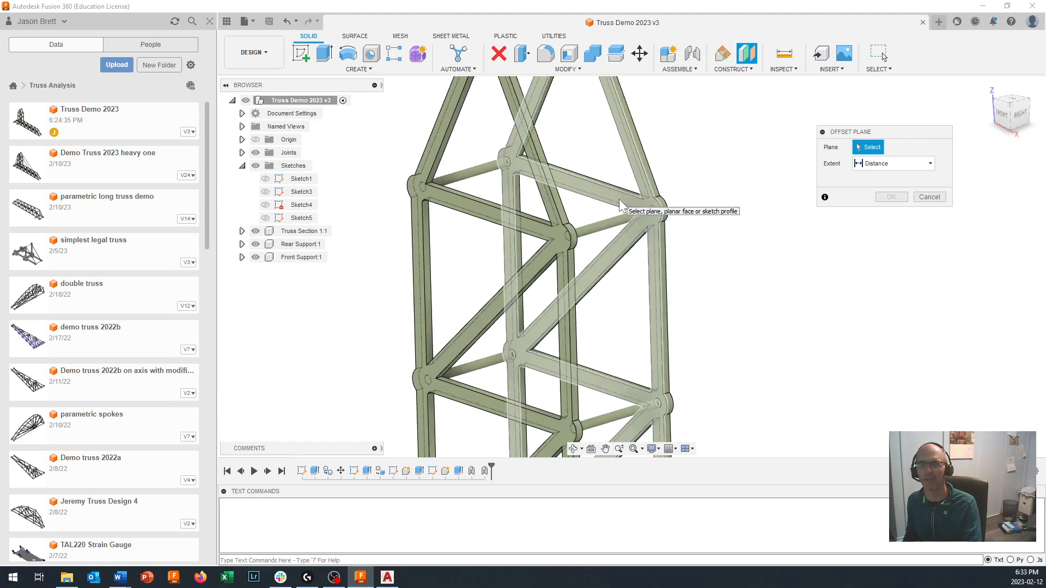
{"action": "left_click", "coordinate": [620, 205]}
{"action": "scroll", "coordinate": [620, 205], "scroll_direction": "down", "scroll_amount": 4}
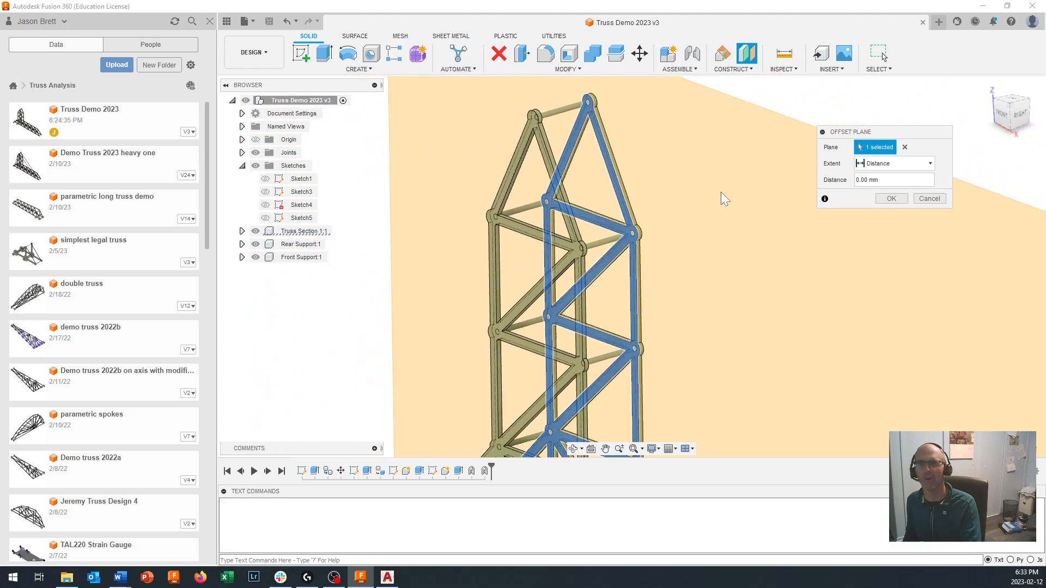
{"action": "key", "text": "ctrl+a"}
{"action": "type", "text": "1"}
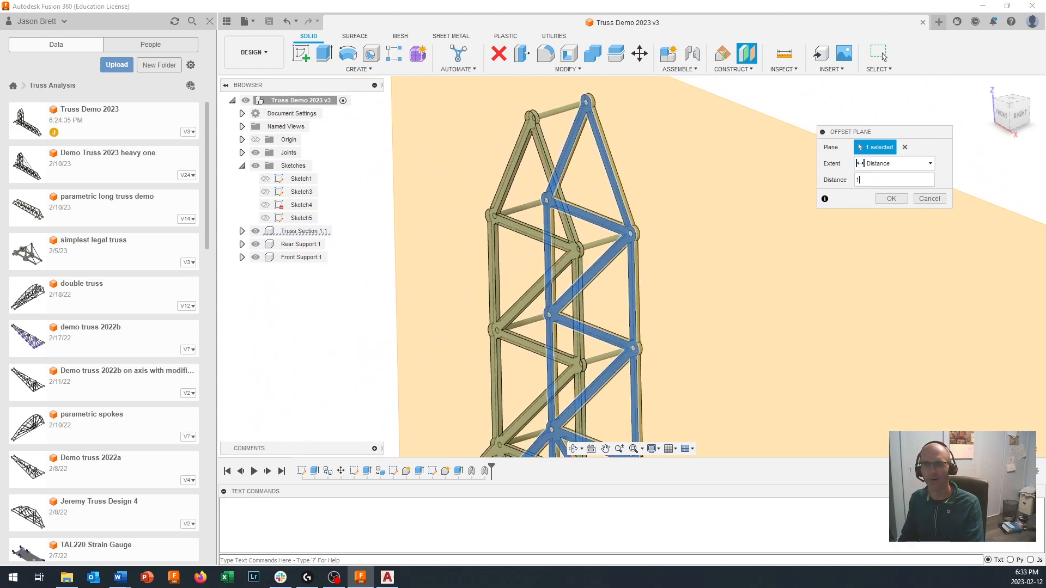
- Check the offset plane between the two truss sides from above, set its distance to 1.5 mm and create it
{"action": "middle_click_drag", "start_coordinate": [661, 256], "coordinate": [583, 362], "text": "shift"}
{"action": "scroll", "coordinate": [676, 295], "scroll_direction": "up", "scroll_amount": 4}
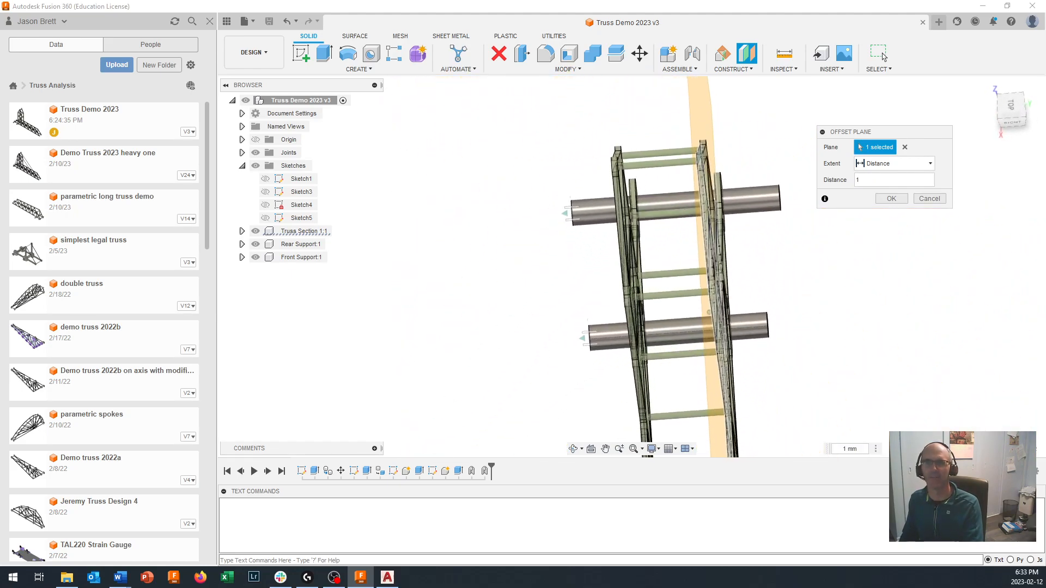
{"action": "middle_click_drag", "start_coordinate": [675, 294], "coordinate": [676, 297], "text": "shift"}
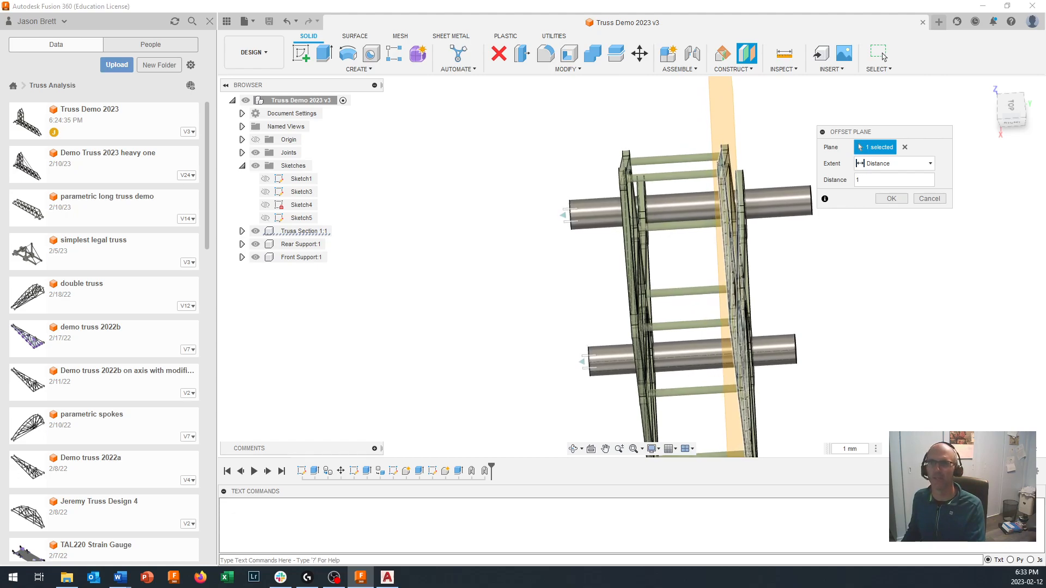
{"action": "left_click", "coordinate": [1012, 108]}
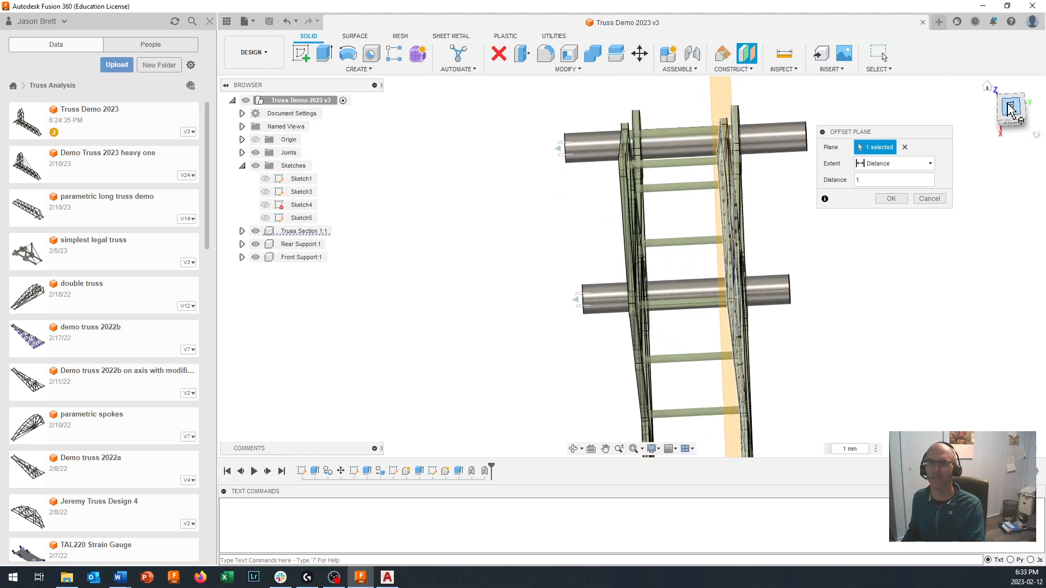
{"action": "scroll", "coordinate": [782, 105], "scroll_direction": "down", "scroll_amount": 5}
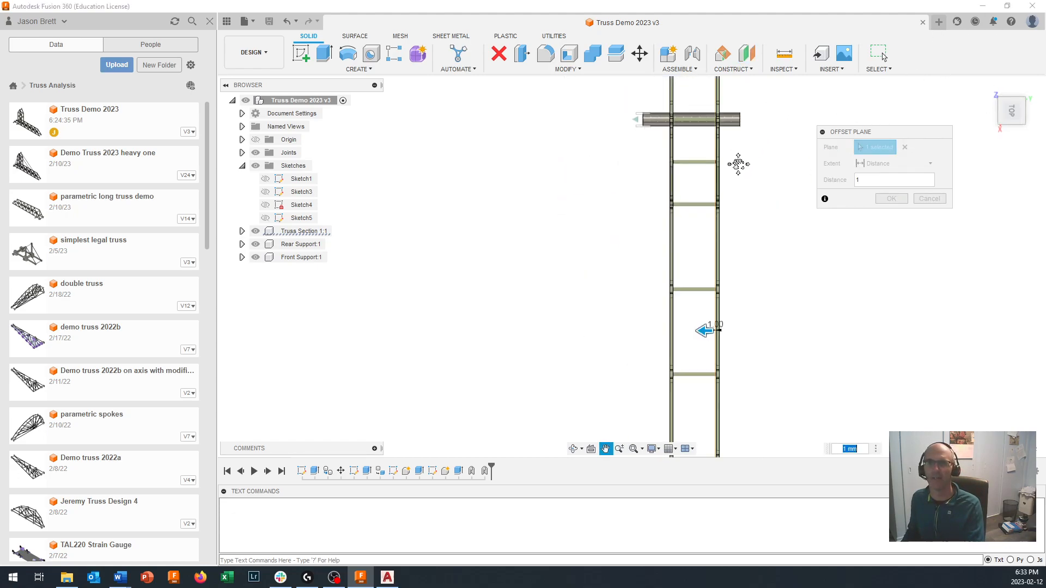
{"action": "scroll", "coordinate": [730, 125], "scroll_direction": "up", "scroll_amount": 5}
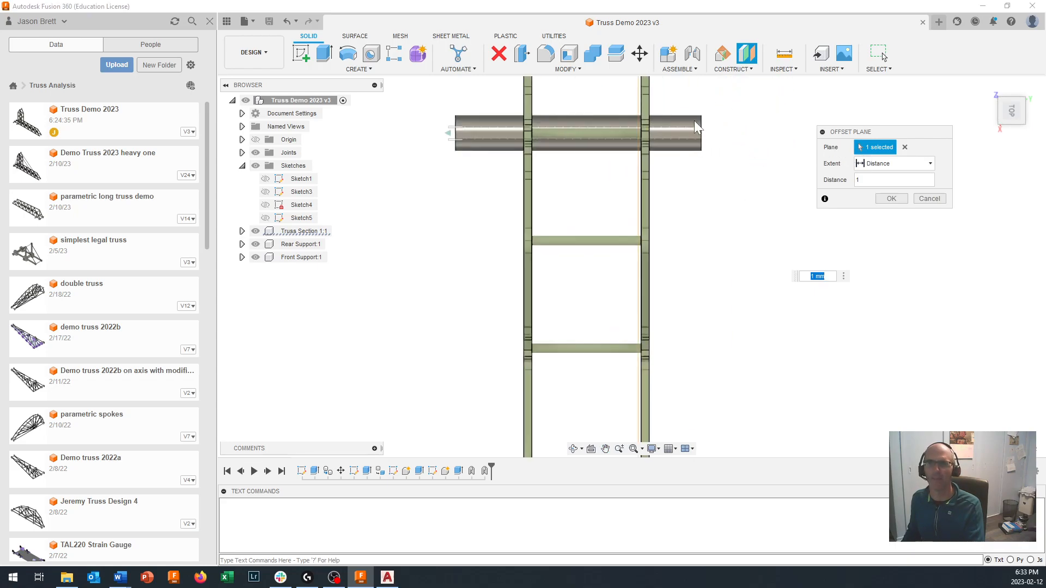
{"action": "scroll", "coordinate": [633, 136], "scroll_direction": "up", "scroll_amount": 3}
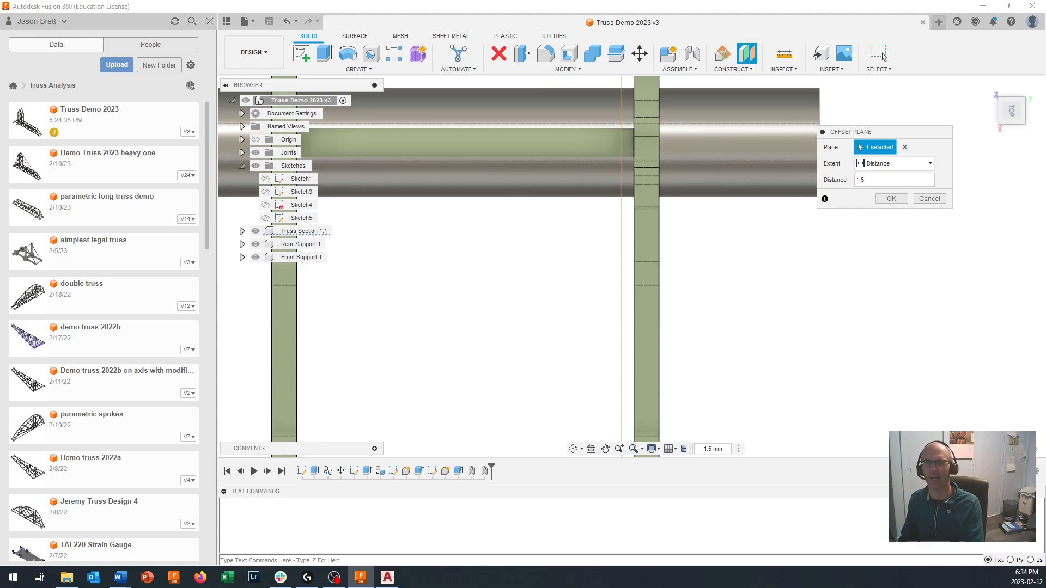
{"action": "middle_click_drag", "start_coordinate": [627, 305], "coordinate": [601, 305], "text": "shift"}
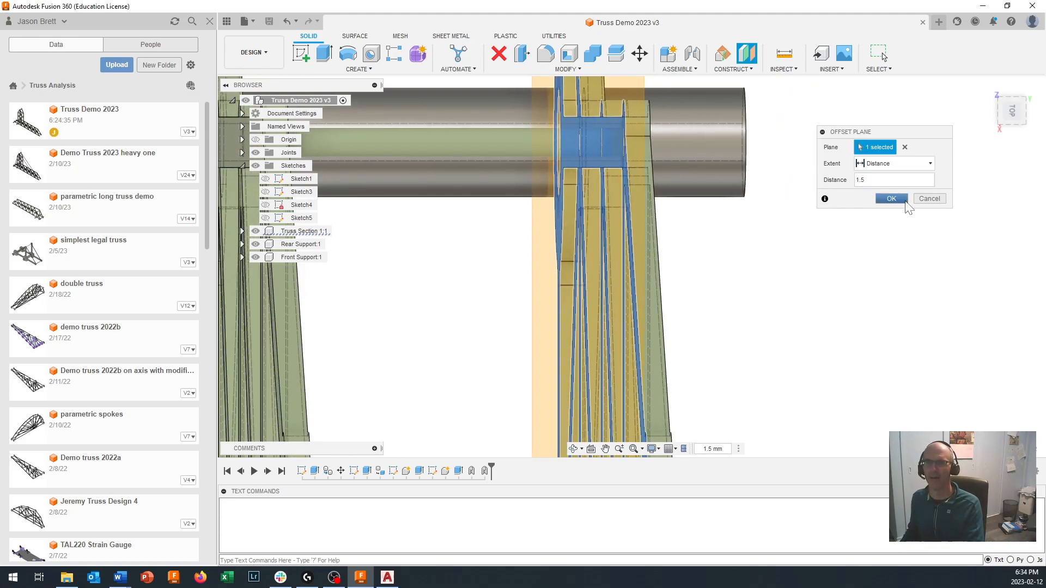
{"action": "left_click", "coordinate": [897, 198]}
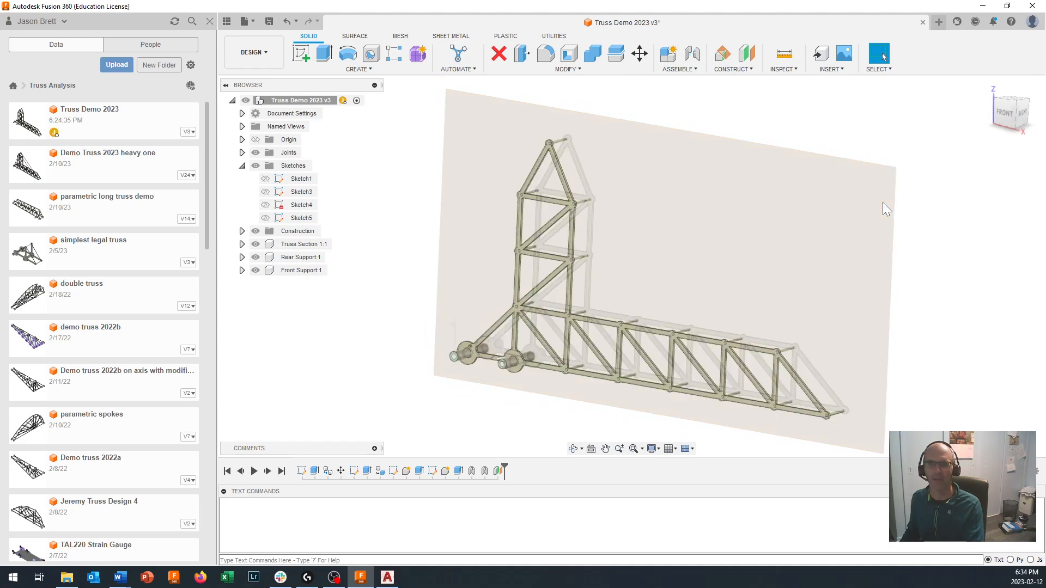
- Start a new sketch on the offset construction plane between the truss sides
{"action": "left_click", "coordinate": [303, 55]}
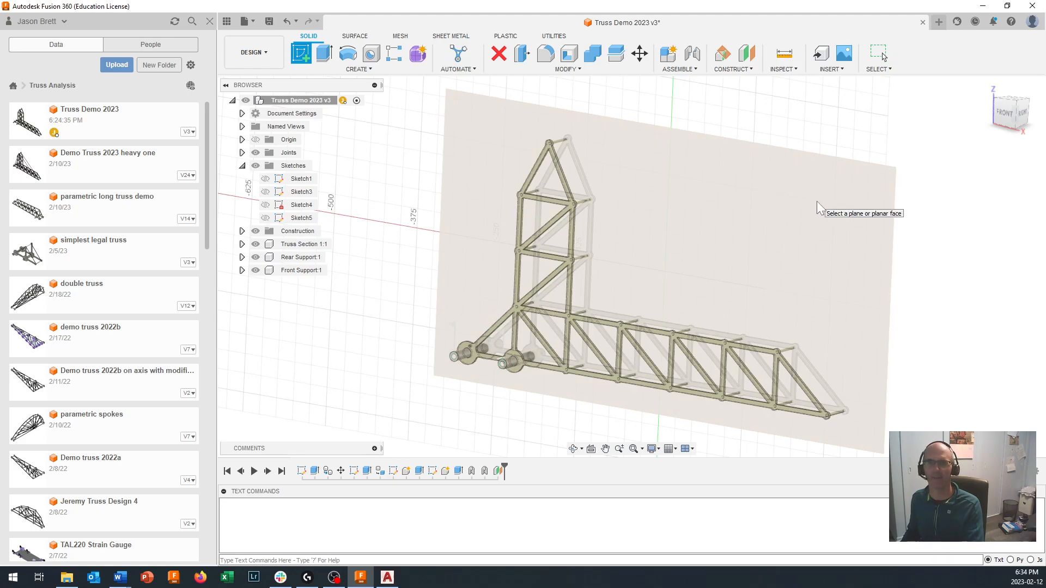
{"action": "left_click", "coordinate": [819, 207]}
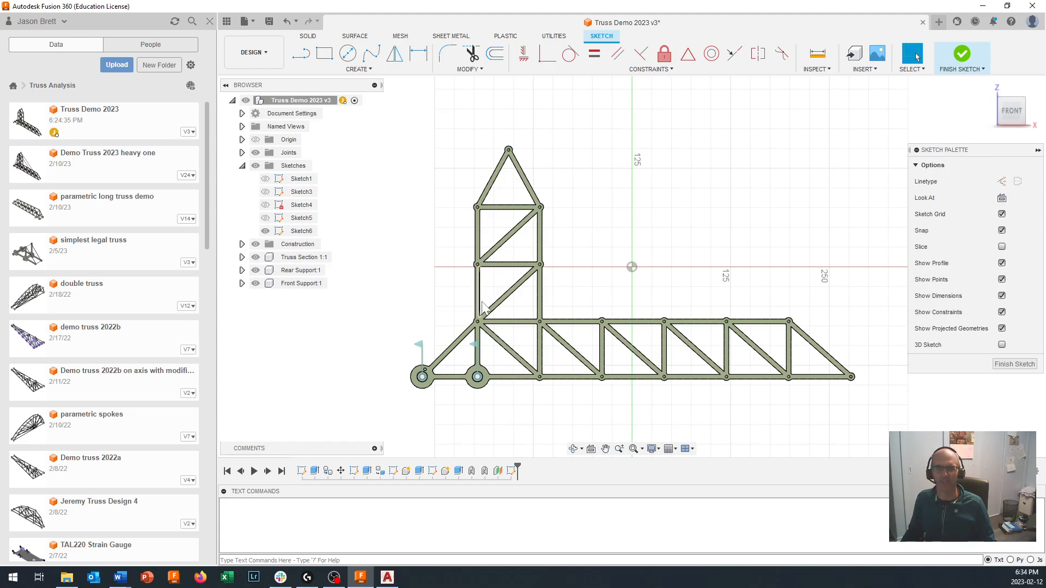
{"action": "scroll", "coordinate": [475, 310], "scroll_direction": "up", "scroll_amount": 2}
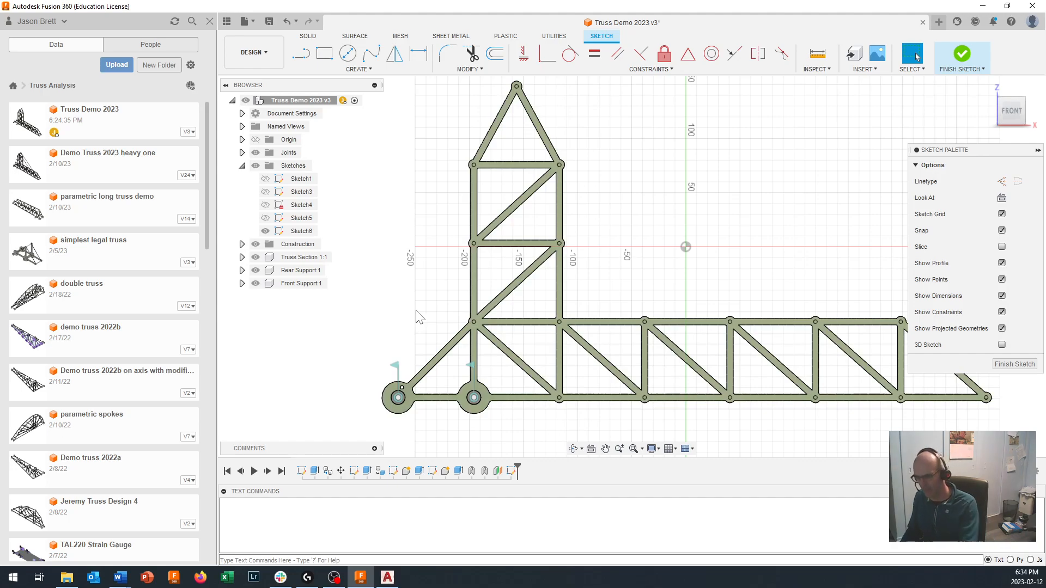
- Project the circular edge of the rear support pin into the sketch
{"action": "key", "text": "p"}
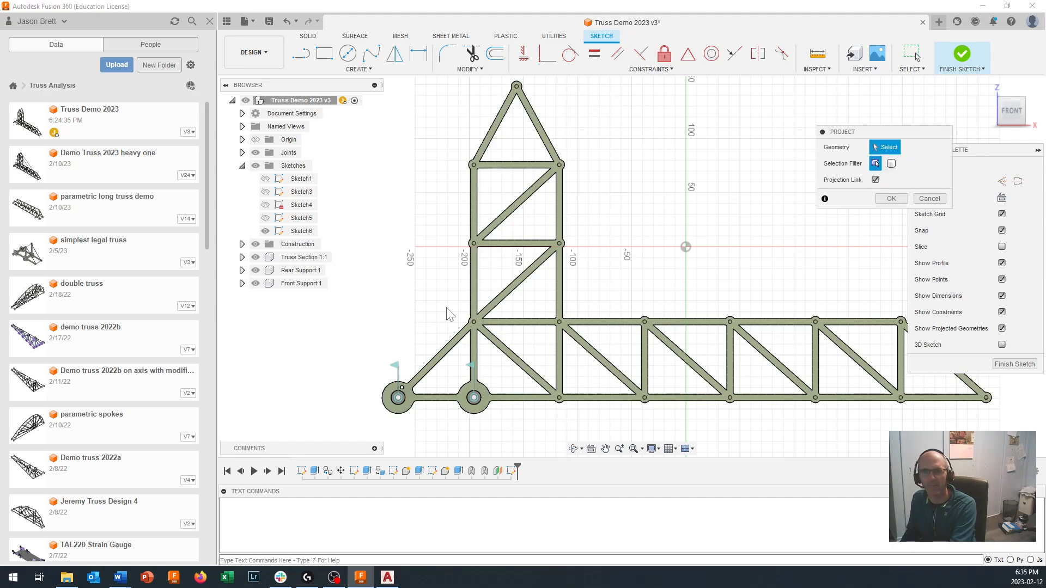
{"action": "left_click", "coordinate": [479, 325]}
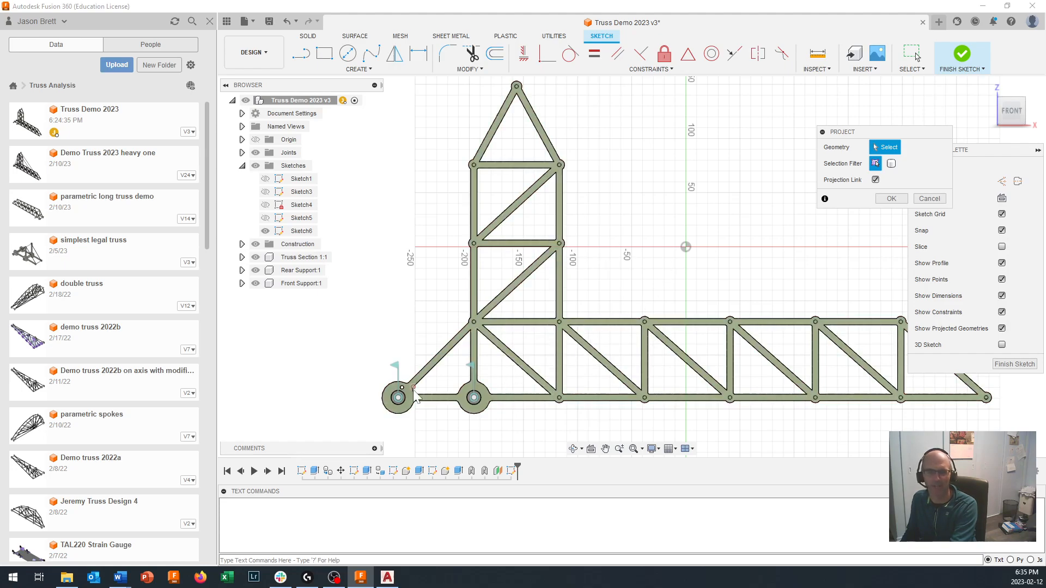
{"action": "scroll", "coordinate": [415, 395], "scroll_direction": "up", "scroll_amount": 8}
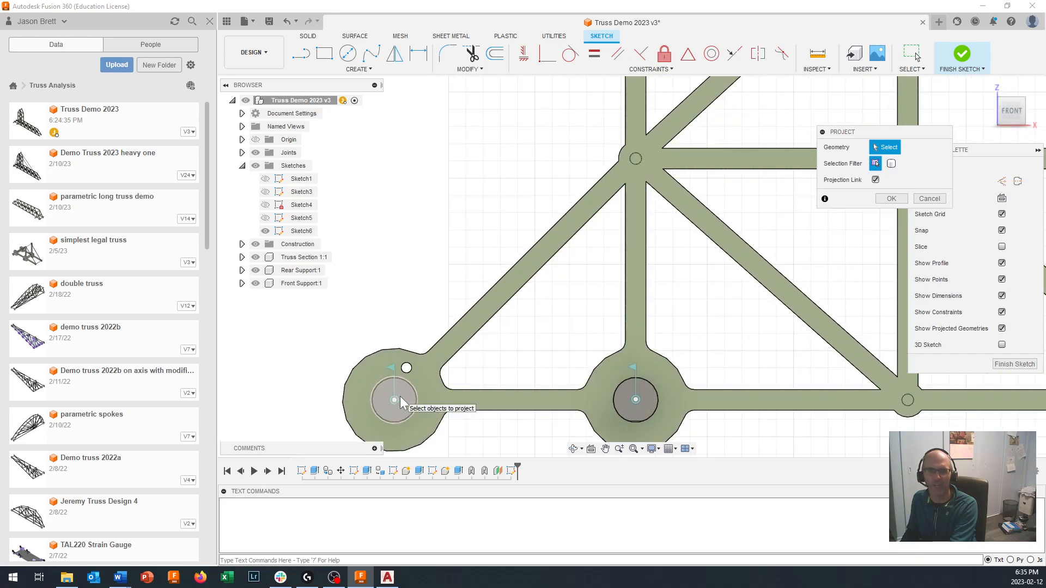
{"action": "scroll", "coordinate": [399, 397], "scroll_direction": "up", "scroll_amount": 1}
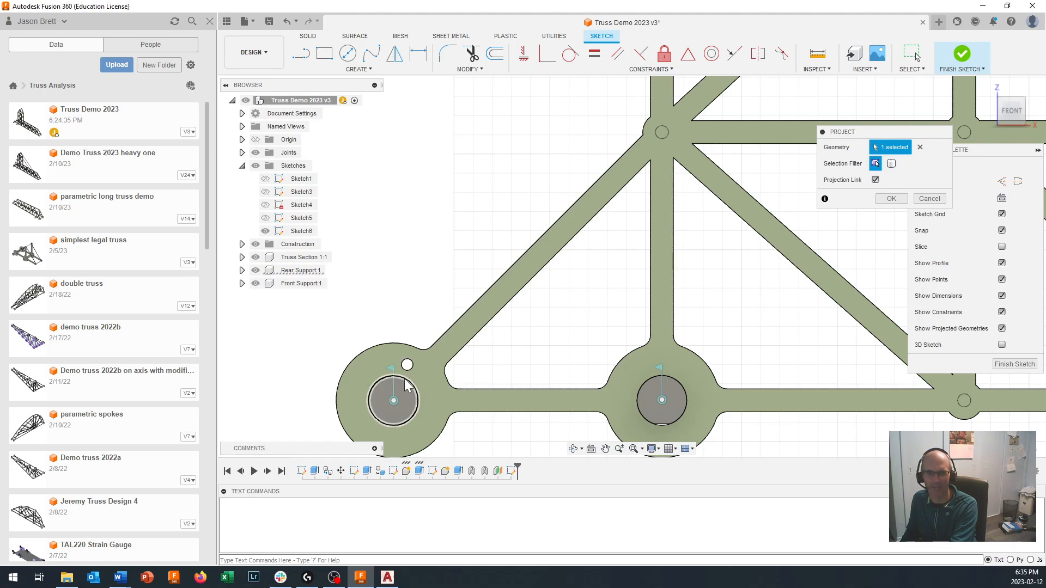
{"action": "left_click", "coordinate": [406, 384]}
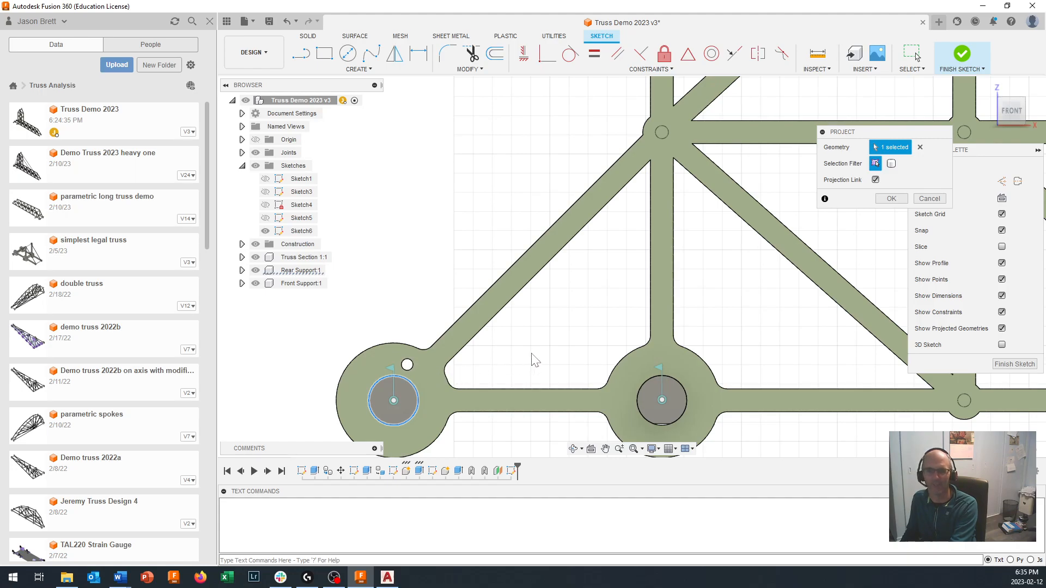
{"action": "scroll", "coordinate": [534, 360], "scroll_direction": "down", "scroll_amount": 4}
{"action": "scroll", "coordinate": [578, 256], "scroll_direction": "down", "scroll_amount": 3}
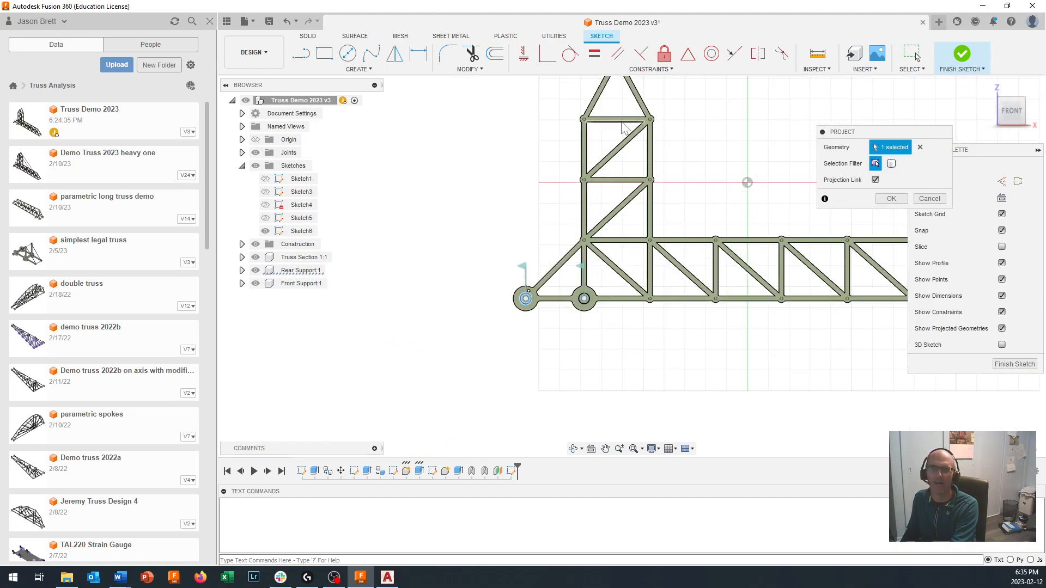
{"action": "scroll", "coordinate": [610, 158], "scroll_direction": "up", "scroll_amount": 3}
{"action": "scroll", "coordinate": [614, 171], "scroll_direction": "up", "scroll_amount": 5}
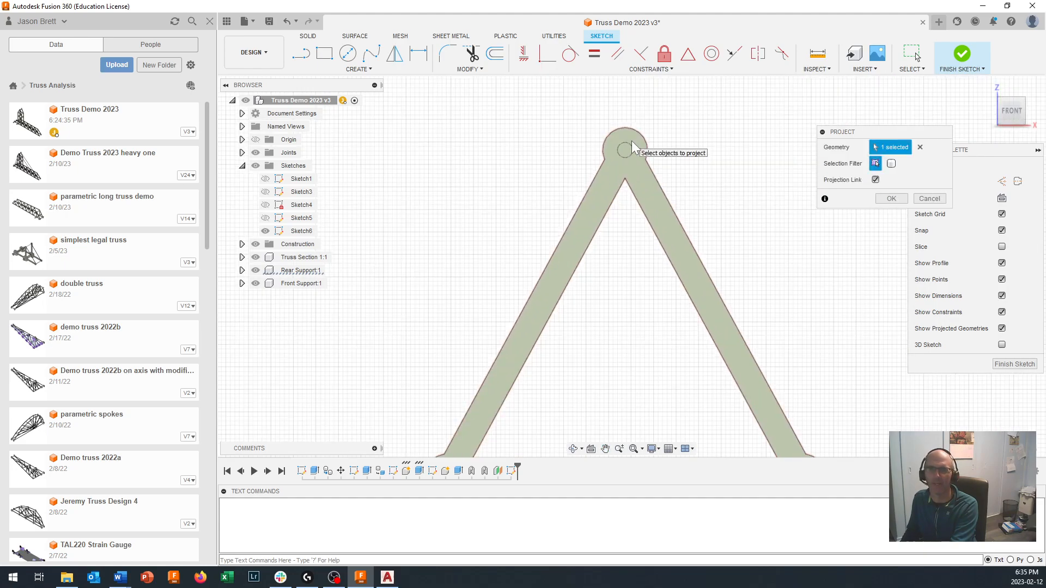
{"action": "scroll", "coordinate": [626, 148], "scroll_direction": "down", "scroll_amount": 5}
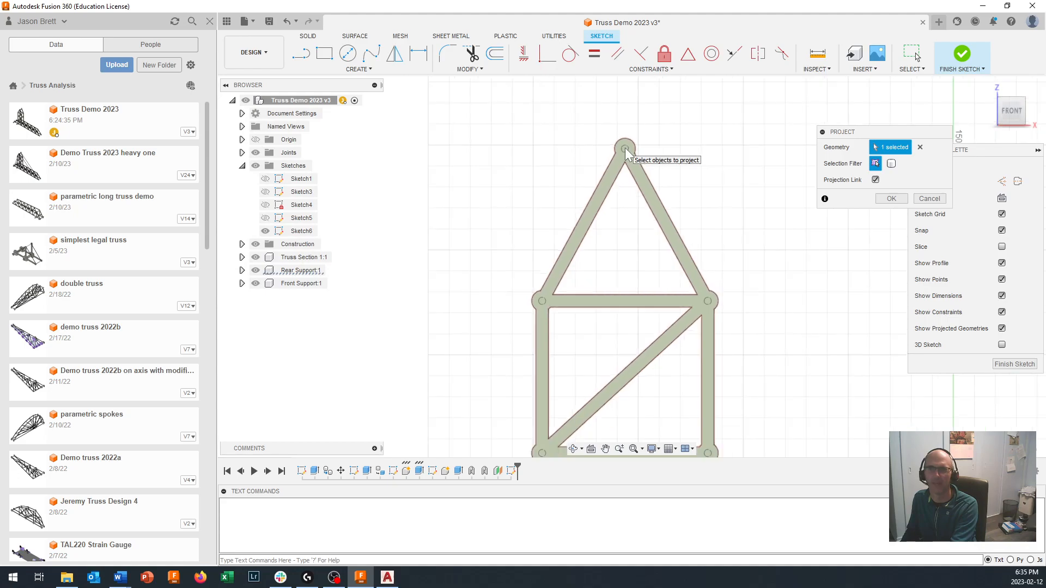
{"action": "left_click", "coordinate": [890, 199]}
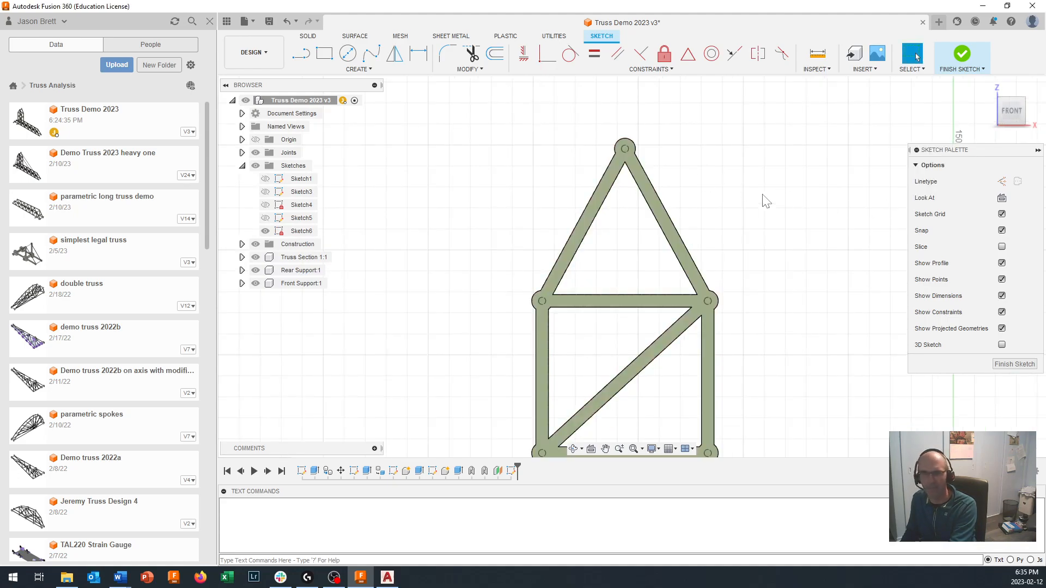
- Project the cross dowel at the tower's peak and the one at the horizontal arm's second-to-last upper joint into the sketch
{"action": "key", "text": "p"}
{"action": "scroll", "coordinate": [626, 149], "scroll_direction": "up", "scroll_amount": 3}
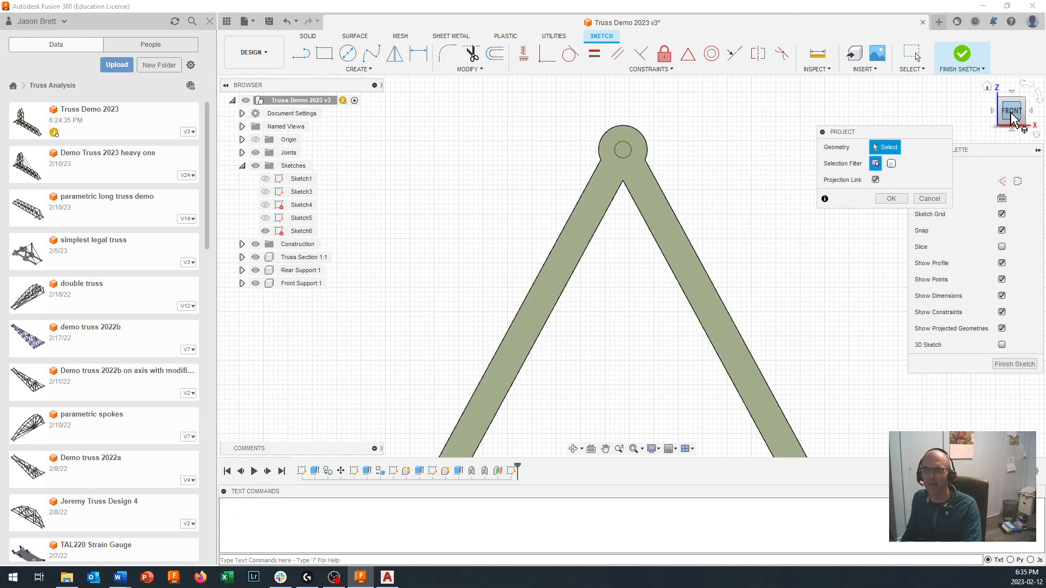
{"action": "left_click", "coordinate": [1026, 105]}
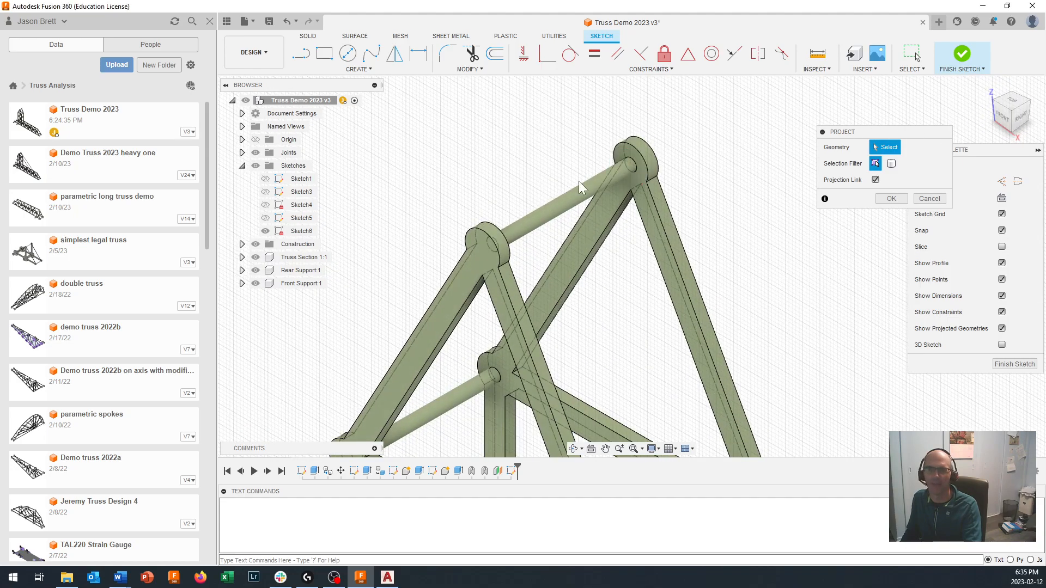
{"action": "left_click", "coordinate": [568, 199]}
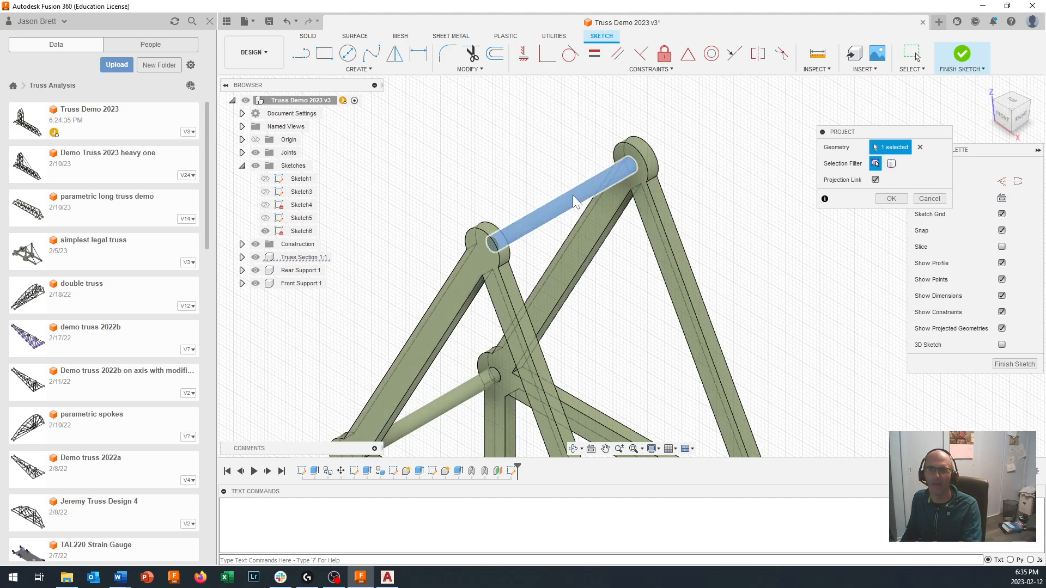
{"action": "scroll", "coordinate": [626, 209], "scroll_direction": "down", "scroll_amount": 5}
{"action": "middle_click_drag", "start_coordinate": [710, 287], "coordinate": [580, 128]}
{"action": "scroll", "coordinate": [744, 378], "scroll_direction": "up", "scroll_amount": 8}
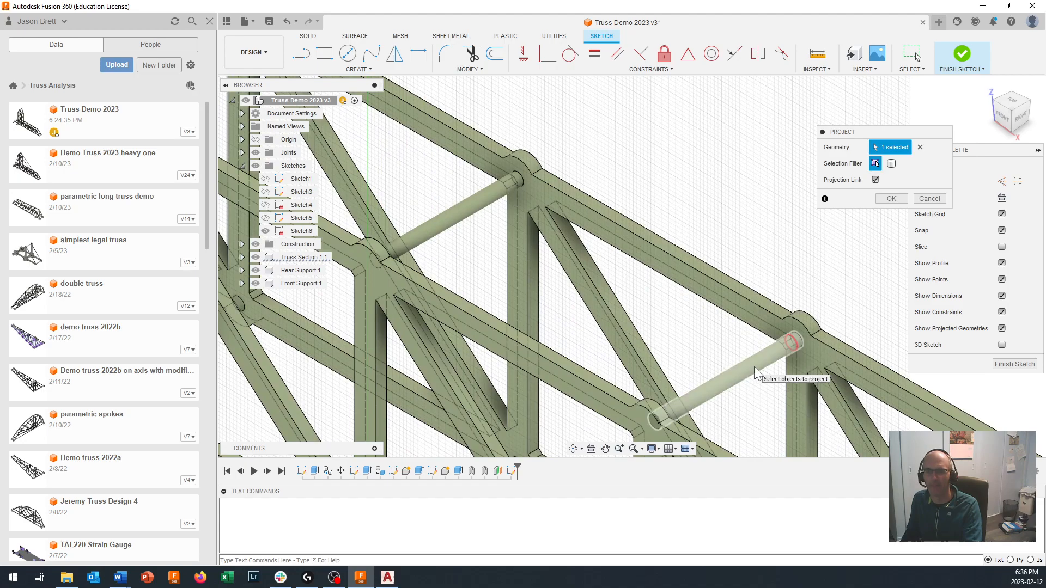
{"action": "left_click", "coordinate": [754, 368]}
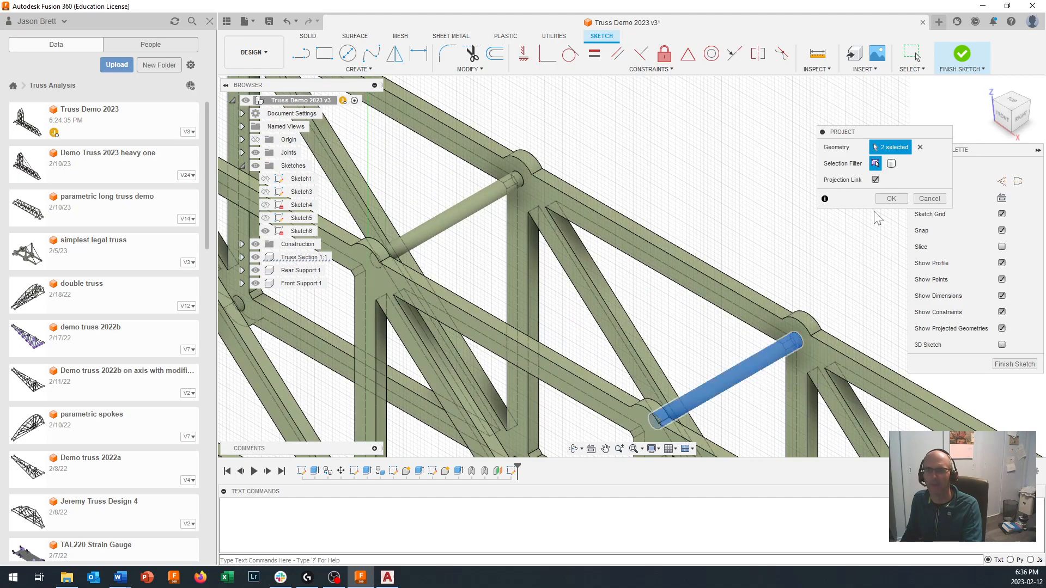
{"action": "left_click", "coordinate": [891, 200]}
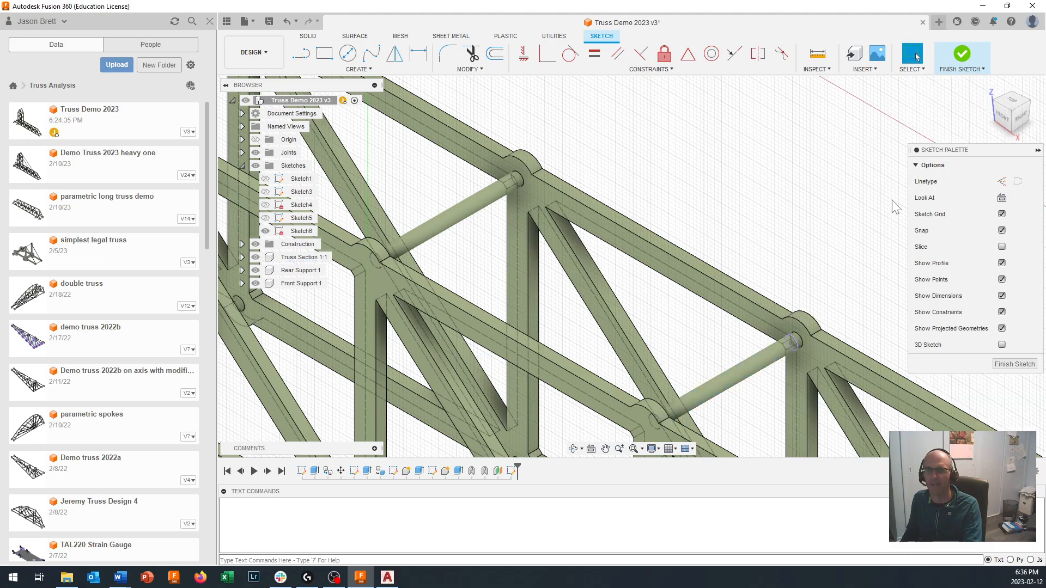
- Hide the Truss Section component and face the sketch from the front so the projected circles are clear
{"action": "scroll", "coordinate": [813, 293], "scroll_direction": "down", "scroll_amount": 5}
{"action": "scroll", "coordinate": [791, 316], "scroll_direction": "down", "scroll_amount": 4}
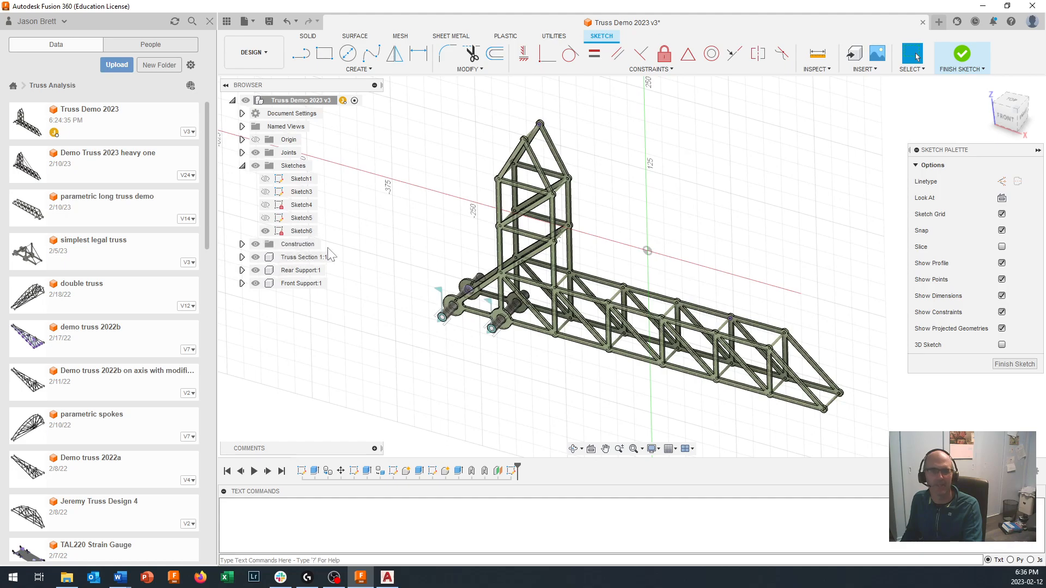
{"action": "left_click", "coordinate": [301, 258]}
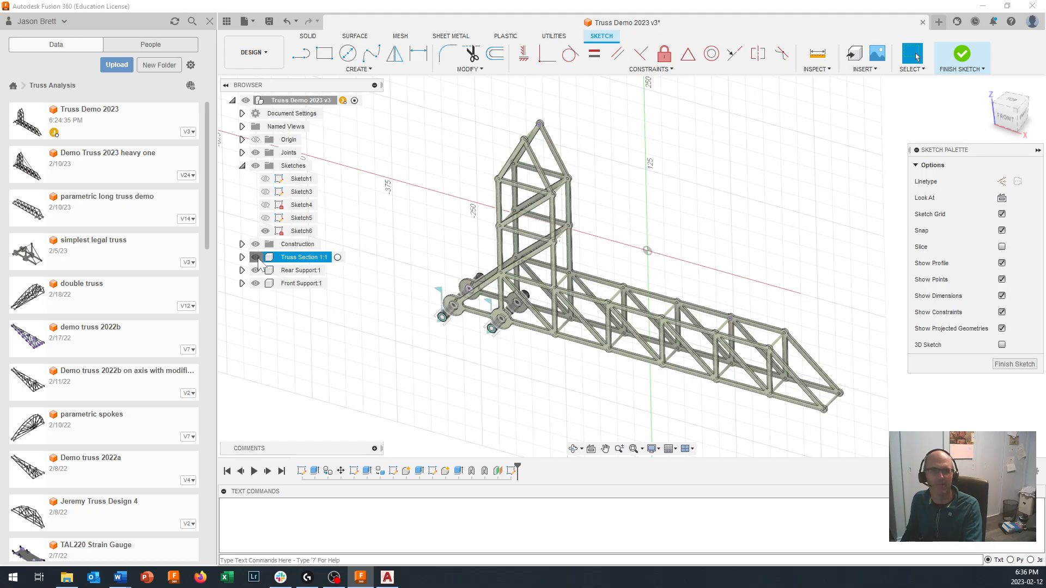
{"action": "left_click", "coordinate": [256, 258]}
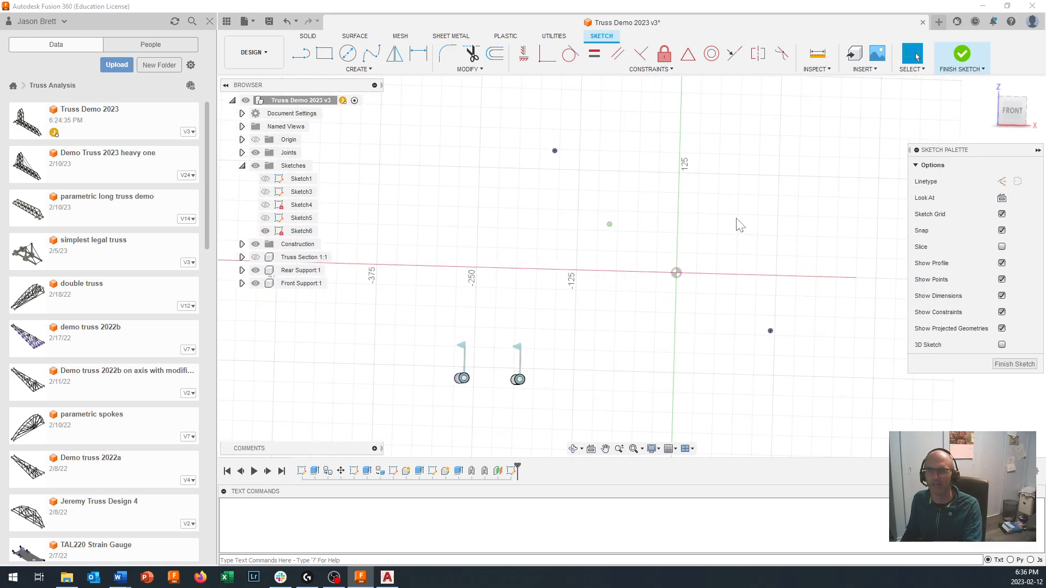
{"action": "left_click", "coordinate": [1012, 111]}
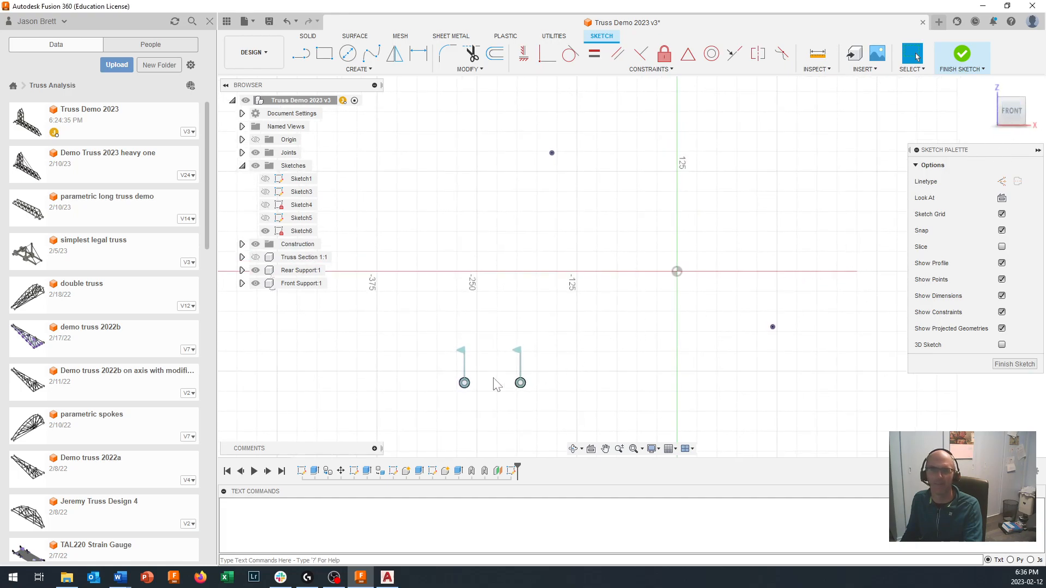
{"action": "scroll", "coordinate": [493, 378], "scroll_direction": "up", "scroll_amount": 2}
{"action": "scroll", "coordinate": [493, 378], "scroll_direction": "down", "scroll_amount": 4}
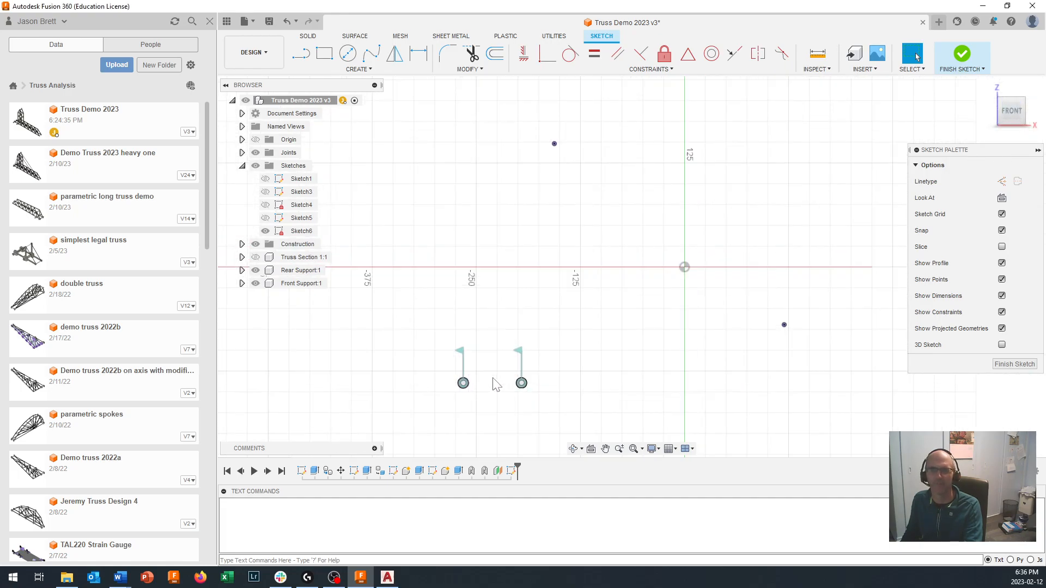
{"action": "scroll", "coordinate": [482, 386], "scroll_direction": "up", "scroll_amount": 1}
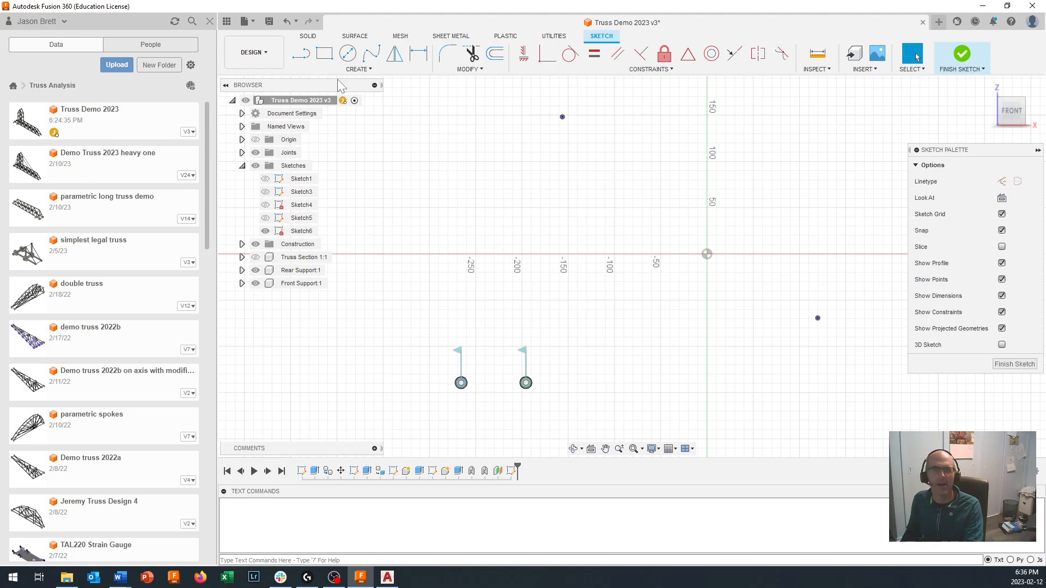
- Draw a 14 mm diameter circle centred on the rear support pin
{"action": "left_click", "coordinate": [349, 57]}
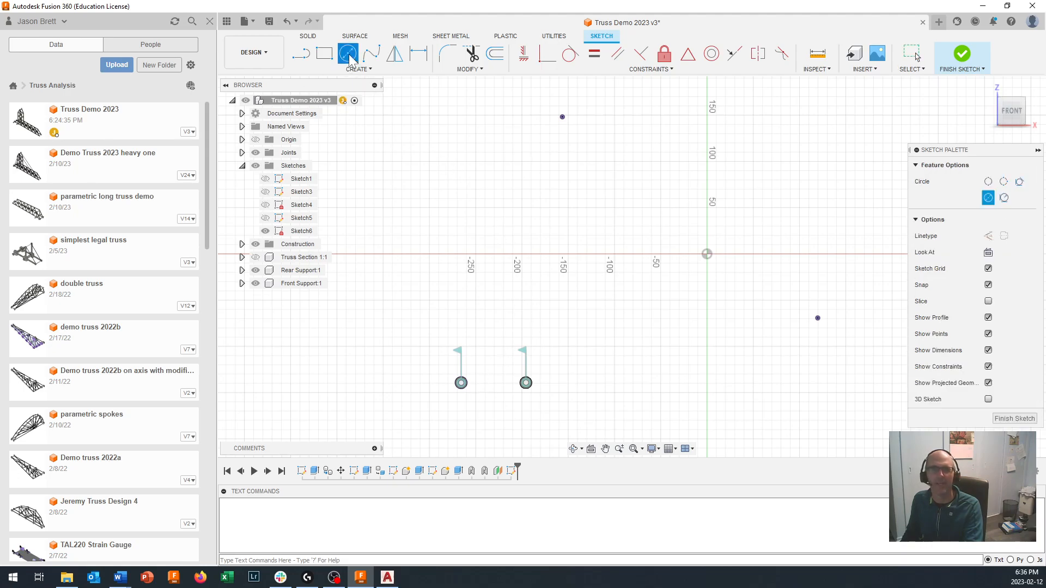
{"action": "scroll", "coordinate": [439, 373], "scroll_direction": "up", "scroll_amount": 4}
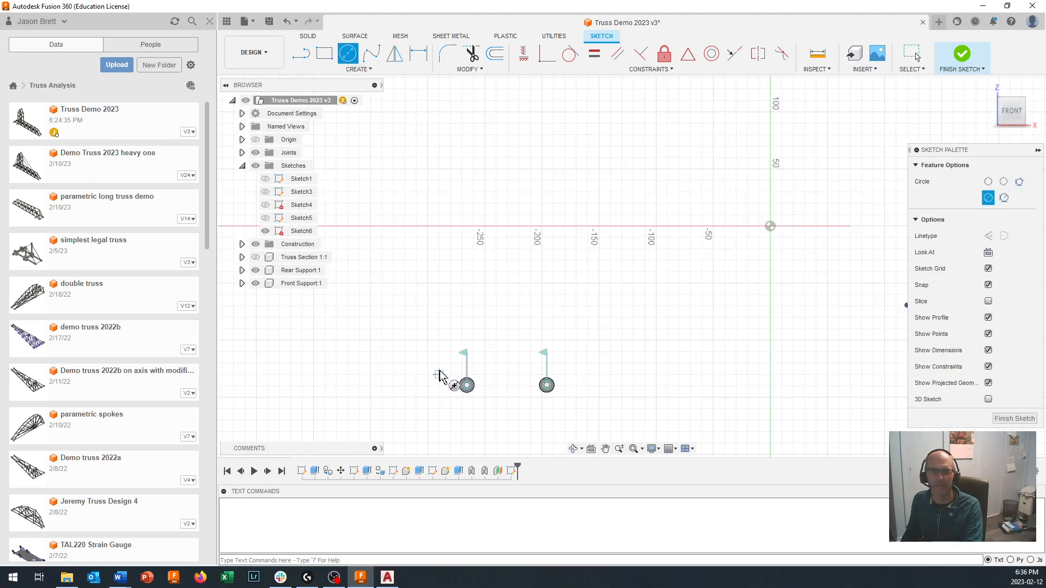
{"action": "scroll", "coordinate": [501, 272], "scroll_direction": "up", "scroll_amount": 5}
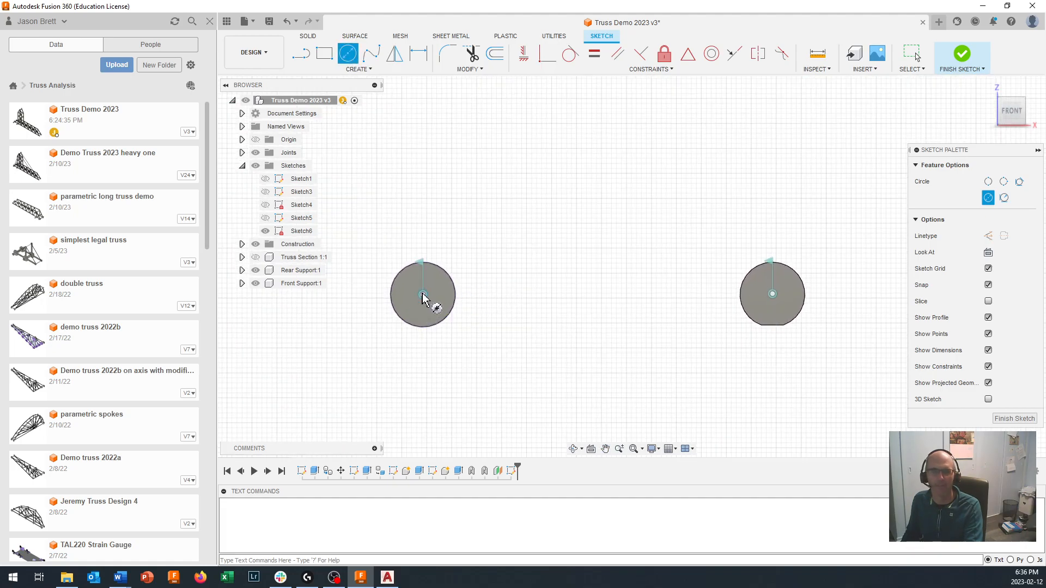
{"action": "scroll", "coordinate": [423, 297], "scroll_direction": "up", "scroll_amount": 1}
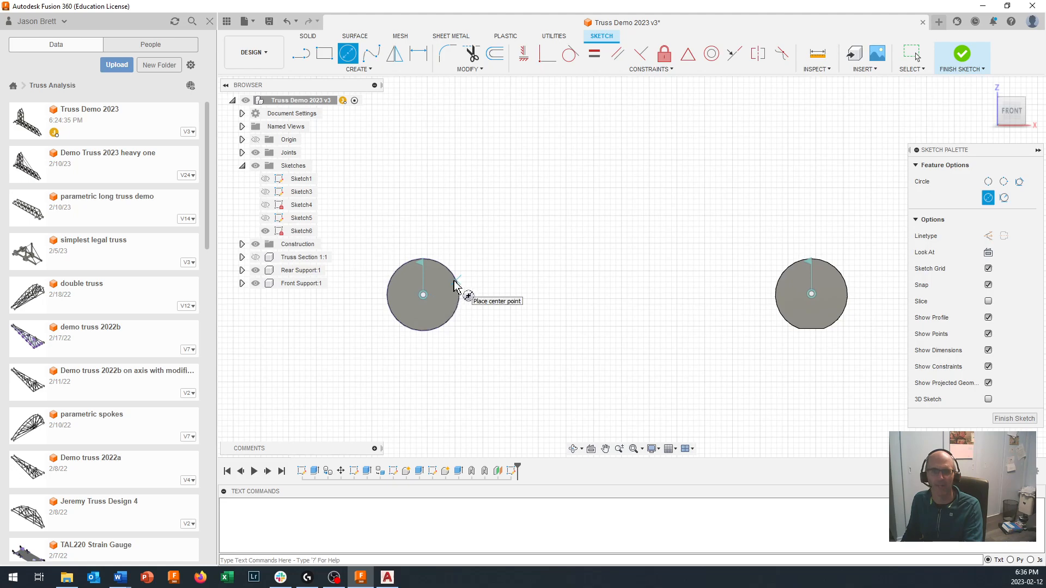
{"action": "left_click", "coordinate": [423, 295]}
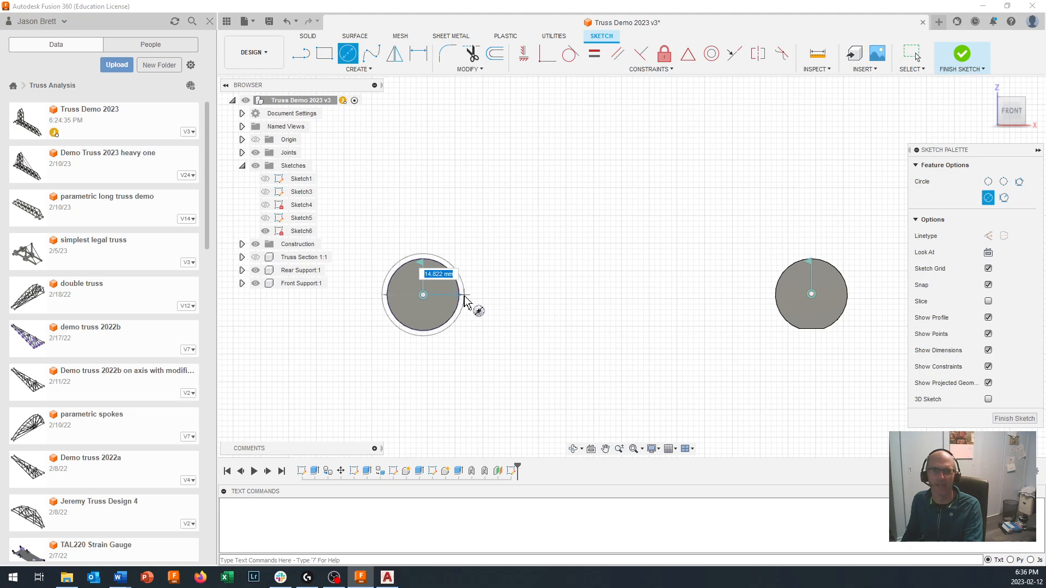
{"action": "type", "text": "14"}
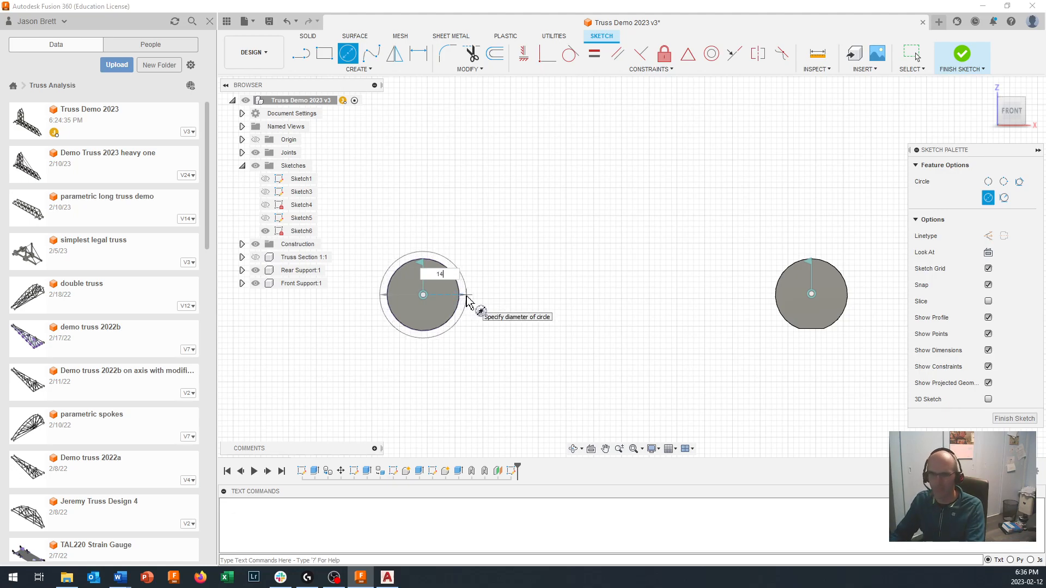
{"action": "key", "text": "Return"}
{"action": "key", "text": "Escape"}
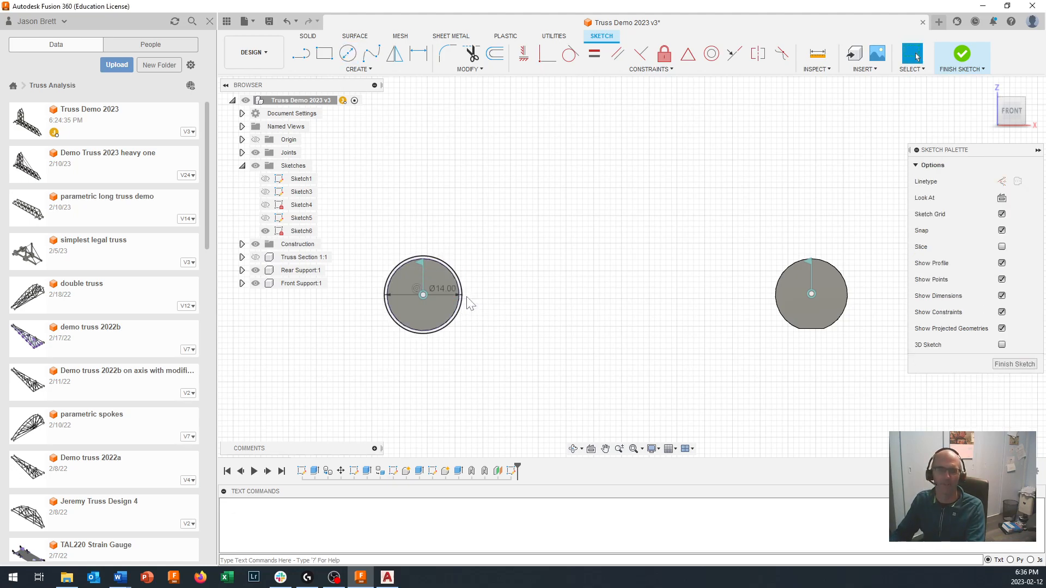
- Offset the projected cross dowel circle at the tower's peak outward by 1 mm
{"action": "scroll", "coordinate": [438, 260], "scroll_direction": "up", "scroll_amount": 4}
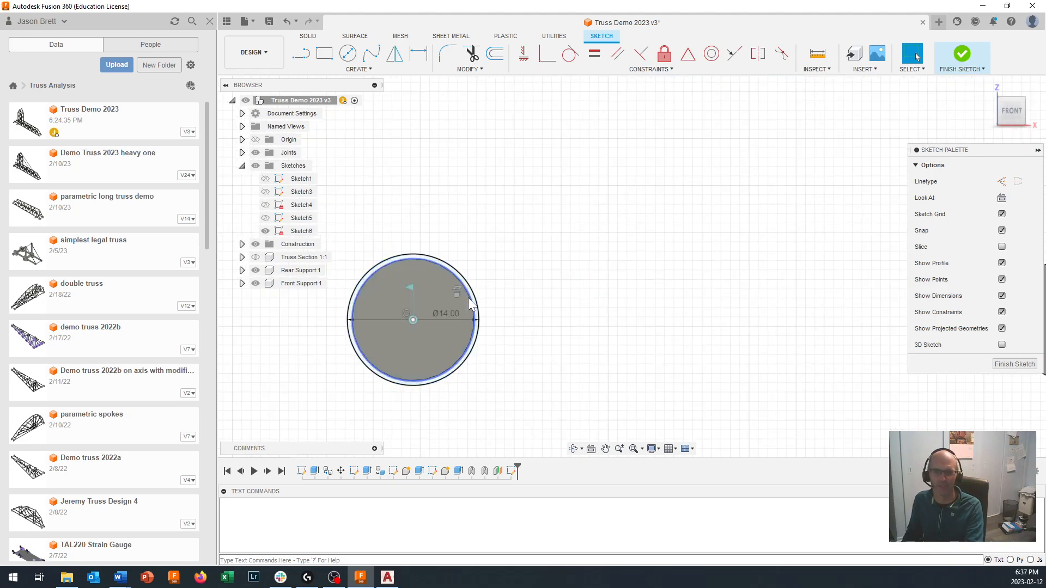
{"action": "scroll", "coordinate": [468, 303], "scroll_direction": "down", "scroll_amount": 5}
{"action": "scroll", "coordinate": [540, 248], "scroll_direction": "down", "scroll_amount": 4}
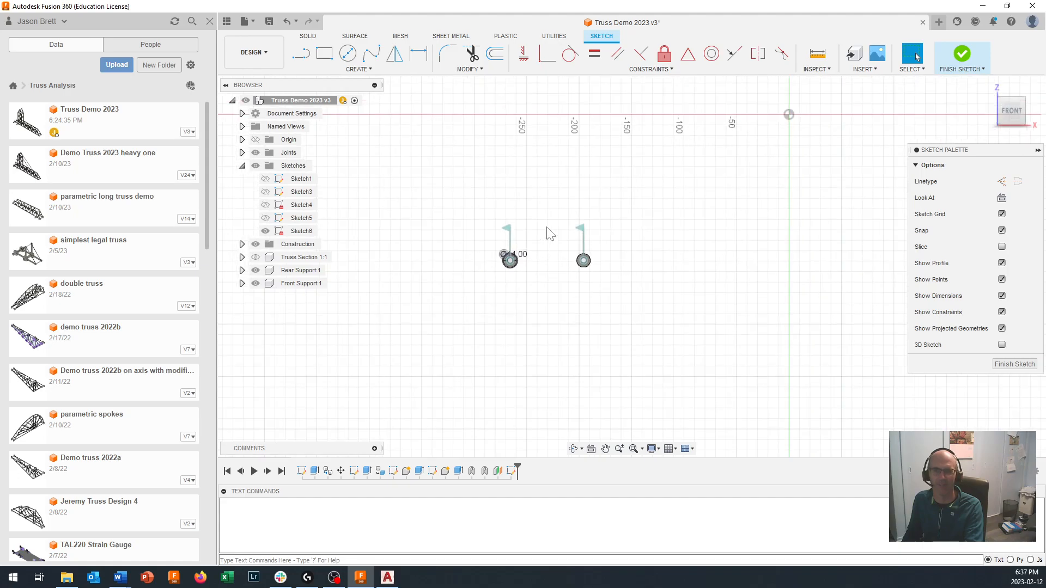
{"action": "scroll", "coordinate": [561, 183], "scroll_direction": "down", "scroll_amount": 3}
{"action": "scroll", "coordinate": [573, 140], "scroll_direction": "down", "scroll_amount": 1}
{"action": "middle_click_drag", "start_coordinate": [573, 140], "coordinate": [585, 230]}
{"action": "scroll", "coordinate": [594, 155], "scroll_direction": "up", "scroll_amount": 1}
{"action": "scroll", "coordinate": [609, 139], "scroll_direction": "up", "scroll_amount": 8}
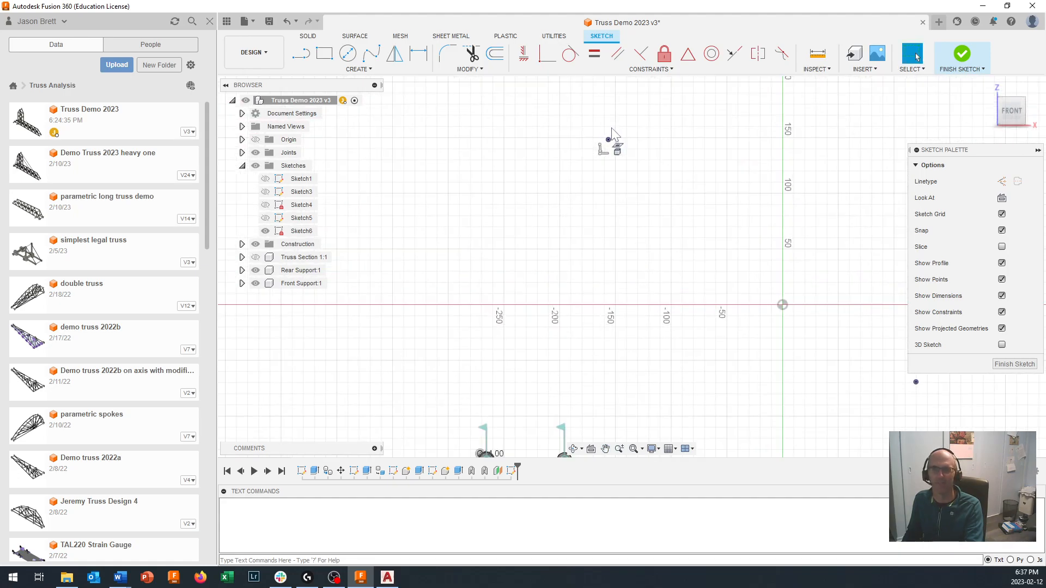
{"action": "scroll", "coordinate": [608, 151], "scroll_direction": "up", "scroll_amount": 5}
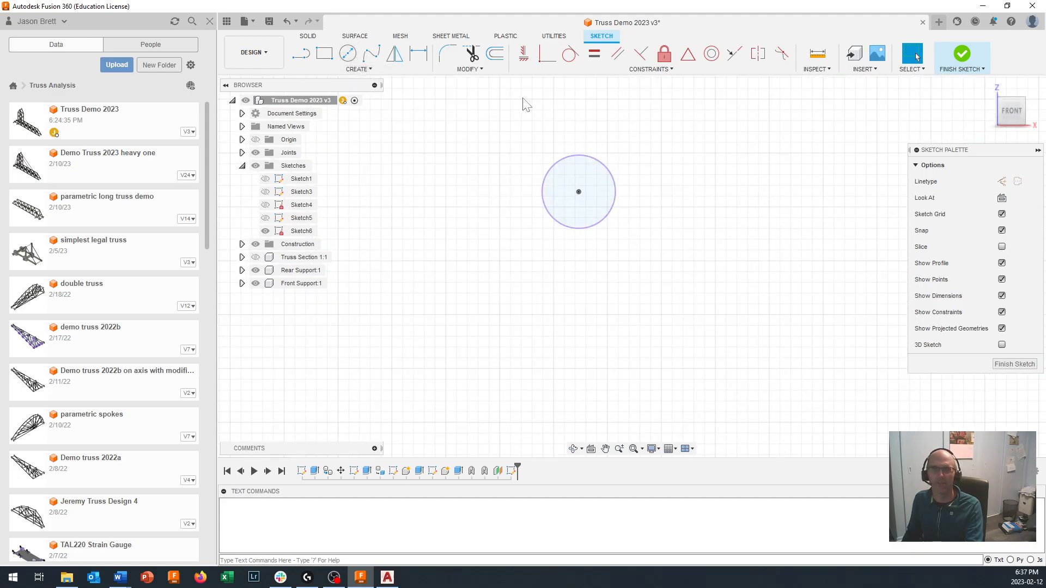
{"action": "left_click", "coordinate": [474, 69]}
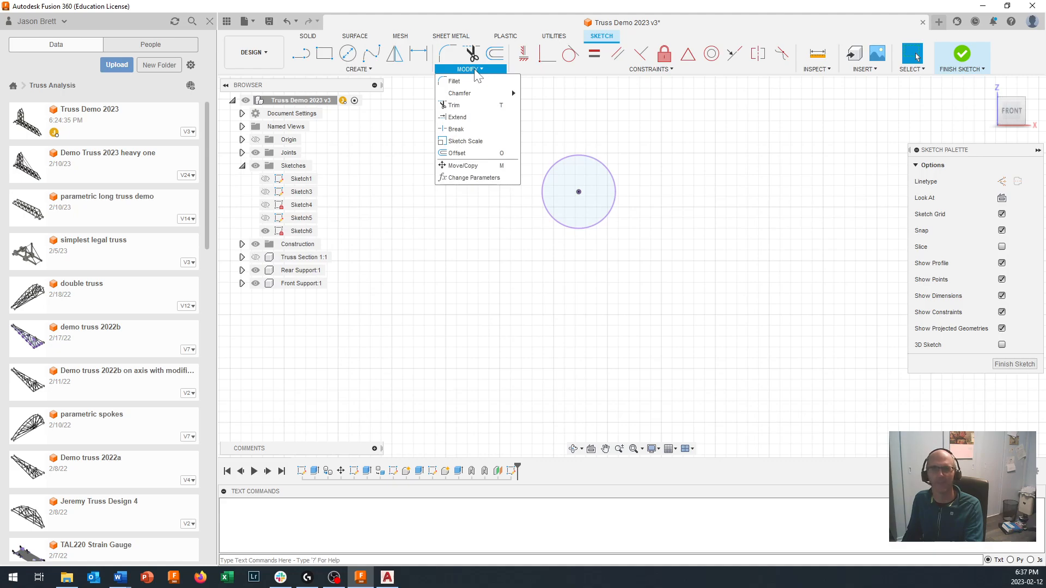
{"action": "left_click", "coordinate": [458, 153]}
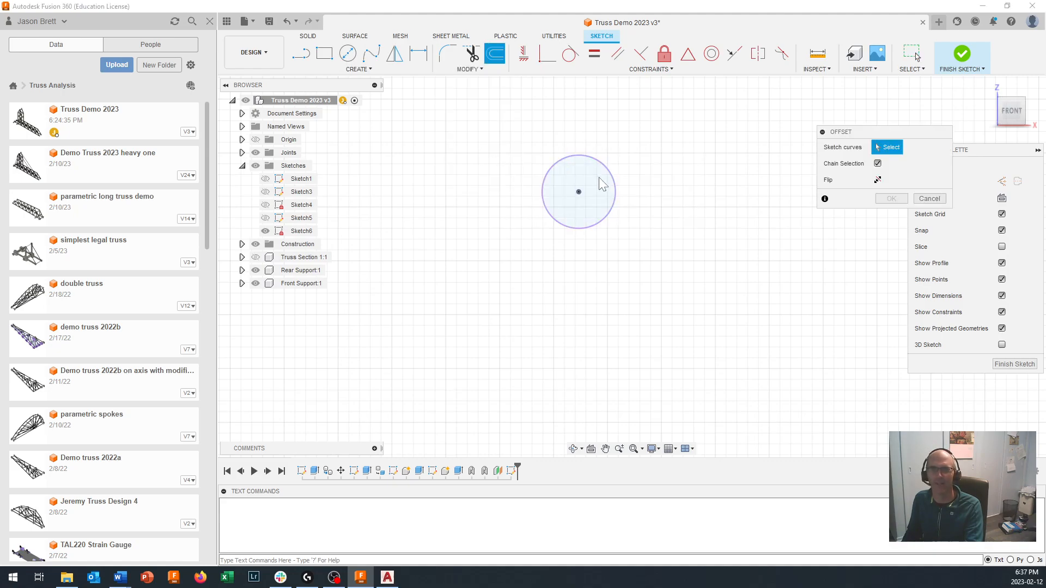
{"action": "left_click", "coordinate": [616, 192]}
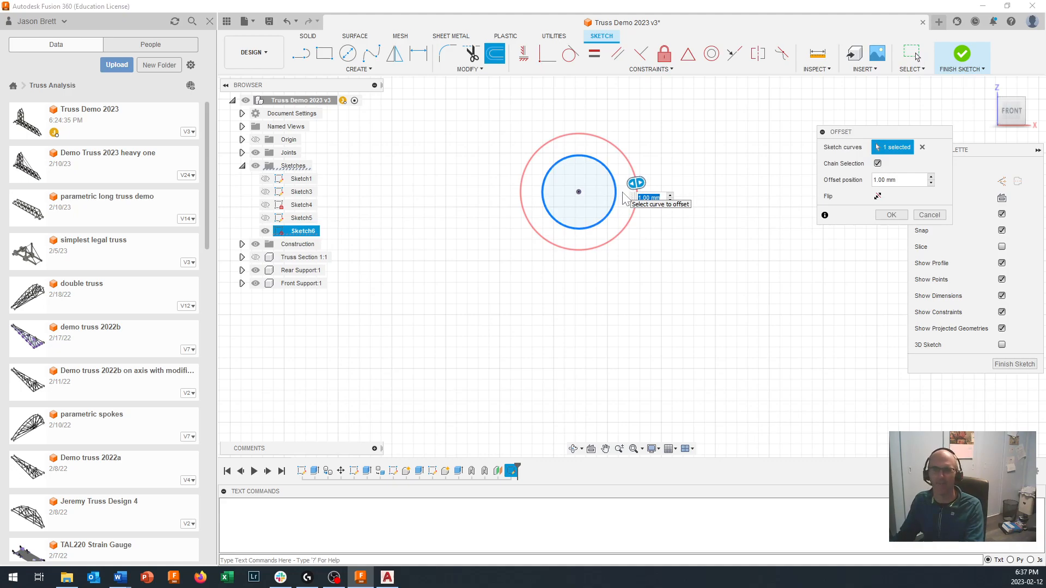
{"action": "key", "text": "Return"}
- Offset the projected cross dowel circle on the horizontal arm outward by 1 mm
{"action": "scroll", "coordinate": [625, 199], "scroll_direction": "down", "scroll_amount": 10}
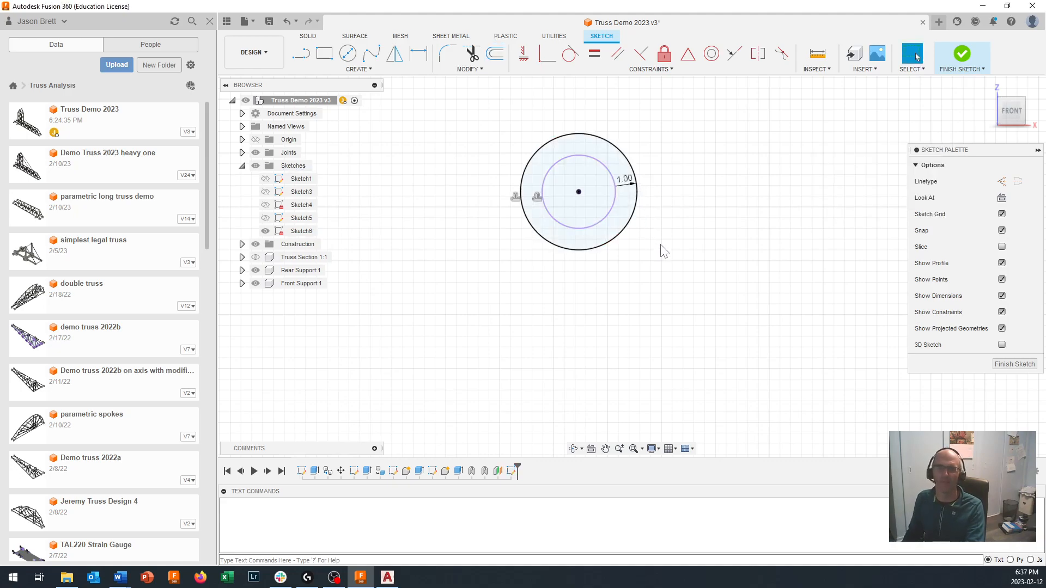
{"action": "scroll", "coordinate": [749, 360], "scroll_direction": "up", "scroll_amount": 1}
{"action": "mouse_move", "coordinate": [749, 361]}
{"action": "middle_mouse_down"}
{"action": "mouse_move", "coordinate": [731, 322]}
{"action": "mouse_move", "coordinate": [616, 206]}
{"action": "middle_mouse_up"}
{"action": "scroll", "coordinate": [621, 229], "scroll_direction": "up", "scroll_amount": 1}
{"action": "scroll", "coordinate": [842, 381], "scroll_direction": "up", "scroll_amount": 8}
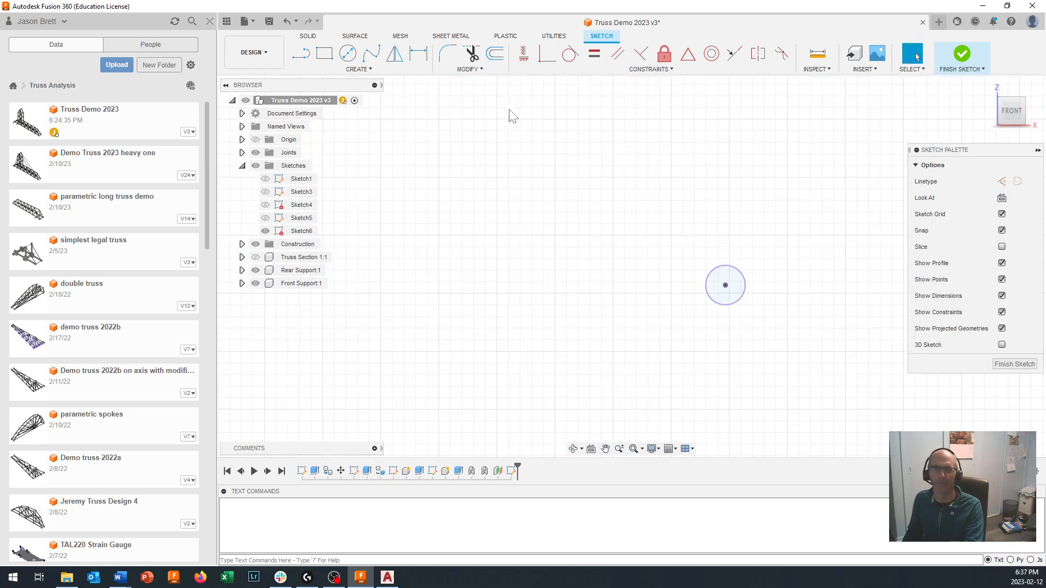
{"action": "left_click", "coordinate": [469, 69]}
{"action": "left_click", "coordinate": [472, 153]}
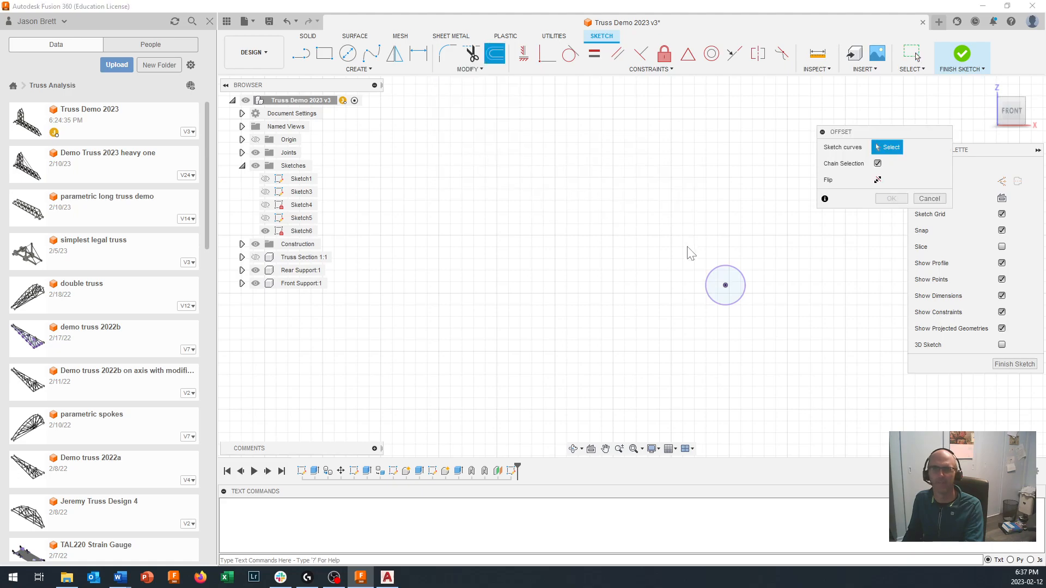
{"action": "left_click", "coordinate": [744, 299]}
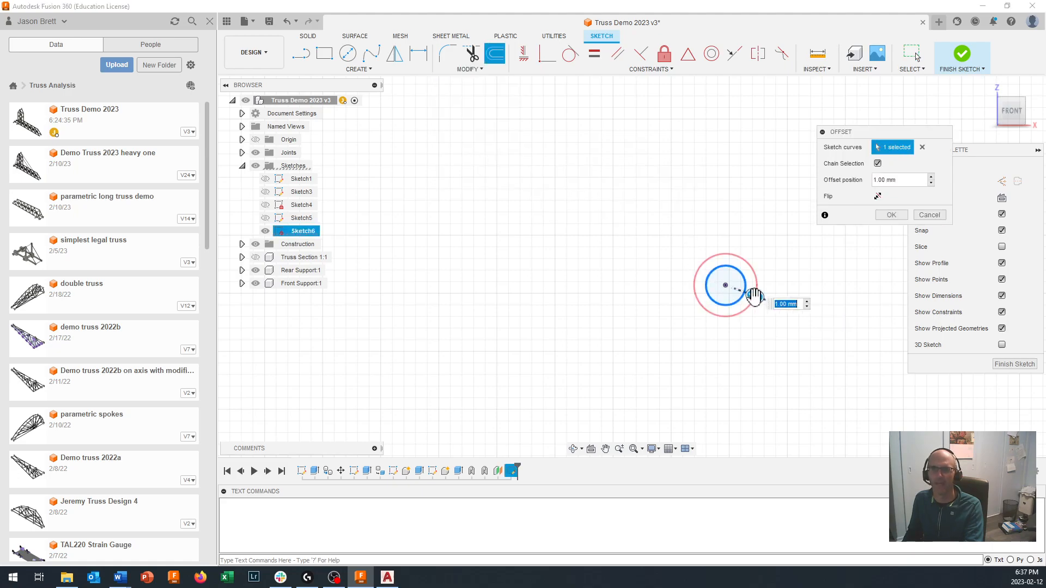
{"action": "key", "text": "Return"}
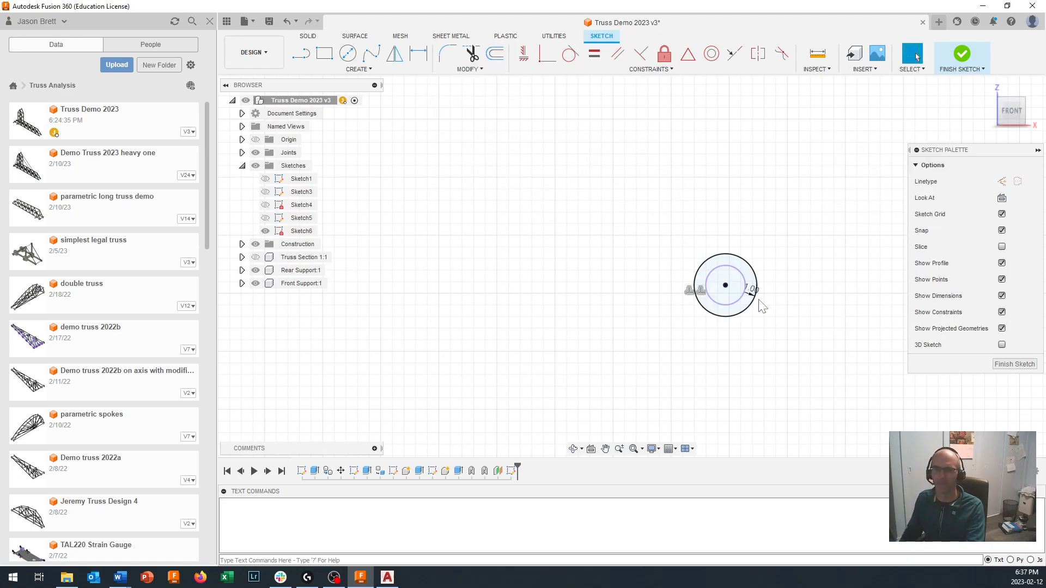
- Draw a construction line from the rear support pin's centre to the centre of the peak dowel circle
{"action": "scroll", "coordinate": [544, 291], "scroll_direction": "down", "scroll_amount": 3}
{"action": "scroll", "coordinate": [544, 290], "scroll_direction": "down", "scroll_amount": 5}
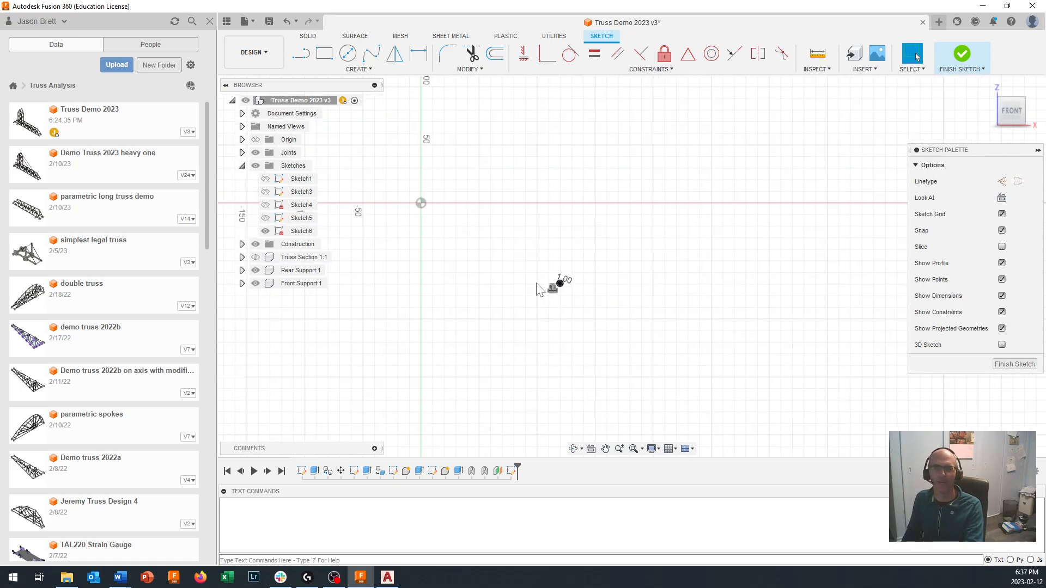
{"action": "middle_click_drag", "start_coordinate": [455, 258], "coordinate": [602, 253]}
{"action": "scroll", "coordinate": [602, 253], "scroll_direction": "up", "scroll_amount": 1}
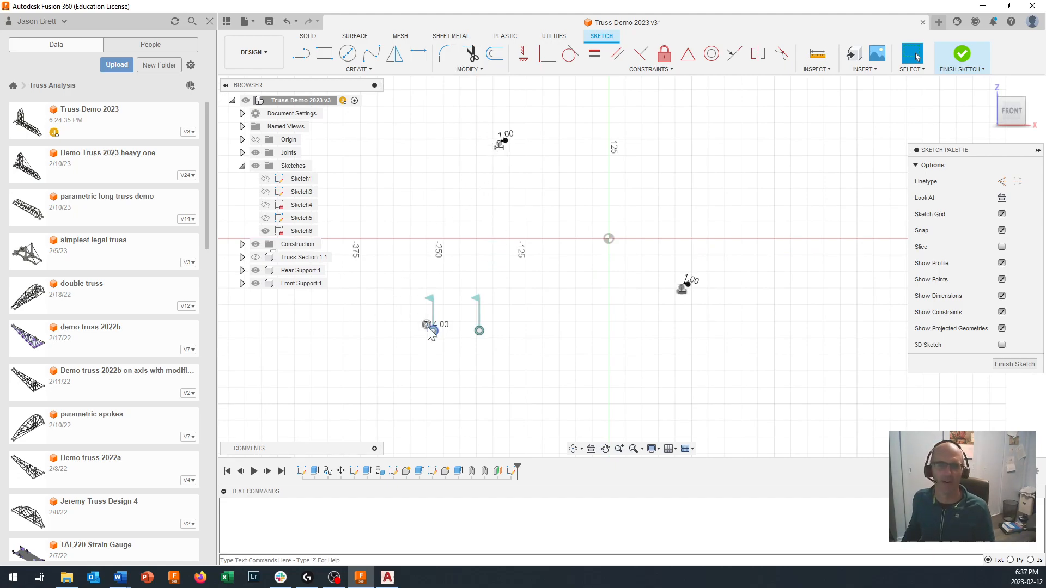
{"action": "left_click", "coordinate": [307, 56]}
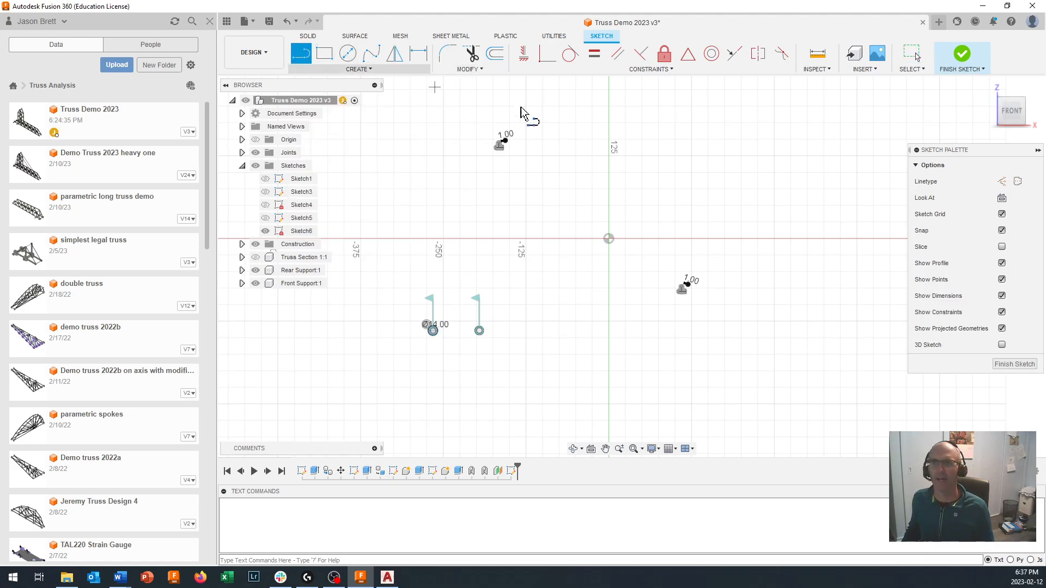
{"action": "left_click", "coordinate": [1001, 182]}
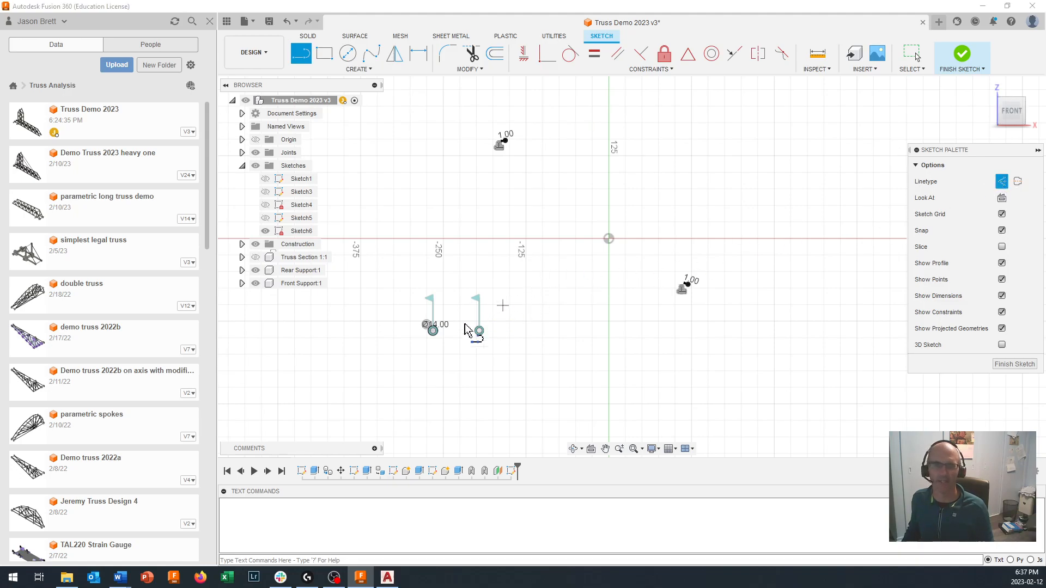
{"action": "scroll", "coordinate": [427, 333], "scroll_direction": "up", "scroll_amount": 10}
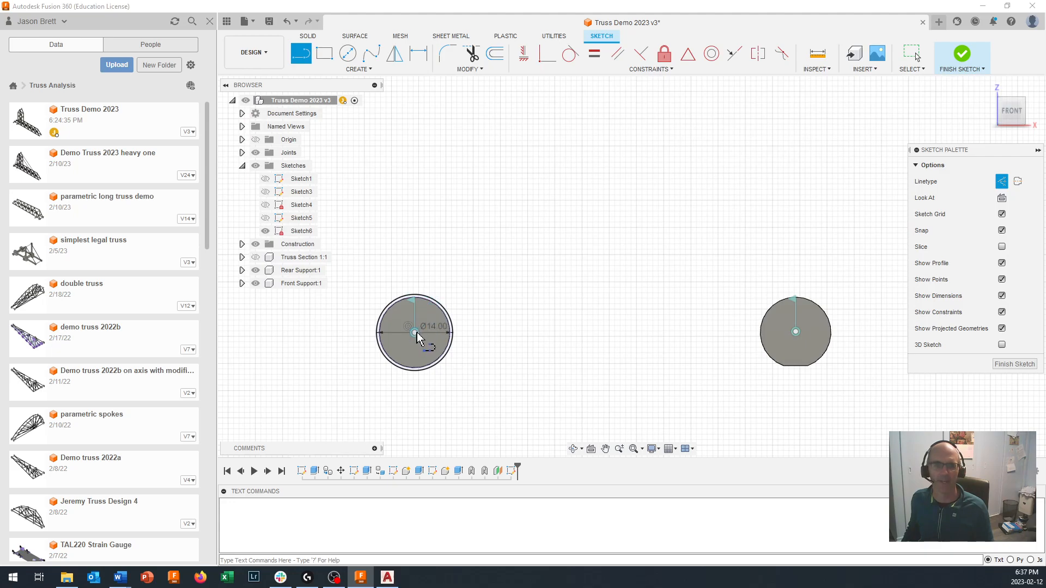
{"action": "scroll", "coordinate": [416, 332], "scroll_direction": "up", "scroll_amount": 3}
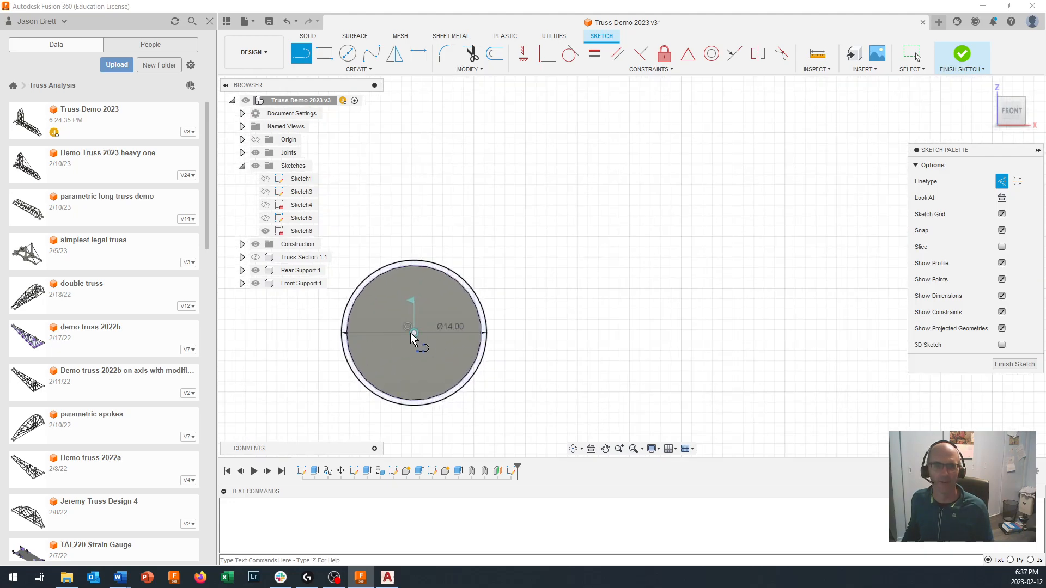
{"action": "left_click", "coordinate": [414, 333]}
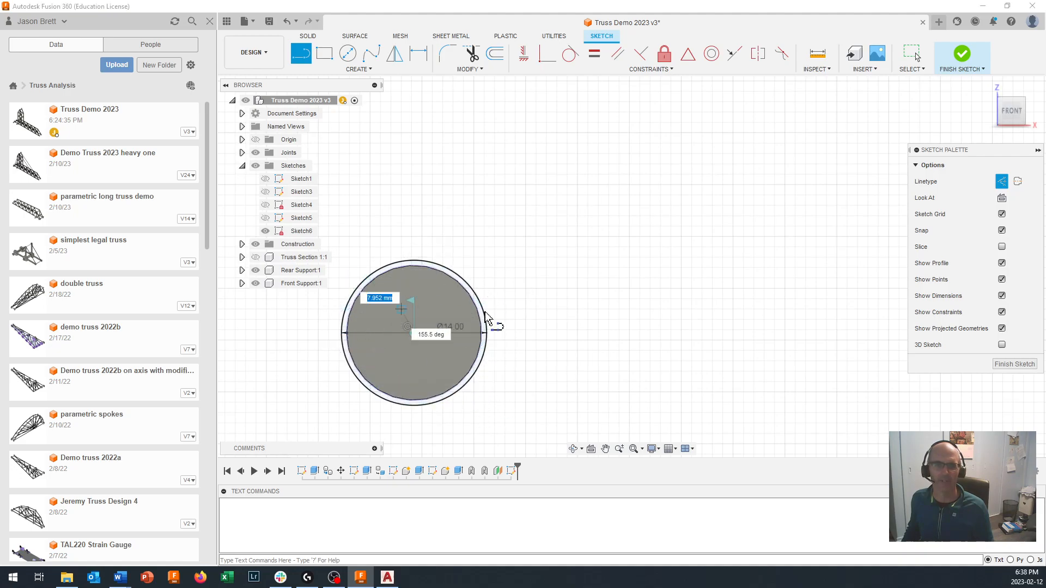
{"action": "scroll", "coordinate": [523, 273], "scroll_direction": "down", "scroll_amount": 8}
{"action": "mouse_move", "coordinate": [600, 129]}
{"action": "middle_mouse_down"}
{"action": "mouse_move", "coordinate": [473, 369]}
{"action": "mouse_move", "coordinate": [518, 268]}
{"action": "mouse_move", "coordinate": [514, 315]}
{"action": "middle_mouse_up"}
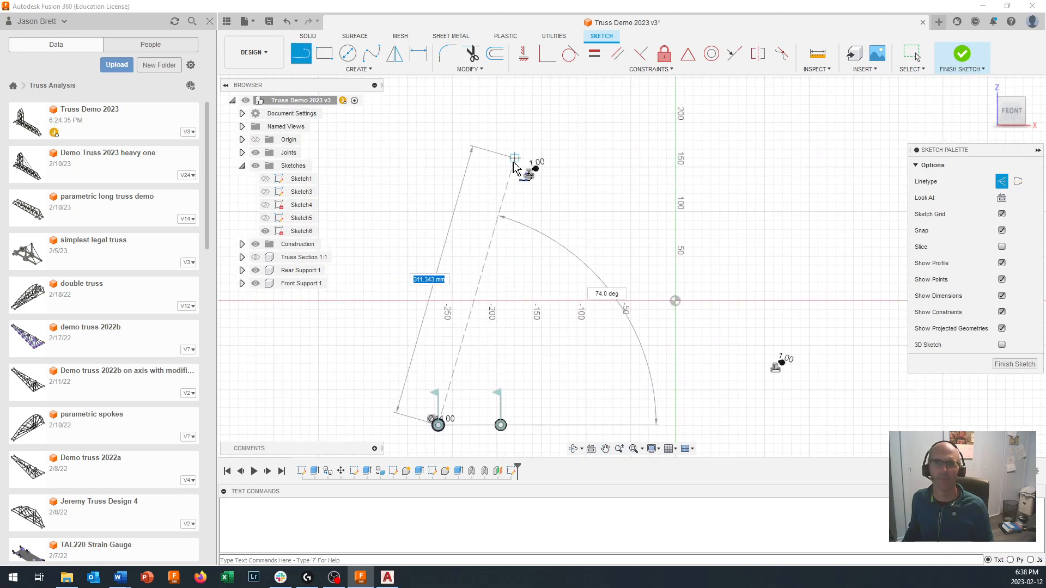
{"action": "scroll", "coordinate": [537, 170], "scroll_direction": "up", "scroll_amount": 8}
{"action": "scroll", "coordinate": [567, 210], "scroll_direction": "up", "scroll_amount": 5}
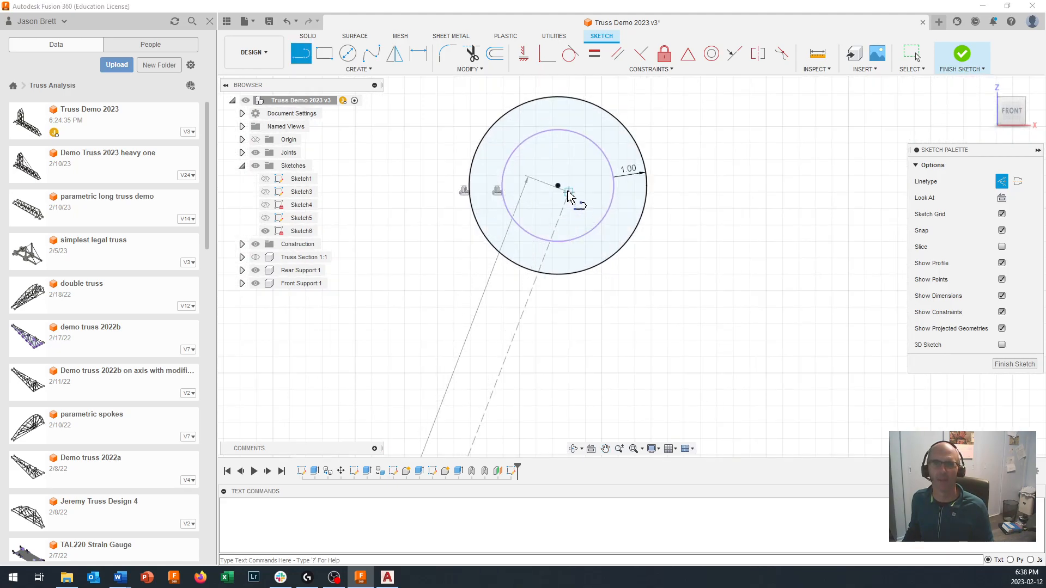
{"action": "left_click", "coordinate": [558, 186]}
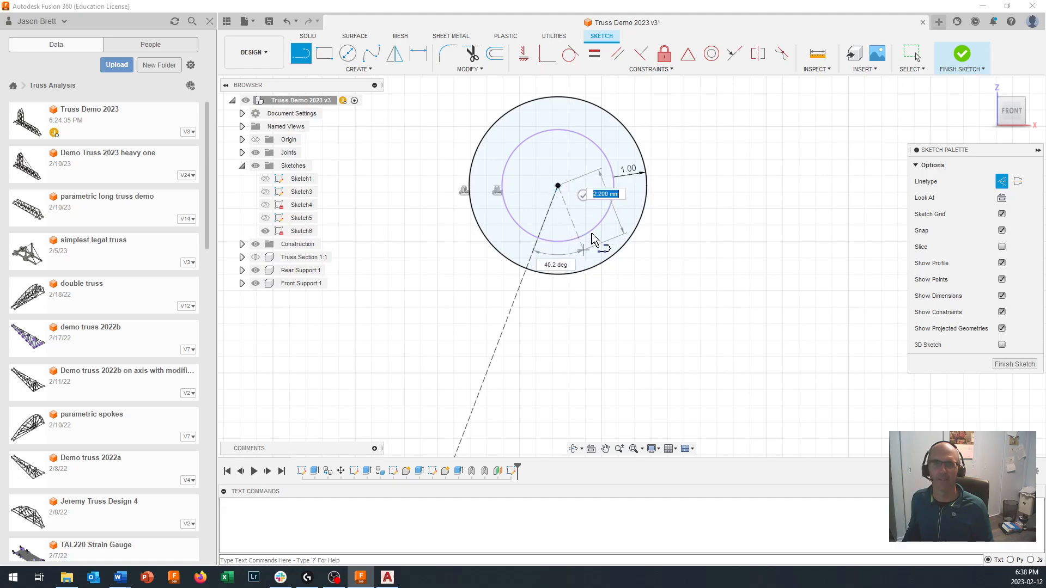
- Continue the construction line from the peak dowel's centre to the centre of the horizontal arm's dowel circle and end the line
{"action": "scroll", "coordinate": [689, 313], "scroll_direction": "down", "scroll_amount": 5}
{"action": "scroll", "coordinate": [741, 354], "scroll_direction": "down", "scroll_amount": 2}
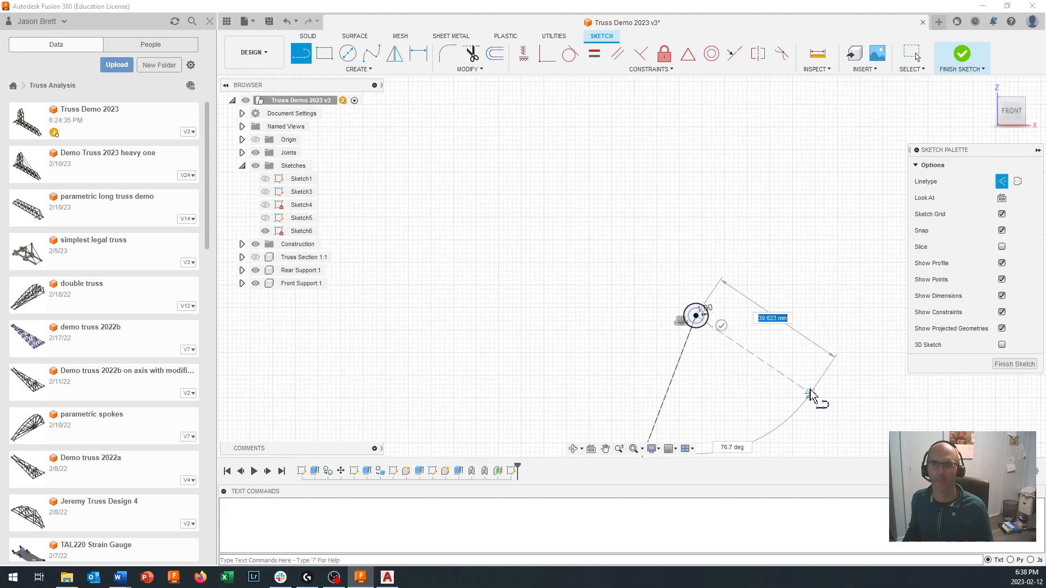
{"action": "scroll", "coordinate": [684, 239], "scroll_direction": "up", "scroll_amount": 8}
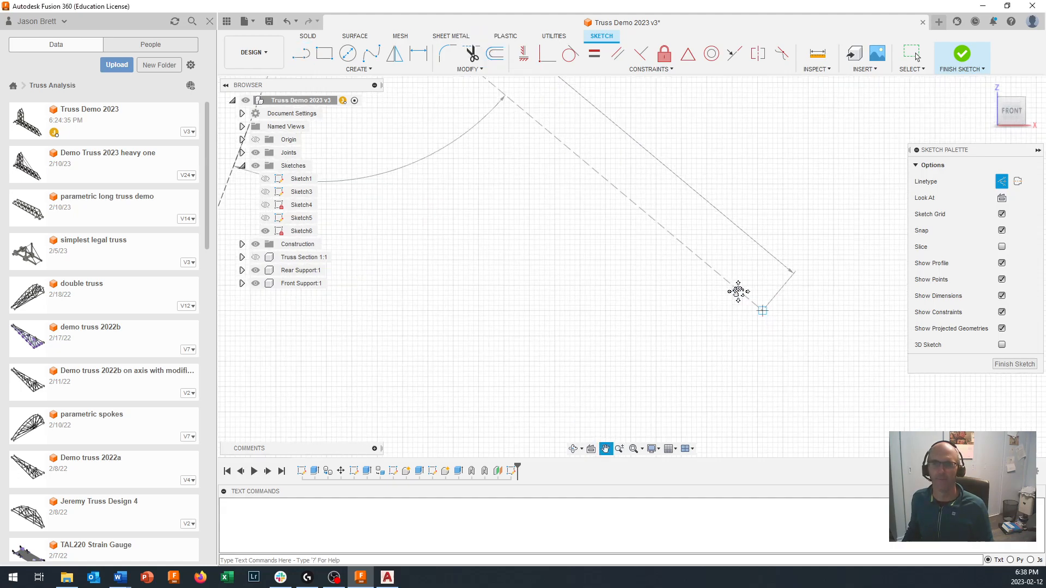
{"action": "mouse_move", "coordinate": [817, 422]}
{"action": "middle_mouse_down"}
{"action": "mouse_move", "coordinate": [620, 171]}
{"action": "mouse_move", "coordinate": [613, 178]}
{"action": "middle_mouse_up"}
{"action": "scroll", "coordinate": [679, 285], "scroll_direction": "up", "scroll_amount": 1}
{"action": "scroll", "coordinate": [679, 285], "scroll_direction": "down", "scroll_amount": 1}
{"action": "scroll", "coordinate": [680, 284], "scroll_direction": "down", "scroll_amount": 1}
{"action": "mouse_move", "coordinate": [679, 285]}
{"action": "middle_mouse_down"}
{"action": "mouse_move", "coordinate": [548, 257]}
{"action": "mouse_move", "coordinate": [327, 315]}
{"action": "middle_mouse_up"}
{"action": "scroll", "coordinate": [660, 309], "scroll_direction": "down", "scroll_amount": 5}
{"action": "scroll", "coordinate": [706, 314], "scroll_direction": "up", "scroll_amount": 10}
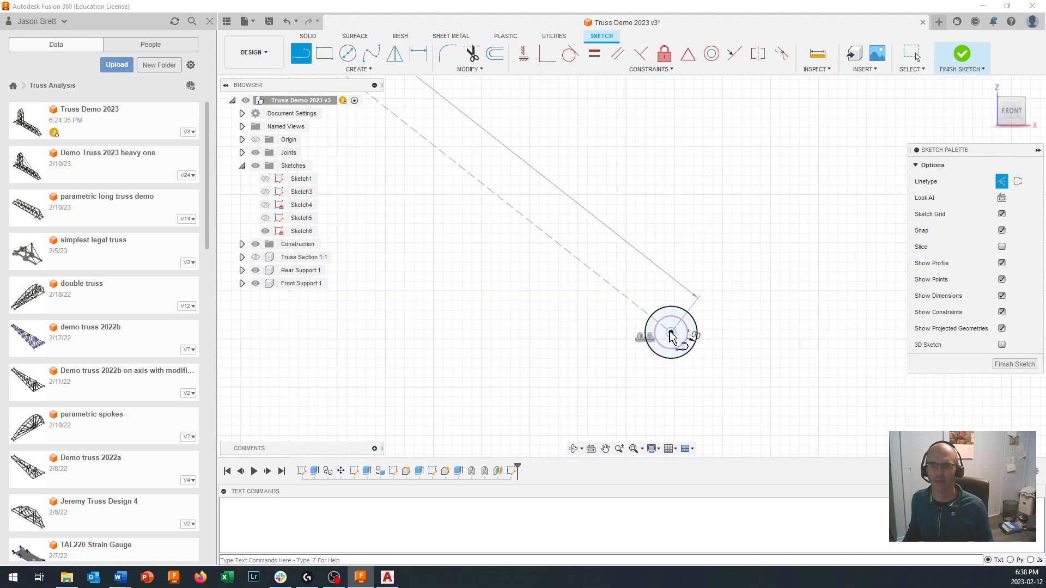
{"action": "left_click", "coordinate": [670, 333]}
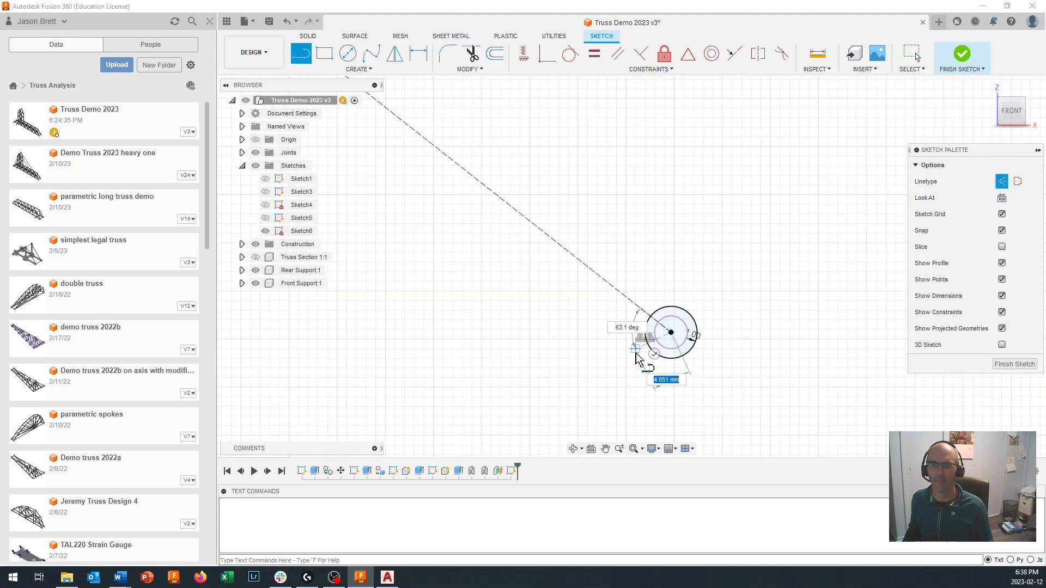
{"action": "scroll", "coordinate": [588, 399], "scroll_direction": "down", "scroll_amount": 5}
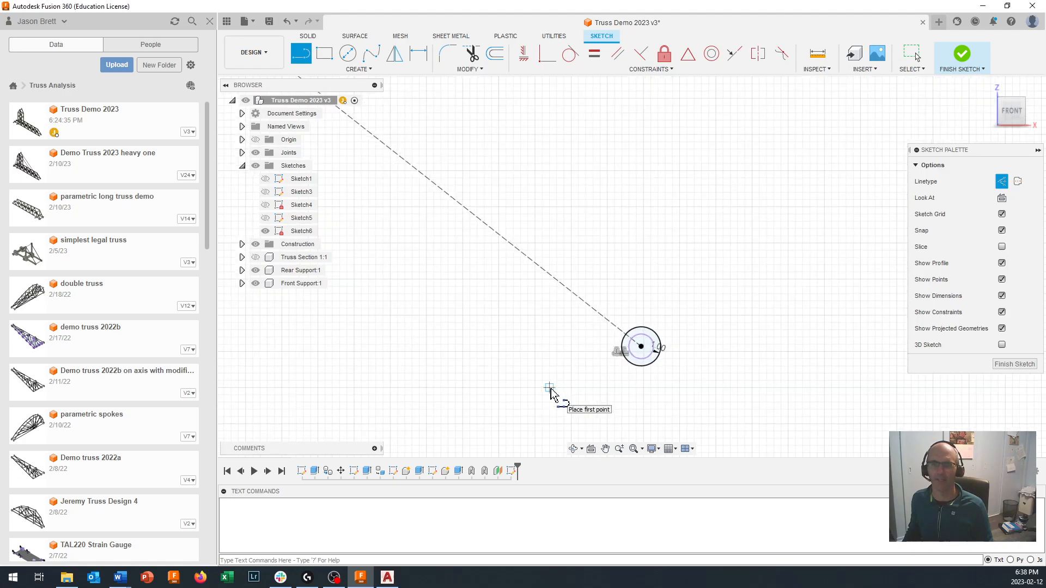
{"action": "scroll", "coordinate": [412, 362], "scroll_direction": "down", "scroll_amount": 4}
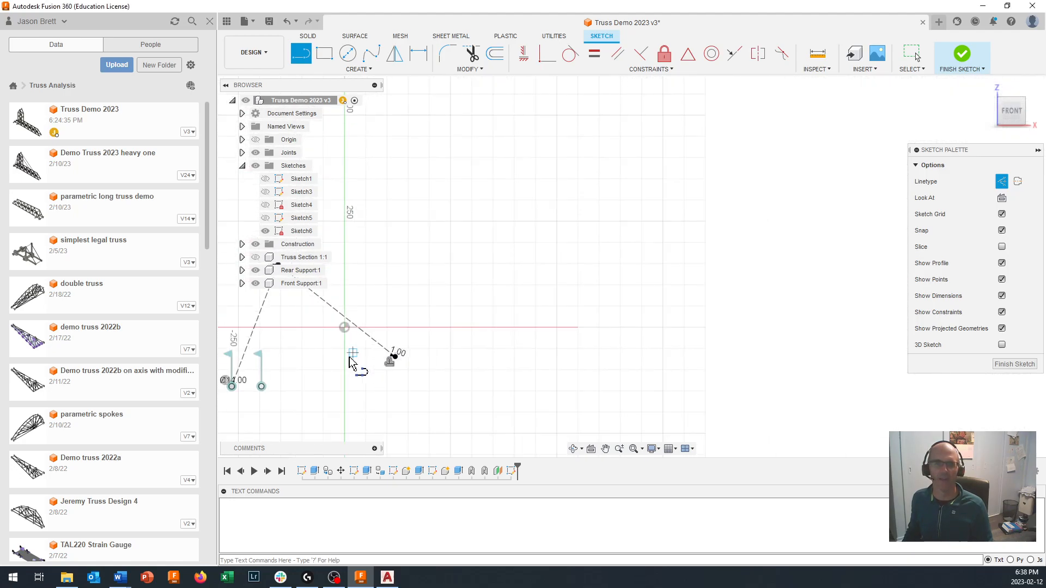
{"action": "key", "text": "Escape"}
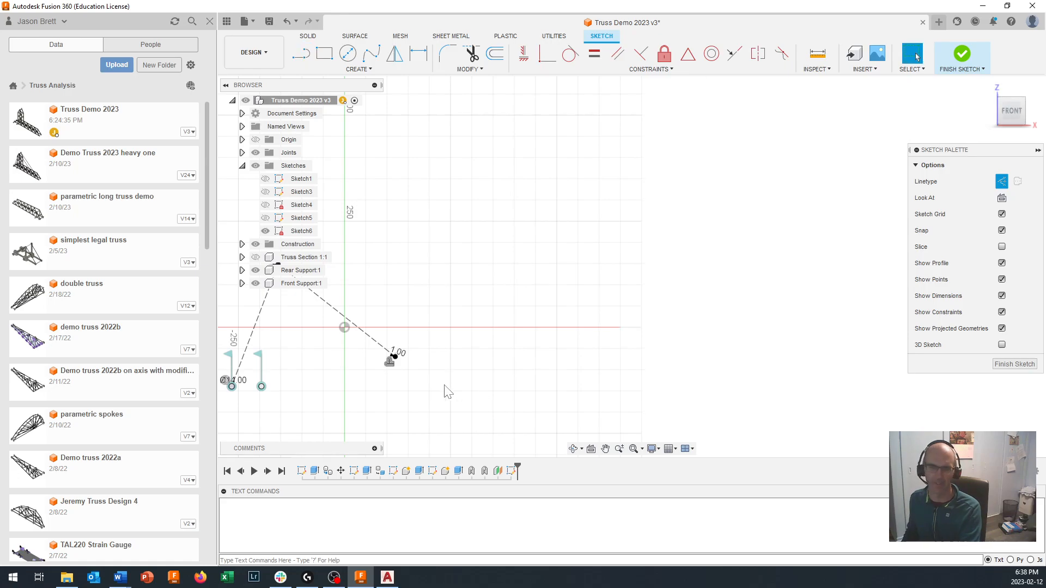
- Switch the linetype back to normal and offset the chain of two construction lines by 0.5 mm
{"action": "middle_click_drag", "start_coordinate": [374, 397], "coordinate": [617, 344]}
{"action": "scroll", "coordinate": [575, 301], "scroll_direction": "up", "scroll_amount": 4}
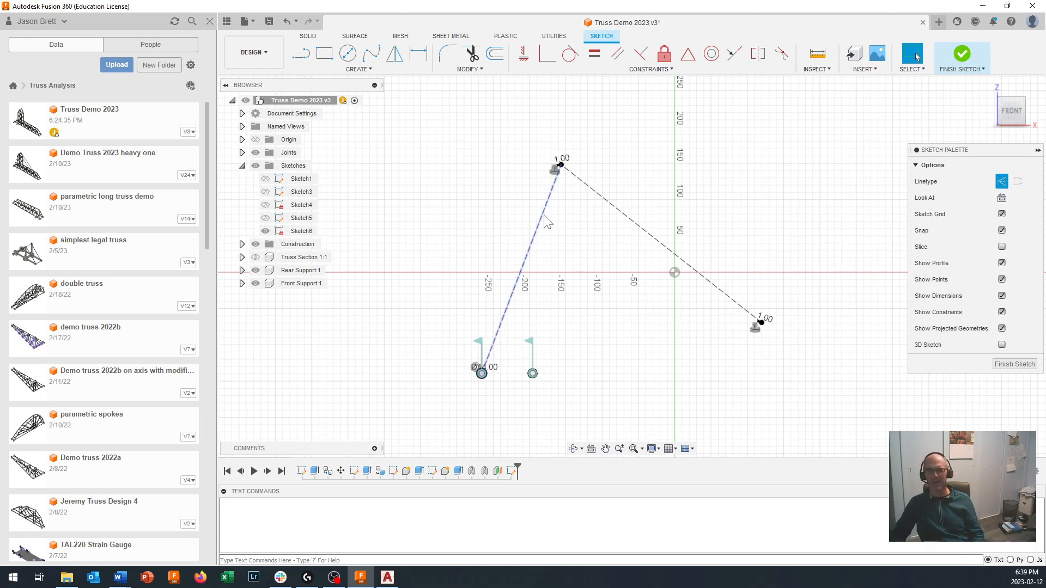
{"action": "scroll", "coordinate": [544, 225], "scroll_direction": "up", "scroll_amount": 2}
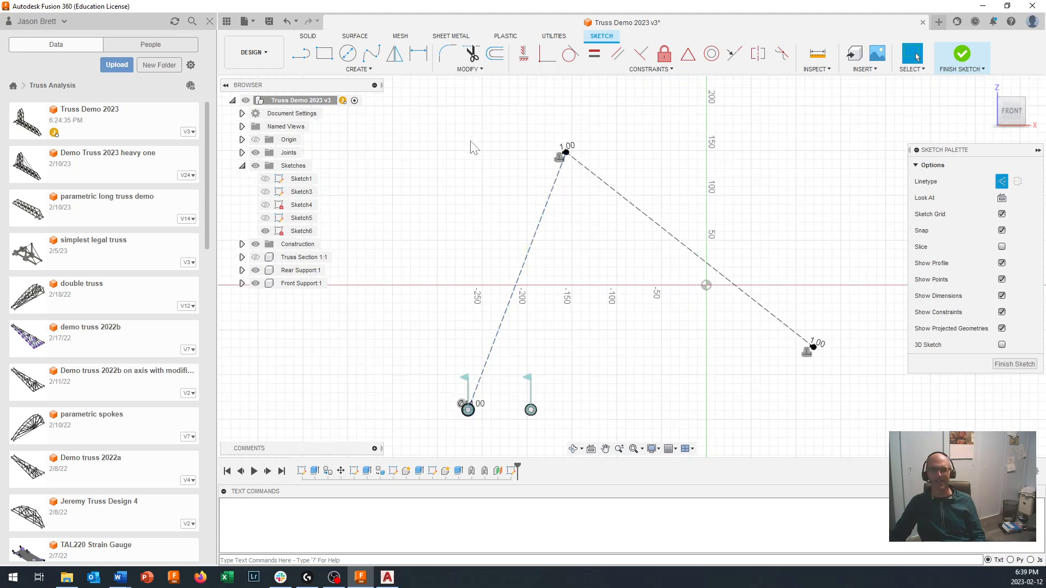
{"action": "left_click", "coordinate": [1004, 184]}
{"action": "left_click", "coordinate": [469, 69]}
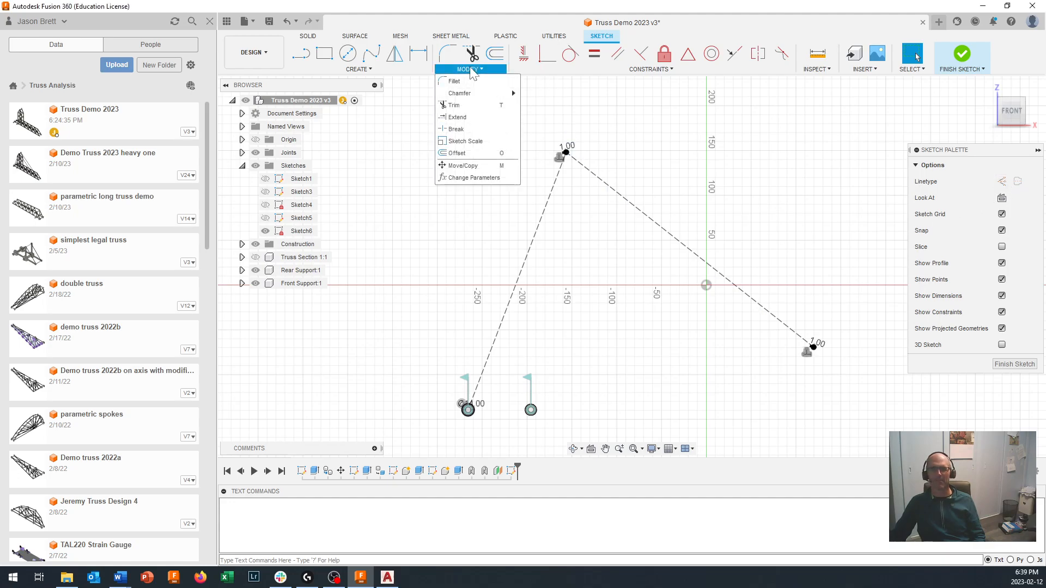
{"action": "left_click", "coordinate": [456, 153]}
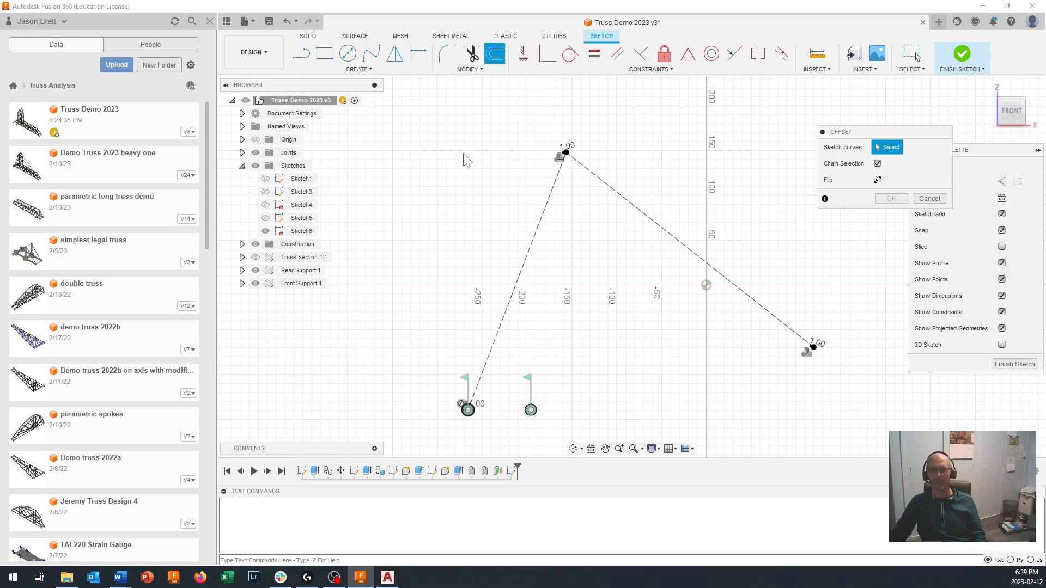
{"action": "left_click", "coordinate": [535, 239]}
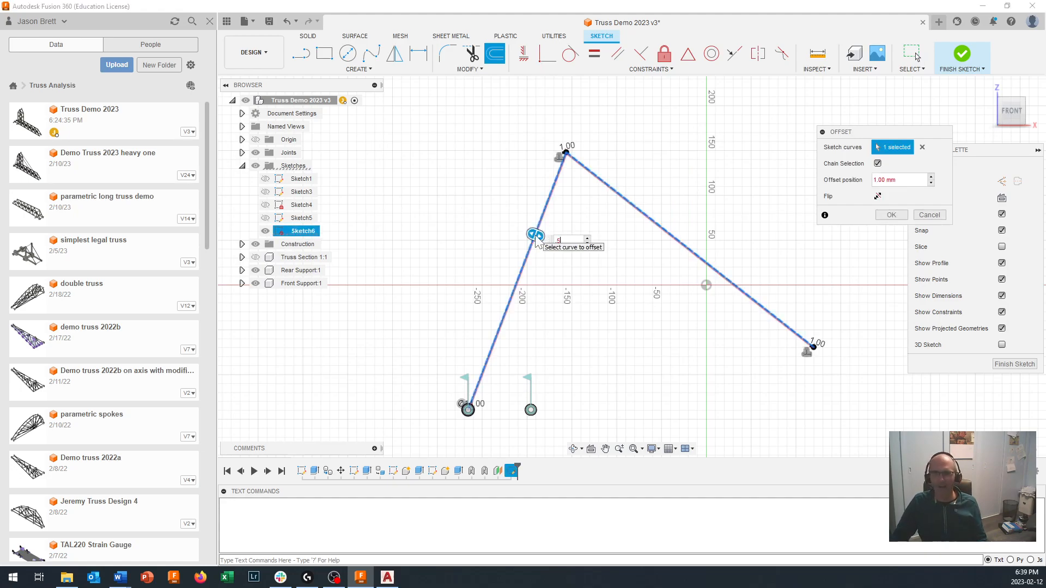
{"action": "key", "text": "Return"}
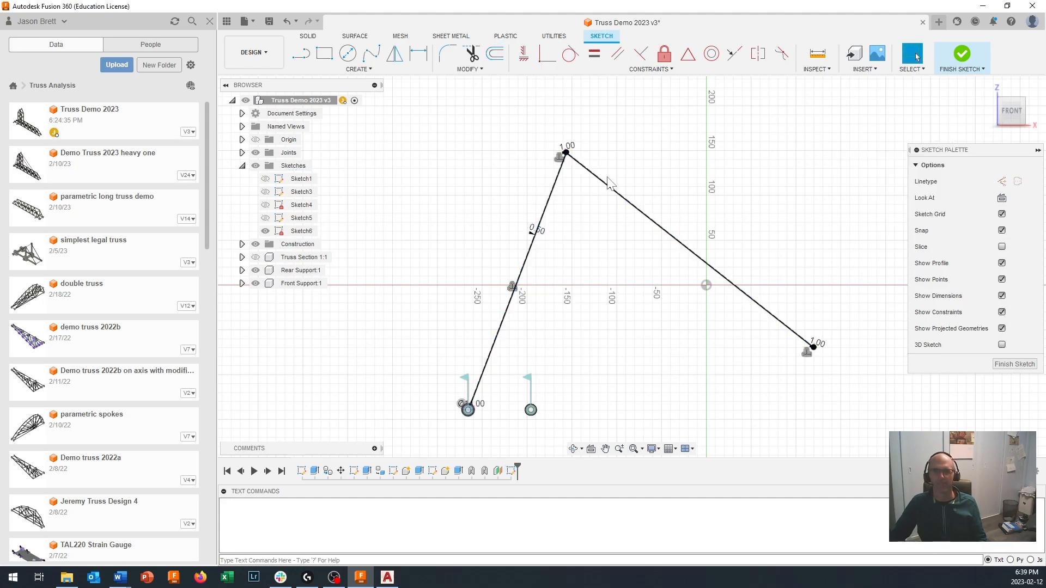
- Offset the chain of two construction lines by -0.5 mm to the opposite side and finish the sketch
{"action": "scroll", "coordinate": [615, 283], "scroll_direction": "down", "scroll_amount": 2}
{"action": "scroll", "coordinate": [533, 275], "scroll_direction": "up", "scroll_amount": 10}
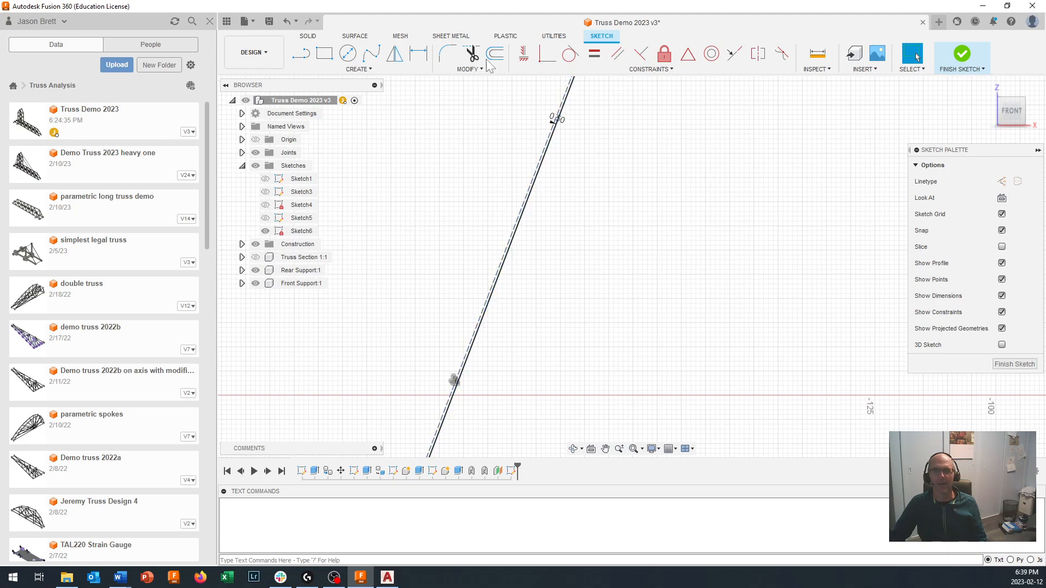
{"action": "left_click", "coordinate": [467, 70]}
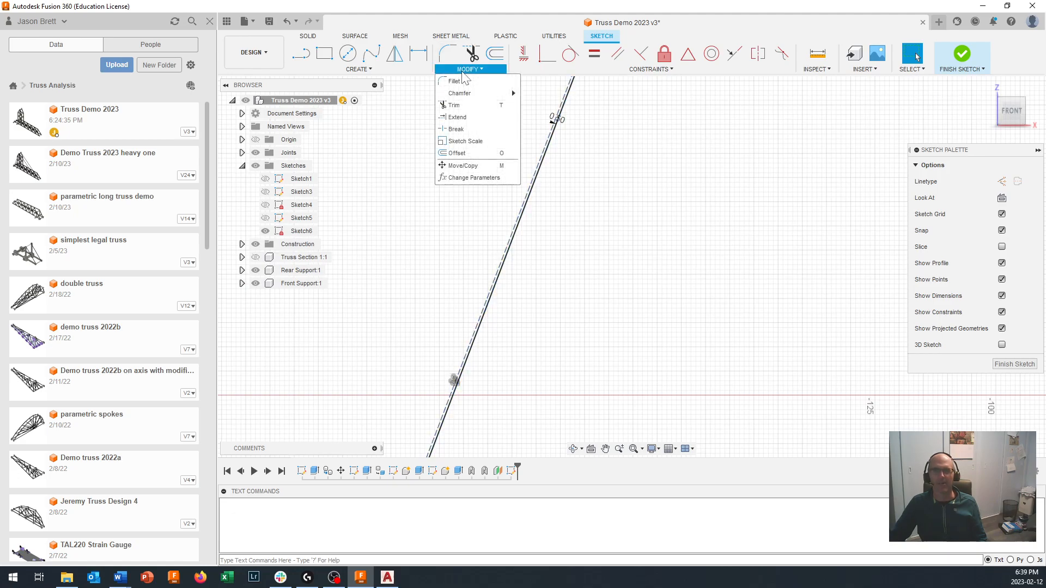
{"action": "left_click", "coordinate": [455, 154]}
{"action": "left_click", "coordinate": [489, 297]}
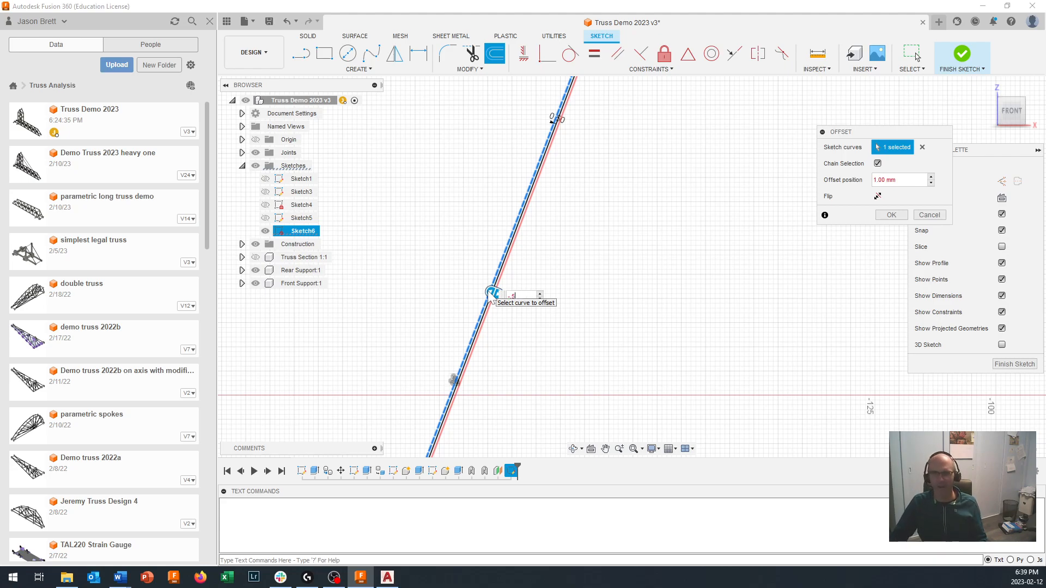
{"action": "scroll", "coordinate": [531, 334], "scroll_direction": "up", "scroll_amount": 3}
{"action": "scroll", "coordinate": [533, 331], "scroll_direction": "down", "scroll_amount": 5}
{"action": "scroll", "coordinate": [545, 329], "scroll_direction": "up", "scroll_amount": 3}
{"action": "scroll", "coordinate": [567, 360], "scroll_direction": "up", "scroll_amount": 2}
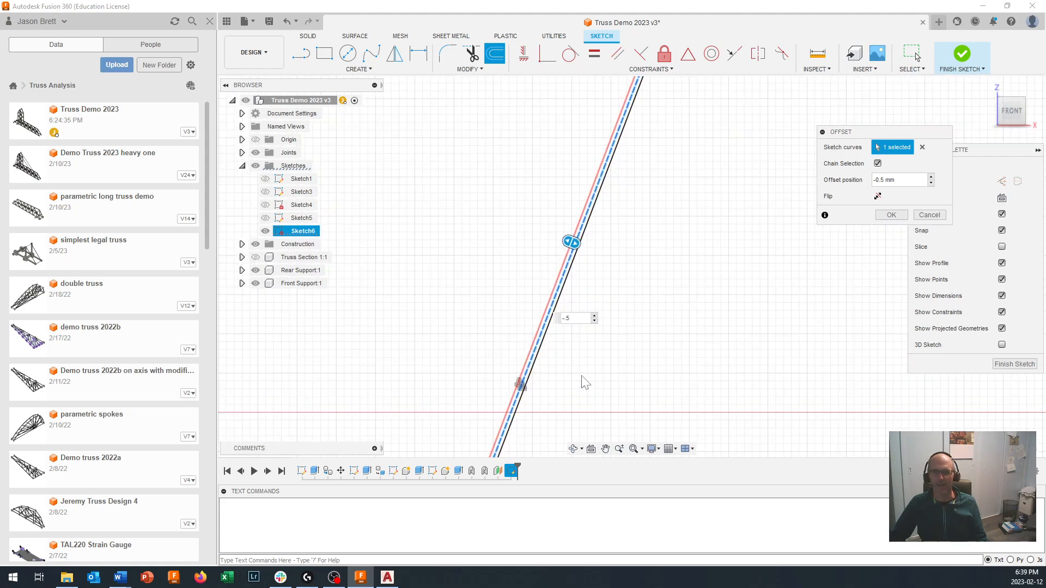
{"action": "left_click", "coordinate": [889, 216]}
{"action": "scroll", "coordinate": [639, 358], "scroll_direction": "down", "scroll_amount": 6}
{"action": "middle_click_drag", "start_coordinate": [749, 335], "coordinate": [672, 192]}
{"action": "scroll", "coordinate": [675, 243], "scroll_direction": "up", "scroll_amount": 1}
{"action": "scroll", "coordinate": [691, 250], "scroll_direction": "down", "scroll_amount": 5}
{"action": "scroll", "coordinate": [691, 250], "scroll_direction": "up", "scroll_amount": 1}
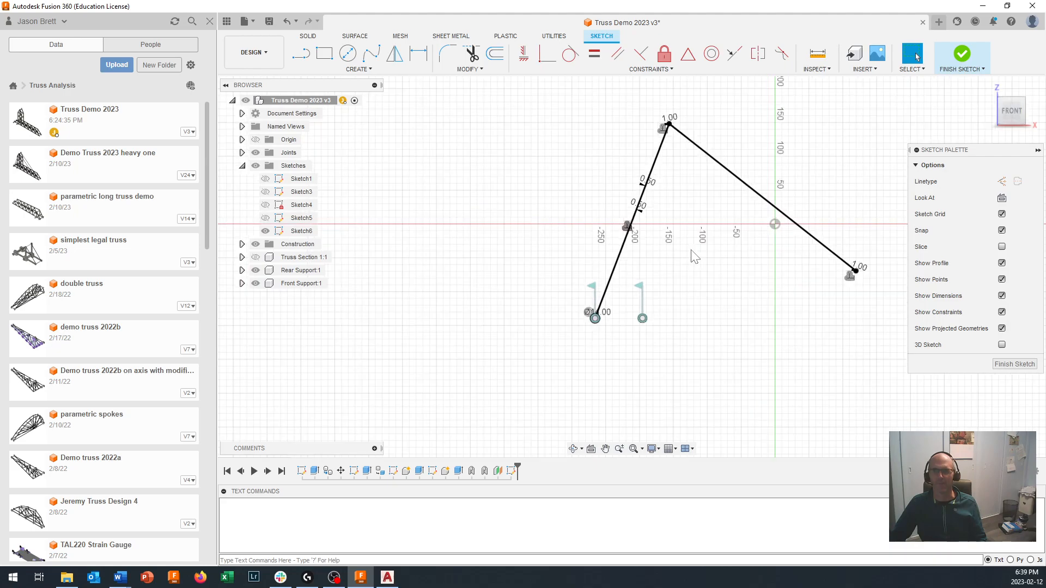
{"action": "left_click", "coordinate": [962, 54]}
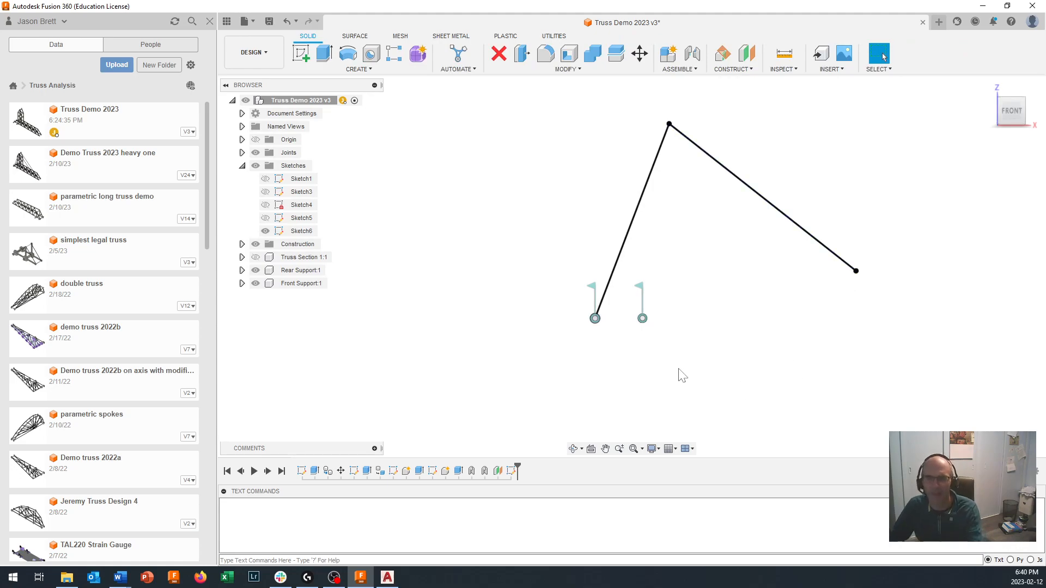
- Start an extrusion with the ring around the rear support pin and the strip running up to the peak as profiles
{"action": "left_click", "coordinate": [326, 56]}
{"action": "middle_click_drag", "start_coordinate": [664, 186], "coordinate": [582, 297], "text": "shift"}
{"action": "scroll", "coordinate": [584, 297], "scroll_direction": "up", "scroll_amount": 2}
{"action": "scroll", "coordinate": [653, 300], "scroll_direction": "up", "scroll_amount": 5}
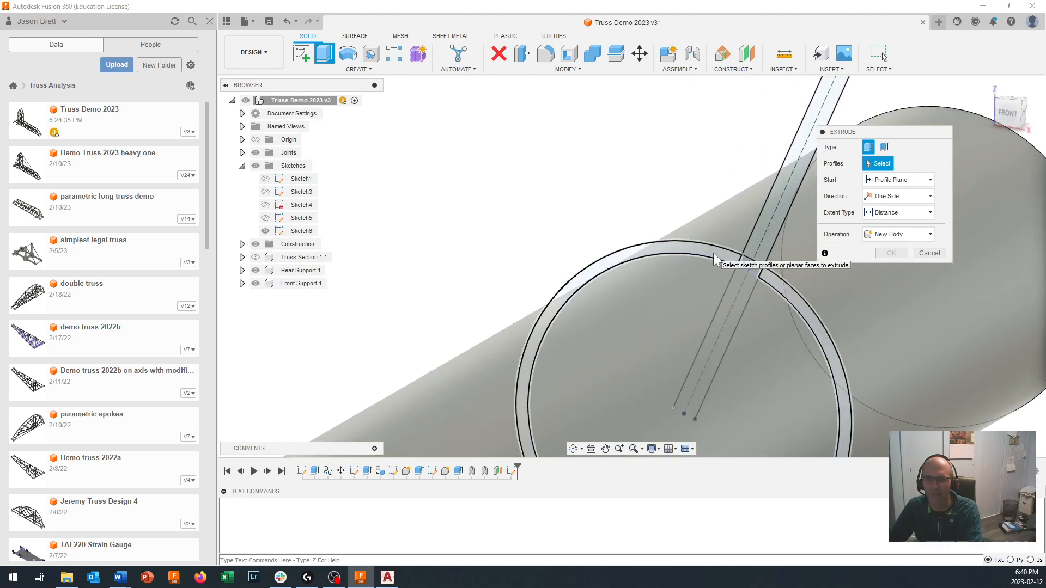
{"action": "left_click", "coordinate": [715, 256]}
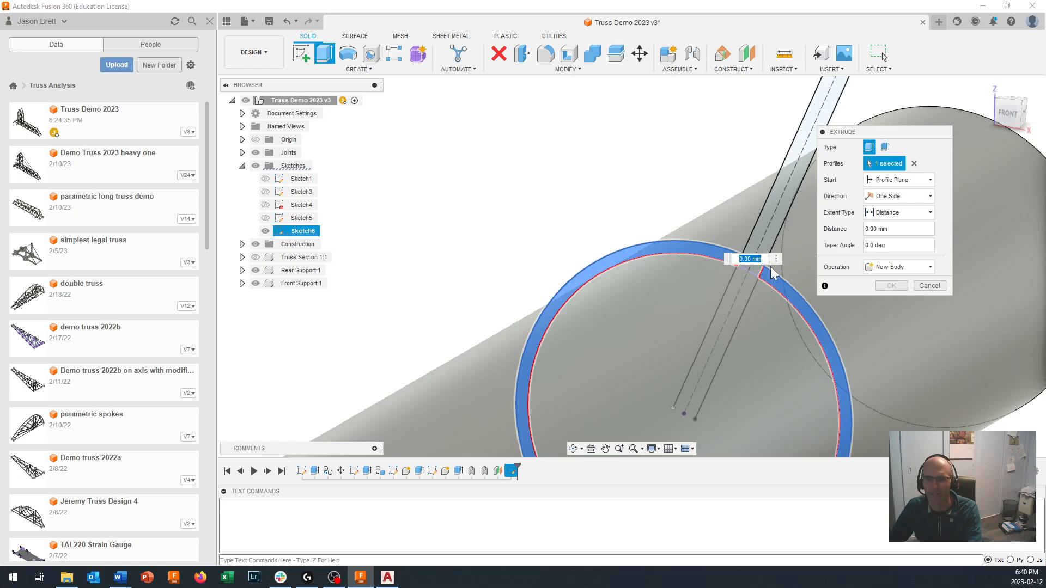
{"action": "left_click", "coordinate": [755, 277]}
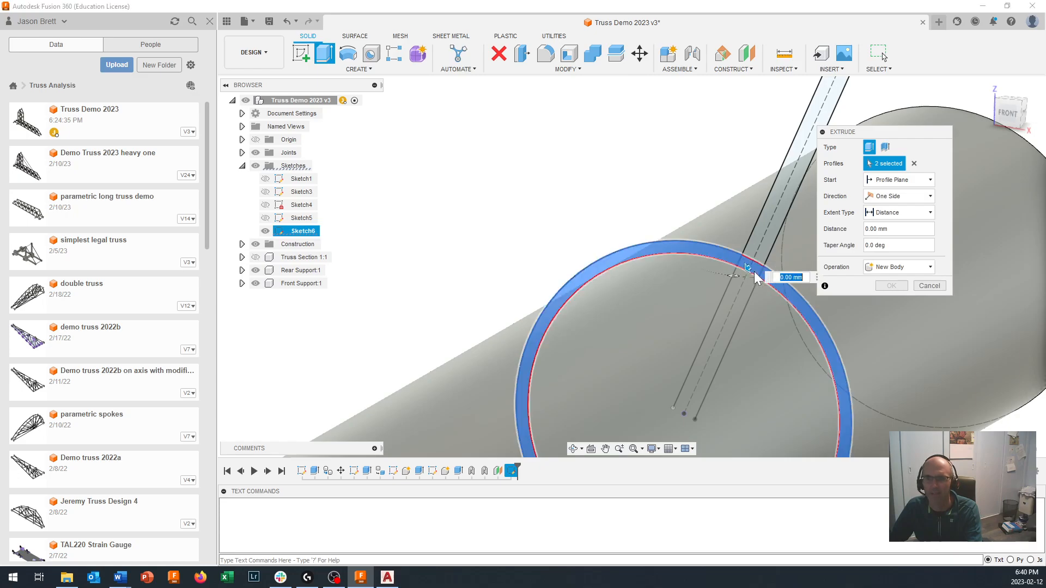
{"action": "scroll", "coordinate": [761, 279], "scroll_direction": "down", "scroll_amount": 4}
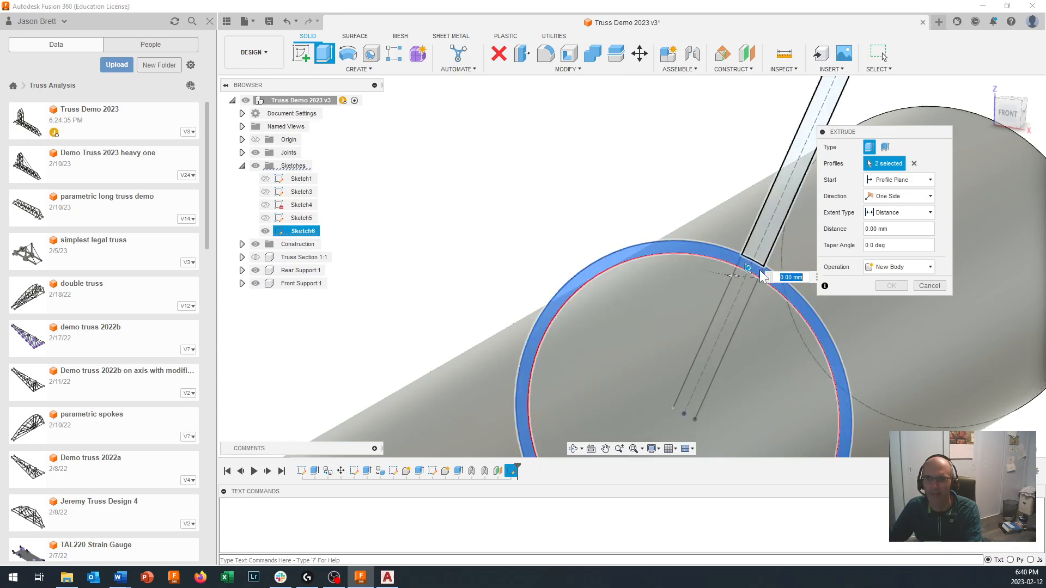
{"action": "left_click", "coordinate": [755, 271]}
- Add the ring segments around the peak dowel hole and the strip descending to the horizontal arm to the extrusion profiles
{"action": "scroll", "coordinate": [754, 273], "scroll_direction": "down", "scroll_amount": 5}
{"action": "scroll", "coordinate": [765, 230], "scroll_direction": "down", "scroll_amount": 5}
{"action": "middle_click_drag", "start_coordinate": [765, 148], "coordinate": [528, 331]}
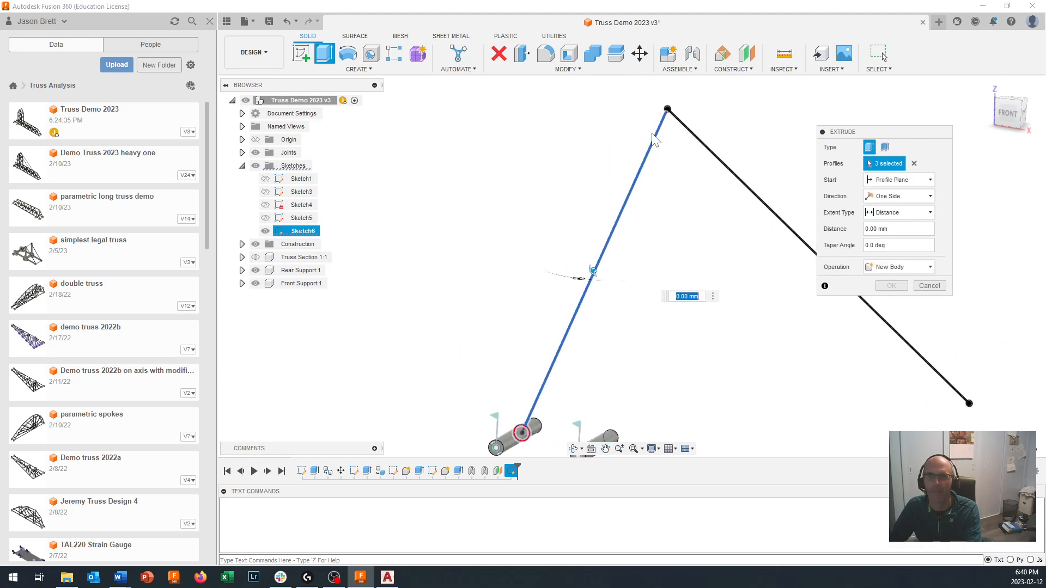
{"action": "scroll", "coordinate": [668, 105], "scroll_direction": "up", "scroll_amount": 5}
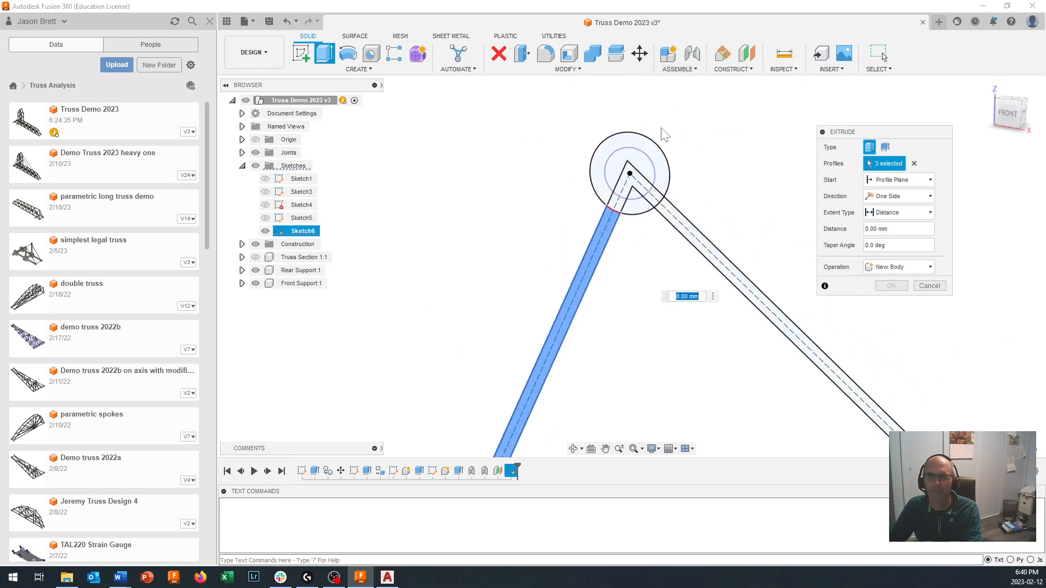
{"action": "left_click", "coordinate": [598, 248]}
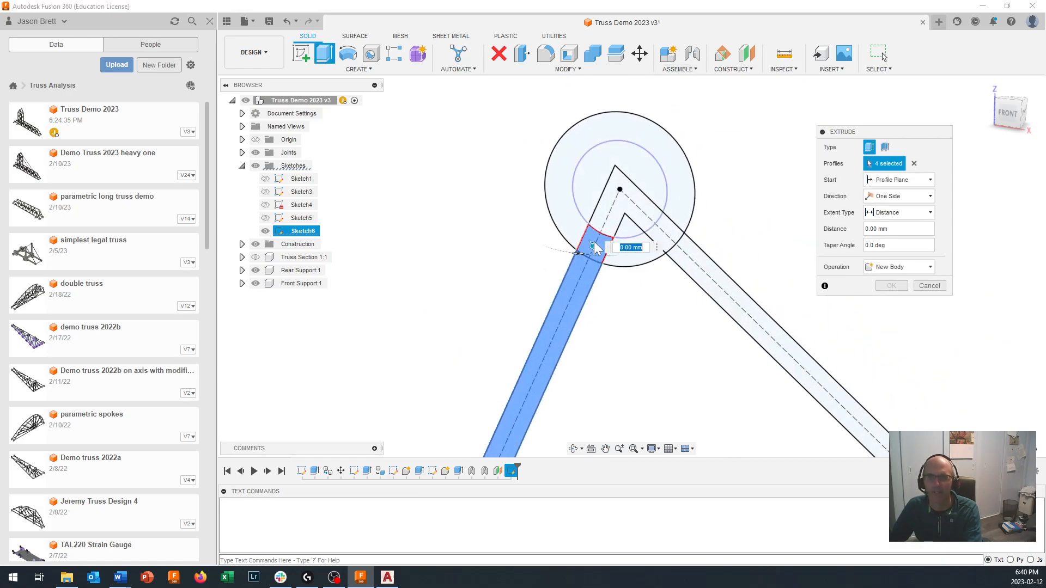
{"action": "left_click", "coordinate": [635, 251]}
{"action": "left_click", "coordinate": [657, 245]}
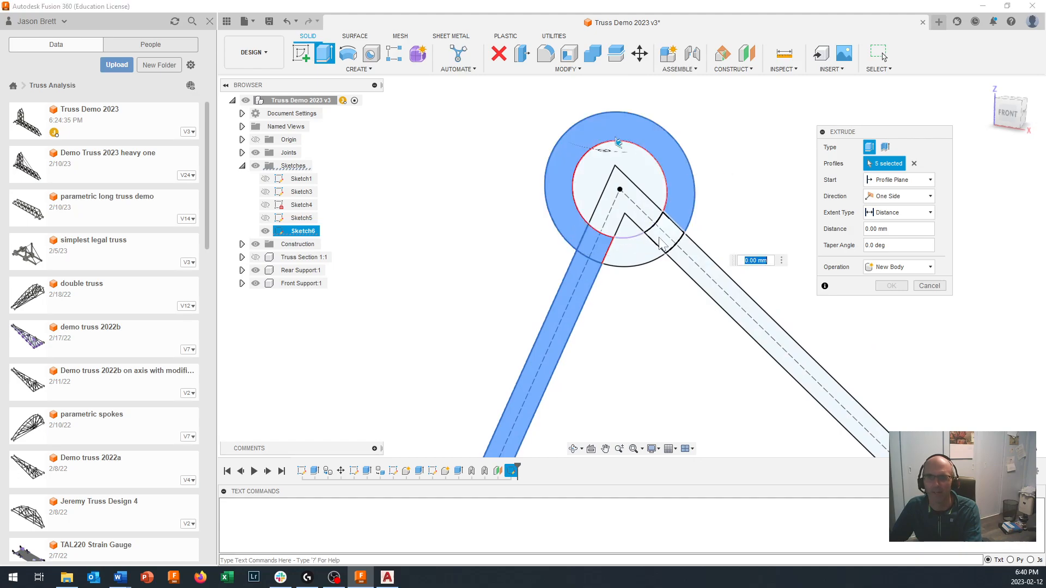
{"action": "left_click", "coordinate": [638, 257]}
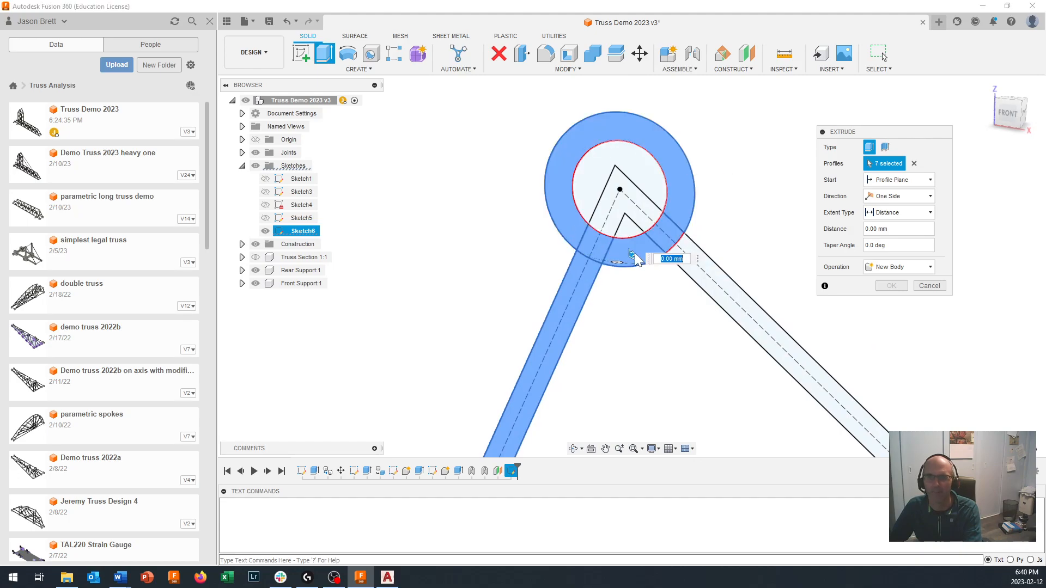
{"action": "left_click", "coordinate": [723, 300]}
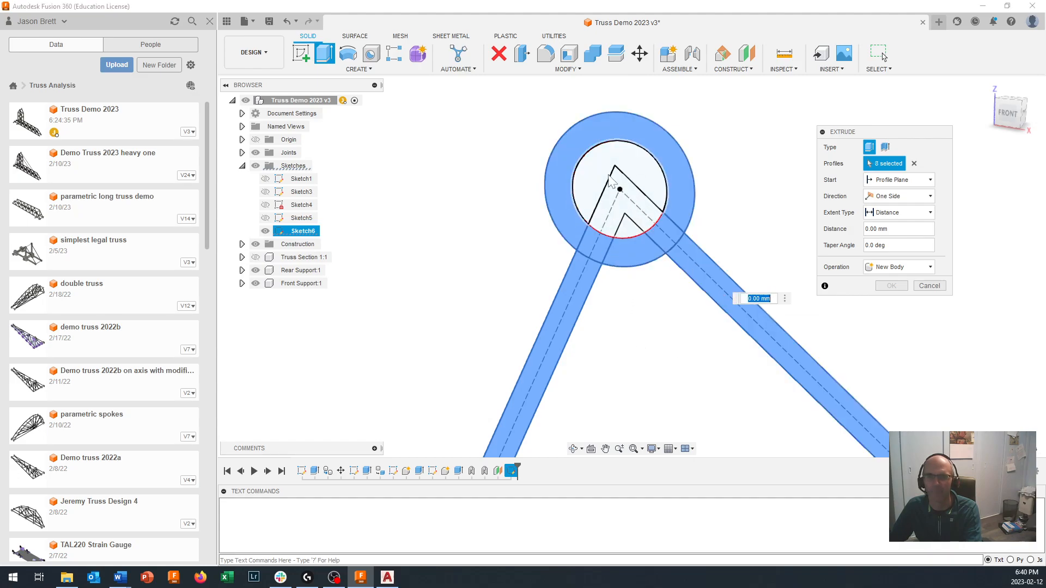
- Add the ring segments around the horizontal arm's dowel hole to the extrusion profiles
{"action": "scroll", "coordinate": [659, 341], "scroll_direction": "down", "scroll_amount": 5}
{"action": "scroll", "coordinate": [659, 340], "scroll_direction": "down", "scroll_amount": 2}
{"action": "middle_click_drag", "start_coordinate": [665, 352], "coordinate": [626, 144]}
{"action": "scroll", "coordinate": [715, 368], "scroll_direction": "down", "scroll_amount": 5}
{"action": "middle_click_drag", "start_coordinate": [732, 394], "coordinate": [642, 203]}
{"action": "scroll", "coordinate": [800, 390], "scroll_direction": "down", "scroll_amount": 5}
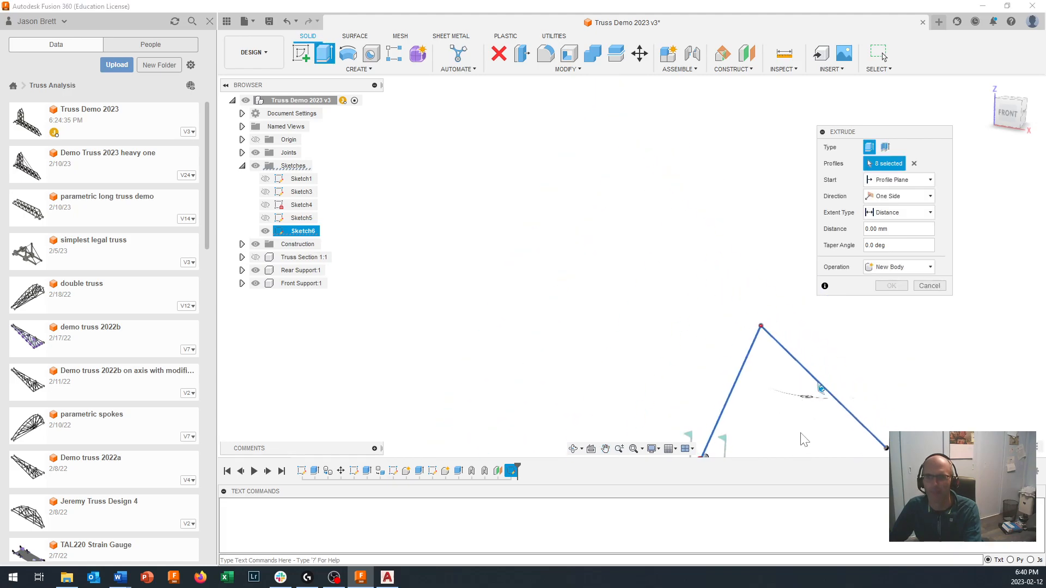
{"action": "middle_click_drag", "start_coordinate": [804, 439], "coordinate": [672, 282]}
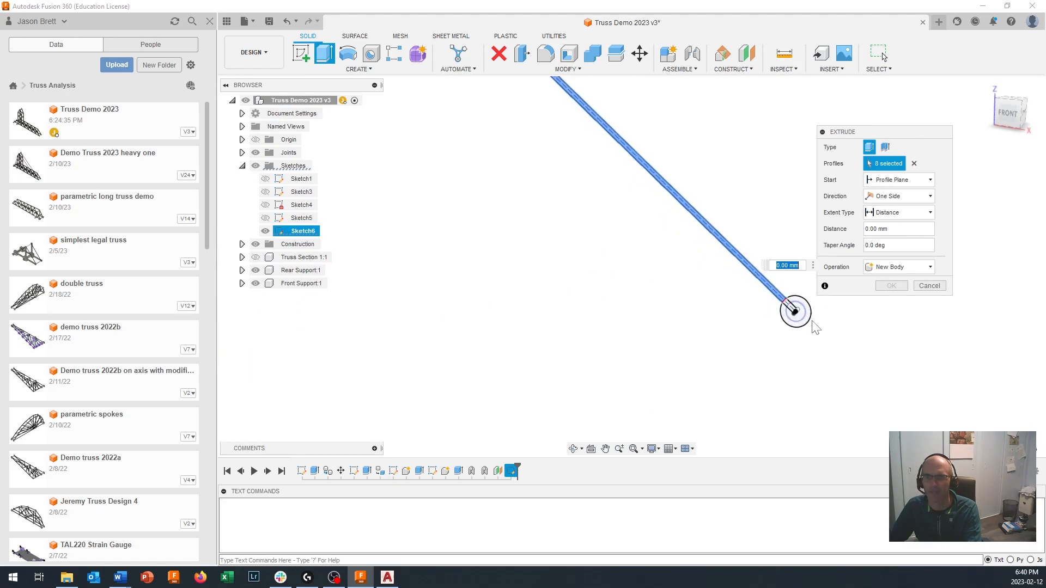
{"action": "left_click", "coordinate": [746, 276]}
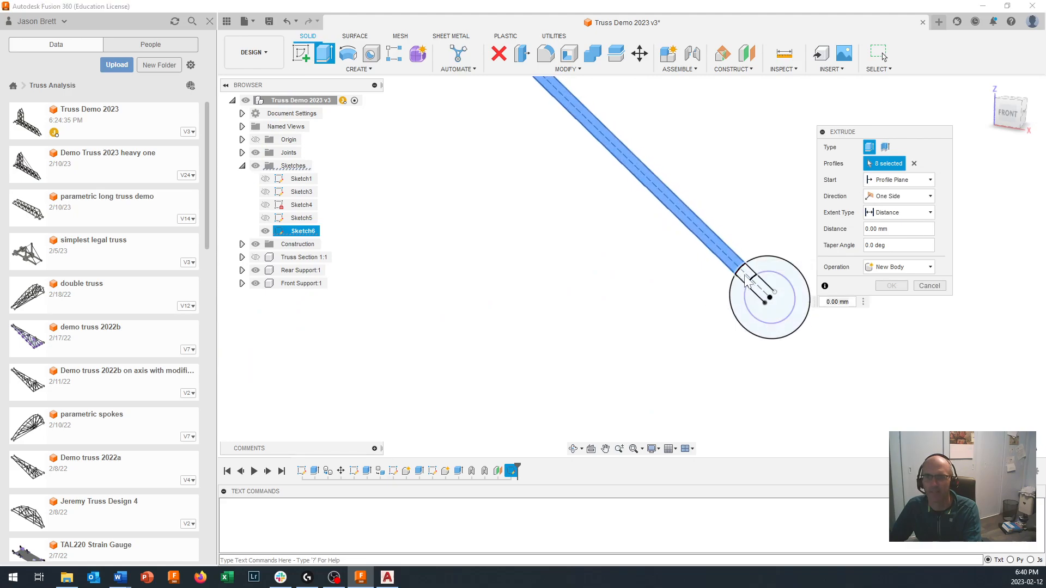
{"action": "left_click", "coordinate": [732, 303]}
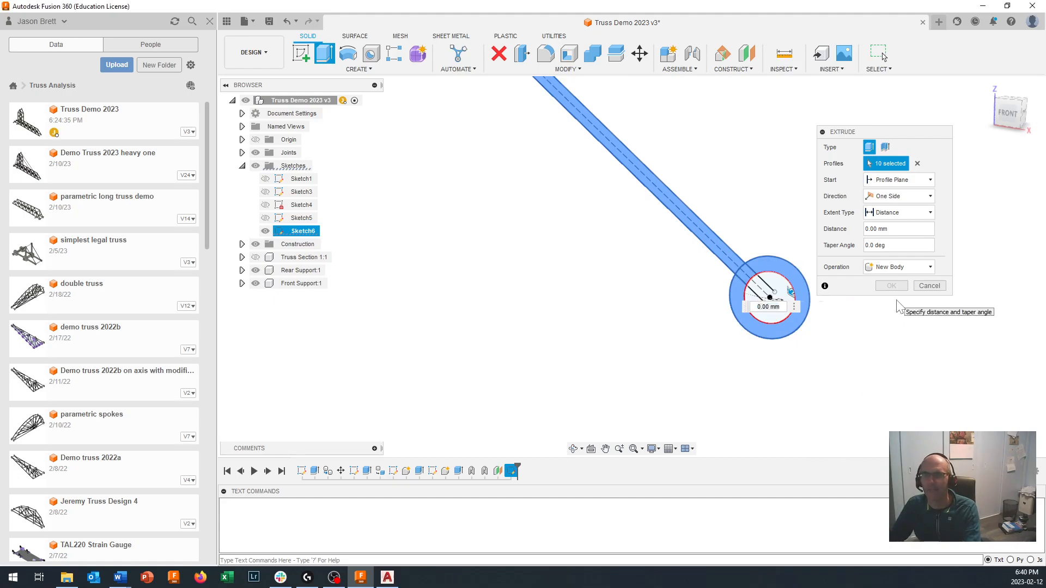
- Extrude the selected ring and strip profiles 0.5 mm as a new component
{"action": "left_click", "coordinate": [887, 229]}
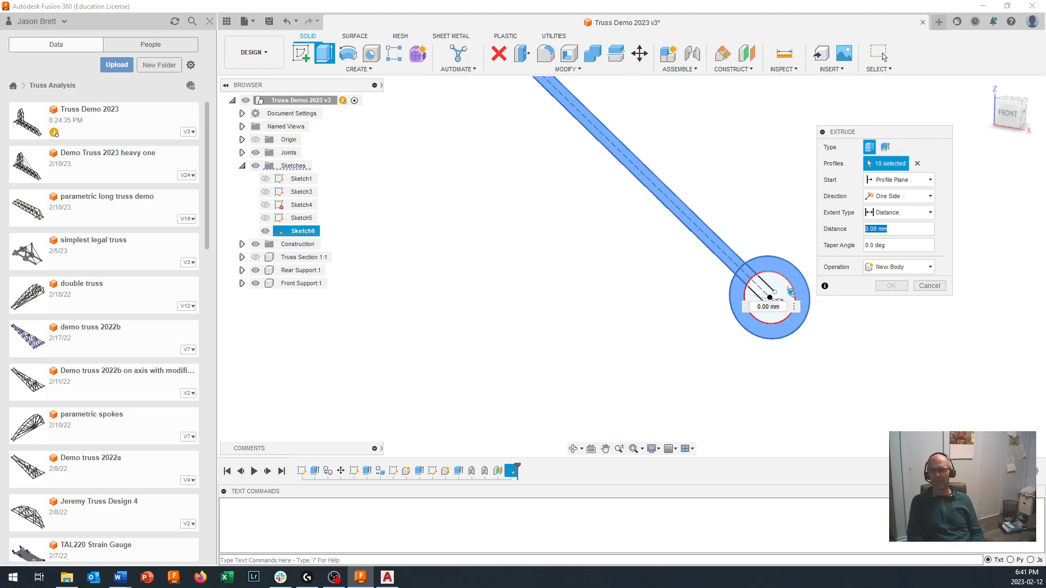
{"action": "key", "text": "BackSpace"}
{"action": "type", "text": ".5"}
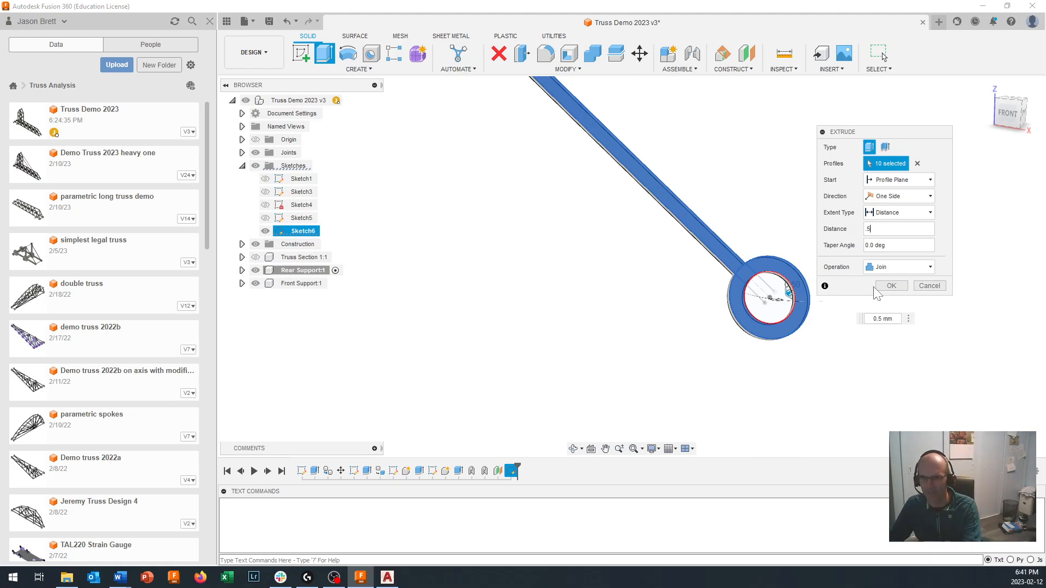
{"action": "left_click", "coordinate": [901, 267]}
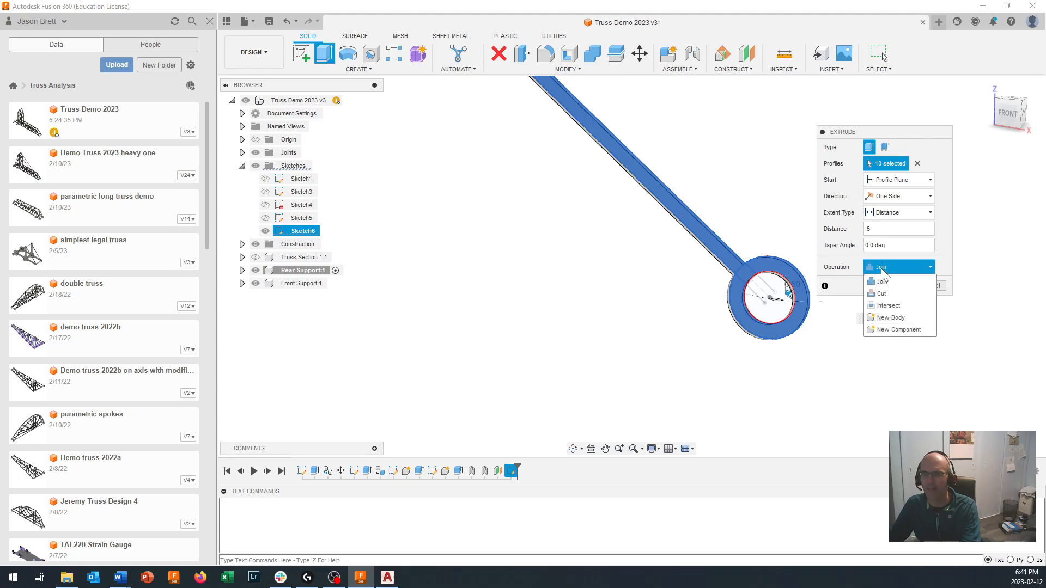
{"action": "left_click", "coordinate": [895, 330]}
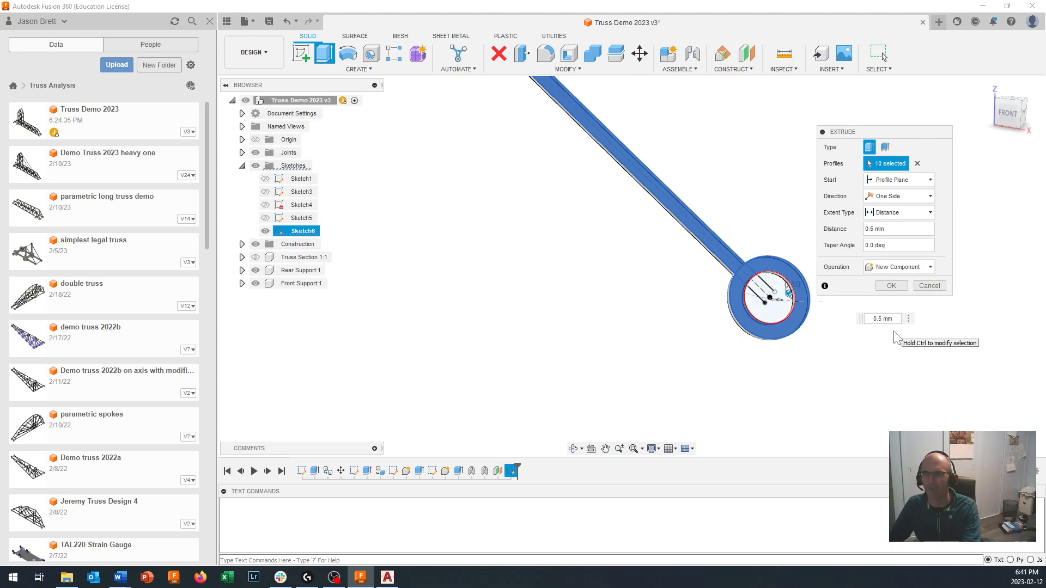
{"action": "left_click", "coordinate": [891, 286]}
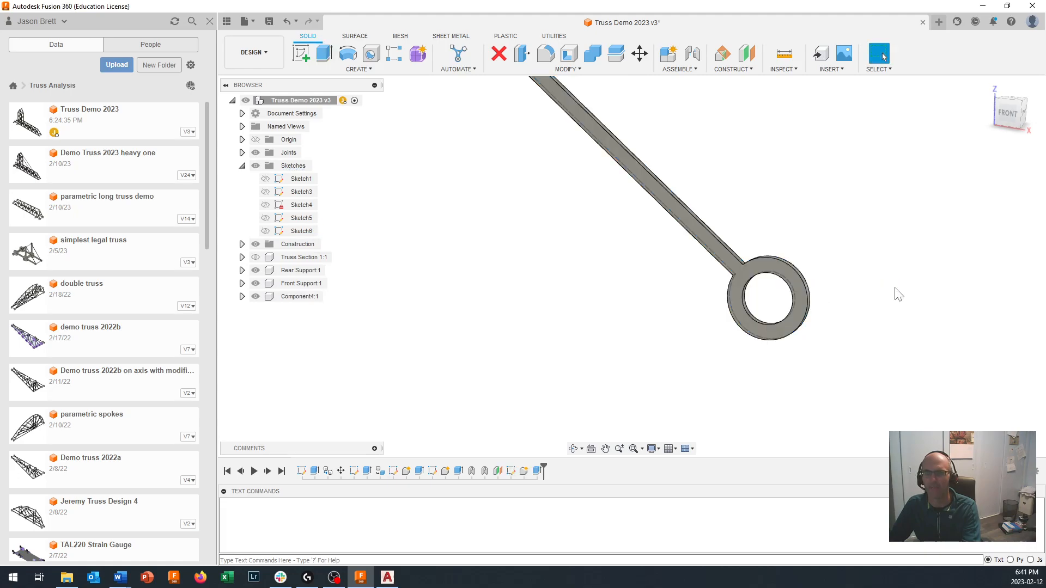
- Show the Truss Section 1 component together with the extruded strip
{"action": "scroll", "coordinate": [898, 294], "scroll_direction": "down", "scroll_amount": 5}
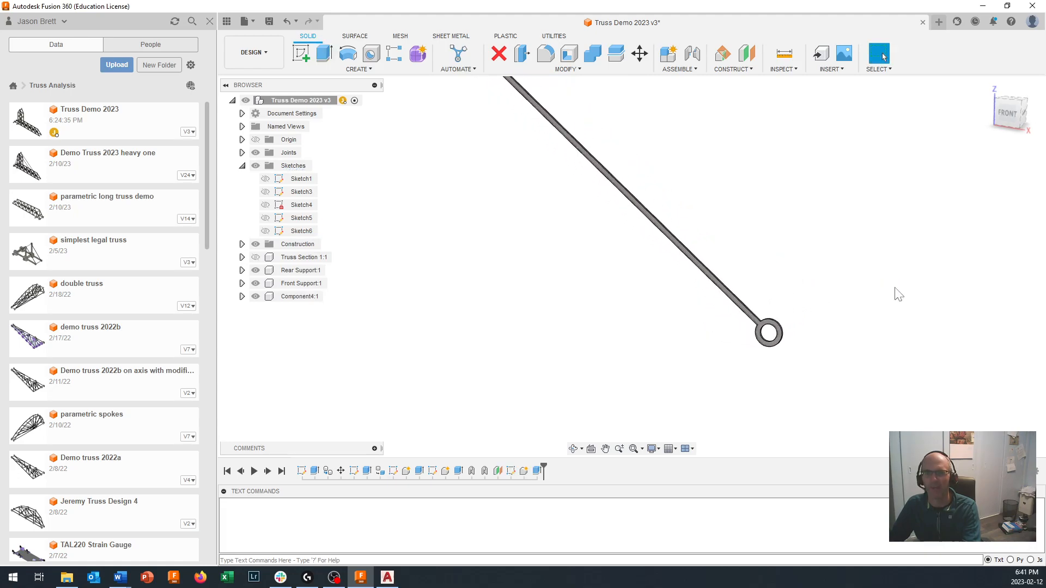
{"action": "scroll", "coordinate": [898, 294], "scroll_direction": "down", "scroll_amount": 5}
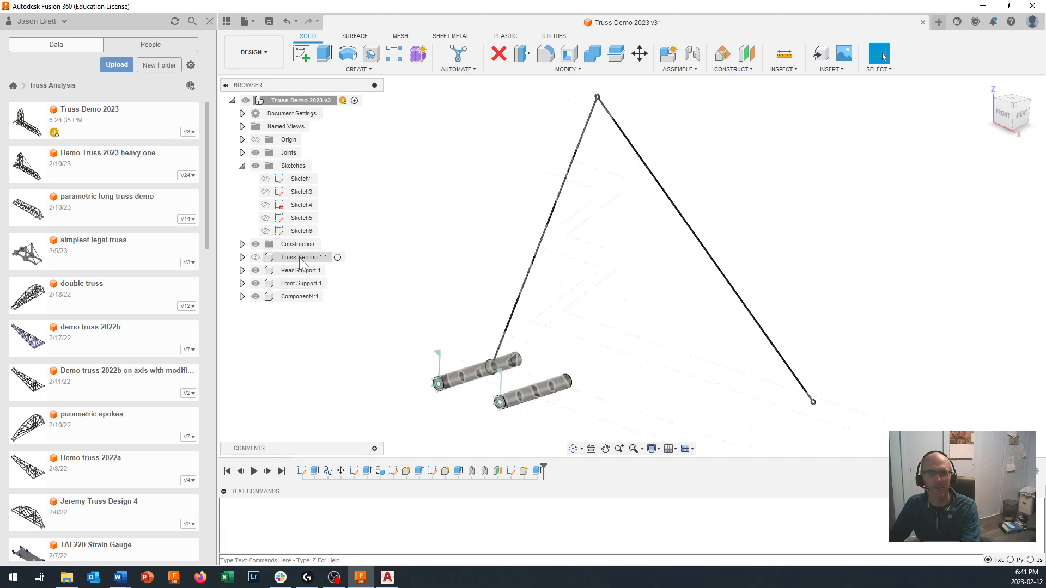
{"action": "left_click", "coordinate": [255, 257]}
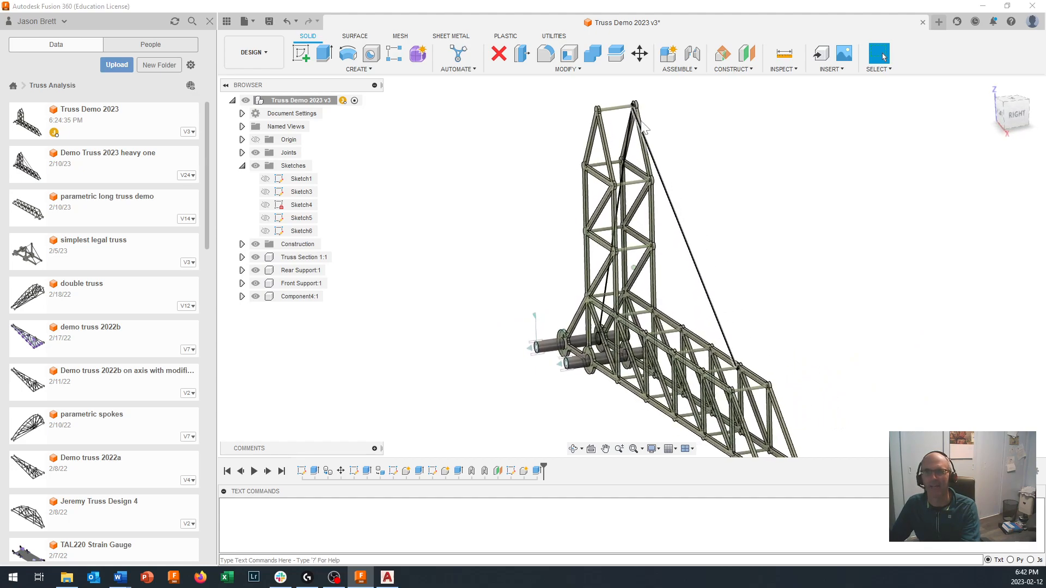
- Create a moved copy of the extruded strip body, offset -40 mm in X towards the truss's other side
{"action": "left_click", "coordinate": [641, 55]}
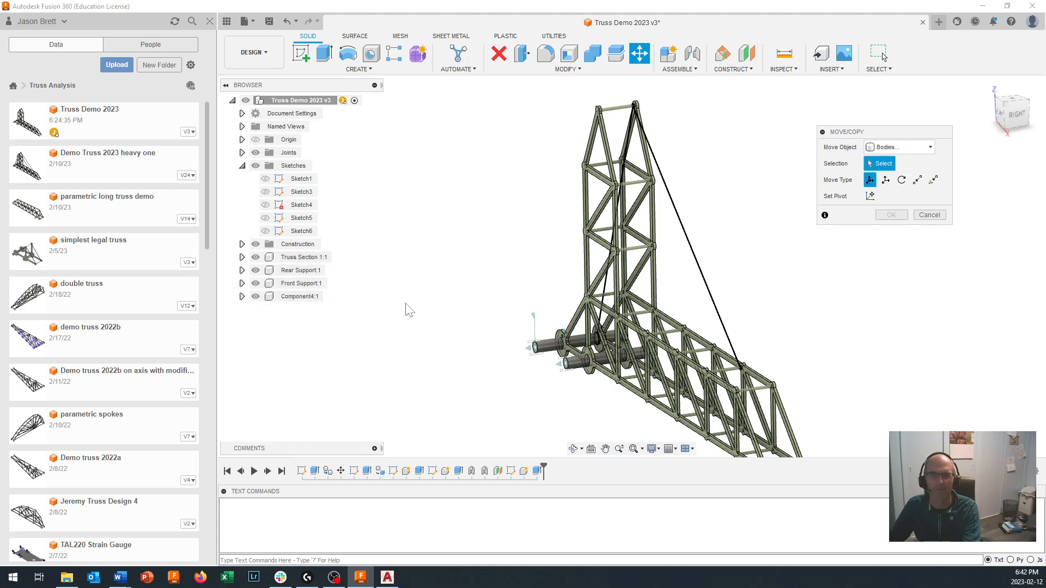
{"action": "left_click", "coordinate": [715, 305]}
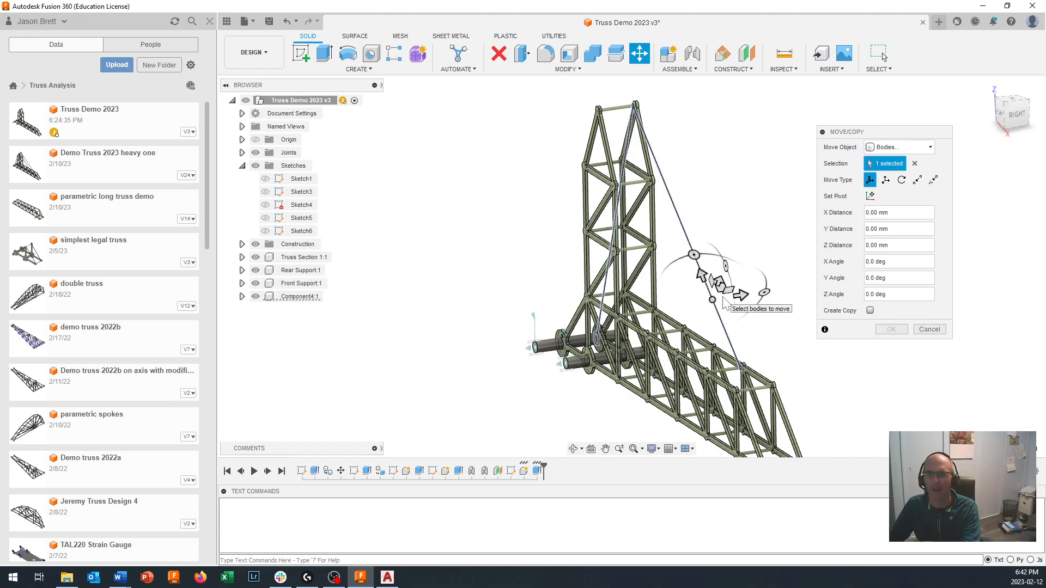
{"action": "mouse_move", "coordinate": [739, 295]}
{"action": "left_mouse_down"}
{"action": "mouse_move", "coordinate": [723, 297]}
{"action": "mouse_move", "coordinate": [742, 297]}
{"action": "left_mouse_up"}
{"action": "left_click", "coordinate": [870, 310]}
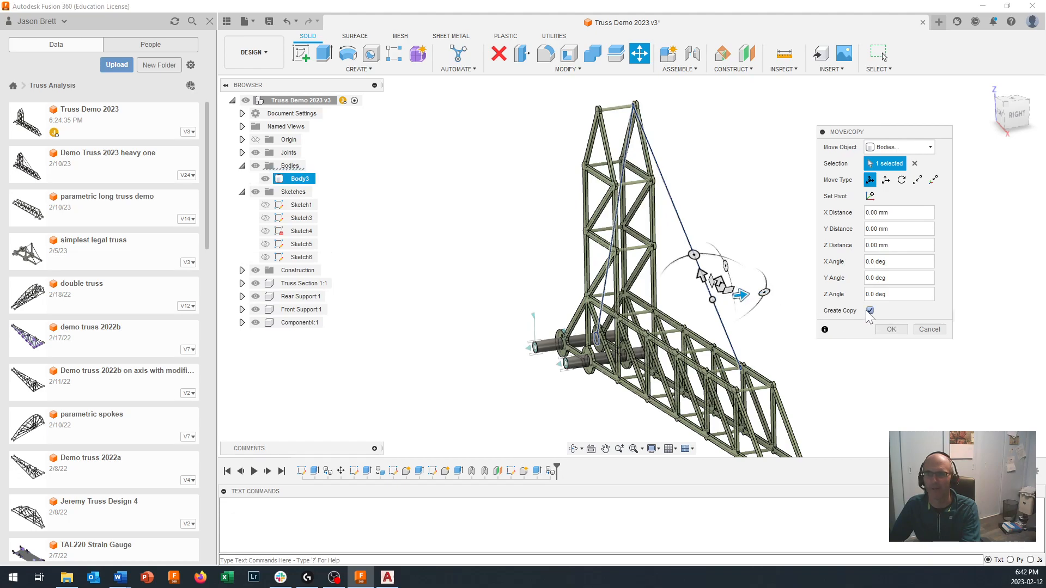
{"action": "left_click_drag", "start_coordinate": [742, 296], "coordinate": [705, 298]}
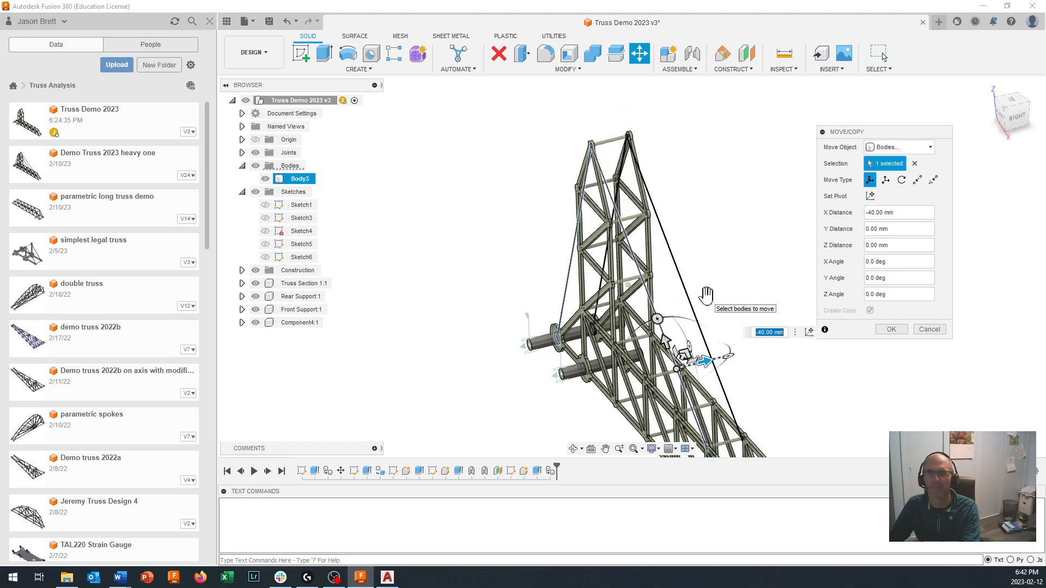
- Set the strip copy's X distance to -37 mm, just inside the opposite truss side, and finish the copy
{"action": "left_click", "coordinate": [1011, 108]}
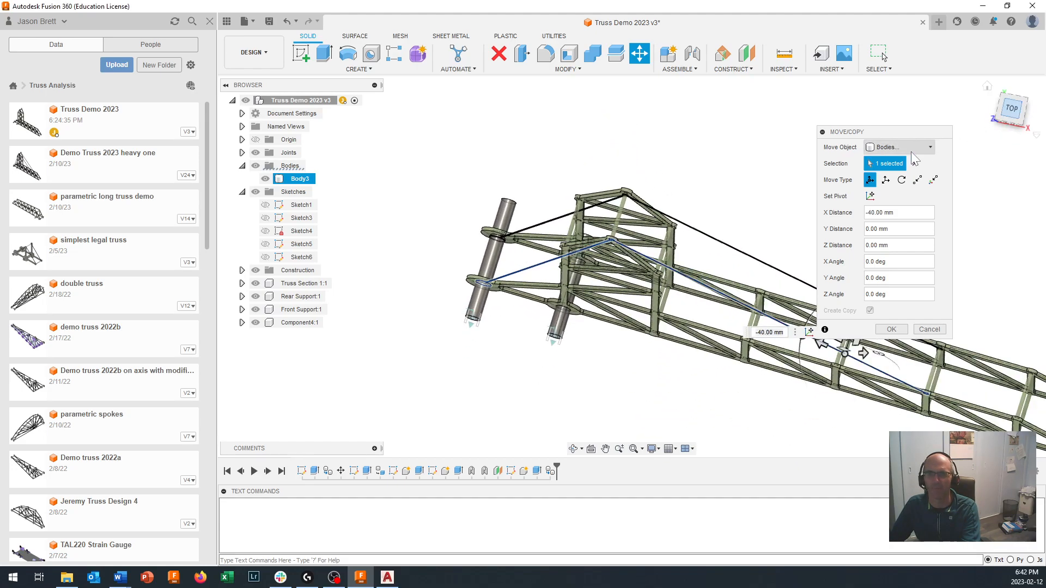
{"action": "scroll", "coordinate": [600, 221], "scroll_direction": "up", "scroll_amount": 5}
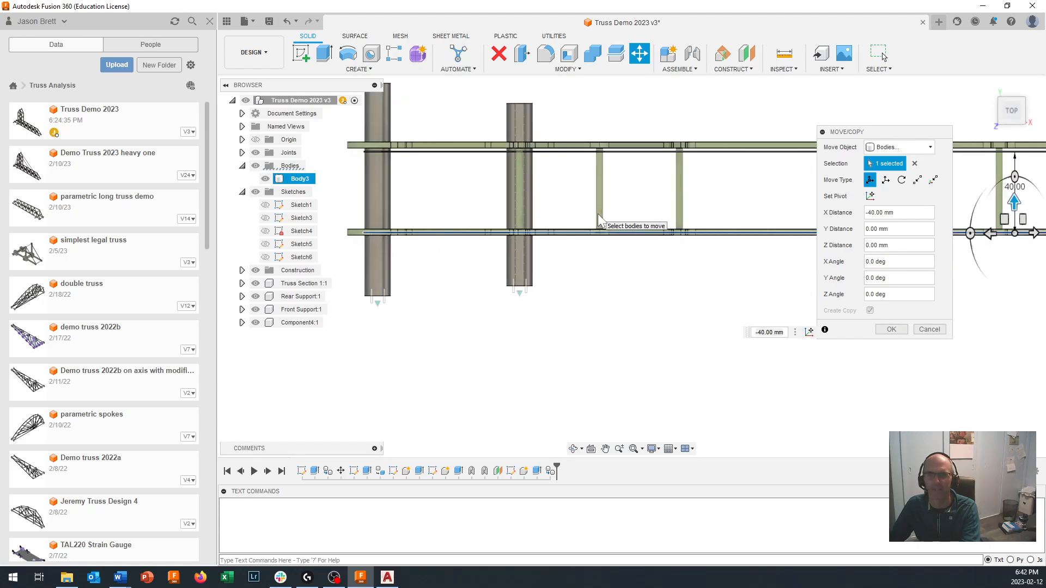
{"action": "scroll", "coordinate": [599, 220], "scroll_direction": "up", "scroll_amount": 2}
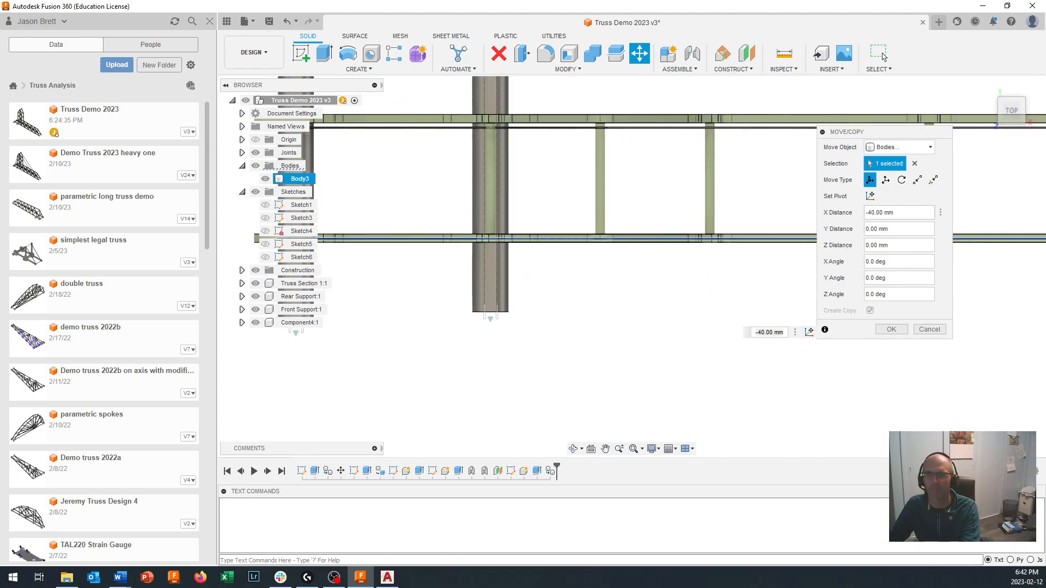
{"action": "left_click", "coordinate": [883, 212]}
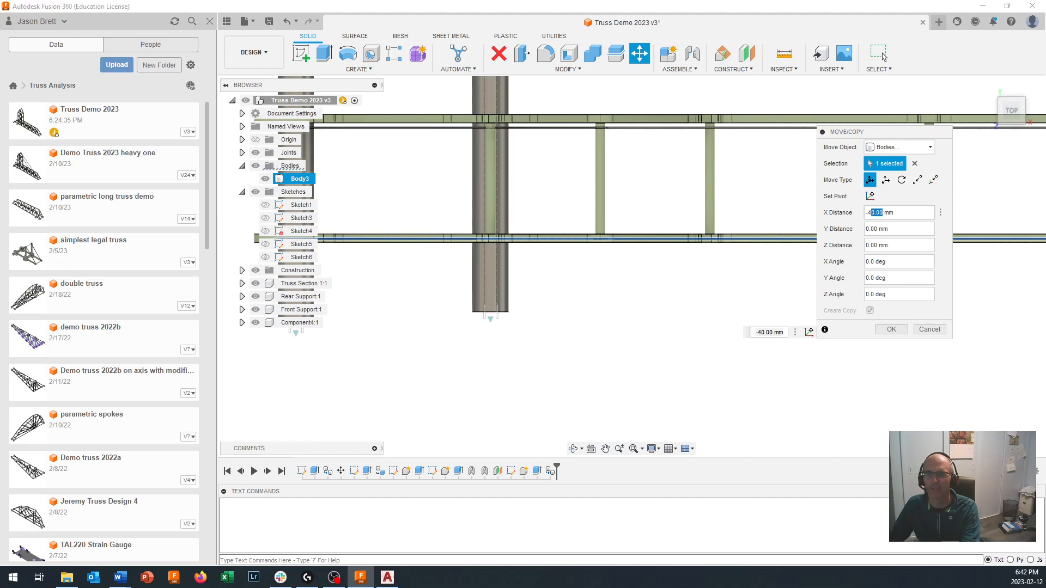
{"action": "type", "text": "3"}
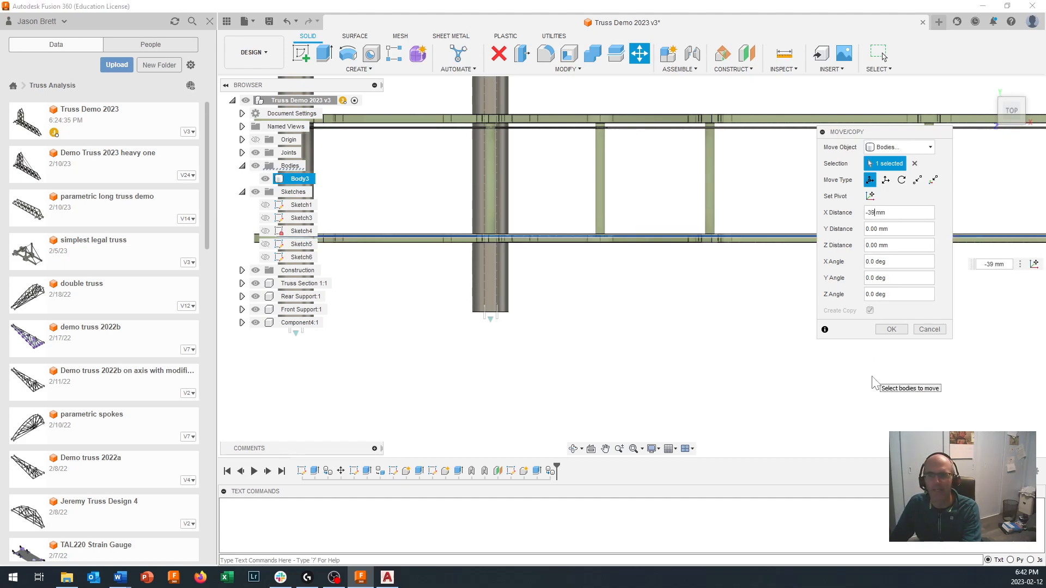
{"action": "type", "text": "8"}
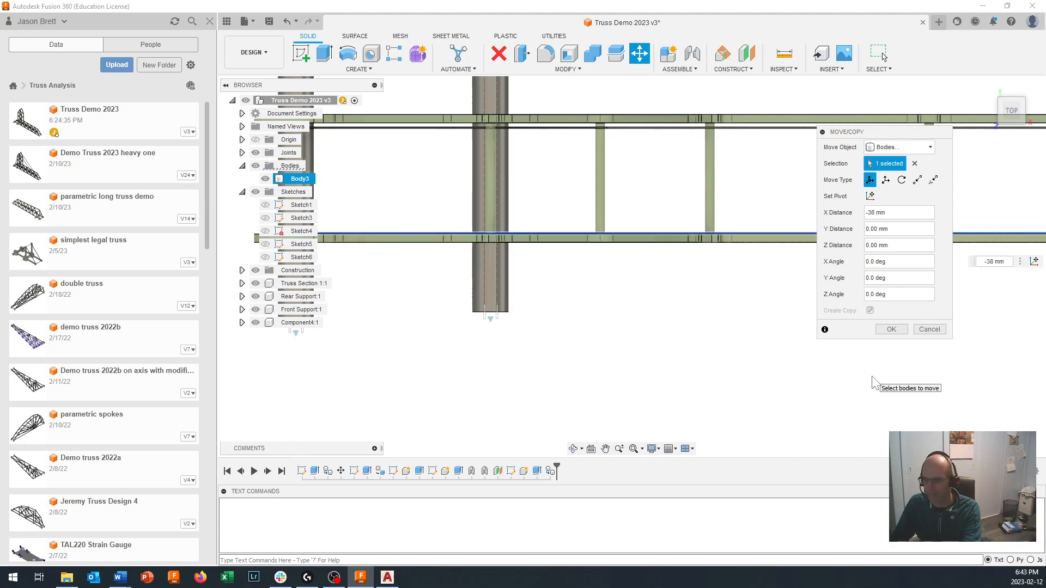
{"action": "type", "text": "7"}
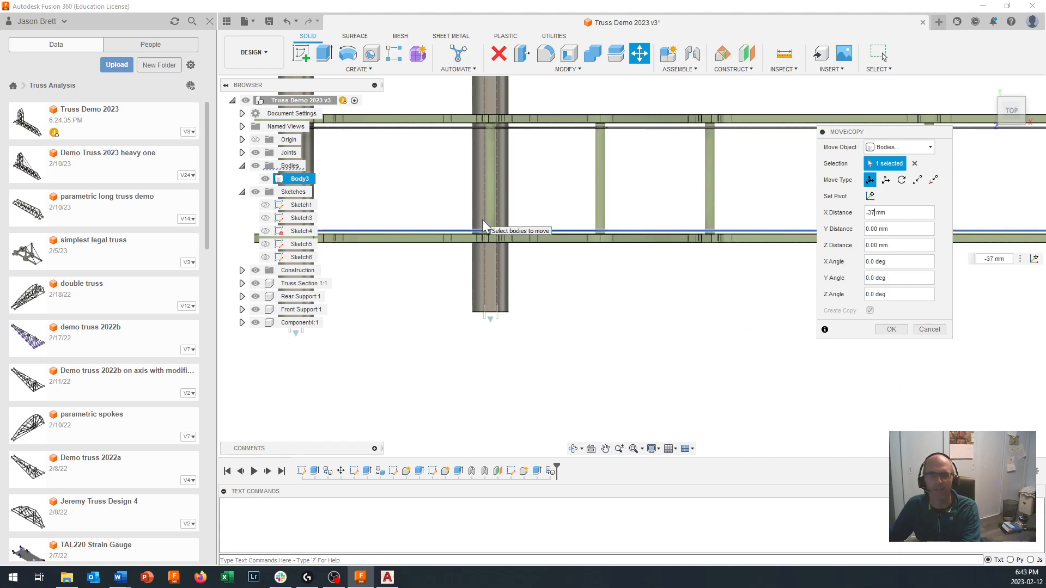
{"action": "scroll", "coordinate": [484, 227], "scroll_direction": "up", "scroll_amount": 3}
{"action": "scroll", "coordinate": [522, 259], "scroll_direction": "down", "scroll_amount": 3}
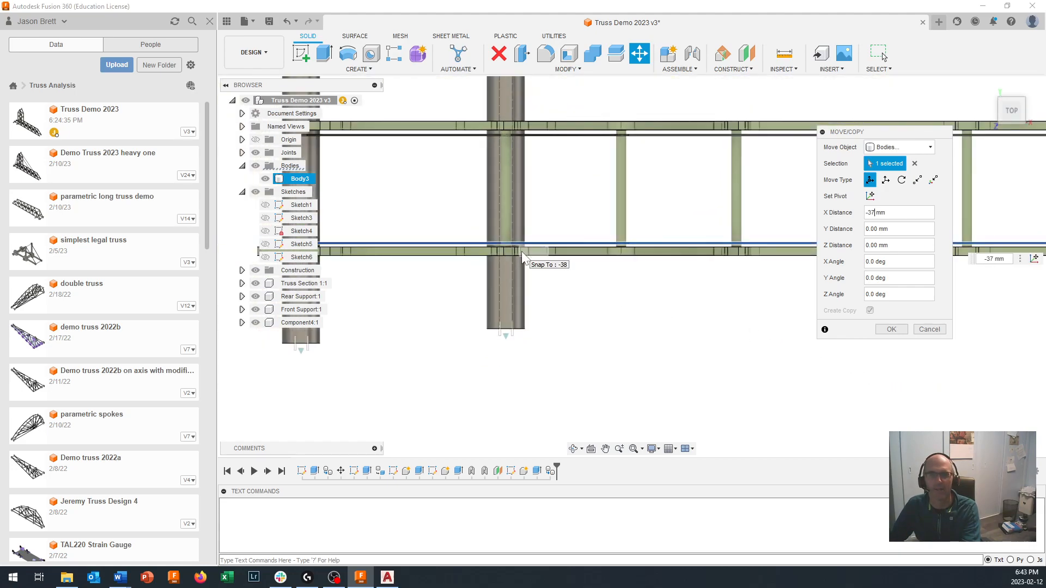
{"action": "middle_click_drag", "start_coordinate": [519, 214], "coordinate": [532, 242], "text": "shift"}
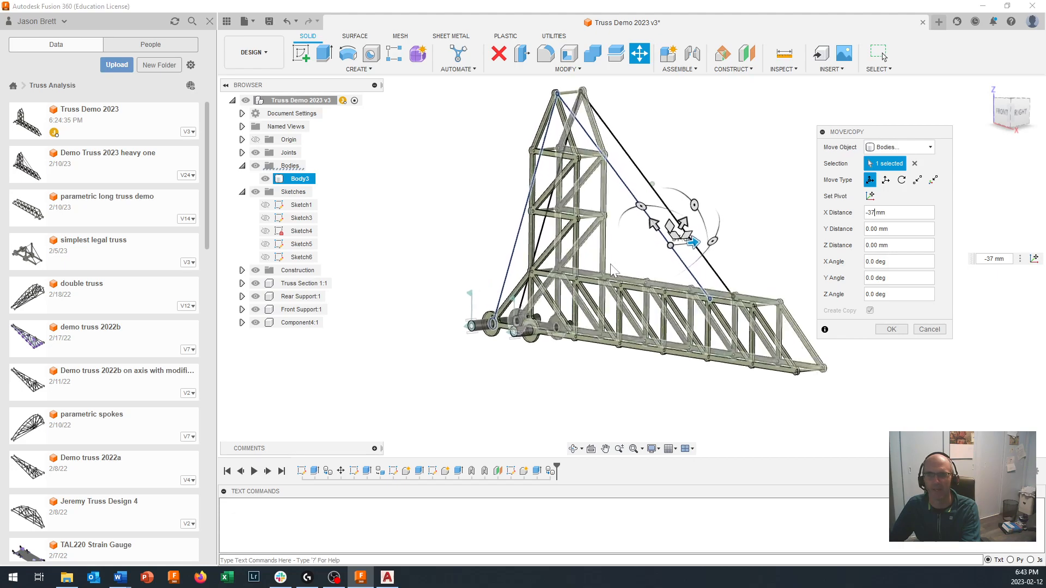
{"action": "left_click", "coordinate": [891, 329]}
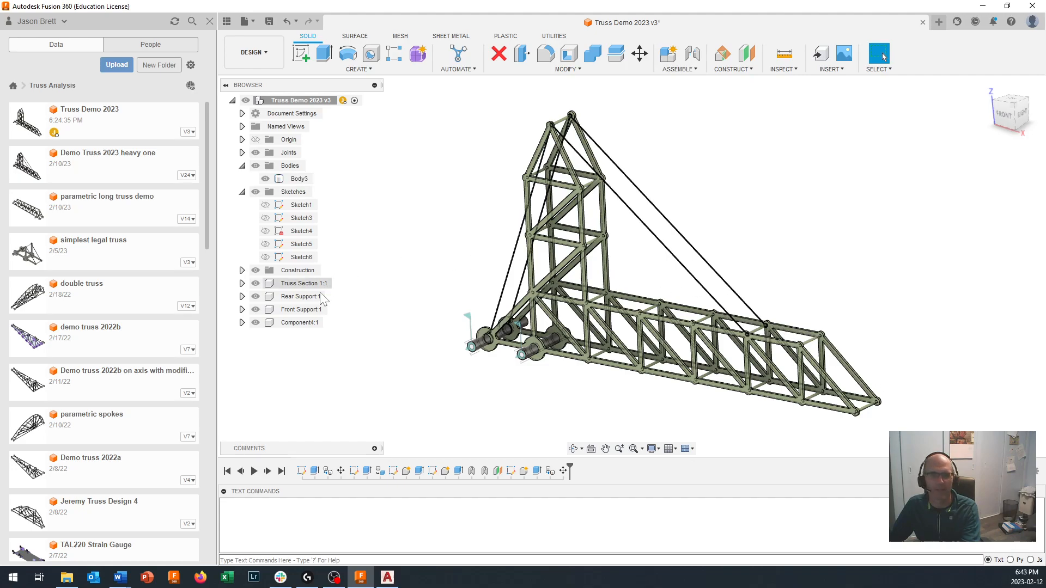
- Turn the copied strip body into its own component
{"action": "left_click", "coordinate": [302, 325]}
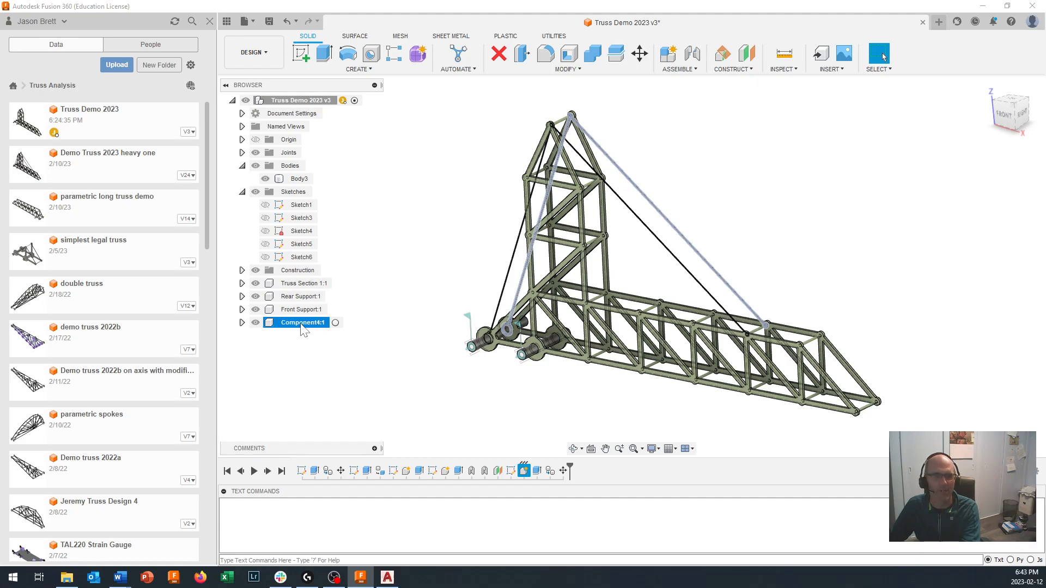
{"action": "left_click", "coordinate": [289, 179]}
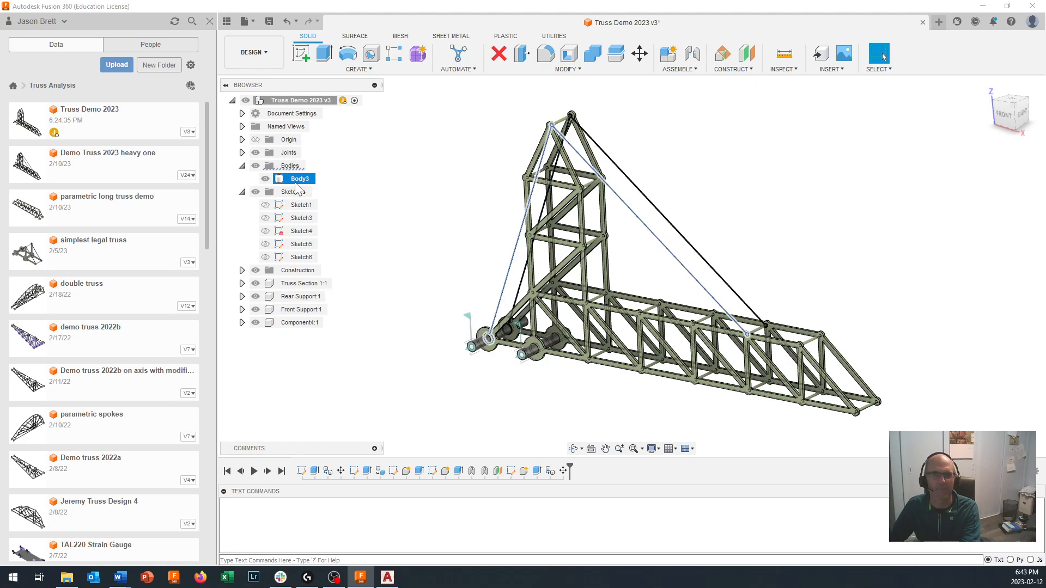
{"action": "right_click", "coordinate": [299, 181]}
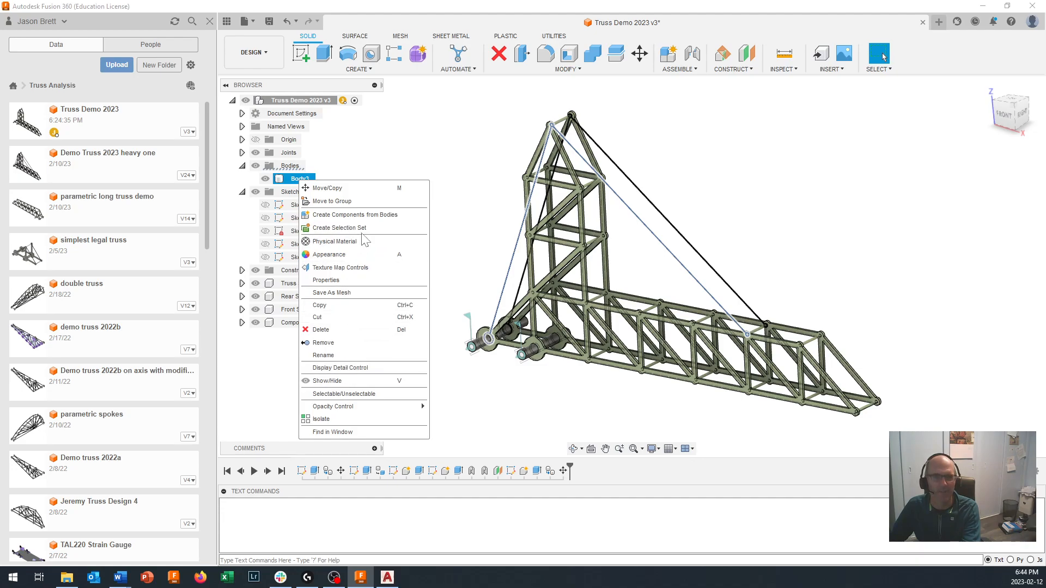
{"action": "left_click", "coordinate": [369, 217]}
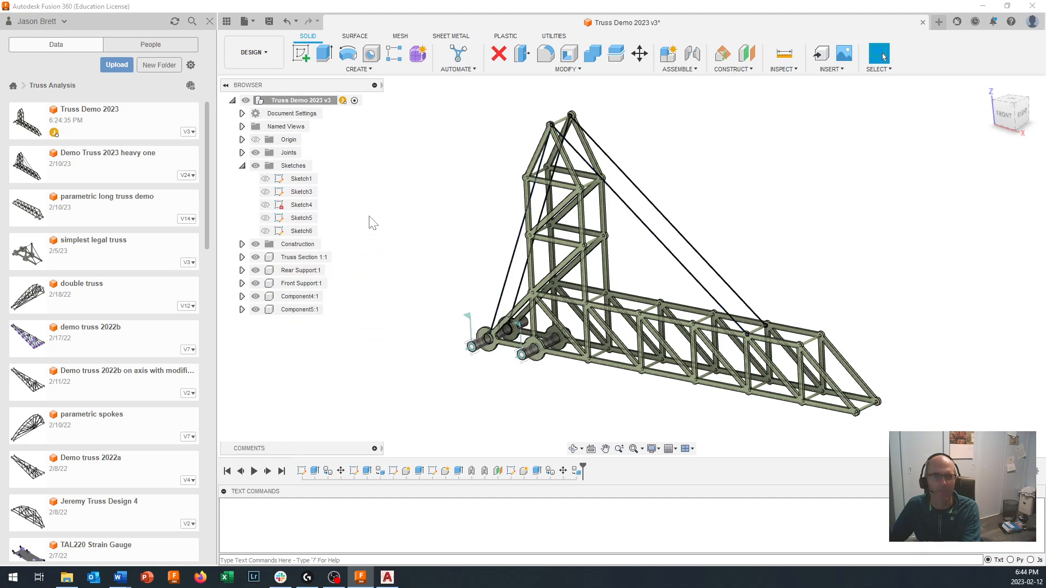
- Rename the original strip's component as Rope 1
{"action": "left_click", "coordinate": [304, 299]}
{"action": "left_click", "coordinate": [304, 299]}
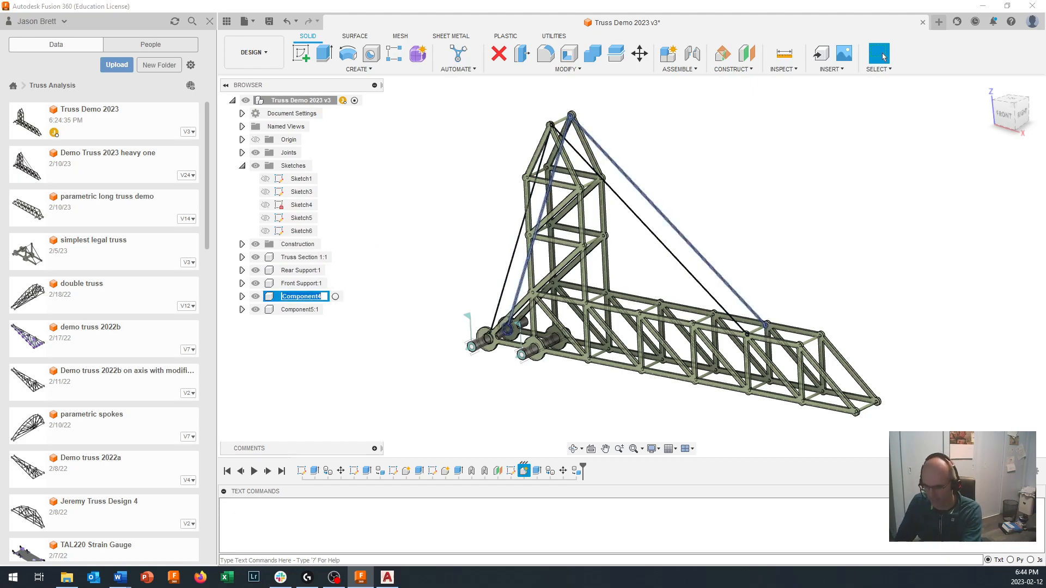
{"action": "type", "text": "Rope"}
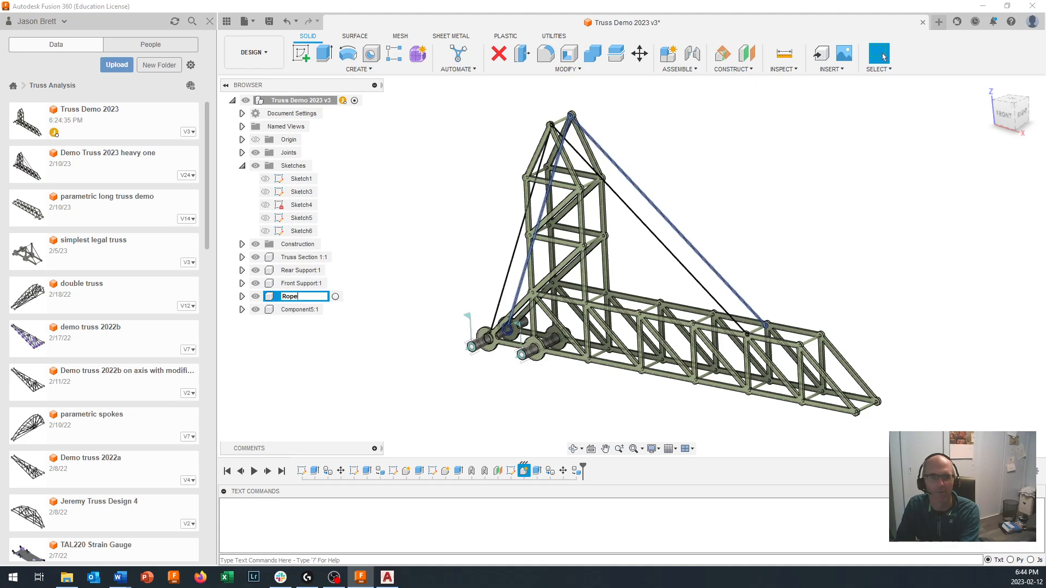
{"action": "type", "text": " 1"}
{"action": "key", "text": "Return"}
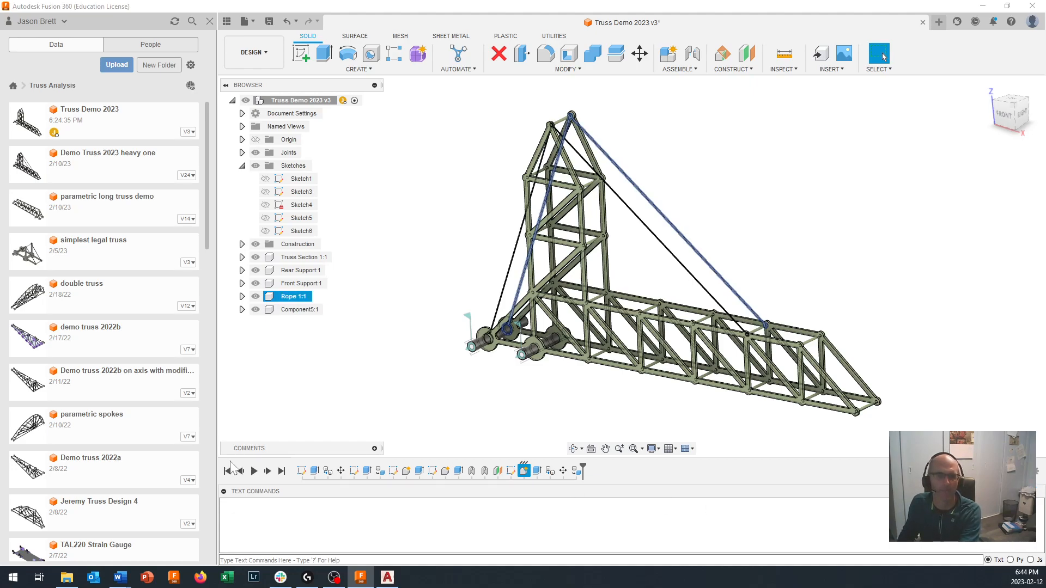
- Rename the copied strip's component as Rope 2
{"action": "left_click", "coordinate": [298, 309]}
{"action": "left_click", "coordinate": [299, 309]}
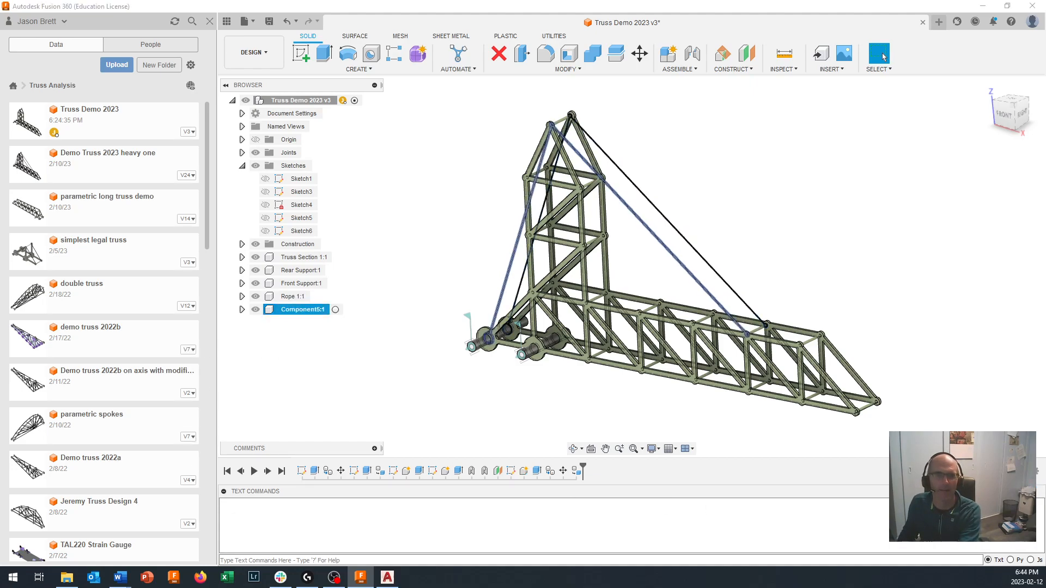
{"action": "type", "text": "Ro"}
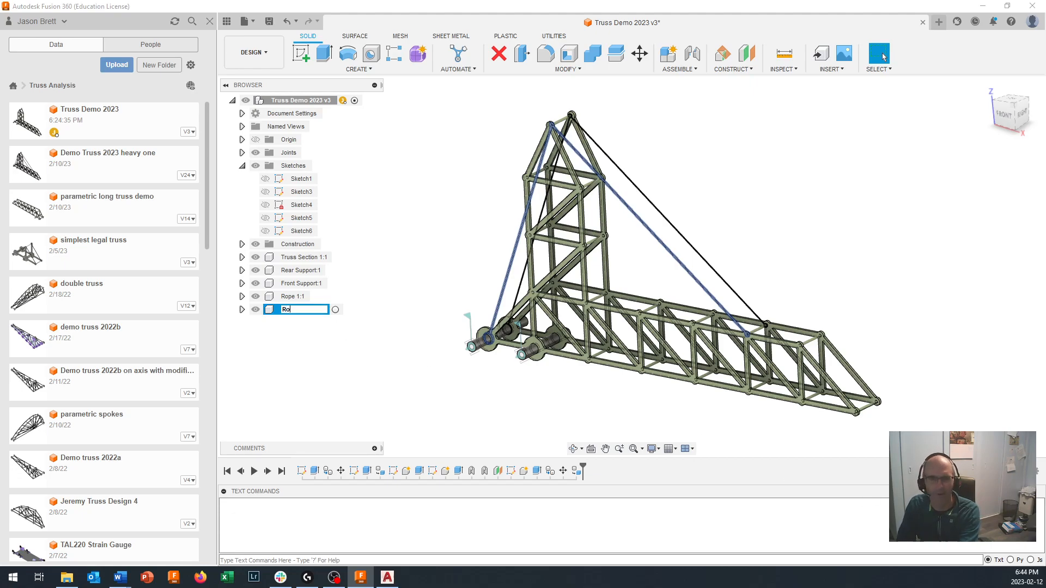
{"action": "type", "text": "pe 2"}
{"action": "key", "text": "Return"}
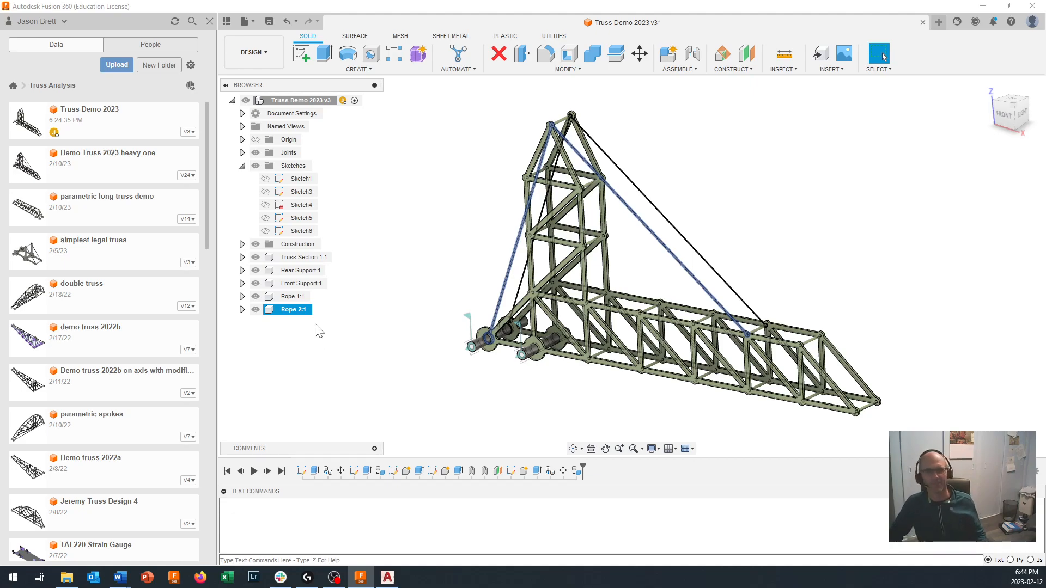
{"action": "left_click", "coordinate": [294, 297]}
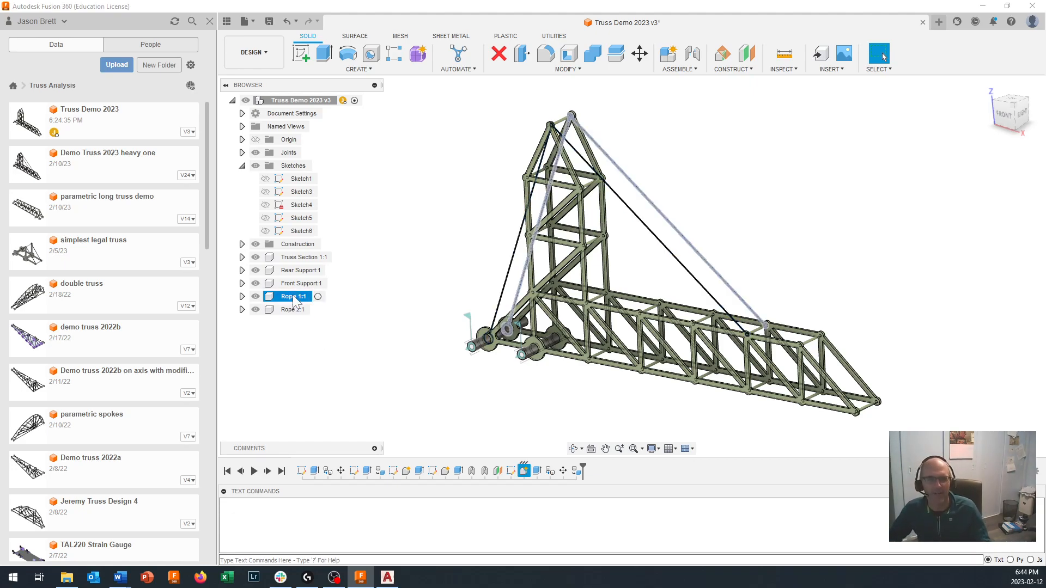
{"action": "left_click", "coordinate": [293, 310], "text": "ctrl"}
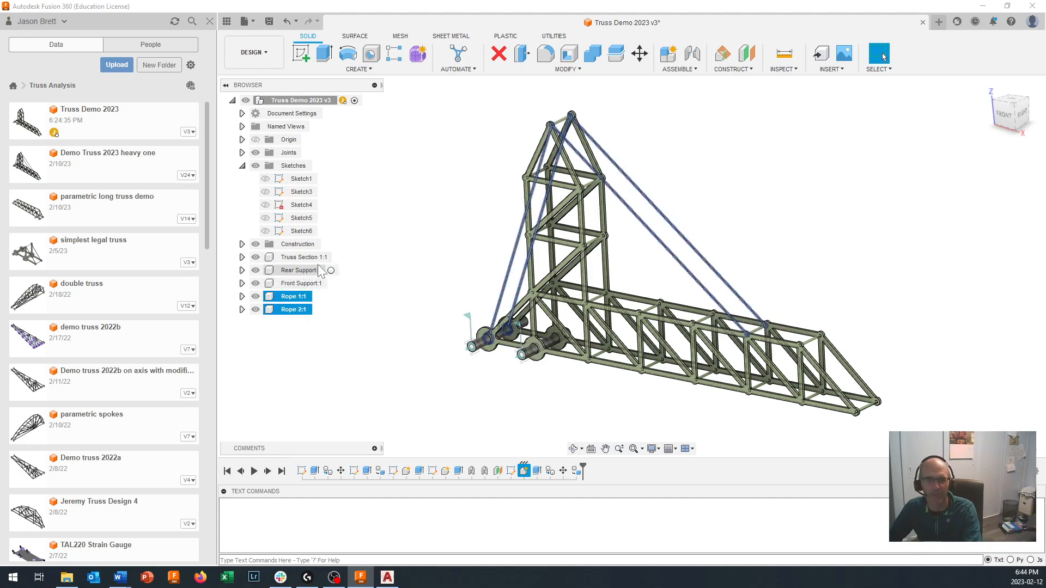
{"action": "left_click", "coordinate": [297, 259], "text": "shift"}
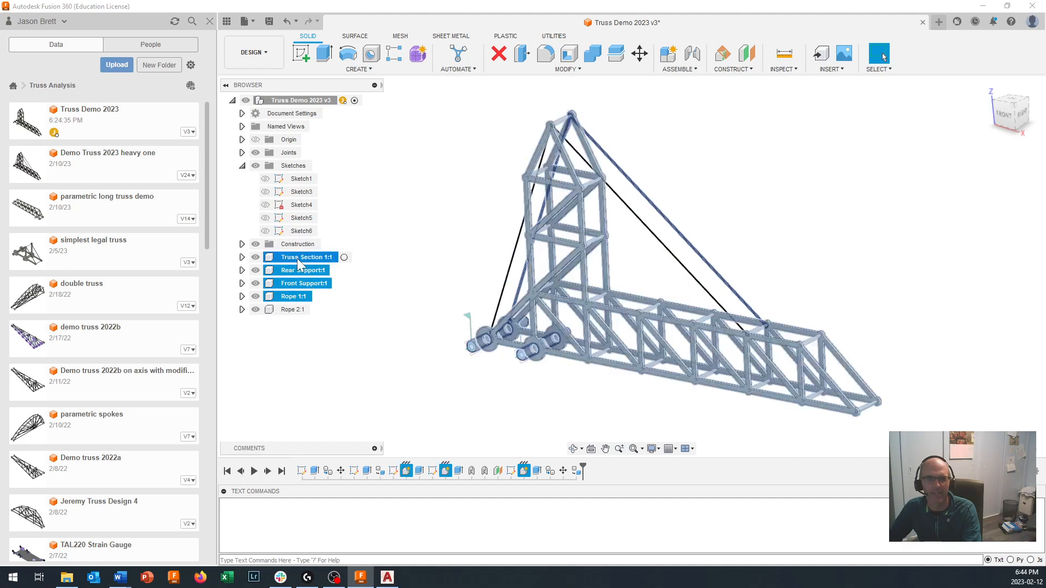
{"action": "left_click", "coordinate": [384, 304]}
- Lock the Truss Section 1, Rope 1 and Rope 2 components together in a rigid group that includes child components
{"action": "left_click", "coordinate": [292, 309]}
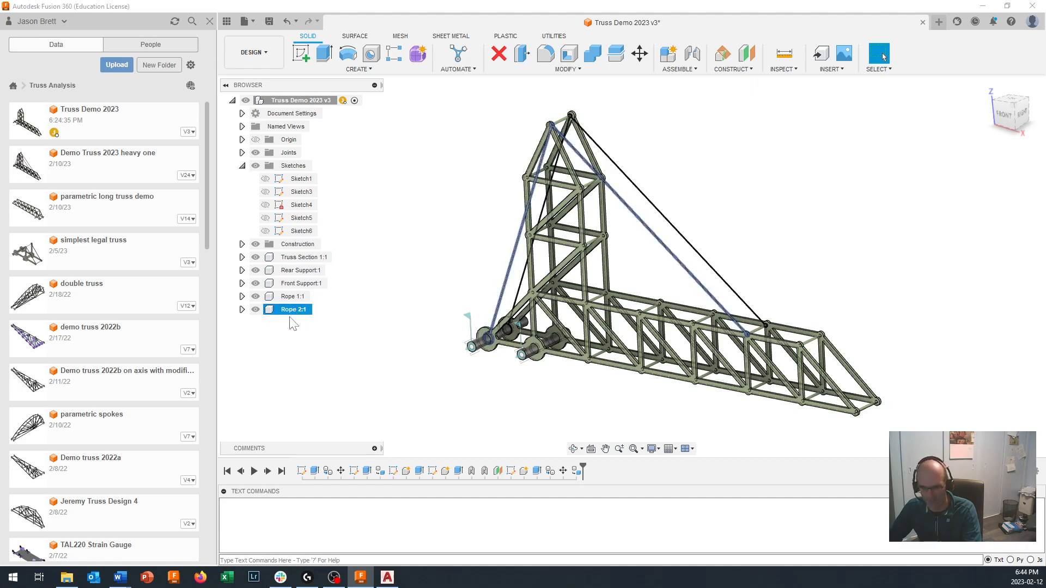
{"action": "left_click", "coordinate": [292, 296], "text": "ctrl"}
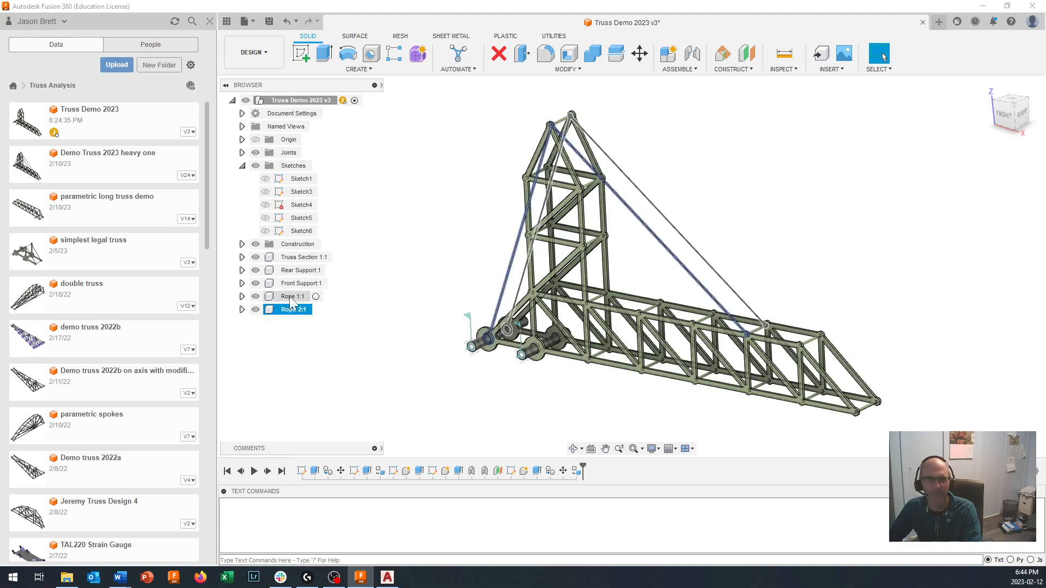
{"action": "left_click", "coordinate": [299, 259], "text": "ctrl"}
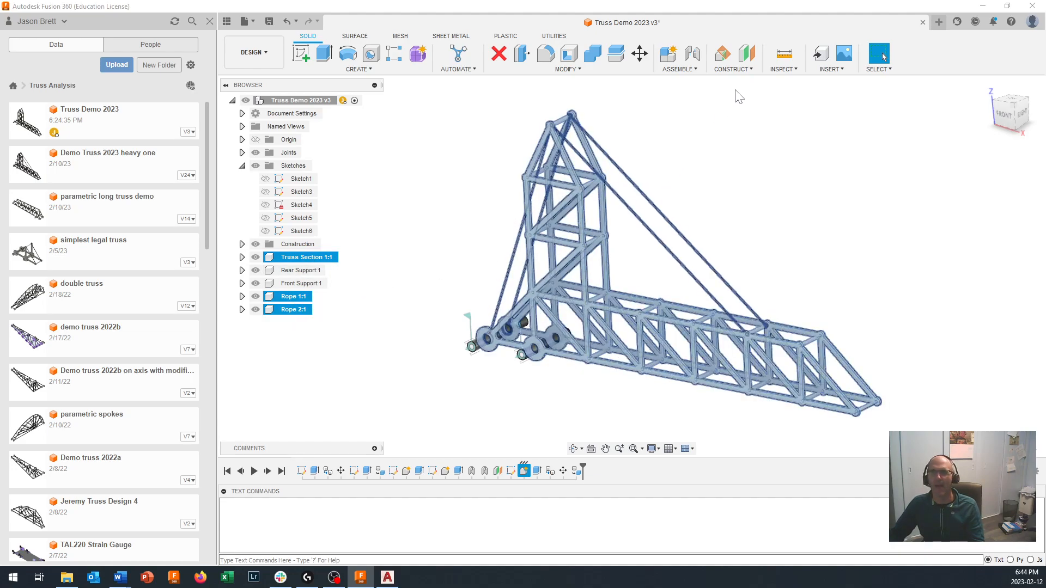
{"action": "left_click", "coordinate": [731, 70]}
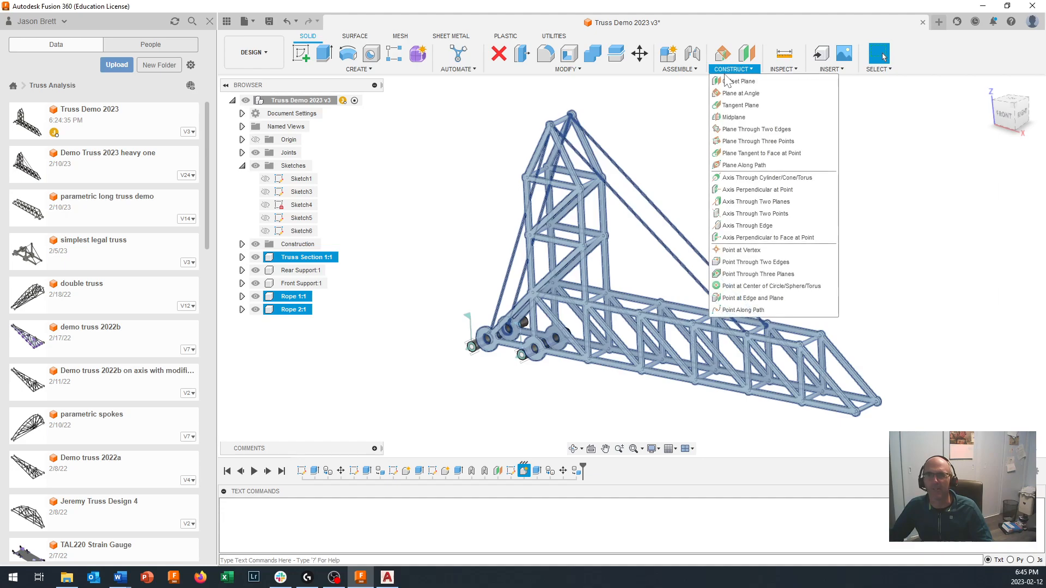
{"action": "left_click", "coordinate": [680, 70]}
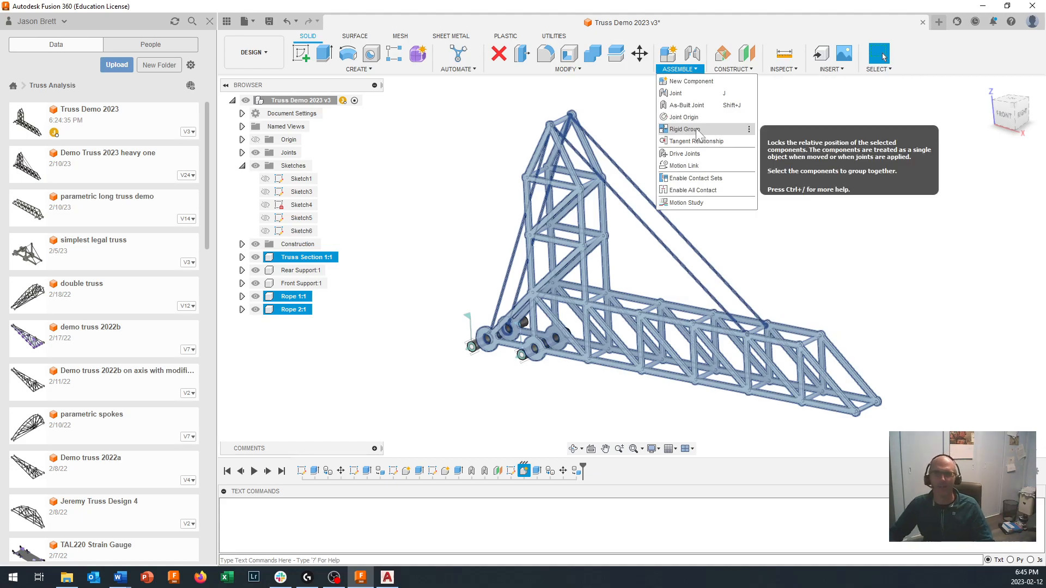
{"action": "left_click", "coordinate": [698, 131]}
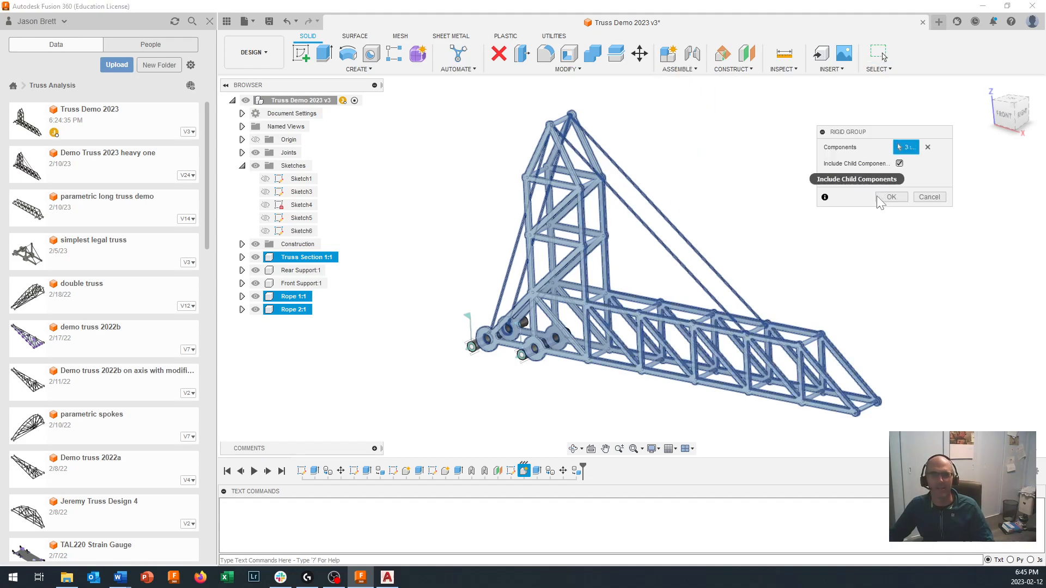
{"action": "left_click", "coordinate": [892, 198]}
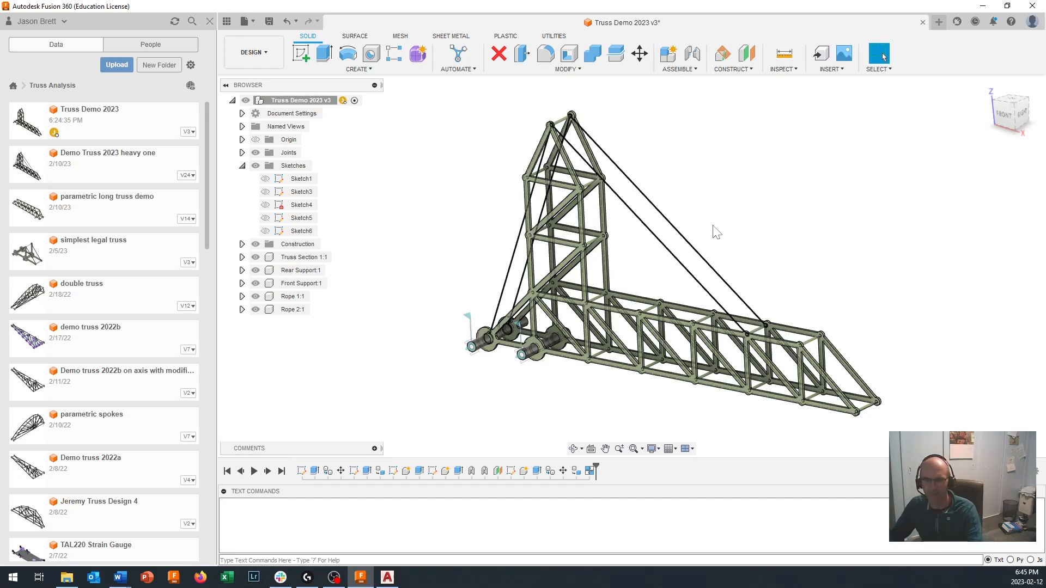
{"action": "middle_click_drag", "start_coordinate": [716, 232], "coordinate": [648, 270], "text": "shift"}
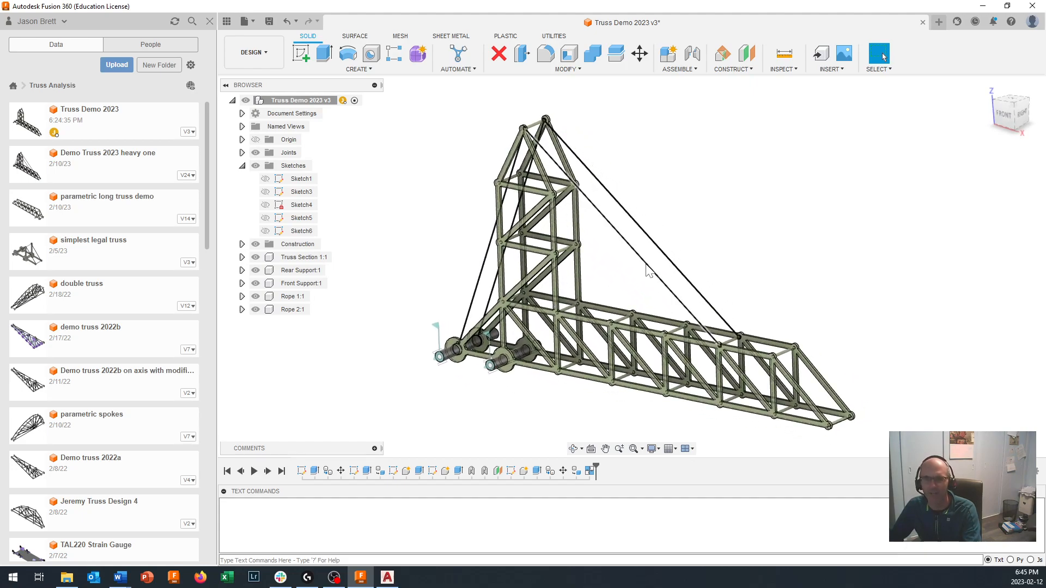
- Inspect the physical properties of the MDF material assigned to Truss Section 1 without changing them
{"action": "middle_click_drag", "start_coordinate": [647, 271], "coordinate": [645, 268], "text": "shift"}
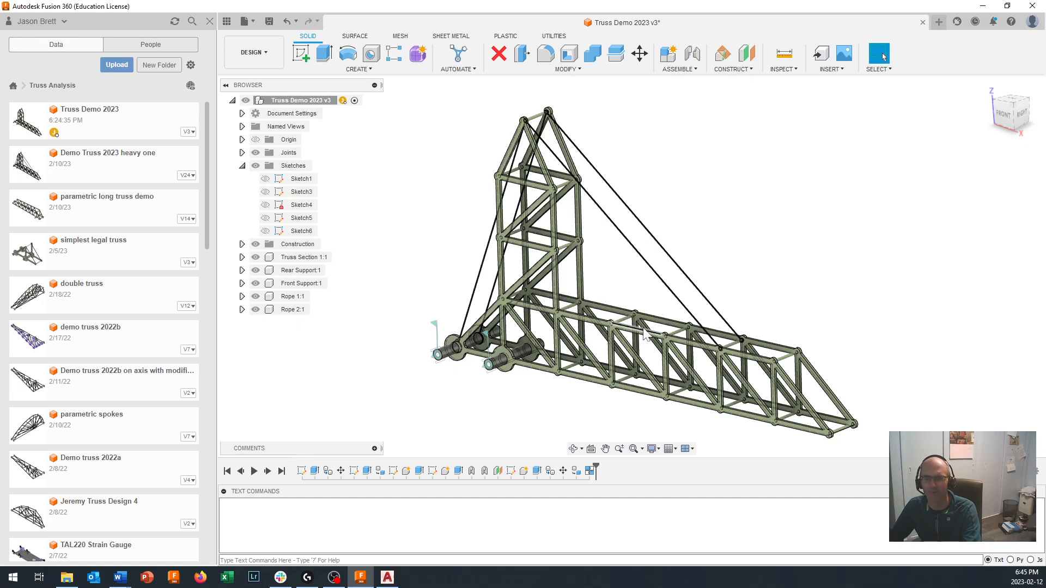
{"action": "middle_click_drag", "start_coordinate": [642, 329], "coordinate": [643, 331], "text": "shift"}
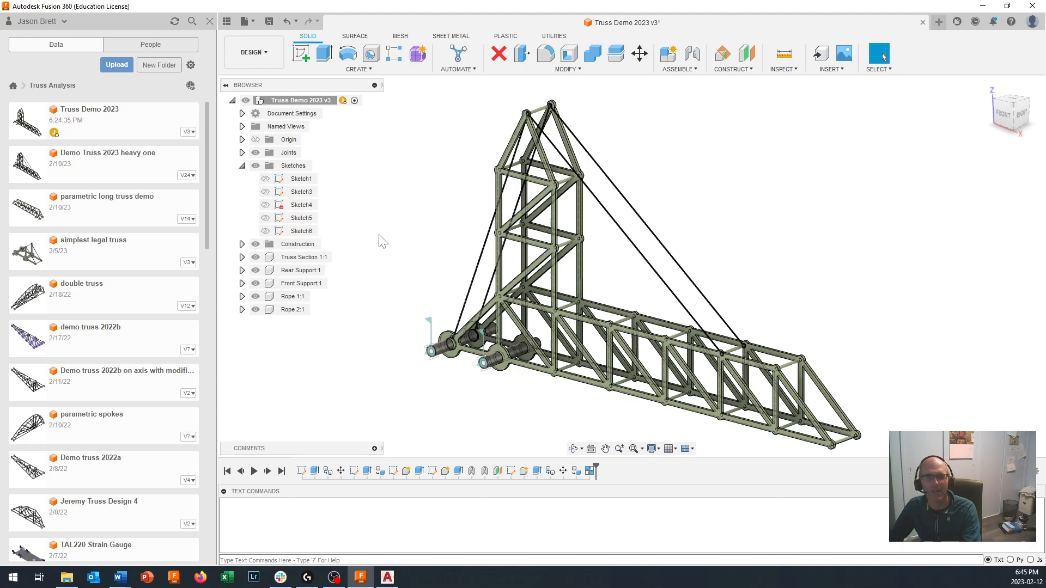
{"action": "right_click", "coordinate": [299, 258]}
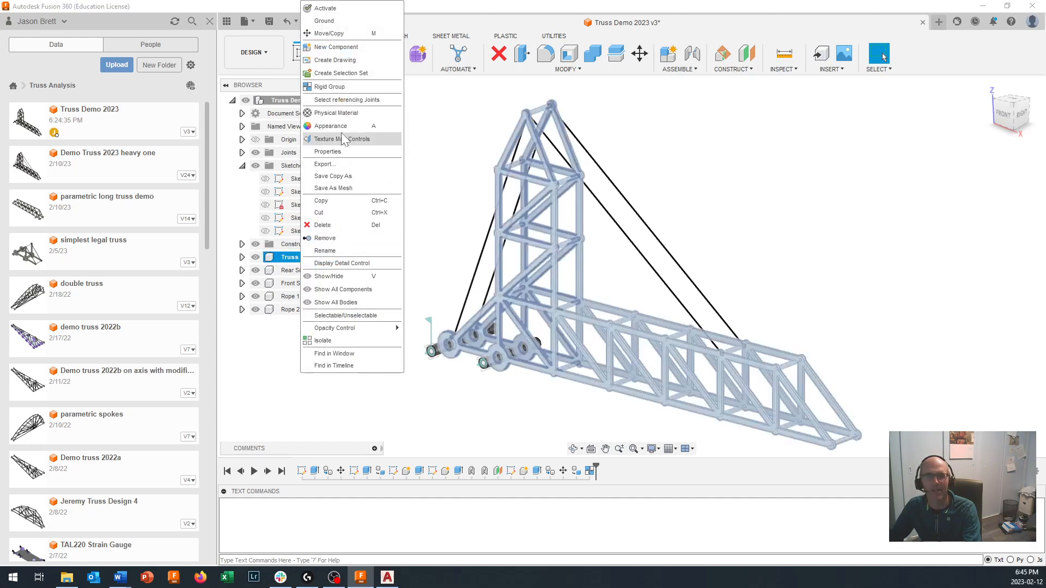
{"action": "left_click", "coordinate": [349, 114]}
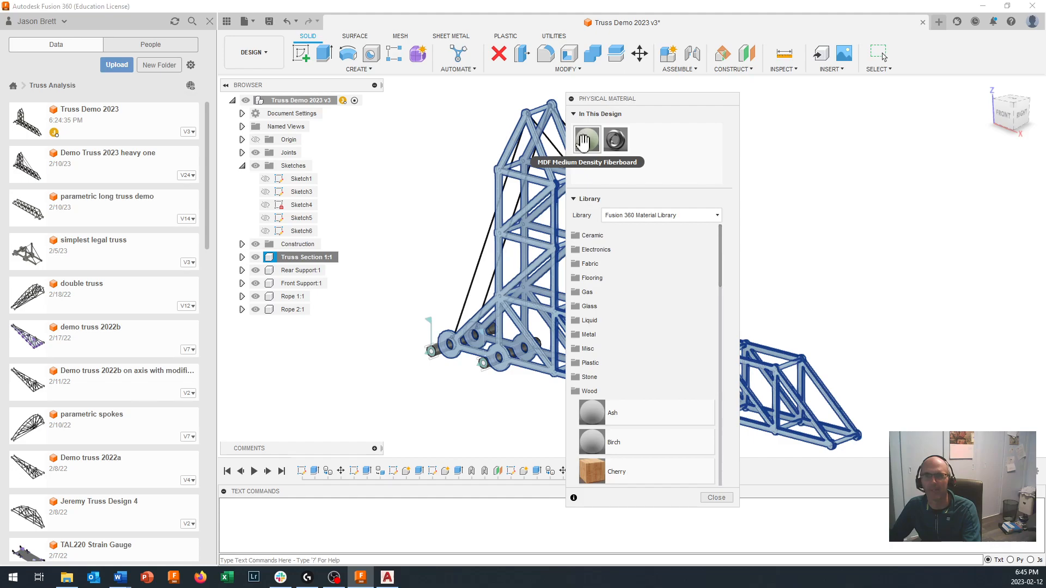
{"action": "right_click", "coordinate": [588, 143]}
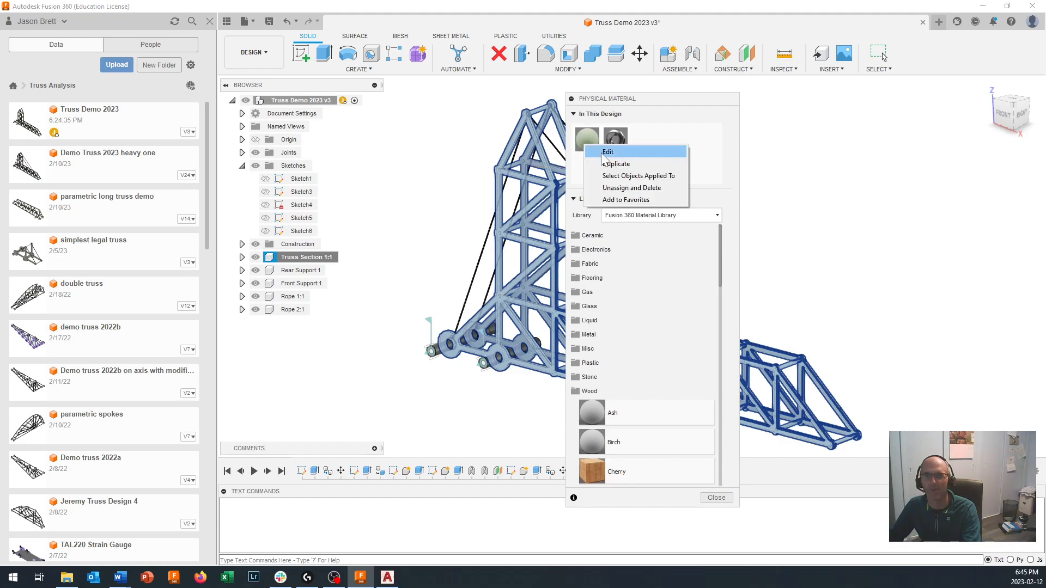
{"action": "left_click", "coordinate": [607, 152]}
{"action": "left_click", "coordinate": [819, 146]}
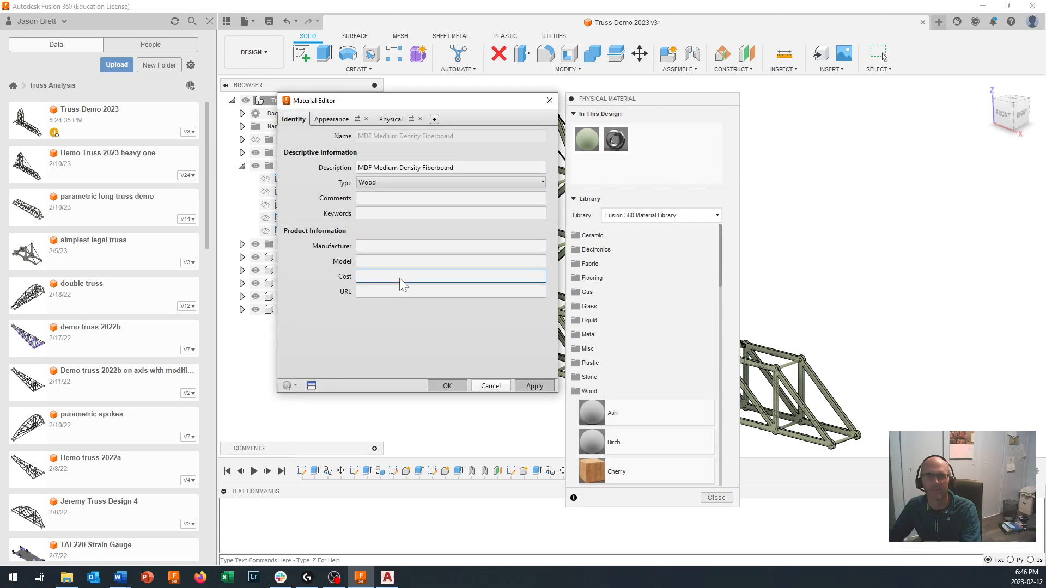
{"action": "left_click", "coordinate": [391, 119]}
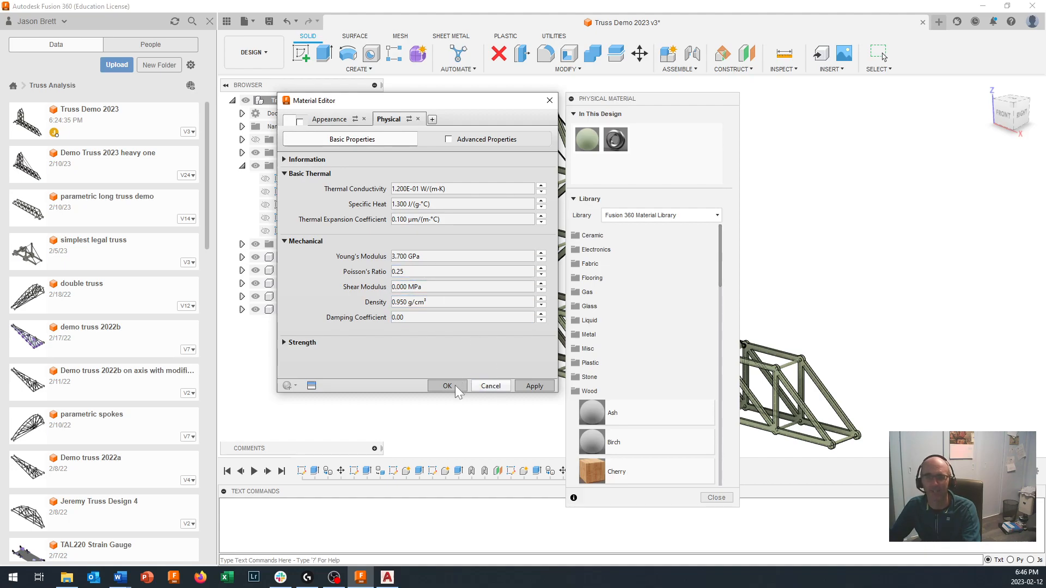
{"action": "left_click", "coordinate": [495, 388]}
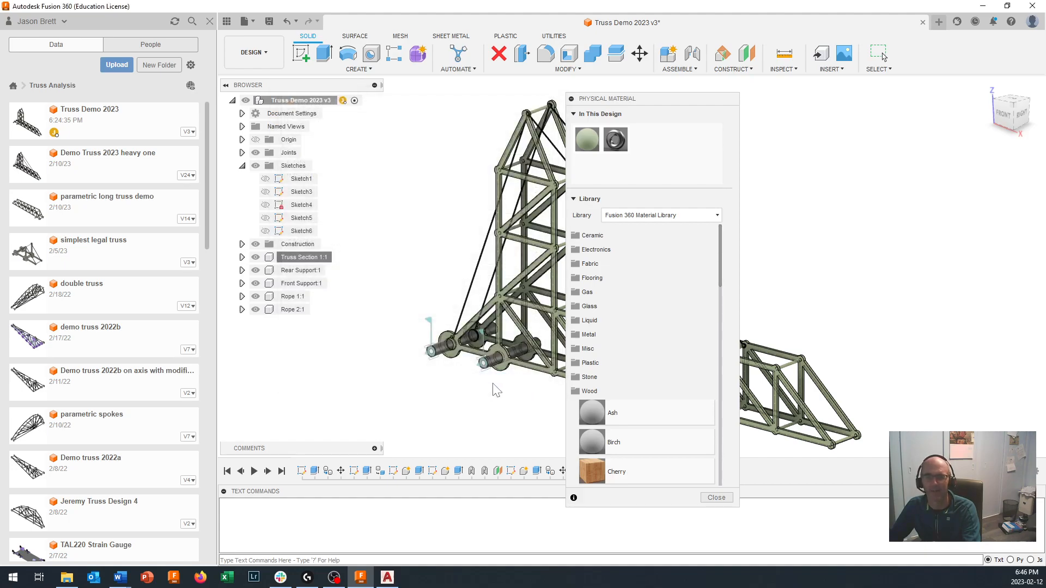
{"action": "left_click", "coordinate": [707, 499]}
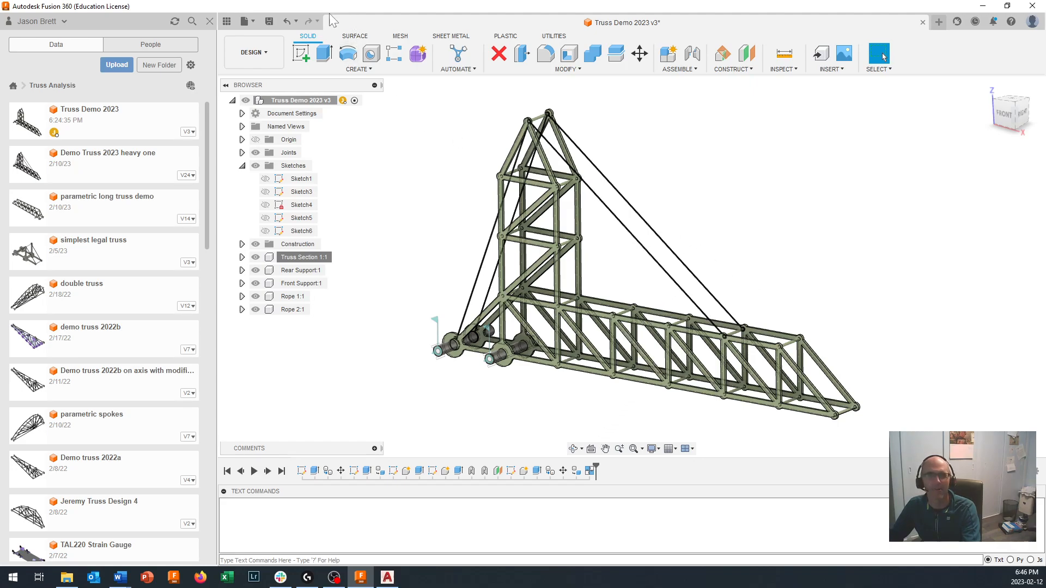
- Save the design as a new version and look at the version history of Truss Demo 2023
{"action": "left_click", "coordinate": [270, 21]}
{"action": "left_click", "coordinate": [520, 304]}
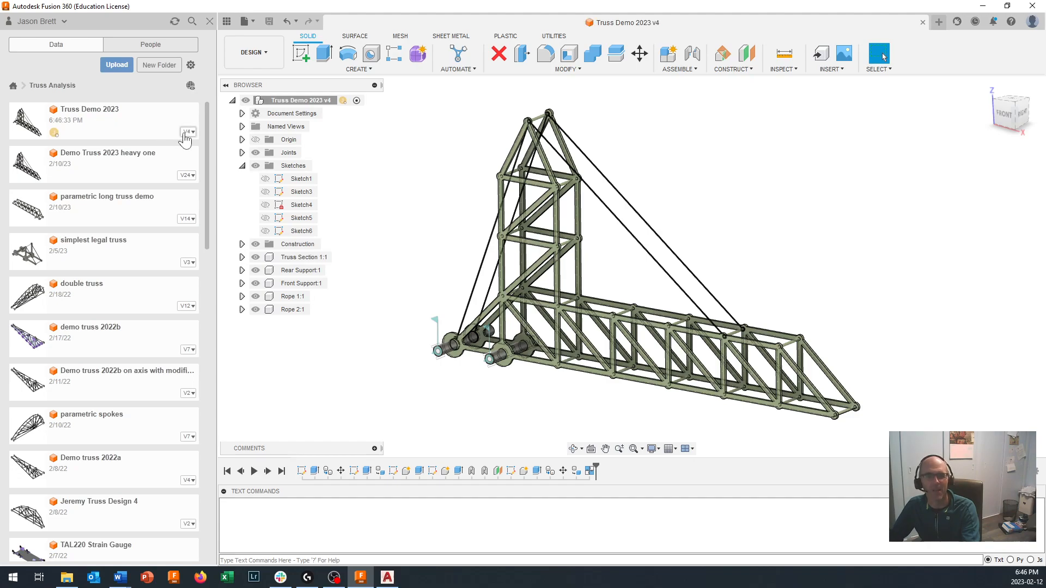
{"action": "left_click", "coordinate": [187, 139]}
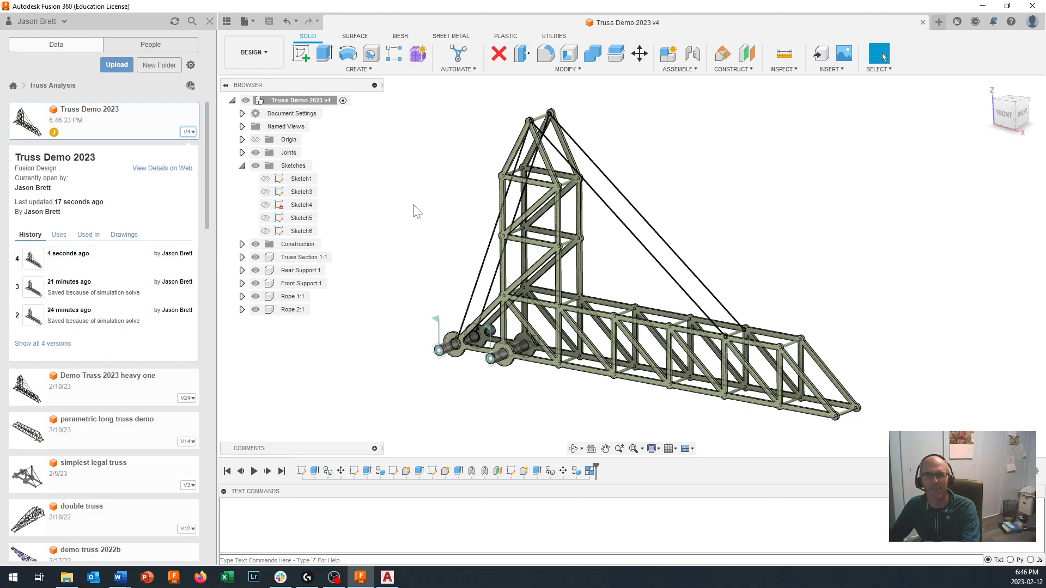
{"action": "left_click", "coordinate": [188, 138]}
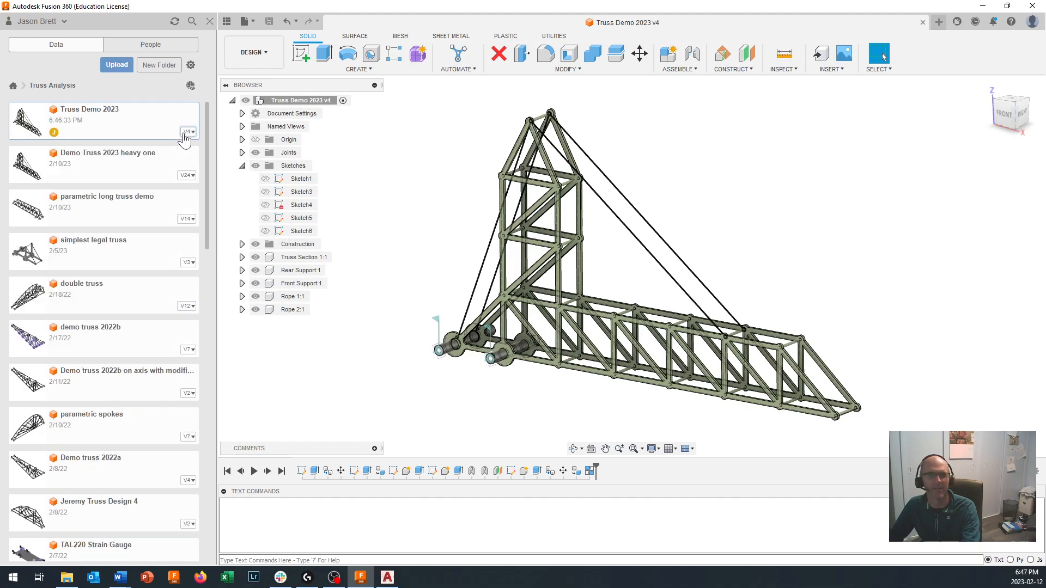
- Switch to the Simulation workspace and clone the Study 2 structural buckling study
{"action": "left_click", "coordinate": [245, 53]}
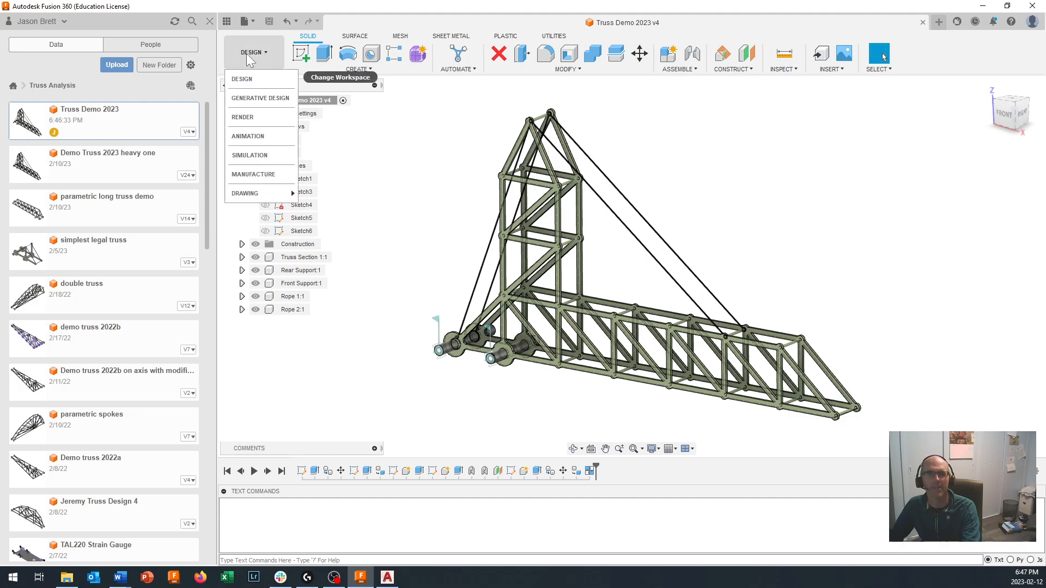
{"action": "left_click", "coordinate": [249, 155]}
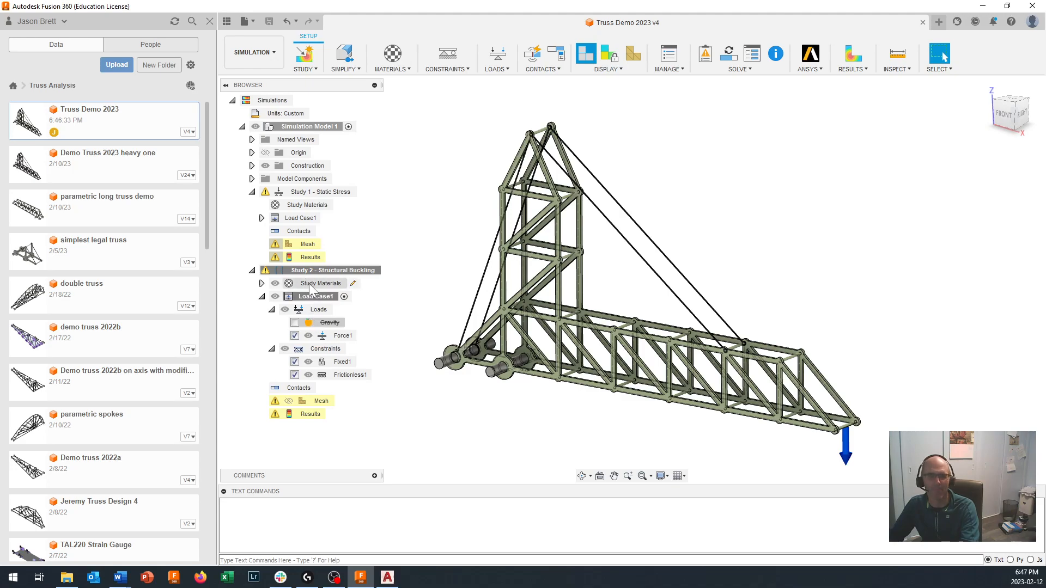
{"action": "right_click", "coordinate": [313, 270]}
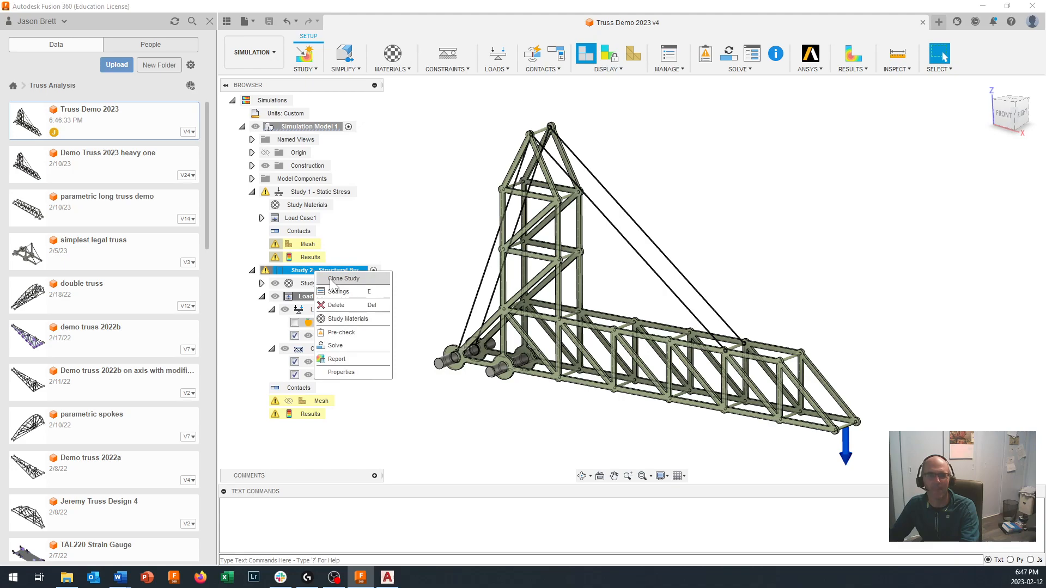
{"action": "left_click", "coordinate": [344, 279]}
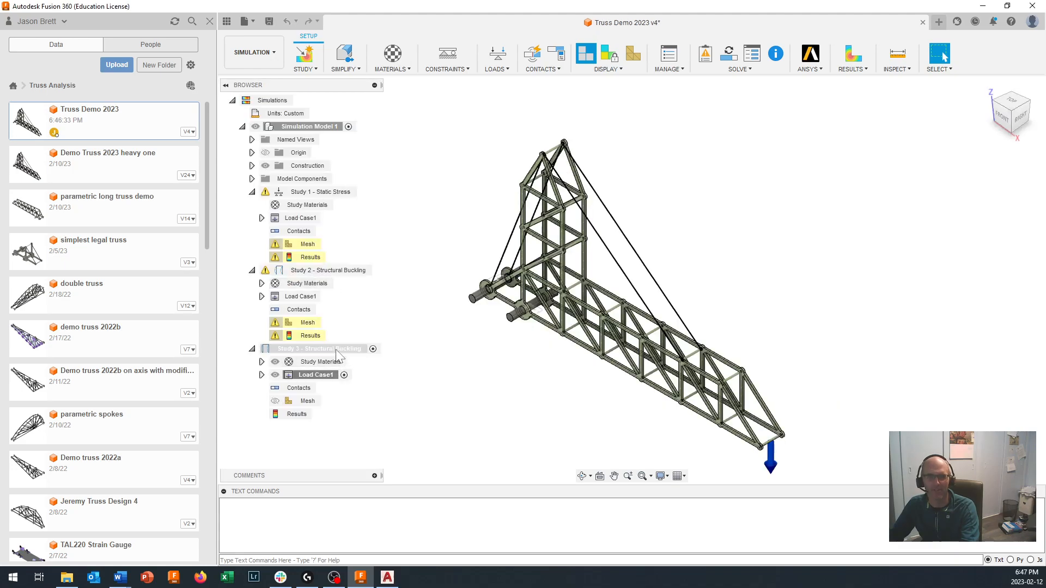
- Clone the Study 1 static stress study
{"action": "left_click", "coordinate": [323, 193]}
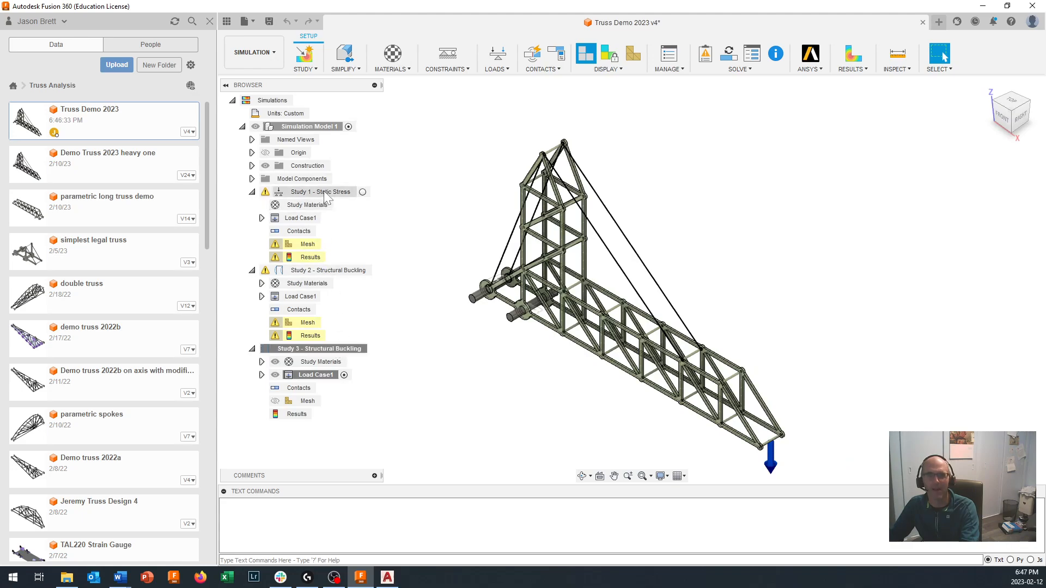
{"action": "right_click", "coordinate": [325, 194]}
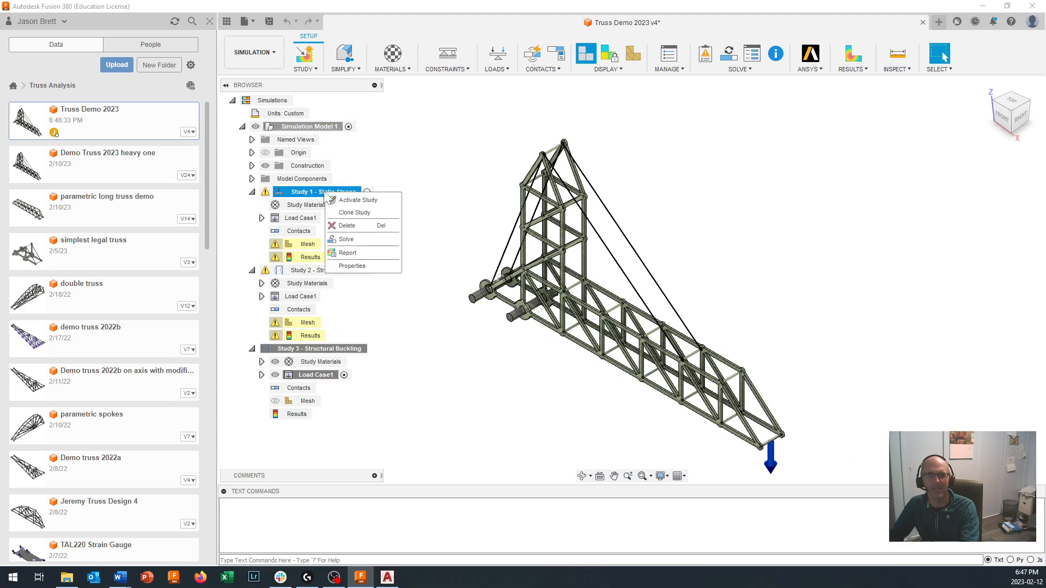
{"action": "left_click", "coordinate": [351, 214]}
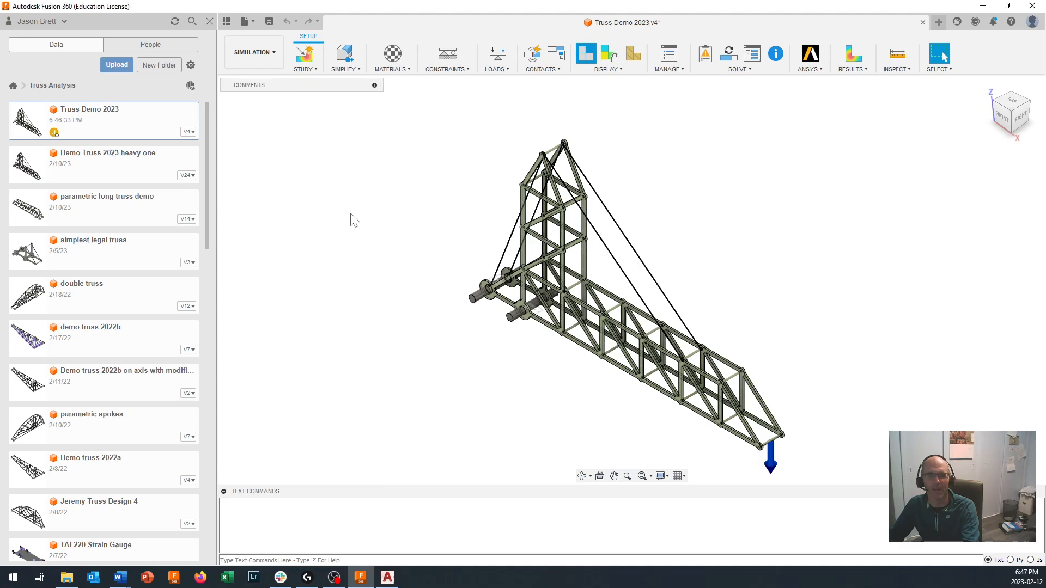
- Activate the cloned structural buckling study, Study 3
{"action": "scroll", "coordinate": [354, 294], "scroll_direction": "down", "scroll_amount": 1}
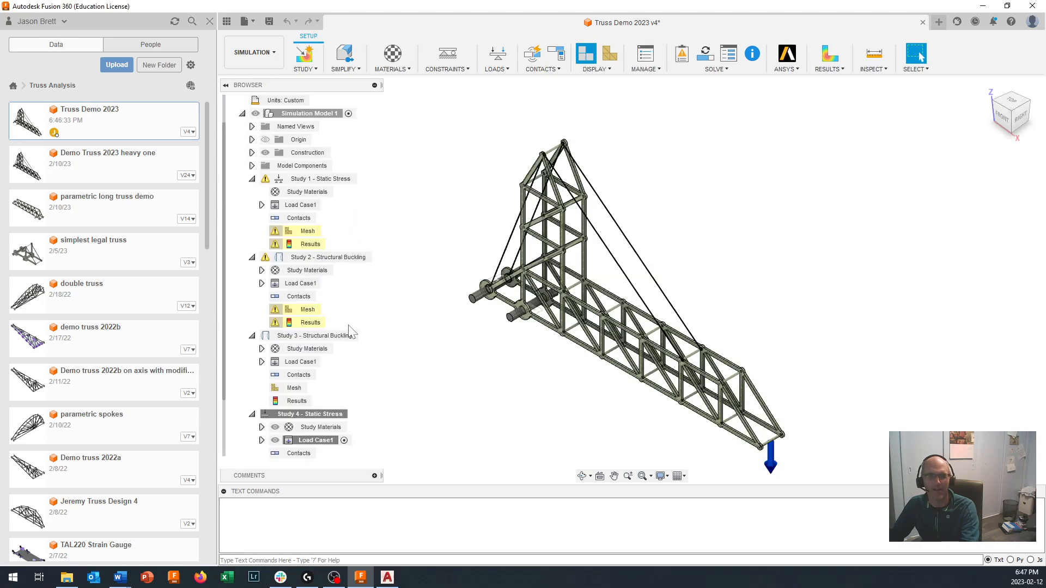
{"action": "left_click", "coordinate": [335, 337]}
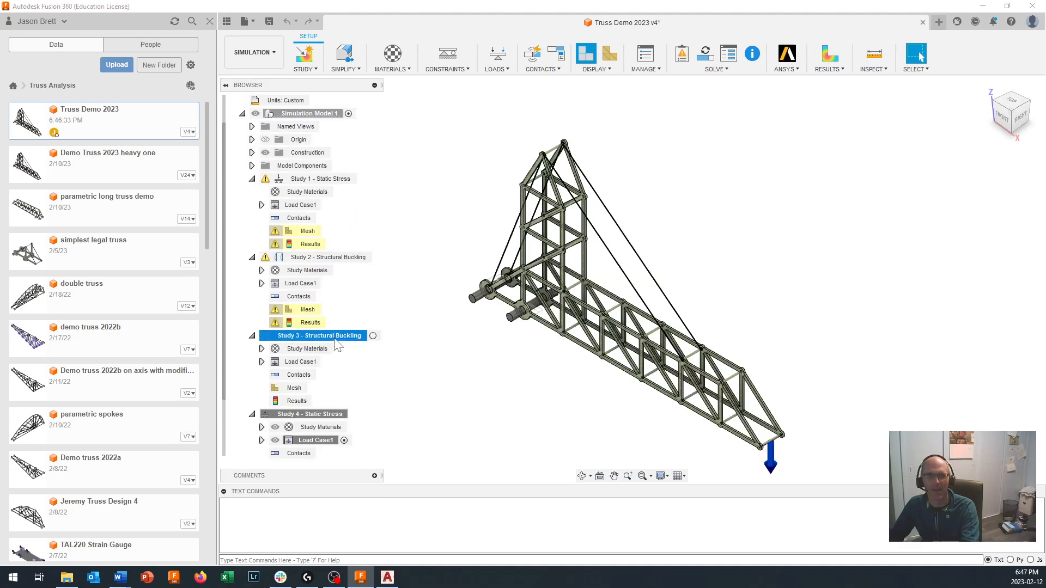
{"action": "left_click", "coordinate": [373, 336]}
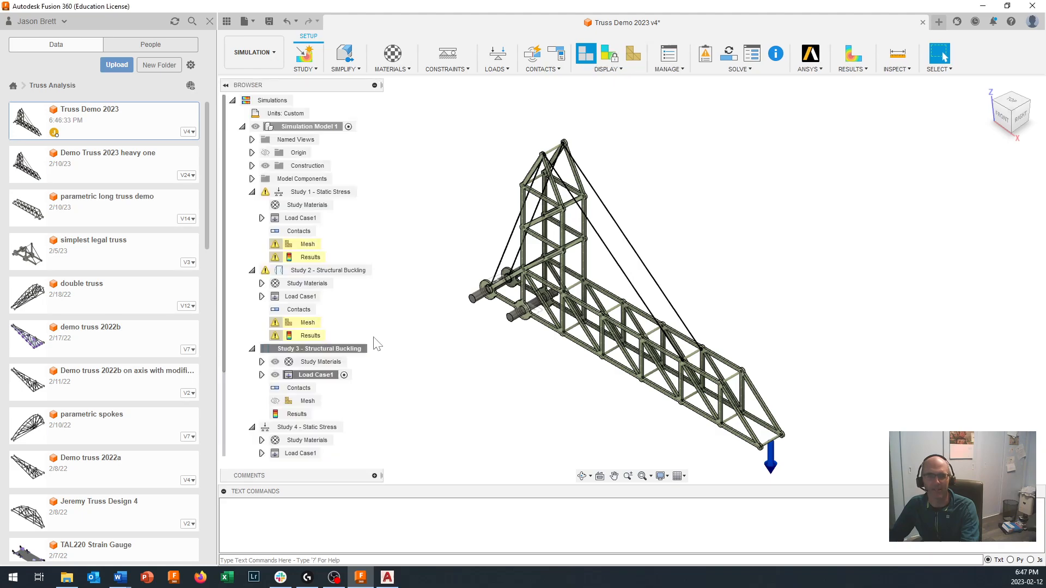
- Generate automatic contacts for the cloned structural buckling study with a 0.10 mm detection tolerance for solids
{"action": "scroll", "coordinate": [333, 390], "scroll_direction": "down", "scroll_amount": 3}
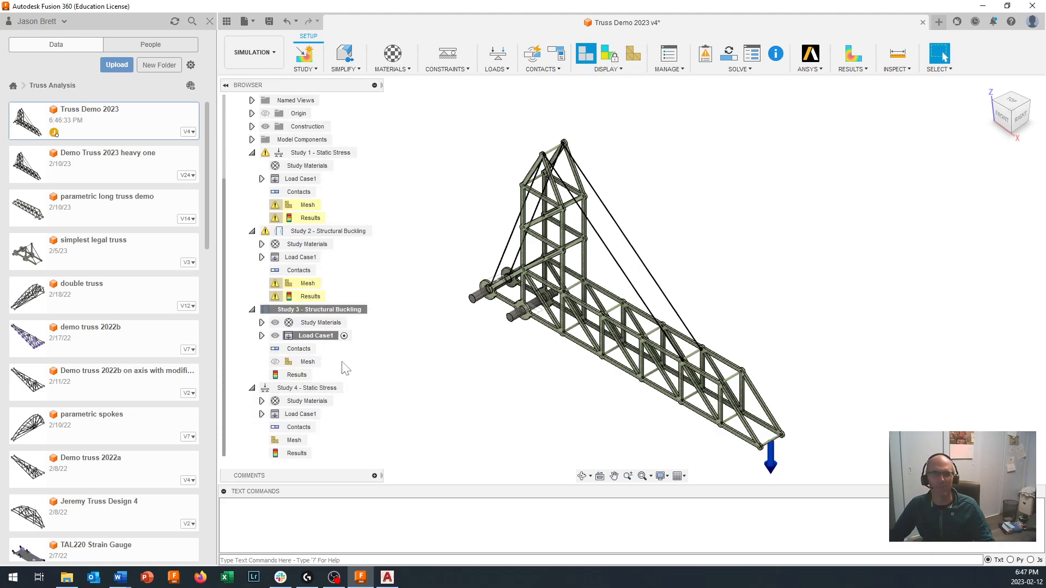
{"action": "left_click", "coordinate": [548, 70]}
{"action": "left_click", "coordinate": [552, 82]}
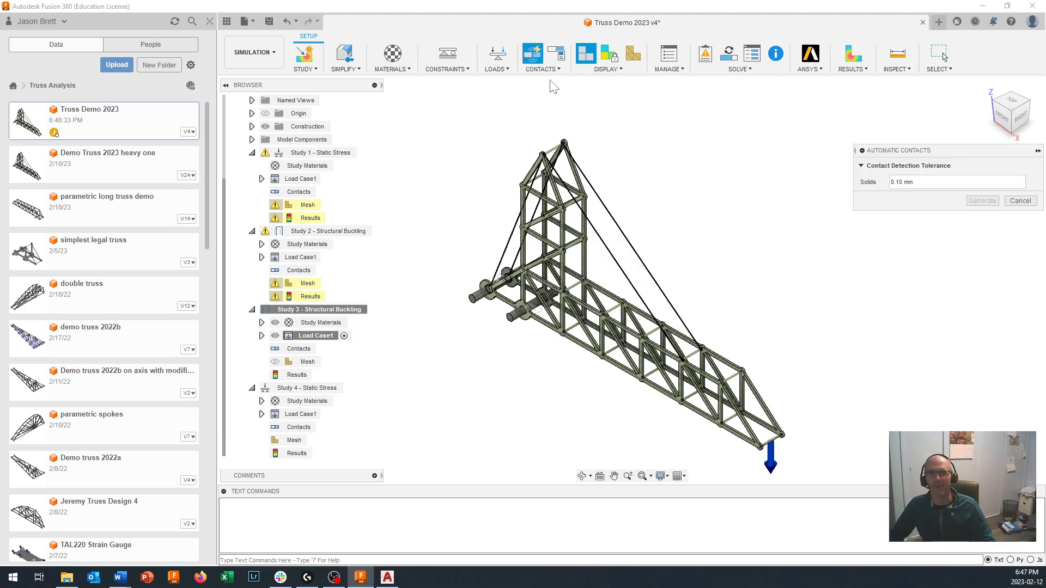
{"action": "left_click", "coordinate": [984, 203]}
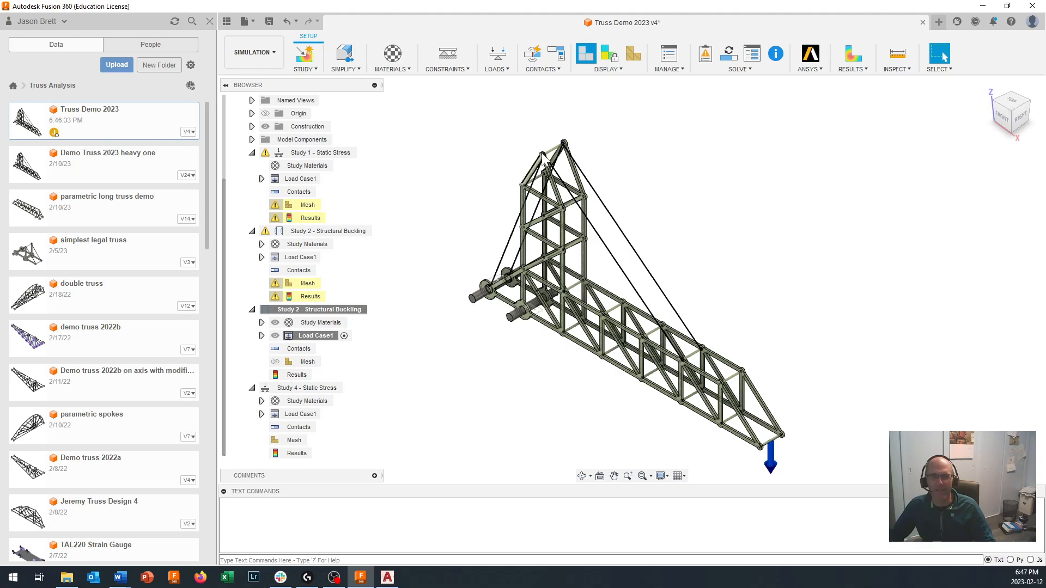
{"action": "right_click", "coordinate": [542, 72]}
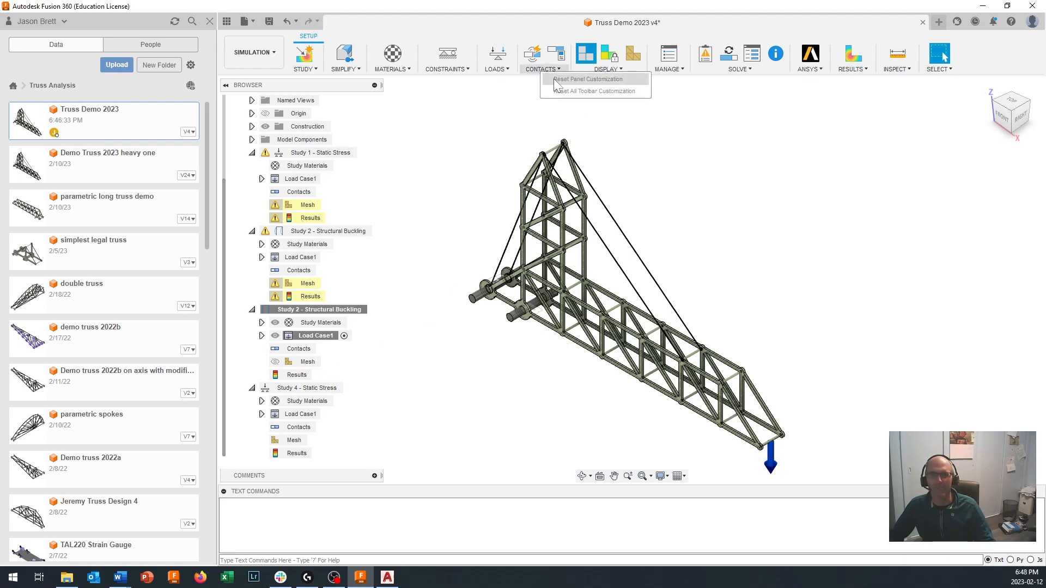
{"action": "left_click", "coordinate": [542, 70]}
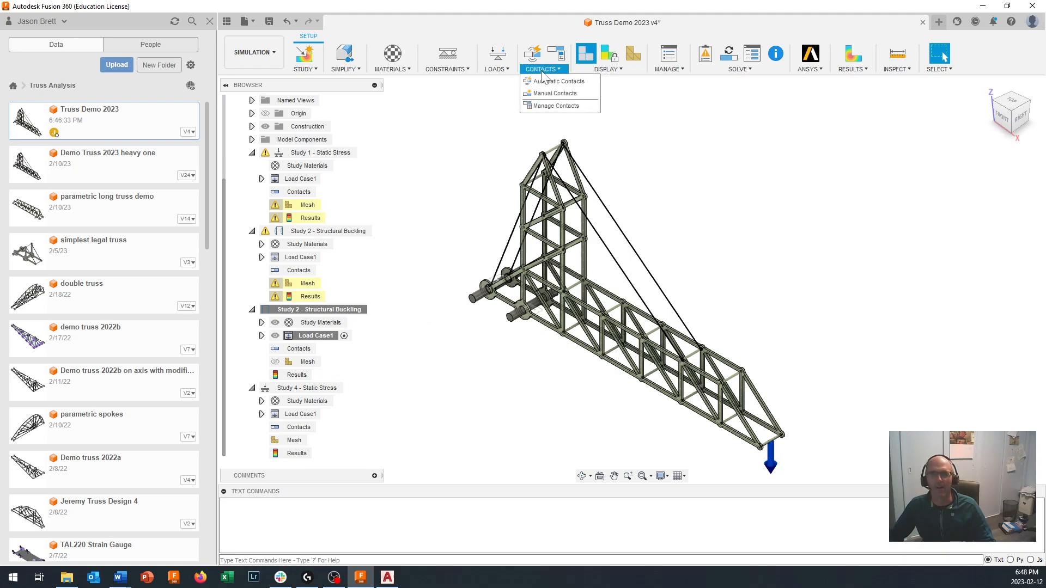
{"action": "left_click", "coordinate": [547, 81]}
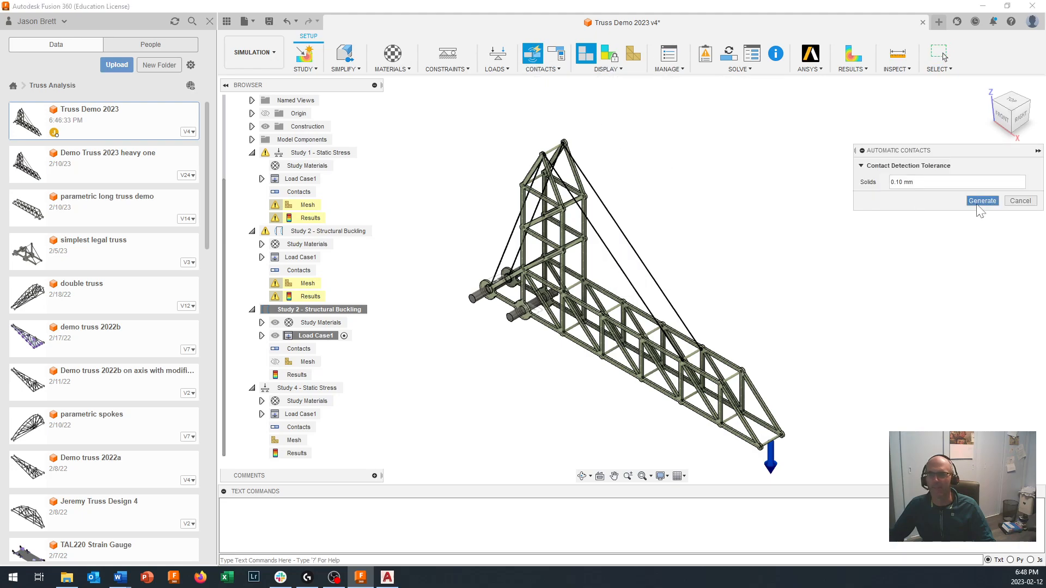
{"action": "left_click", "coordinate": [982, 201]}
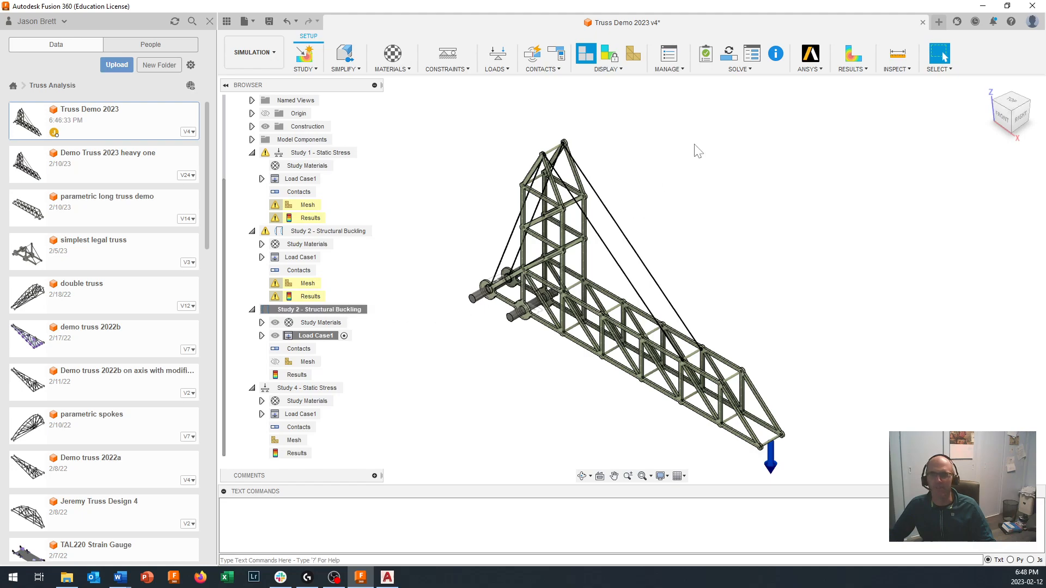
- Run the pre-check on the cloned structural buckling study and submit only that study for solving
{"action": "left_click", "coordinate": [743, 69]}
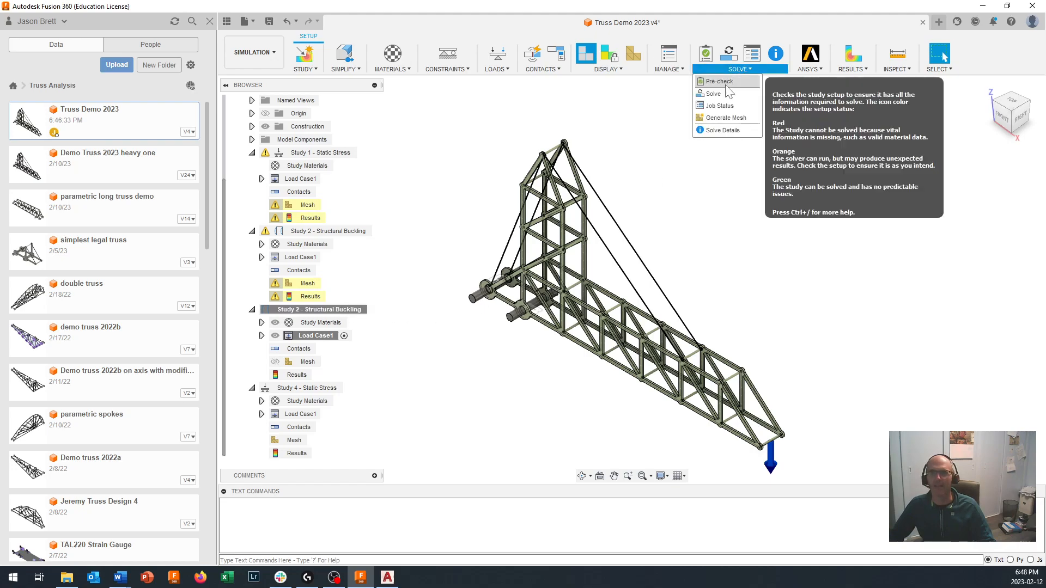
{"action": "left_click", "coordinate": [725, 81]}
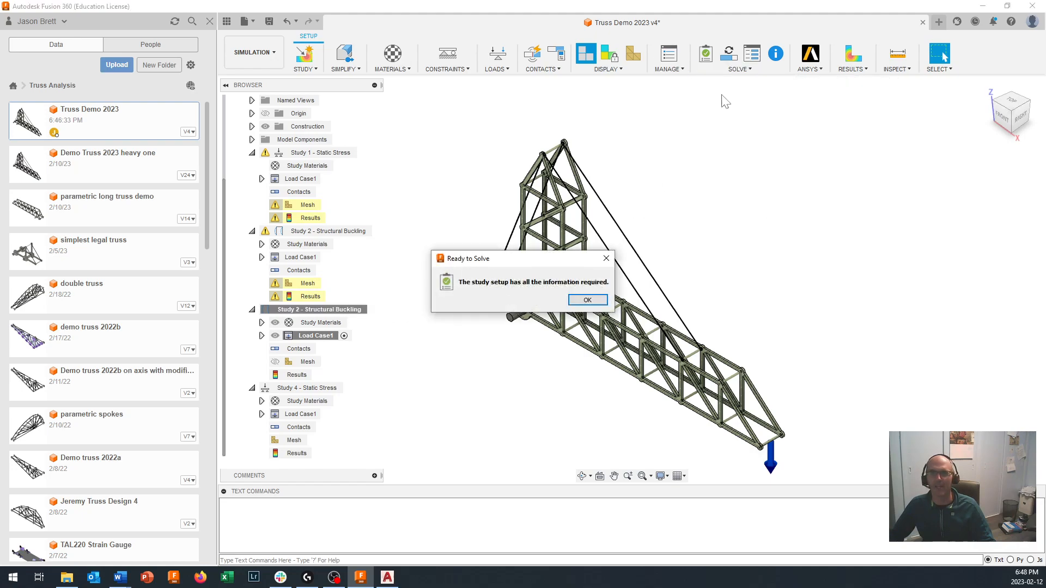
{"action": "left_click", "coordinate": [587, 300]}
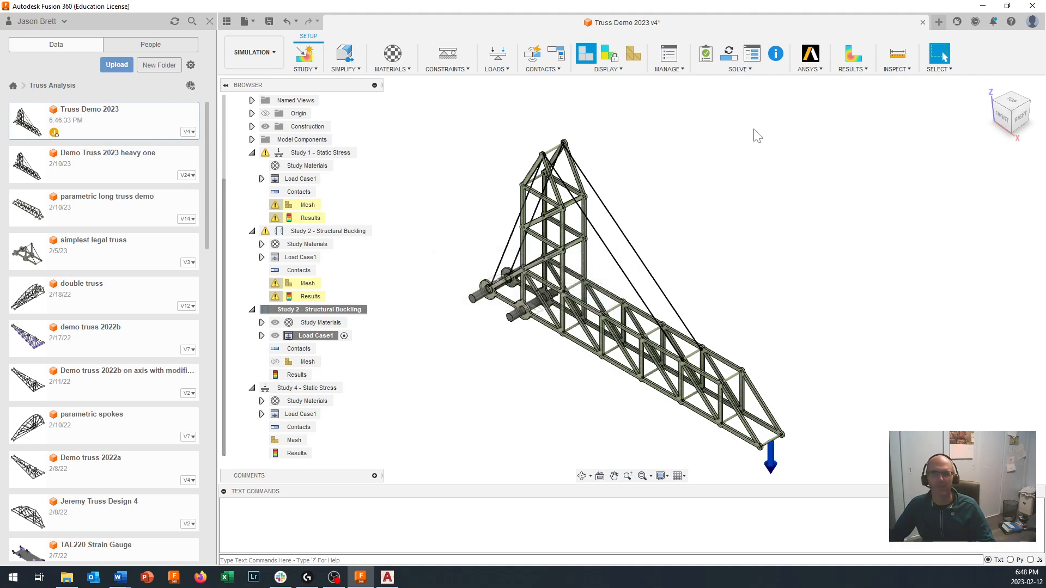
{"action": "left_click", "coordinate": [744, 71]}
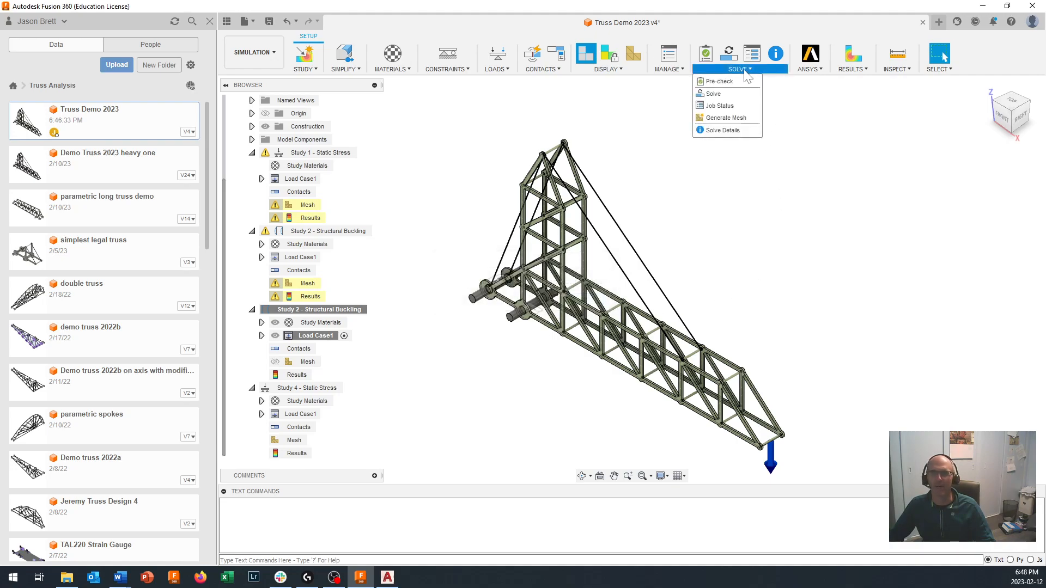
{"action": "left_click", "coordinate": [719, 94]}
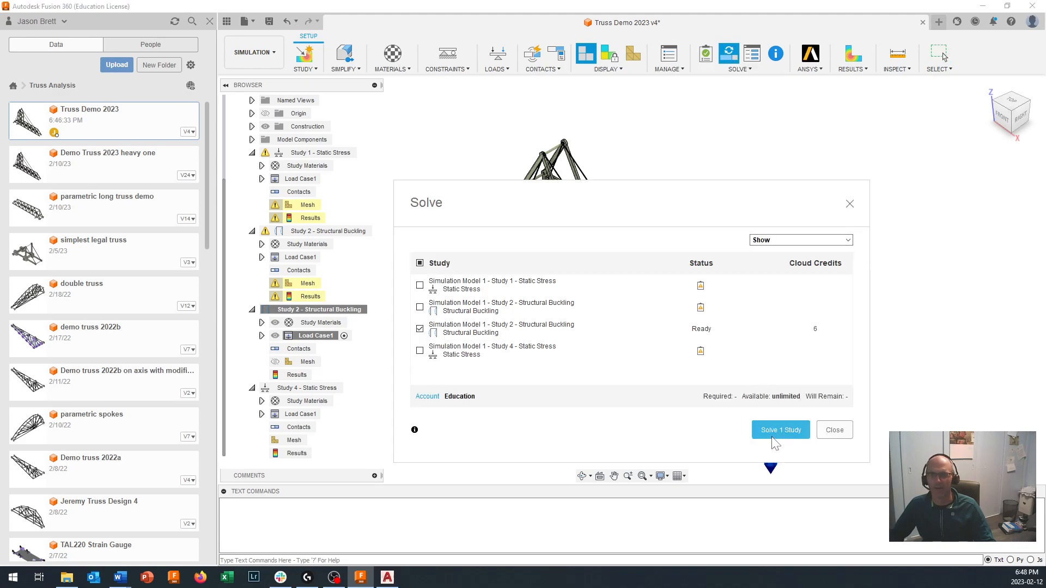
{"action": "left_click", "coordinate": [776, 430]}
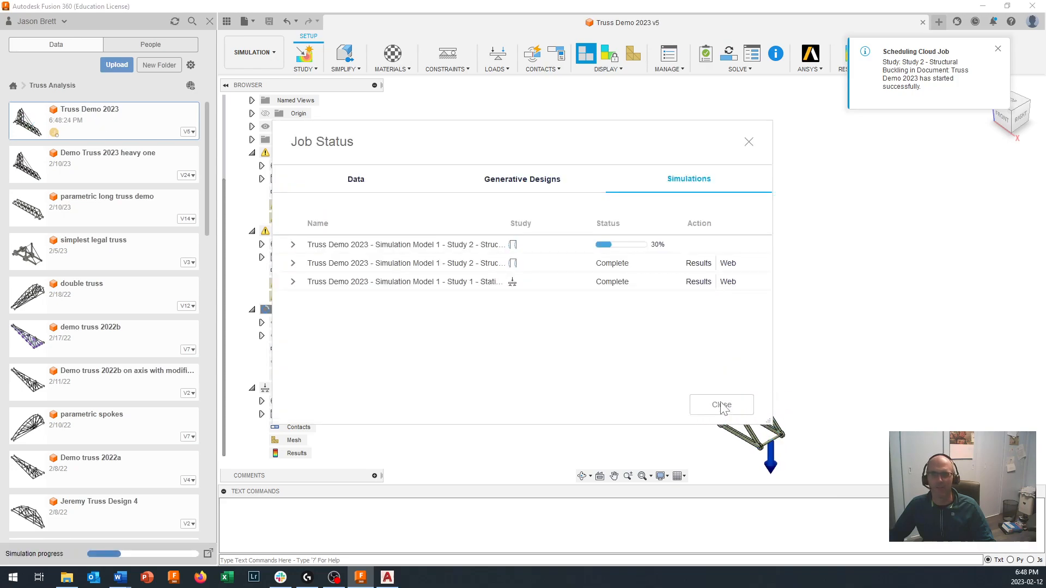
- Activate the cloned static stress study, Study 4, and generate its automatic contacts with a 0.10 mm detection tolerance for solids
{"action": "left_click", "coordinate": [722, 406]}
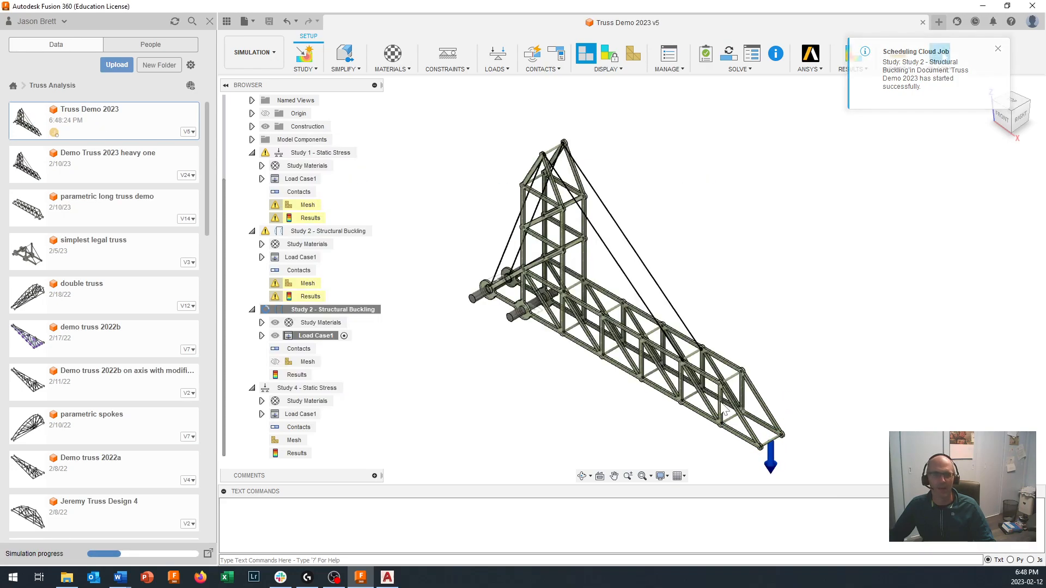
{"action": "left_click", "coordinate": [349, 388]}
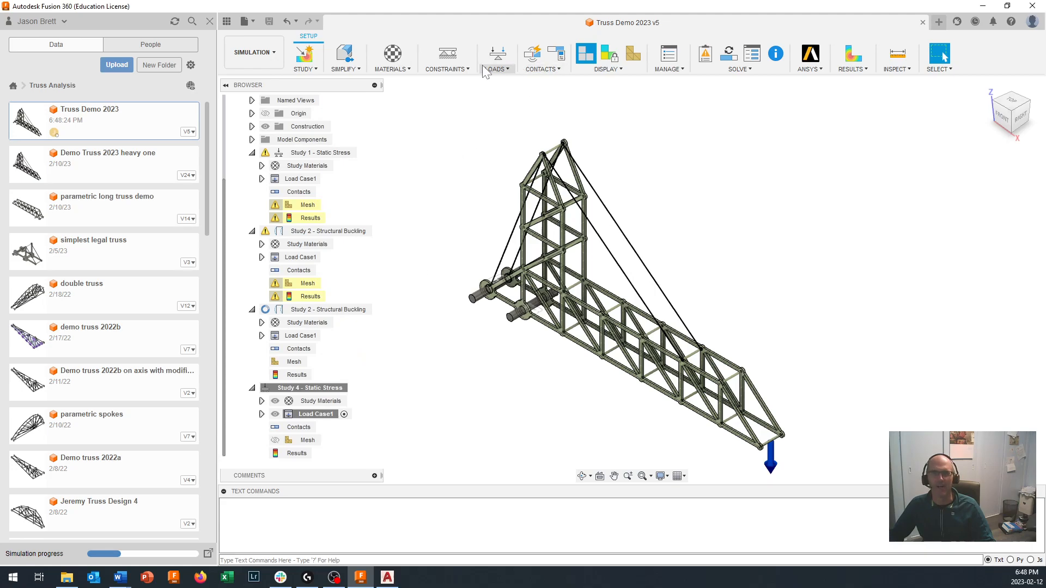
{"action": "left_click", "coordinate": [544, 70]}
{"action": "left_click", "coordinate": [550, 82]}
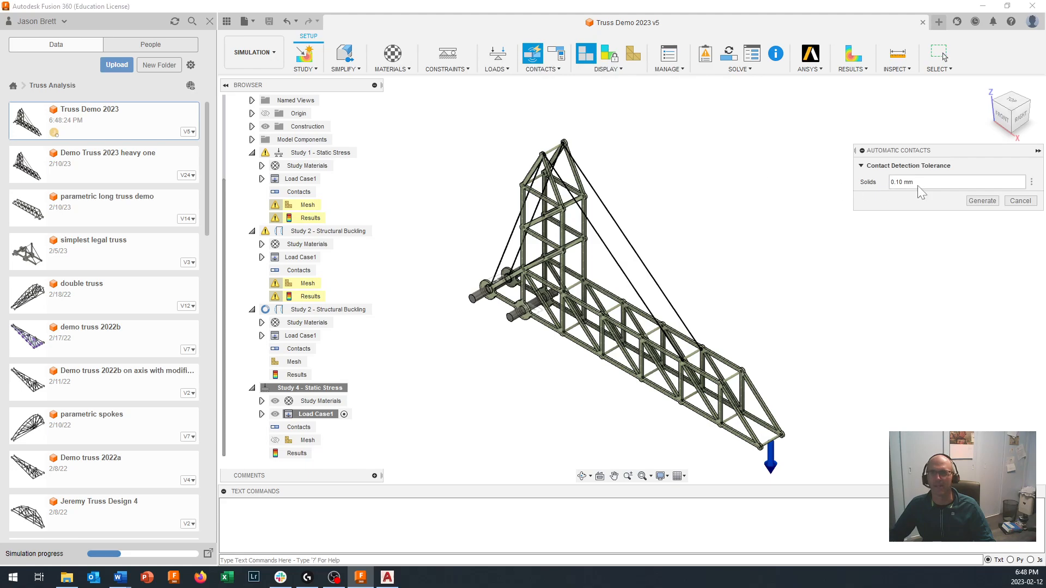
{"action": "left_click", "coordinate": [982, 201]}
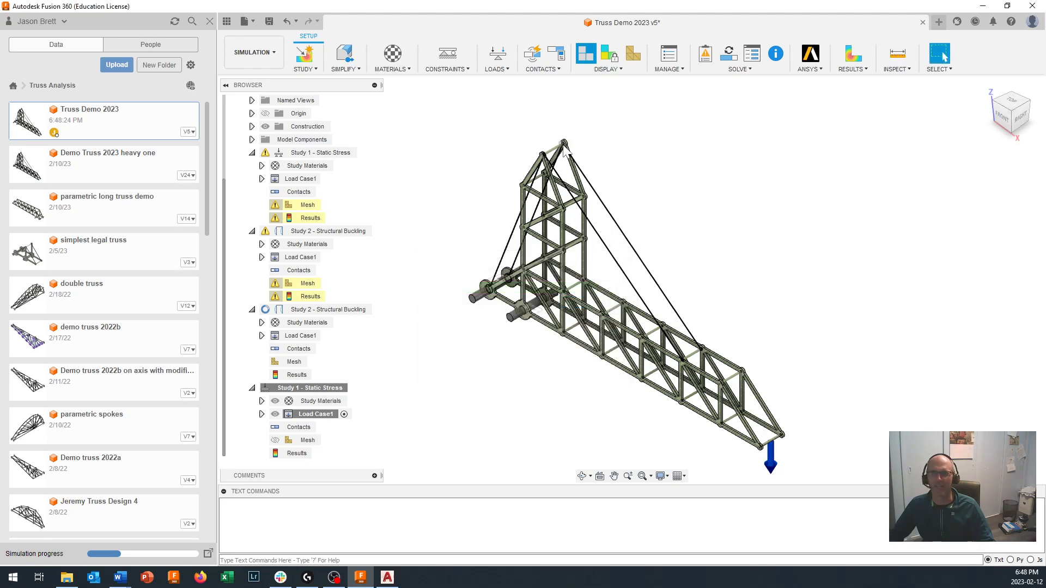
- Pre-check the cloned static stress study and regenerate its automatic contacts with the 0.10 mm solids tolerance
{"action": "left_click", "coordinate": [749, 70]}
{"action": "left_click", "coordinate": [718, 81]}
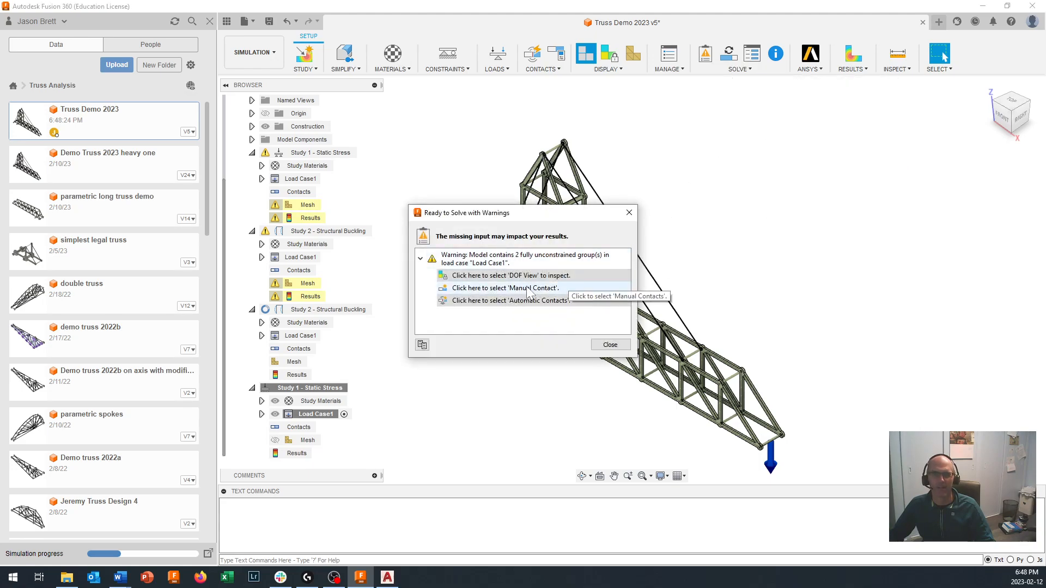
{"action": "left_click", "coordinate": [501, 300]}
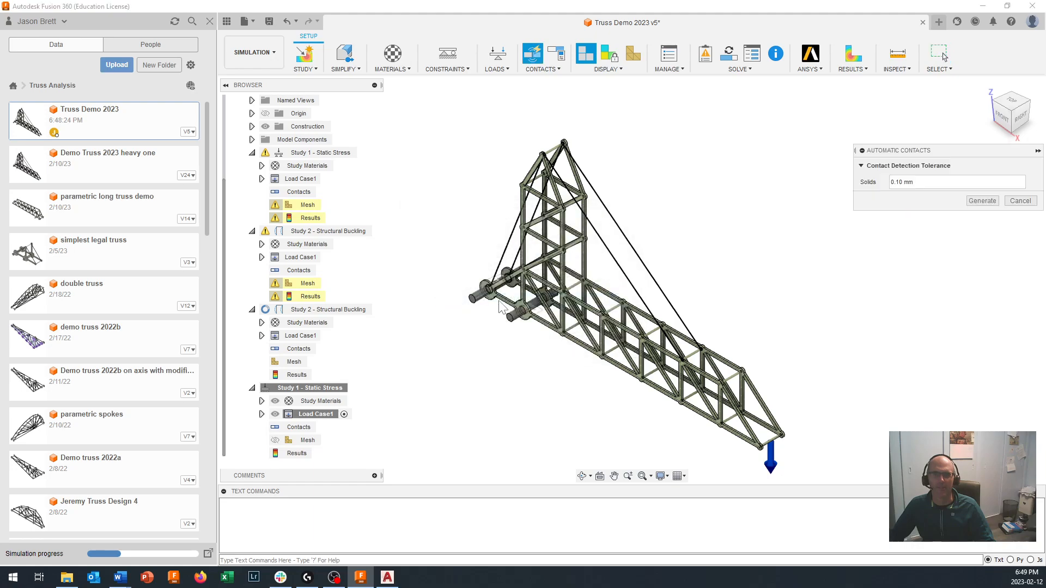
{"action": "left_click", "coordinate": [982, 201]}
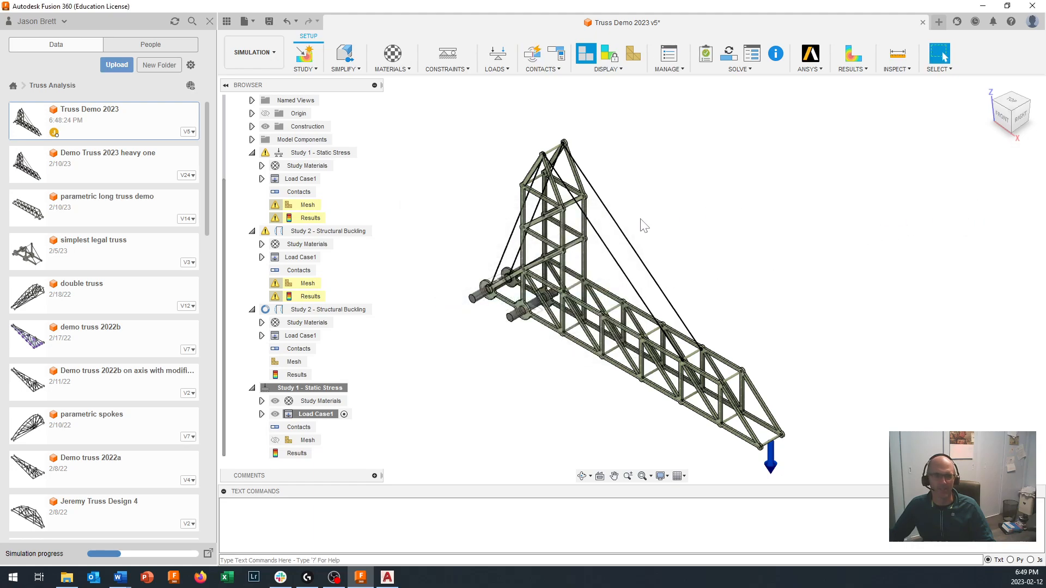
- Repeat the pre-check on the cloned static stress study and submit only that study for solving
{"action": "left_click", "coordinate": [740, 69]}
{"action": "left_click", "coordinate": [733, 81]}
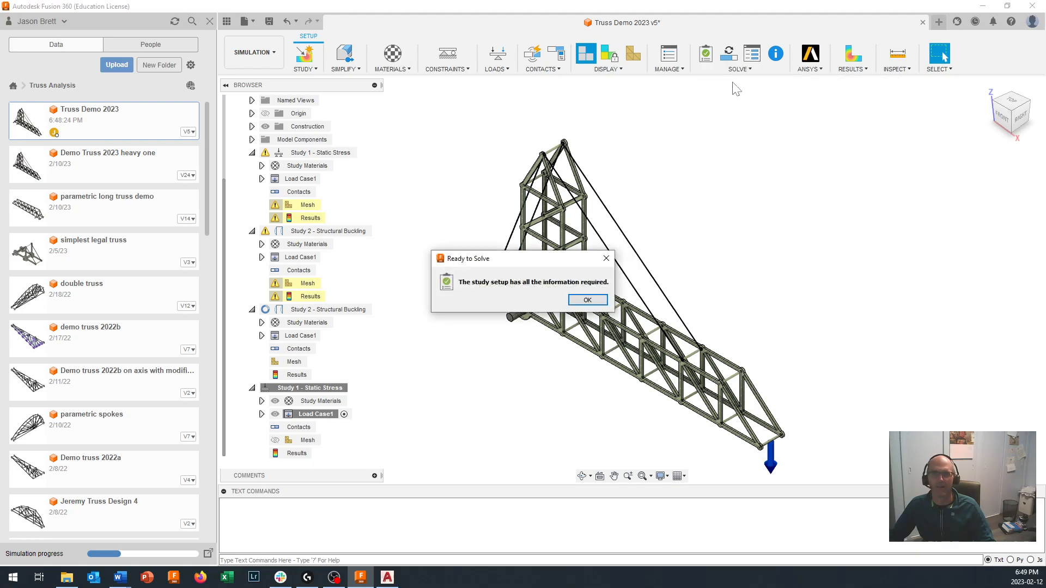
{"action": "left_click", "coordinate": [586, 300]}
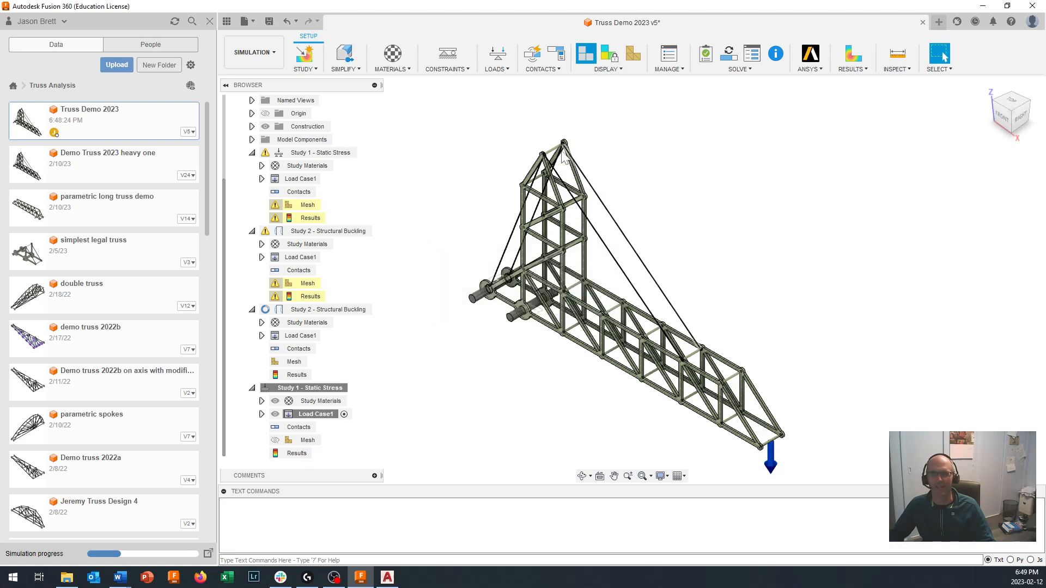
{"action": "left_click", "coordinate": [729, 71]}
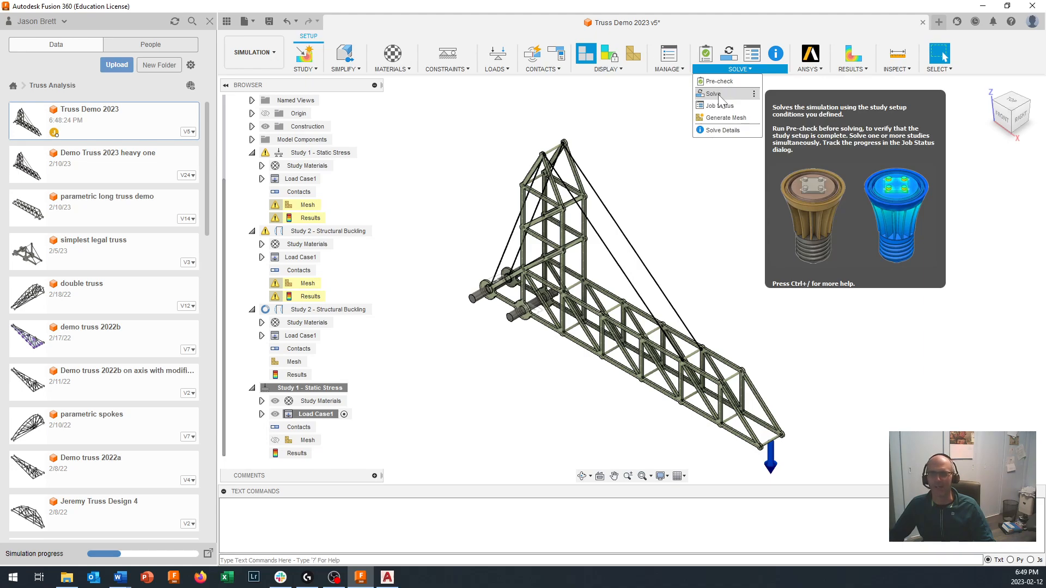
{"action": "left_click", "coordinate": [718, 96]}
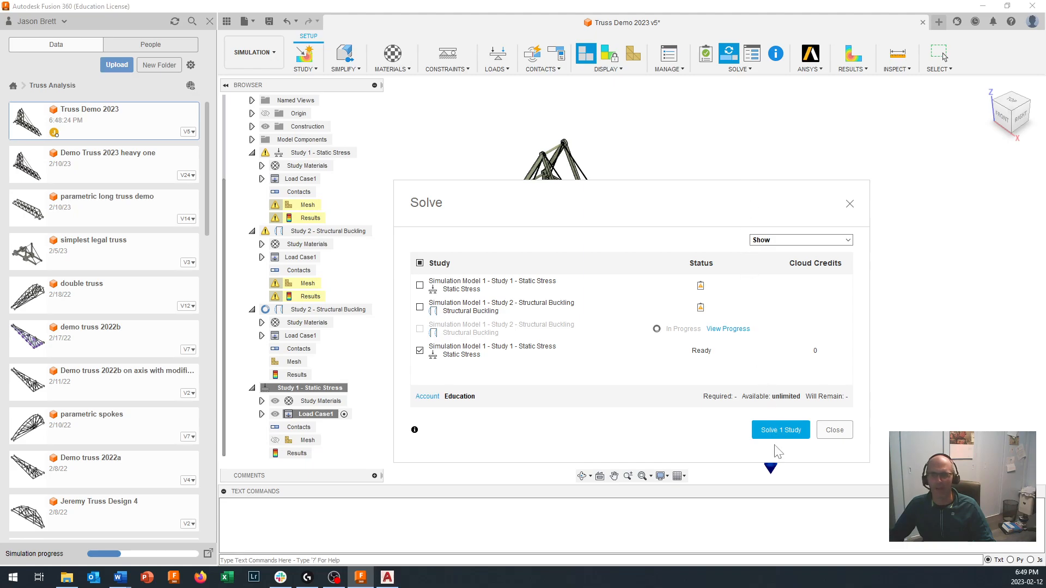
{"action": "left_click", "coordinate": [783, 434]}
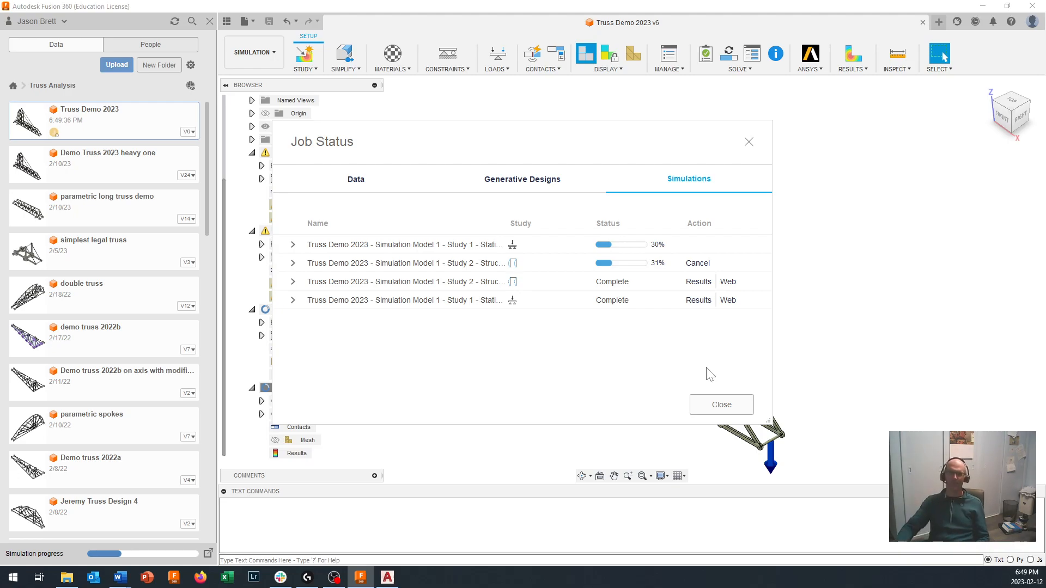
{"action": "left_click", "coordinate": [722, 410]}
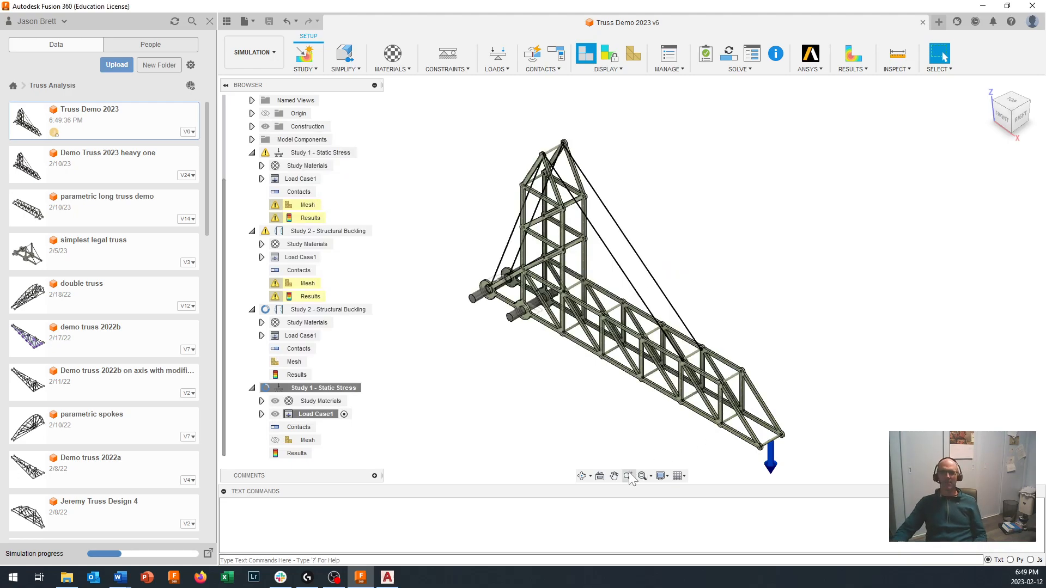
- Activate the original structural buckling study, Study 2, and show its mesh on the truss
{"action": "scroll", "coordinate": [605, 376], "scroll_direction": "up", "scroll_amount": 5}
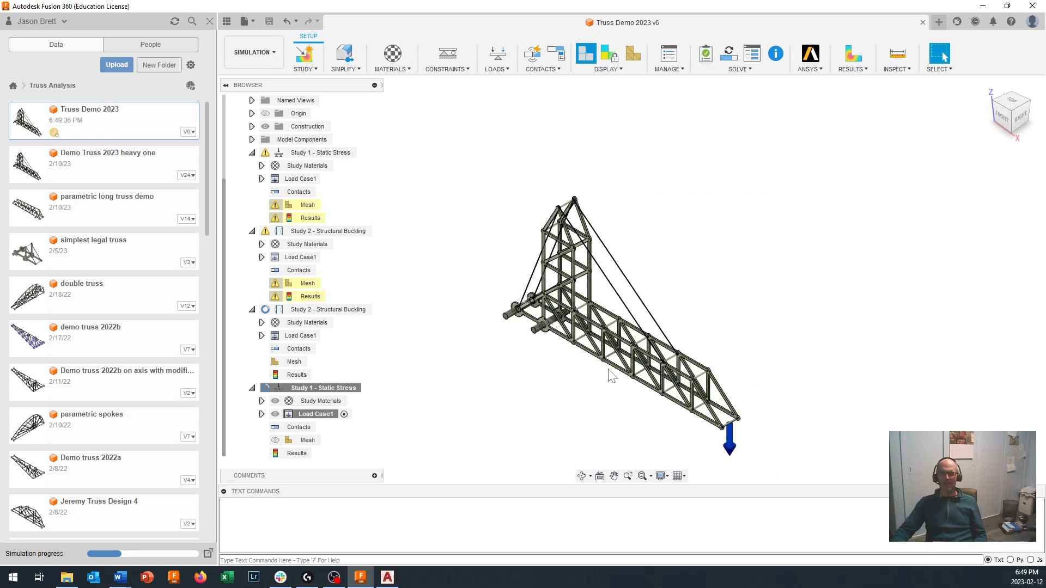
{"action": "scroll", "coordinate": [574, 339], "scroll_direction": "up", "scroll_amount": 2}
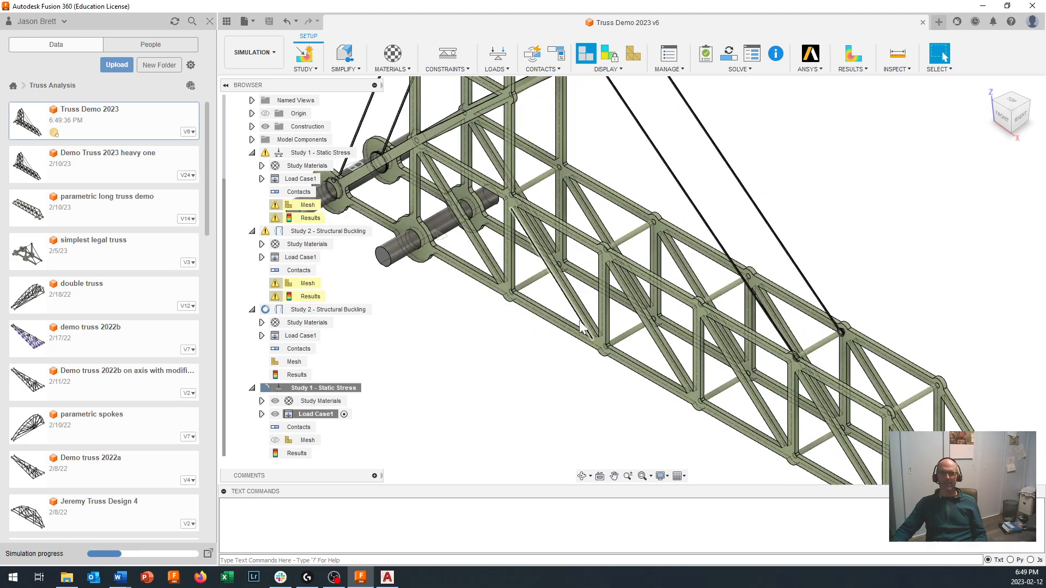
{"action": "middle_click_drag", "start_coordinate": [495, 315], "coordinate": [553, 362]}
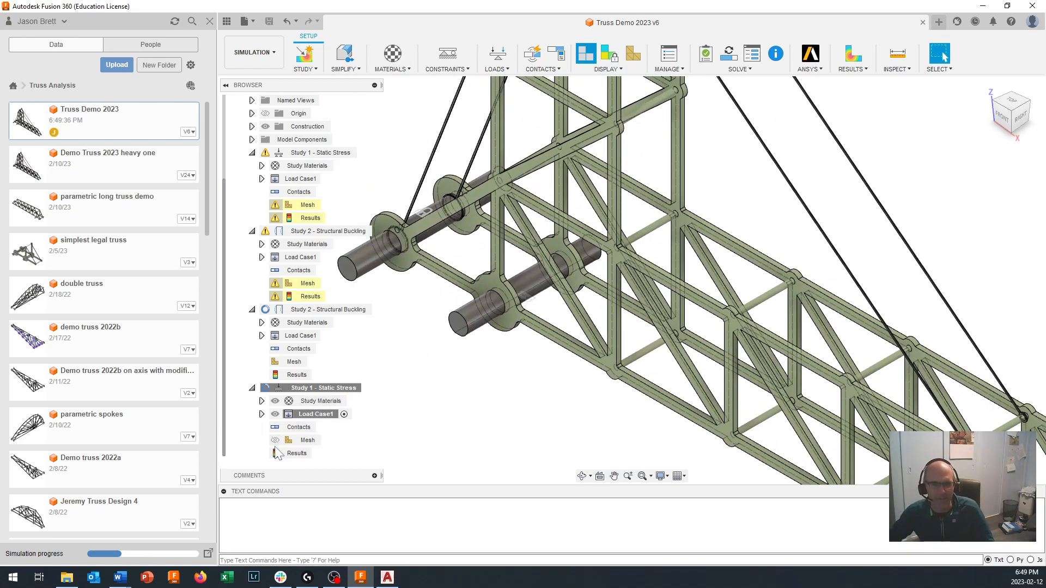
{"action": "left_click", "coordinate": [276, 441]}
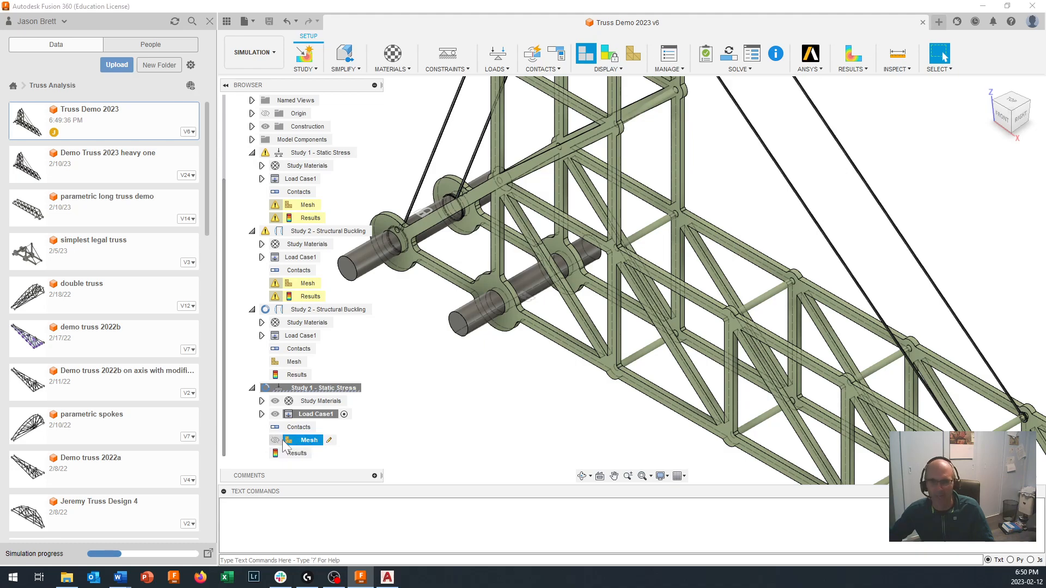
{"action": "scroll", "coordinate": [438, 400], "scroll_direction": "down", "scroll_amount": 3}
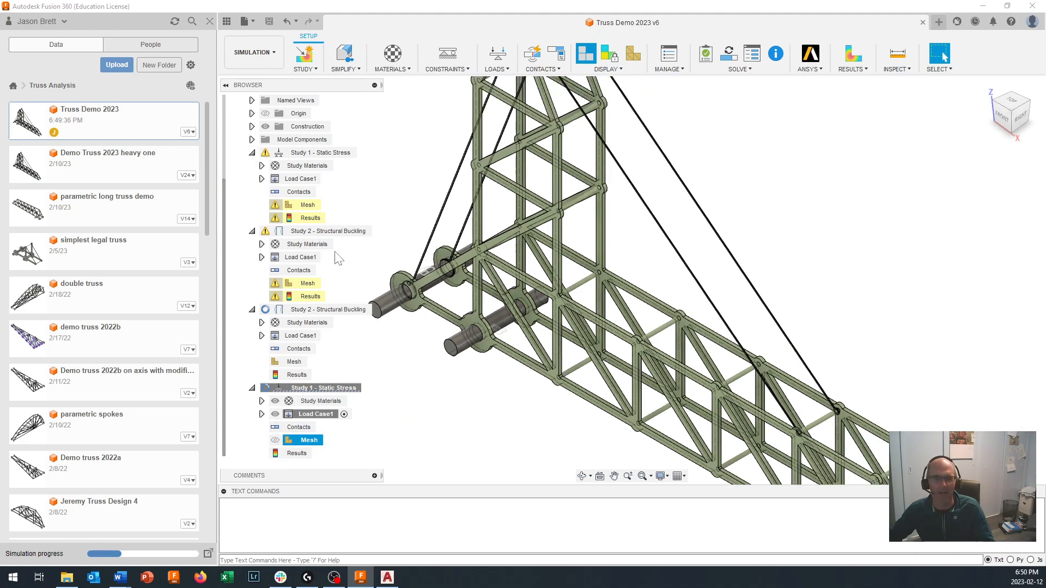
{"action": "left_click", "coordinate": [373, 231]}
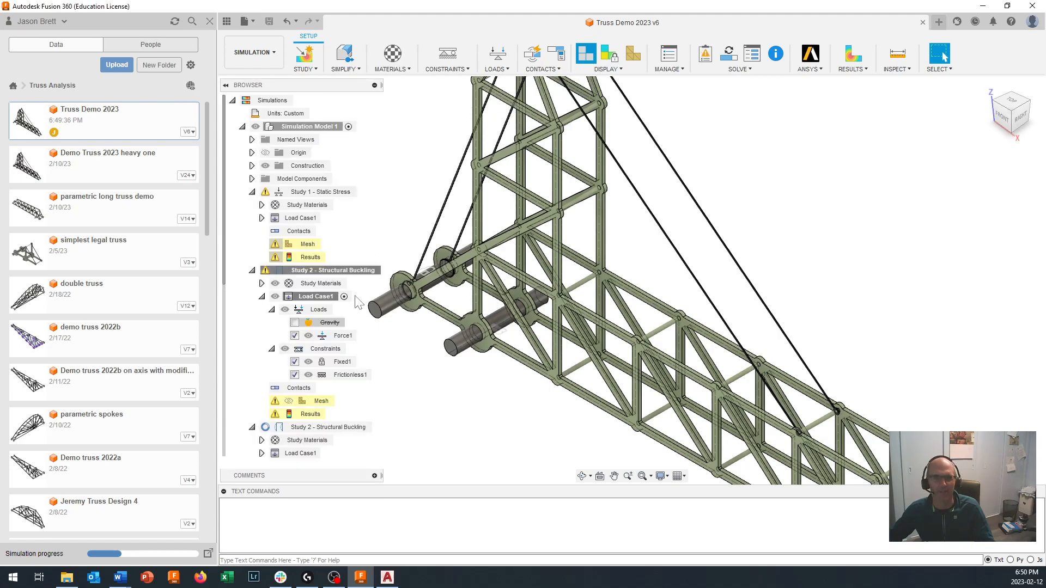
{"action": "left_click", "coordinate": [291, 400]}
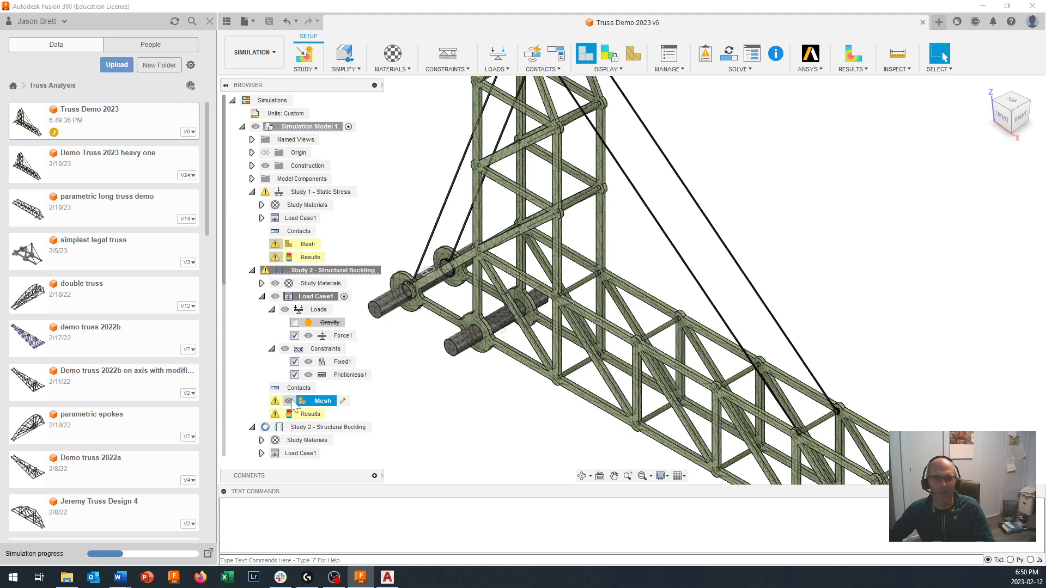
- Examine the mesh density on the support rods, cross rods and truss joints, and hide the mesh again
{"action": "scroll", "coordinate": [468, 339], "scroll_direction": "up", "scroll_amount": 5}
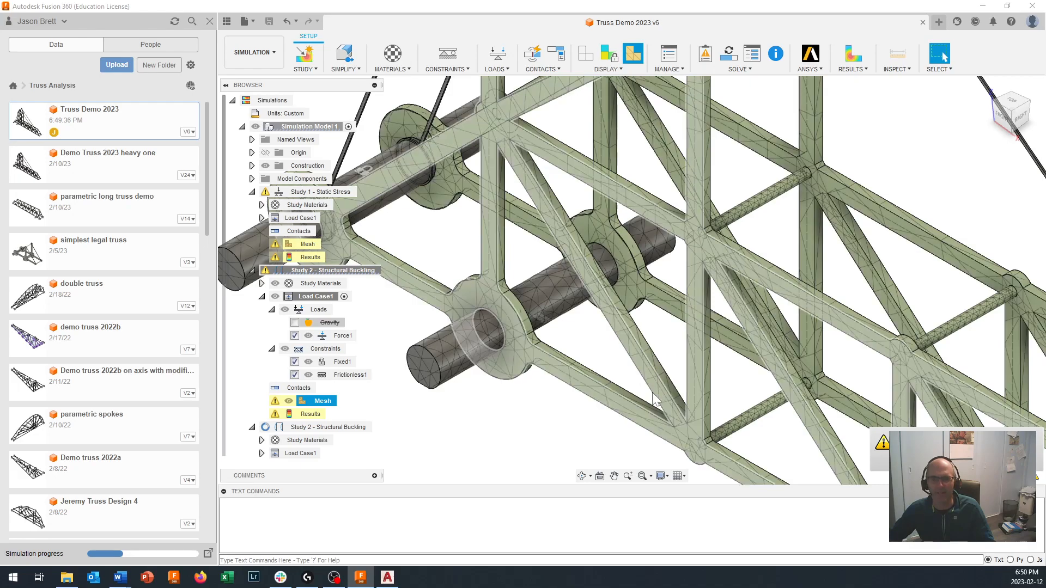
{"action": "scroll", "coordinate": [672, 416], "scroll_direction": "up", "scroll_amount": 3}
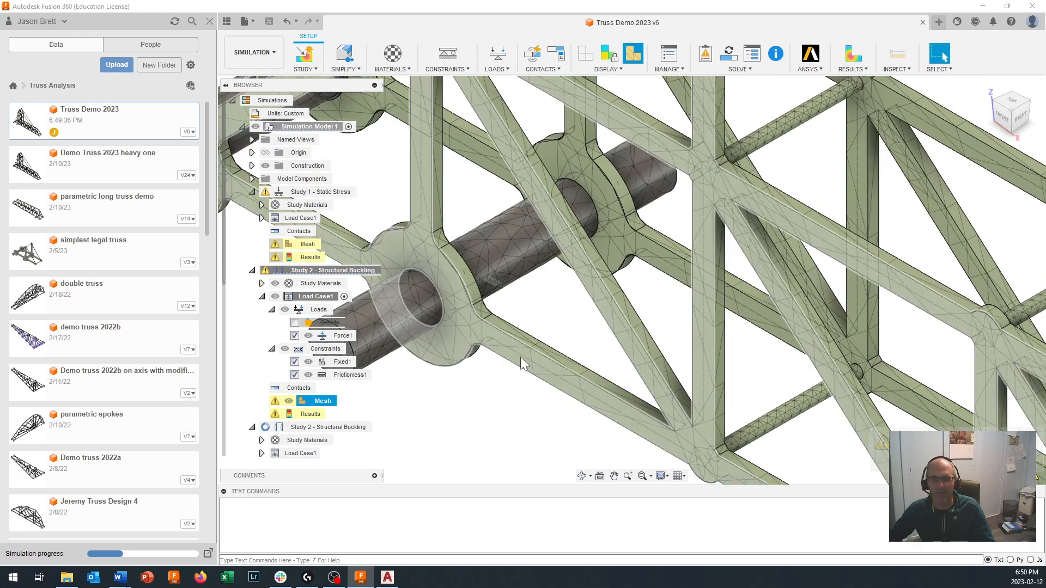
{"action": "scroll", "coordinate": [451, 327], "scroll_direction": "down", "scroll_amount": 5}
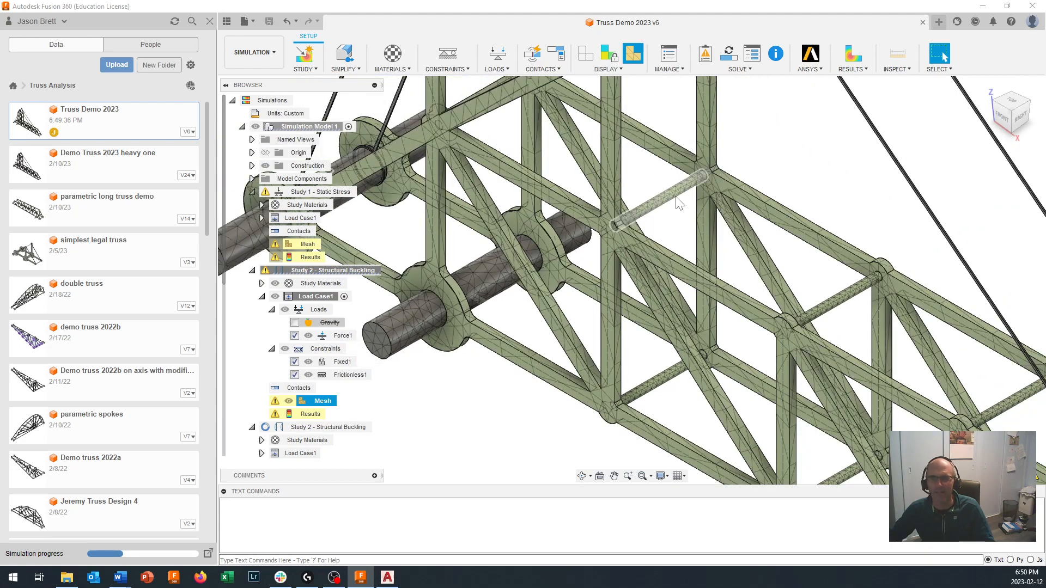
{"action": "scroll", "coordinate": [681, 207], "scroll_direction": "up", "scroll_amount": 3}
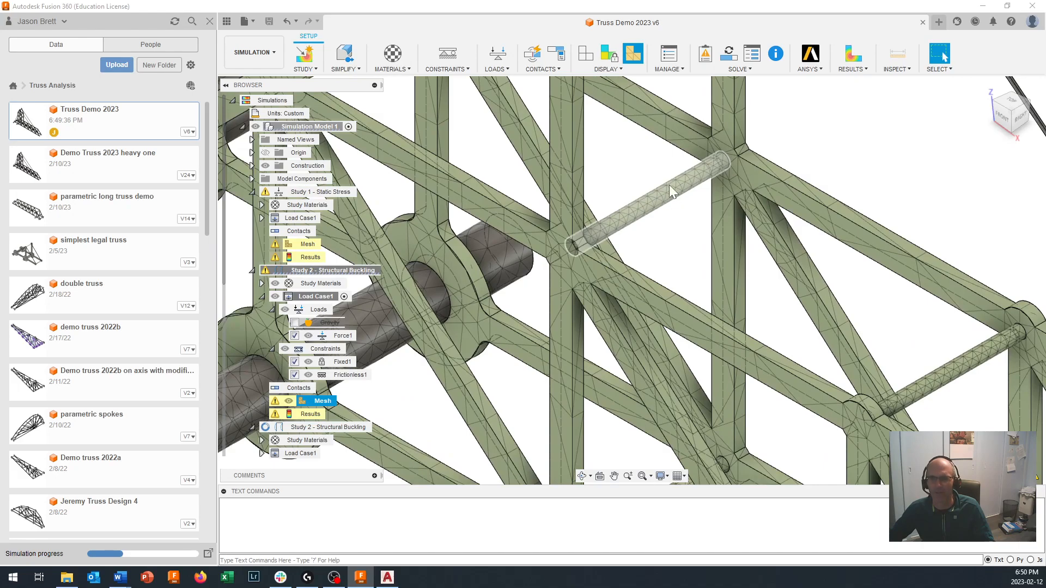
{"action": "scroll", "coordinate": [669, 189], "scroll_direction": "down", "scroll_amount": 3}
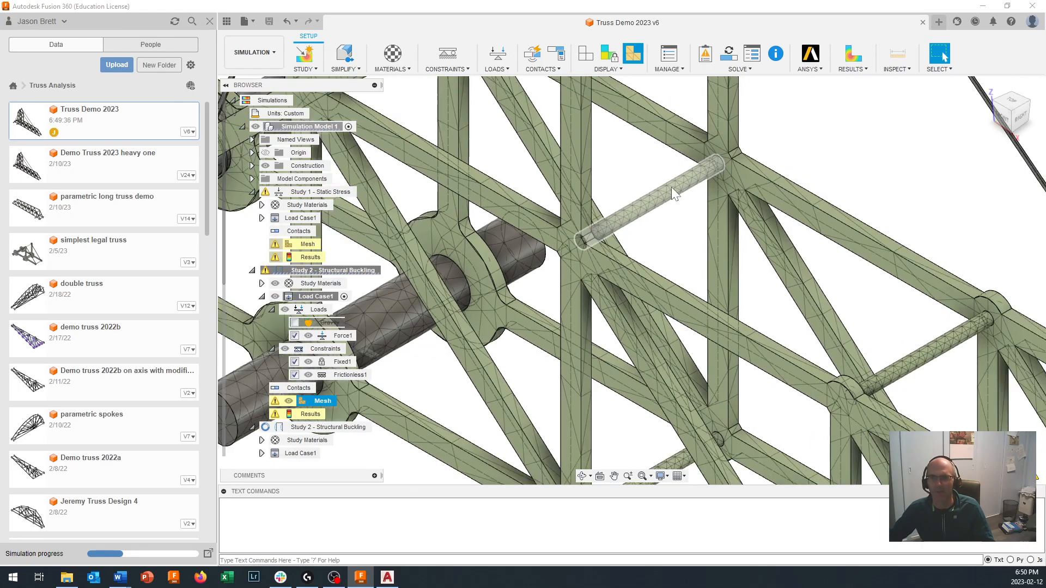
{"action": "scroll", "coordinate": [671, 191], "scroll_direction": "down", "scroll_amount": 2}
{"action": "scroll", "coordinate": [674, 192], "scroll_direction": "down", "scroll_amount": 3}
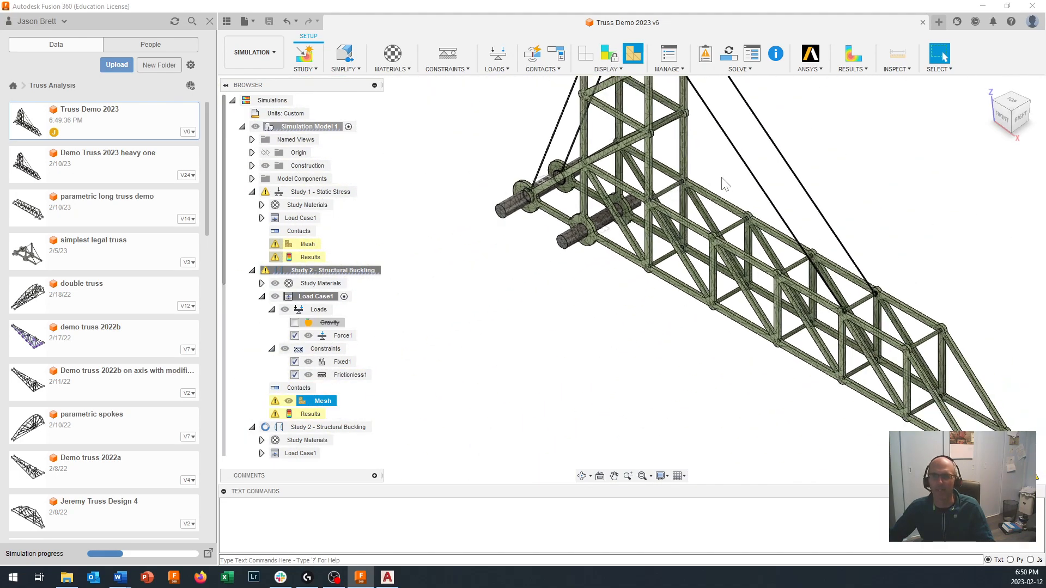
{"action": "scroll", "coordinate": [740, 222], "scroll_direction": "up", "scroll_amount": 6}
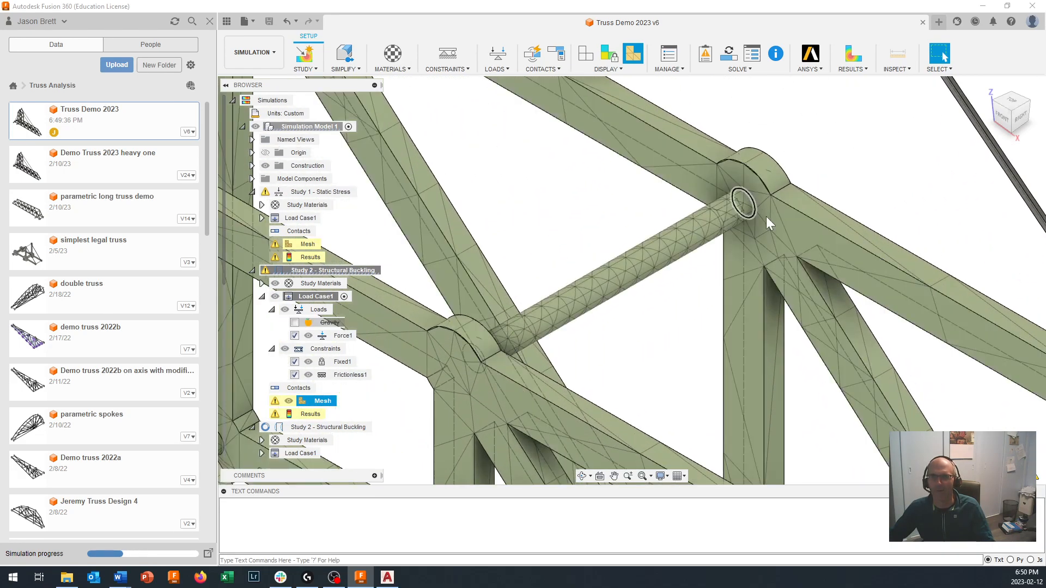
{"action": "scroll", "coordinate": [809, 325], "scroll_direction": "down", "scroll_amount": 8}
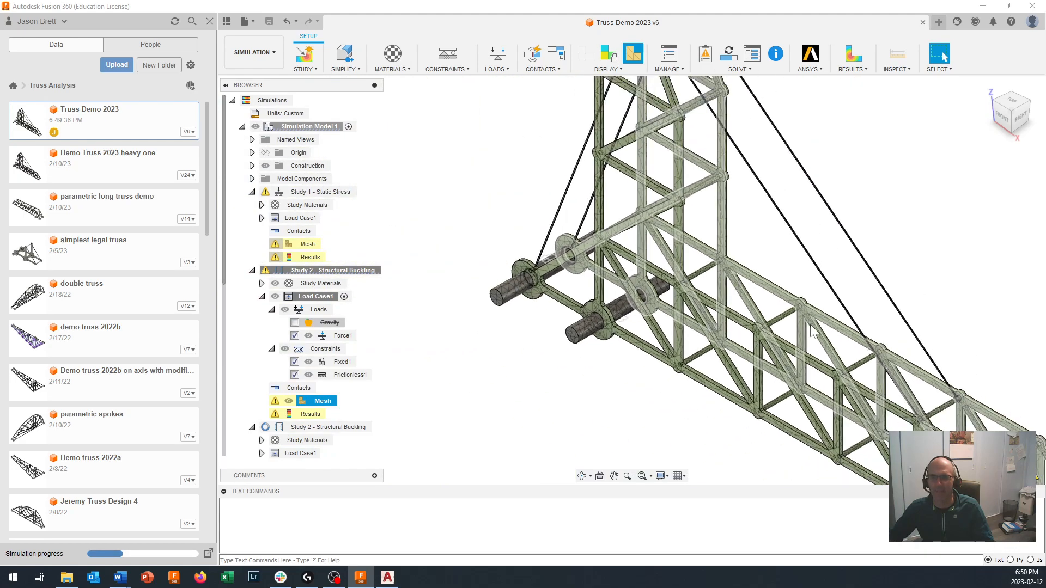
{"action": "scroll", "coordinate": [810, 332], "scroll_direction": "down", "scroll_amount": 3}
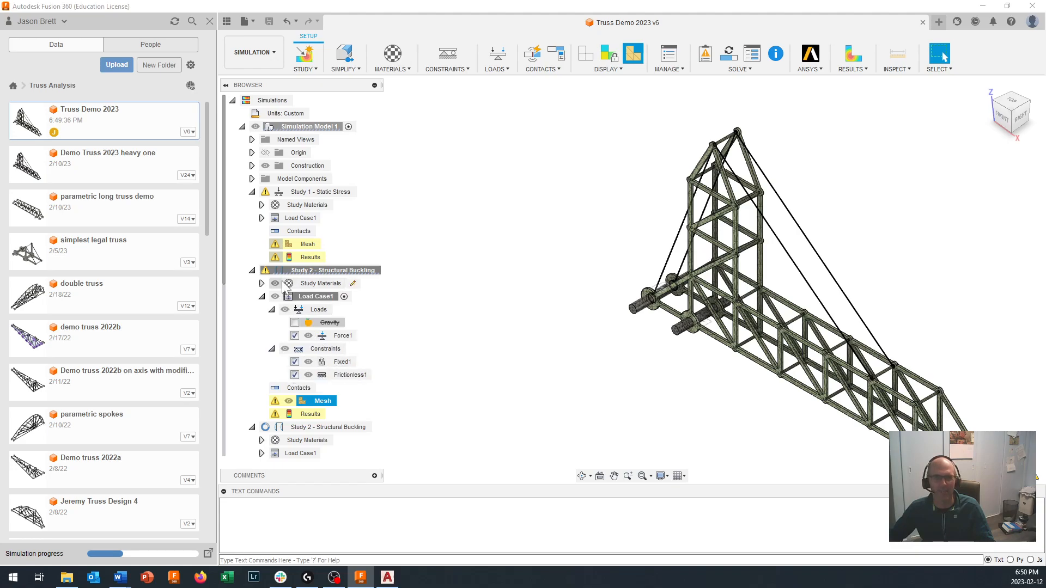
{"action": "left_click", "coordinate": [288, 402]}
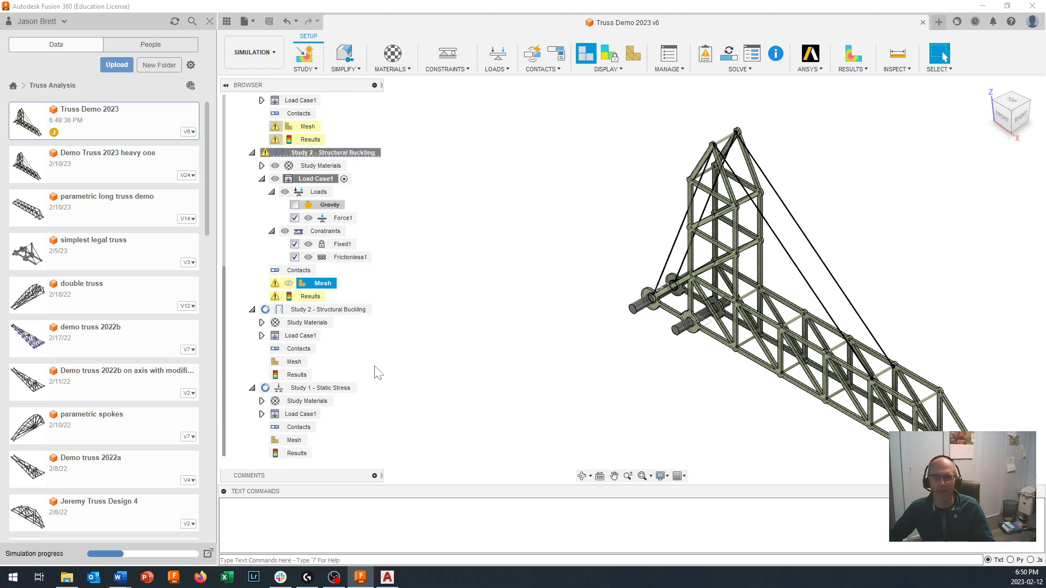
- Open the results of the cloned structural buckling study and view the buckled shape around the truss tower
{"action": "scroll", "coordinate": [623, 315], "scroll_direction": "down", "scroll_amount": 1}
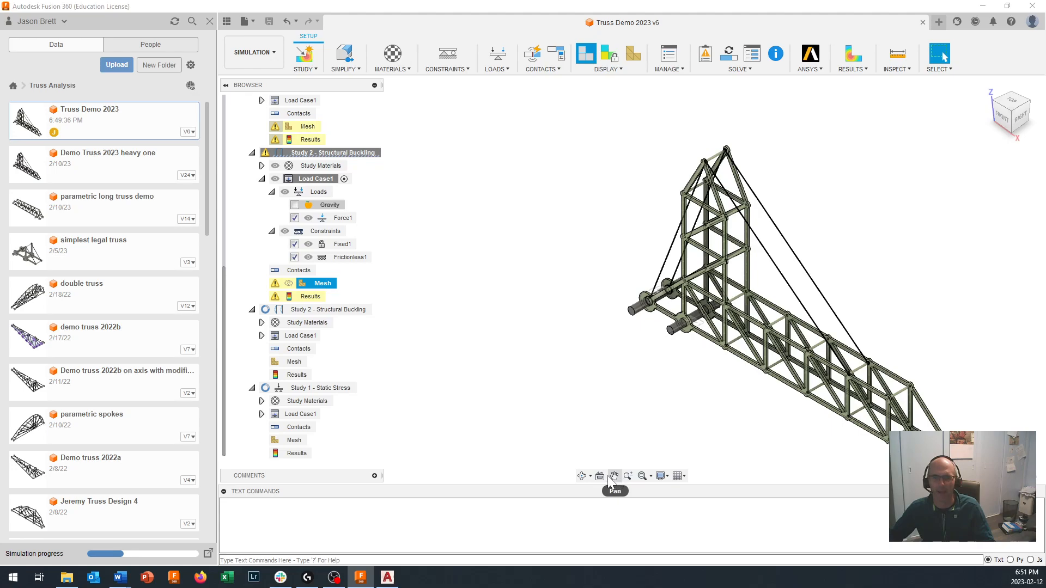
{"action": "middle_click_drag", "start_coordinate": [628, 420], "coordinate": [479, 379]}
{"action": "scroll", "coordinate": [507, 350], "scroll_direction": "up", "scroll_amount": 2}
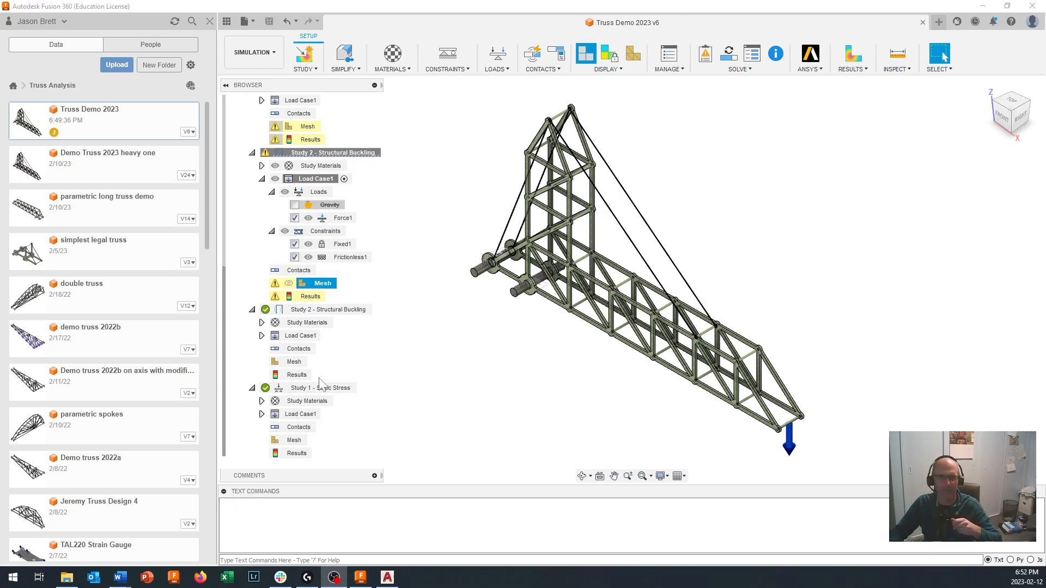
{"action": "double_click", "coordinate": [371, 315]}
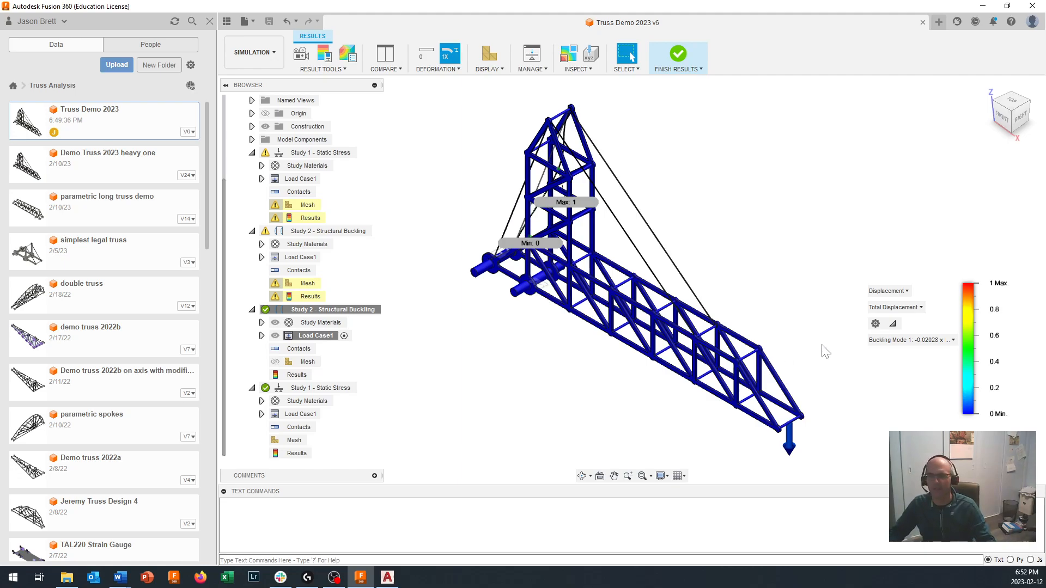
{"action": "scroll", "coordinate": [819, 347], "scroll_direction": "up", "scroll_amount": 3}
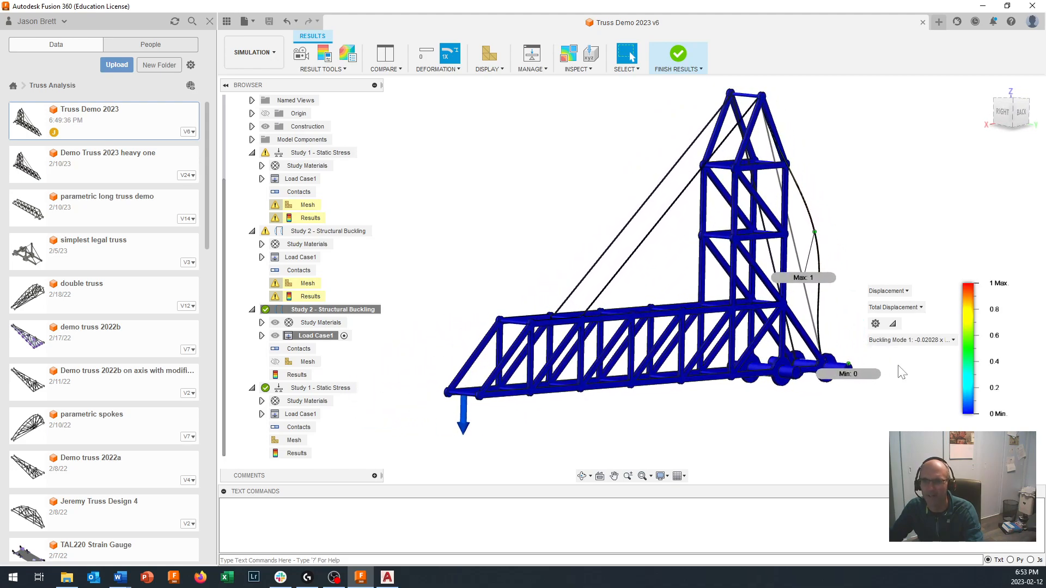
- Display Buckling Mode 46 of the cloned buckling study and inspect its deformed shape on the tower and ropes
{"action": "left_click", "coordinate": [938, 340]}
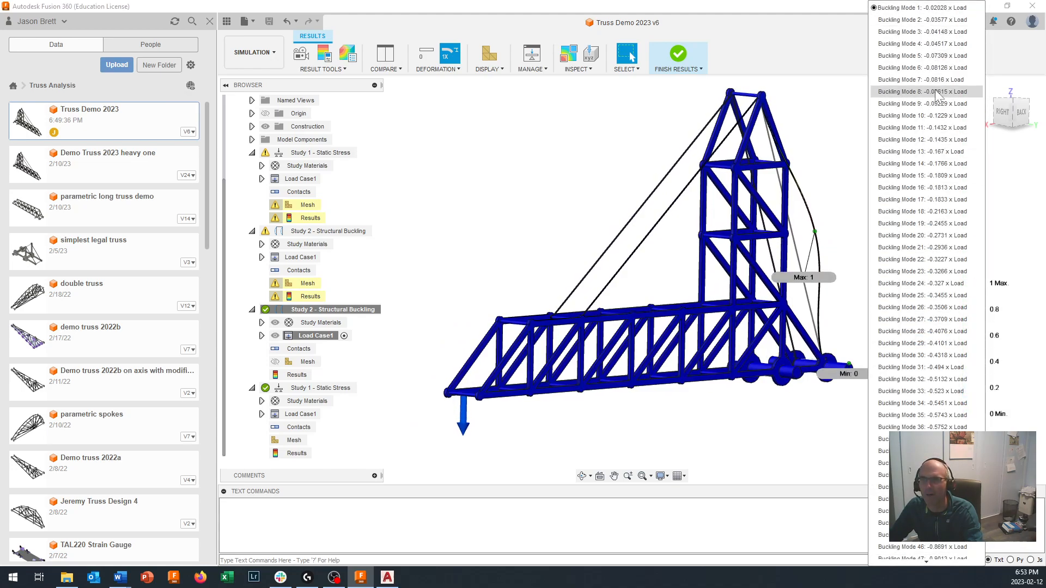
{"action": "scroll", "coordinate": [924, 322], "scroll_direction": "down", "scroll_amount": 1}
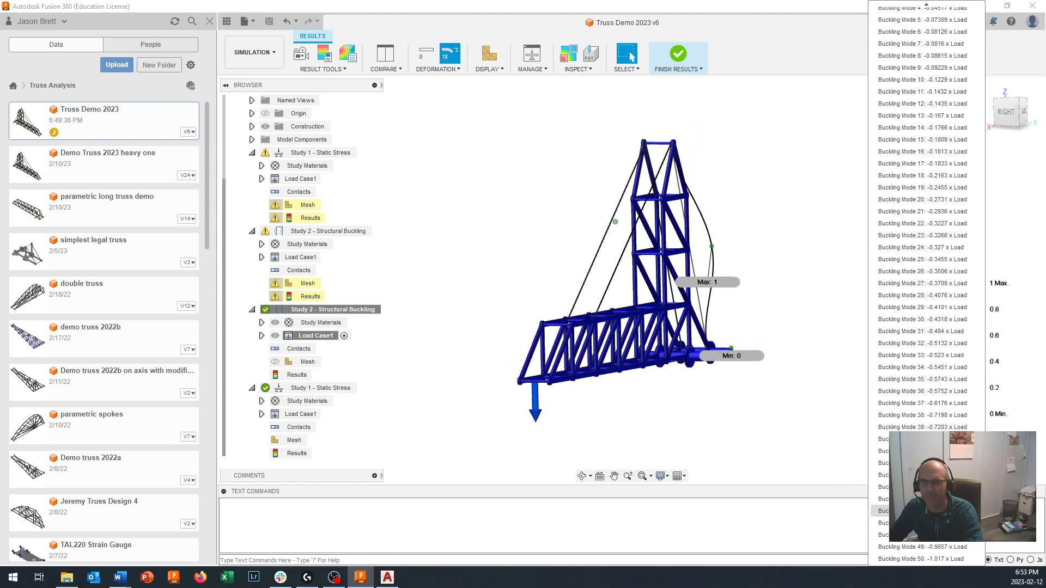
{"action": "left_click", "coordinate": [926, 511]}
{"action": "middle_click_drag", "start_coordinate": [800, 391], "coordinate": [653, 337], "text": "shift"}
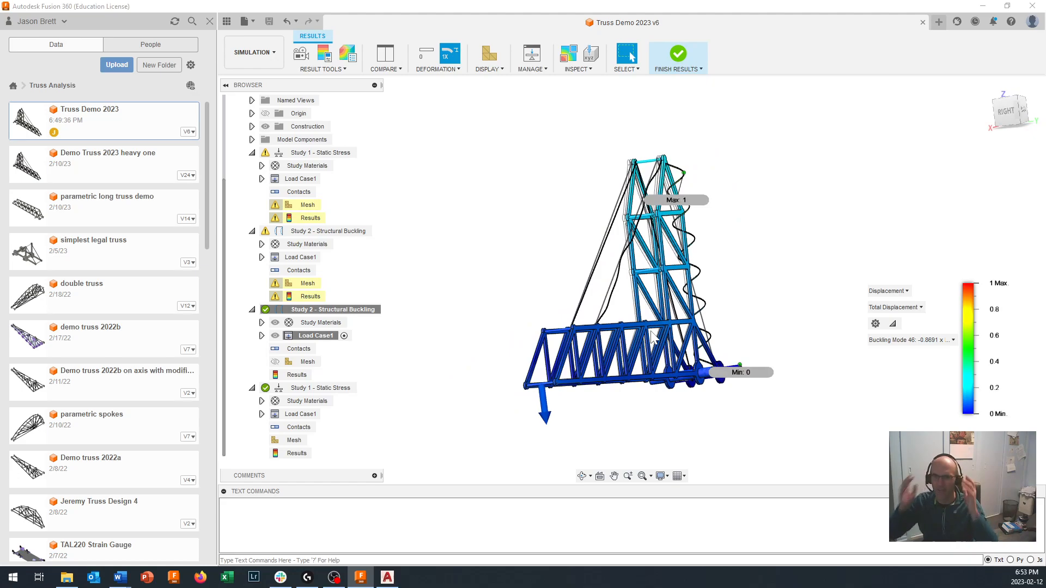
{"action": "middle_click_drag", "start_coordinate": [475, 340], "coordinate": [496, 352], "text": "shift"}
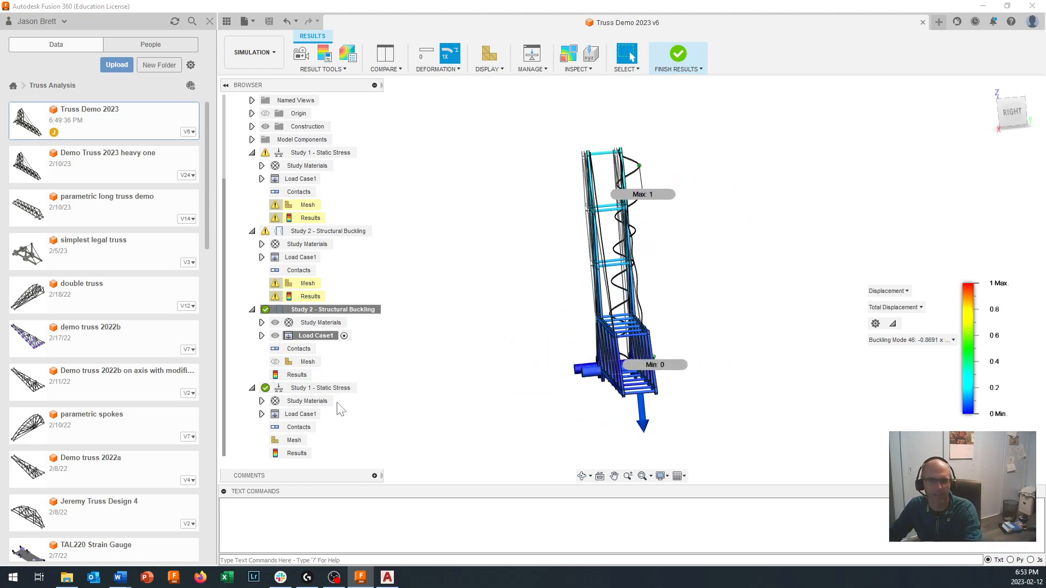
{"action": "left_click", "coordinate": [337, 311]}
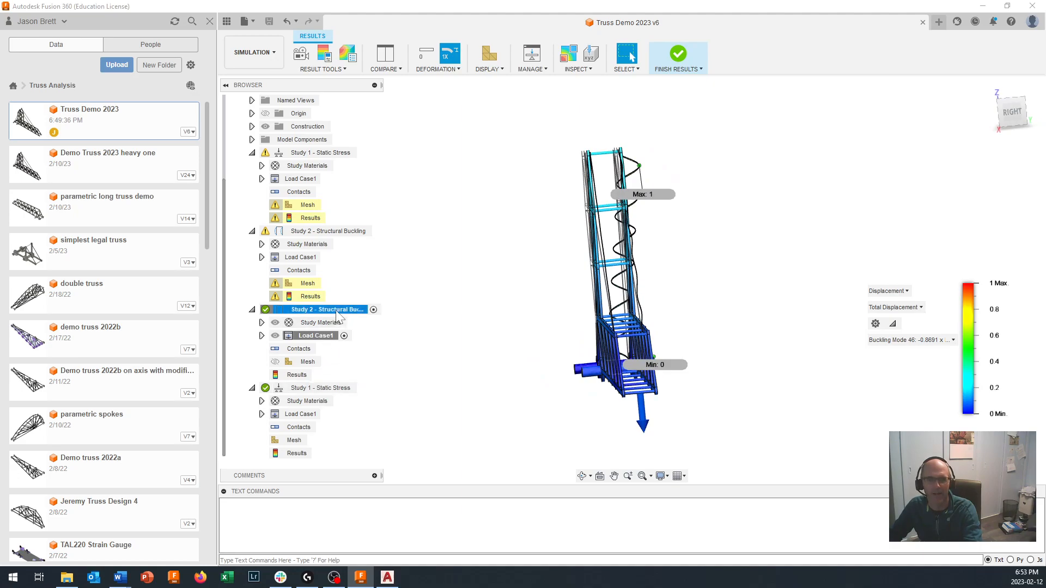
{"action": "right_click", "coordinate": [338, 314]}
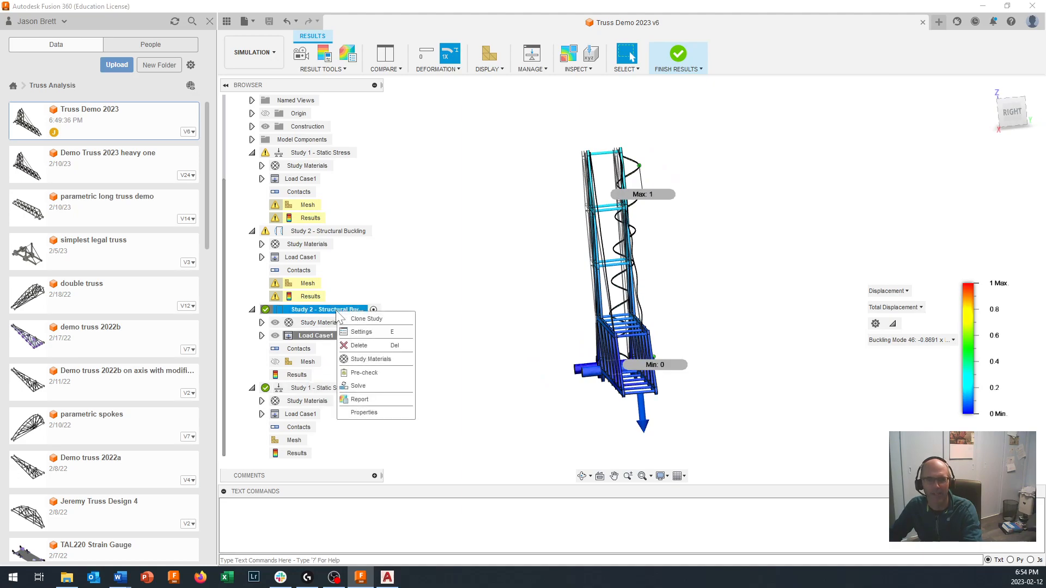
{"action": "left_click", "coordinate": [360, 332]}
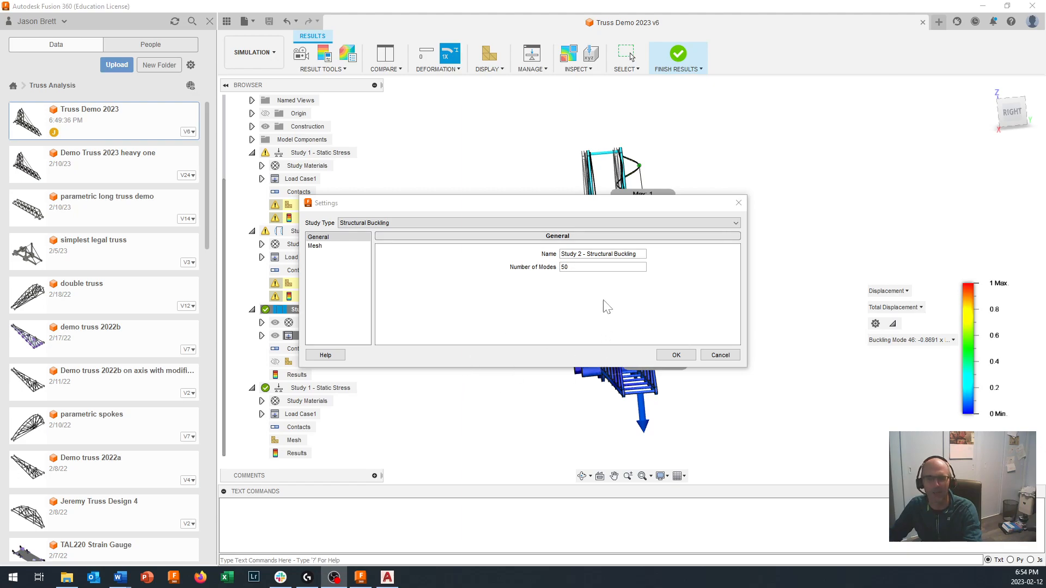
{"action": "double_click", "coordinate": [565, 267]}
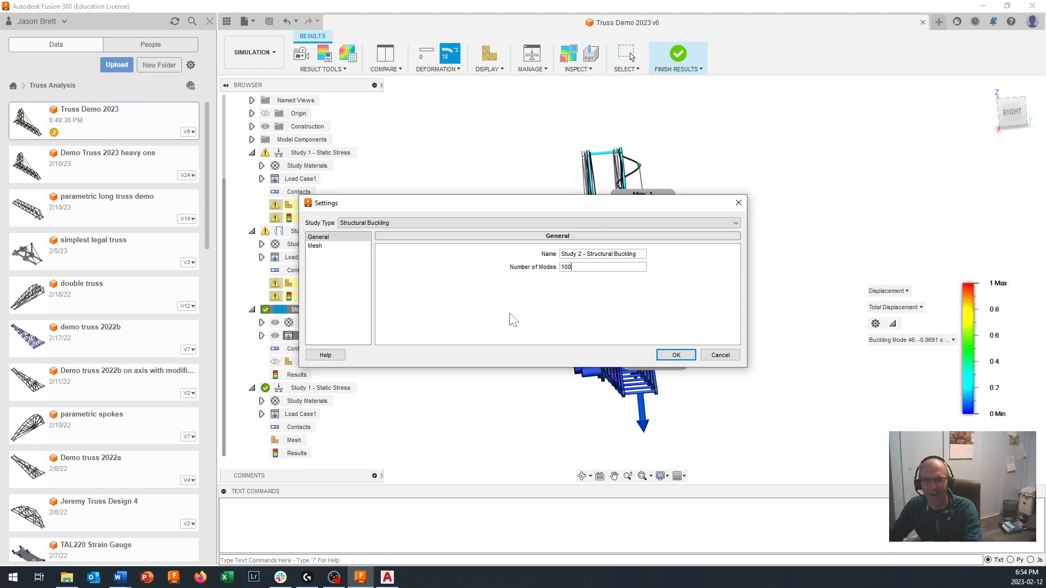
{"action": "left_click", "coordinate": [676, 355]}
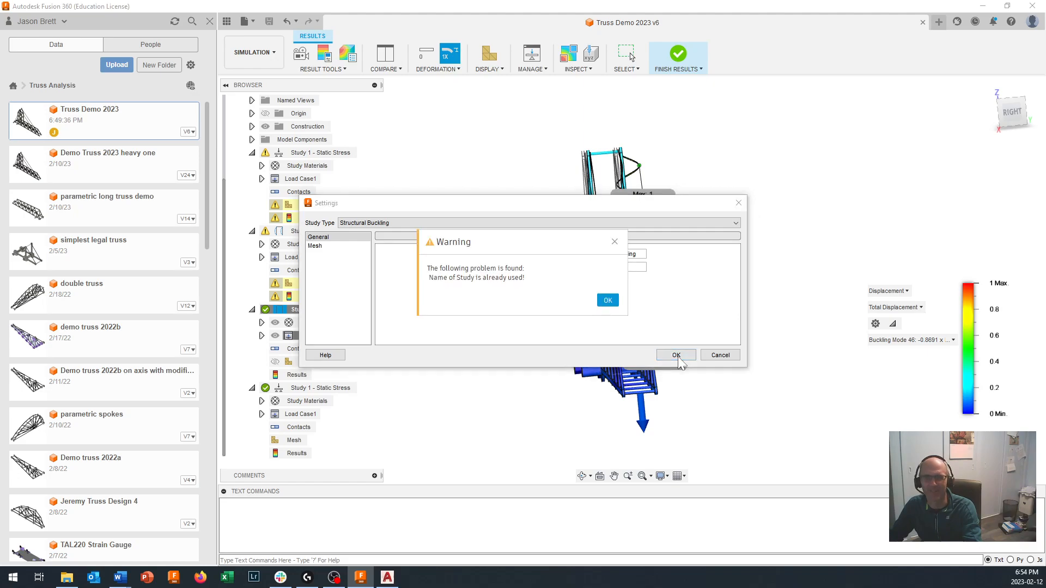
{"action": "left_click", "coordinate": [602, 302]}
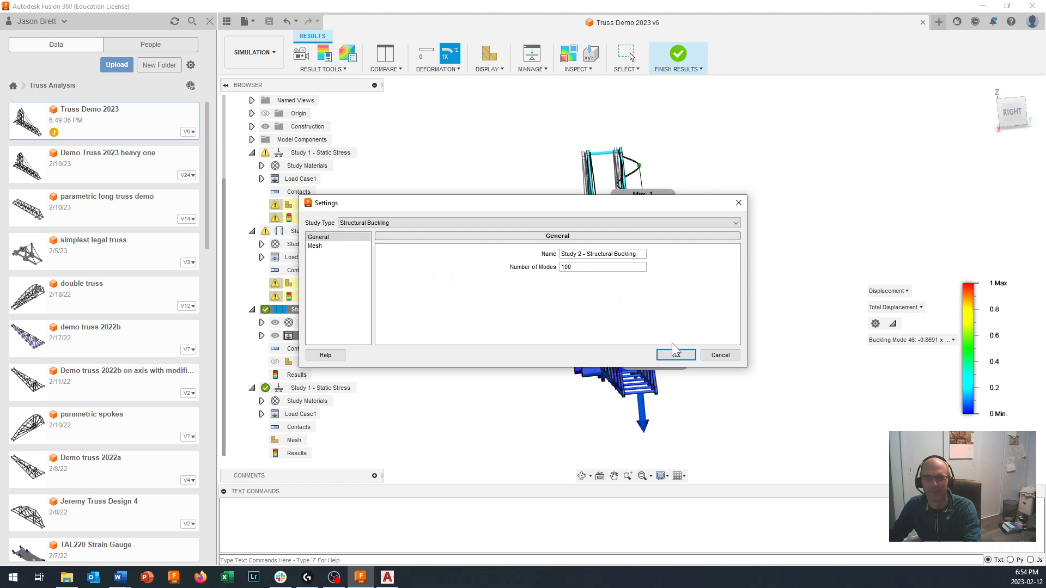
{"action": "left_click", "coordinate": [675, 354]}
{"action": "left_click", "coordinate": [609, 300]}
{"action": "left_click", "coordinate": [714, 355]}
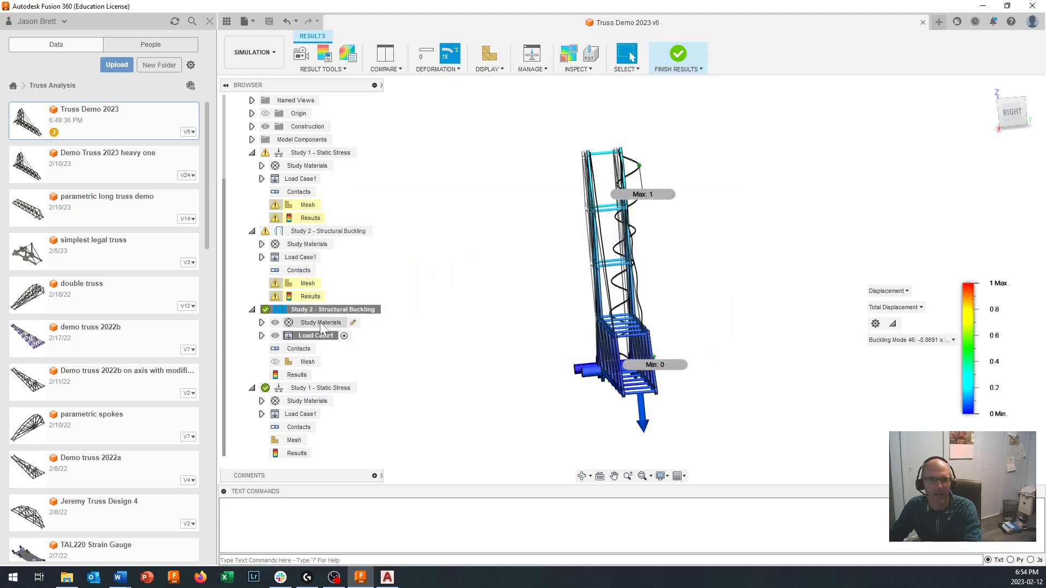
{"action": "left_click", "coordinate": [320, 323]}
{"action": "right_click", "coordinate": [312, 337]}
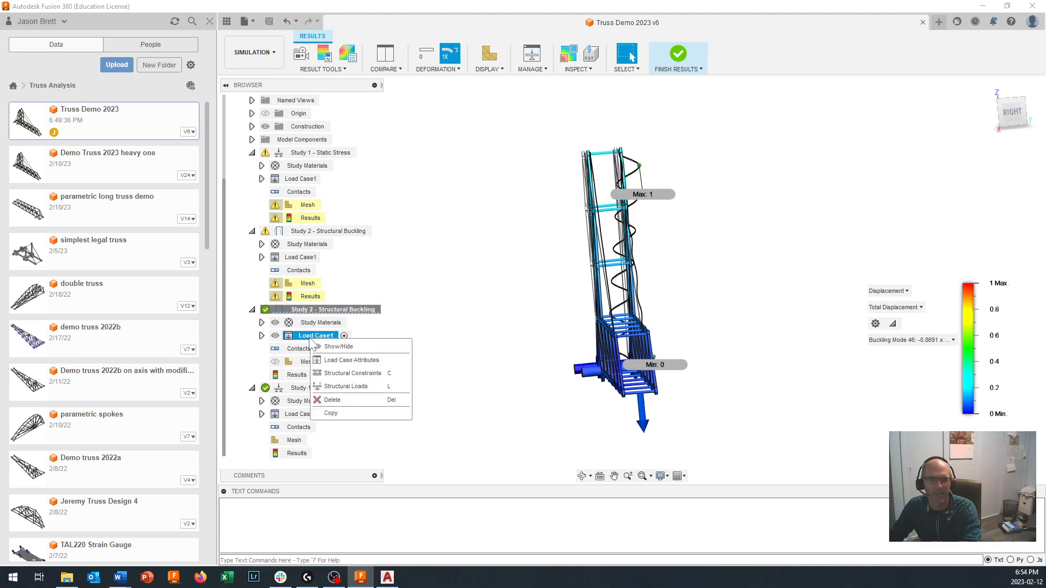
- Rename the cloned buckling study to "Study 2b - Structural Buckling" and set its number of modes to 100
{"action": "right_click", "coordinate": [323, 310]}
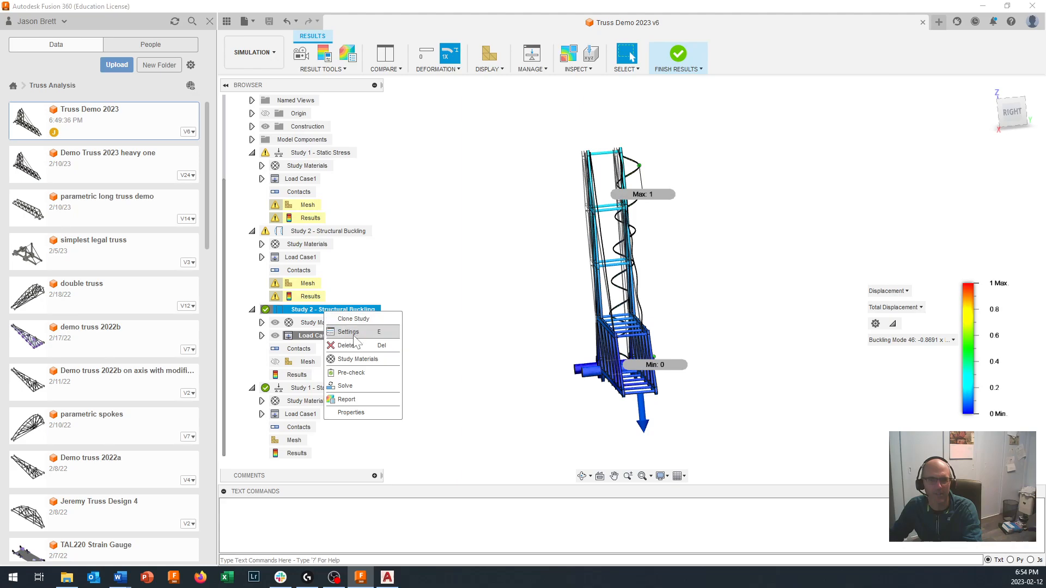
{"action": "left_click", "coordinate": [355, 333]}
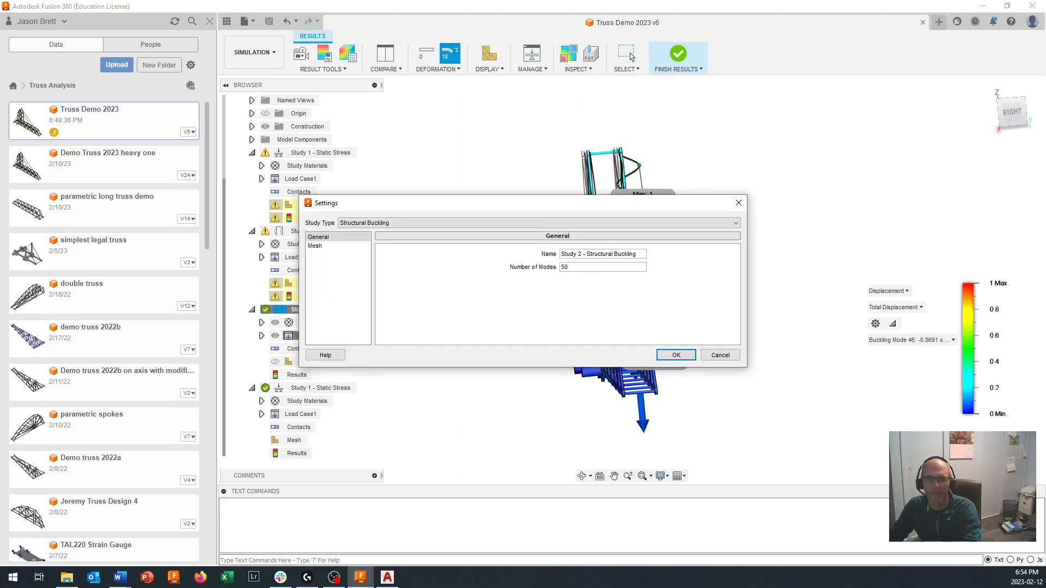
{"action": "type", "text": "b"}
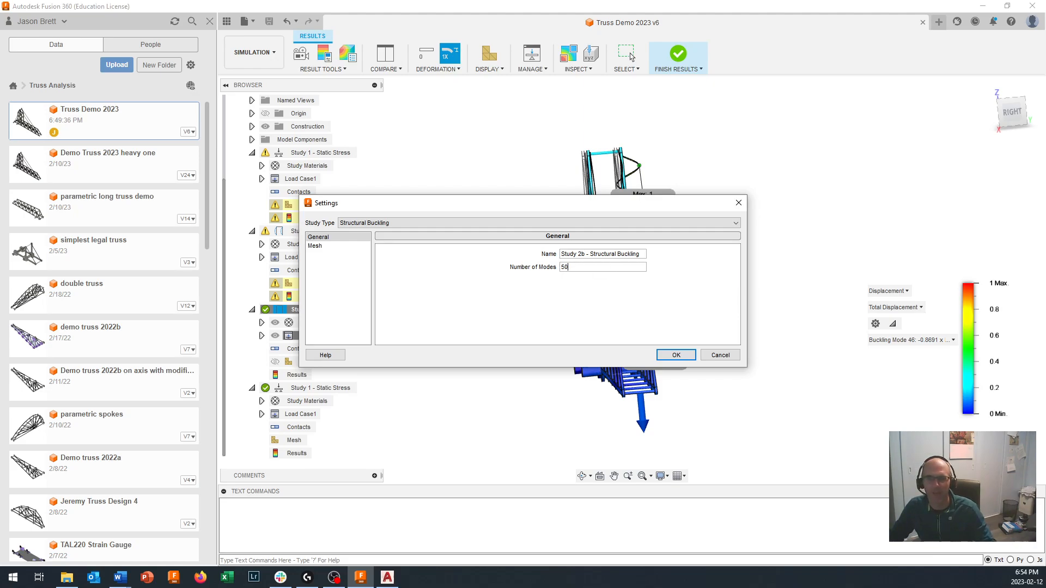
{"action": "key", "text": "Tab"}
{"action": "type", "text": "100"}
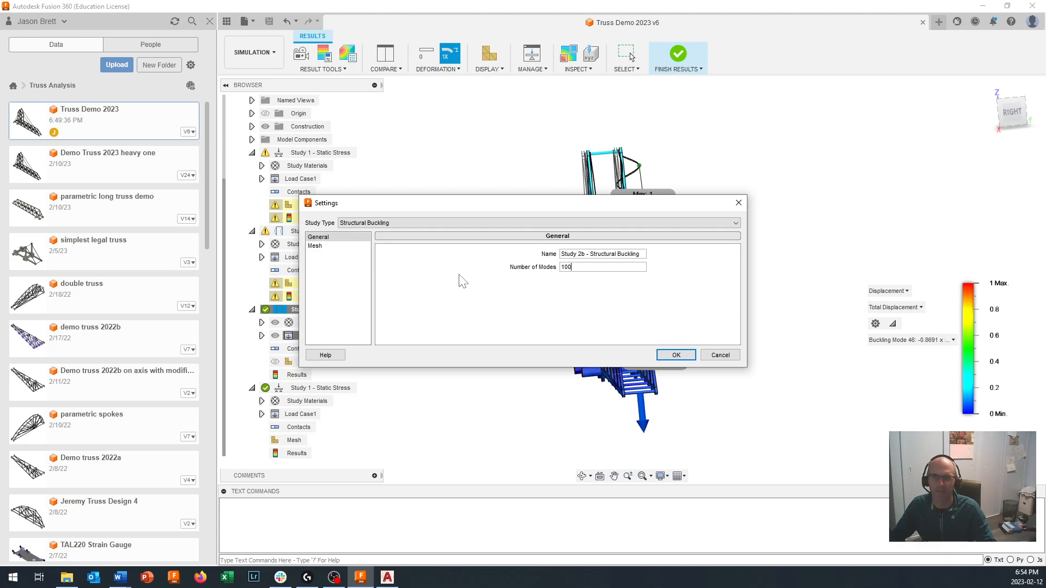
{"action": "left_click", "coordinate": [674, 355]}
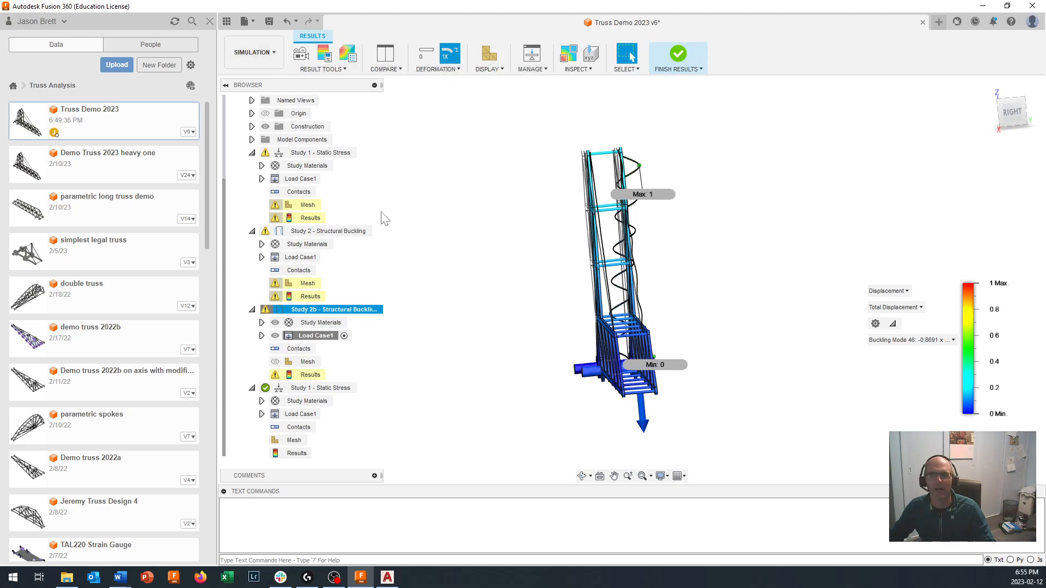
- Leave the results view and submit only Study 2b - Structural Buckling for solving, then dismiss the job status
{"action": "left_click", "coordinate": [681, 59]}
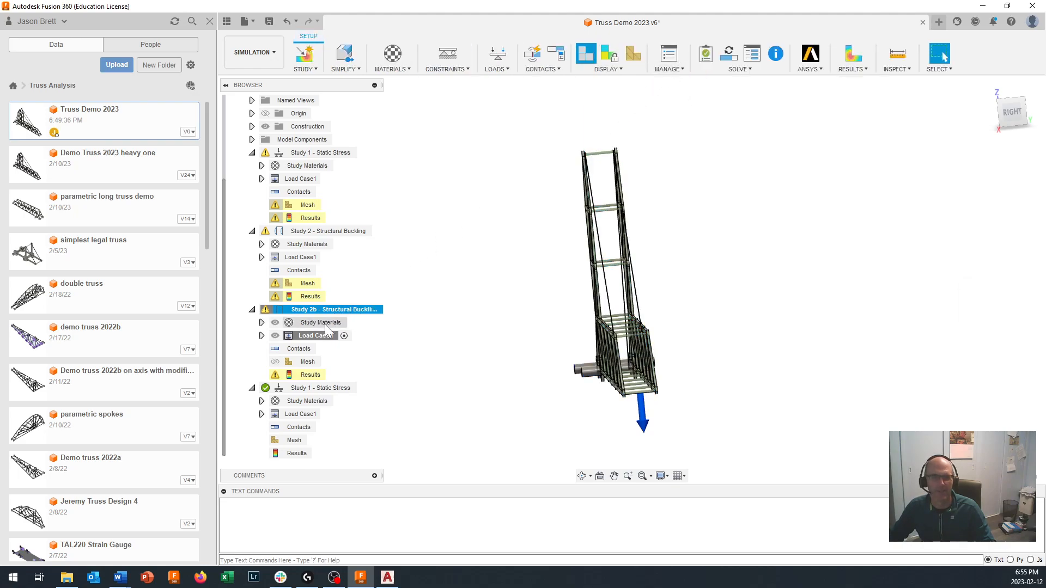
{"action": "left_click", "coordinate": [733, 70]}
{"action": "left_click", "coordinate": [723, 96]}
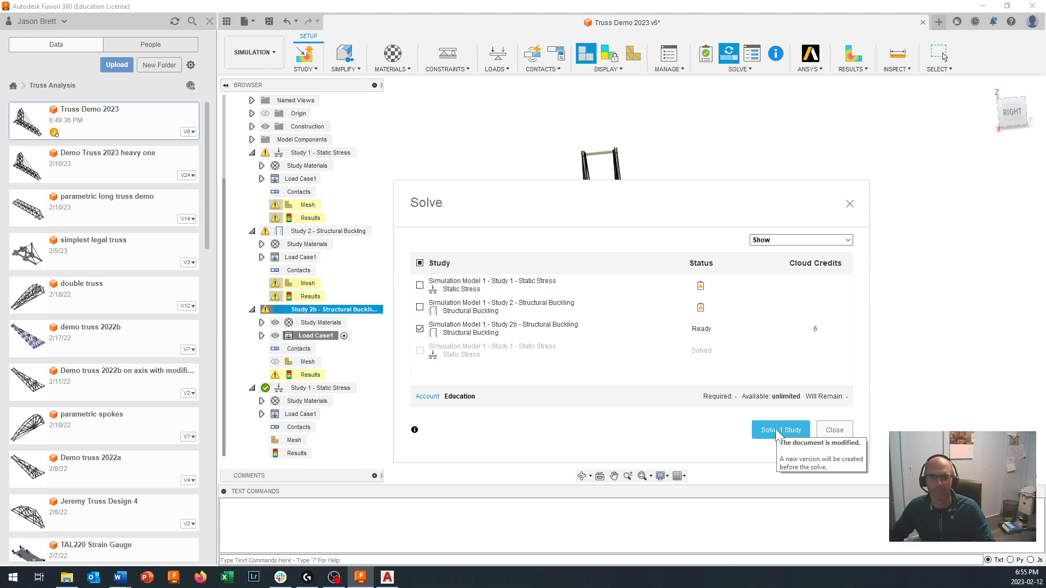
{"action": "left_click", "coordinate": [776, 429]}
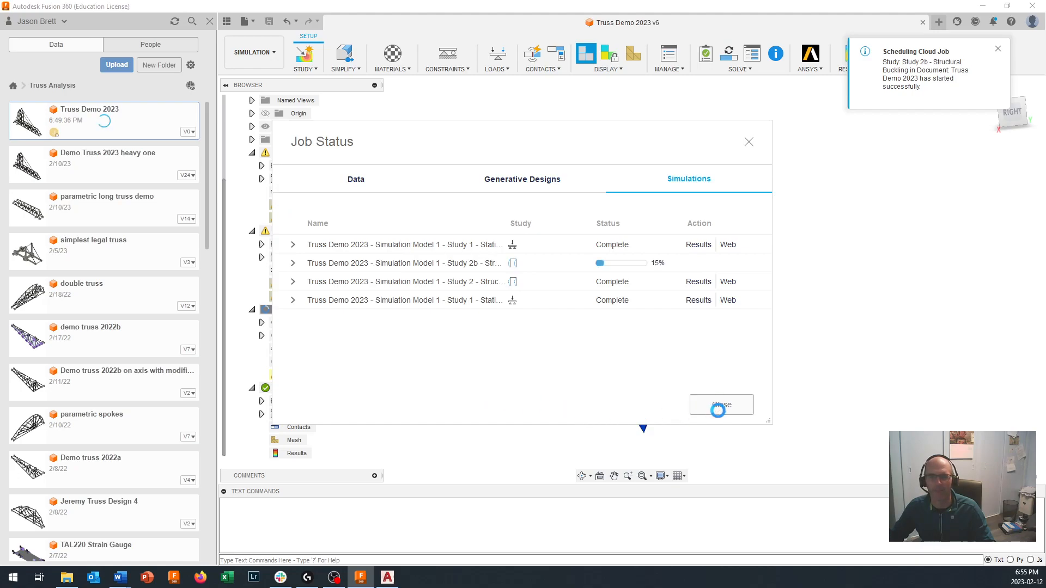
{"action": "left_click", "coordinate": [721, 405]}
- Activate the cloned static stress study to show its safety factor results, and dismiss the results details
{"action": "left_click", "coordinate": [328, 389]}
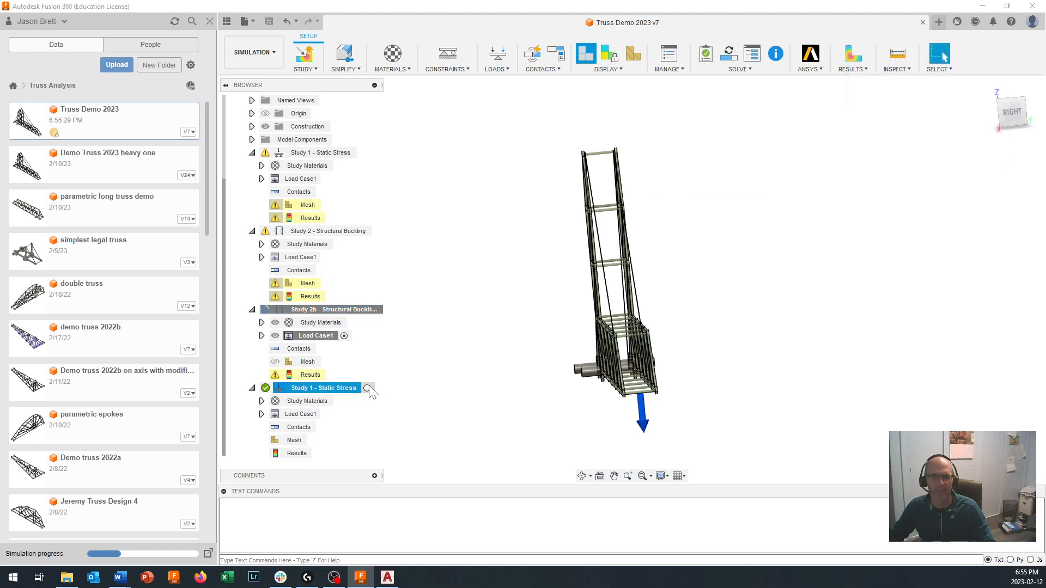
{"action": "left_click", "coordinate": [368, 389]}
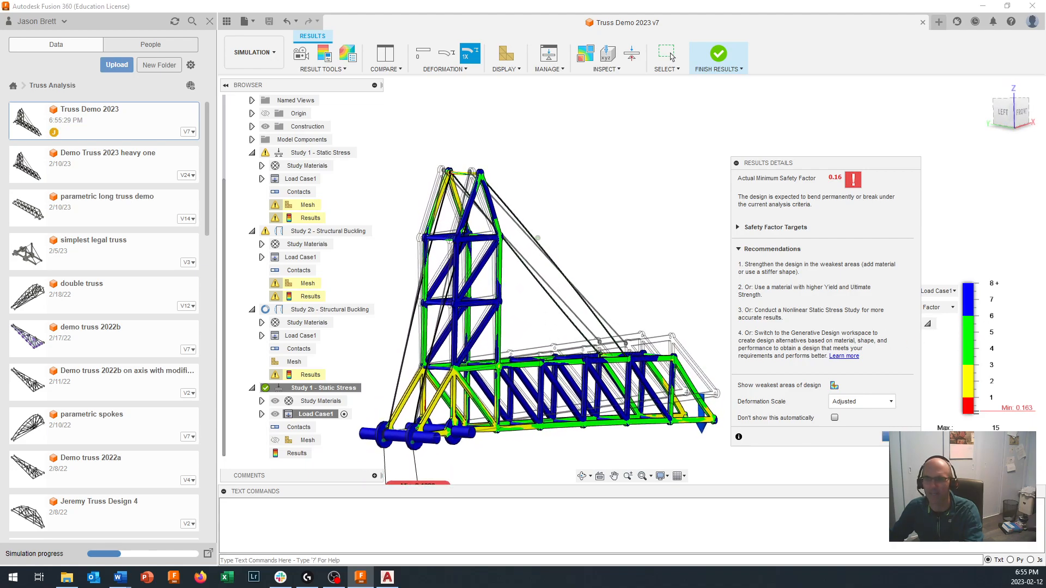
{"action": "left_click", "coordinate": [899, 437]}
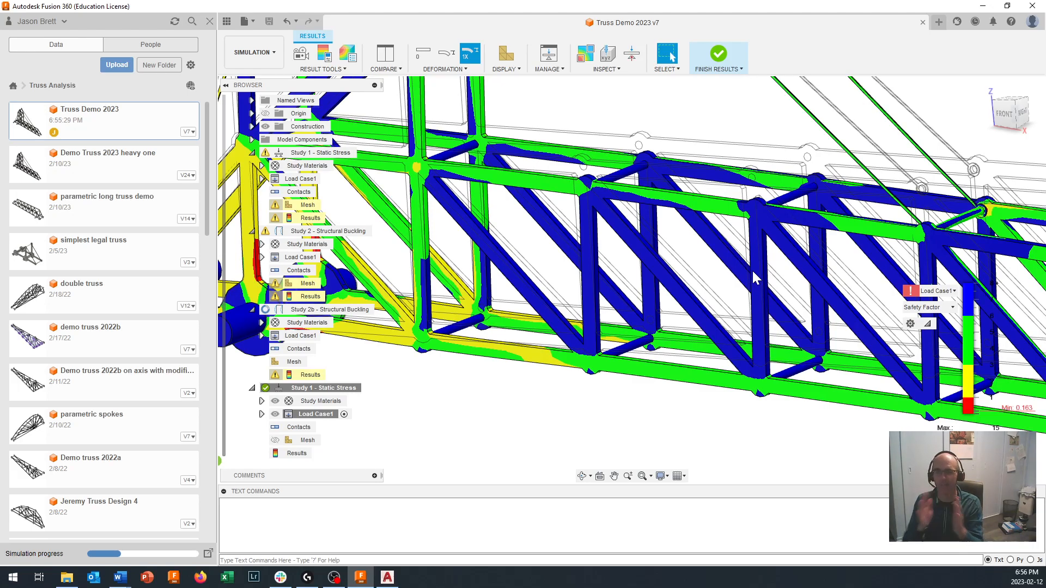
- Start Create Surface Probes on the static stress results and check the safety factor along the yellow lower chord near the tower base
{"action": "scroll", "coordinate": [756, 278], "scroll_direction": "down", "scroll_amount": 5}
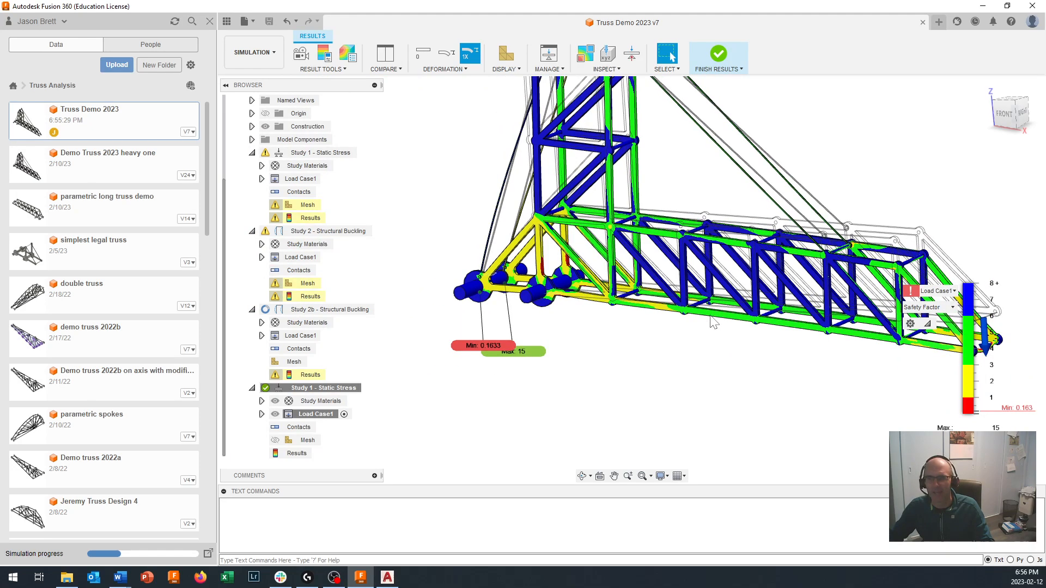
{"action": "scroll", "coordinate": [719, 322], "scroll_direction": "down", "scroll_amount": 1}
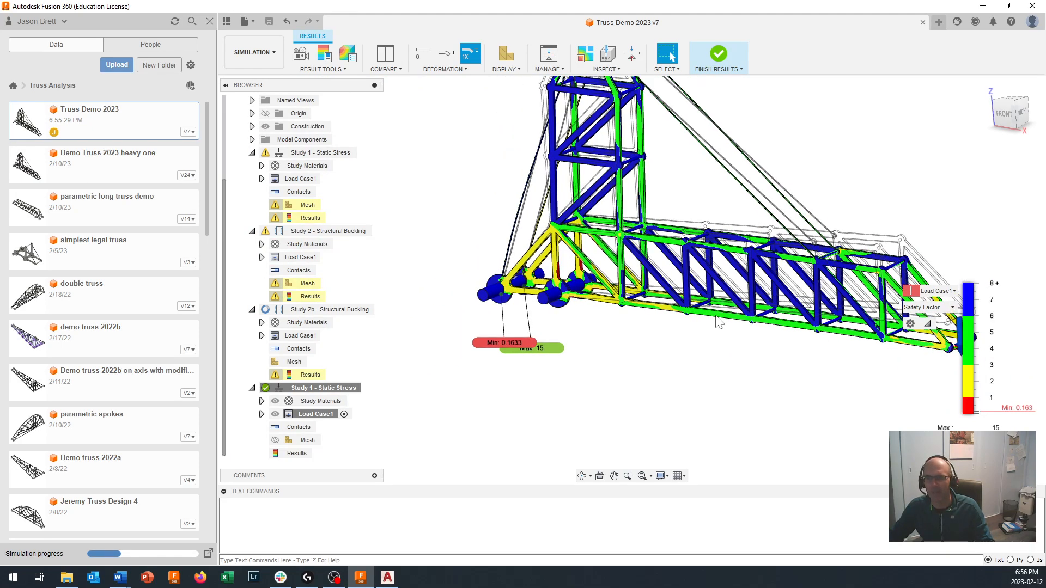
{"action": "scroll", "coordinate": [720, 322], "scroll_direction": "up", "scroll_amount": 1}
{"action": "scroll", "coordinate": [777, 283], "scroll_direction": "up", "scroll_amount": 3}
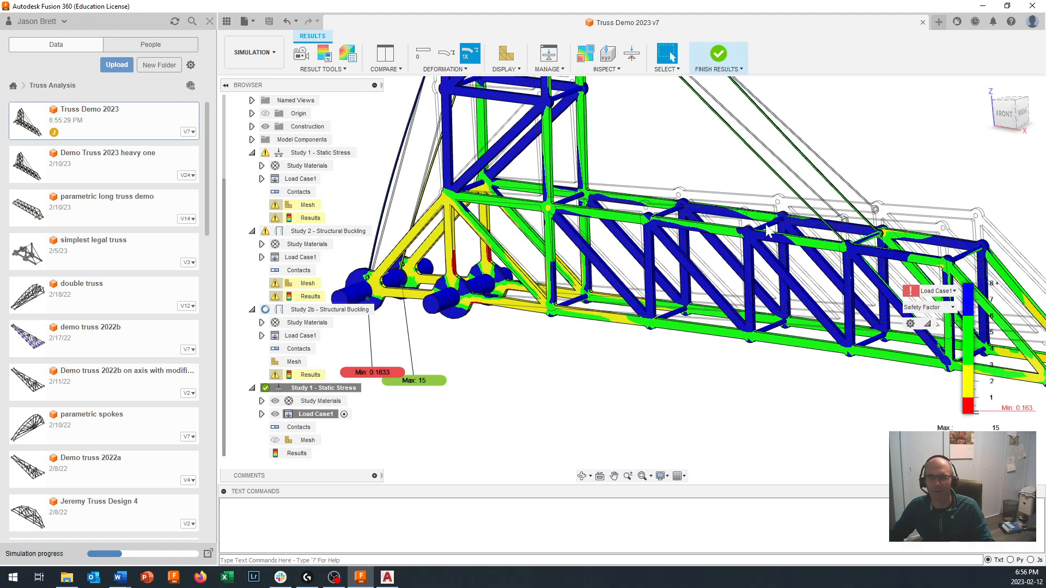
{"action": "left_click", "coordinate": [606, 70]}
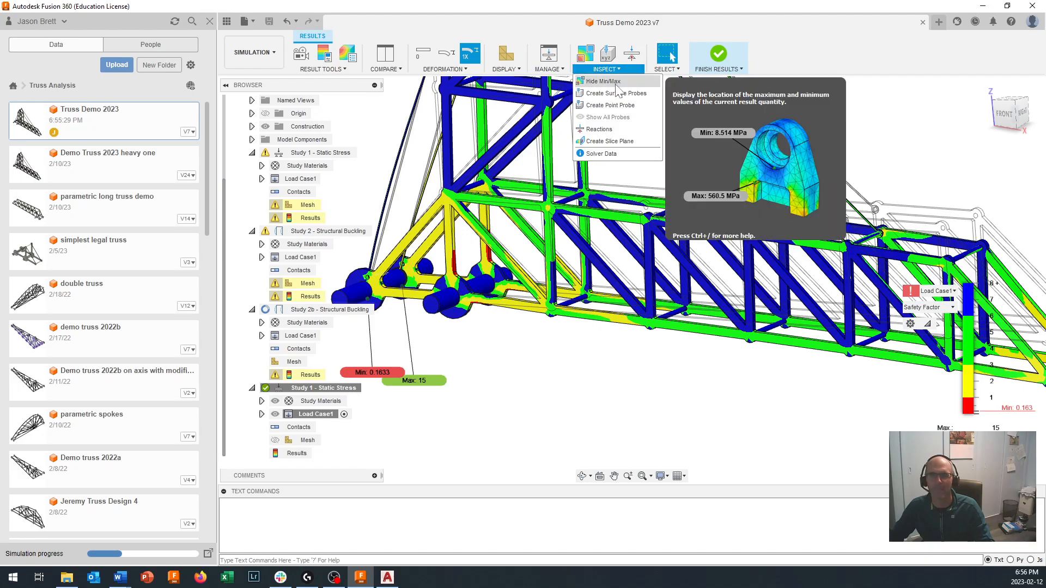
{"action": "left_click", "coordinate": [634, 95]}
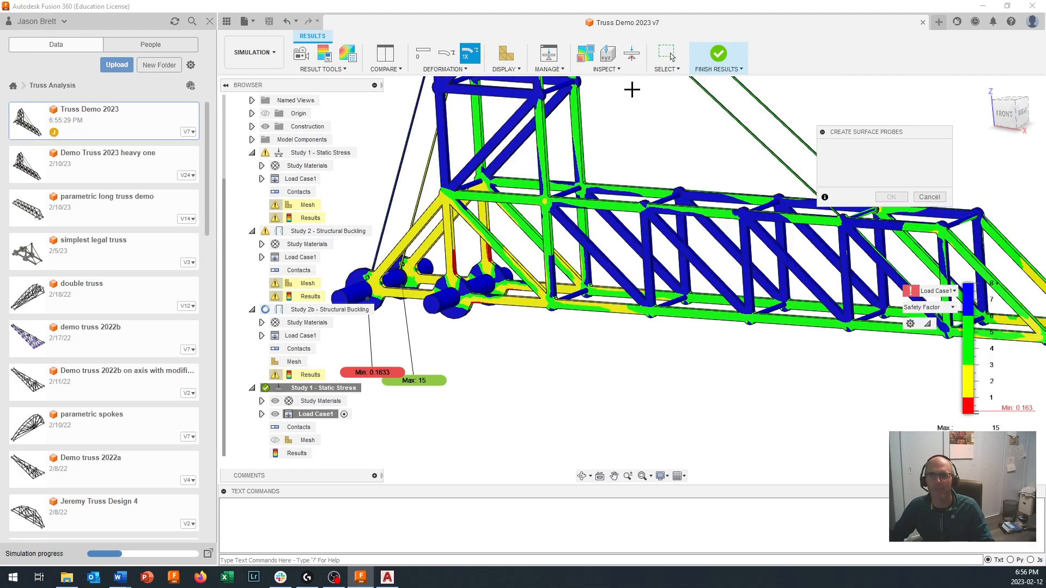
{"action": "scroll", "coordinate": [747, 251], "scroll_direction": "up", "scroll_amount": 4}
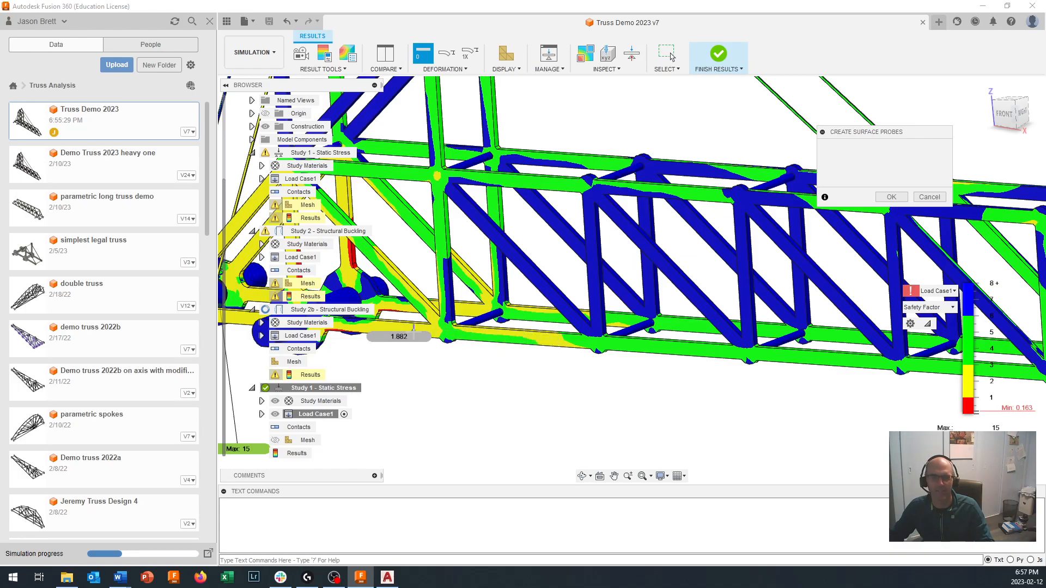
{"action": "scroll", "coordinate": [412, 327], "scroll_direction": "down", "scroll_amount": 3}
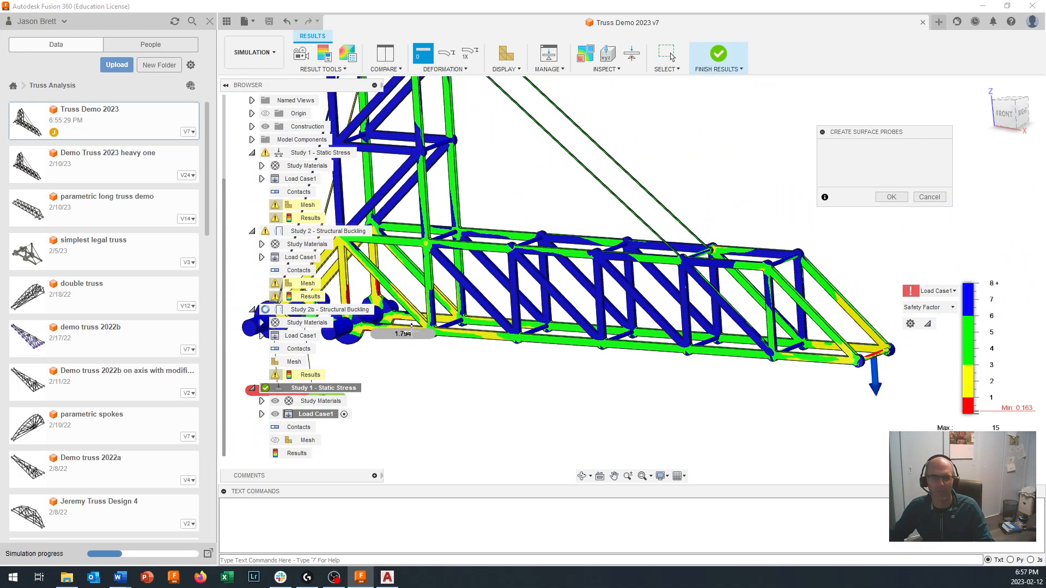
{"action": "scroll", "coordinate": [411, 328], "scroll_direction": "up", "scroll_amount": 1}
{"action": "scroll", "coordinate": [371, 327], "scroll_direction": "up", "scroll_amount": 1}
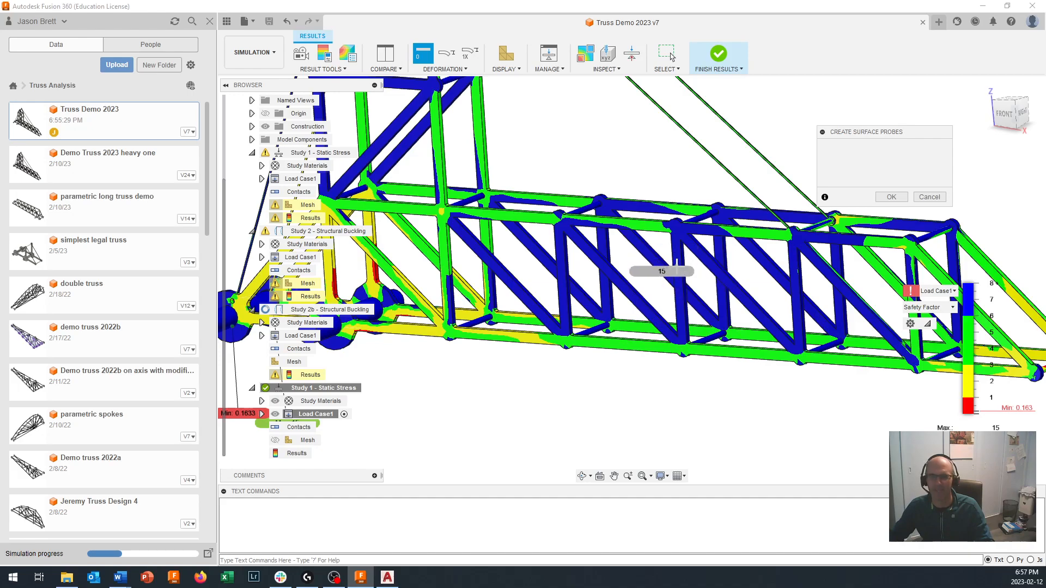
- Probe the safety factor on the boom members and at the rear support, orbit around the whole truss, and cancel the surface probes
{"action": "scroll", "coordinate": [669, 263], "scroll_direction": "down", "scroll_amount": 3}
{"action": "scroll", "coordinate": [785, 282], "scroll_direction": "up", "scroll_amount": 4}
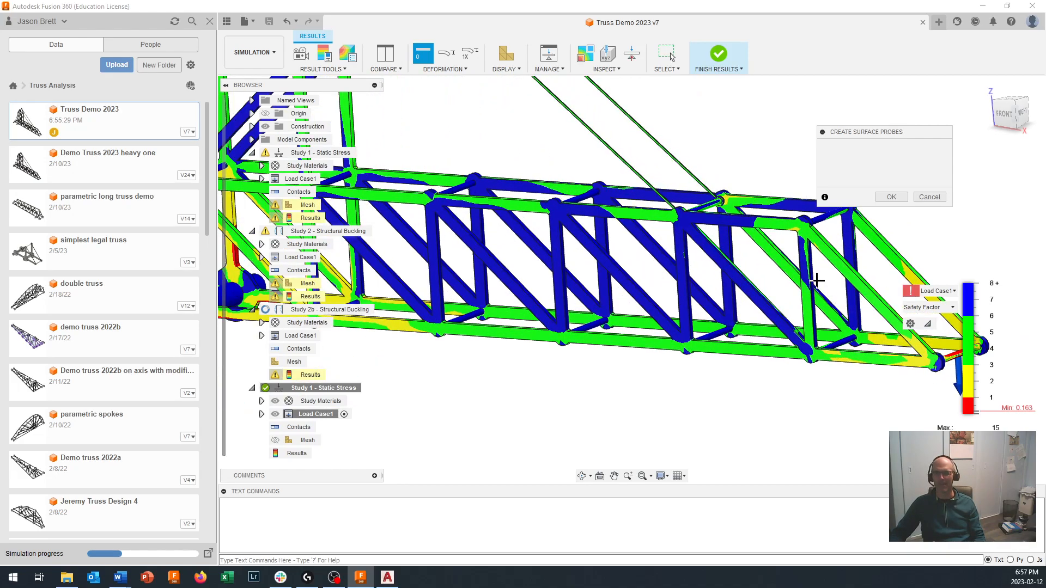
{"action": "scroll", "coordinate": [854, 376], "scroll_direction": "down", "scroll_amount": 3}
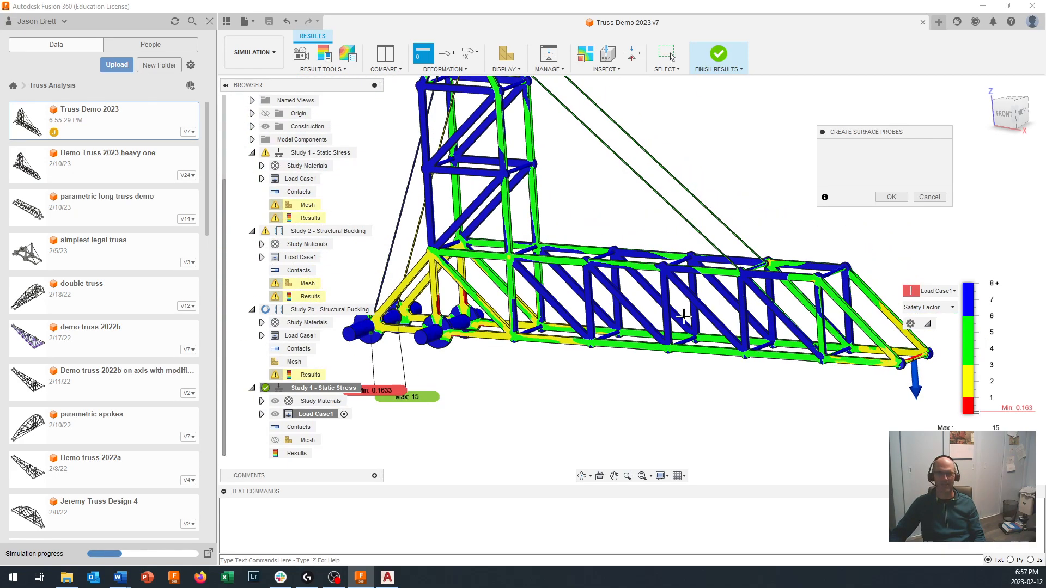
{"action": "scroll", "coordinate": [416, 324], "scroll_direction": "down", "scroll_amount": 2}
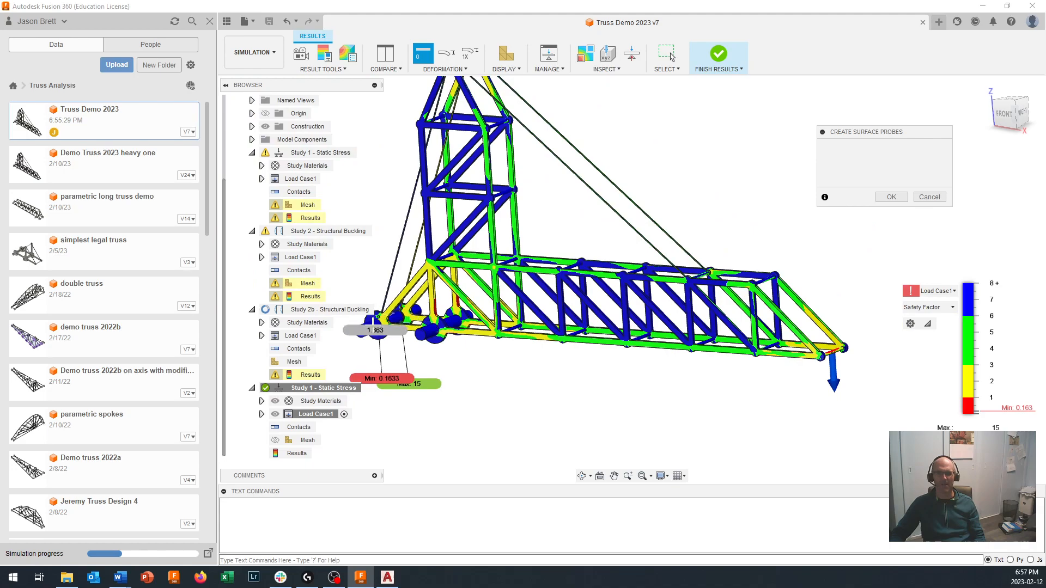
{"action": "middle_click_drag", "start_coordinate": [372, 325], "coordinate": [786, 274]}
{"action": "scroll", "coordinate": [509, 323], "scroll_direction": "up", "scroll_amount": 1}
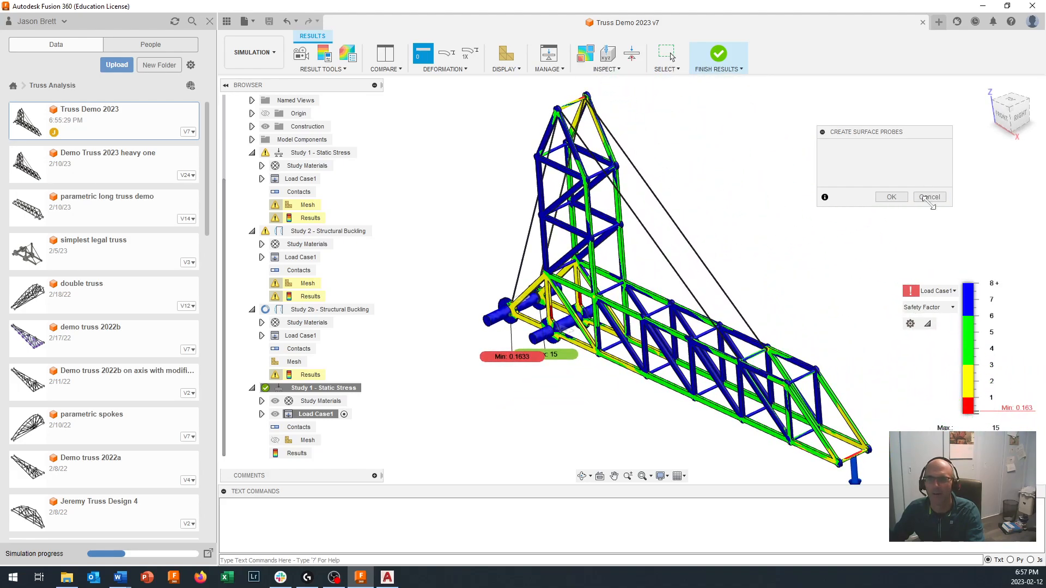
{"action": "left_click", "coordinate": [930, 197]}
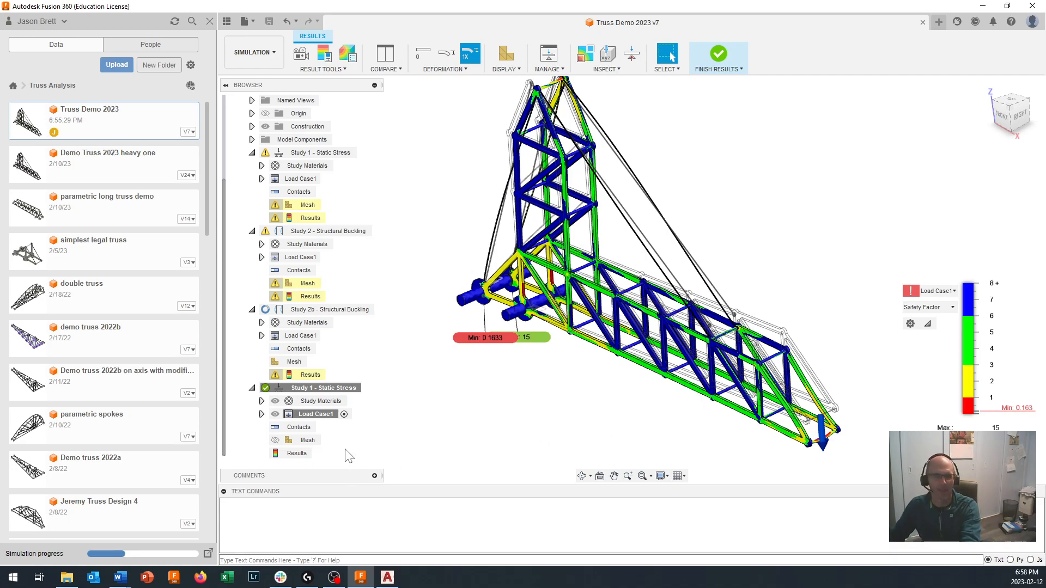
- Activate Study 2b - Structural Buckling and display Buckling Mode 65 in its results
{"action": "left_click", "coordinate": [330, 415]}
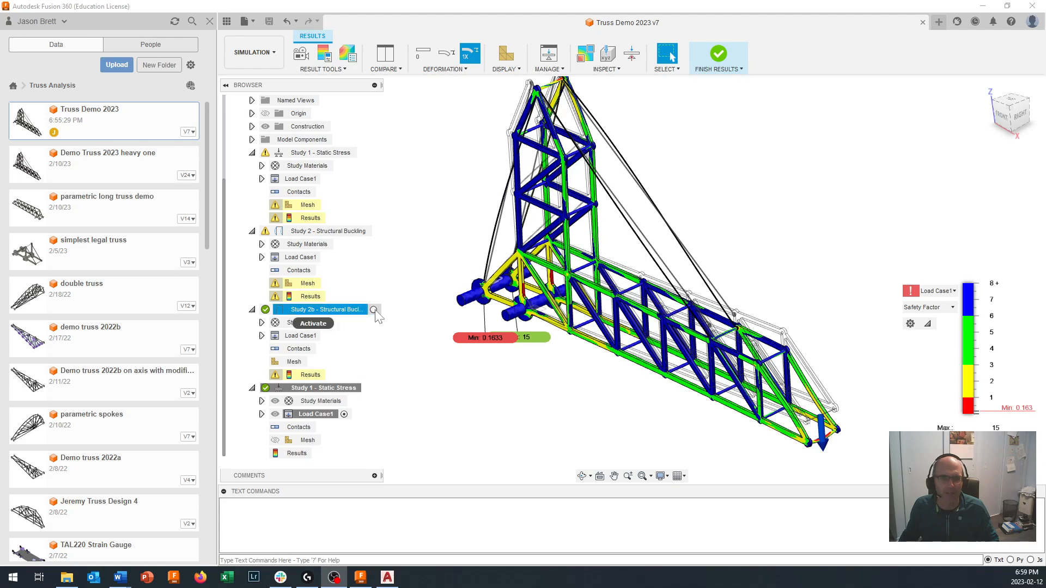
{"action": "left_click", "coordinate": [373, 310]}
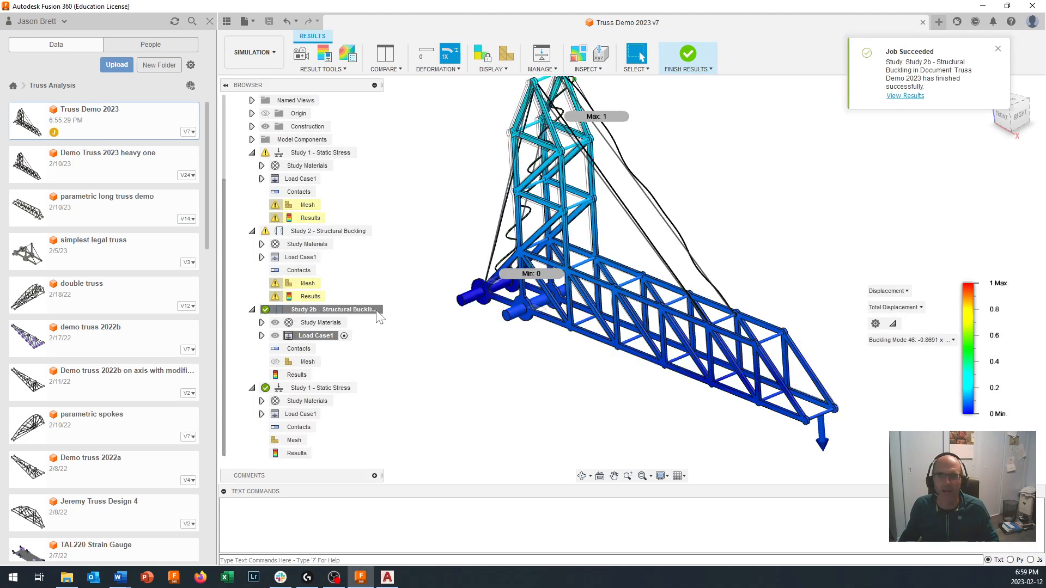
{"action": "left_click", "coordinate": [909, 341]}
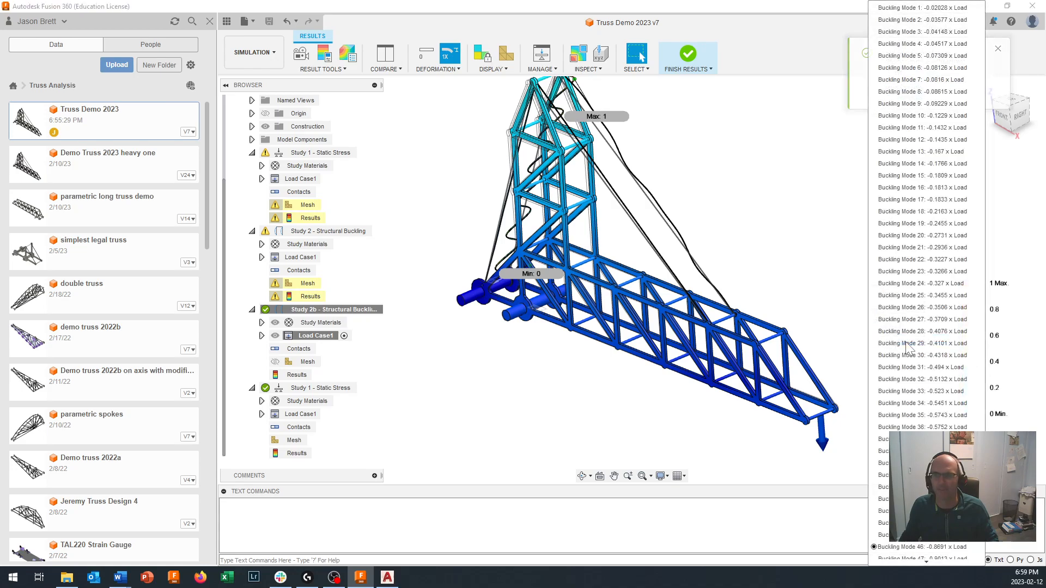
{"action": "scroll", "coordinate": [909, 343], "scroll_direction": "down", "scroll_amount": 2}
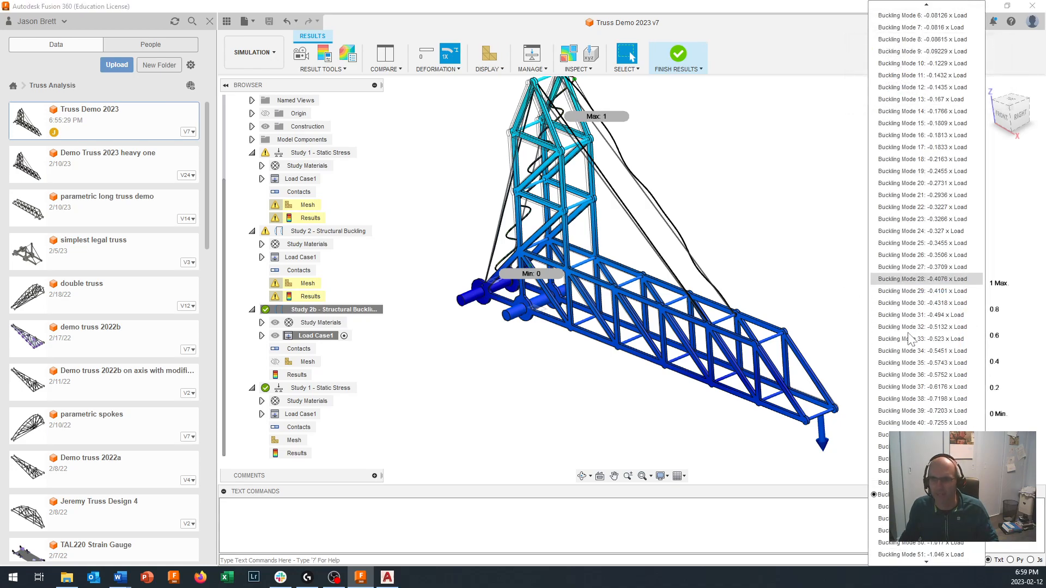
{"action": "scroll", "coordinate": [909, 370], "scroll_direction": "down", "scroll_amount": 3}
{"action": "scroll", "coordinate": [926, 410], "scroll_direction": "down", "scroll_amount": 2}
{"action": "scroll", "coordinate": [926, 411], "scroll_direction": "down", "scroll_amount": 2}
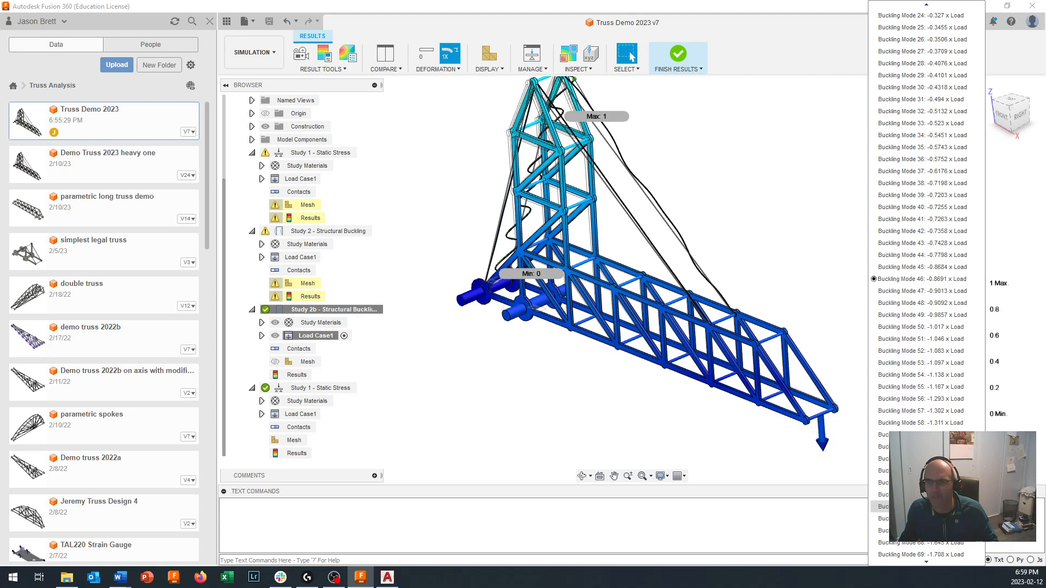
{"action": "left_click", "coordinate": [921, 507]}
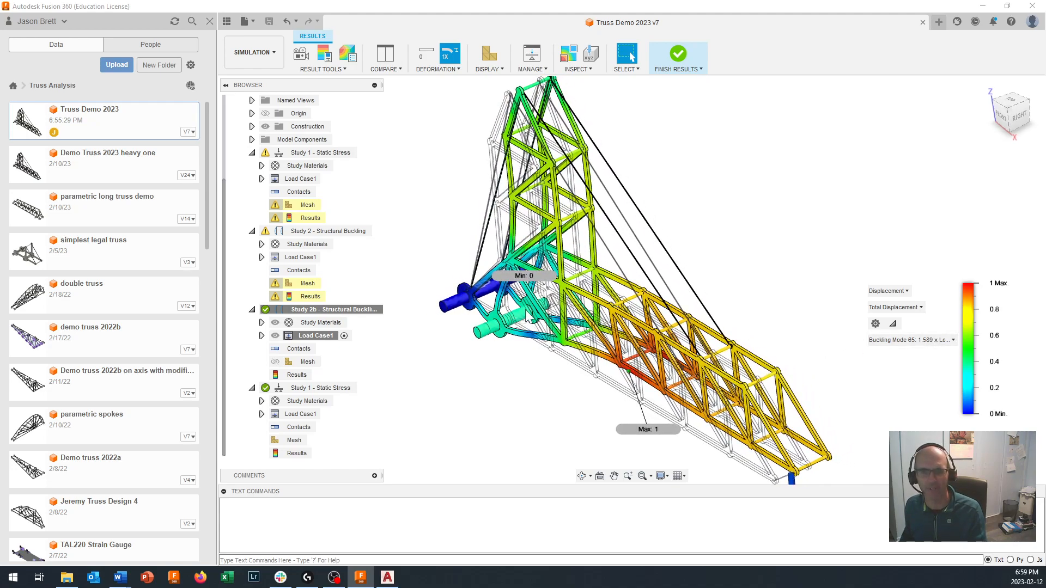
- Compare Buckling Mode 65 with the neighbouring modes' load factors, keep it displayed, and inspect its deformed shape
{"action": "left_click", "coordinate": [926, 341]}
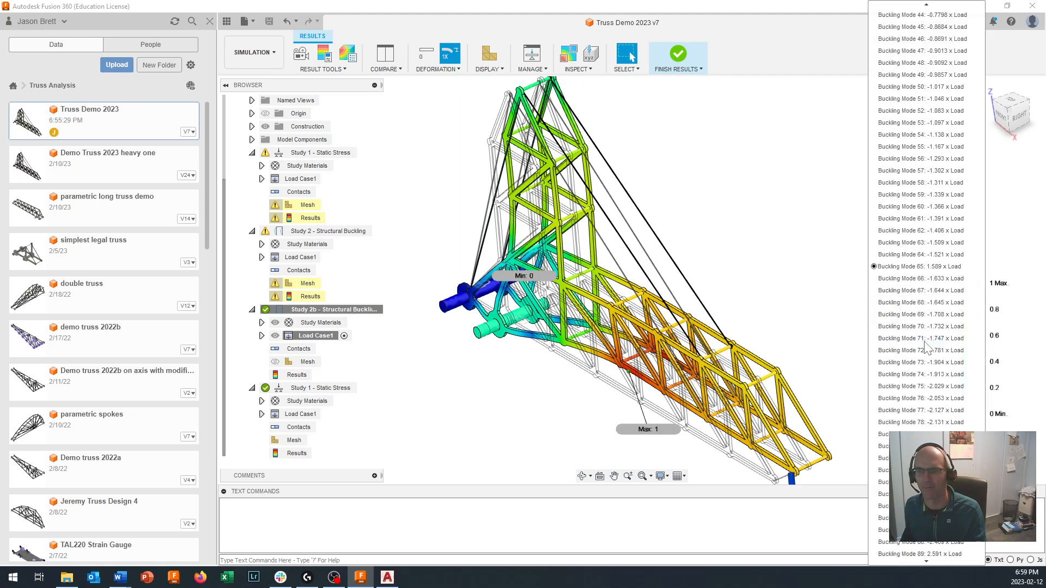
{"action": "left_click", "coordinate": [934, 267]}
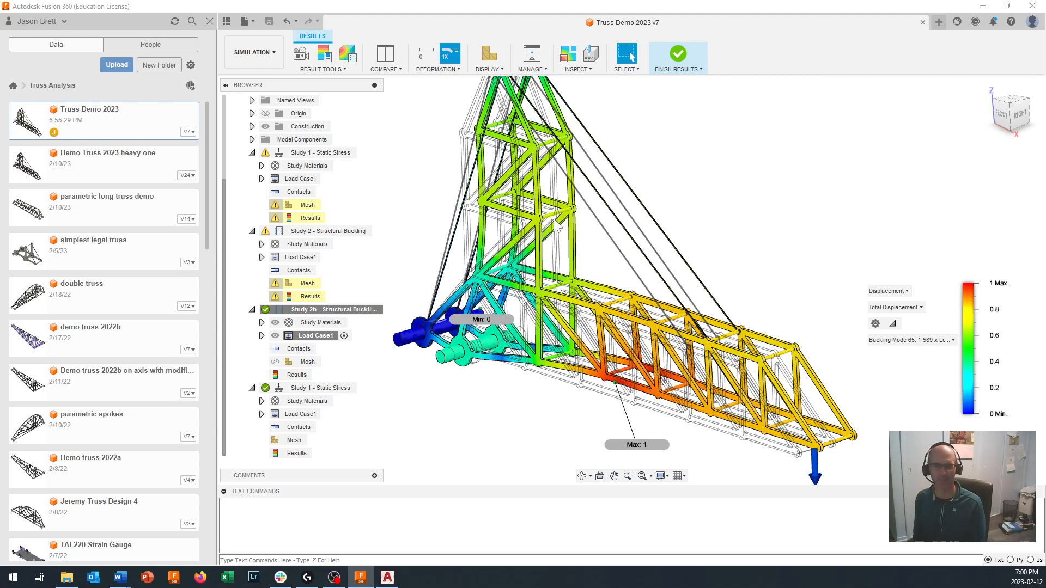
{"action": "scroll", "coordinate": [555, 225], "scroll_direction": "down", "scroll_amount": 3}
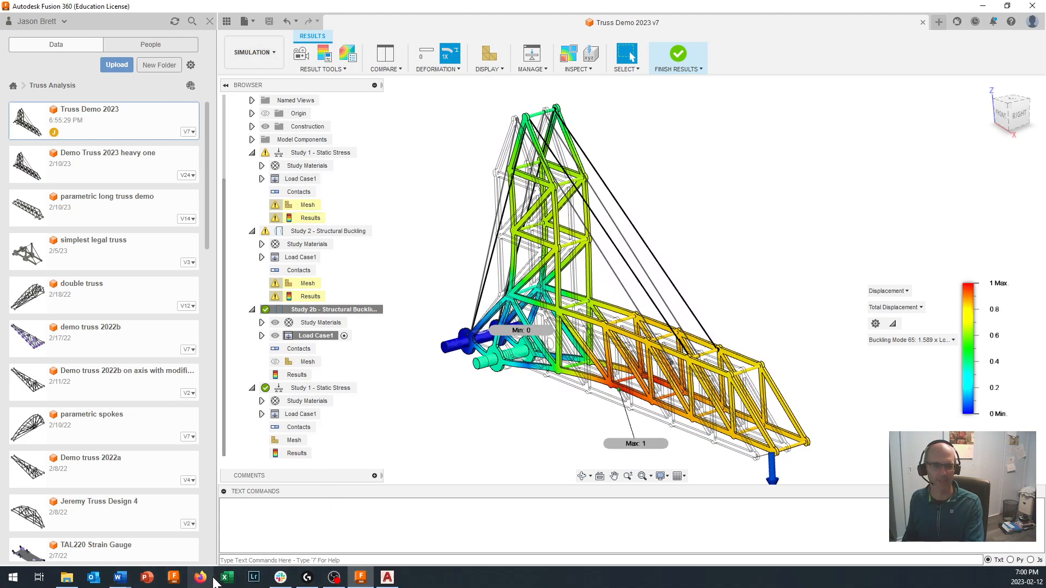
- Glance at the laser-cut drawing in AutoCAD, return to Fusion 360's Design workspace, and roll the truss history back to just after Sketch1
{"action": "left_click", "coordinate": [388, 578]}
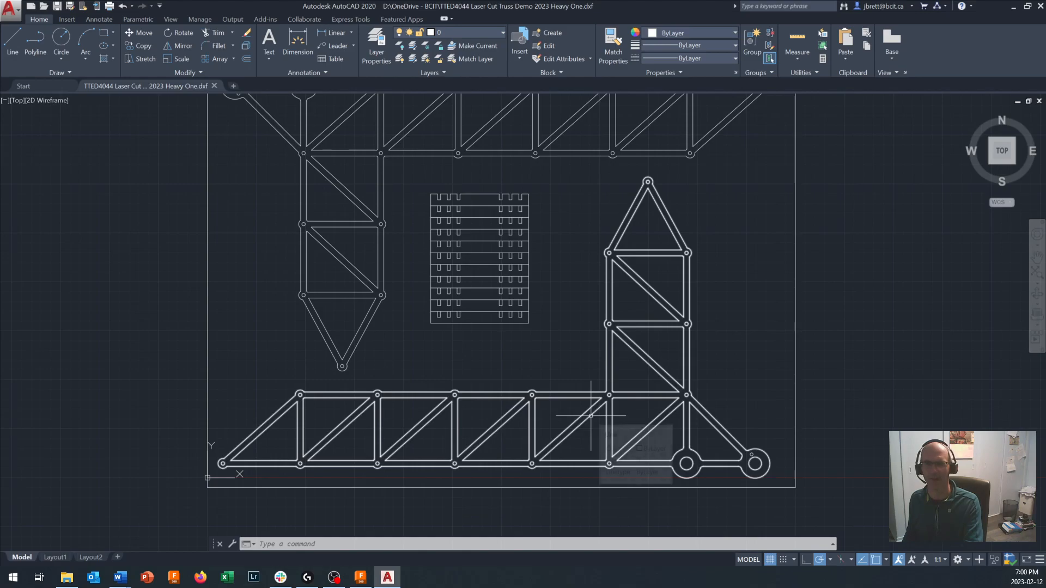
{"action": "left_click", "coordinate": [360, 578]}
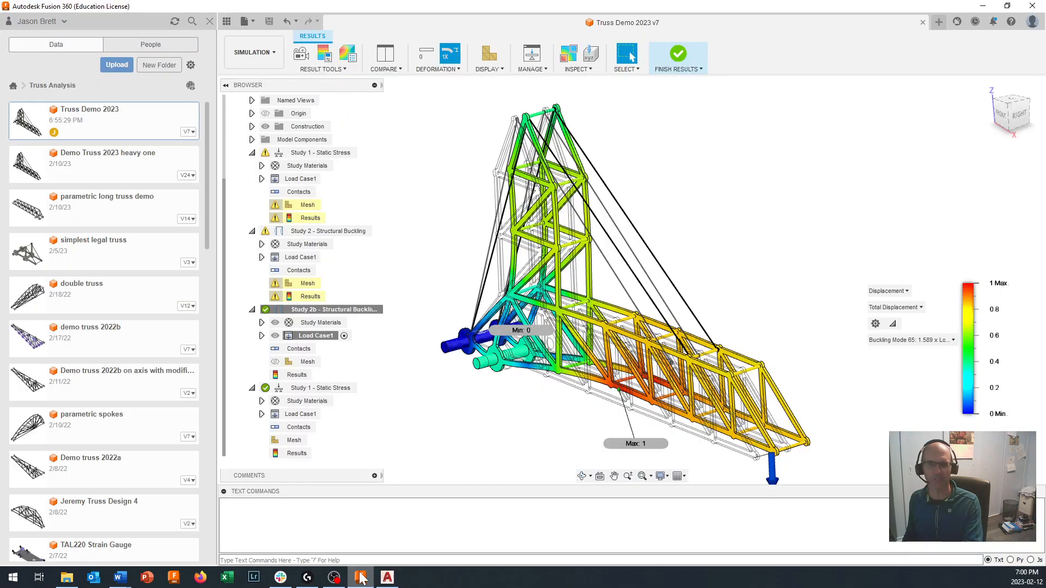
{"action": "left_click", "coordinate": [260, 52]}
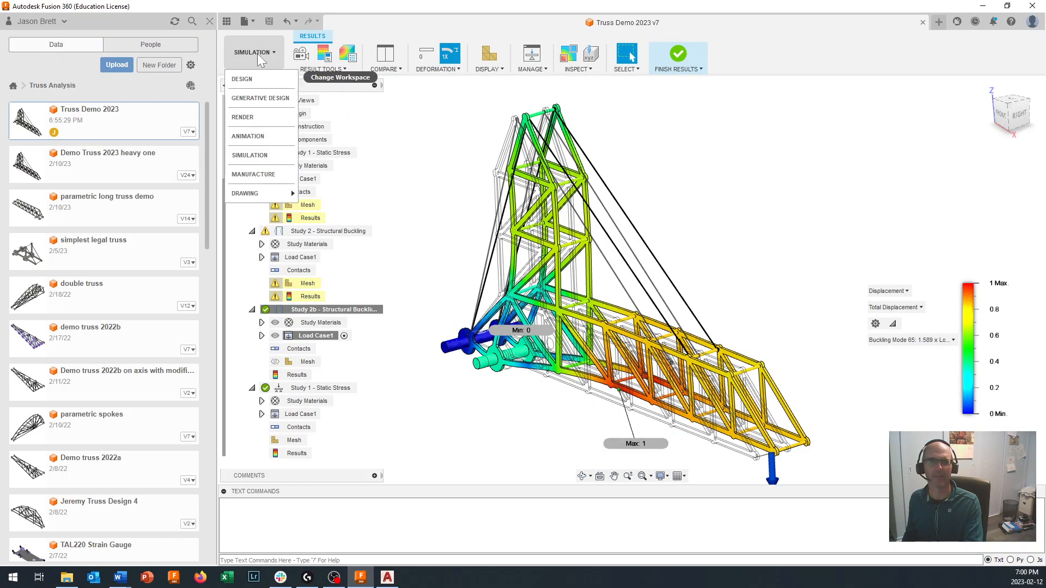
{"action": "left_click", "coordinate": [253, 75]}
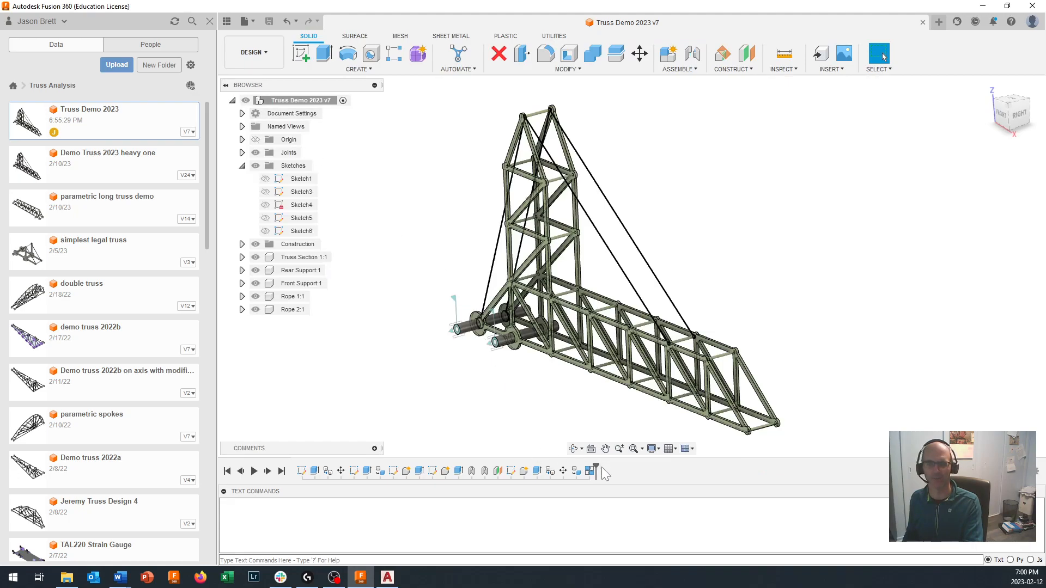
{"action": "left_click_drag", "start_coordinate": [595, 467], "coordinate": [583, 467]}
{"action": "mouse_move", "coordinate": [408, 460]}
{"action": "left_mouse_down"}
{"action": "mouse_move", "coordinate": [296, 461]}
{"action": "mouse_move", "coordinate": [303, 473]}
{"action": "left_mouse_up"}
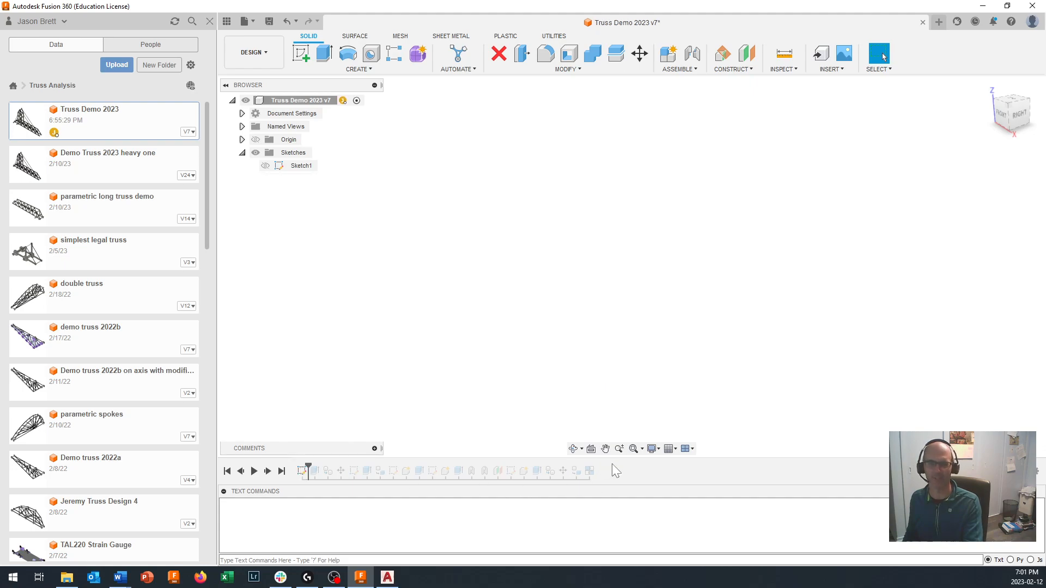
- Roll the history forward through the two truss sections and the extruded cross rods, and examine the rods at the truss tip
{"action": "left_click_drag", "start_coordinate": [308, 468], "coordinate": [342, 469]}
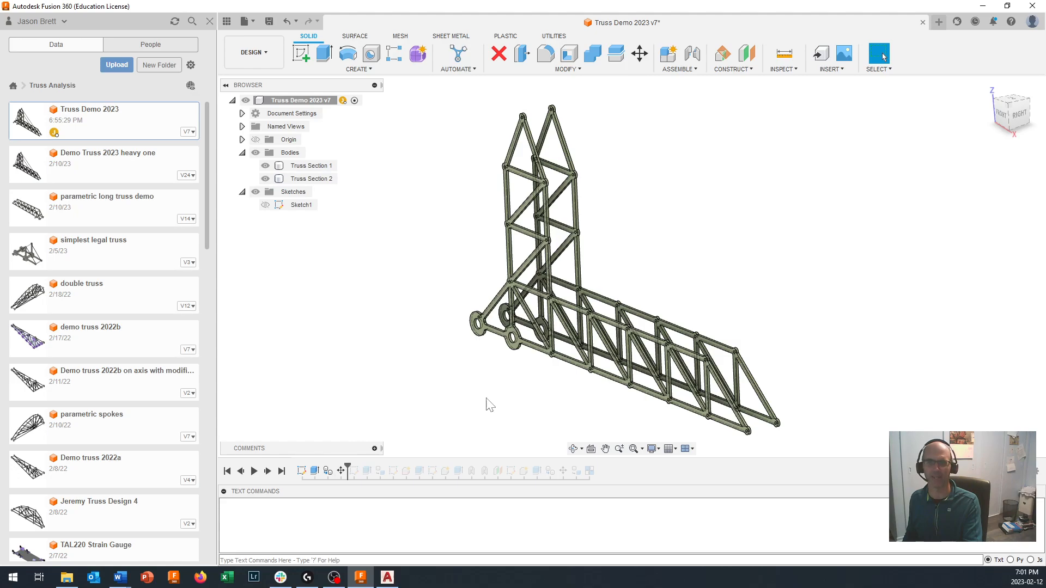
{"action": "left_click_drag", "start_coordinate": [349, 463], "coordinate": [368, 467]}
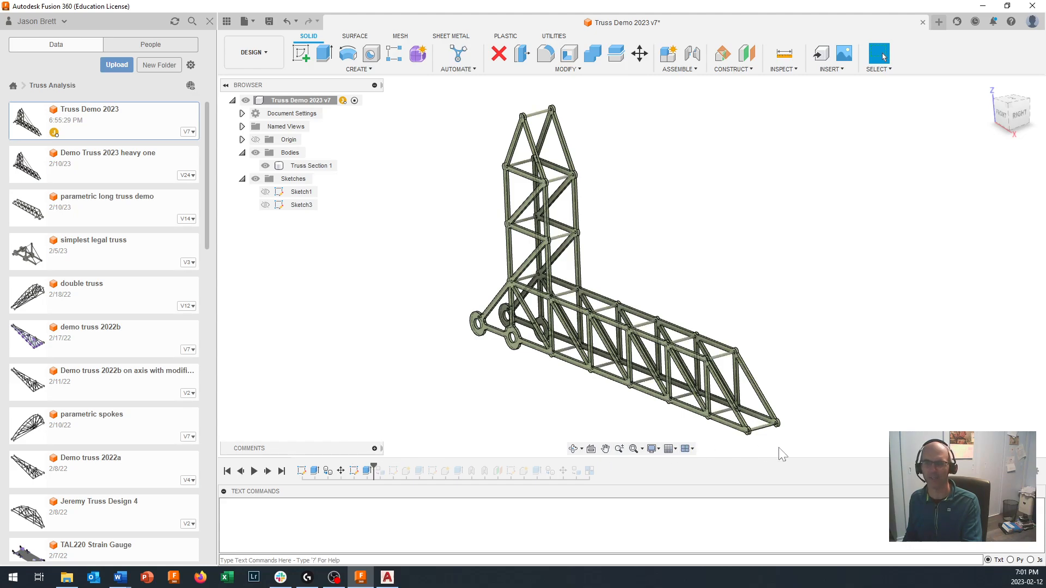
{"action": "scroll", "coordinate": [717, 425], "scroll_direction": "up", "scroll_amount": 5}
{"action": "scroll", "coordinate": [716, 426], "scroll_direction": "up", "scroll_amount": 3}
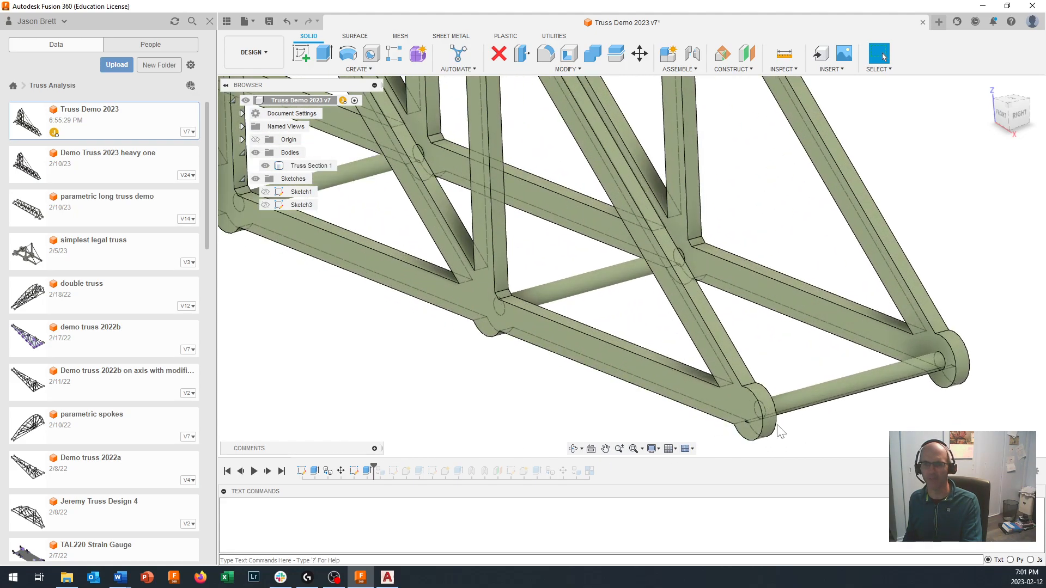
{"action": "scroll", "coordinate": [788, 419], "scroll_direction": "down", "scroll_amount": 8}
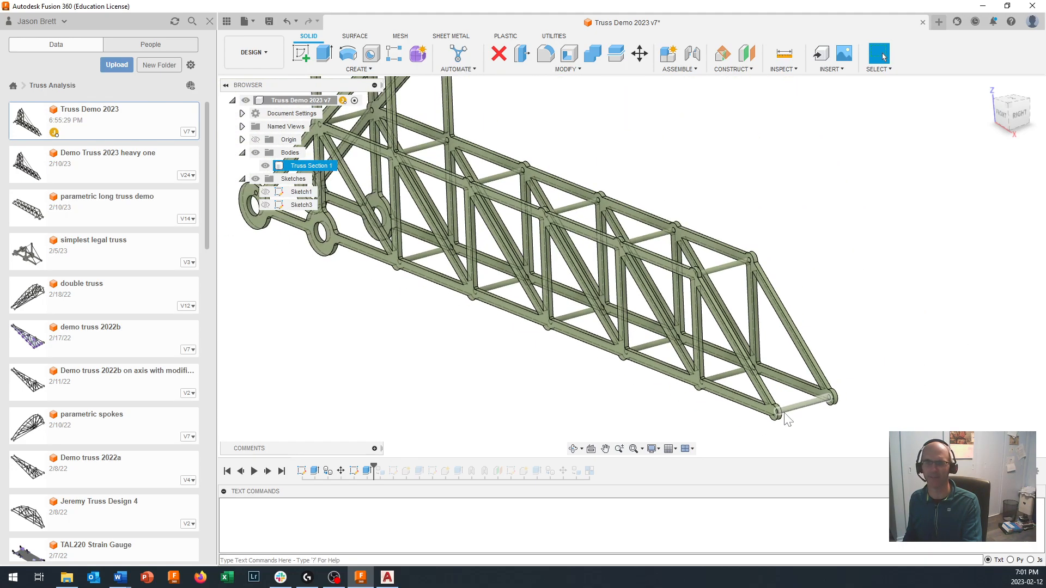
- Roll the truss history forward through the rear and front support rods and the joints attaching them to the truss
{"action": "left_click_drag", "start_coordinate": [374, 463], "coordinate": [408, 466]}
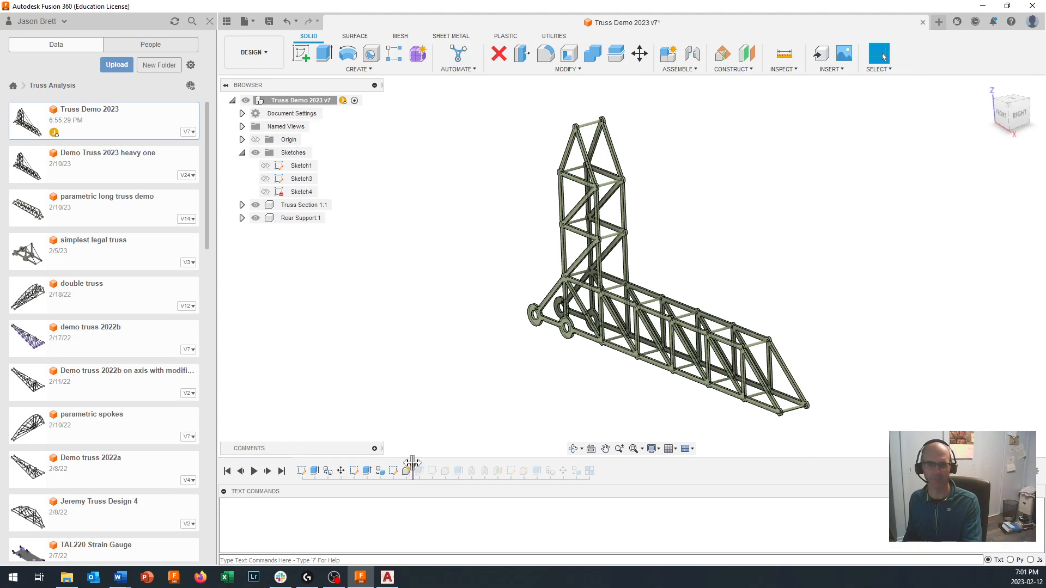
{"action": "left_click_drag", "start_coordinate": [416, 464], "coordinate": [423, 465]}
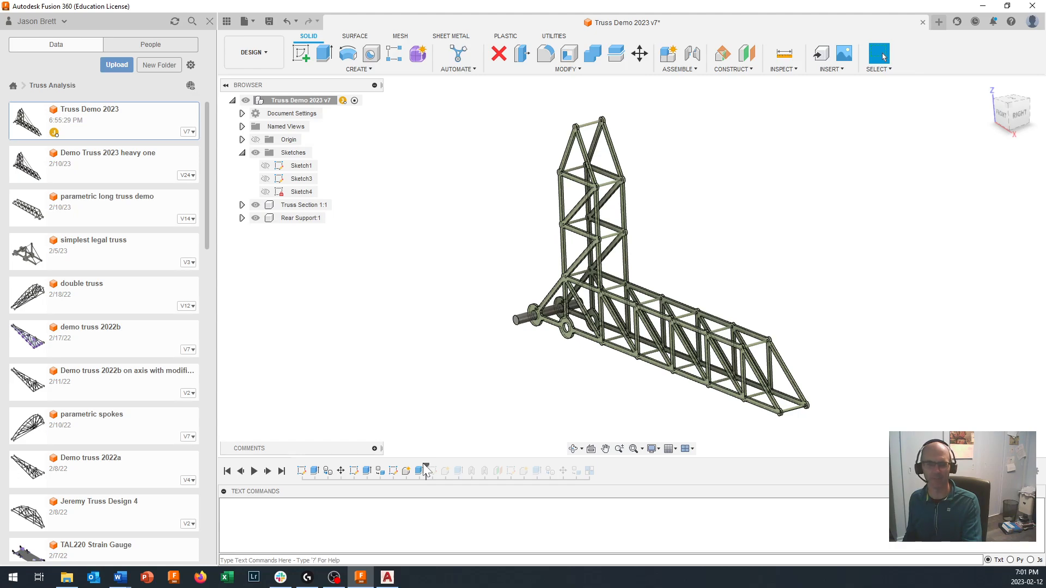
{"action": "left_click_drag", "start_coordinate": [428, 471], "coordinate": [485, 466]}
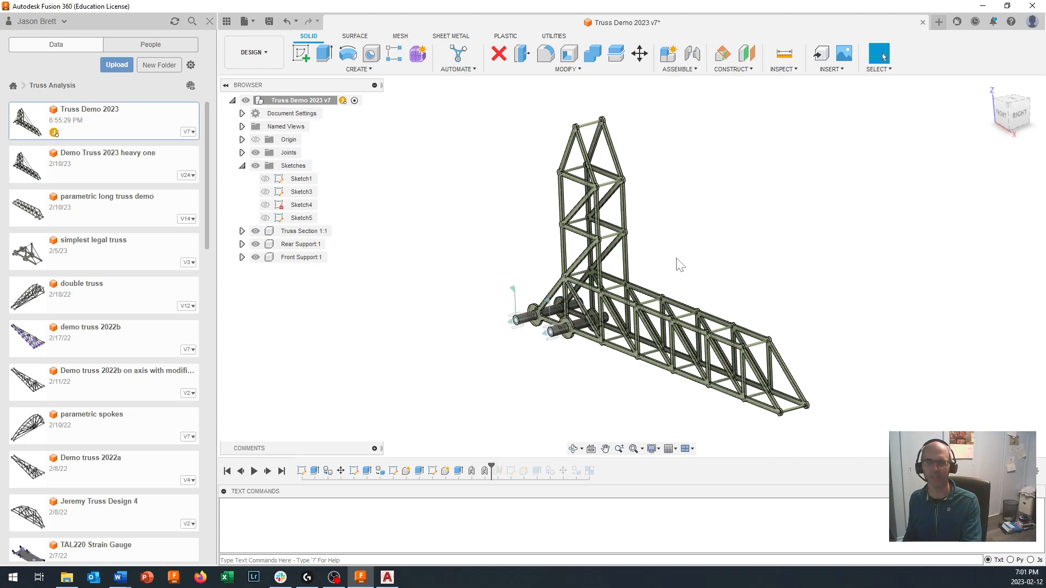
- Roll the history forward through both ropes to its end and view the completed rope-reinforced truss from behind
{"action": "left_click_drag", "start_coordinate": [492, 467], "coordinate": [524, 466]}
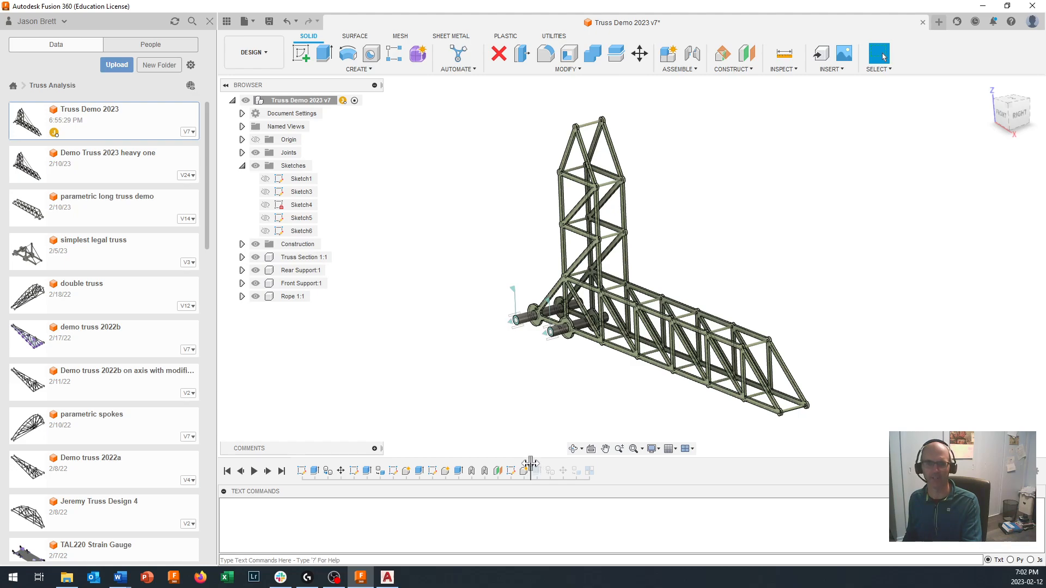
{"action": "left_click_drag", "start_coordinate": [531, 466], "coordinate": [596, 469]}
{"action": "middle_click_drag", "start_coordinate": [752, 339], "coordinate": [537, 270], "text": "shift"}
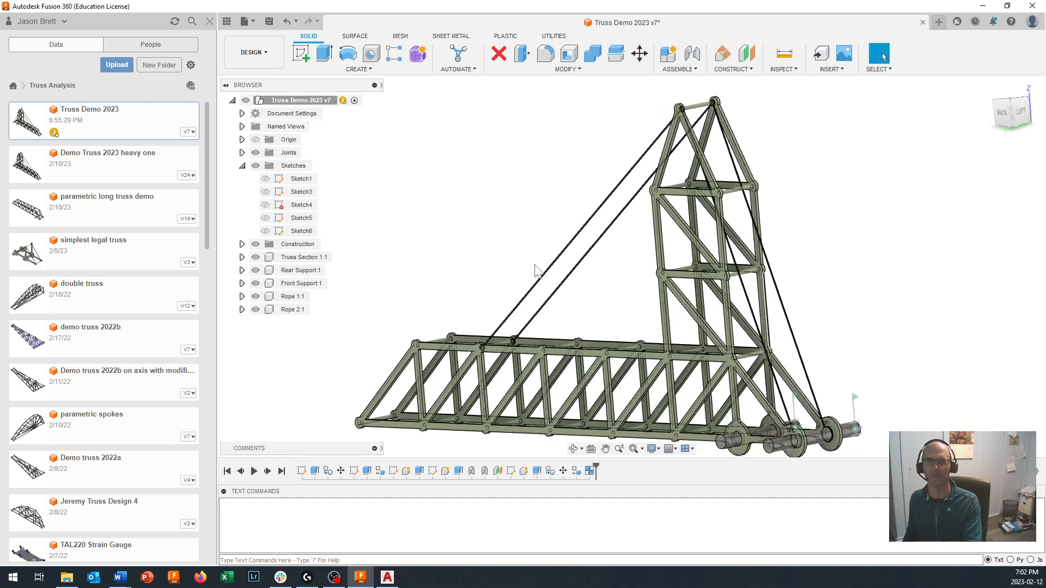
- Return to the Simulation workspace and expand the loads and constraints of Load Case1 in the last Study 1 - Static Stress
{"action": "left_click", "coordinate": [263, 51]}
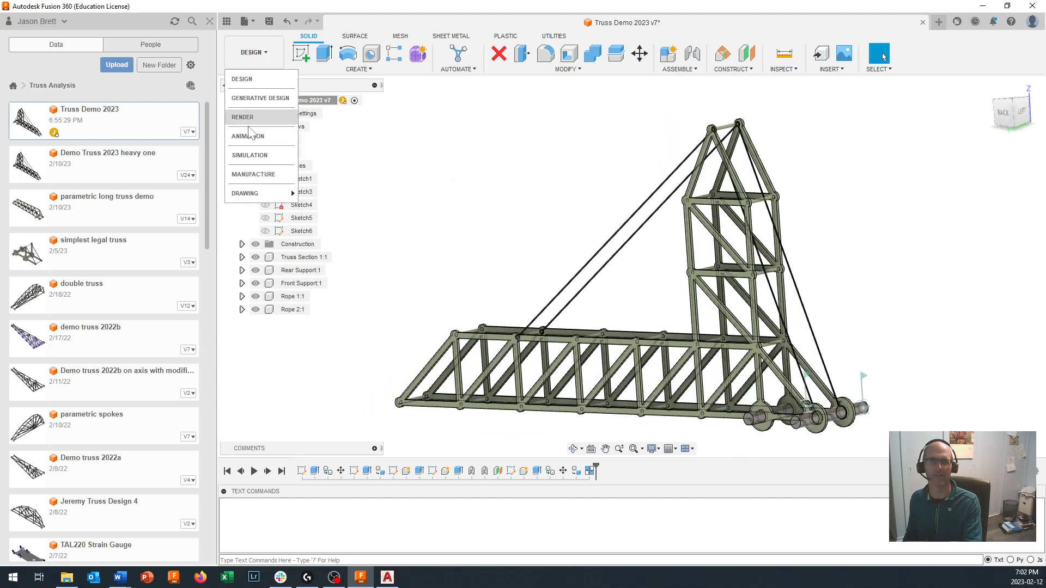
{"action": "left_click", "coordinate": [252, 157]}
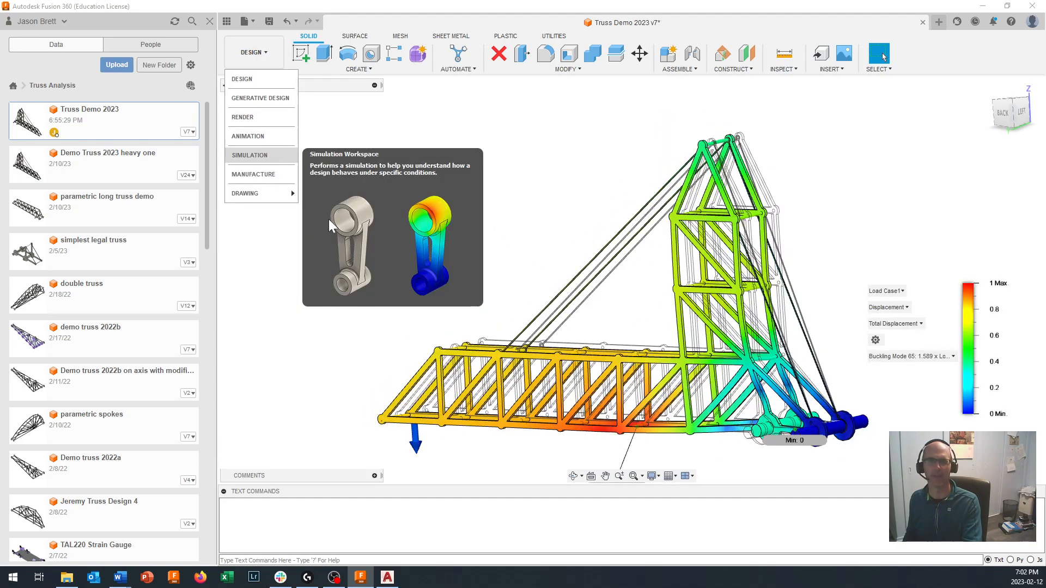
{"action": "middle_click_drag", "start_coordinate": [458, 164], "coordinate": [670, 82], "text": "shift"}
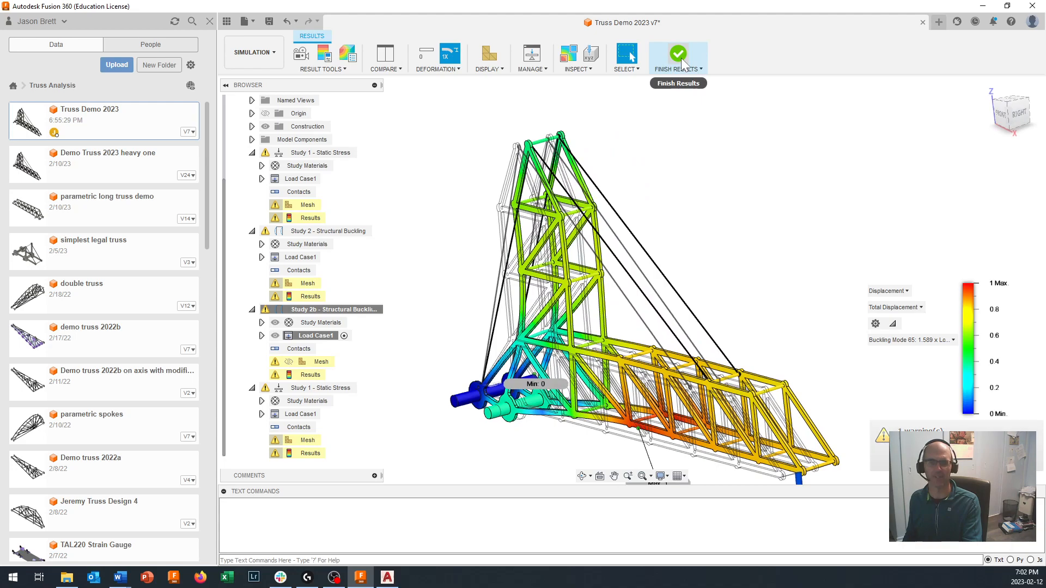
{"action": "left_click", "coordinate": [261, 415]}
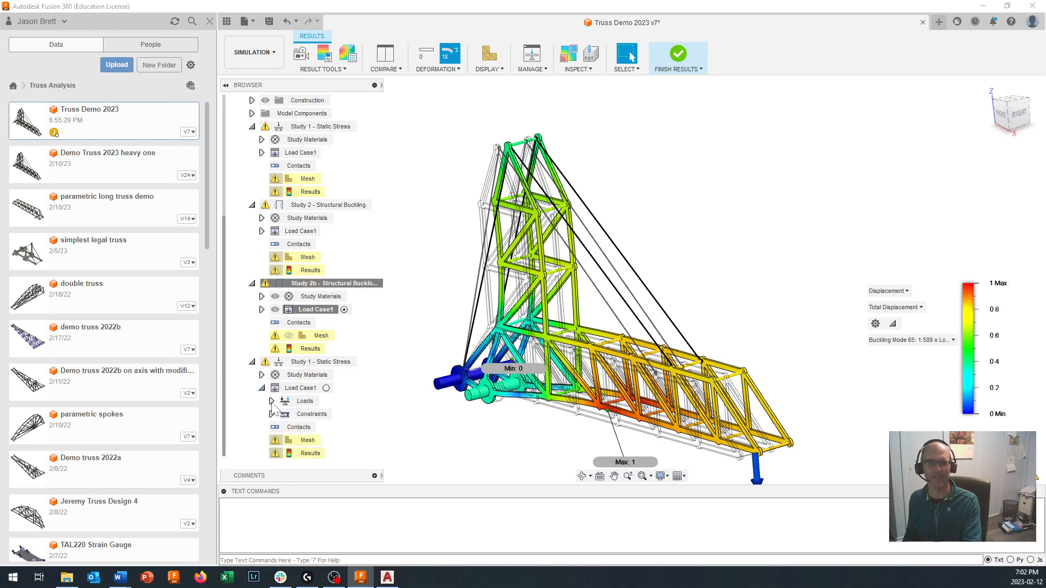
{"action": "left_click", "coordinate": [272, 401]}
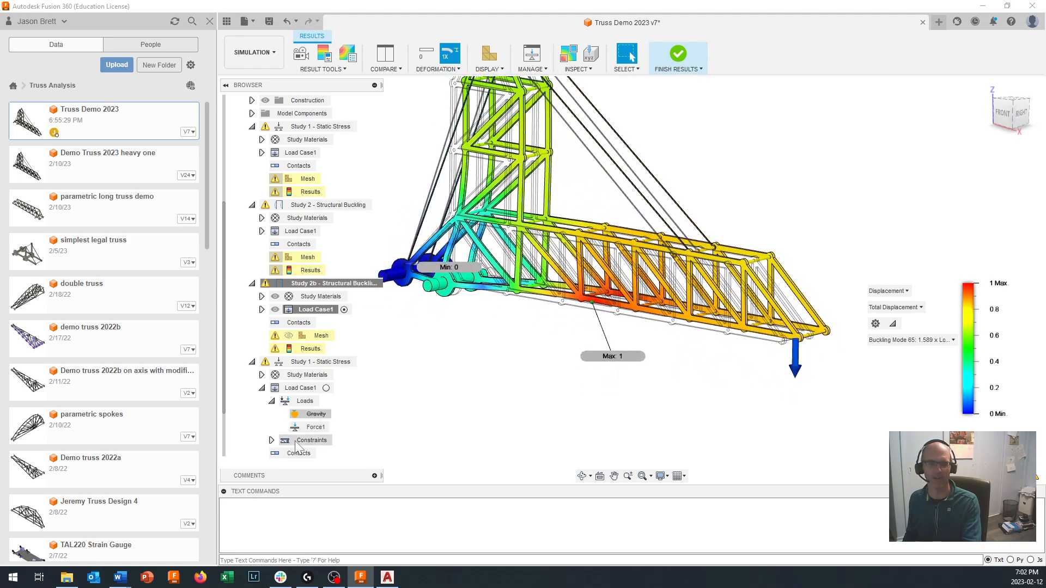
{"action": "left_click", "coordinate": [272, 440]}
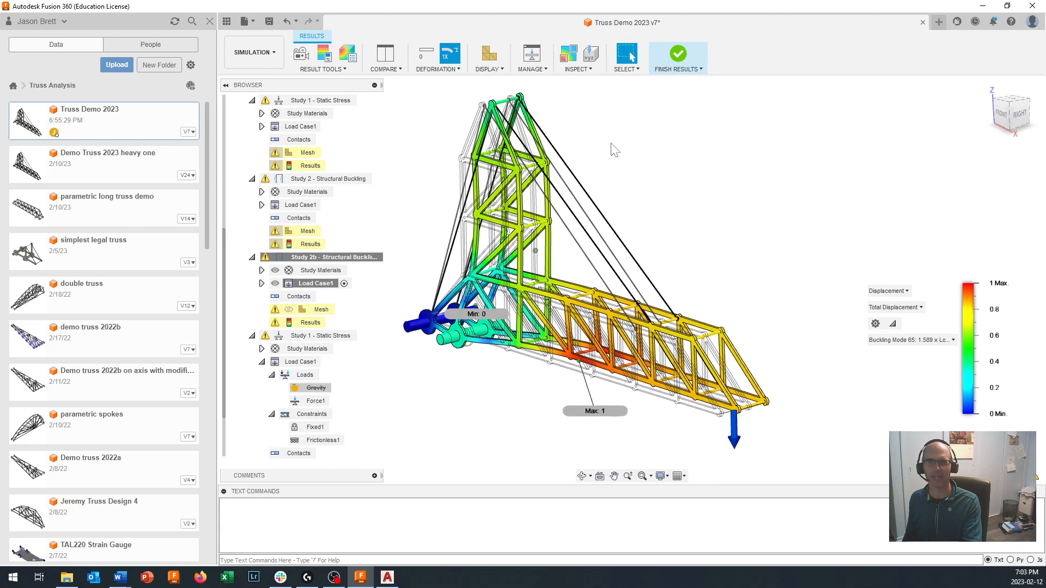
- Finish viewing the Study 2b buckling results and open the results options in the study setup
{"action": "left_click", "coordinate": [678, 55]}
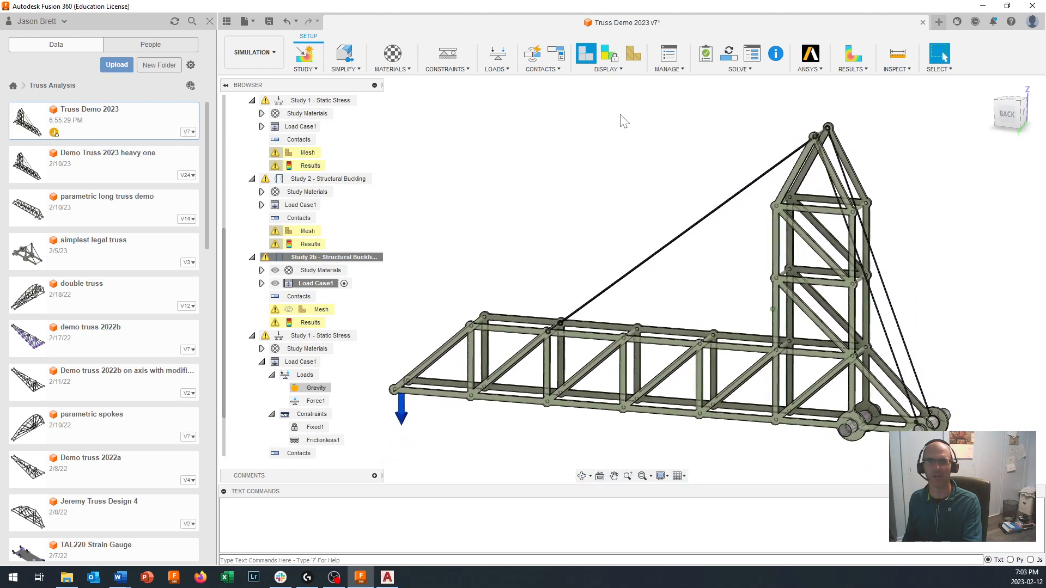
{"action": "left_click", "coordinate": [866, 70]}
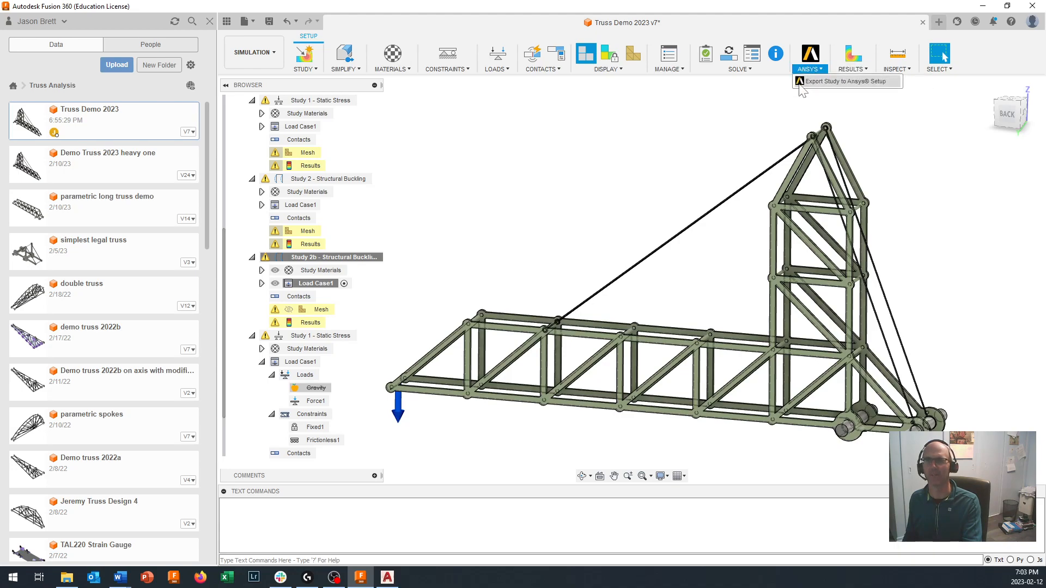
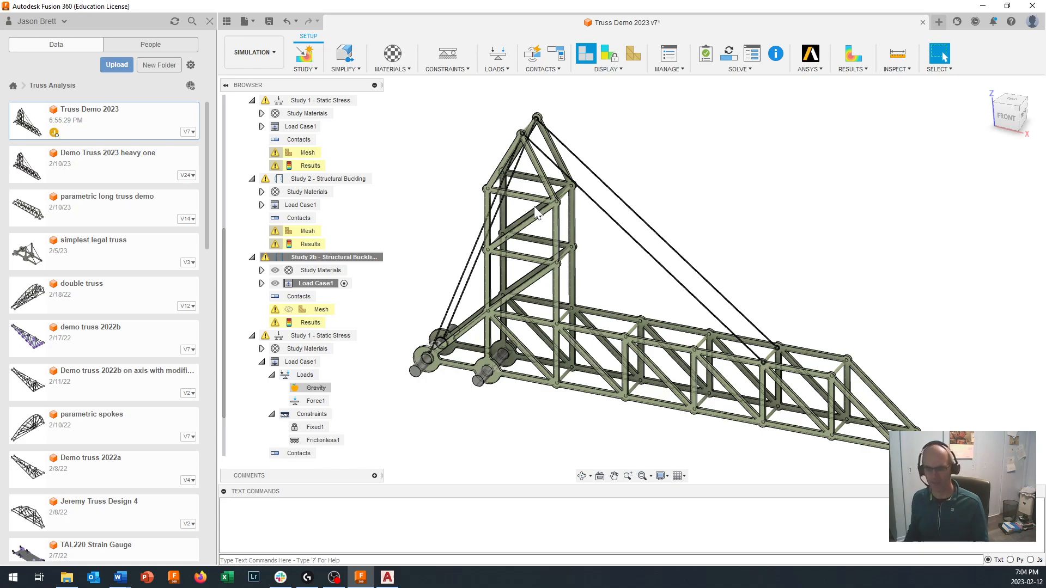
- Leave the Study 2b setup and return the truss model to the Design workspace
{"action": "middle_click_drag", "start_coordinate": [537, 212], "coordinate": [621, 305], "text": "shift"}
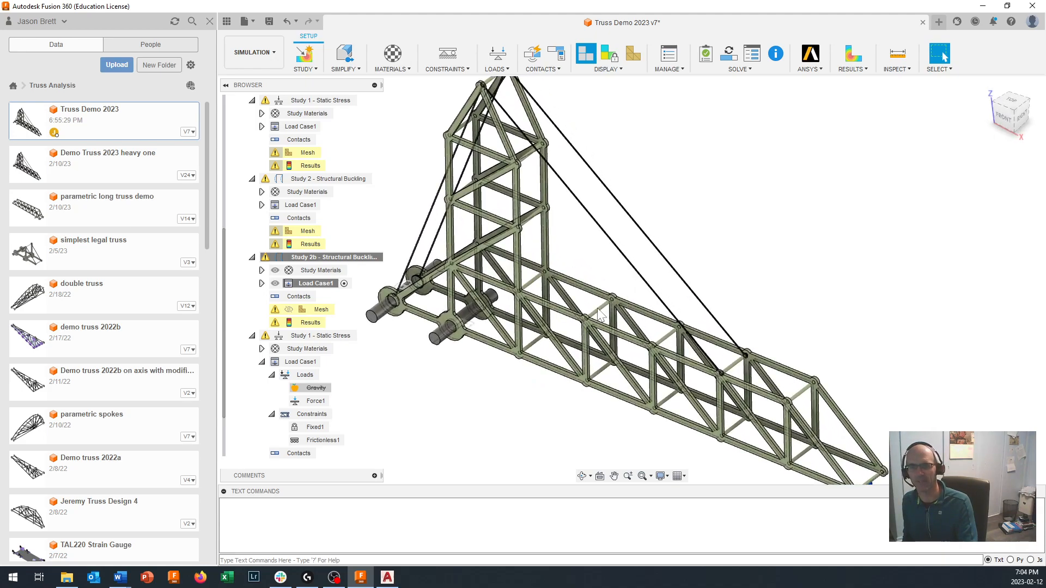
{"action": "scroll", "coordinate": [598, 314], "scroll_direction": "down", "scroll_amount": 3}
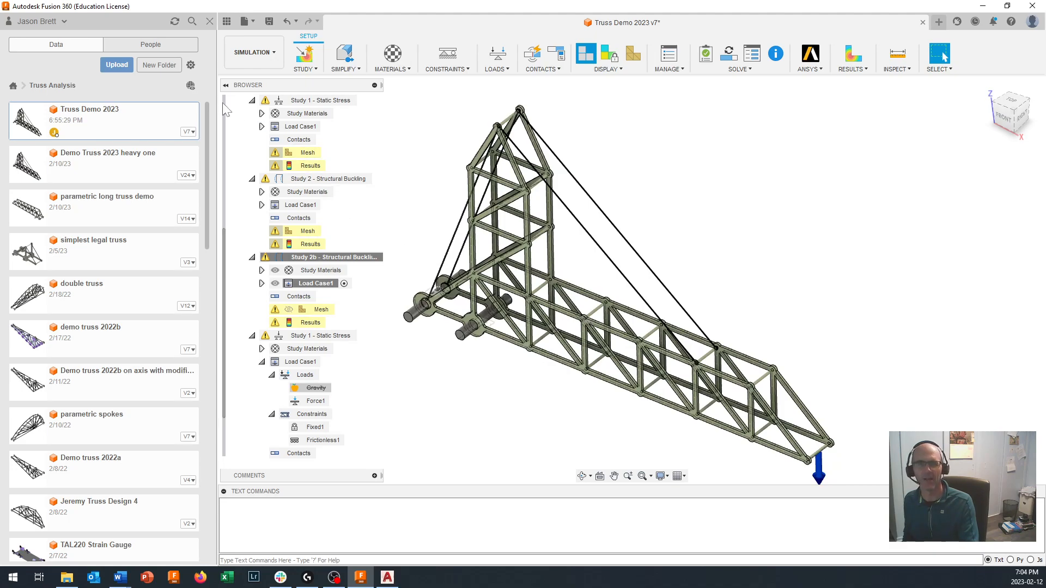
{"action": "left_click", "coordinate": [248, 54]}
{"action": "left_click", "coordinate": [251, 75]}
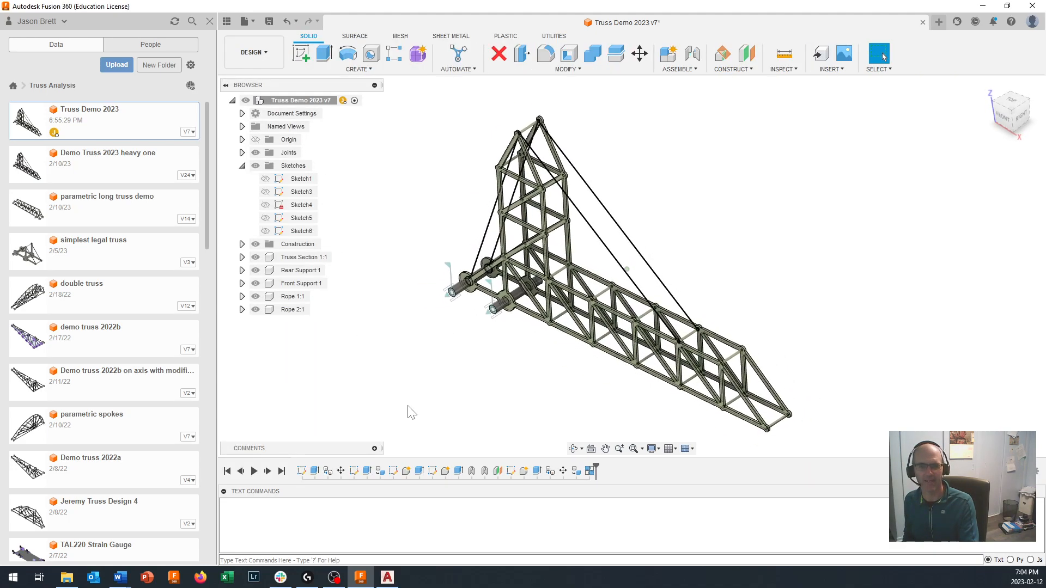
- Edit the existing Move feature of the second truss section to shift that section -20 mm in Y
{"action": "left_click", "coordinate": [340, 471]}
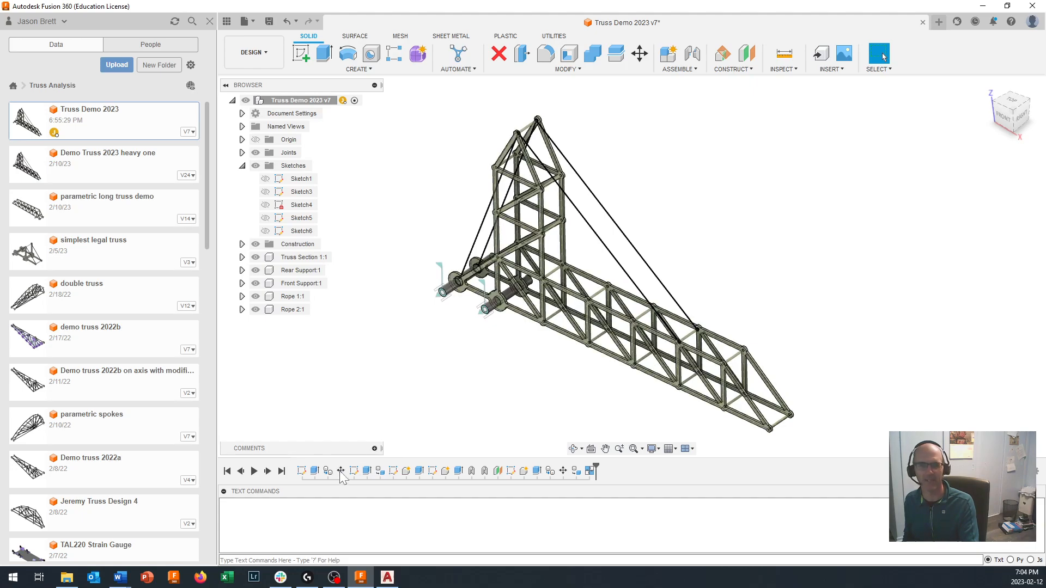
{"action": "double_click", "coordinate": [341, 472]}
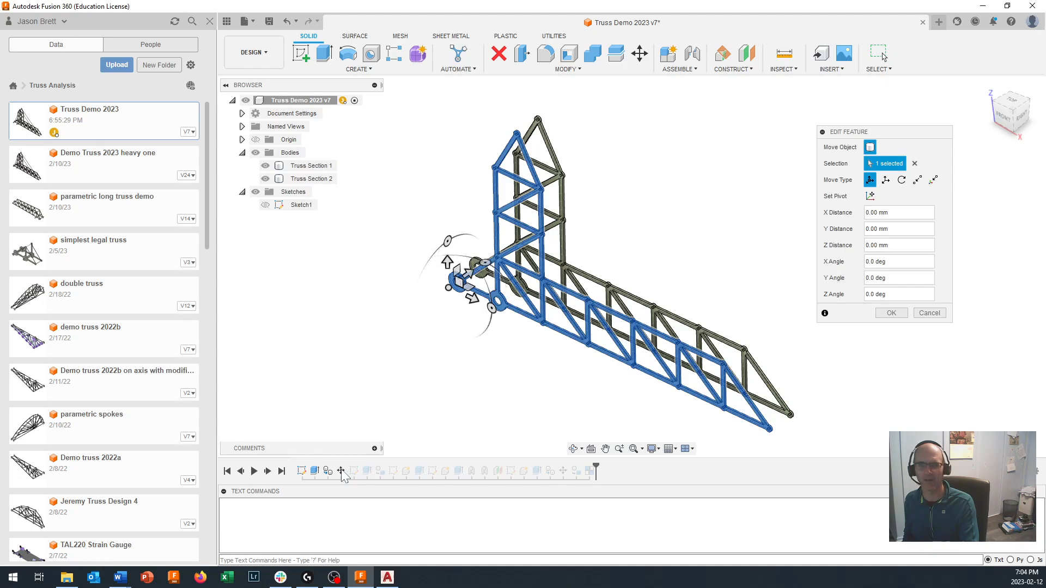
{"action": "middle_click_drag", "start_coordinate": [626, 269], "coordinate": [537, 298], "text": "shift"}
{"action": "scroll", "coordinate": [501, 286], "scroll_direction": "up", "scroll_amount": 3}
{"action": "left_click_drag", "start_coordinate": [475, 266], "coordinate": [457, 276]}
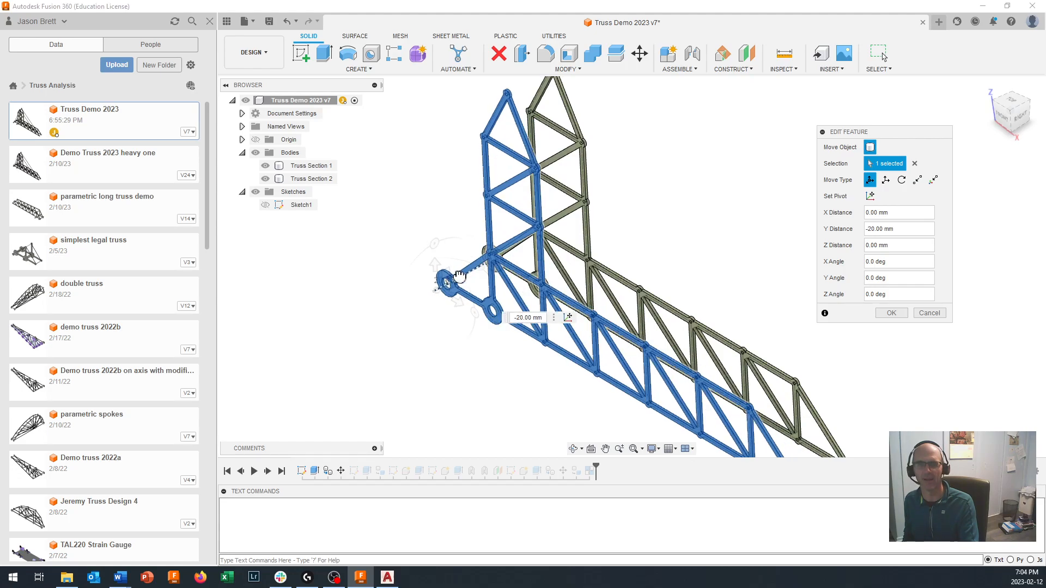
{"action": "left_click", "coordinate": [896, 314]}
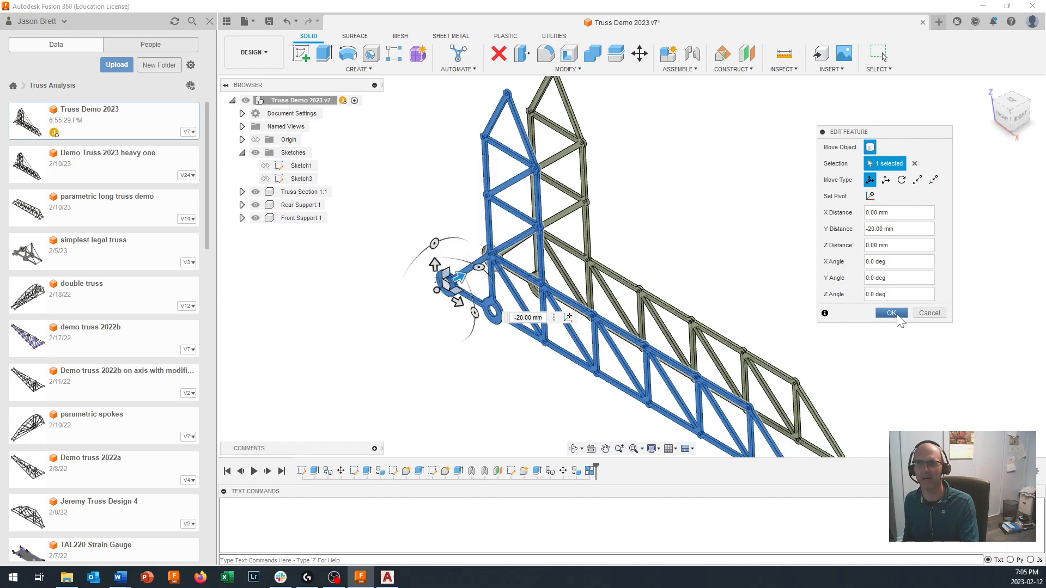
{"action": "scroll", "coordinate": [899, 321], "scroll_direction": "up", "scroll_amount": 4}
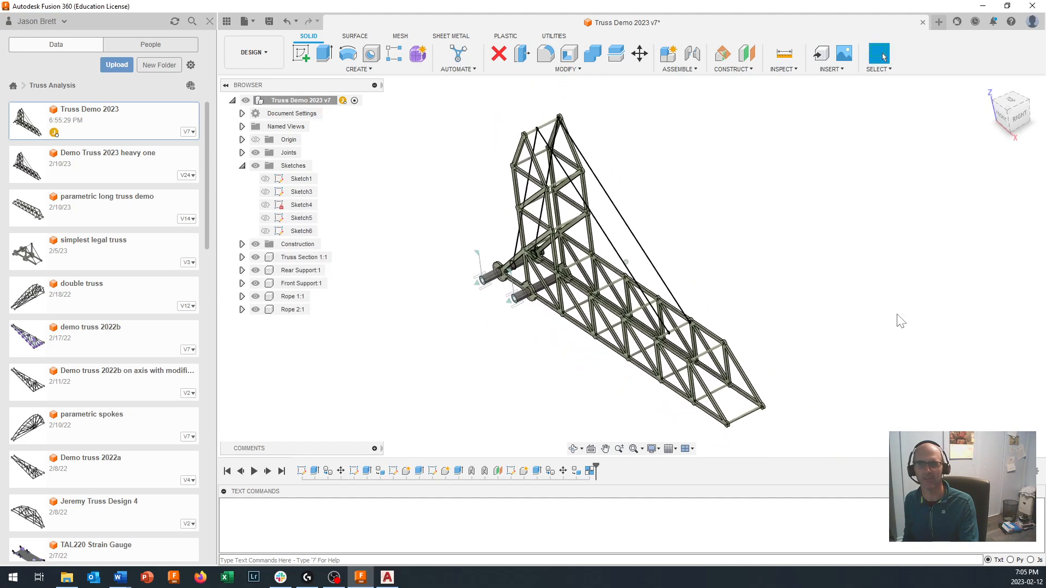
- Edit the second rope's Move feature to shift the rope -20 mm in Y, in line with the moved truss section
{"action": "middle_click_drag", "start_coordinate": [761, 350], "coordinate": [723, 245], "text": "shift"}
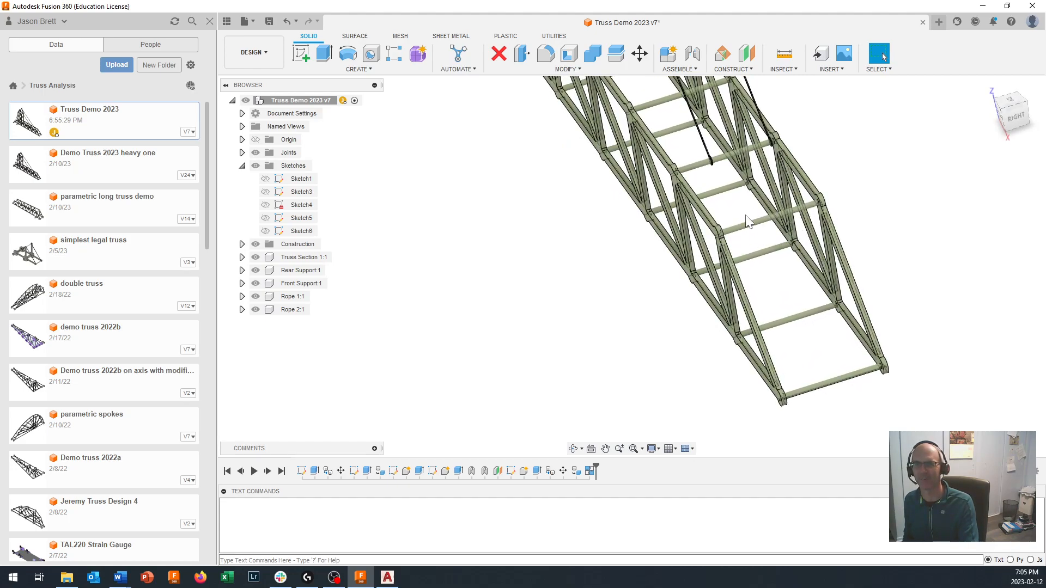
{"action": "scroll", "coordinate": [763, 220], "scroll_direction": "down", "scroll_amount": 5}
{"action": "key", "text": "F6"}
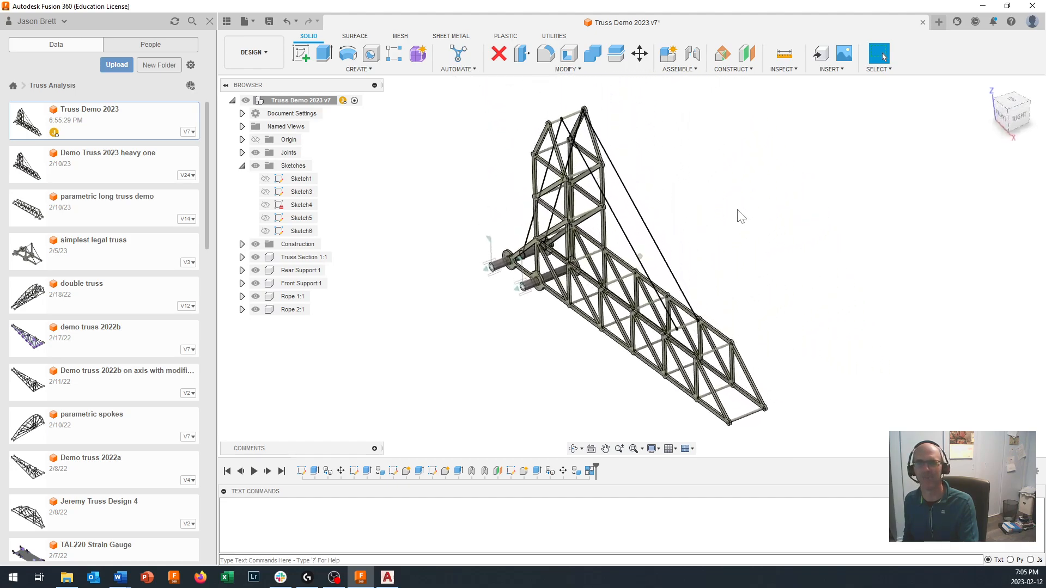
{"action": "double_click", "coordinate": [563, 471]}
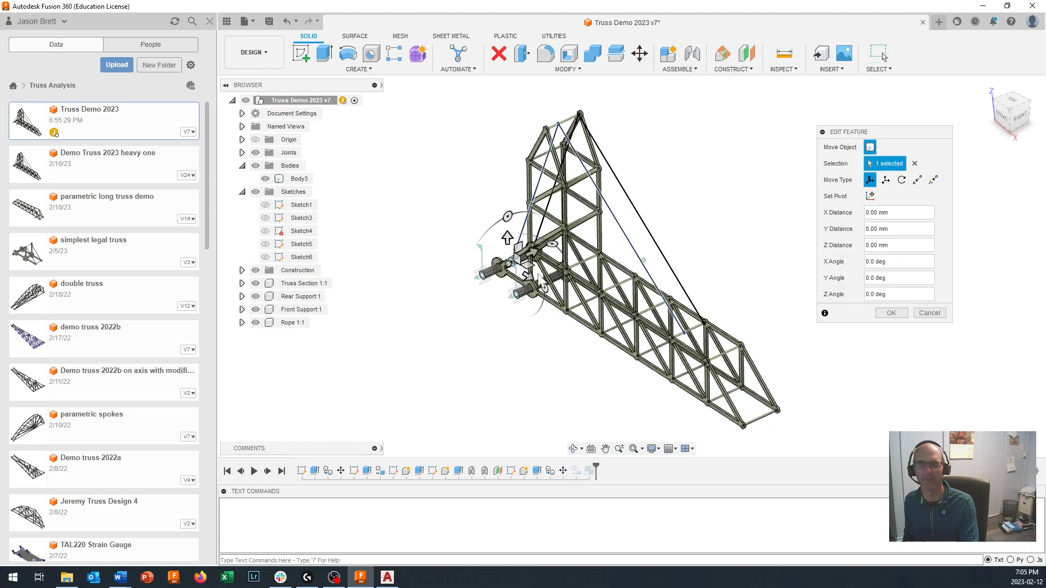
{"action": "left_click", "coordinate": [527, 254]}
{"action": "type", "text": "-25"}
{"action": "key", "text": "Return"}
{"action": "left_click_drag", "start_coordinate": [522, 255], "coordinate": [524, 256]}
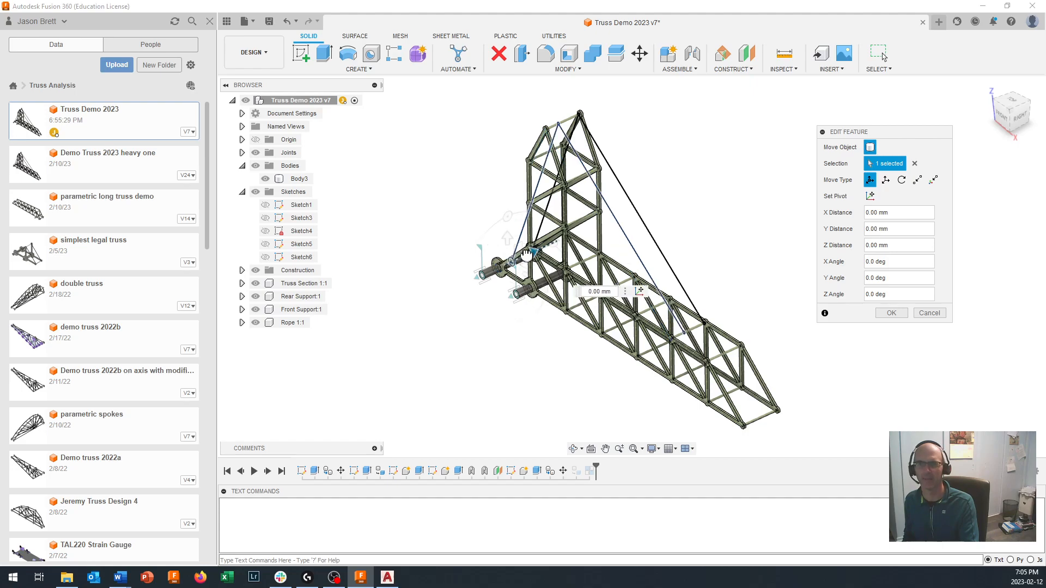
{"action": "middle_click_drag", "start_coordinate": [527, 254], "coordinate": [579, 339], "text": "shift"}
{"action": "scroll", "coordinate": [589, 311], "scroll_direction": "up", "scroll_amount": 2}
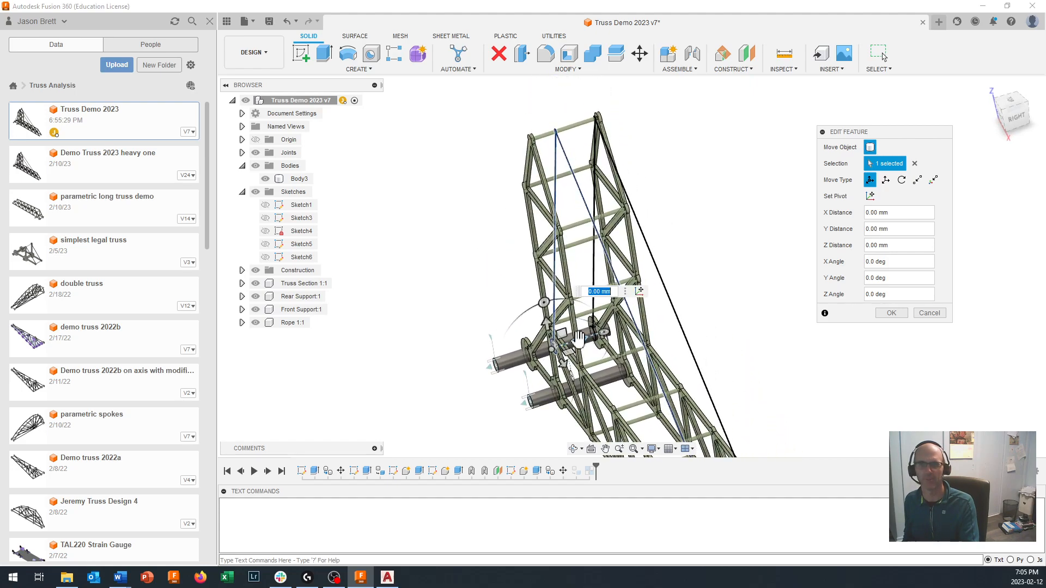
{"action": "left_click_drag", "start_coordinate": [579, 339], "coordinate": [571, 342]}
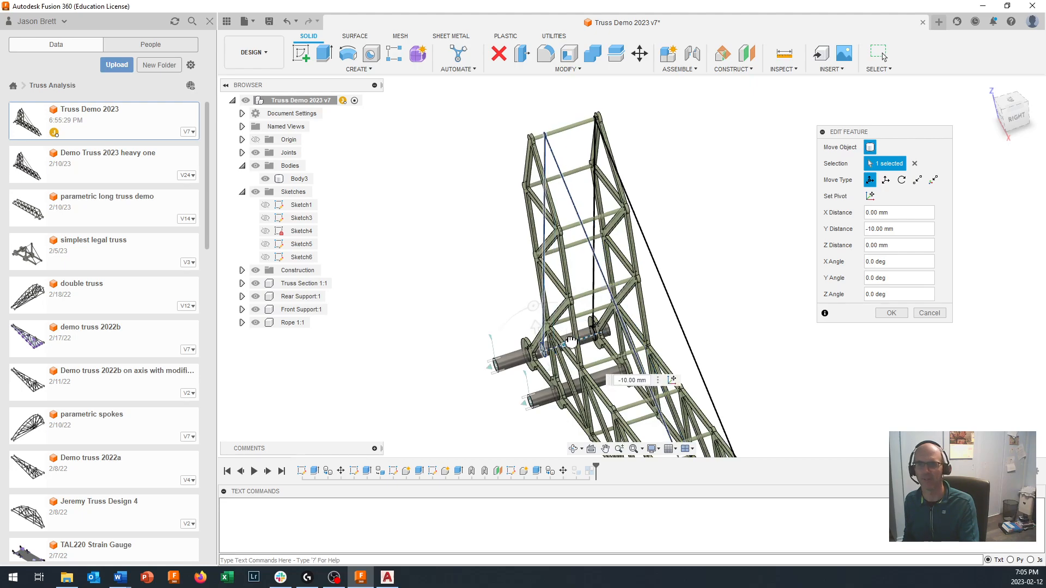
{"action": "left_click_drag", "start_coordinate": [562, 343], "coordinate": [558, 341]}
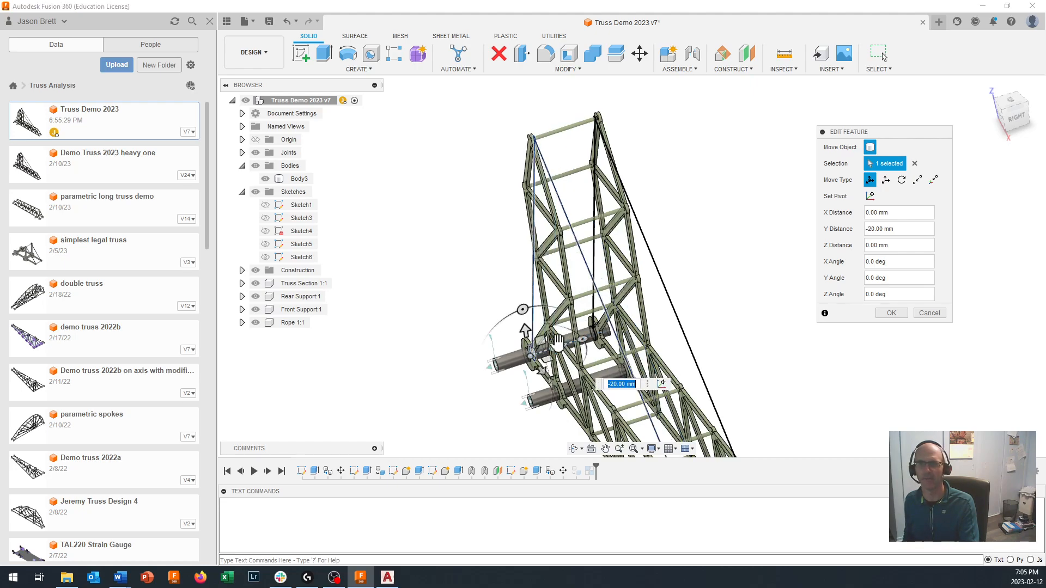
{"action": "left_click", "coordinate": [890, 314]}
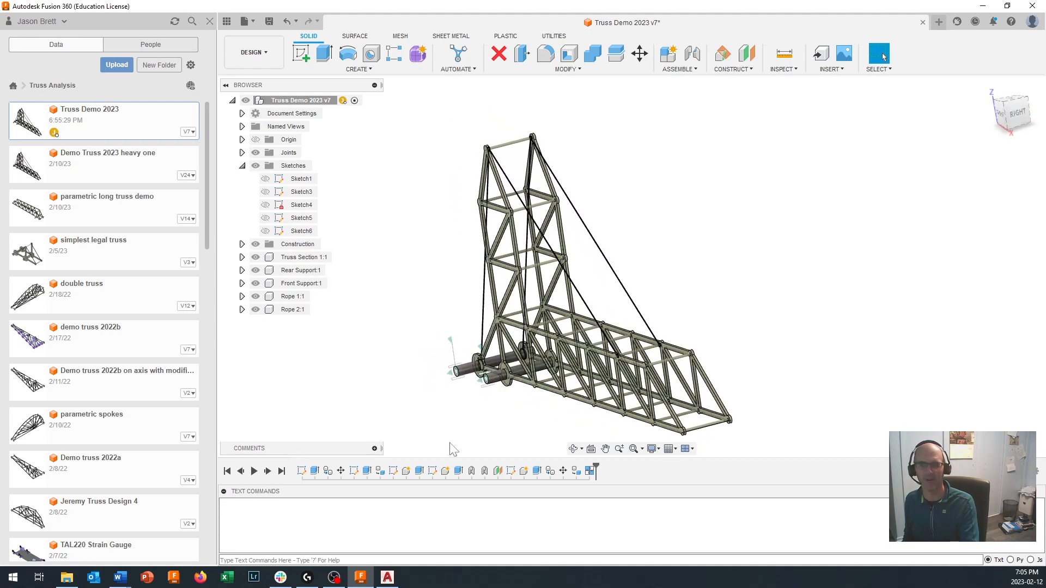
{"action": "double_click", "coordinate": [343, 471]}
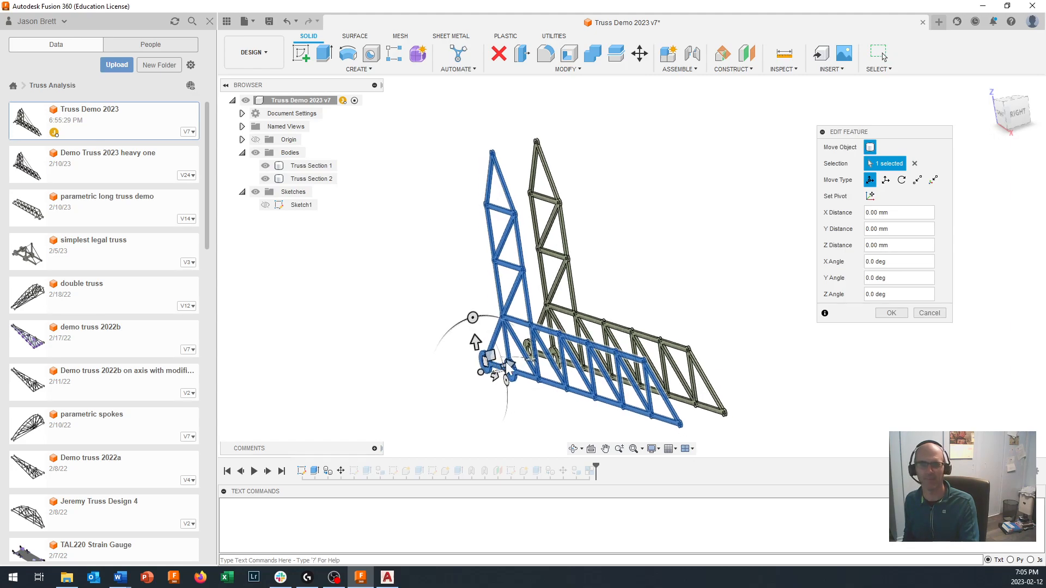
{"action": "mouse_move", "coordinate": [509, 364]}
{"action": "left_mouse_down"}
{"action": "mouse_move", "coordinate": [498, 366]}
{"action": "mouse_move", "coordinate": [515, 361]}
{"action": "left_mouse_up"}
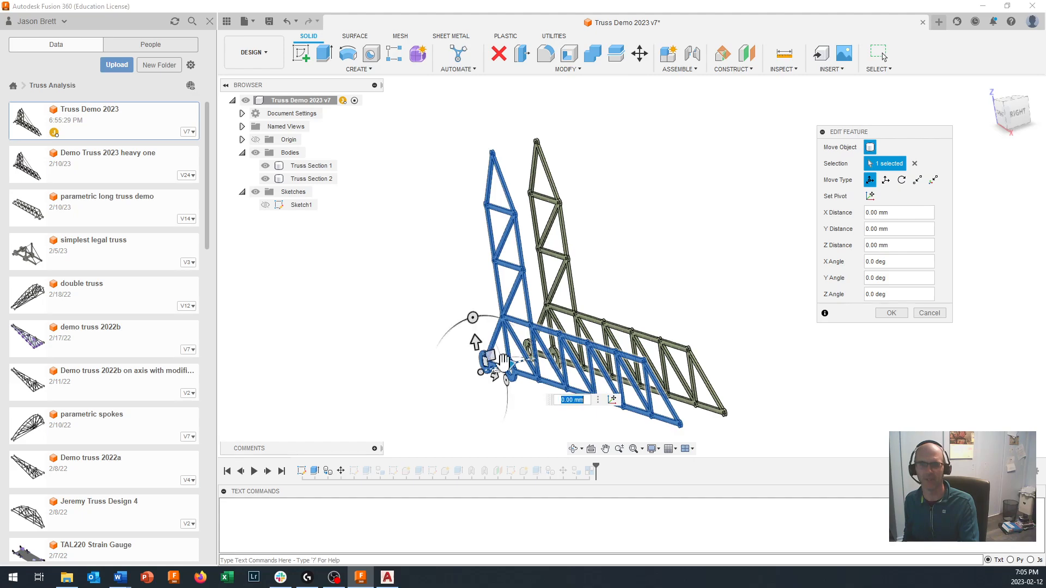
{"action": "scroll", "coordinate": [504, 362], "scroll_direction": "up", "scroll_amount": 3}
{"action": "scroll", "coordinate": [504, 362], "scroll_direction": "up", "scroll_amount": 2}
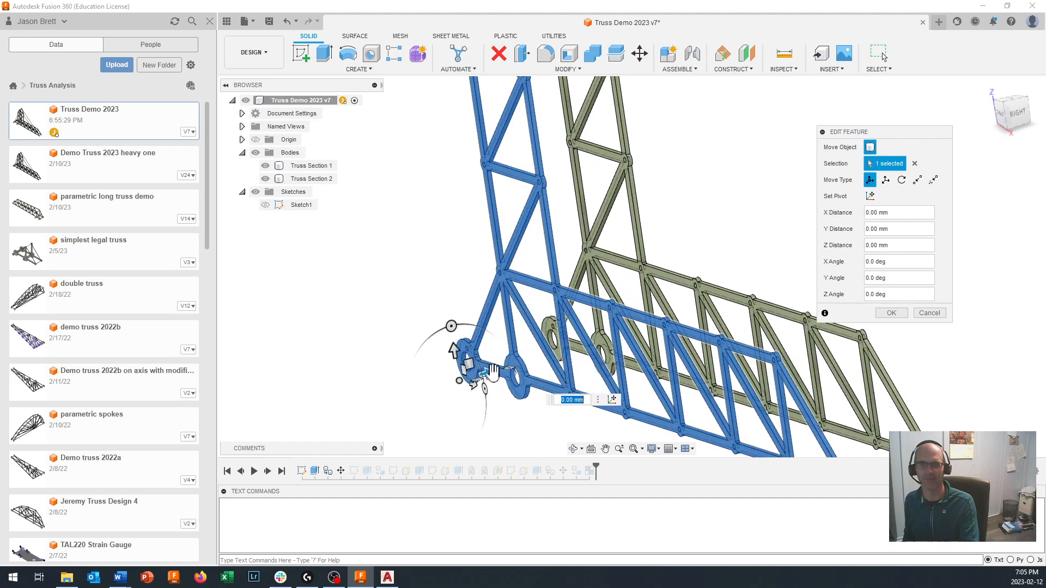
{"action": "left_click_drag", "start_coordinate": [488, 368], "coordinate": [490, 369]}
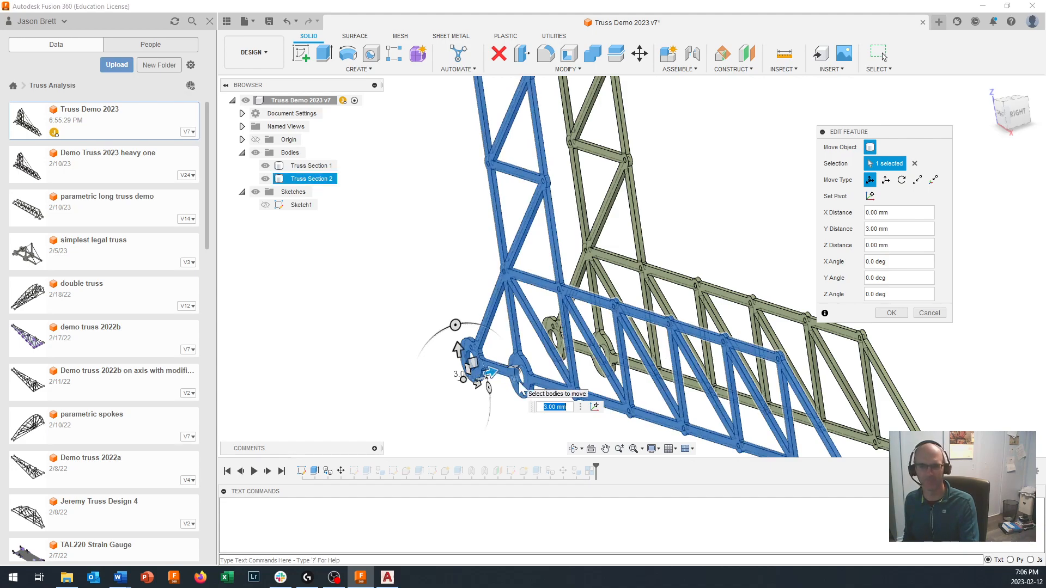
{"action": "key", "text": "ctrl+z"}
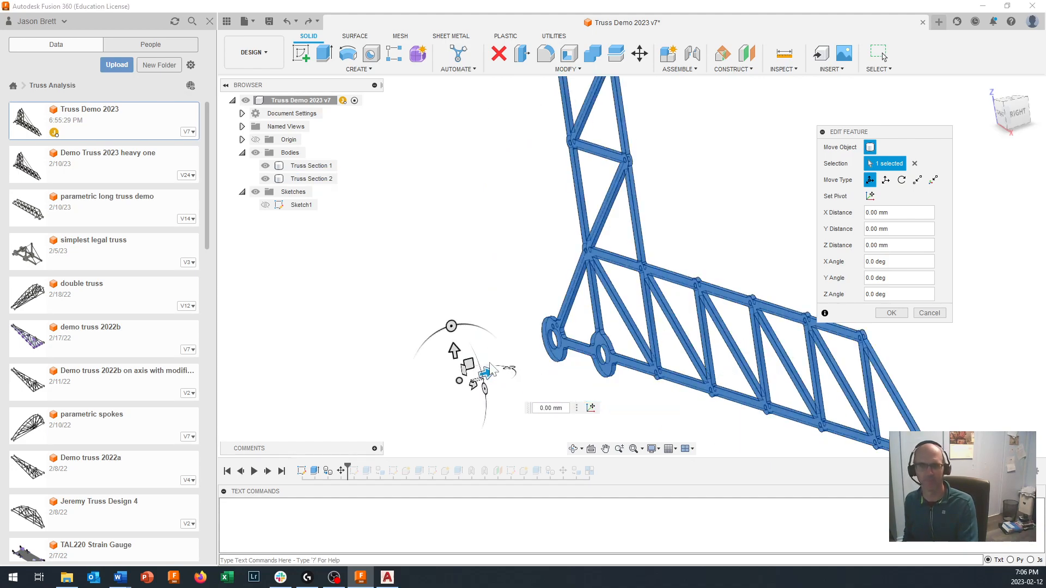
{"action": "left_click_drag", "start_coordinate": [495, 375], "coordinate": [415, 400]}
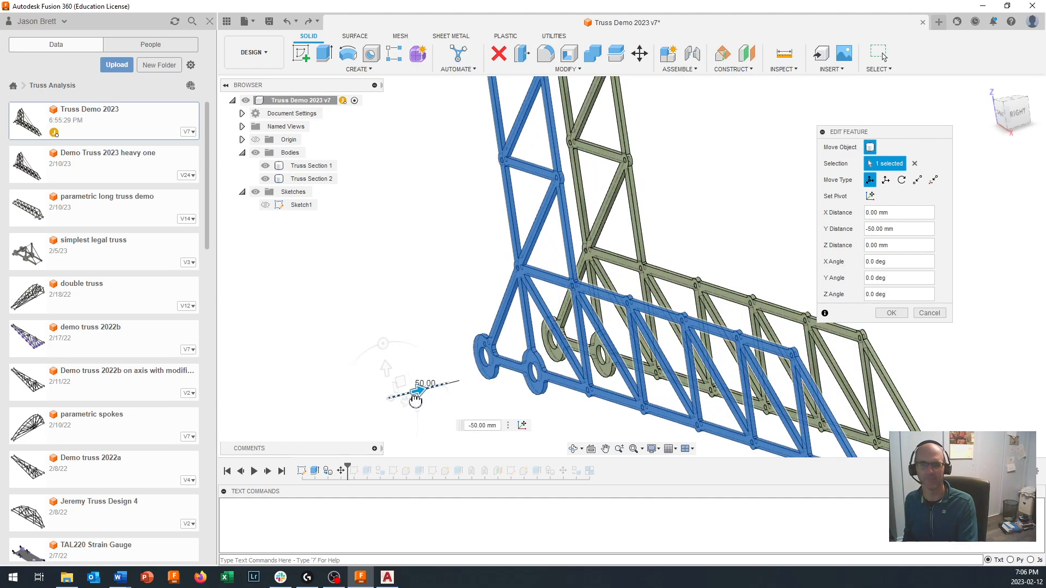
{"action": "left_click", "coordinate": [927, 315]}
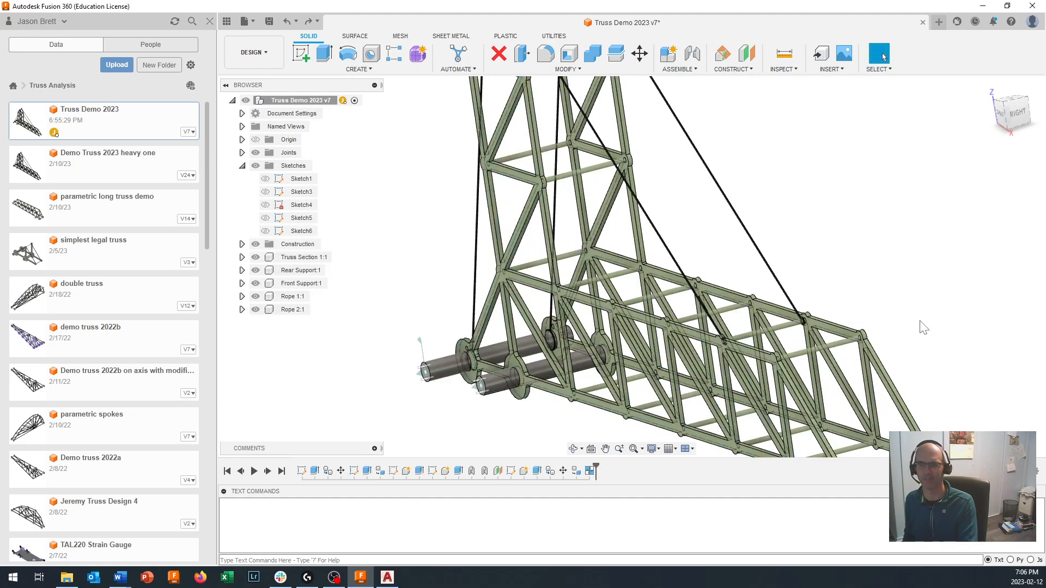
- Shift the second truss section a further -20 mm in Y through its existing Move feature
{"action": "scroll", "coordinate": [519, 403], "scroll_direction": "down", "scroll_amount": 2}
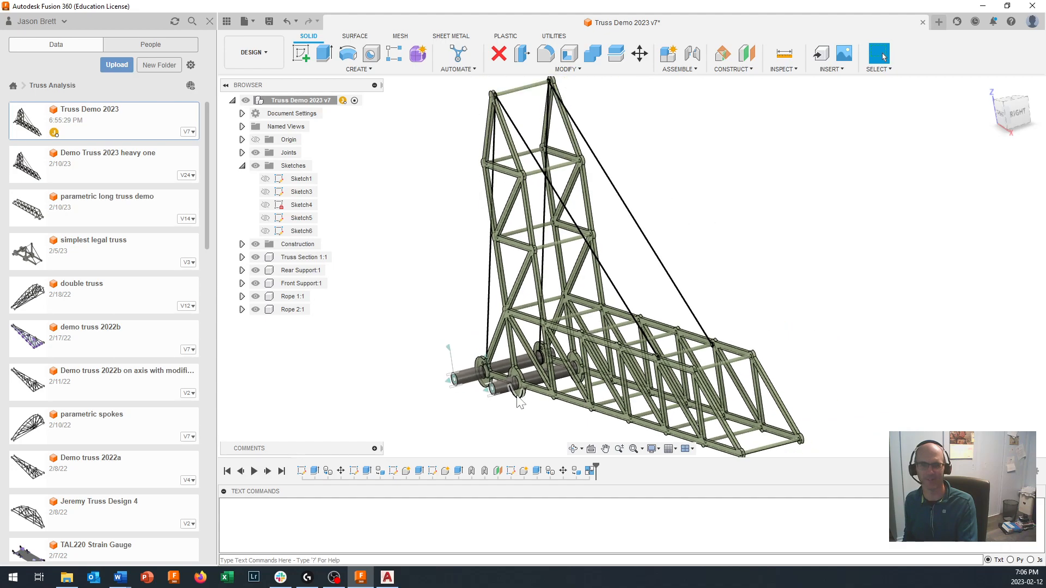
{"action": "double_click", "coordinate": [340, 470]}
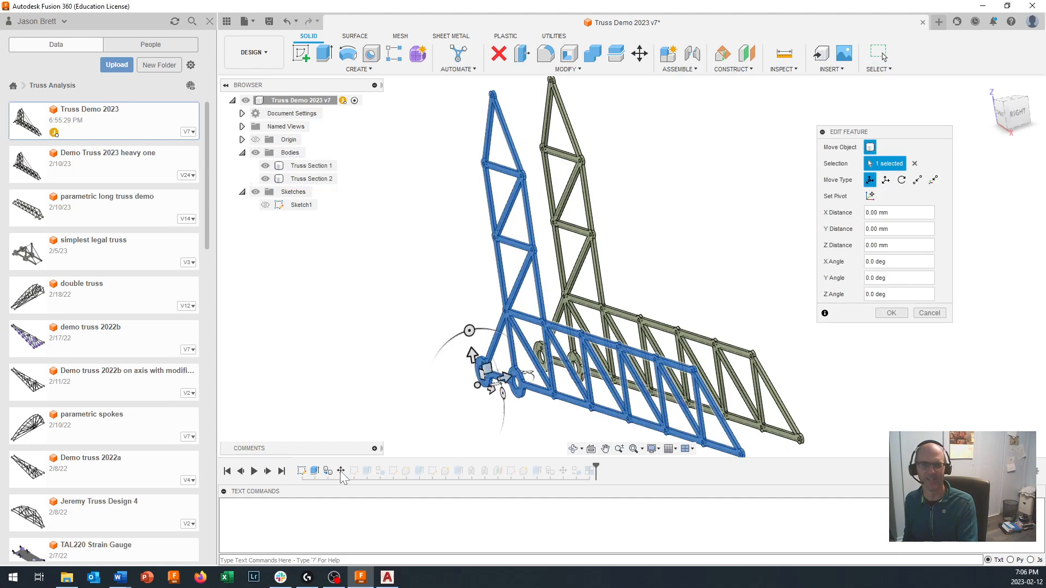
{"action": "left_click_drag", "start_coordinate": [498, 381], "coordinate": [486, 382]}
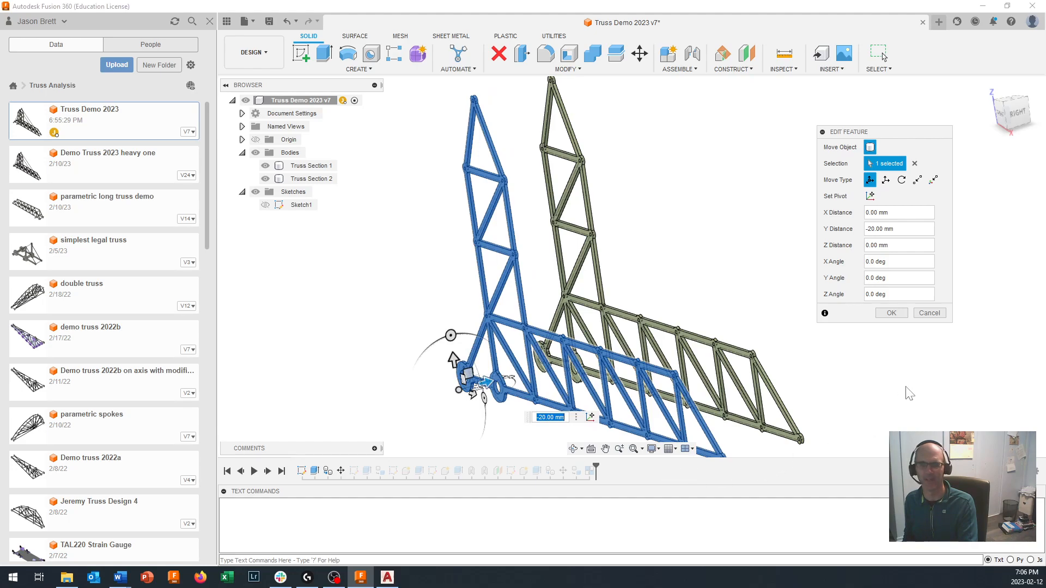
{"action": "left_click", "coordinate": [891, 313]}
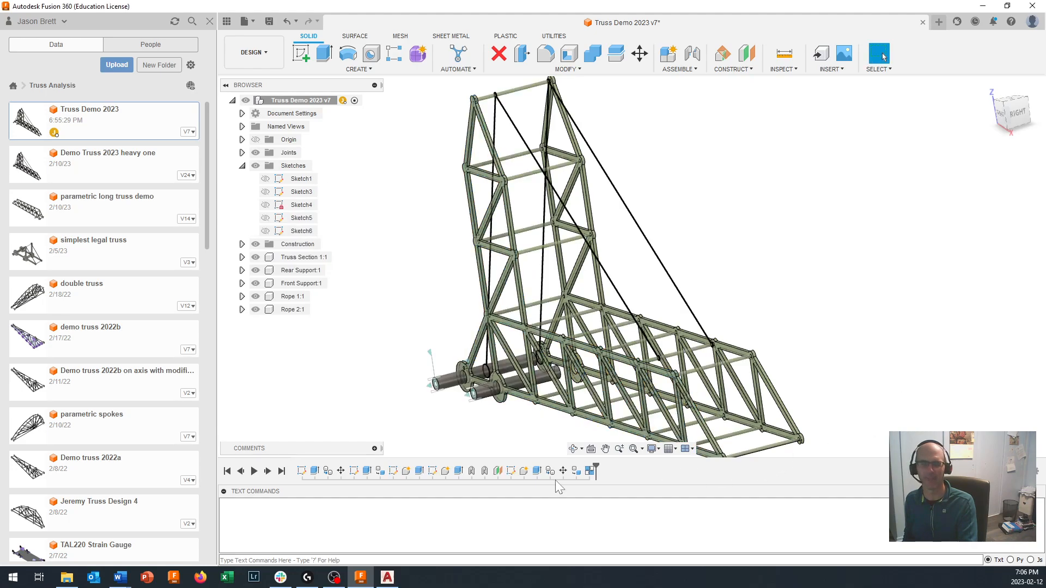
- Shift the second rope another -20 mm in Y through its Move feature to match the widened truss
{"action": "double_click", "coordinate": [563, 471]}
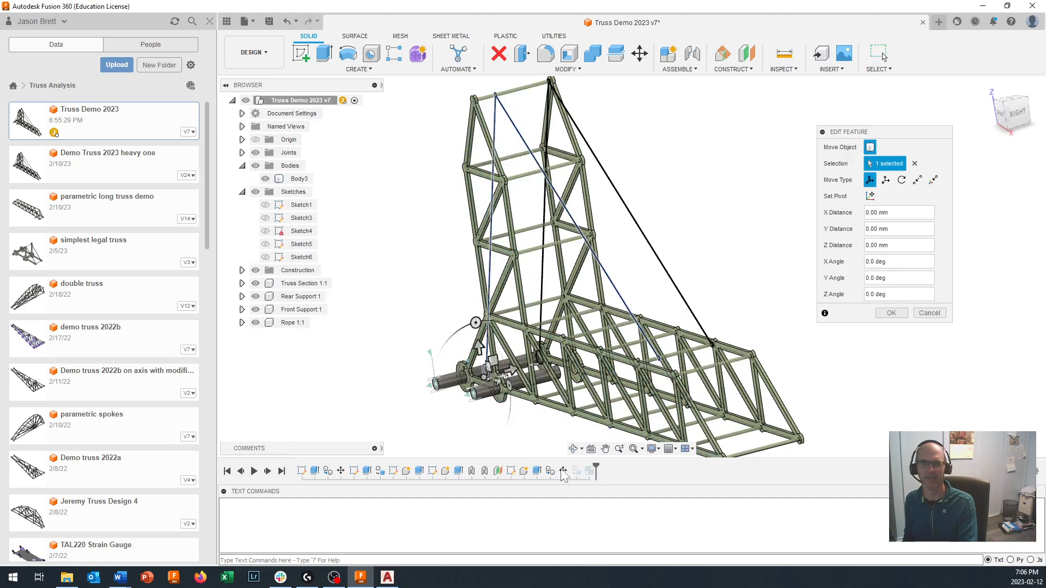
{"action": "left_click_drag", "start_coordinate": [511, 371], "coordinate": [493, 379]}
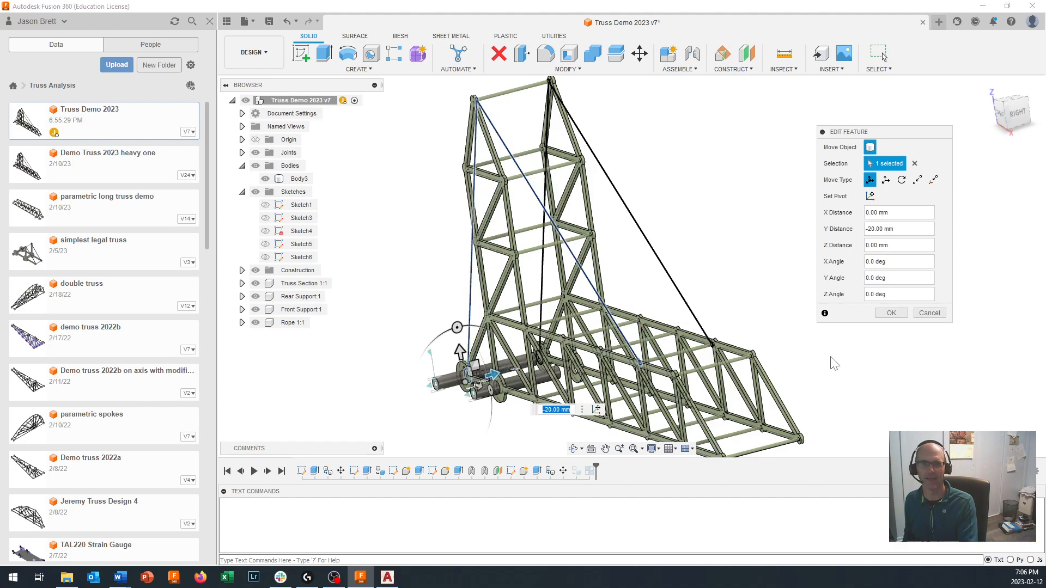
{"action": "left_click", "coordinate": [886, 314]}
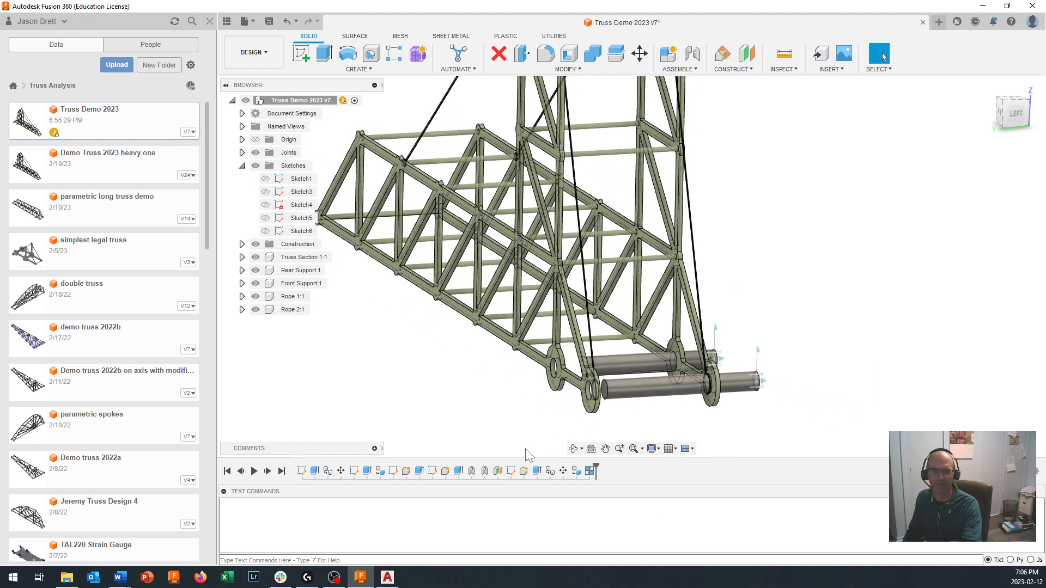
- Edit the rear support rod's extrusion and lengthen its second side until the rod passes through the outer truss section's ring
{"action": "left_click", "coordinate": [418, 471]}
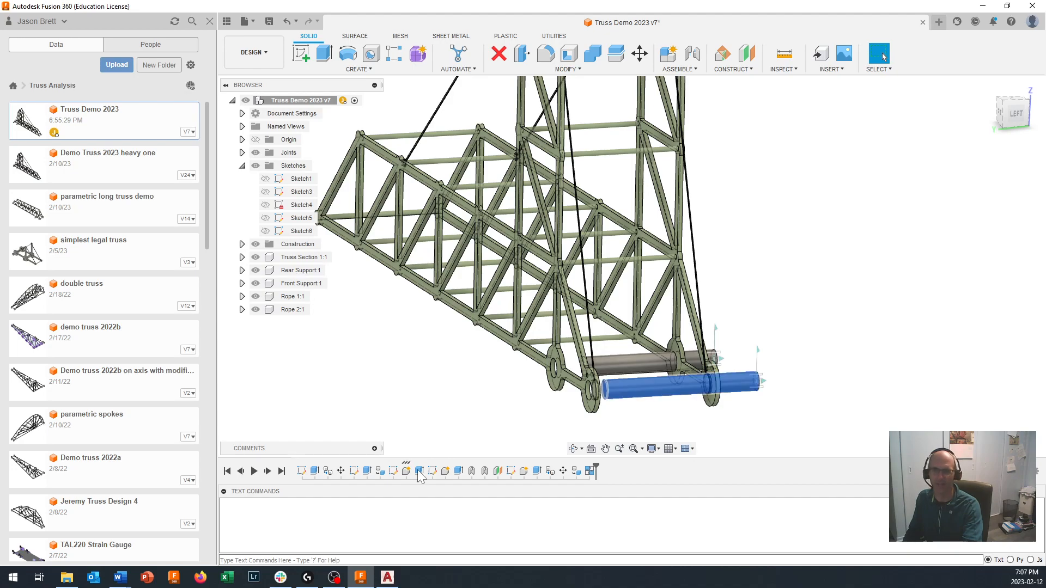
{"action": "key", "text": "Escape"}
{"action": "double_click", "coordinate": [419, 472]}
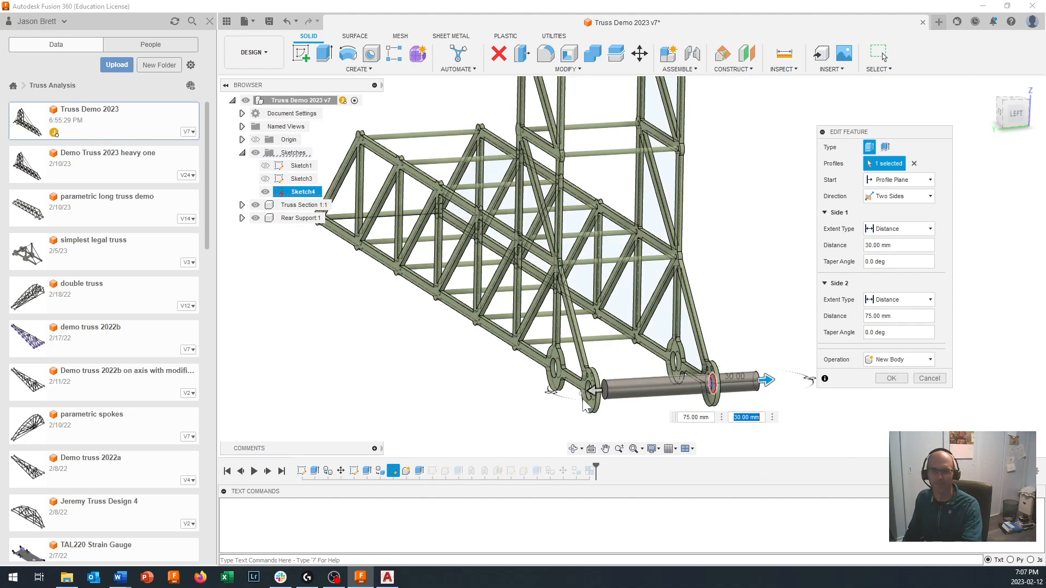
{"action": "left_click_drag", "start_coordinate": [592, 390], "coordinate": [536, 392]}
{"action": "left_click", "coordinate": [890, 380]}
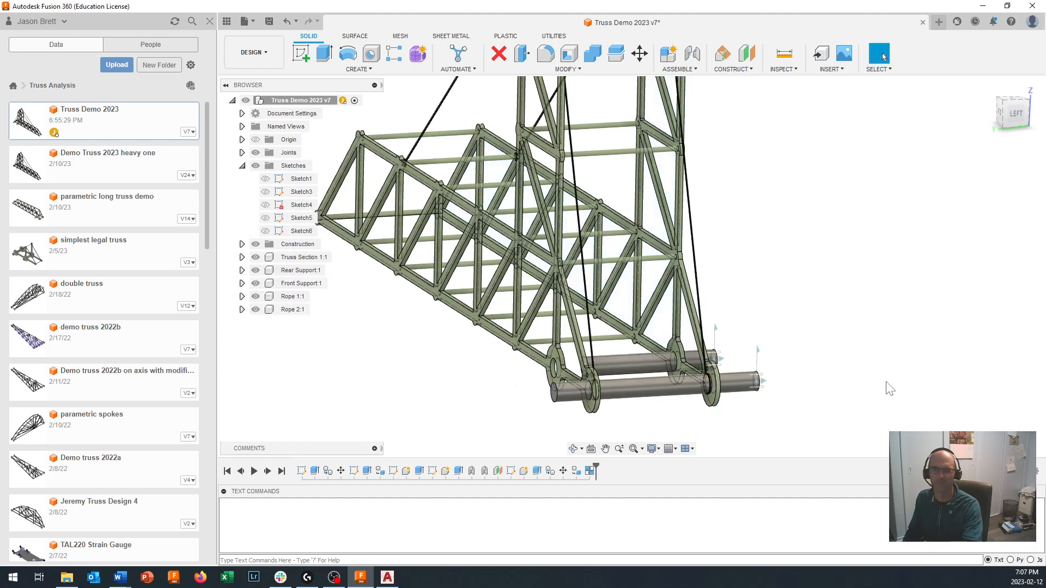
{"action": "left_click", "coordinate": [485, 474]}
{"action": "left_click", "coordinate": [472, 472]}
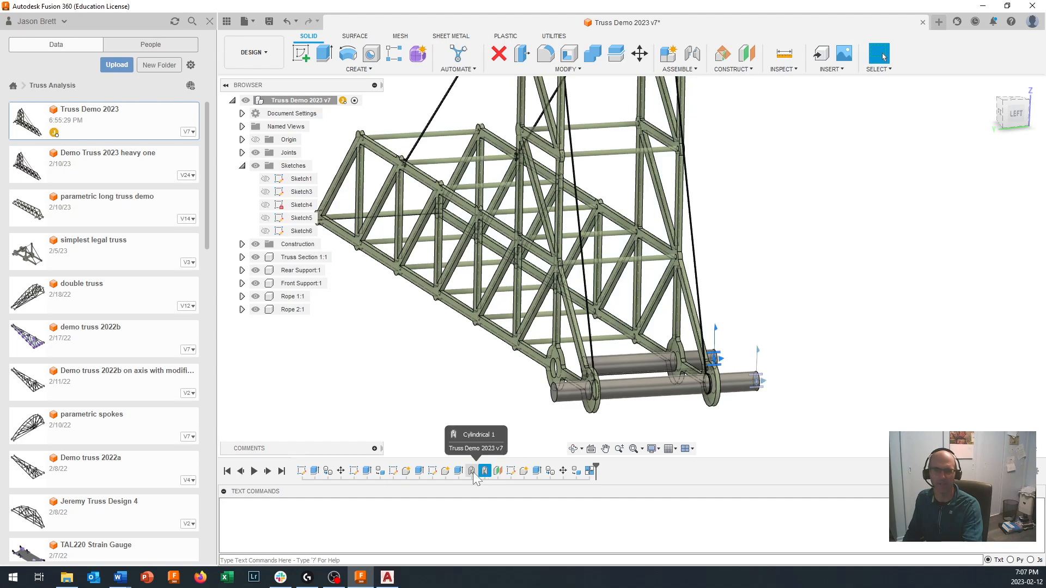
{"action": "double_click", "coordinate": [473, 470]}
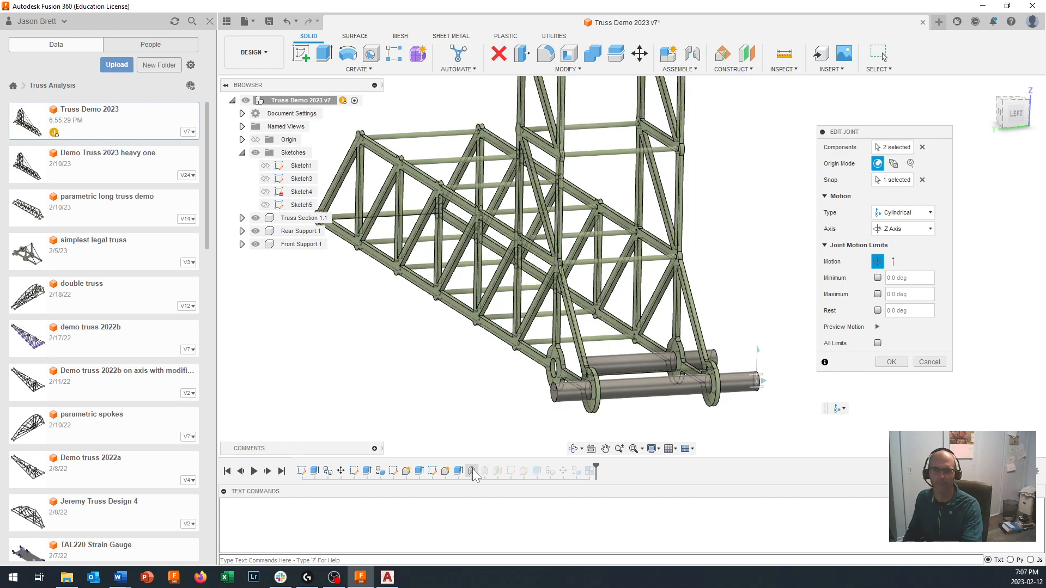
{"action": "left_click", "coordinate": [929, 362]}
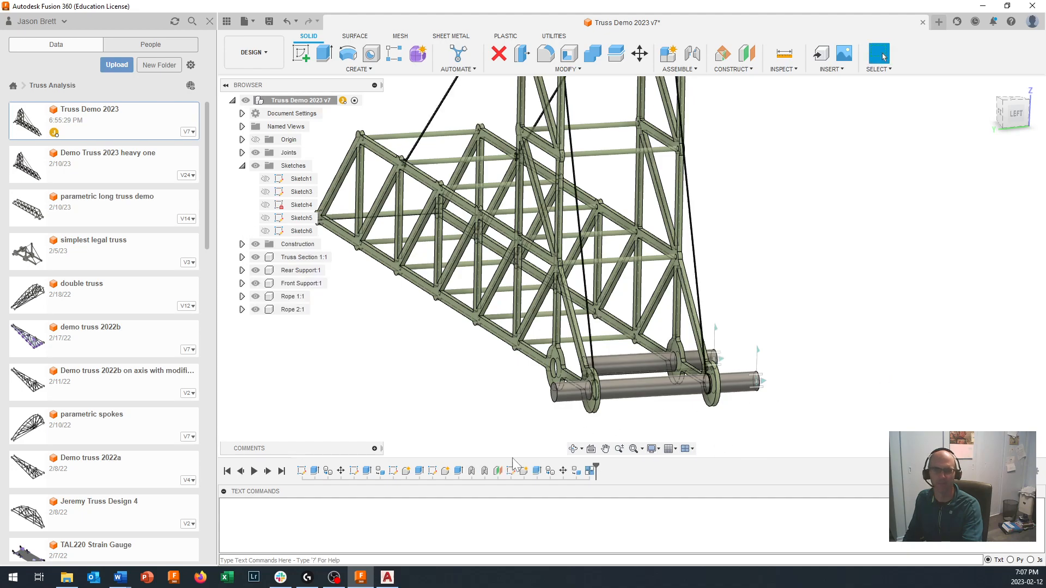
{"action": "double_click", "coordinate": [486, 472]}
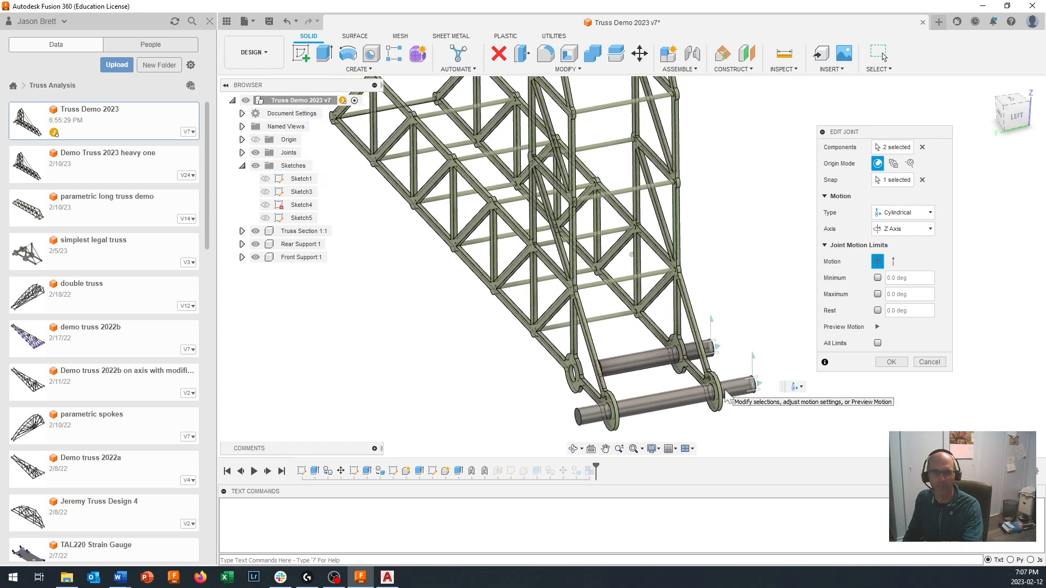
{"action": "left_click", "coordinate": [931, 362]}
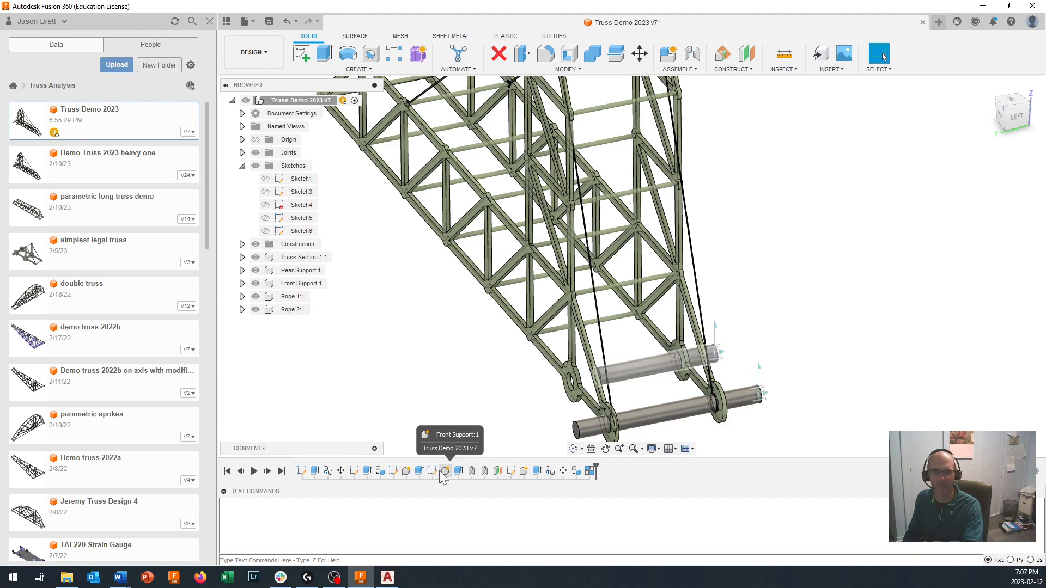
- Edit the front support rod's extrusion and lengthen its second side to 110 mm so the rod passes through the outer truss section's ring
{"action": "left_click", "coordinate": [454, 471]}
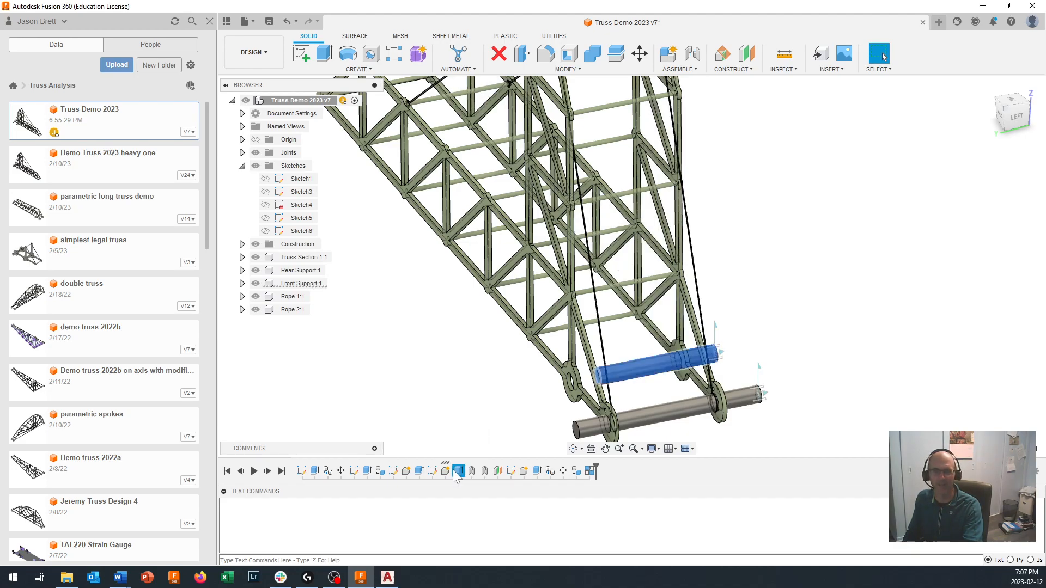
{"action": "double_click", "coordinate": [454, 472]}
{"action": "left_click_drag", "start_coordinate": [588, 376], "coordinate": [528, 390]}
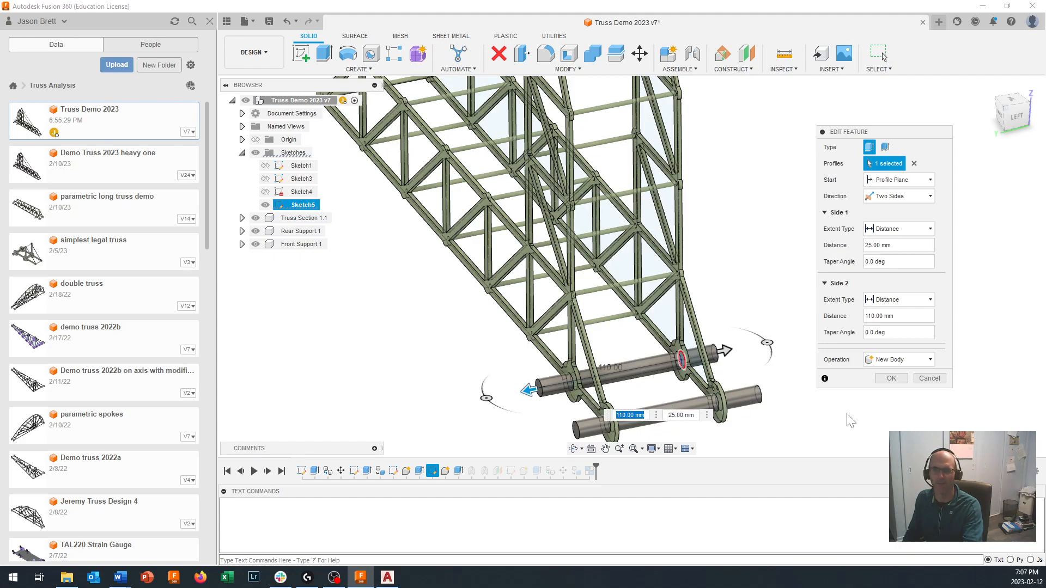
{"action": "left_click", "coordinate": [891, 378]}
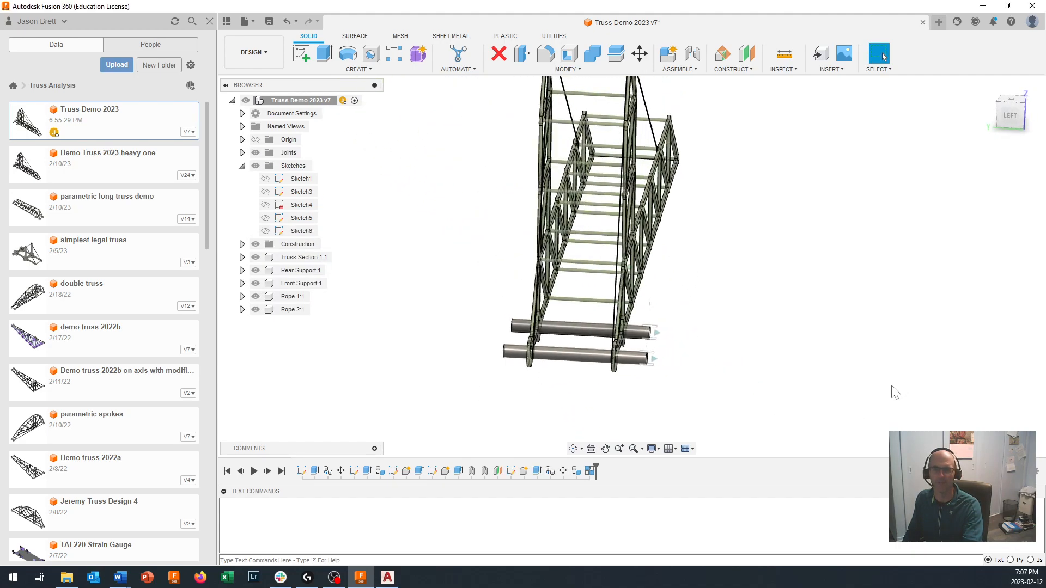